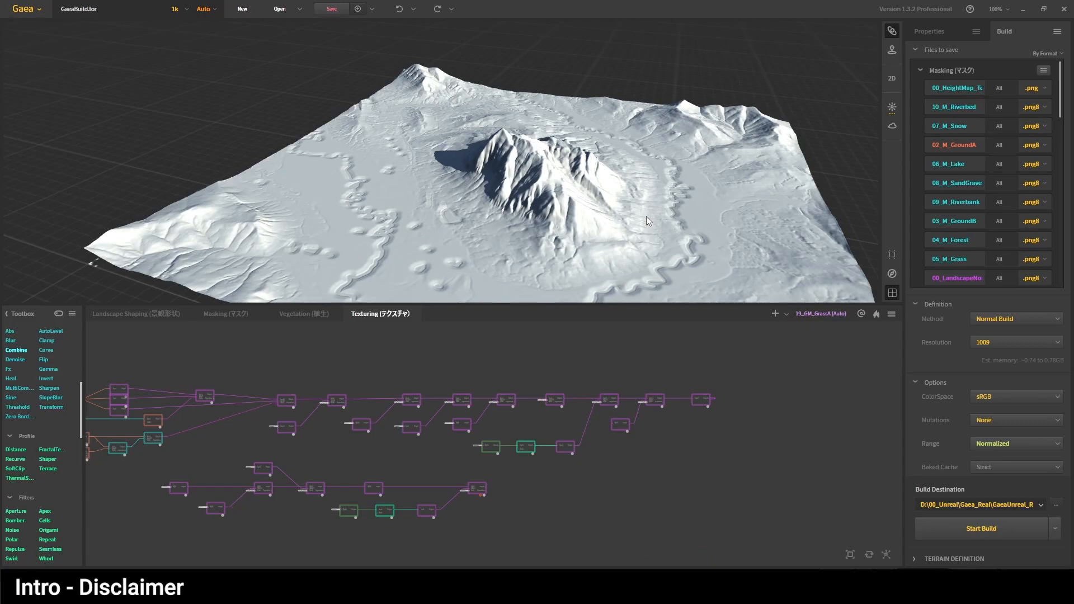
pyautogui.moveTo(394, 591)
pyautogui.click(376, 549)
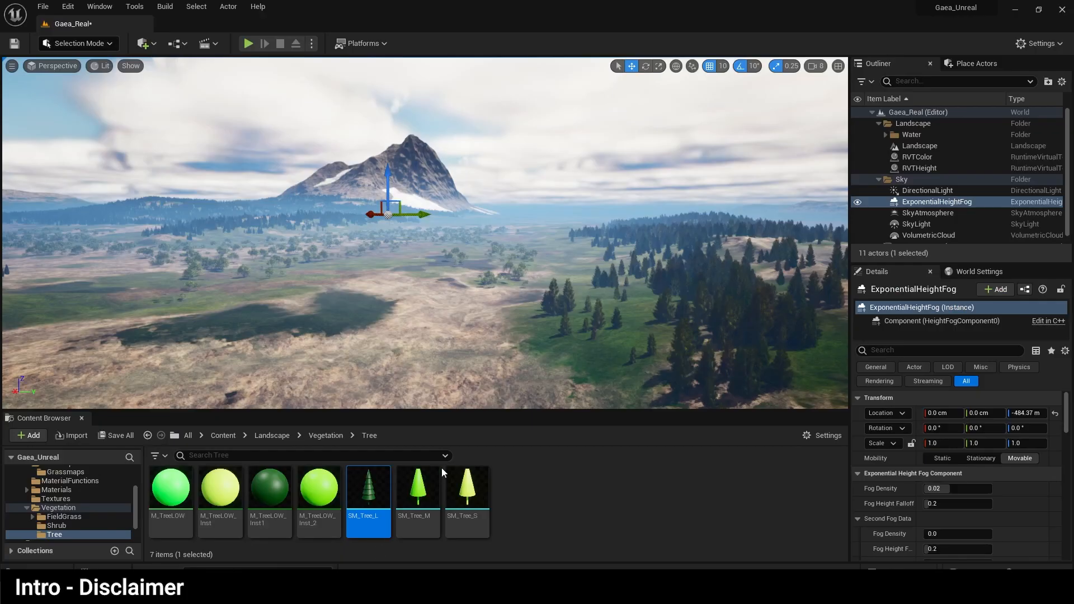
pyautogui.click(560, 170)
pyautogui.moveTo(495, 242)
pyautogui.mouseDown(button='right')
pyautogui.moveTo(474, 256)
pyautogui.moveTo(492, 238)
pyautogui.mouseUp(button='right')
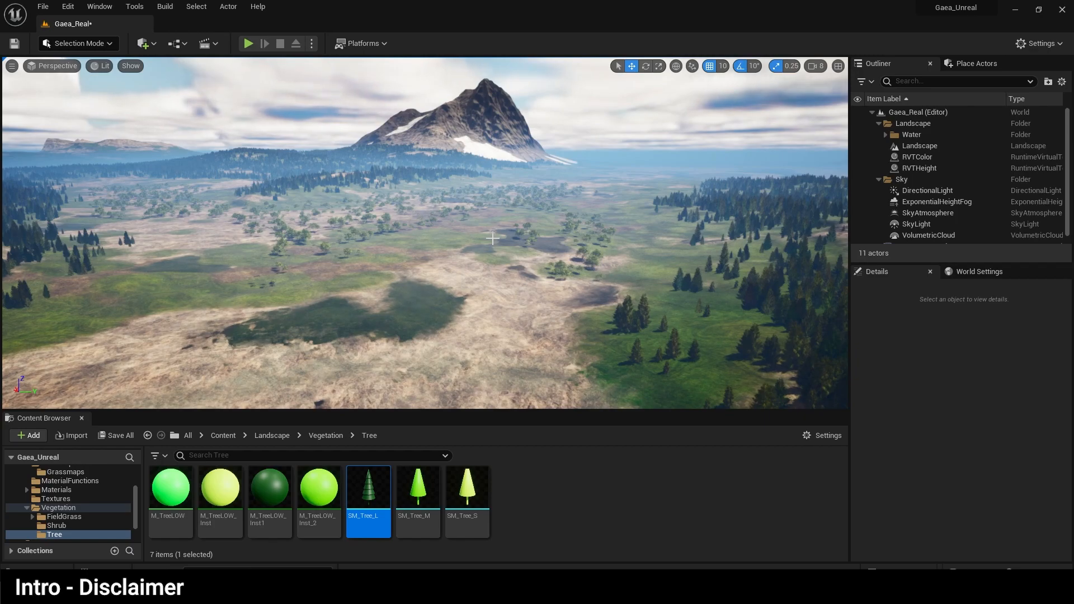
pyautogui.moveTo(492, 238); pyautogui.dragTo(492, 238, button='right')
pyautogui.press('q')
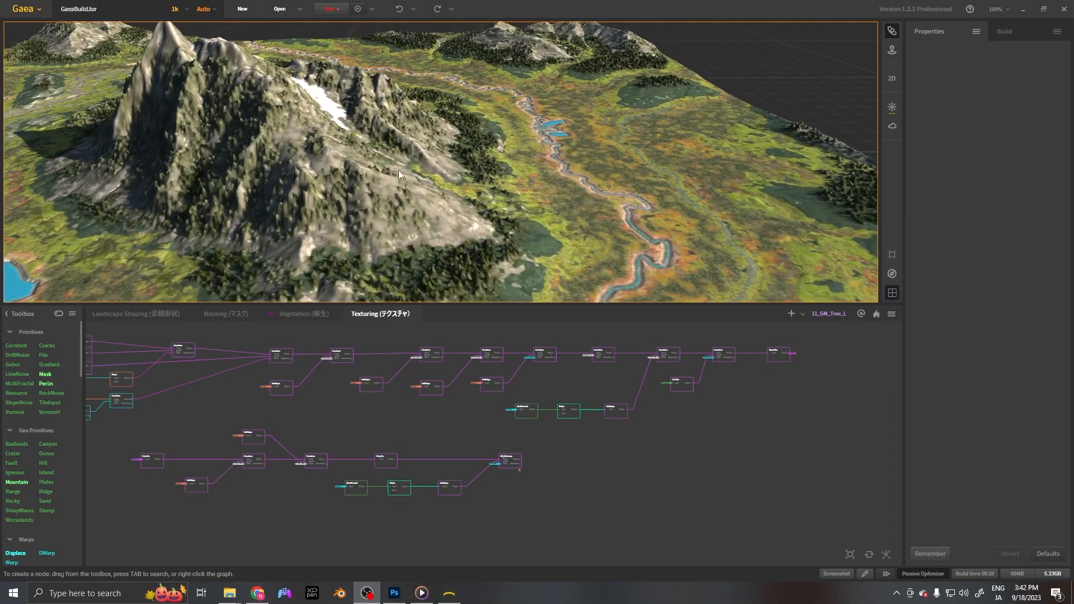
pyautogui.moveTo(403, 218); pyautogui.dragTo(367, 197, button='middle')
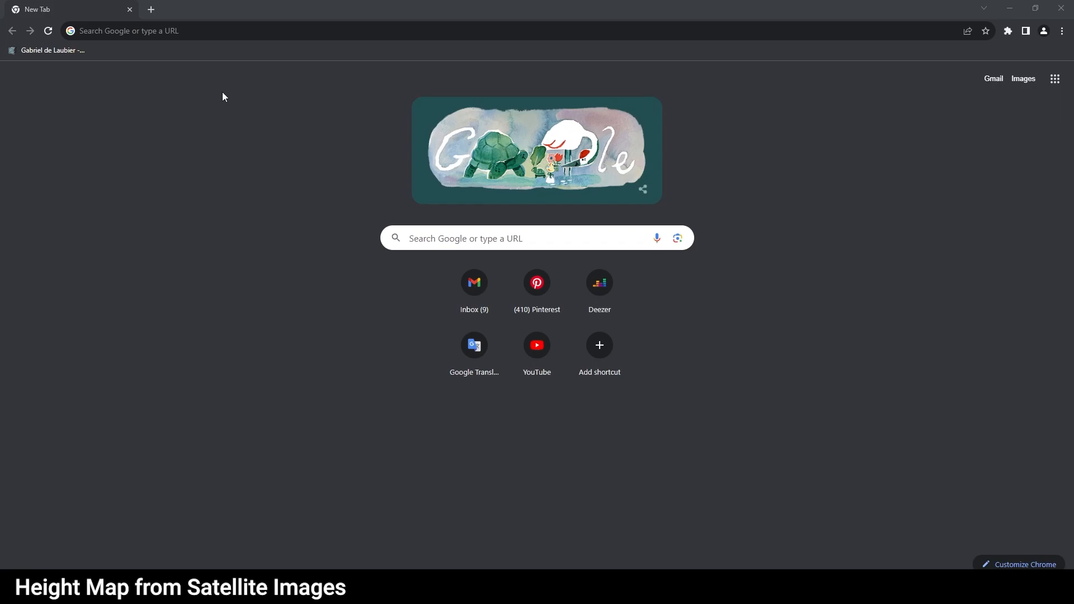
pyautogui.click(191, 35)
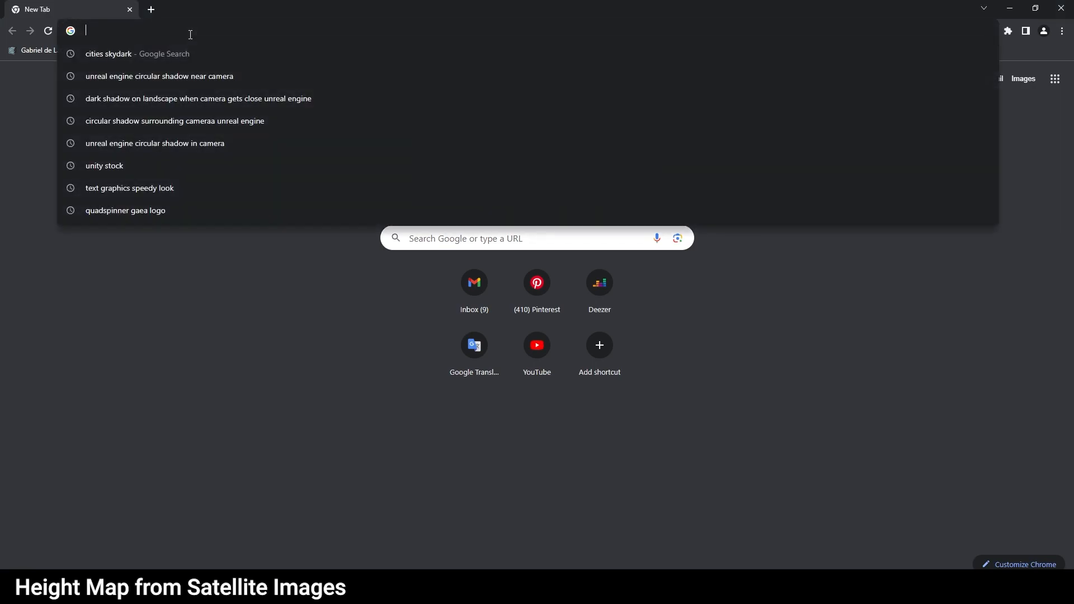
pyautogui.write('https://heightmap.skydark.pl/')
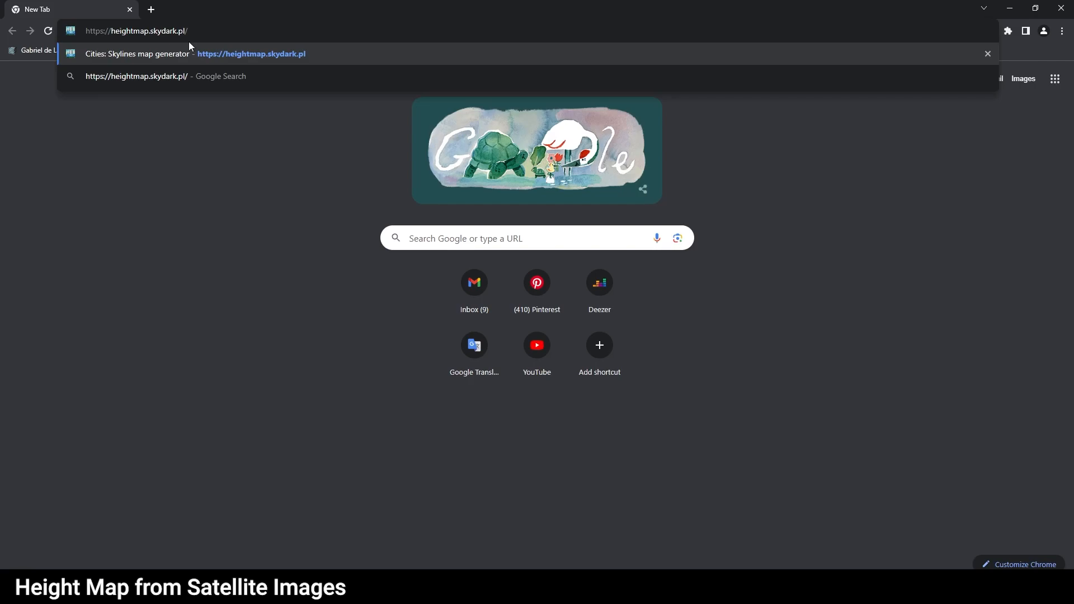
pyautogui.press('Return')
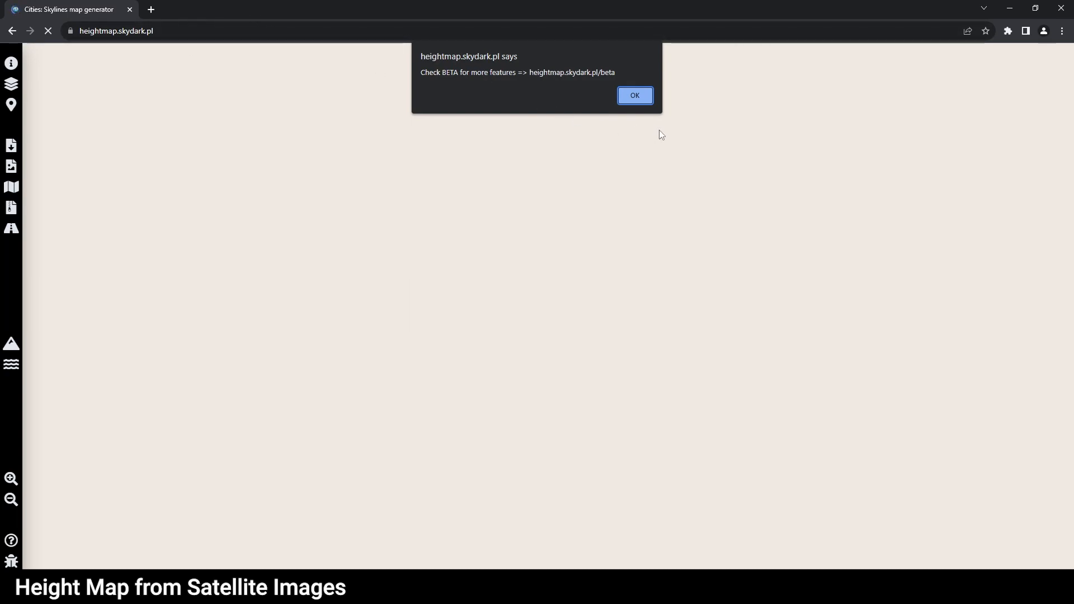
pyautogui.click(634, 96)
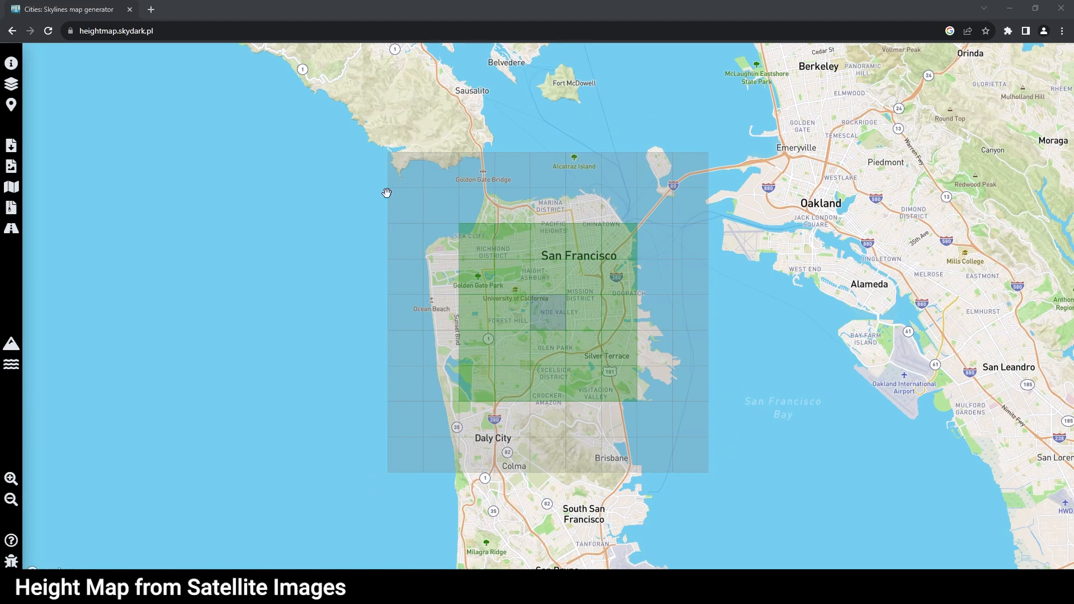
# - Move the map's selection grid from San Francisco east to the area around Brentwood
pyautogui.scroll(-5, 426, 295)
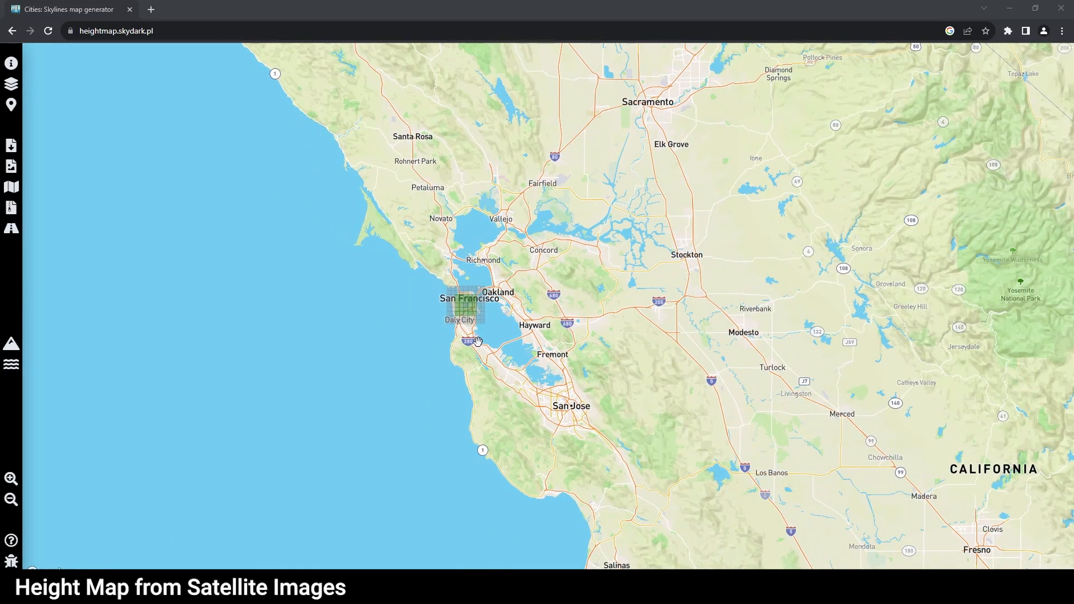
pyautogui.scroll(-1, 477, 342)
pyautogui.scroll(3, 504, 369)
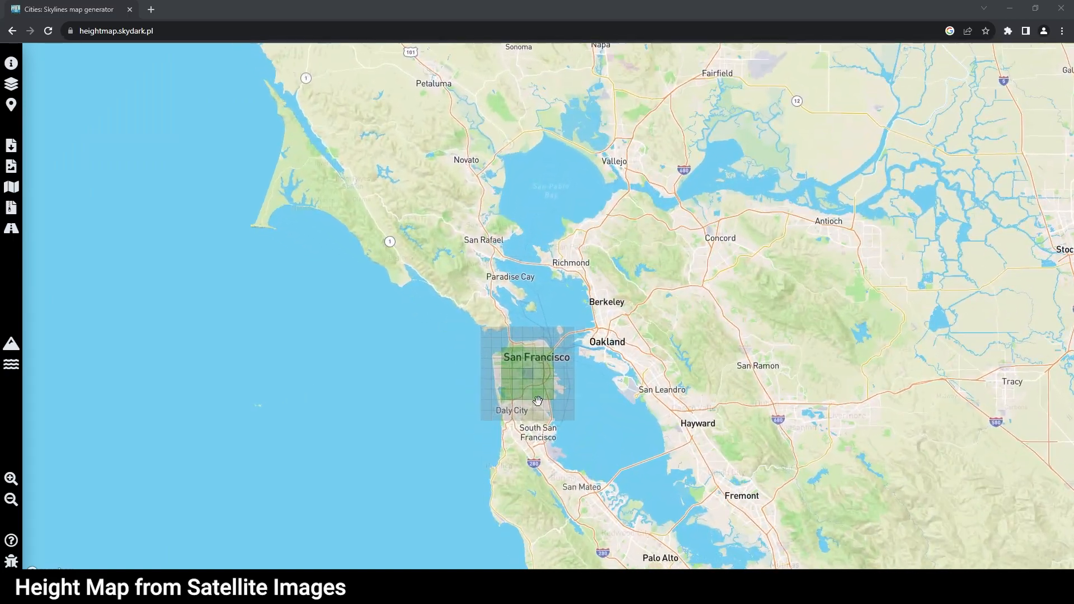
pyautogui.scroll(2, 530, 397)
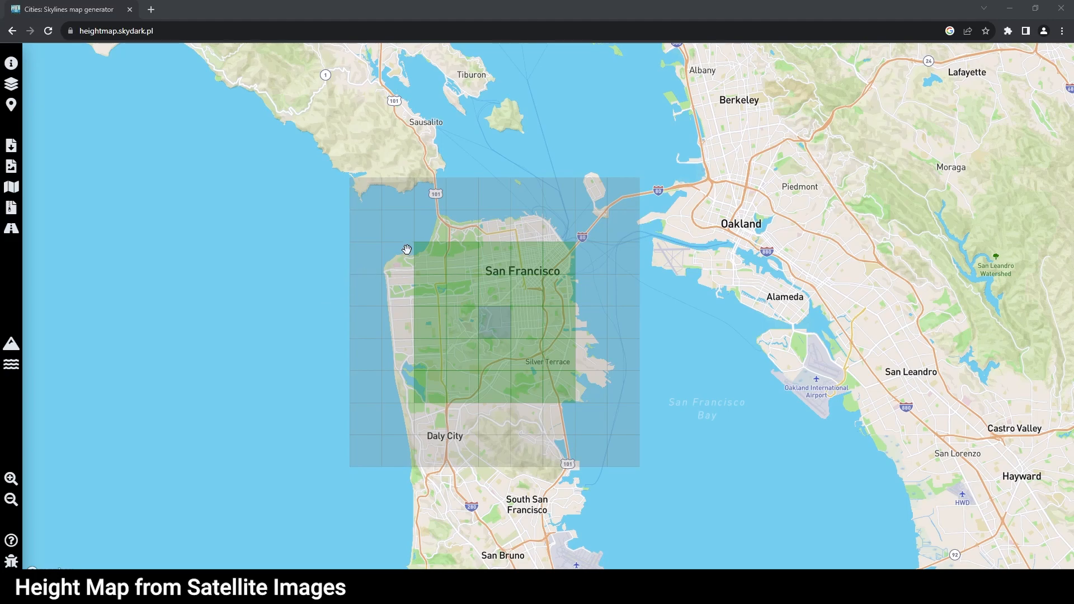
pyautogui.scroll(-4, 455, 282)
pyautogui.moveTo(750, 261); pyautogui.dragTo(527, 311)
pyautogui.click(680, 244)
pyautogui.moveTo(392, 257); pyautogui.dragTo(438, 418)
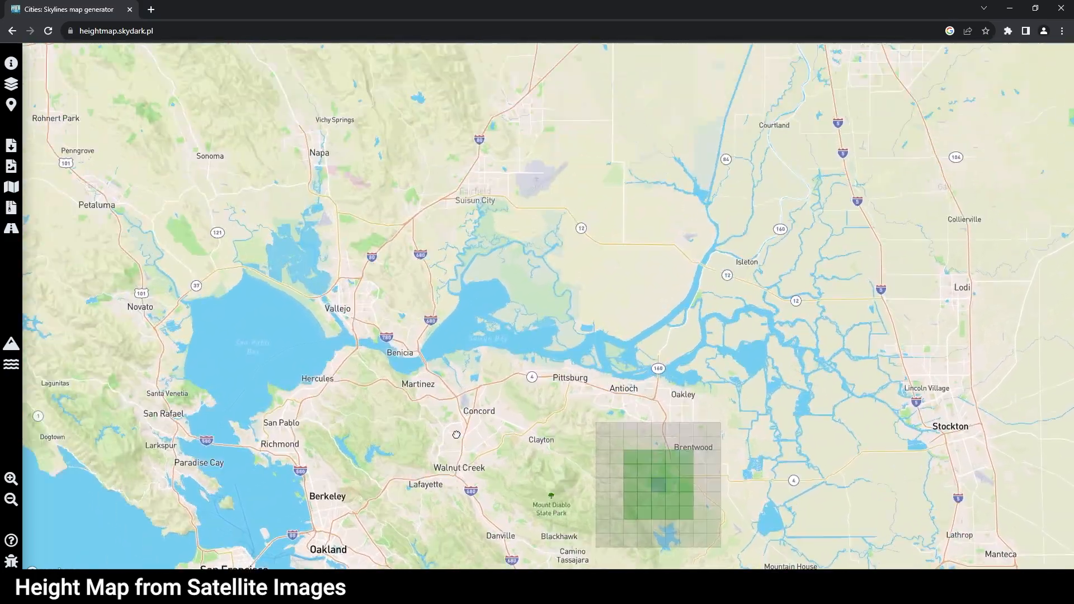
# - Move the selection grid farther inland to the Sierra foothills near Graniteville and Washington
pyautogui.scroll(-5, 445, 193)
pyautogui.moveTo(622, 229); pyautogui.dragTo(375, 359)
pyautogui.click(665, 270)
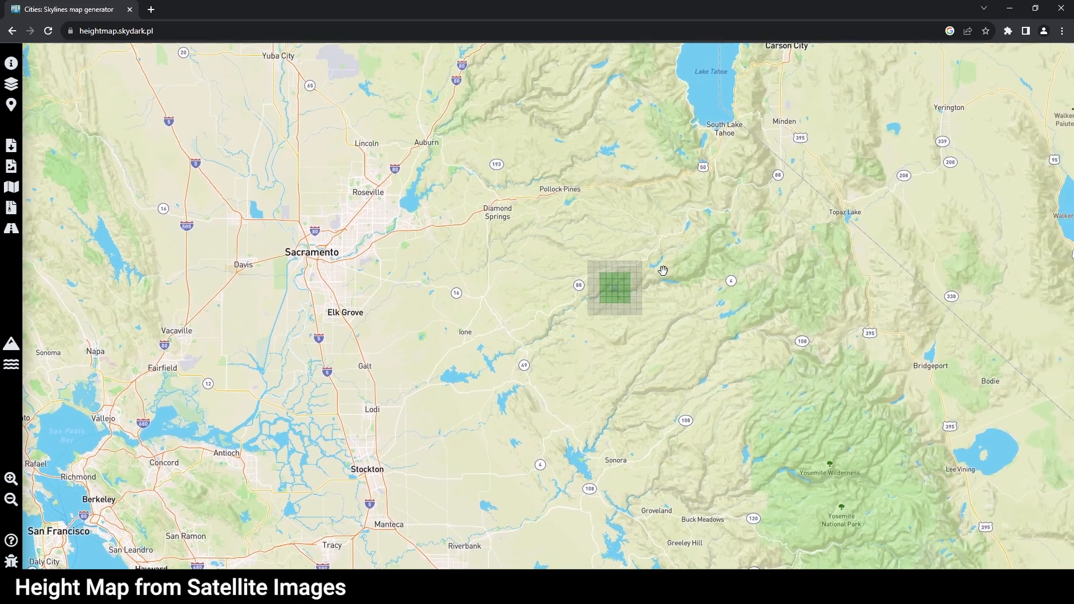
pyautogui.click(386, 152)
pyautogui.click(586, 138)
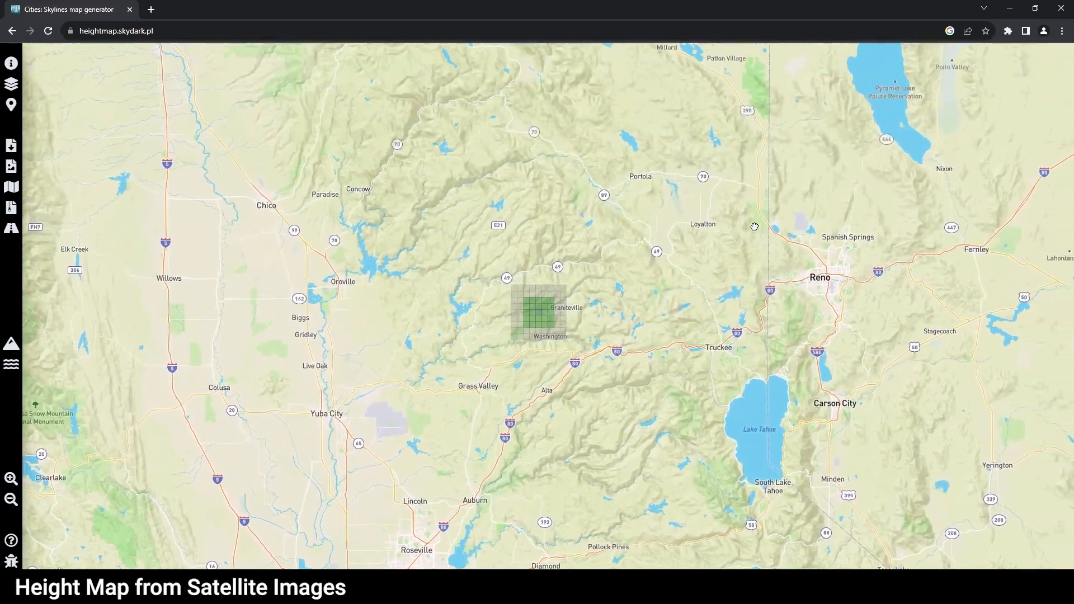
# - Place the selection grid over the mountains just west of Lake Tahoe, around Barker Peak
pyautogui.moveTo(805, 222); pyautogui.dragTo(449, 223)
pyautogui.scroll(-4, 449, 224)
pyautogui.moveTo(439, 320); pyautogui.dragTo(633, 297)
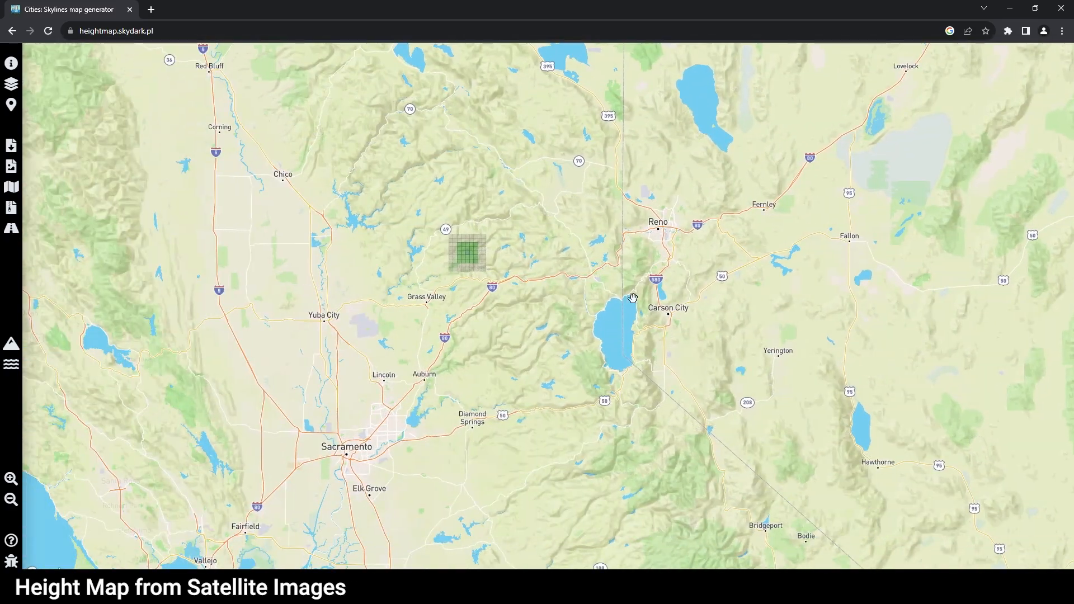
pyautogui.click(580, 350)
pyautogui.moveTo(749, 354); pyautogui.dragTo(575, 327)
pyautogui.scroll(-5, 484, 333)
pyautogui.scroll(12, 551, 321)
pyautogui.scroll(4, 610, 386)
pyautogui.moveTo(649, 442); pyautogui.dragTo(603, 269)
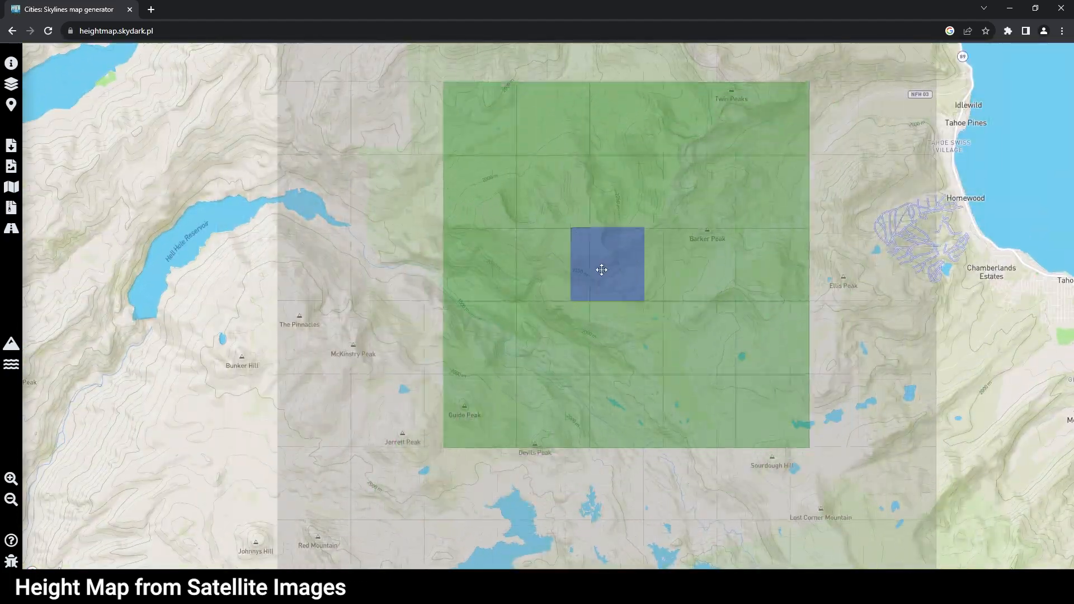
pyautogui.scroll(-4, 499, 322)
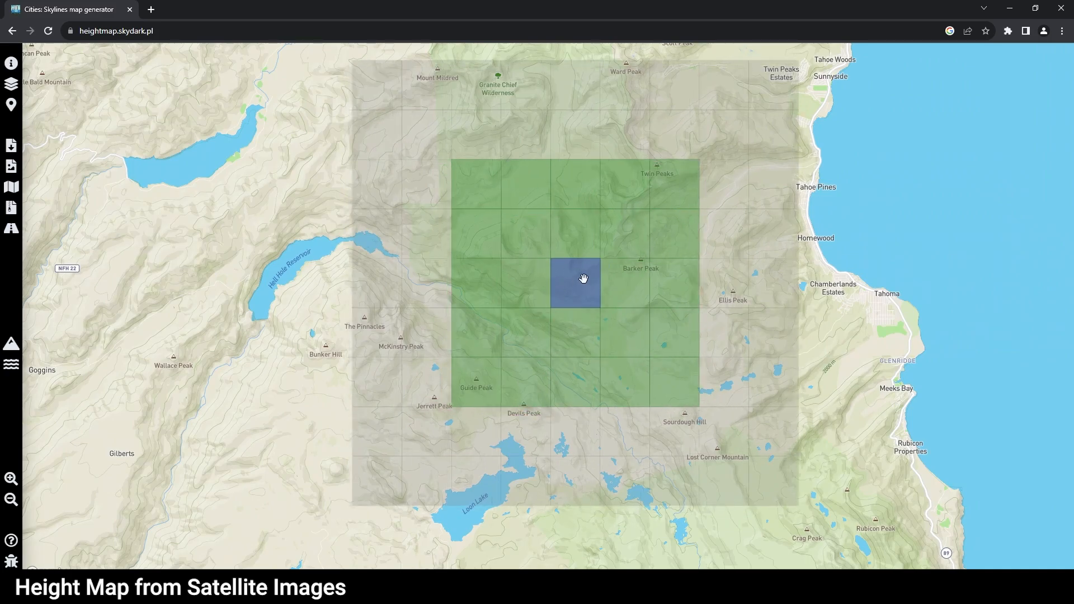
pyautogui.moveTo(586, 283); pyautogui.dragTo(259, 285)
pyautogui.scroll(2, 539, 292)
pyautogui.moveTo(518, 302)
pyautogui.mouseDown()
pyautogui.moveTo(628, 290)
pyautogui.moveTo(529, 296)
pyautogui.mouseUp()
pyautogui.scroll(-6, 528, 297)
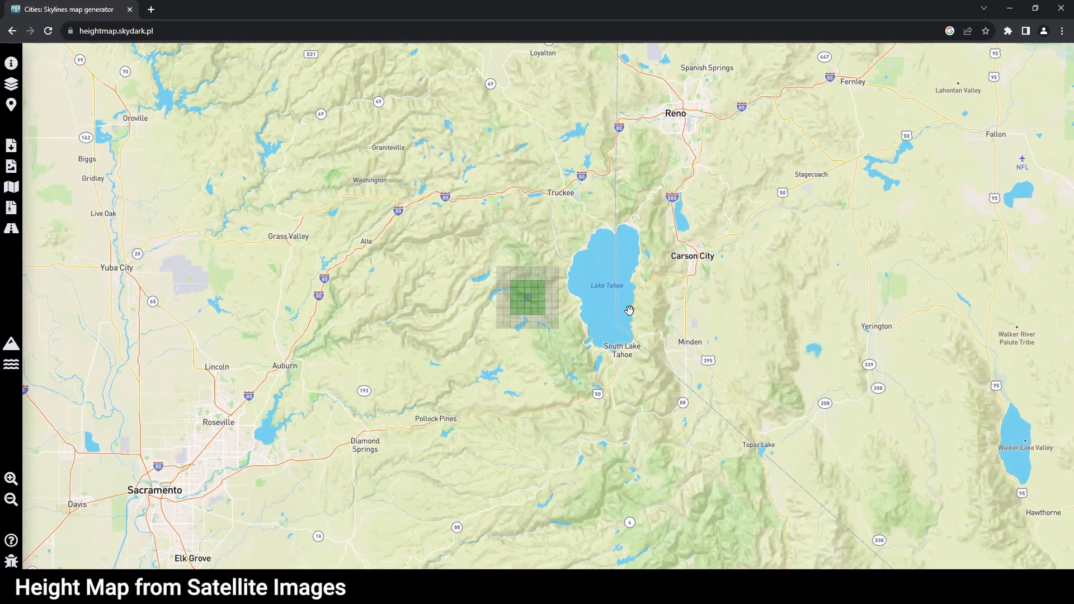
# - Survey the terrain on the map eastward from Lake Tahoe across Nevada and Utah to Colorado
pyautogui.moveTo(630, 310); pyautogui.dragTo(497, 352)
pyautogui.scroll(-3, 527, 338)
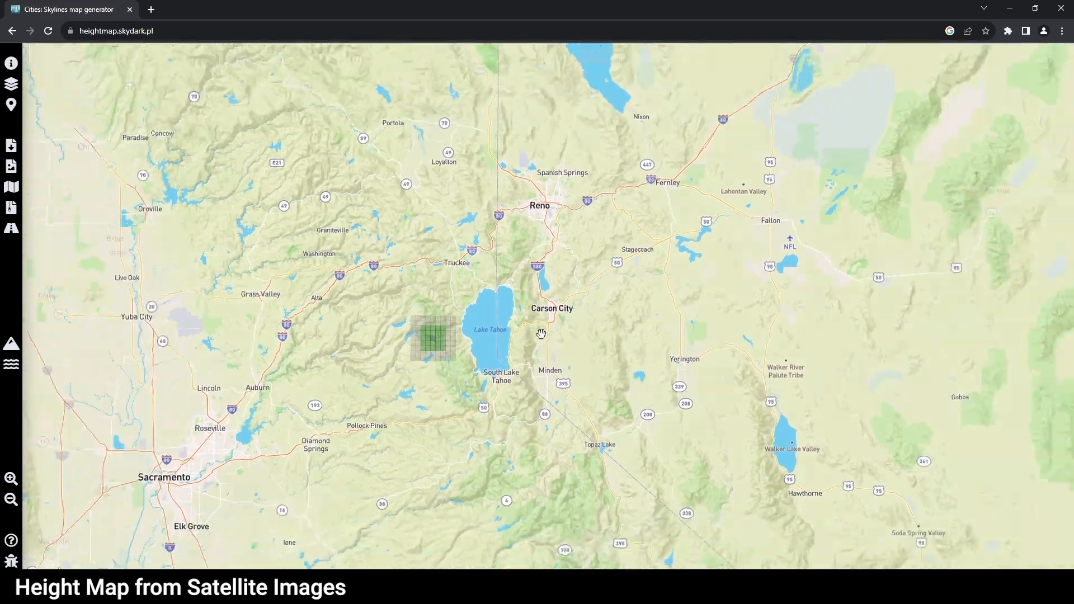
pyautogui.moveTo(736, 307); pyautogui.dragTo(652, 317)
pyautogui.scroll(-3, 663, 291)
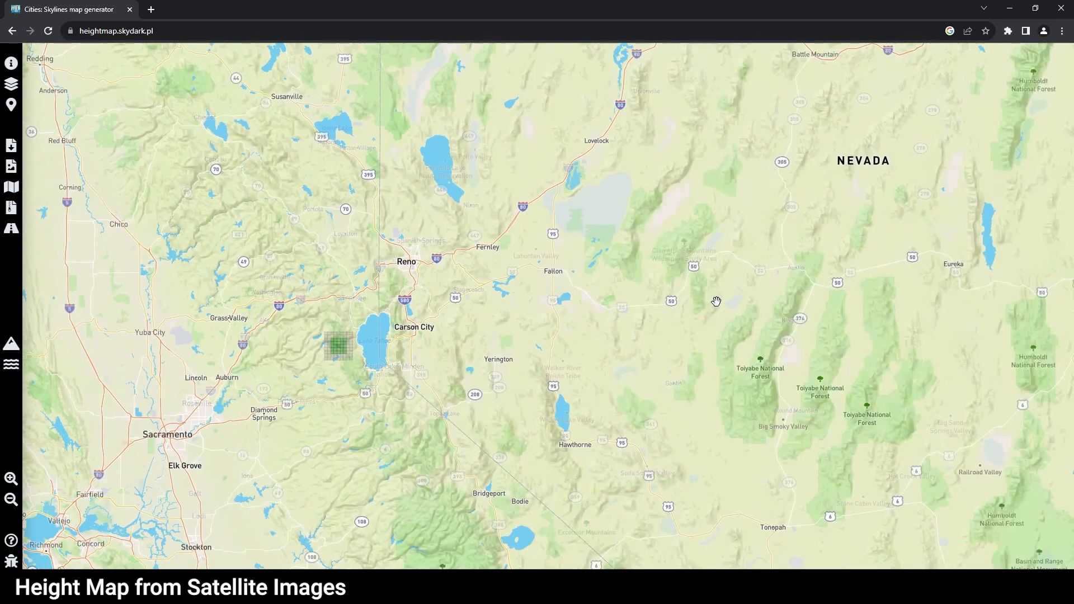
pyautogui.moveTo(725, 300); pyautogui.dragTo(586, 310)
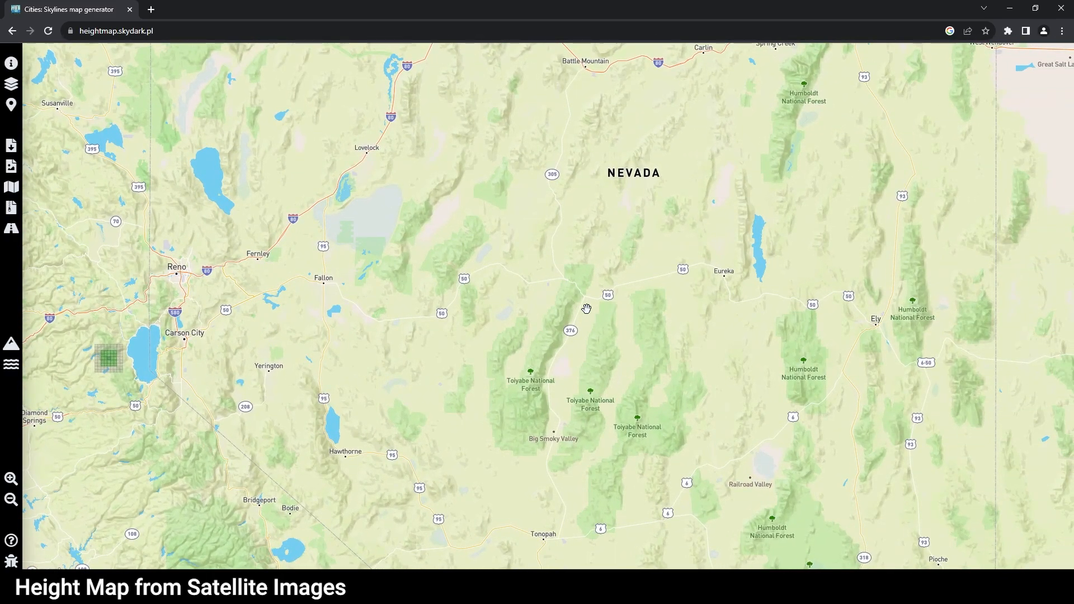
pyautogui.moveTo(700, 294); pyautogui.dragTo(534, 277)
pyautogui.scroll(-5, 540, 279)
pyautogui.moveTo(256, 314)
pyautogui.mouseDown()
pyautogui.moveTo(412, 313)
pyautogui.moveTo(257, 323)
pyautogui.mouseUp()
pyautogui.scroll(2, 673, 348)
pyautogui.moveTo(817, 343); pyautogui.dragTo(615, 332)
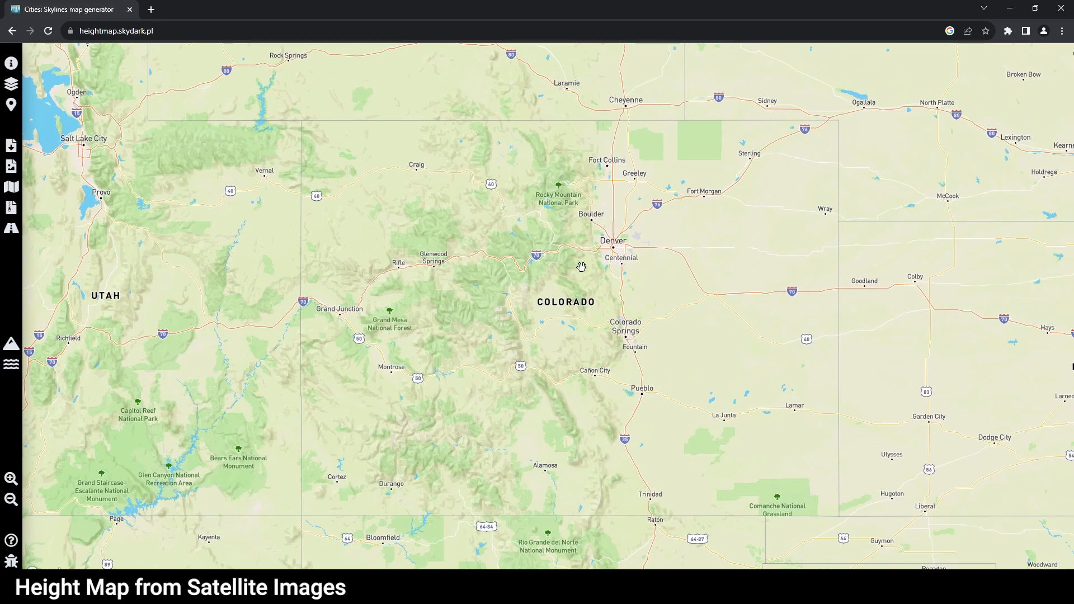
# - Examine the mountains southwest of Denver closely, from the Kenosha Mountains down to Cheesman Lake
pyautogui.scroll(5, 581, 267)
pyautogui.scroll(2, 575, 328)
pyautogui.moveTo(559, 333); pyautogui.dragTo(556, 294)
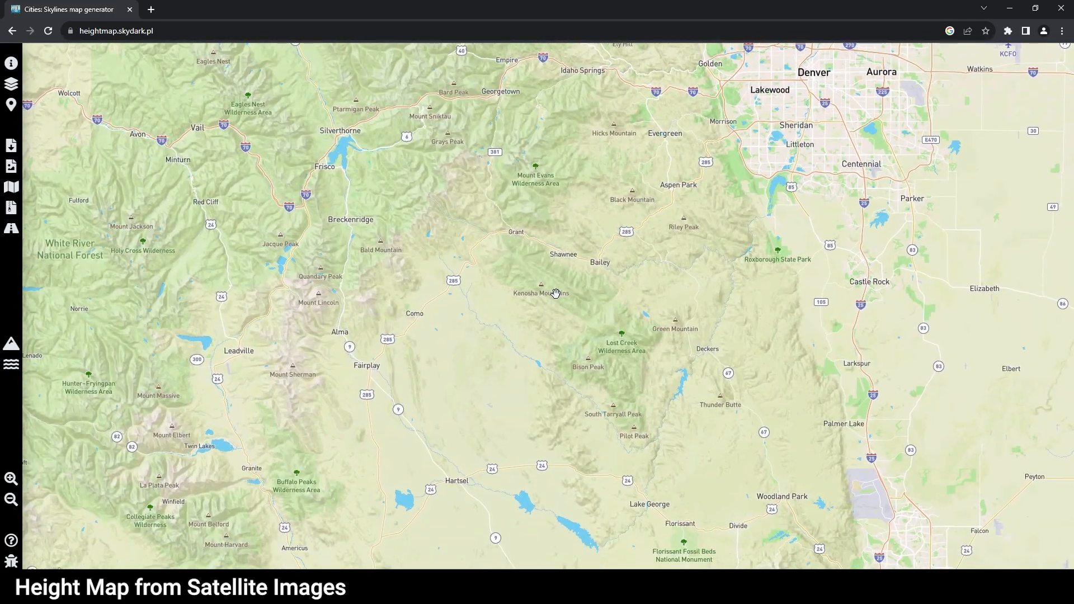
pyautogui.moveTo(724, 401); pyautogui.dragTo(650, 389)
pyautogui.moveTo(606, 344); pyautogui.dragTo(583, 415)
pyautogui.scroll(4, 568, 293)
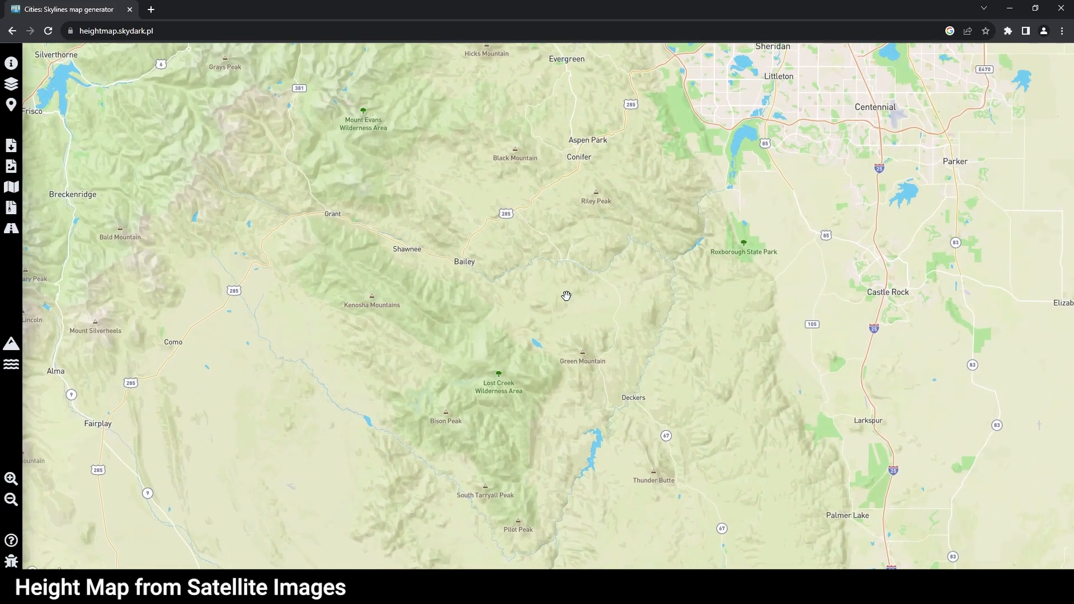
pyautogui.scroll(2, 567, 296)
pyautogui.moveTo(631, 343); pyautogui.dragTo(560, 240)
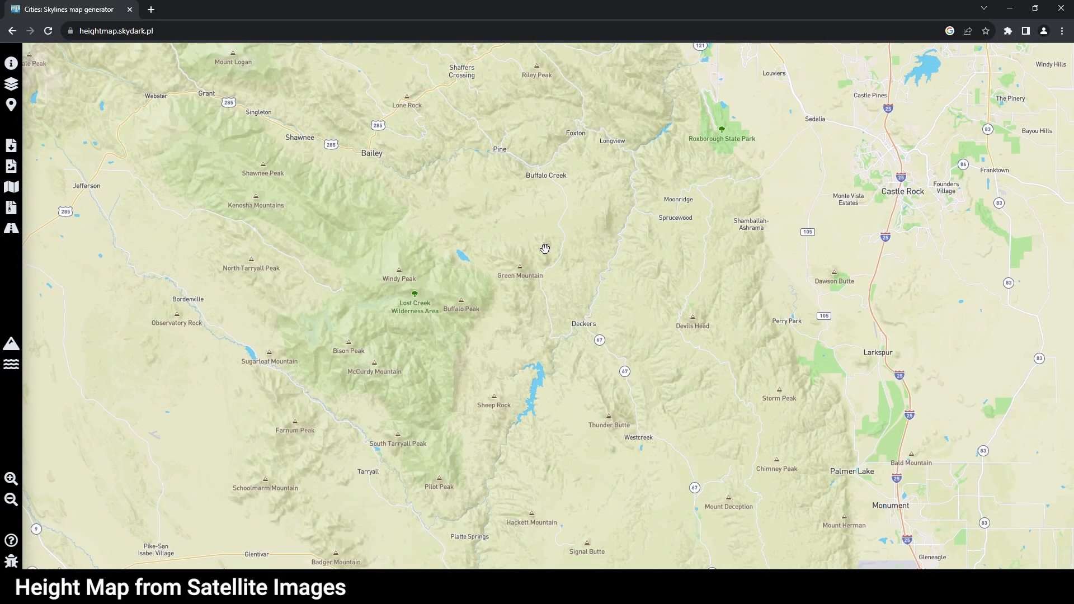
pyautogui.scroll(2, 462, 251)
pyautogui.moveTo(530, 287); pyautogui.dragTo(470, 401)
pyautogui.moveTo(619, 249); pyautogui.dragTo(648, 157)
pyautogui.moveTo(569, 326); pyautogui.dragTo(609, 163)
pyautogui.scroll(1, 638, 320)
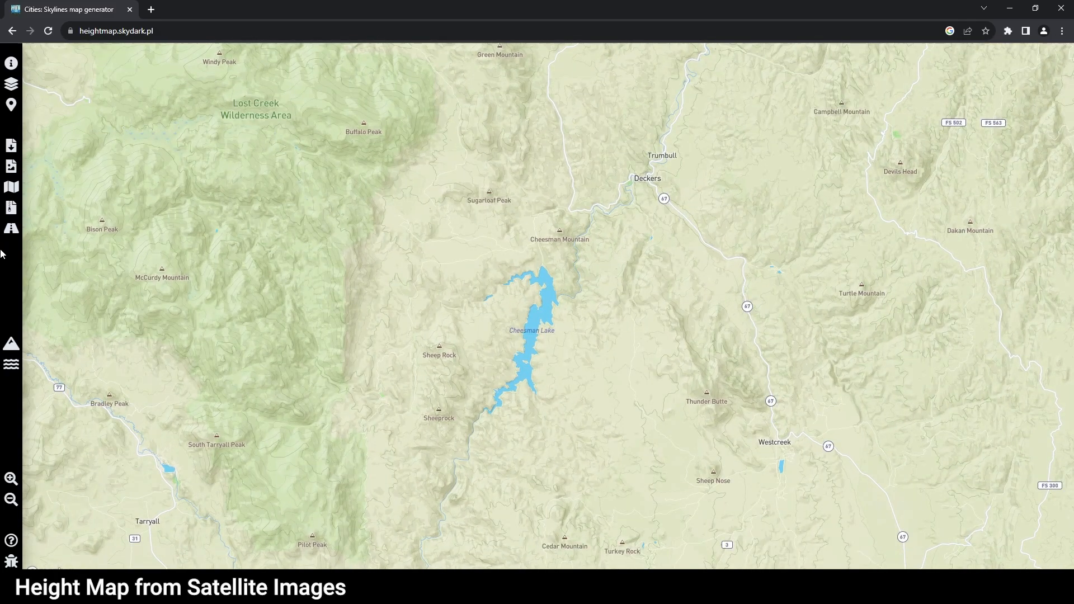
# - Set the map style to Satellite
pyautogui.click(13, 87)
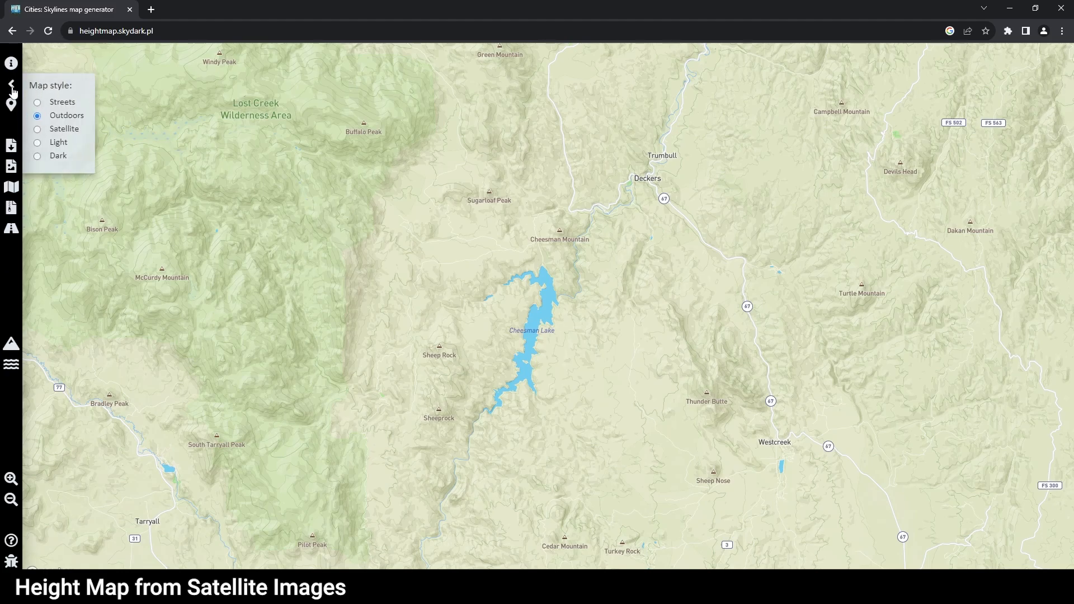
pyautogui.click(64, 129)
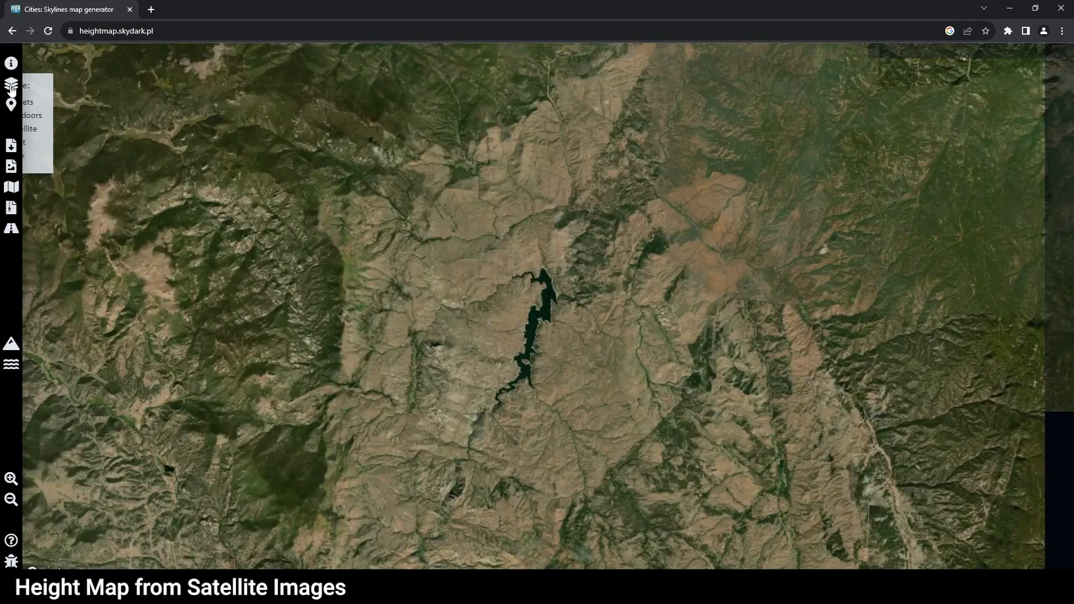
pyautogui.click(11, 84)
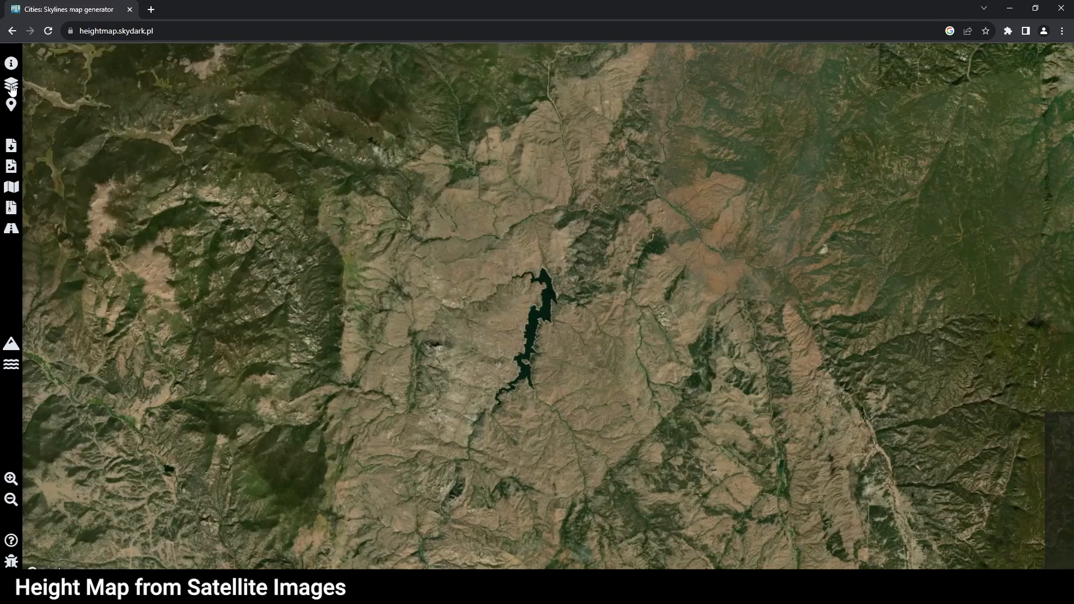
pyautogui.click(12, 88)
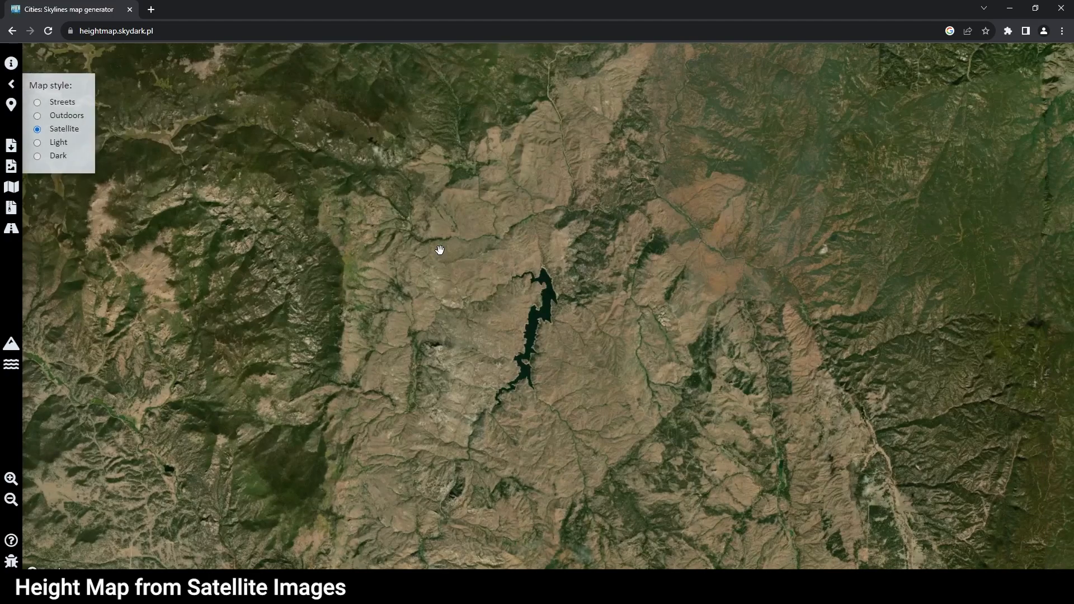
# - Examine the satellite imagery of the Colorado mountain ranges for a suitable terrain area
pyautogui.scroll(-3, 548, 273)
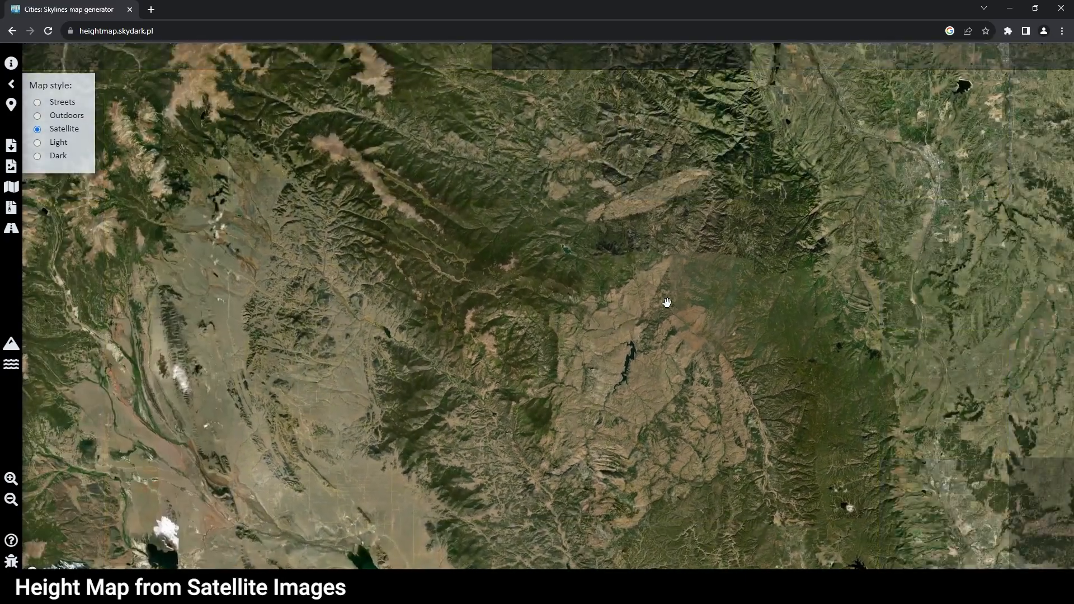
pyautogui.moveTo(667, 303); pyautogui.dragTo(590, 367)
pyautogui.moveTo(650, 340); pyautogui.dragTo(627, 482)
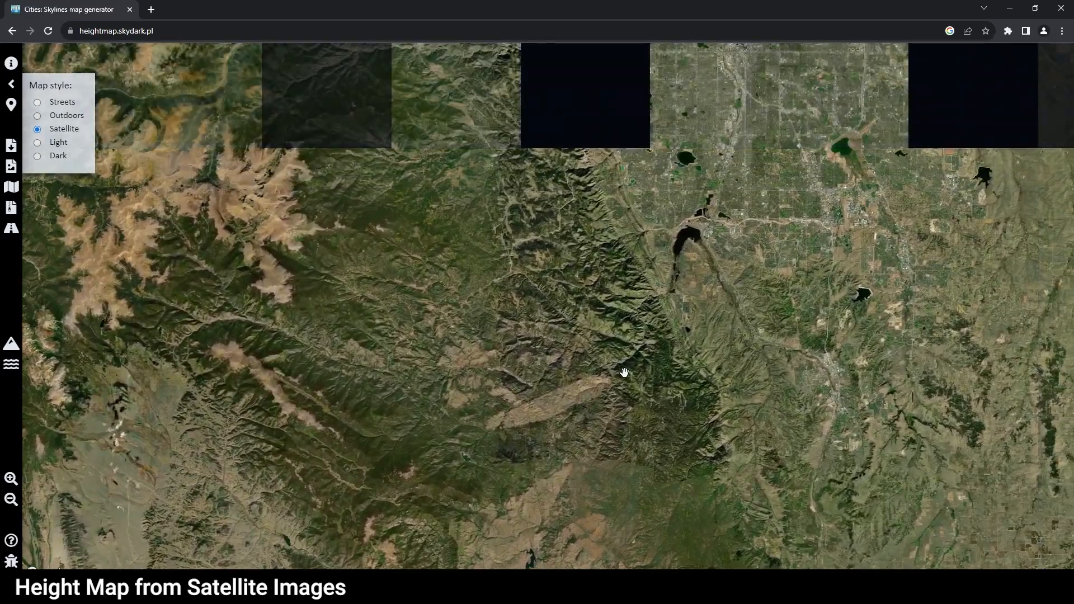
pyautogui.scroll(-3, 624, 371)
pyautogui.moveTo(689, 377); pyautogui.dragTo(694, 98)
pyautogui.scroll(-5, 636, 183)
pyautogui.moveTo(569, 226); pyautogui.dragTo(575, 374)
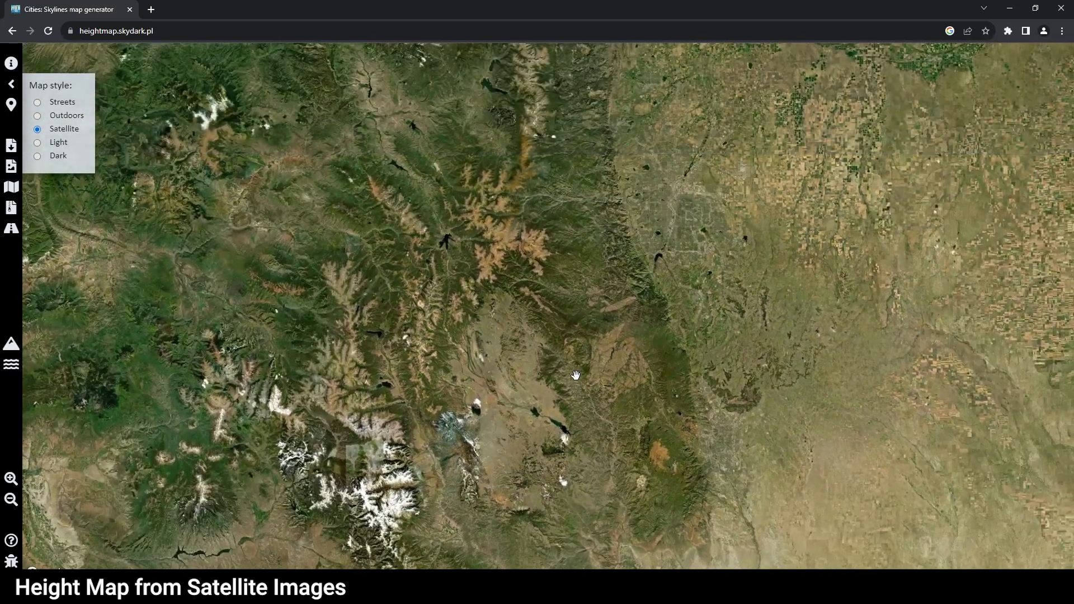
pyautogui.scroll(-3, 576, 367)
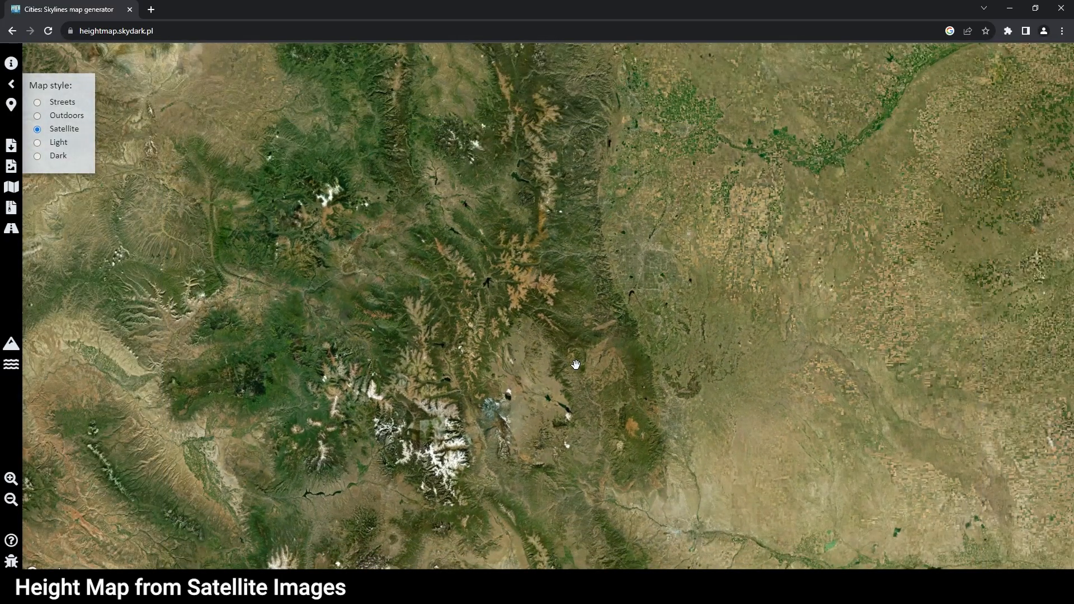
pyautogui.scroll(3, 487, 392)
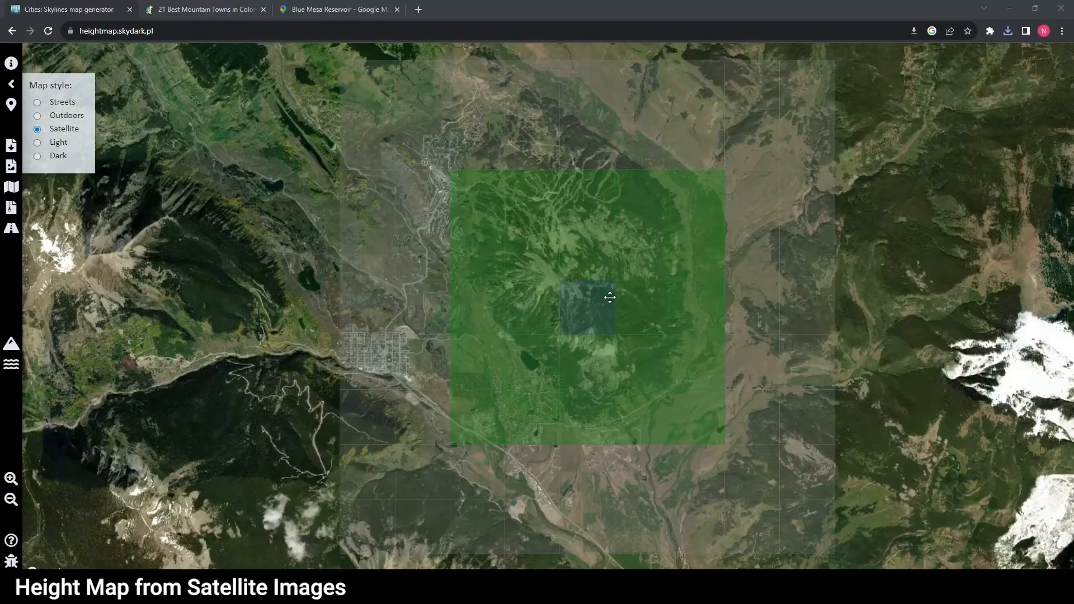
# - Examine the satellite imagery inside the selected area around the mountain east of Crested Butte, then hide the map style options
pyautogui.scroll(-2, 591, 304)
pyautogui.scroll(2, 589, 307)
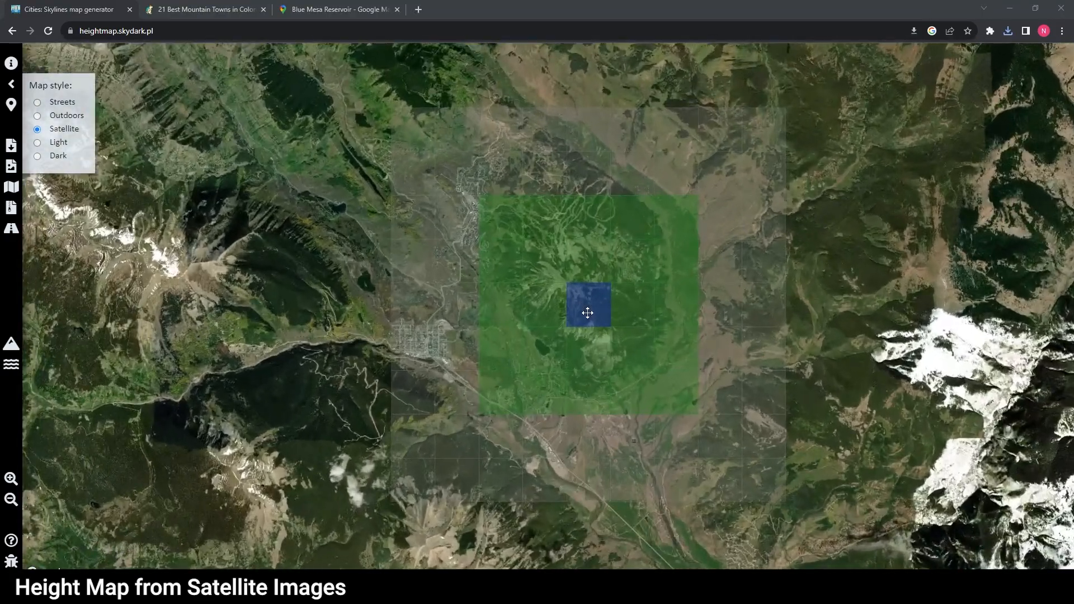
pyautogui.scroll(2, 585, 292)
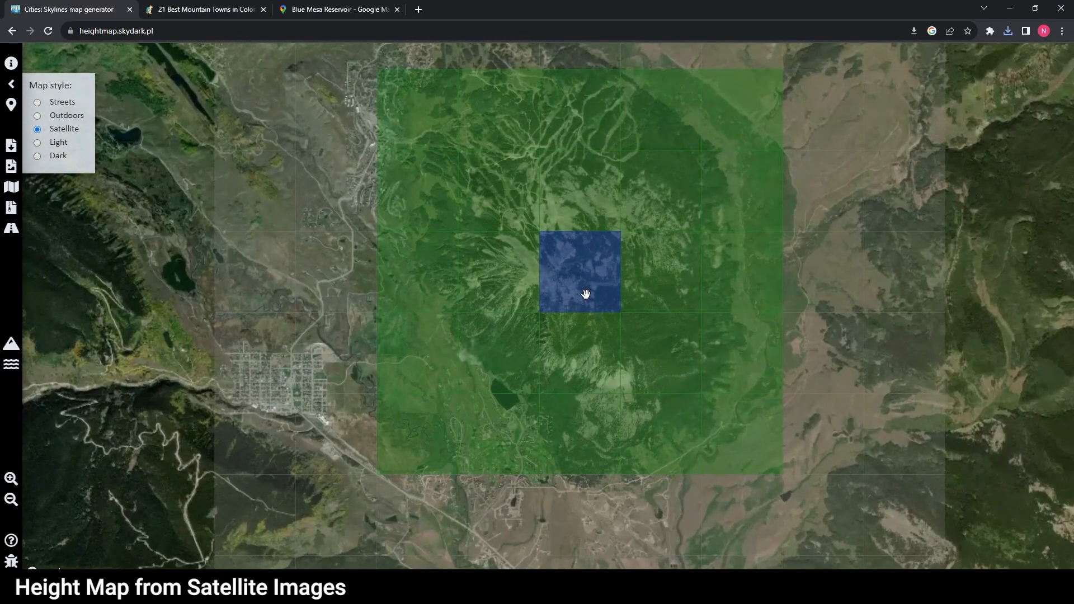
pyautogui.scroll(-2, 618, 283)
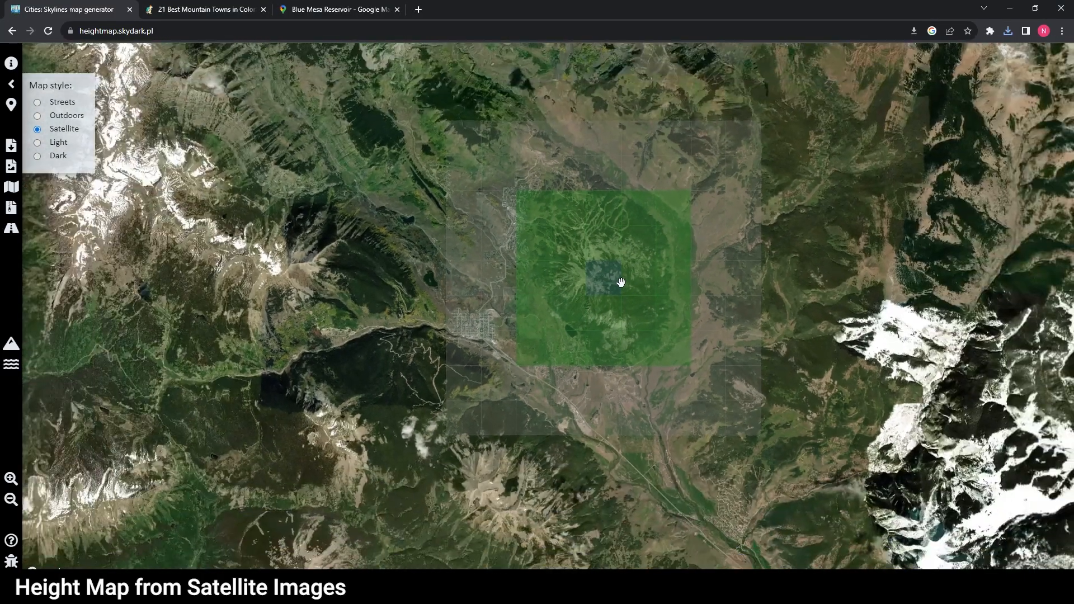
pyautogui.click(10, 80)
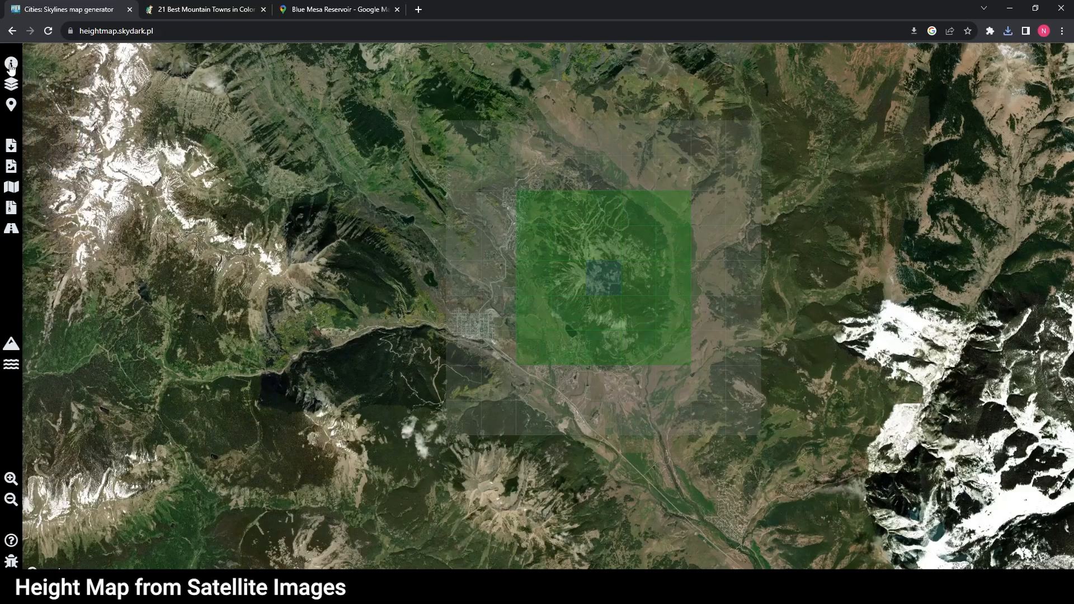
# - Review the 10 km map size and calculate a base level of 2670 m and a height scale of 98% for the selected area
pyautogui.click(11, 65)
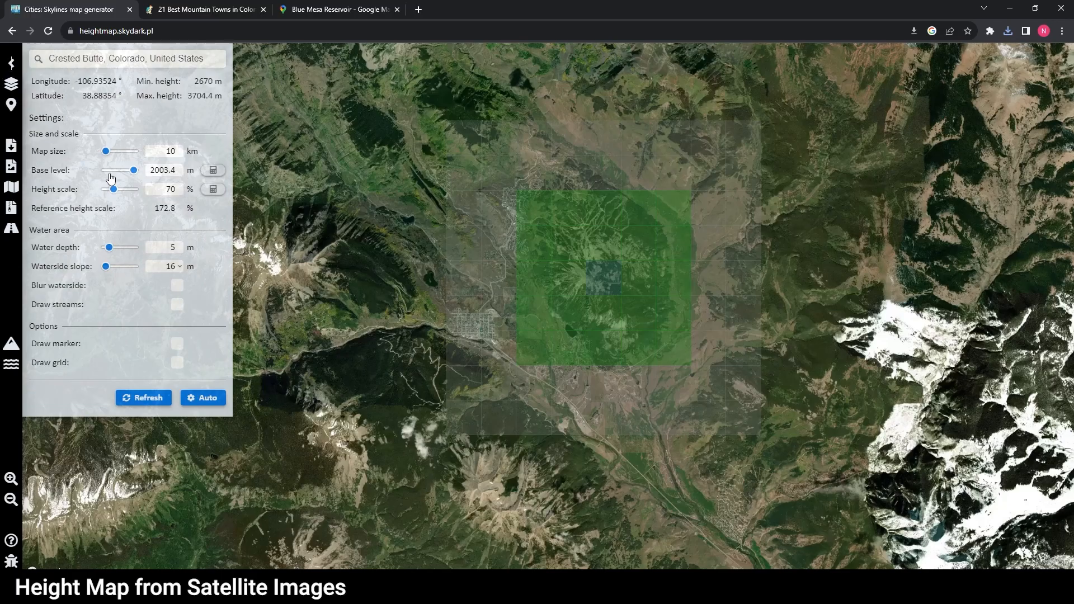
pyautogui.moveTo(32, 150); pyautogui.dragTo(67, 157)
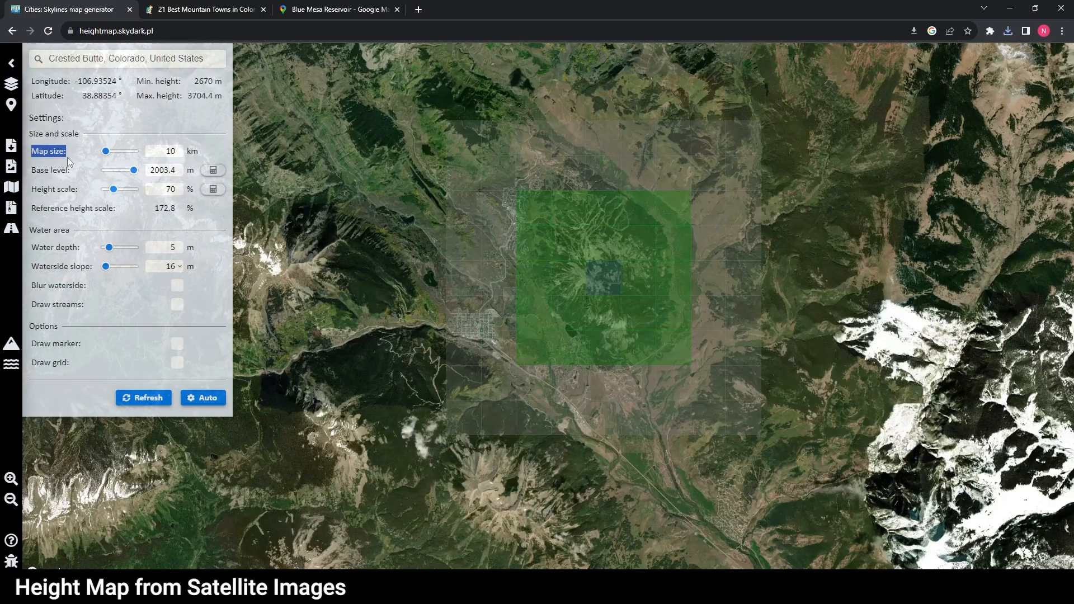
pyautogui.doubleClick(168, 151)
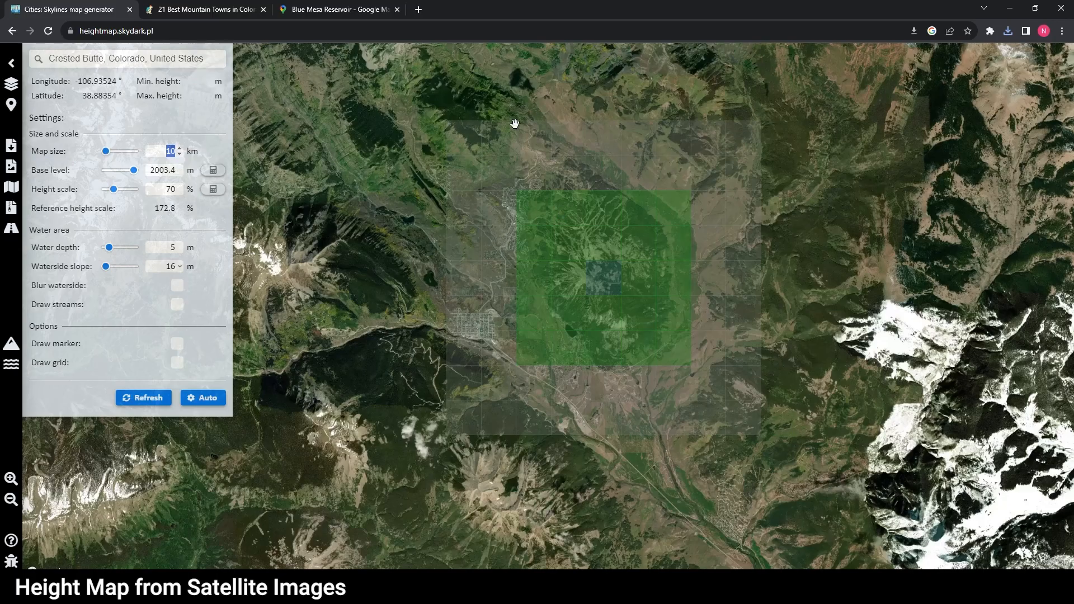
pyautogui.scroll(2, 557, 367)
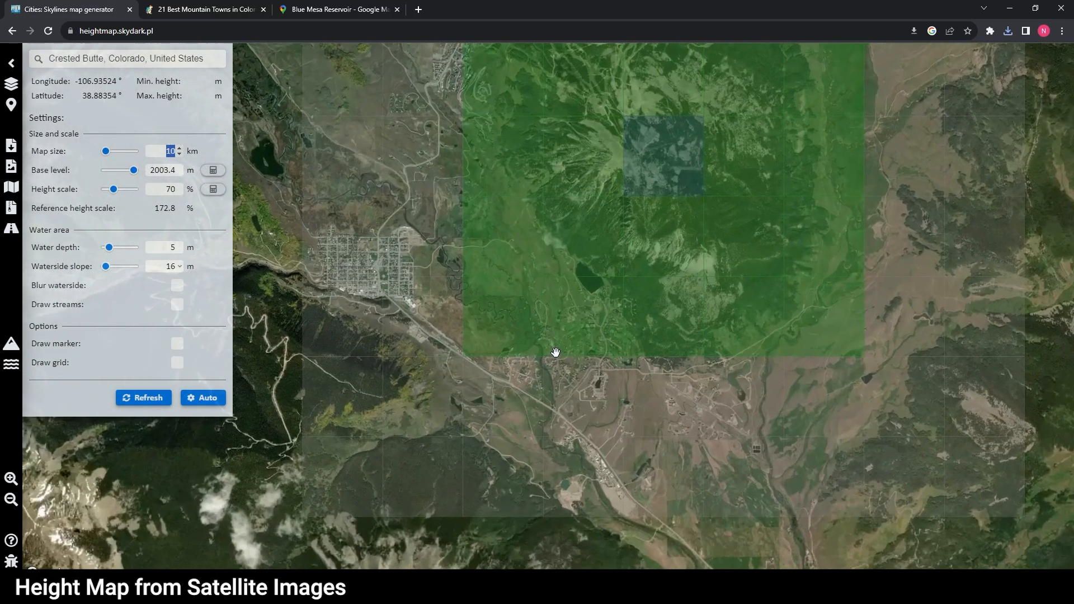
pyautogui.scroll(-1, 705, 329)
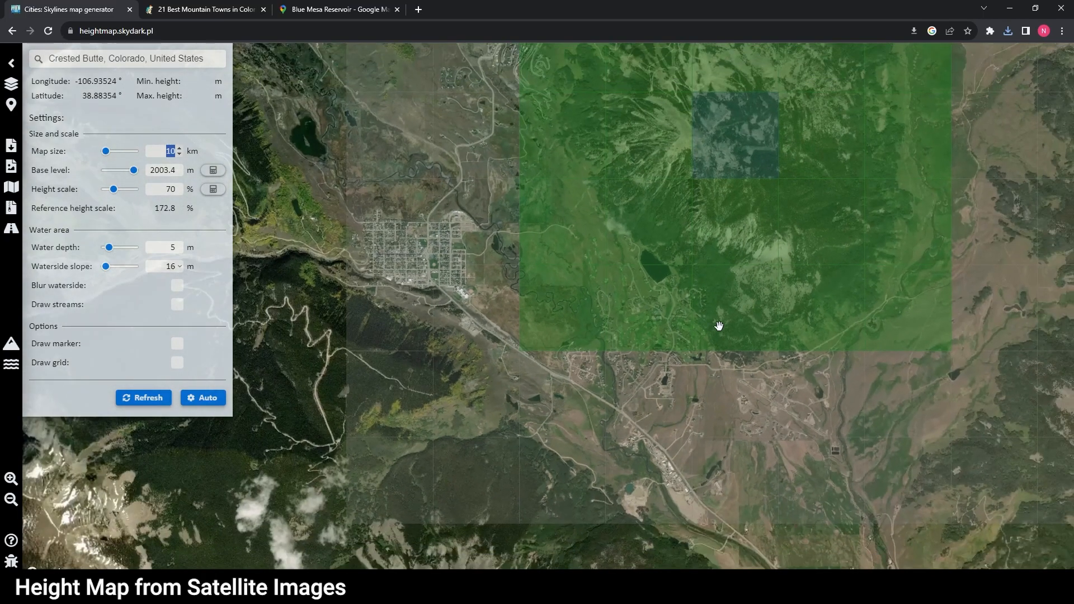
pyautogui.moveTo(722, 290); pyautogui.dragTo(670, 339)
pyautogui.scroll(-1, 652, 294)
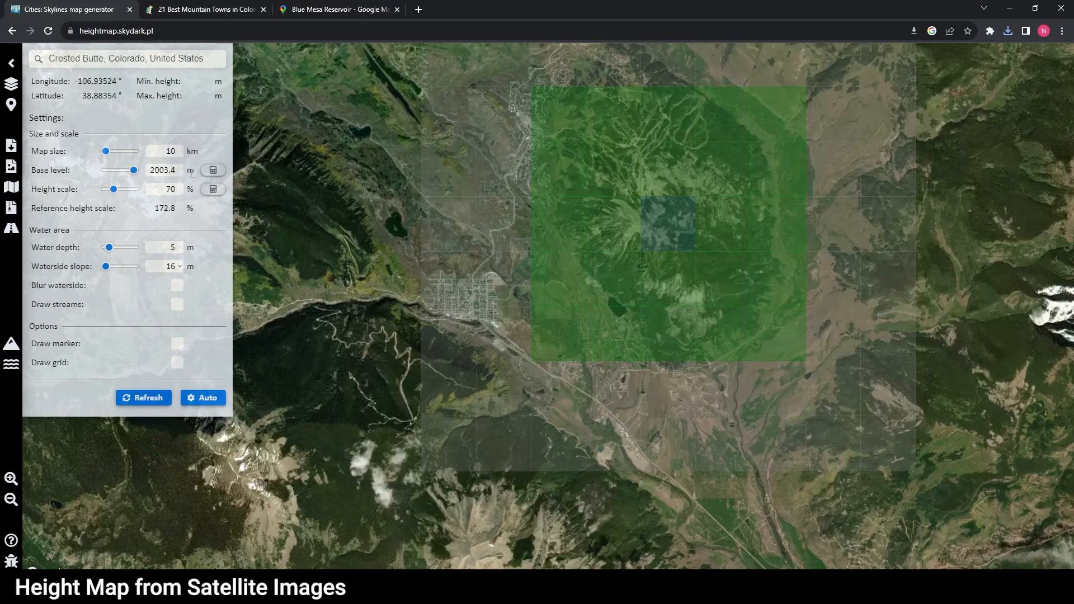
pyautogui.click(215, 171)
pyautogui.click(210, 189)
pyautogui.moveTo(343, 168); pyautogui.dragTo(310, 231)
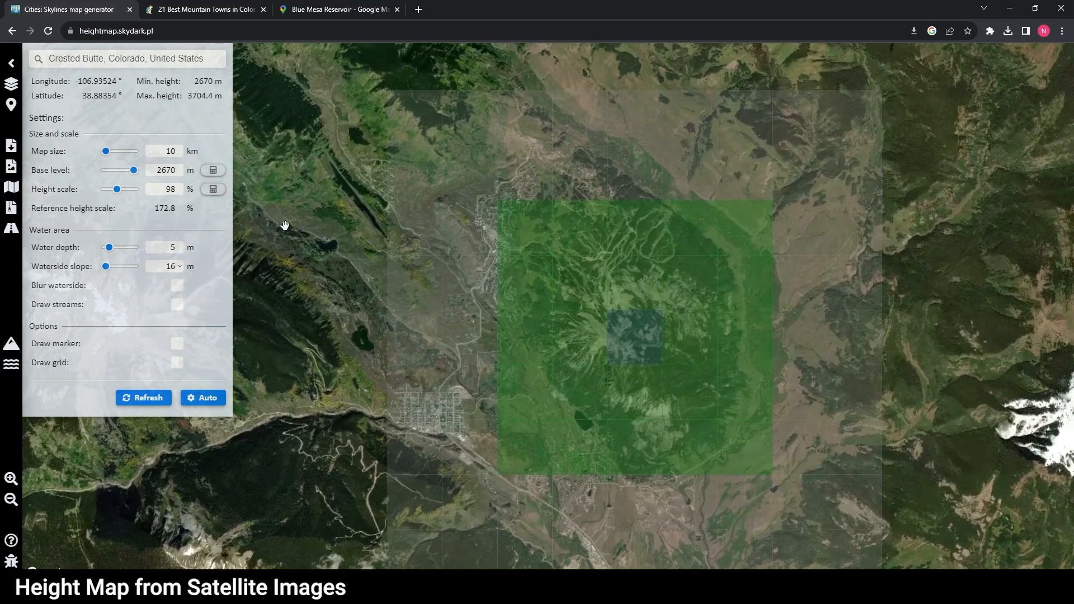
# - Download the selected area's height map as a PNG and inspect the central peak in heightmap (7).png
pyautogui.click(11, 63)
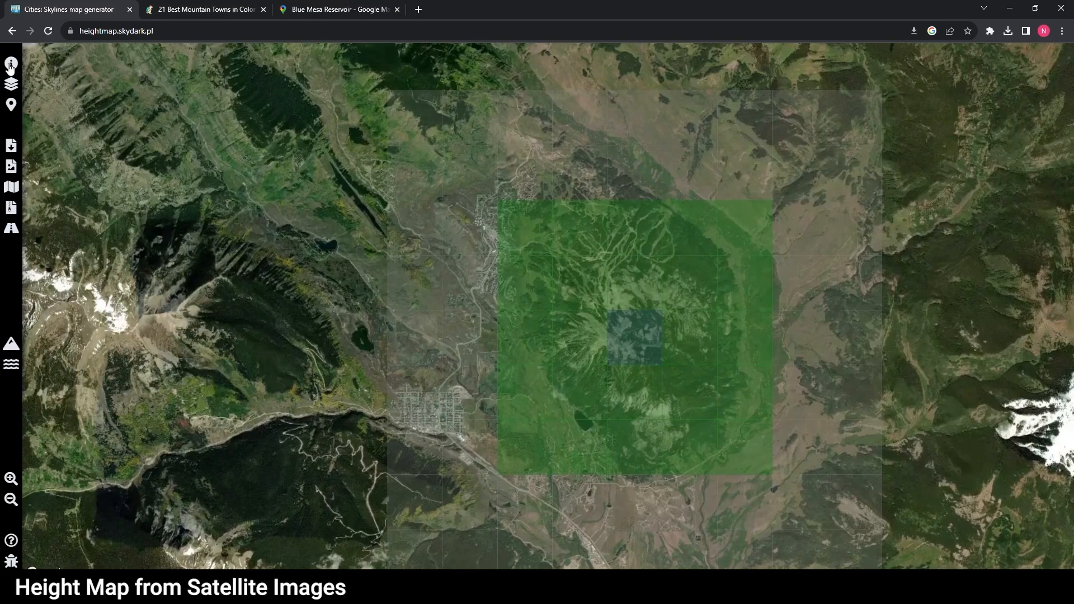
pyautogui.click(10, 168)
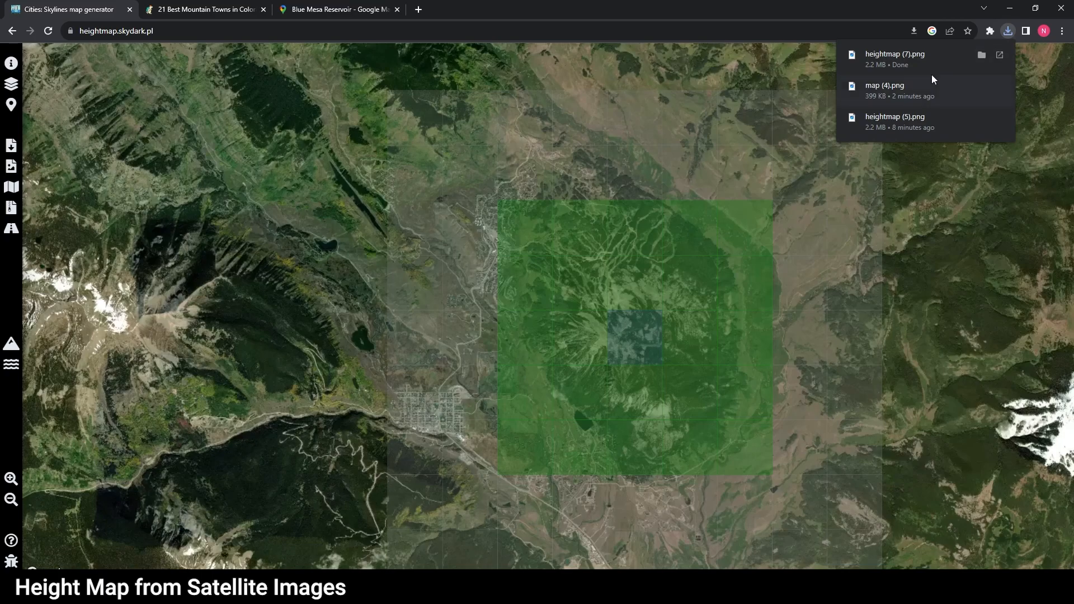
pyautogui.click(912, 65)
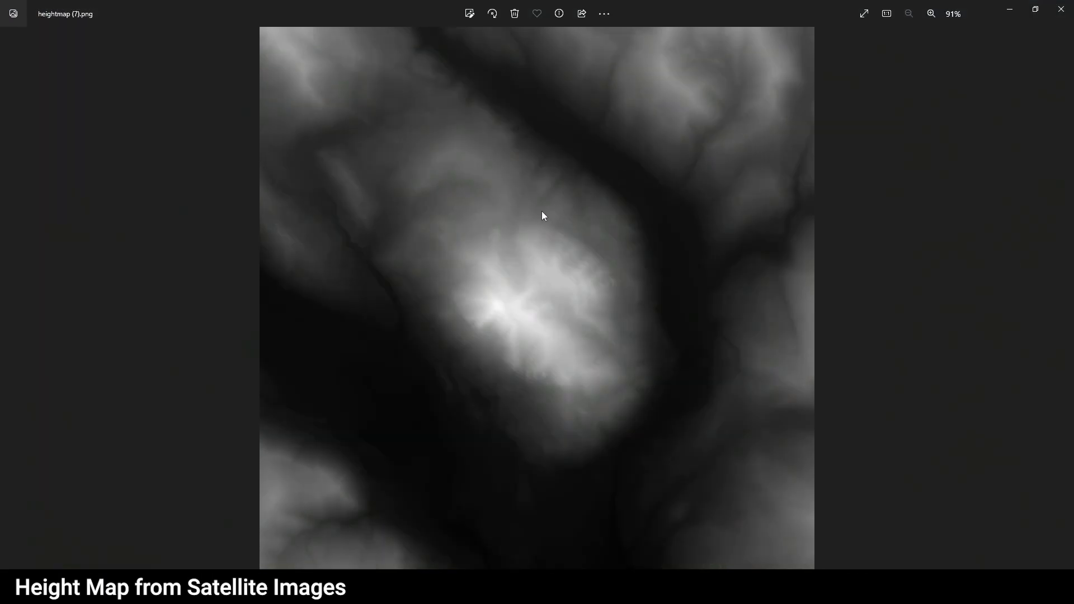
pyautogui.scroll(6, 482, 302)
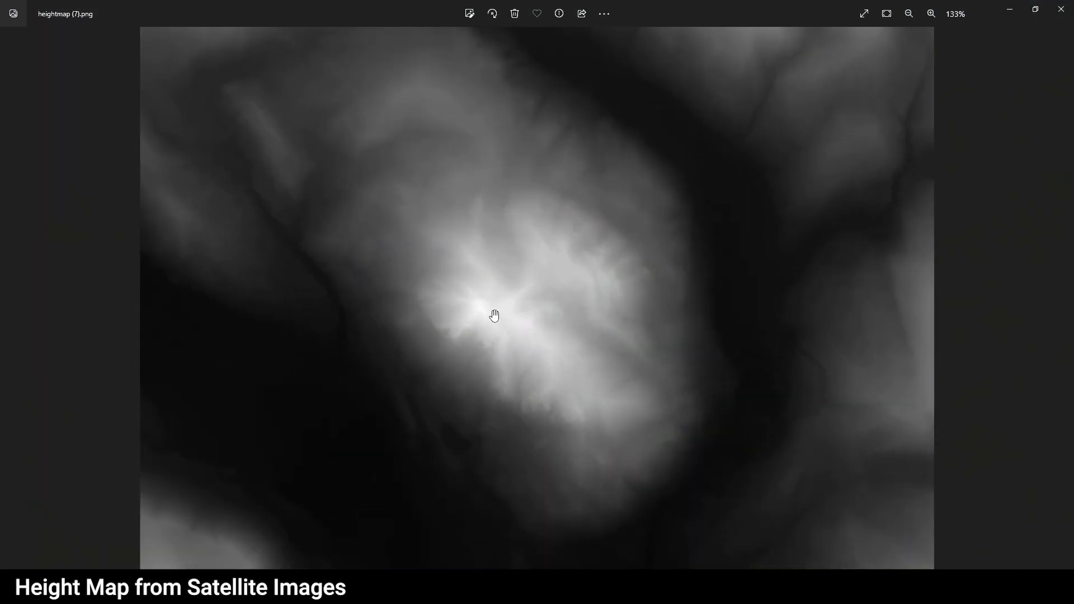
pyautogui.scroll(-4, 433, 295)
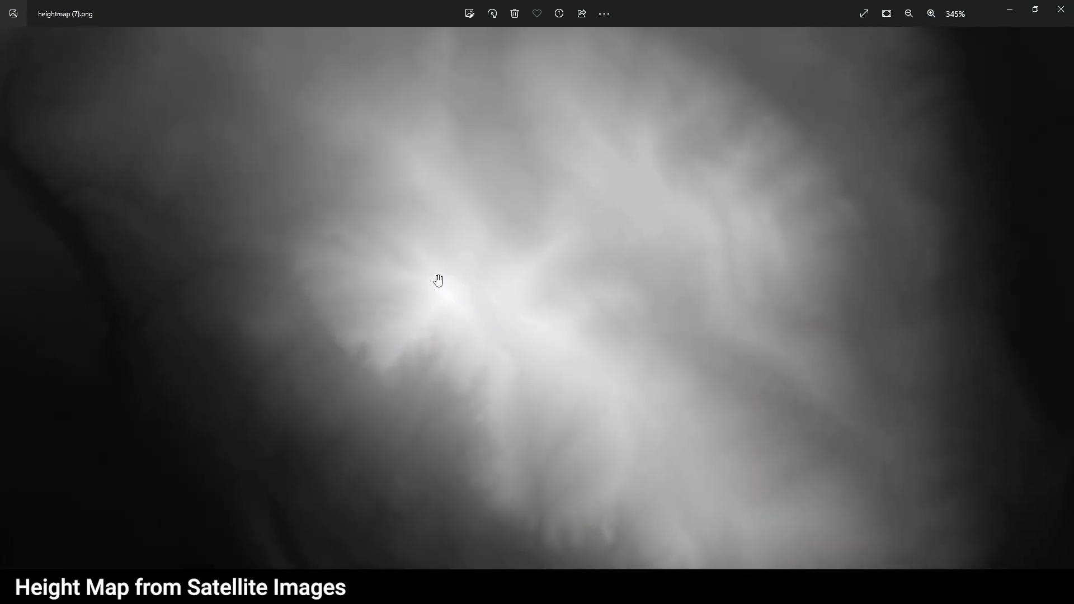
pyautogui.scroll(-3, 487, 313)
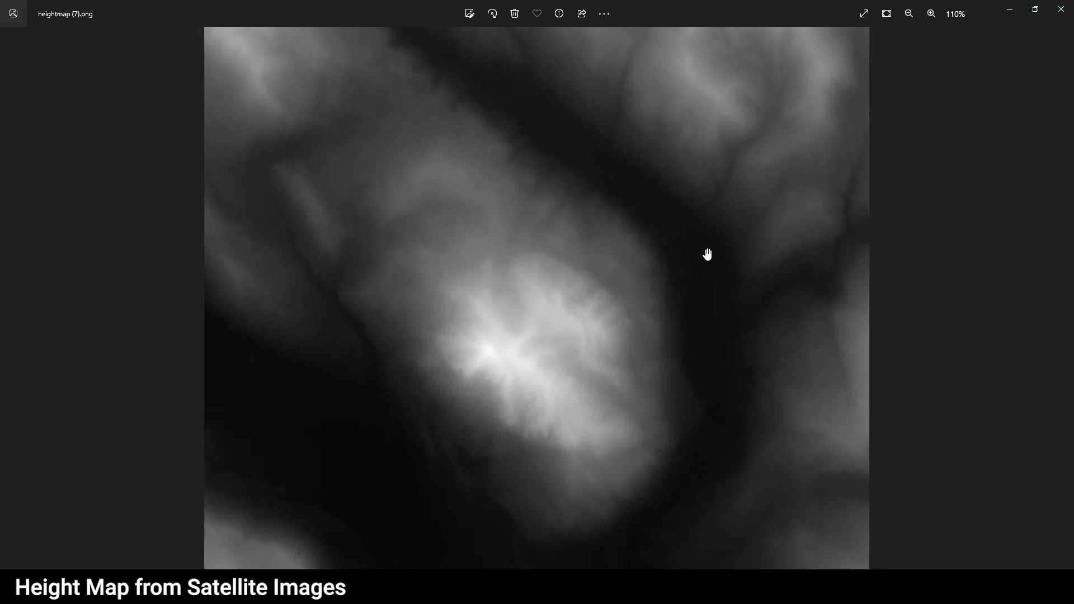
pyautogui.moveTo(624, 478); pyautogui.dragTo(636, 410)
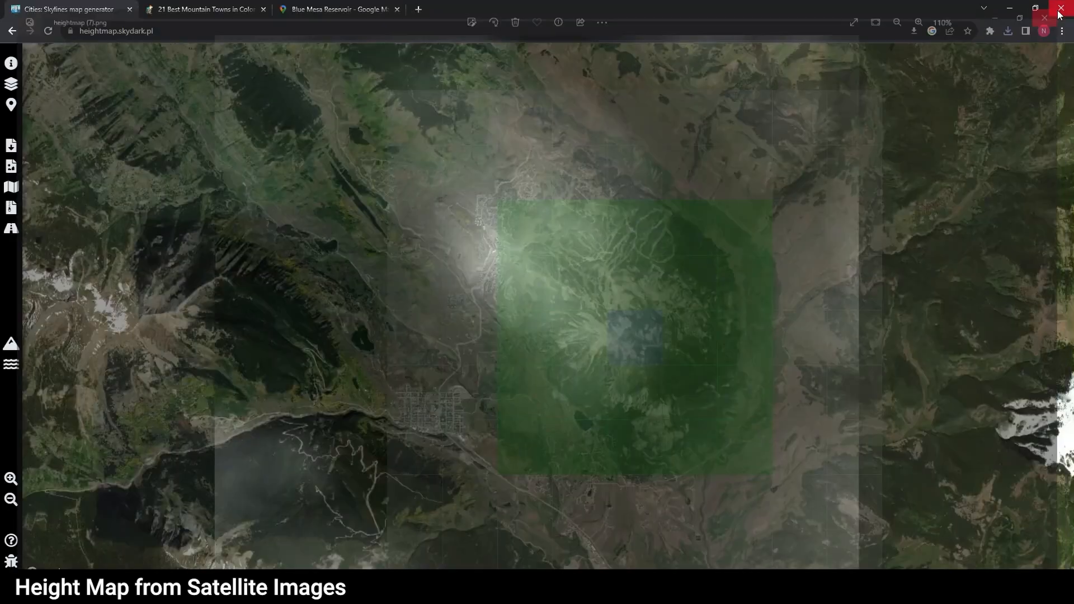
pyautogui.click(1062, 9)
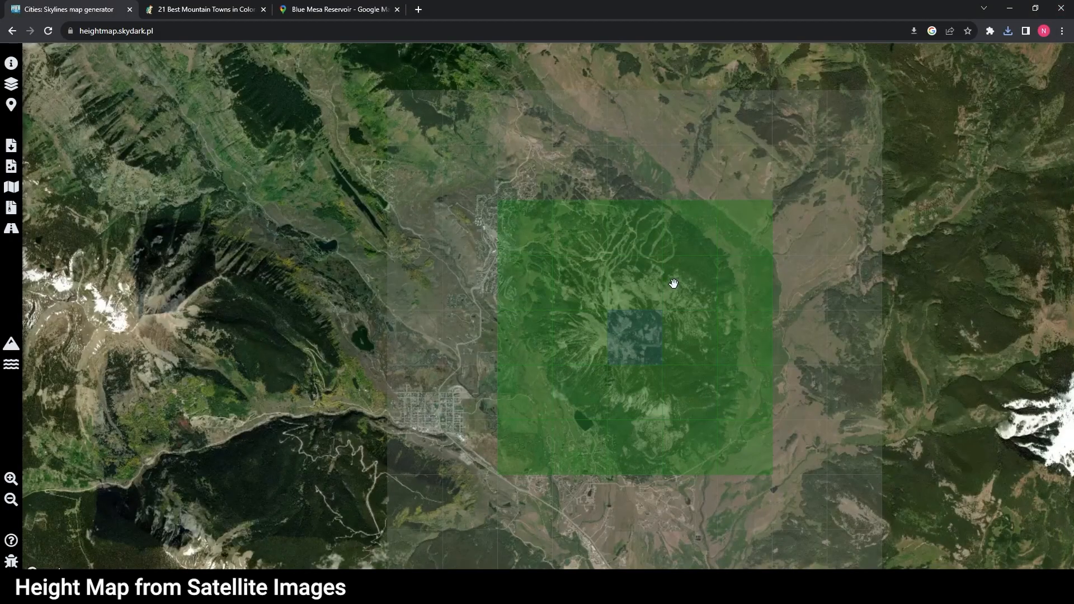
# - Download the selected area's map image in the Satellite style and view map (5).png
pyautogui.moveTo(911, 237); pyautogui.dragTo(900, 202)
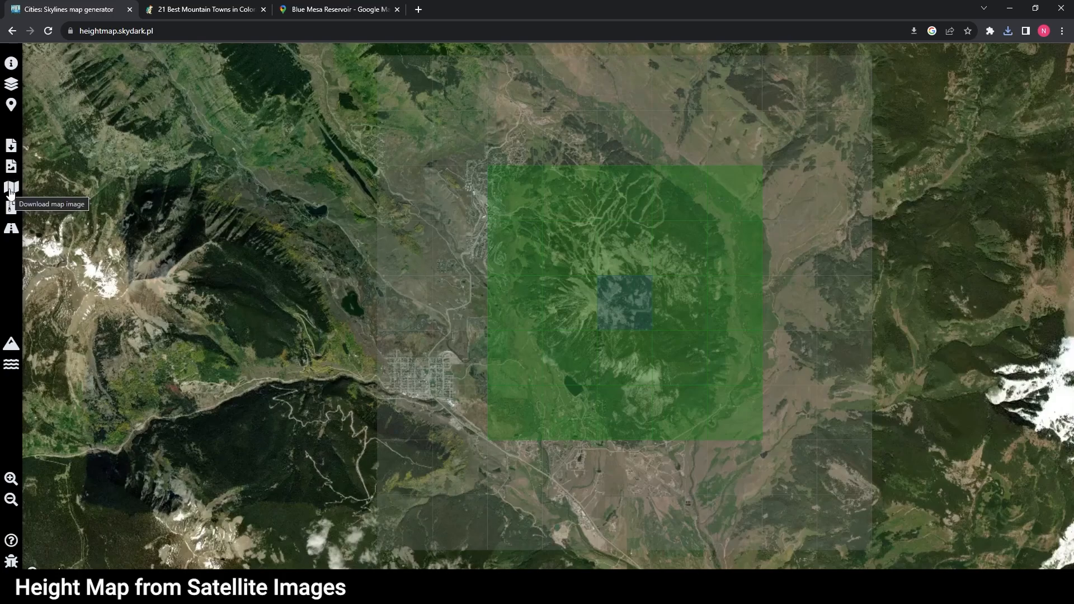
pyautogui.click(11, 84)
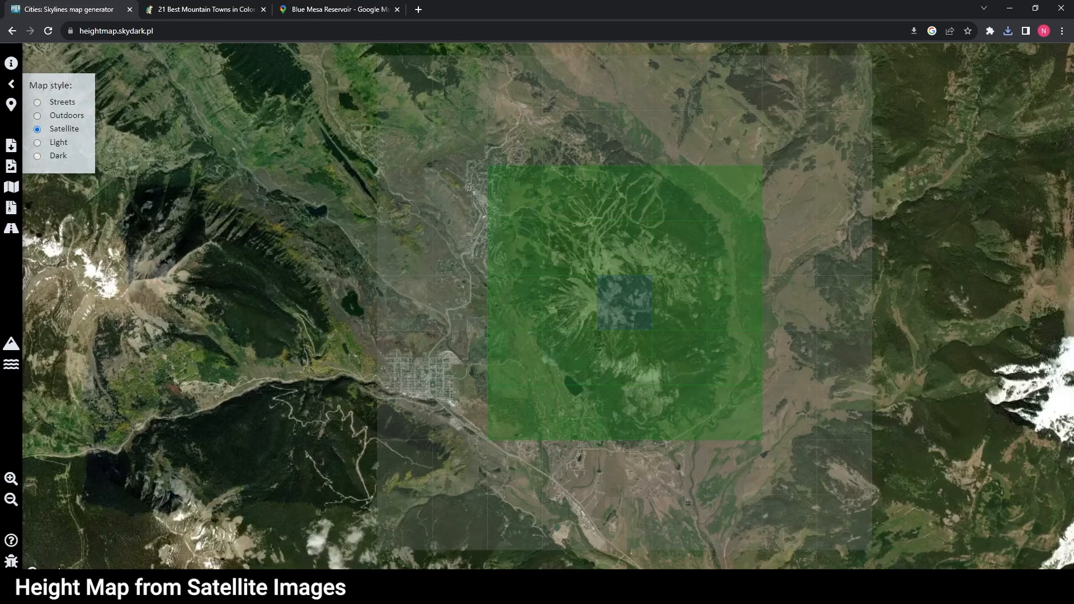
pyautogui.click(11, 84)
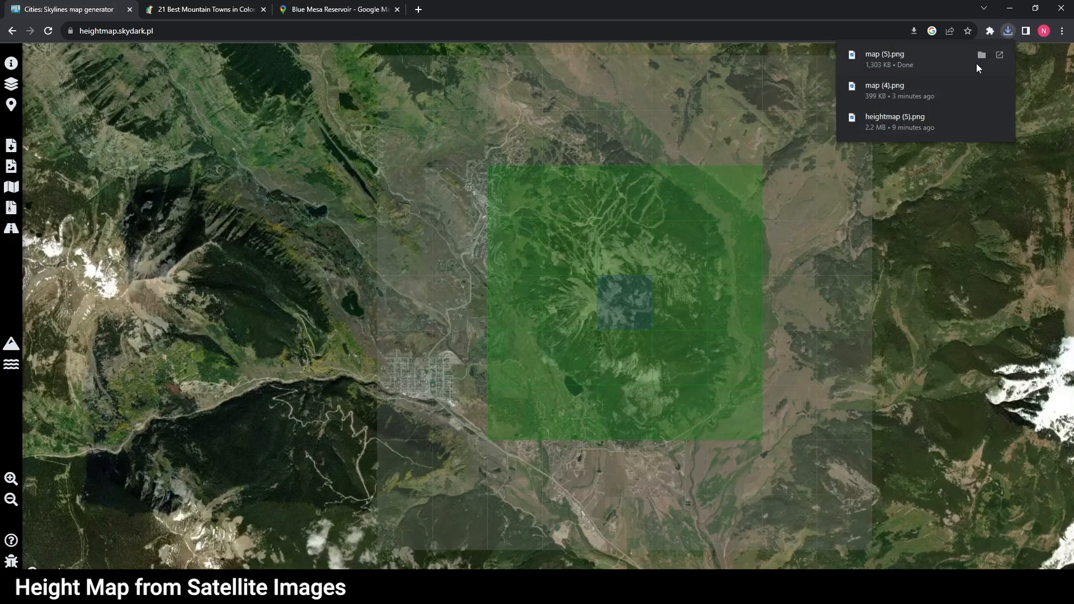
pyautogui.click(917, 58)
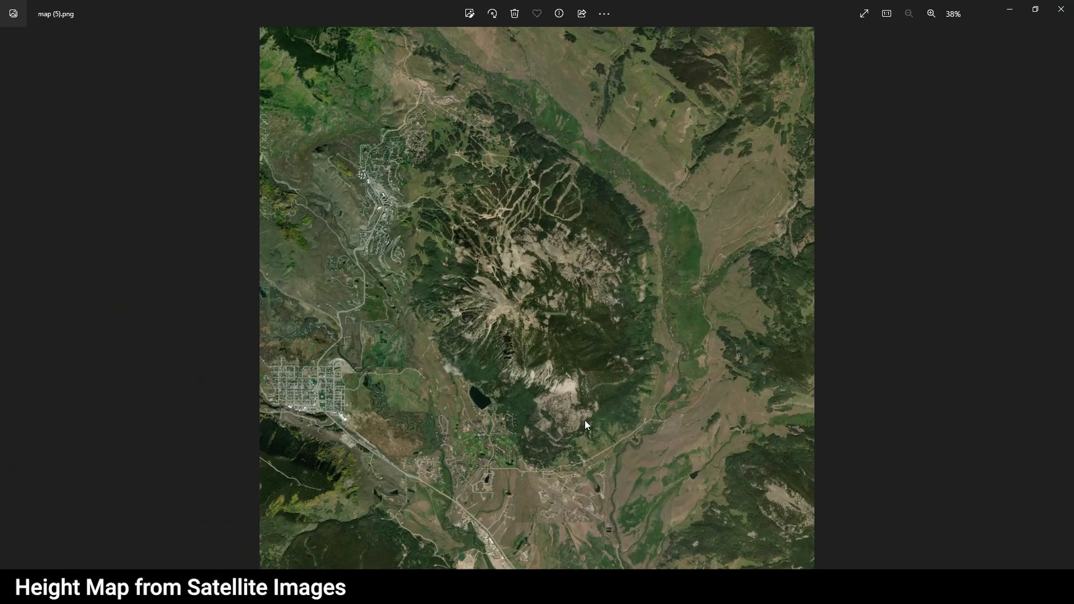
pyautogui.click(1061, 9)
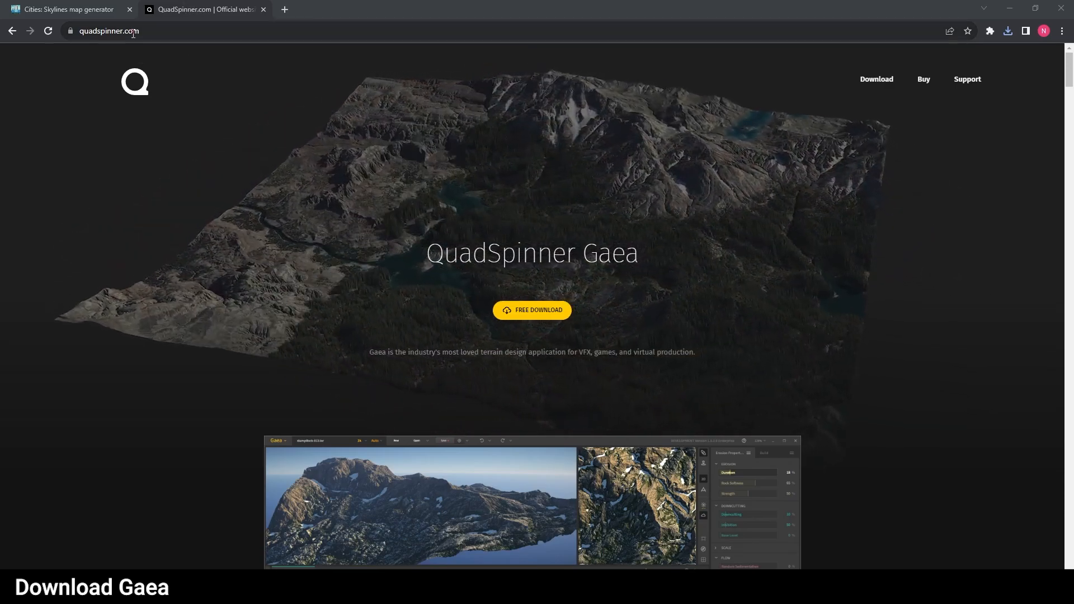
pyautogui.click(80, 32)
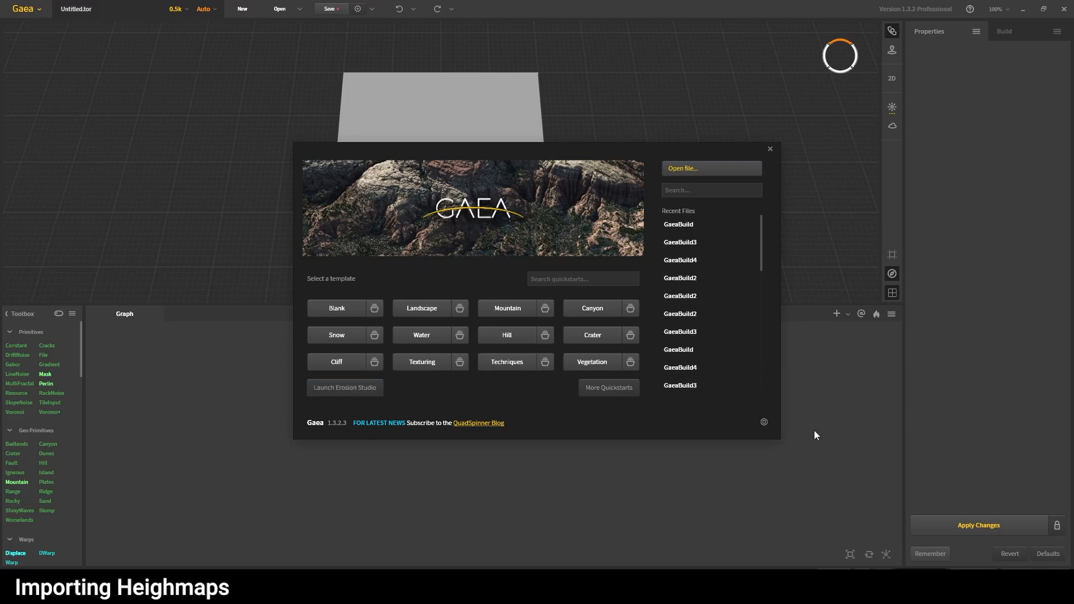
# - In Gaea, open the terrain file GaeaBuild.tor from the GaeaBuild folder
pyautogui.click(703, 169)
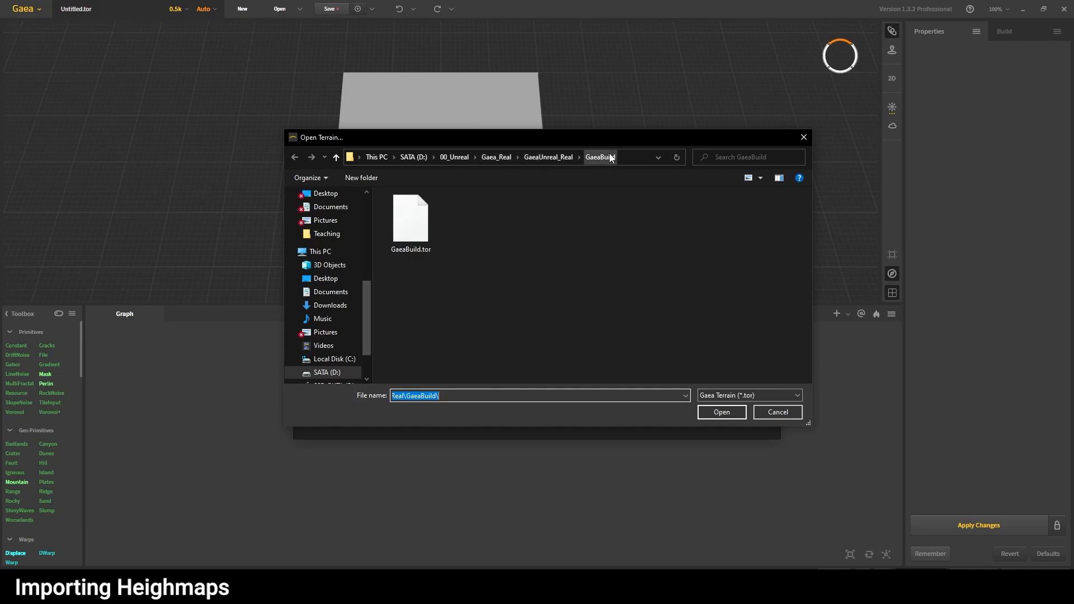
pyautogui.click(409, 240)
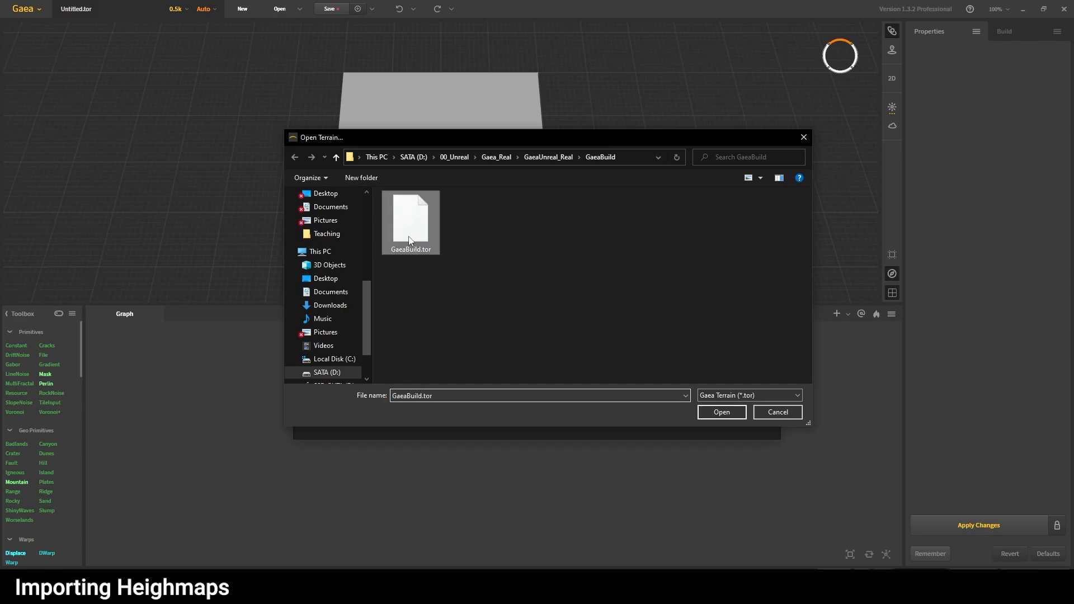
pyautogui.click(721, 411)
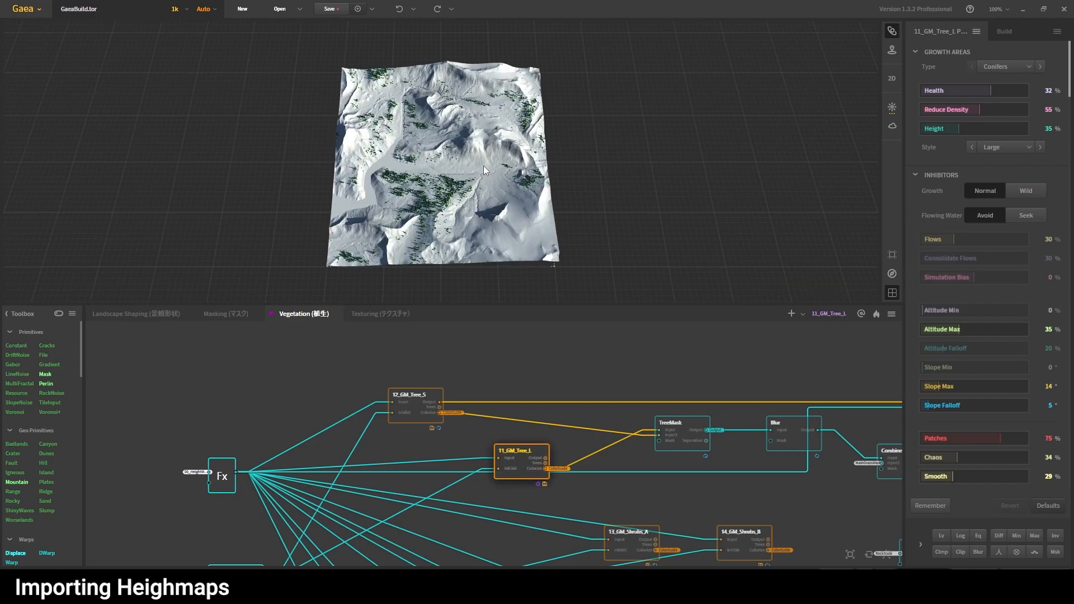
# - Delete all nodes in the Landscape Shaping graph except the To Masking node and the one feeding it
pyautogui.click(150, 314)
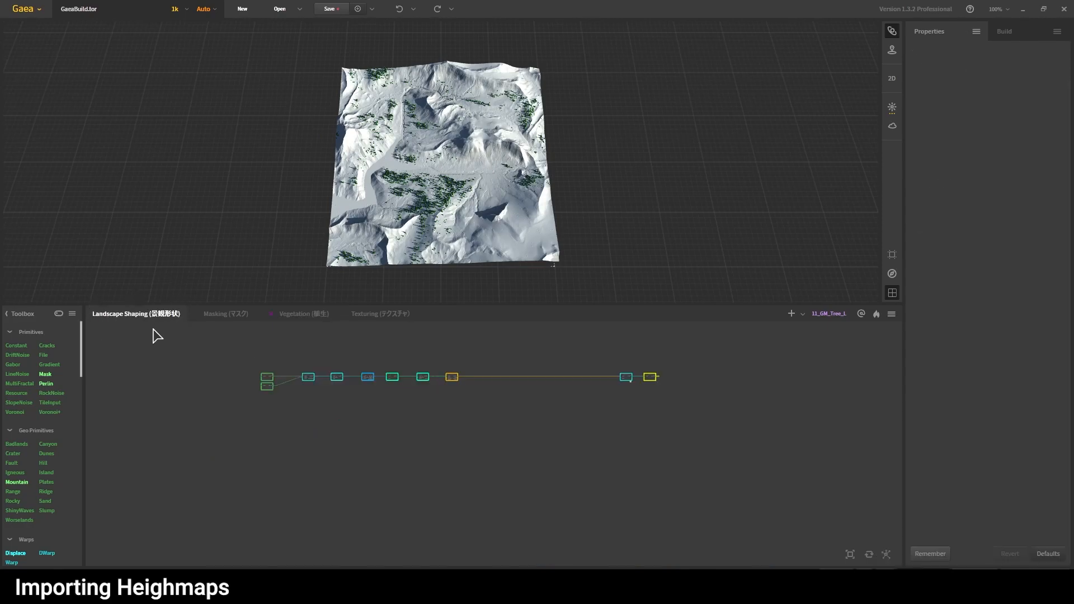
pyautogui.moveTo(486, 336); pyautogui.dragTo(163, 448)
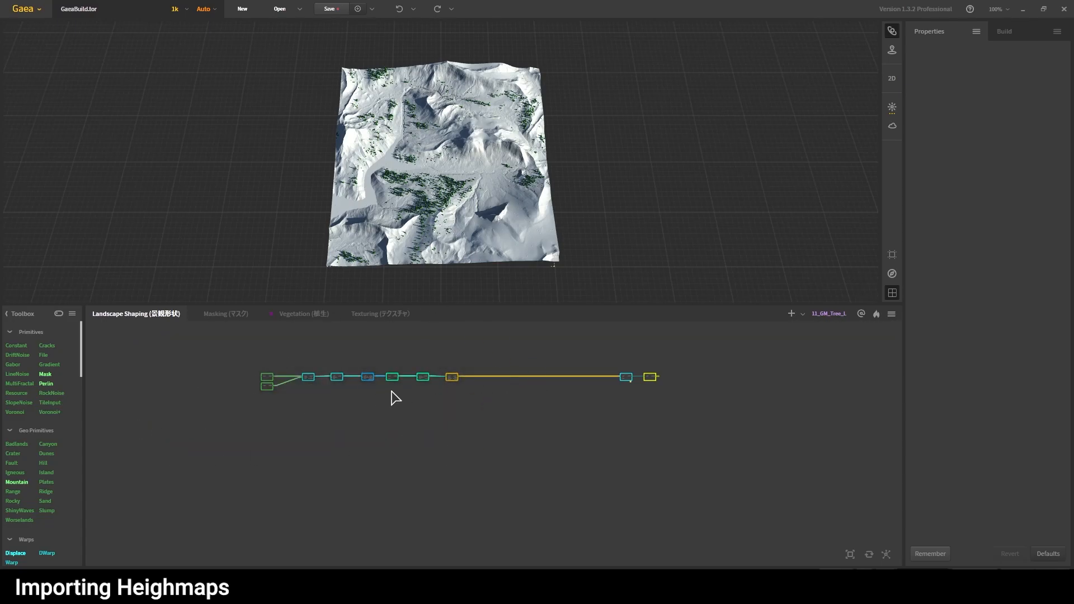
pyautogui.press('Delete')
# - Add a File node to the Landscape Shaping graph ahead of the two remaining nodes
pyautogui.scroll(4, 612, 428)
pyautogui.moveTo(600, 389); pyautogui.dragTo(653, 498, button='middle')
pyautogui.scroll(2, 569, 442)
pyautogui.rightClick(586, 436)
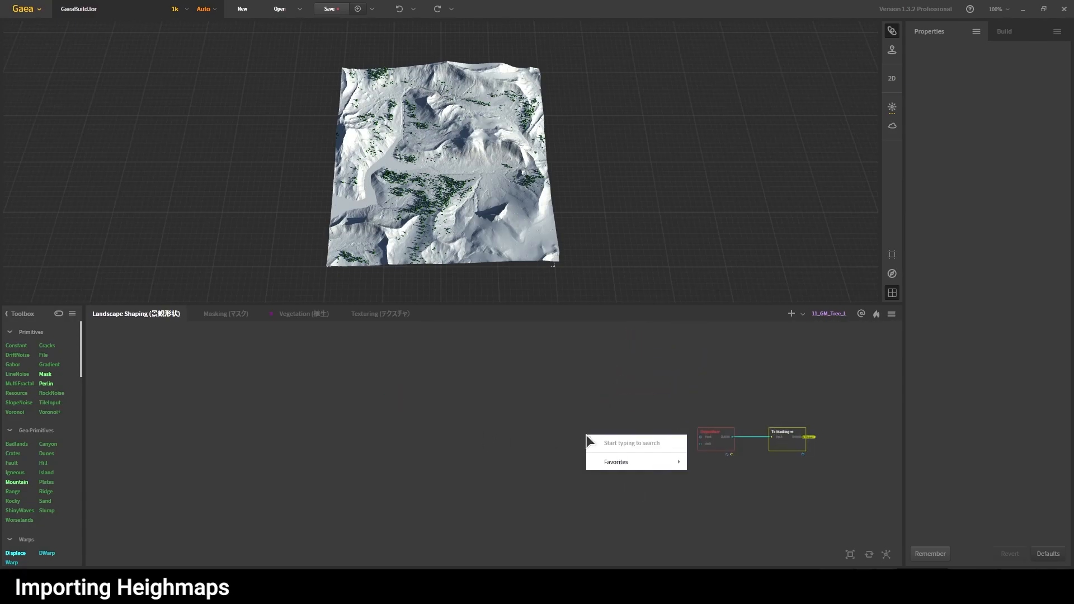
pyautogui.write('fi')
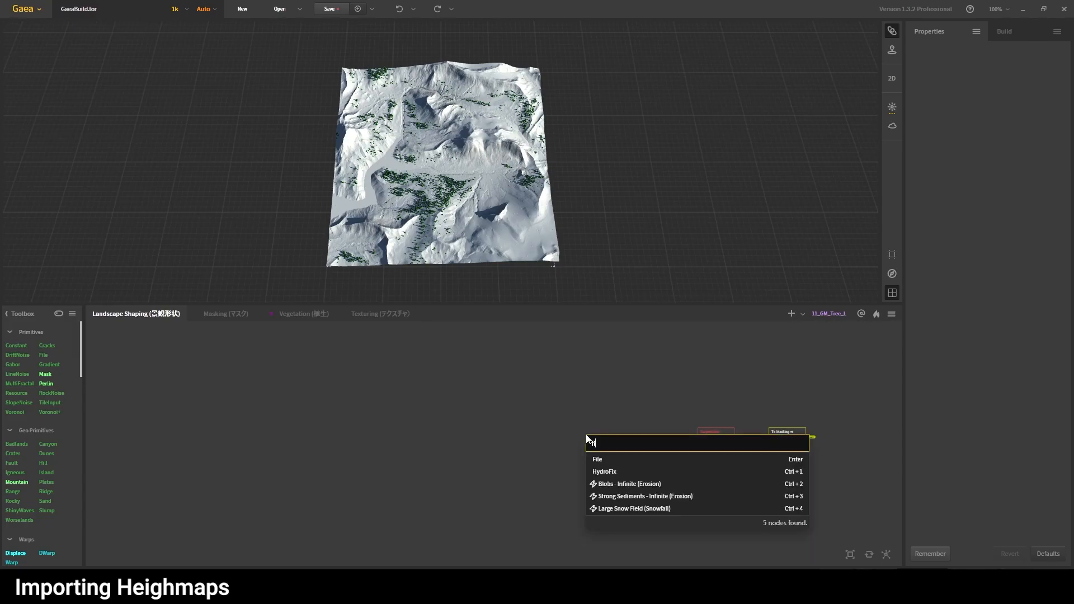
pyautogui.write('le')
pyautogui.press('Return')
# - Place the File node in line before the two remaining nodes and show its properties
pyautogui.scroll(2, 650, 490)
pyautogui.moveTo(645, 484); pyautogui.dragTo(585, 474)
pyautogui.moveTo(578, 415); pyautogui.dragTo(640, 393)
pyautogui.moveTo(665, 463); pyautogui.dragTo(601, 485)
pyautogui.scroll(-1, 608, 473)
pyautogui.click(617, 410)
pyautogui.moveTo(688, 443); pyautogui.dragTo(557, 480)
pyautogui.rightClick(591, 477)
pyautogui.moveTo(619, 451); pyautogui.dragTo(583, 452)
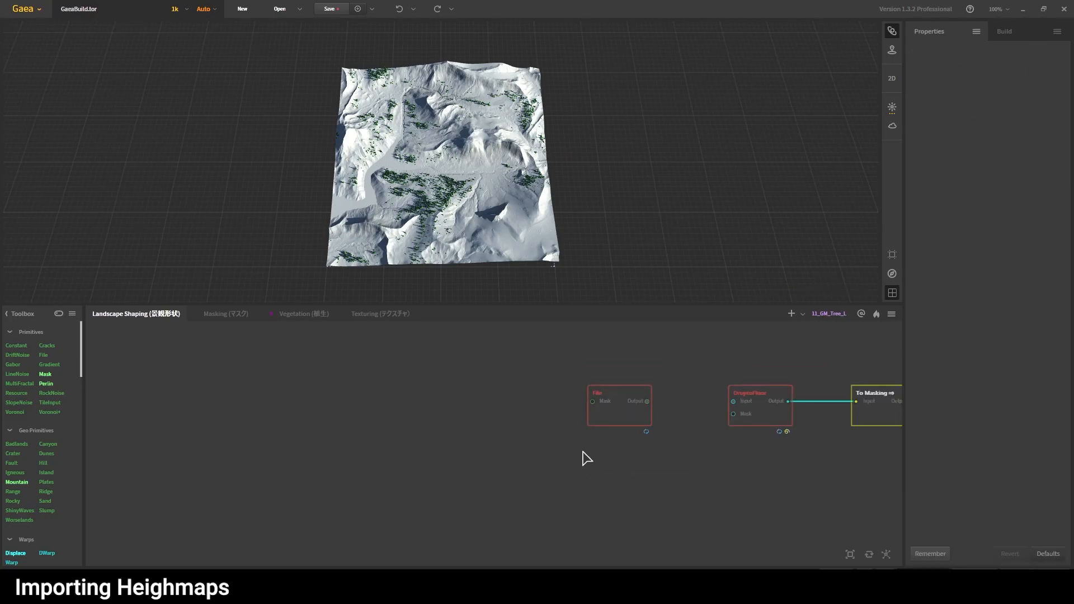
pyautogui.moveTo(582, 452); pyautogui.dragTo(448, 459, button='middle')
pyautogui.scroll(-1, 455, 459)
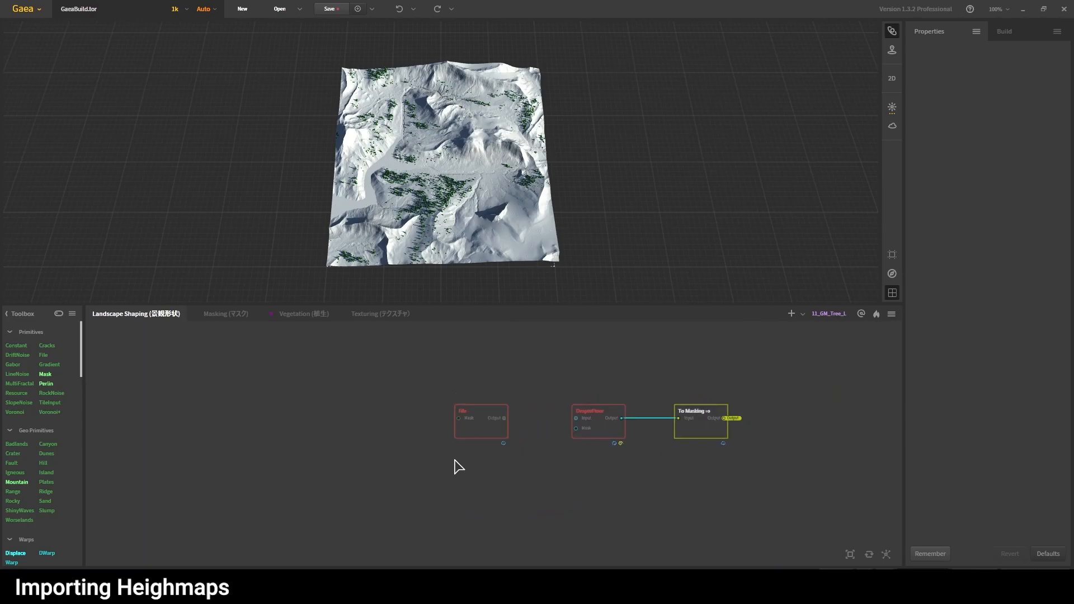
pyautogui.click(482, 412)
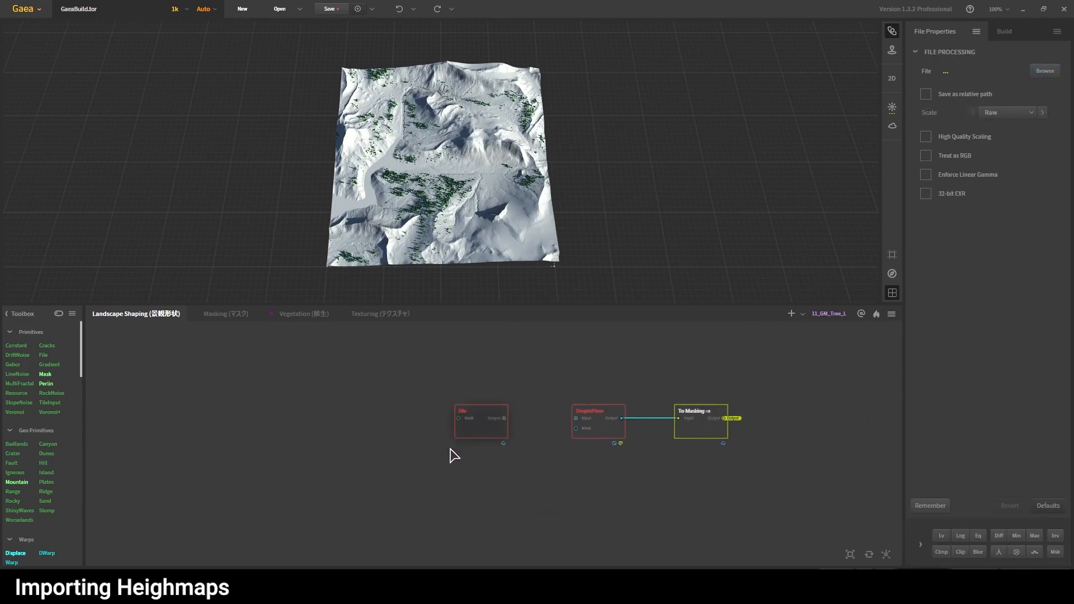
# - Load the heightmap (7) image from the skydark_exports folder into the File node
pyautogui.click(1044, 73)
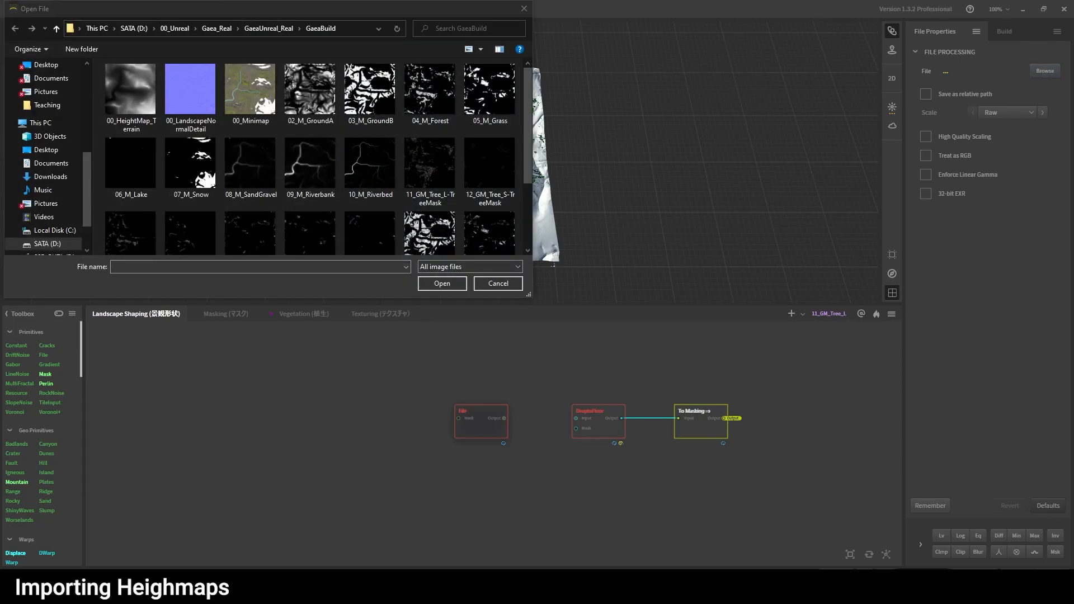
pyautogui.click(356, 28)
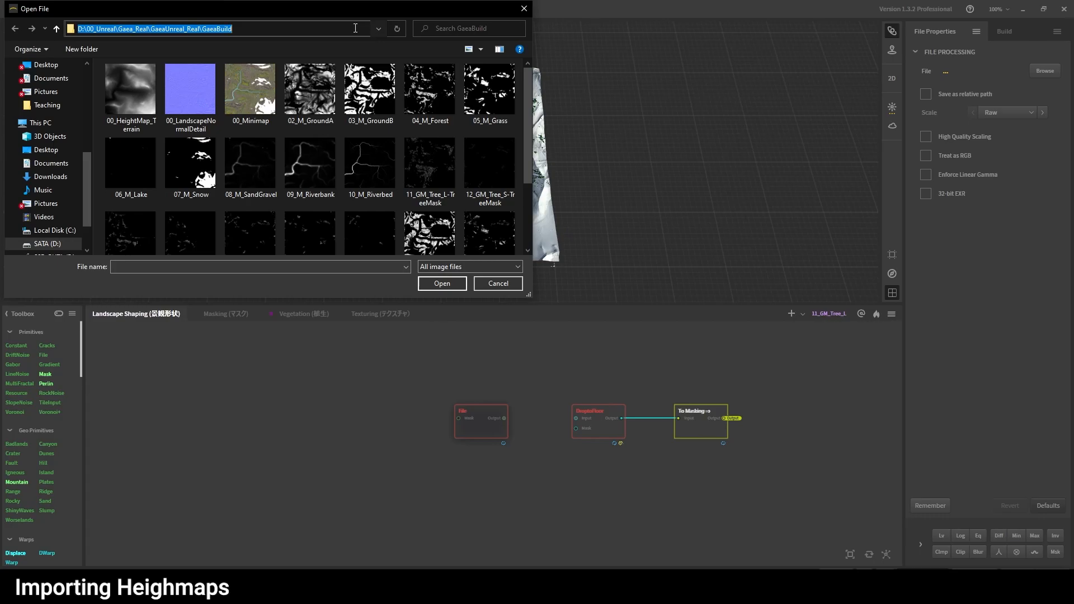
pyautogui.write('D:\\00_Unreal\\Gaea_Real\\GaeaUnreal_Real\\skydark_exports')
pyautogui.press('Return')
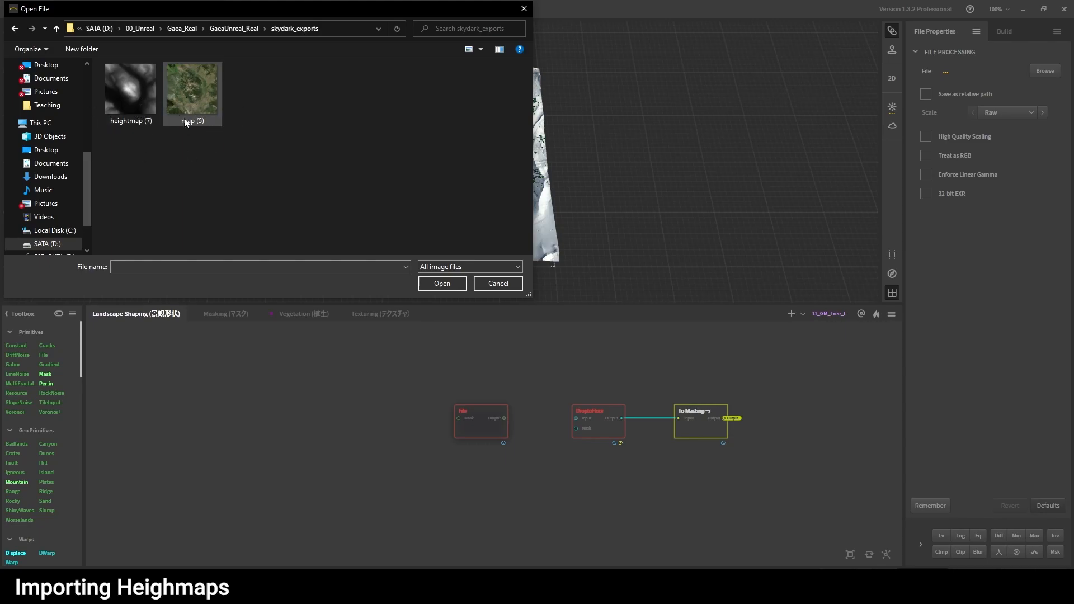
pyautogui.click(146, 91)
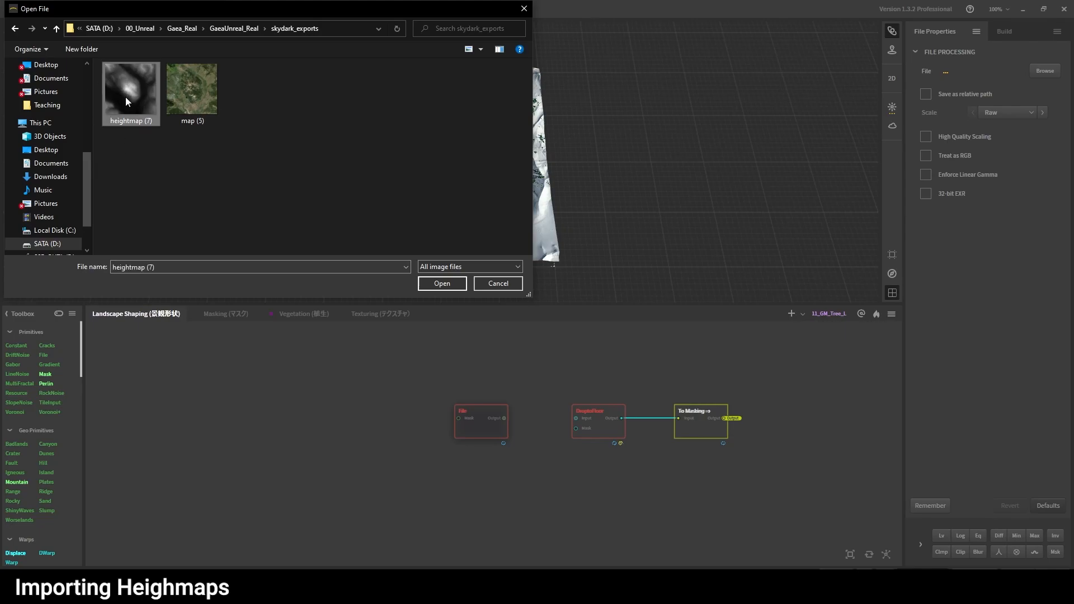
pyautogui.click(448, 283)
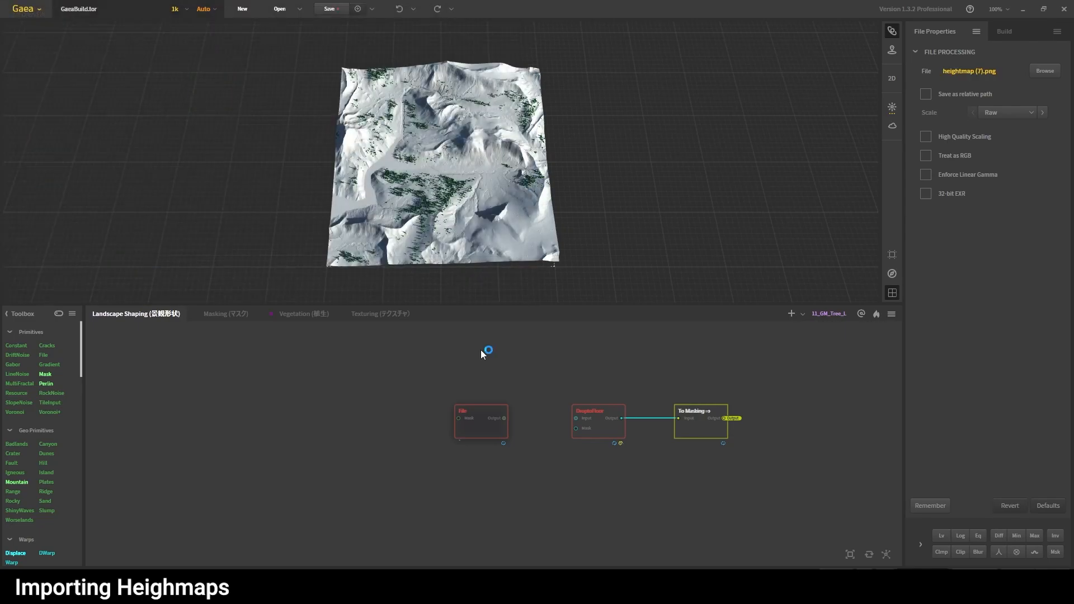
# - Examine the imported height map terrain's peaks and valleys from several angles and distances
pyautogui.moveTo(602, 222); pyautogui.dragTo(619, 283)
pyautogui.moveTo(604, 195); pyautogui.dragTo(602, 221)
pyautogui.scroll(5, 489, 160)
pyautogui.moveTo(490, 163)
pyautogui.mouseDown()
pyautogui.moveTo(569, 195)
pyautogui.moveTo(486, 200)
pyautogui.moveTo(498, 187)
pyautogui.moveTo(485, 209)
pyautogui.moveTo(471, 156)
pyautogui.moveTo(473, 165)
pyautogui.mouseUp()
pyautogui.scroll(4, 569, 195)
pyautogui.scroll(-9, 566, 197)
pyautogui.moveTo(509, 245); pyautogui.dragTo(476, 209)
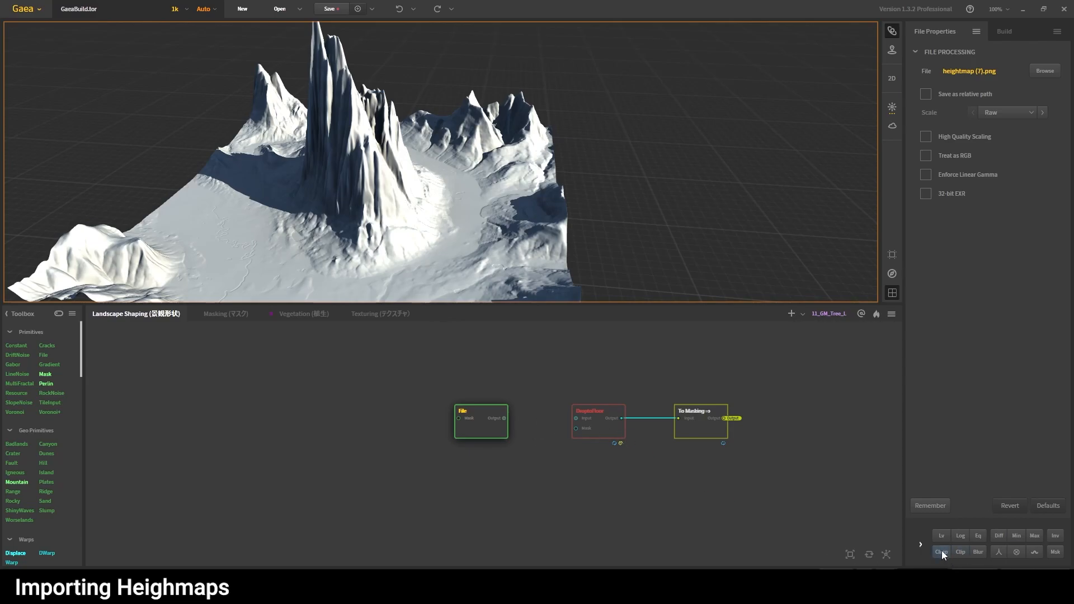
# - Enable the Clamp modifier on the File node and set Clamp Max to 40% to lower the peaks
pyautogui.click(508, 457)
pyautogui.click(501, 429)
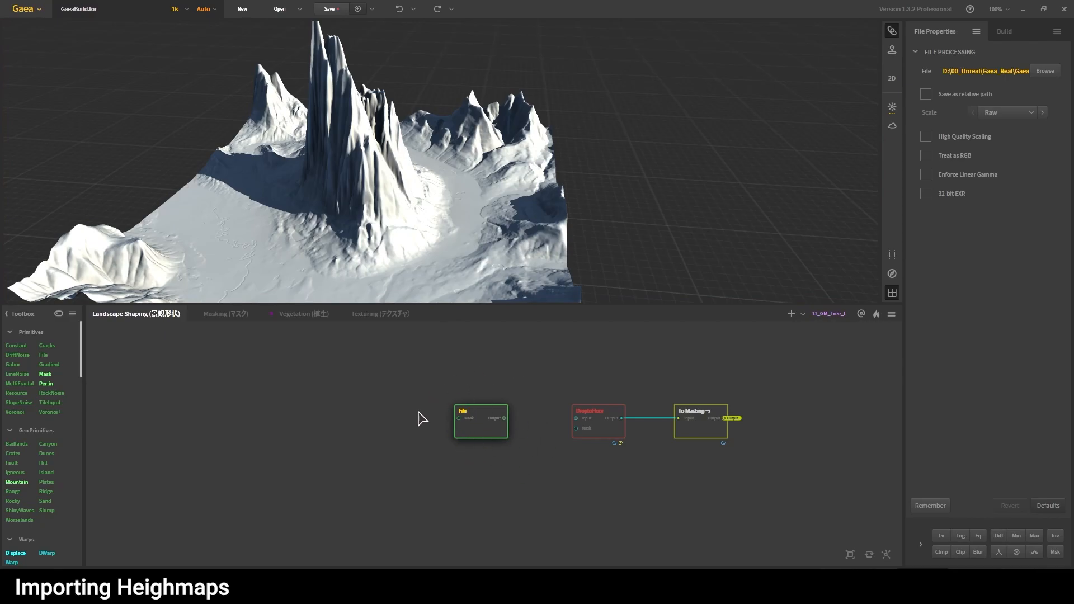
pyautogui.click(941, 553)
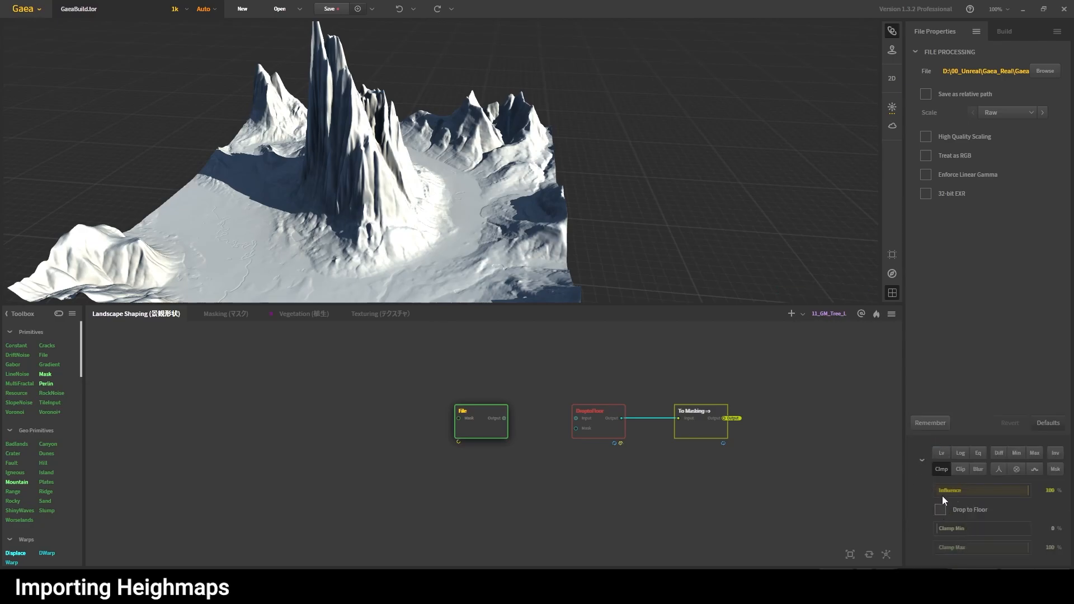
pyautogui.moveTo(1028, 545); pyautogui.dragTo(1024, 545)
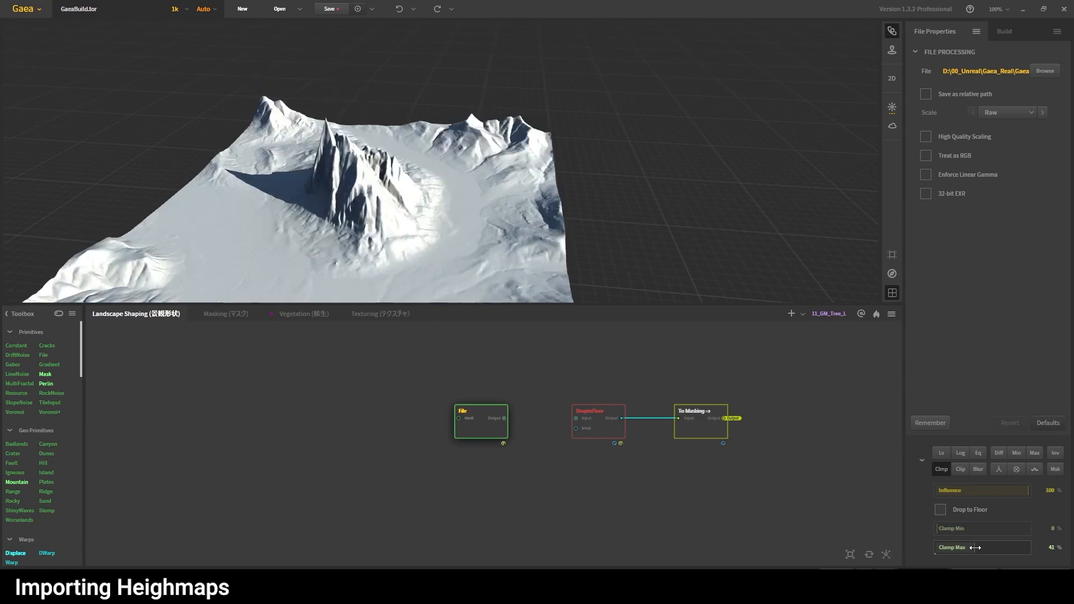
pyautogui.moveTo(756, 280); pyautogui.dragTo(518, 178)
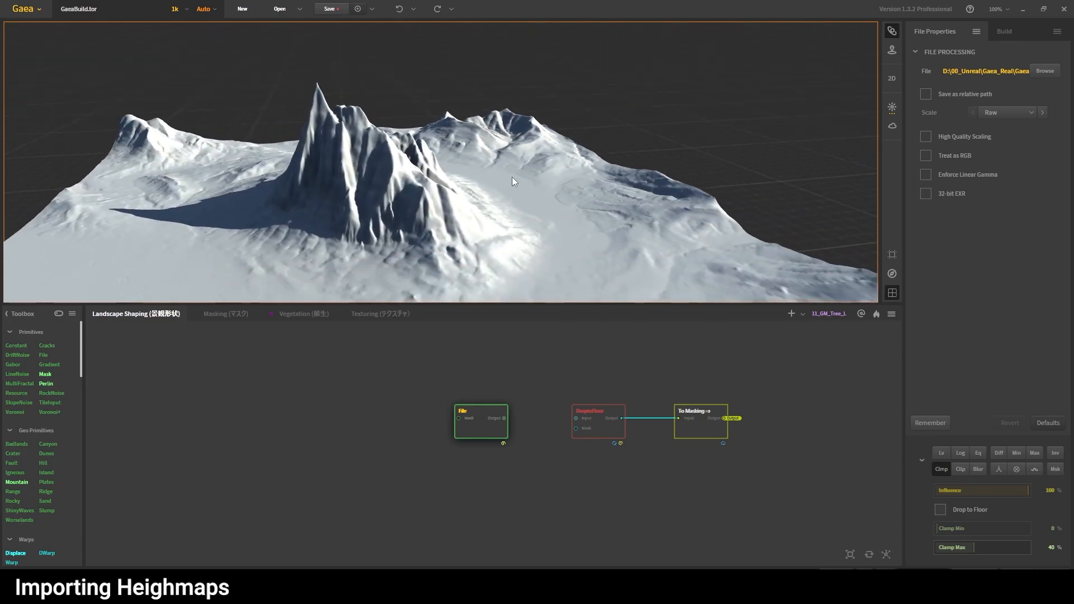
pyautogui.moveTo(499, 182); pyautogui.dragTo(410, 180)
pyautogui.scroll(-3, 419, 186)
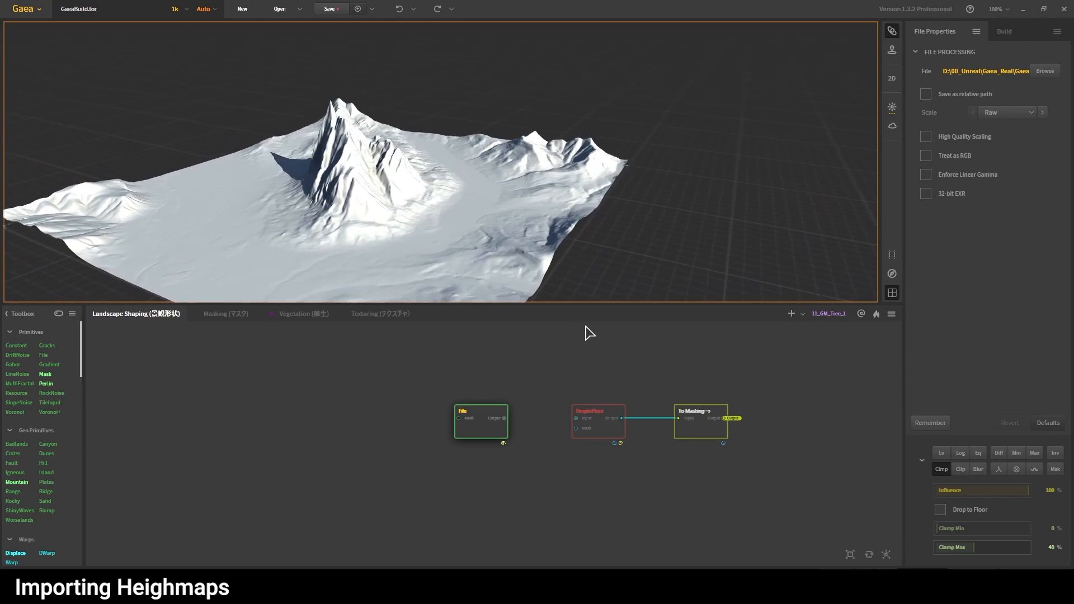
# - Move the File node further from the DropToFloor node and connect a new MicroErosion node to its output
pyautogui.moveTo(488, 409); pyautogui.dragTo(451, 412)
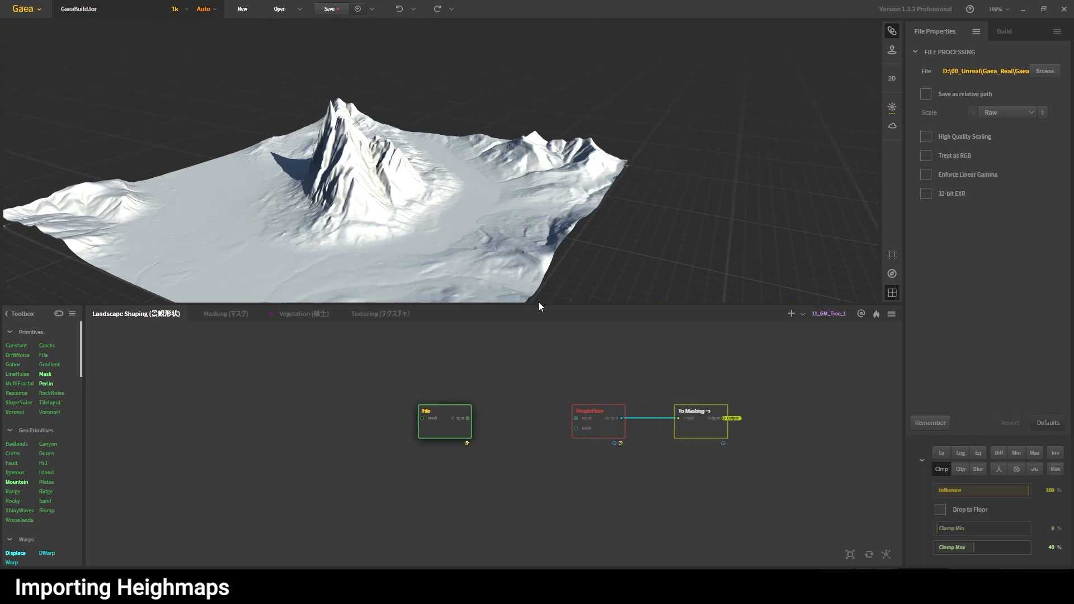
pyautogui.moveTo(398, 166); pyautogui.dragTo(411, 261)
pyautogui.scroll(5, 391, 234)
pyautogui.moveTo(397, 191)
pyautogui.mouseDown()
pyautogui.moveTo(418, 208)
pyautogui.moveTo(455, 162)
pyautogui.moveTo(441, 171)
pyautogui.moveTo(438, 200)
pyautogui.moveTo(387, 217)
pyautogui.moveTo(426, 202)
pyautogui.mouseUp()
pyautogui.scroll(5, 441, 172)
pyautogui.moveTo(508, 246)
pyautogui.mouseDown()
pyautogui.moveTo(495, 166)
pyautogui.moveTo(469, 205)
pyautogui.moveTo(406, 224)
pyautogui.moveTo(331, 175)
pyautogui.moveTo(420, 206)
pyautogui.moveTo(409, 245)
pyautogui.moveTo(388, 211)
pyautogui.moveTo(359, 230)
pyautogui.moveTo(409, 230)
pyautogui.moveTo(448, 173)
pyautogui.moveTo(445, 189)
pyautogui.moveTo(457, 189)
pyautogui.moveTo(487, 158)
pyautogui.moveTo(508, 231)
pyautogui.mouseUp()
pyautogui.scroll(-5, 457, 190)
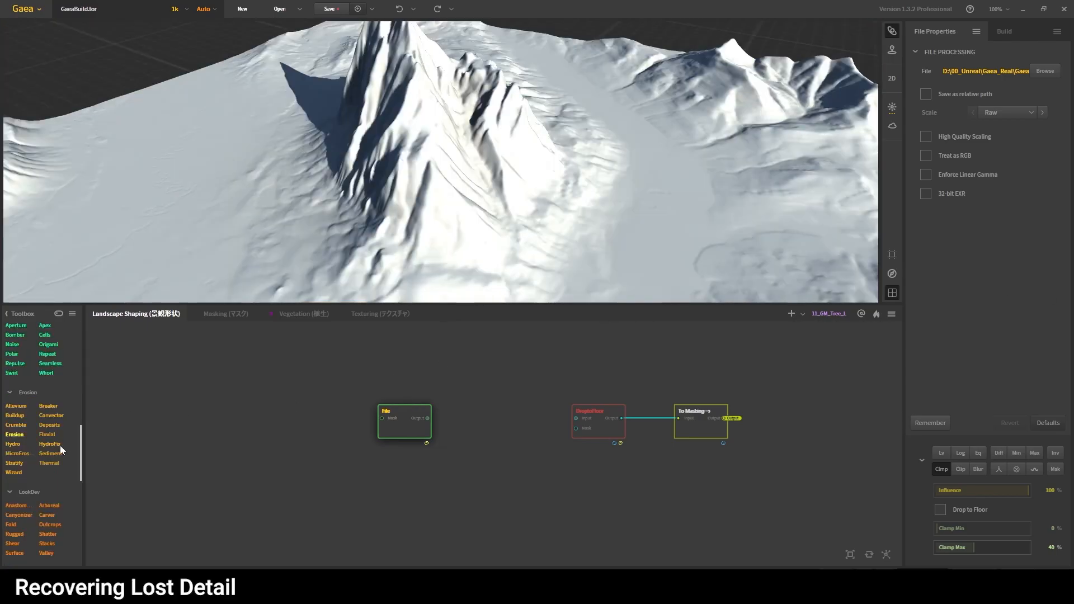
pyautogui.moveTo(18, 453); pyautogui.dragTo(467, 418)
pyautogui.click(449, 434)
# - Set the MicroErosion node's Iterations to 28
pyautogui.moveTo(582, 216); pyautogui.dragTo(518, 274)
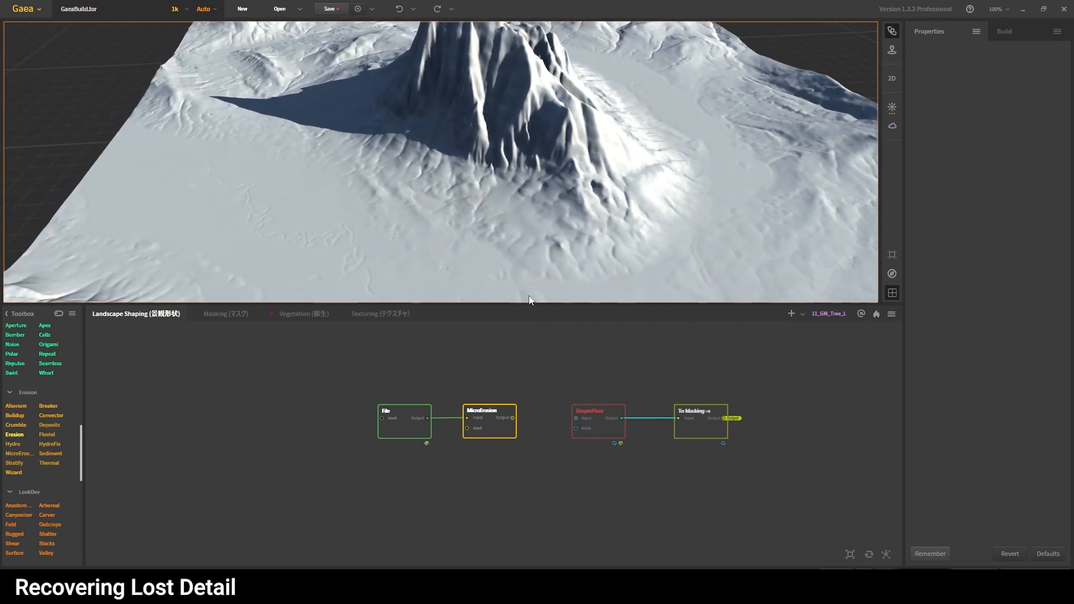
pyautogui.click(491, 417)
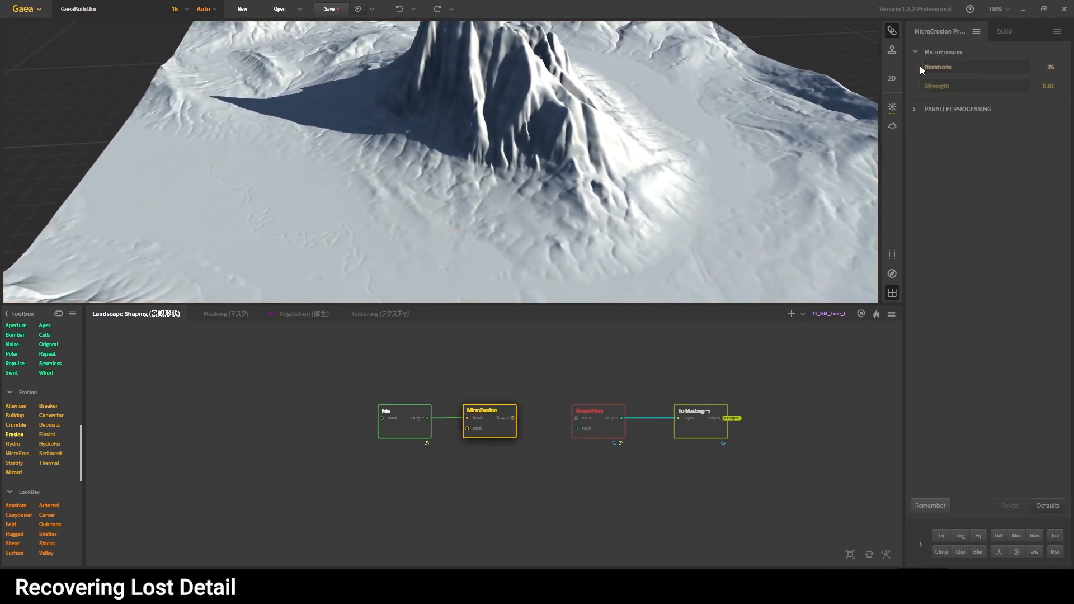
pyautogui.moveTo(930, 66); pyautogui.dragTo(986, 66)
pyautogui.moveTo(679, 190); pyautogui.dragTo(666, 226)
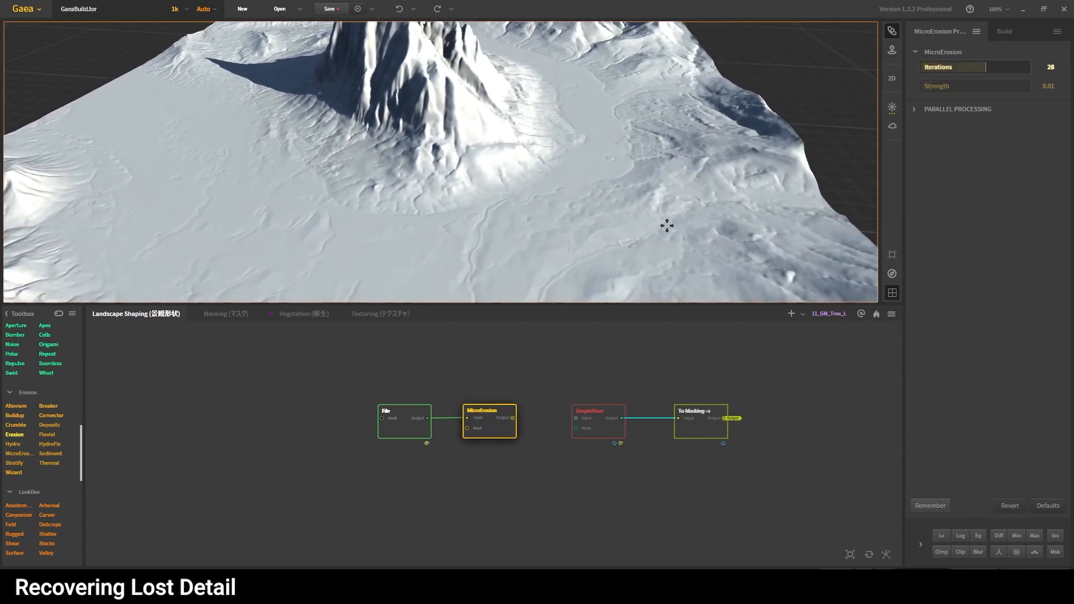
# - Compare the terrain detail of the File node with that of the MicroErosion node in the 3D preview
pyautogui.click(407, 430)
pyautogui.moveTo(539, 176); pyautogui.dragTo(555, 267)
pyautogui.scroll(2, 550, 198)
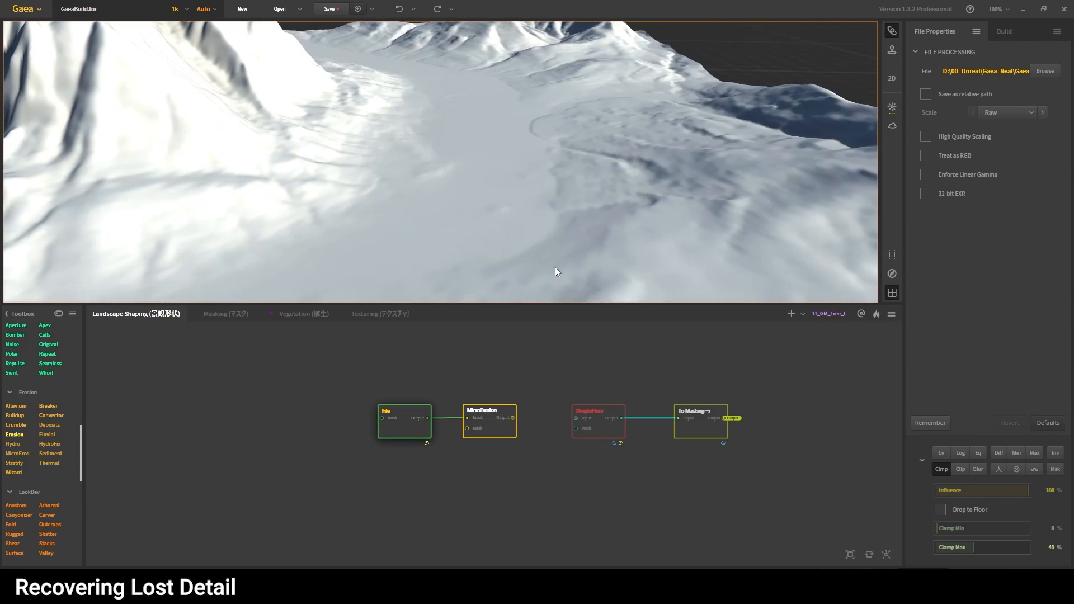
pyautogui.click(489, 431)
pyautogui.scroll(-5, 565, 186)
pyautogui.moveTo(556, 192); pyautogui.dragTo(551, 257)
pyautogui.scroll(4, 554, 115)
pyautogui.moveTo(554, 116); pyautogui.dragTo(519, 222)
pyautogui.moveTo(349, 154); pyautogui.dragTo(436, 118)
pyautogui.scroll(-4, 386, 200)
pyautogui.moveTo(481, 182); pyautogui.dragTo(412, 229)
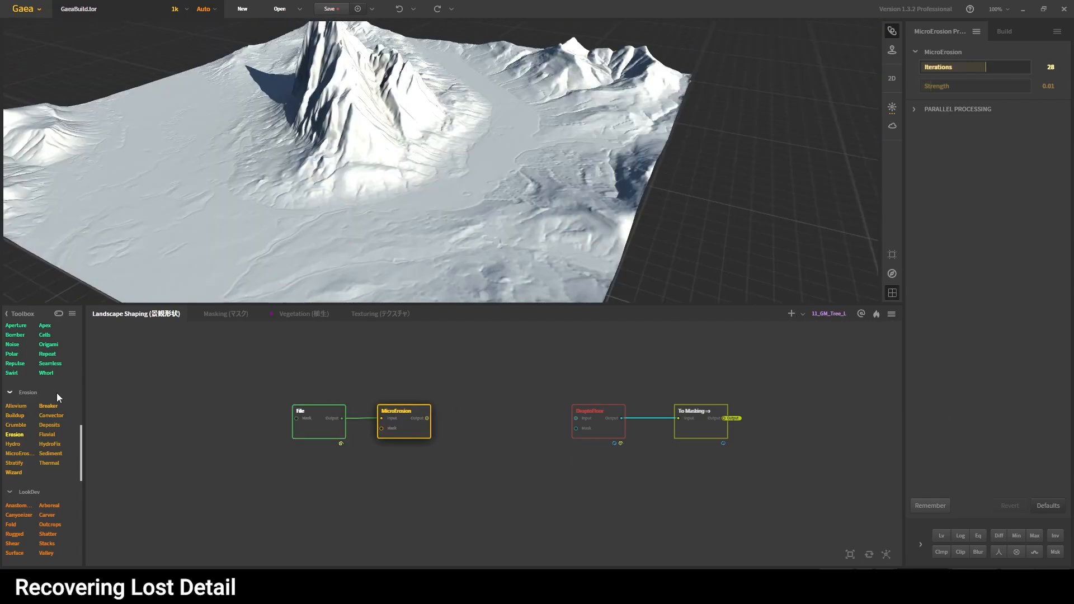
# - Add a Fluvial erosion node and connect it to the MicroErosion node's output
pyautogui.moveTo(44, 435); pyautogui.dragTo(459, 407)
pyautogui.moveTo(328, 113); pyautogui.dragTo(456, 421)
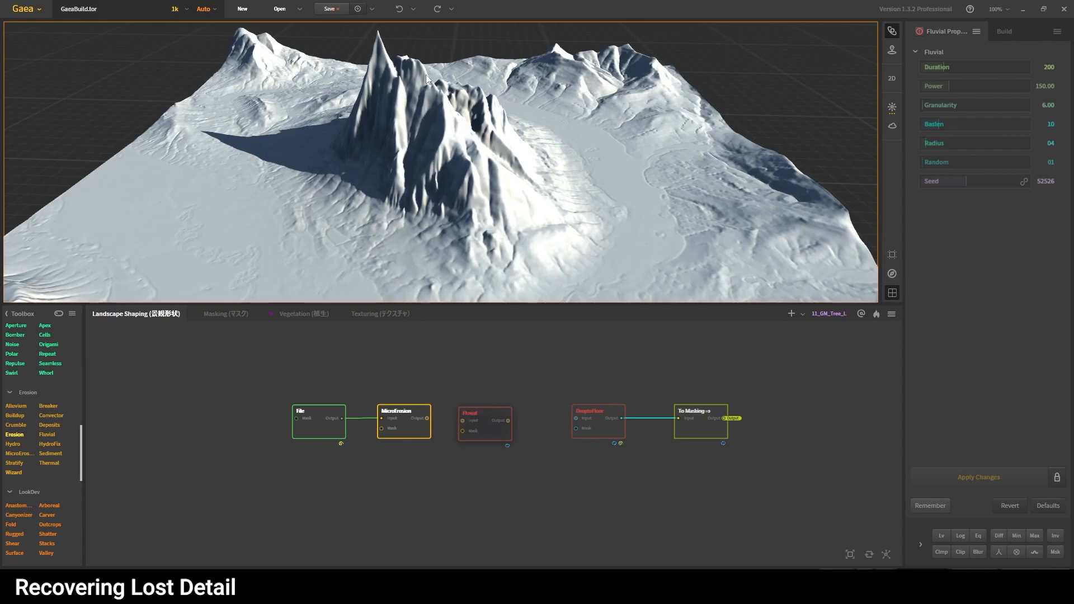
pyautogui.moveTo(486, 426); pyautogui.dragTo(453, 418)
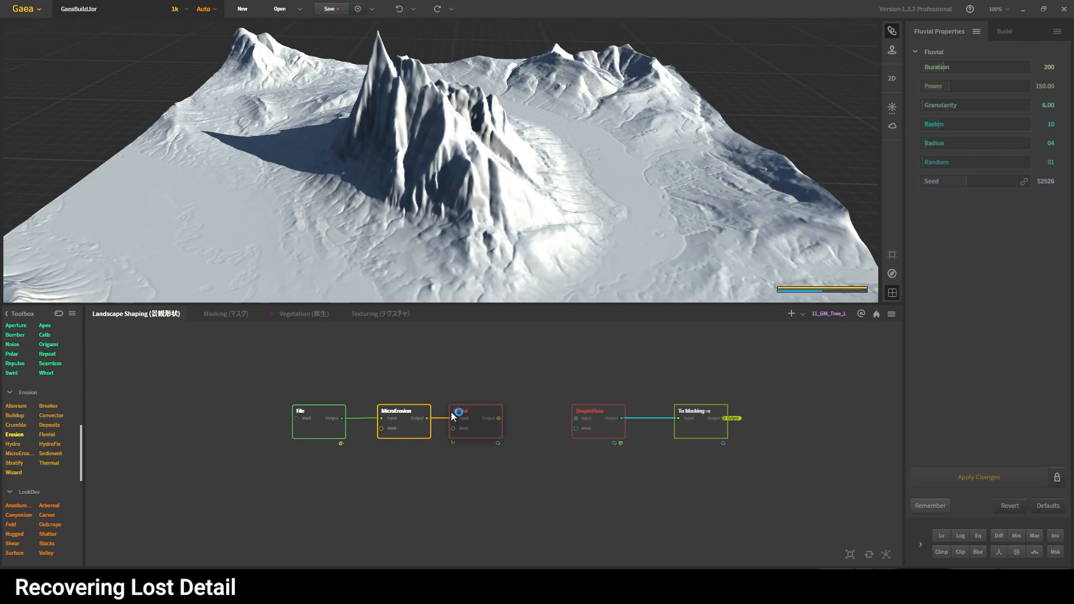
pyautogui.scroll(6, 476, 161)
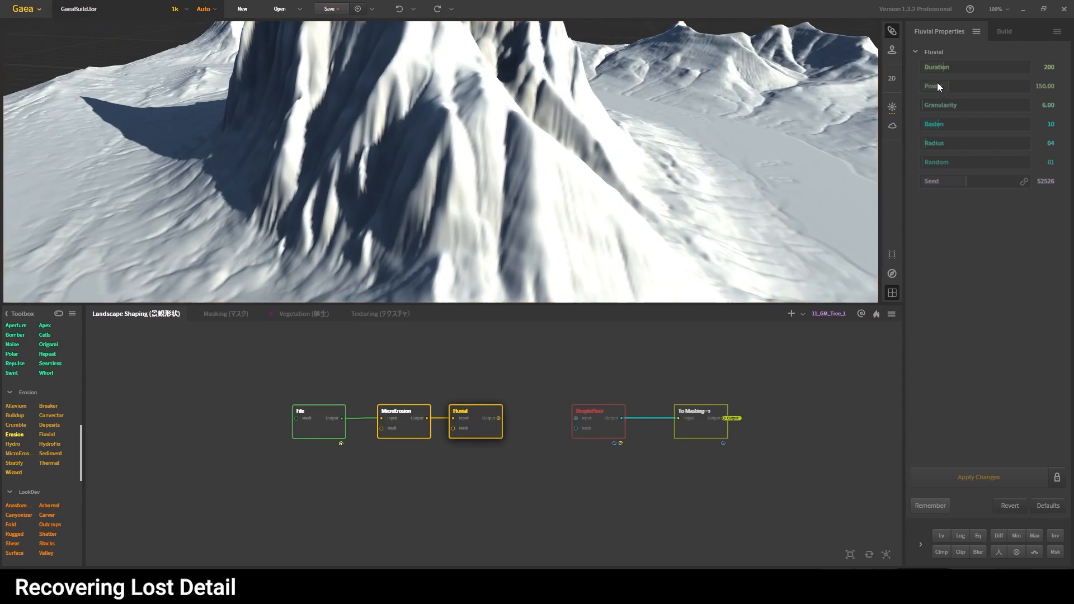
# - Set the Fluvial node's Duration to 261 and Power to 172.15, and apply the changes
pyautogui.moveTo(942, 66); pyautogui.dragTo(953, 86)
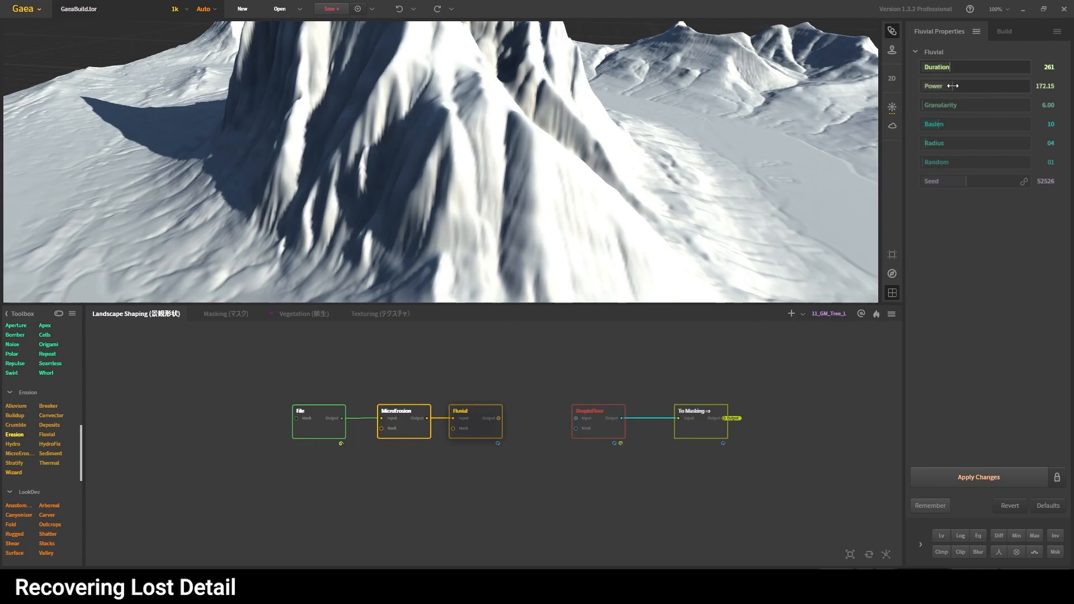
pyautogui.click(982, 479)
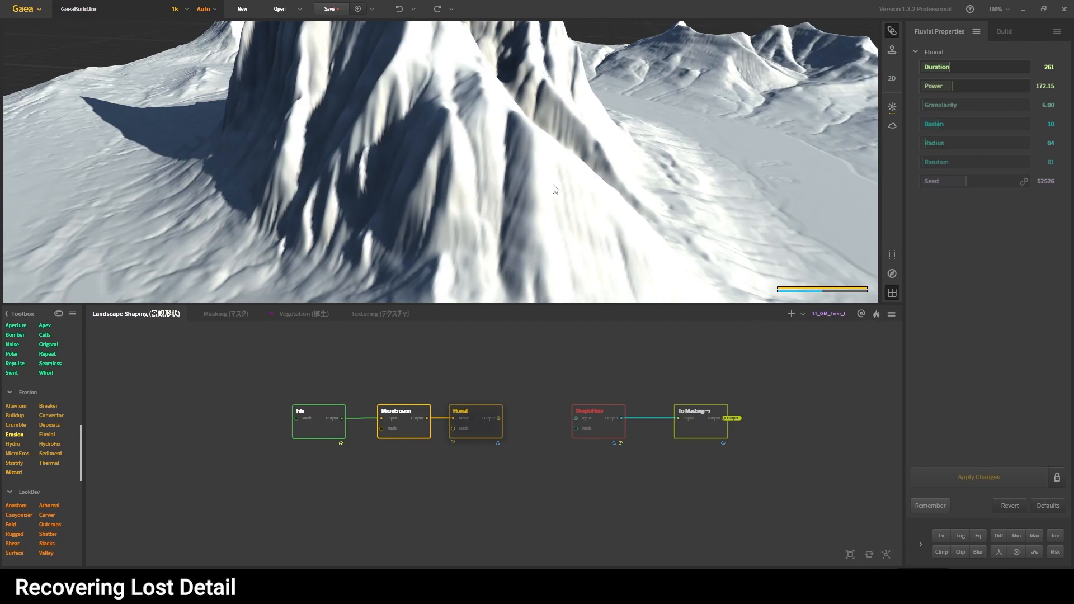
pyautogui.moveTo(538, 193); pyautogui.dragTo(494, 169)
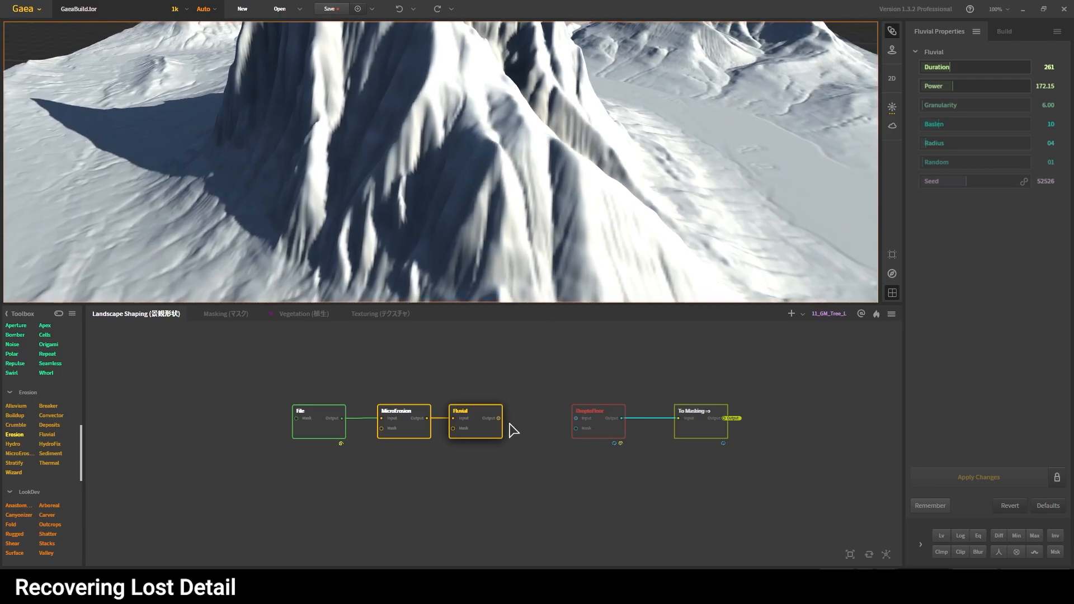
# - Connect the Fluvial node's output to the DropToFloor node's input
pyautogui.moveTo(498, 419); pyautogui.dragTo(577, 419)
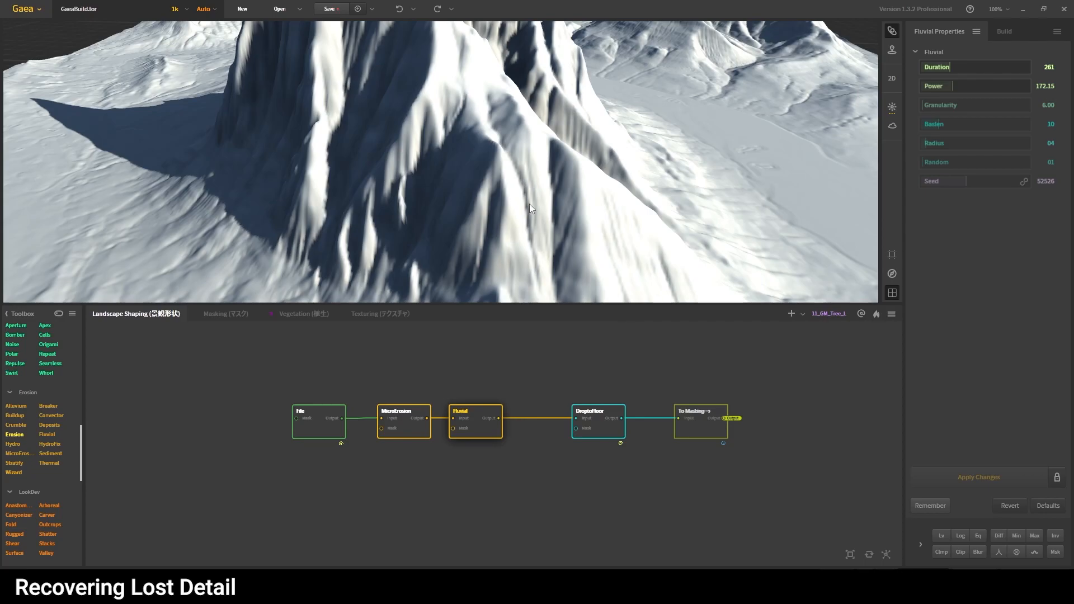
pyautogui.scroll(-10, 529, 204)
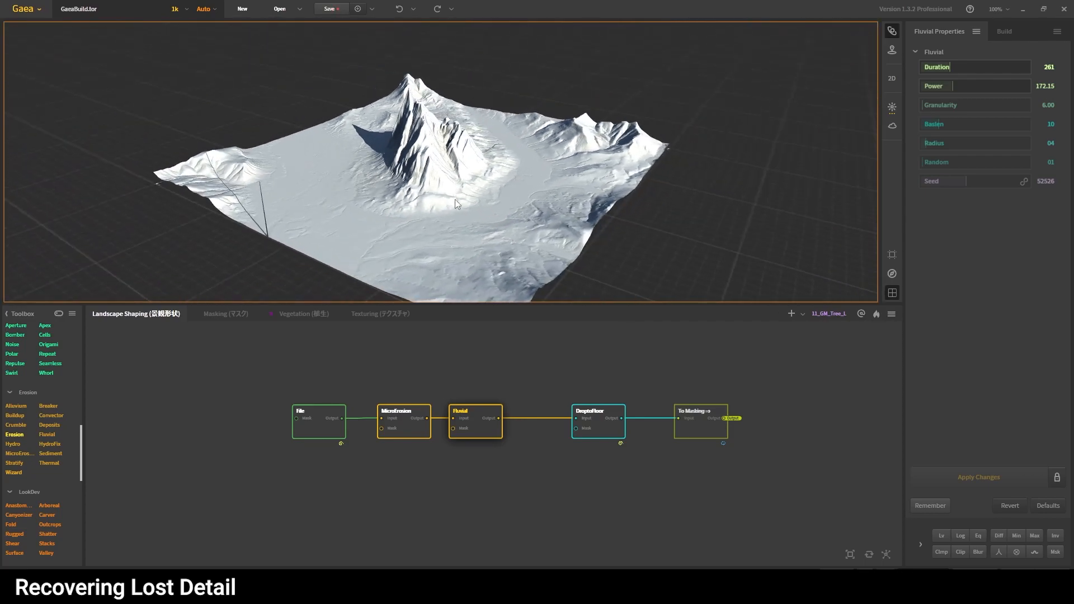
pyautogui.scroll(3, 455, 200)
# - Preview the 00_Minimap node of the Texturing graph and inspect the textured terrain from several angles
pyautogui.click(380, 313)
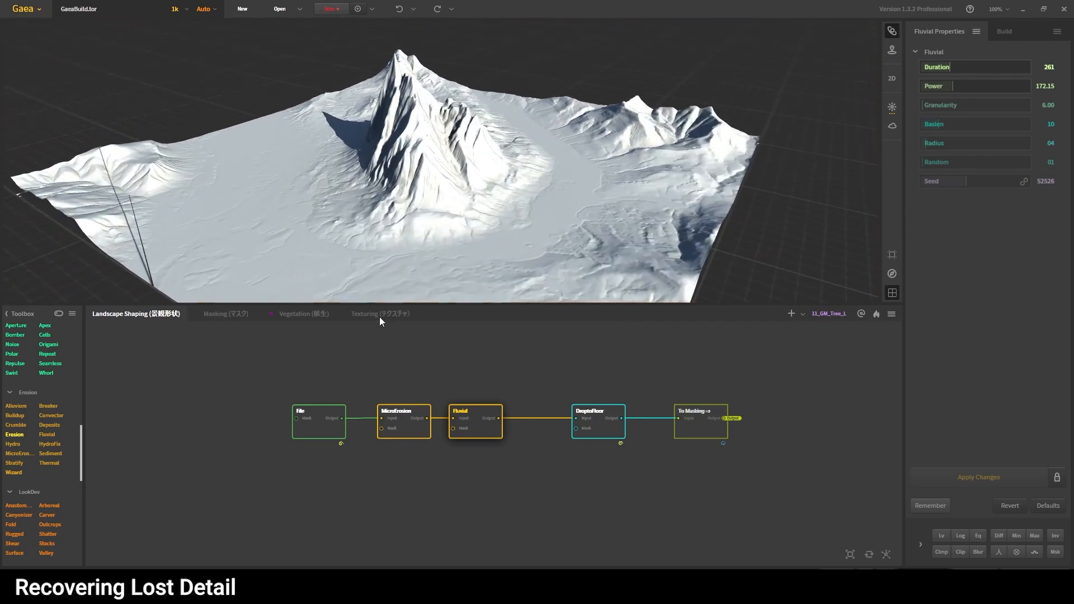
pyautogui.moveTo(404, 393); pyautogui.dragTo(494, 352, button='middle')
pyautogui.scroll(-1, 477, 379)
pyautogui.scroll(2, 411, 479)
pyautogui.scroll(1, 392, 473)
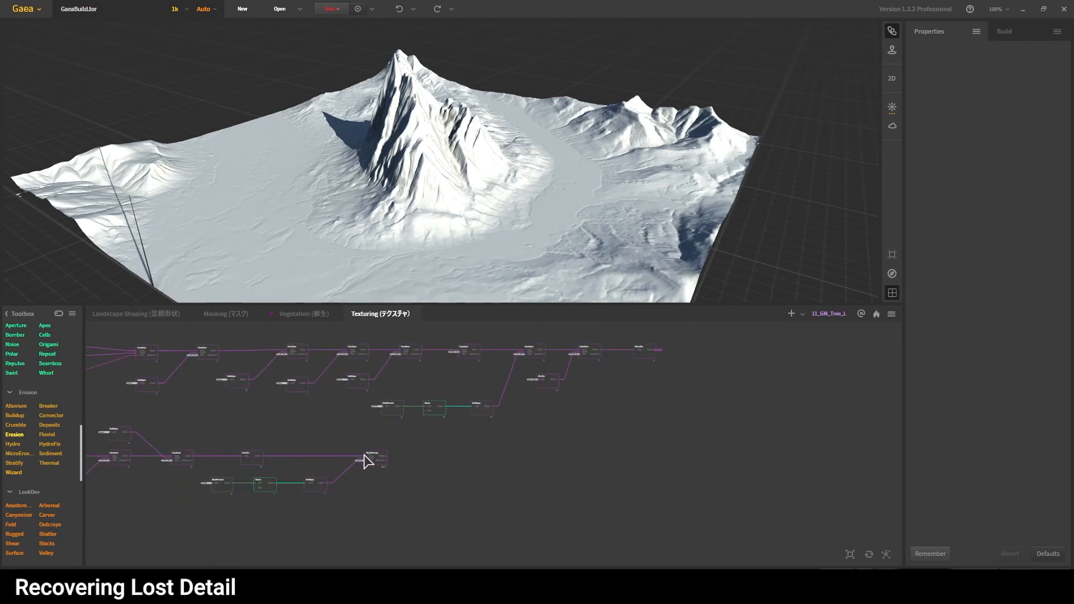
pyautogui.click(379, 465)
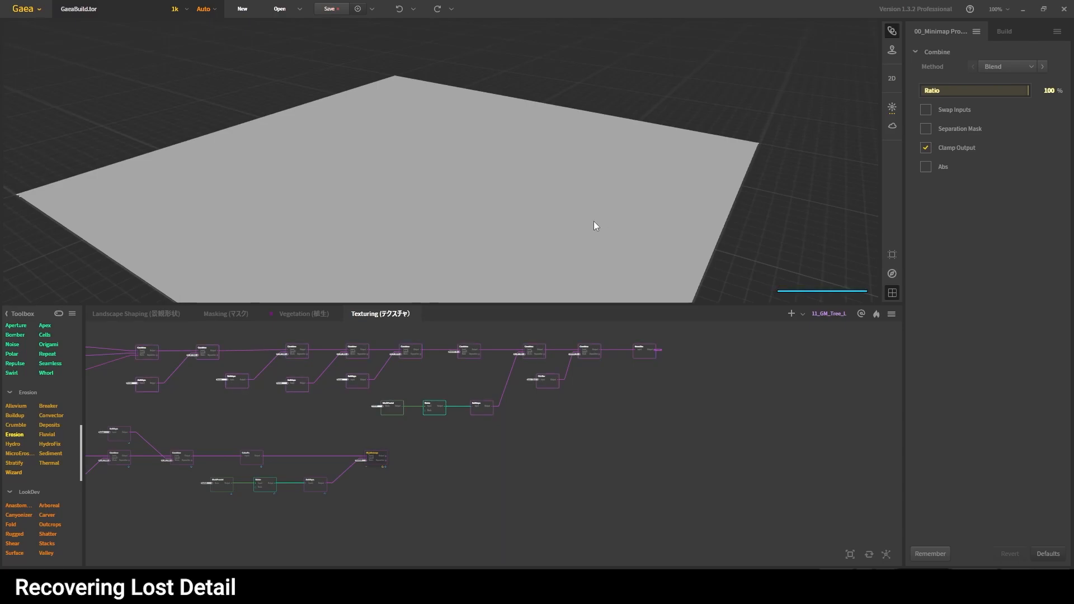
pyautogui.moveTo(599, 159); pyautogui.dragTo(504, 203)
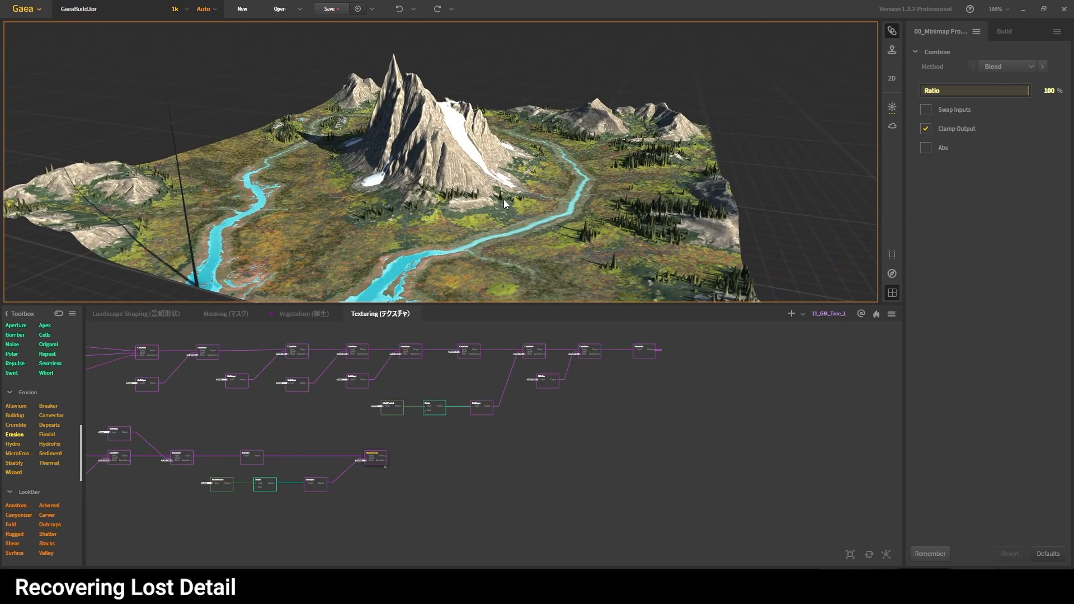
pyautogui.moveTo(369, 179); pyautogui.dragTo(679, 210)
pyautogui.scroll(5, 486, 163)
pyautogui.scroll(-5, 451, 207)
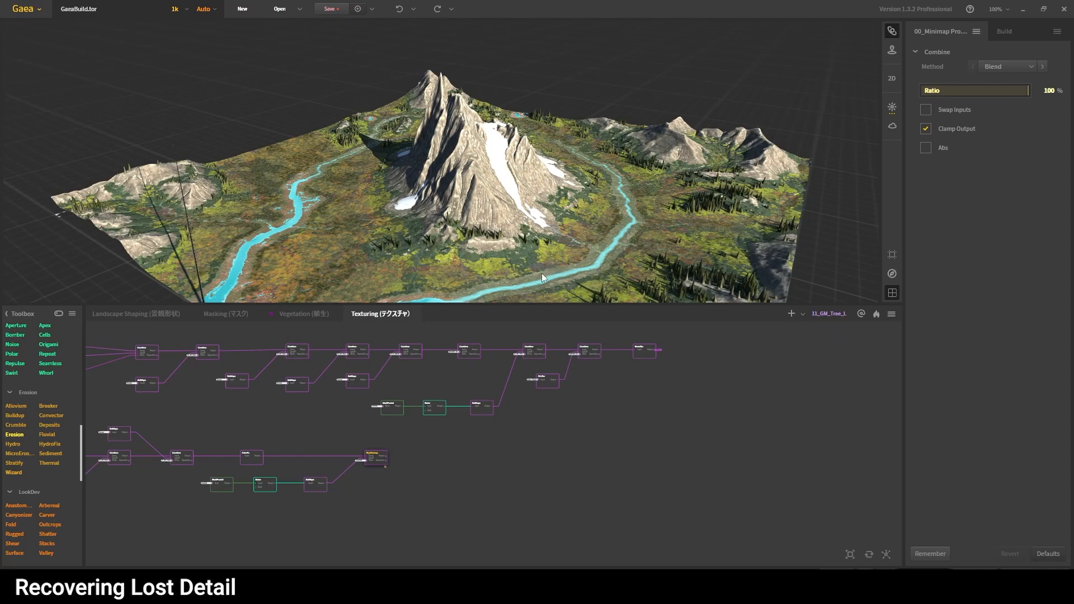
pyautogui.moveTo(542, 273); pyautogui.dragTo(526, 189)
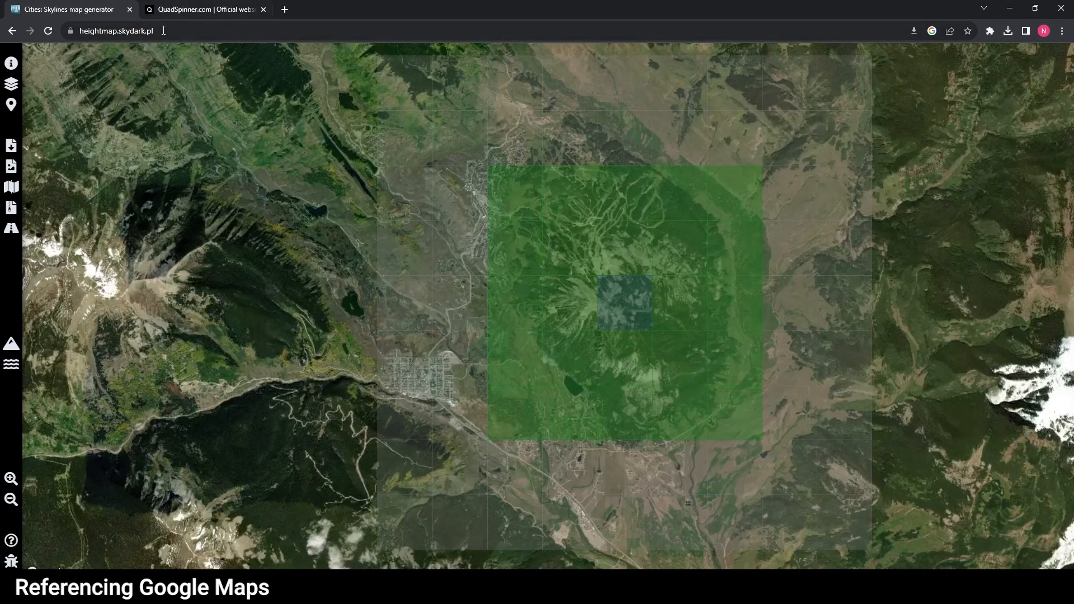
# - Set the height map generator's map style to Streets and open Crested Butte, CO in Google Maps in a new browser tab
pyautogui.click(16, 85)
pyautogui.click(63, 105)
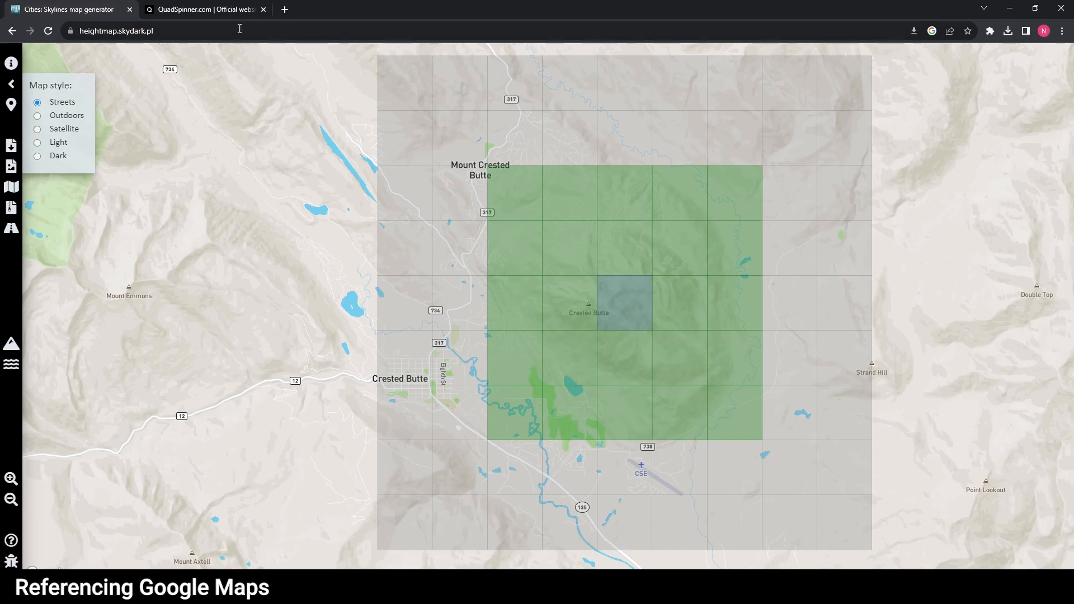
pyautogui.click(284, 11)
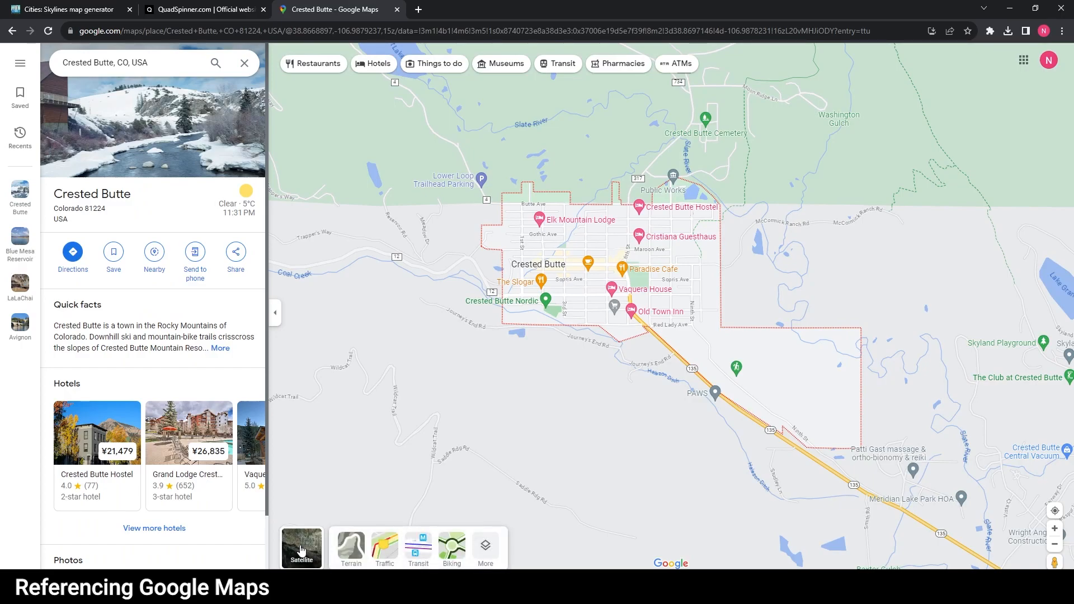
# - Show Crested Butte in Google Maps as satellite imagery and turn on the 3D view
pyautogui.click(301, 551)
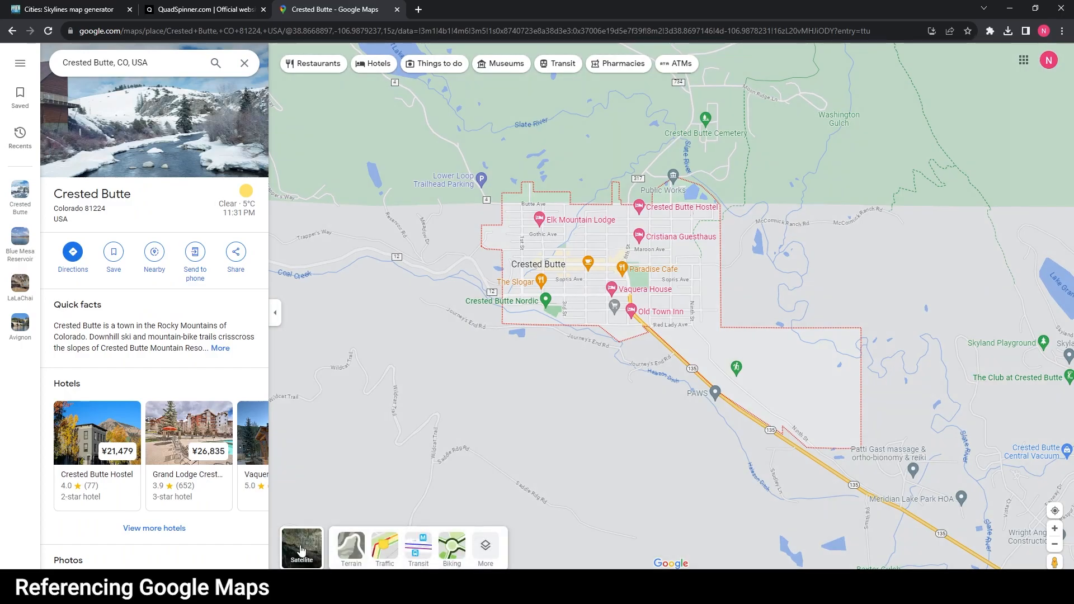
pyautogui.moveTo(797, 324); pyautogui.dragTo(757, 328)
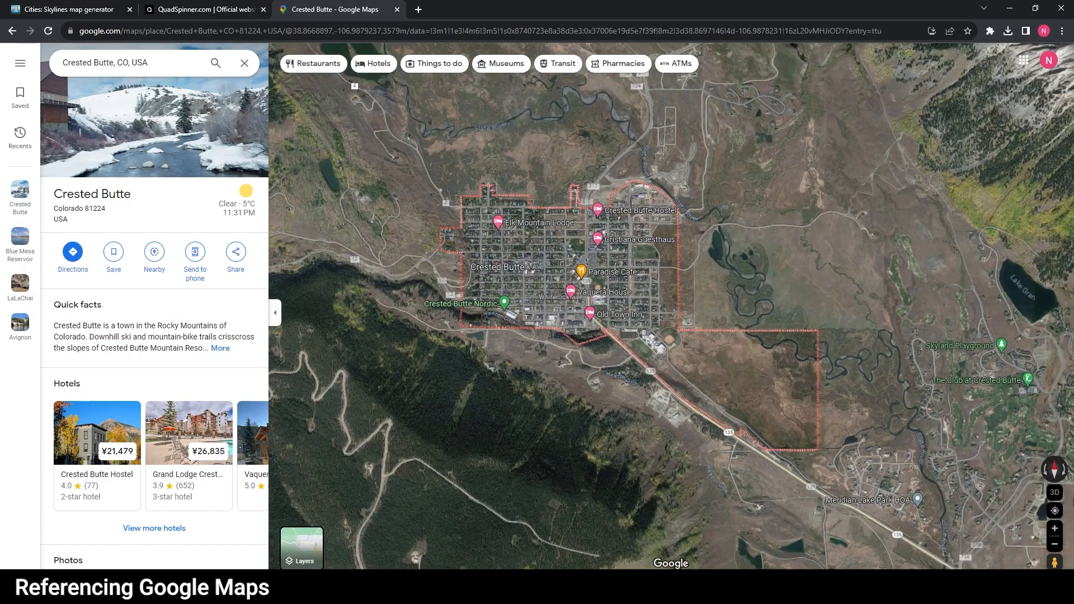
pyautogui.click(1055, 496)
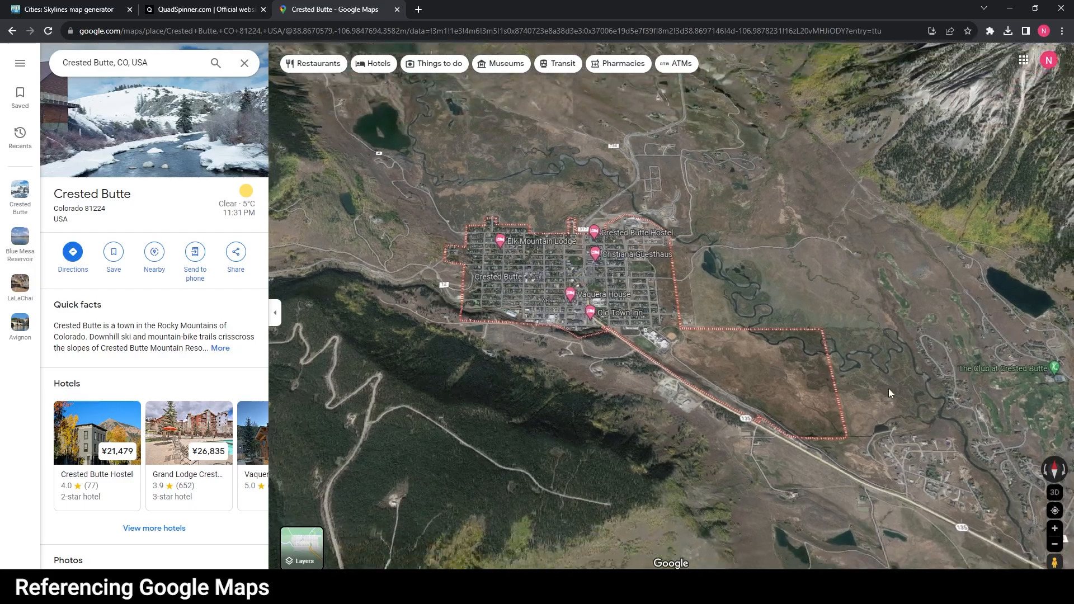
# - Examine Crested Butte mountain in 3D from several sides with the place details panel collapsed
pyautogui.moveTo(837, 328); pyautogui.dragTo(599, 394)
pyautogui.moveTo(667, 344); pyautogui.dragTo(587, 432)
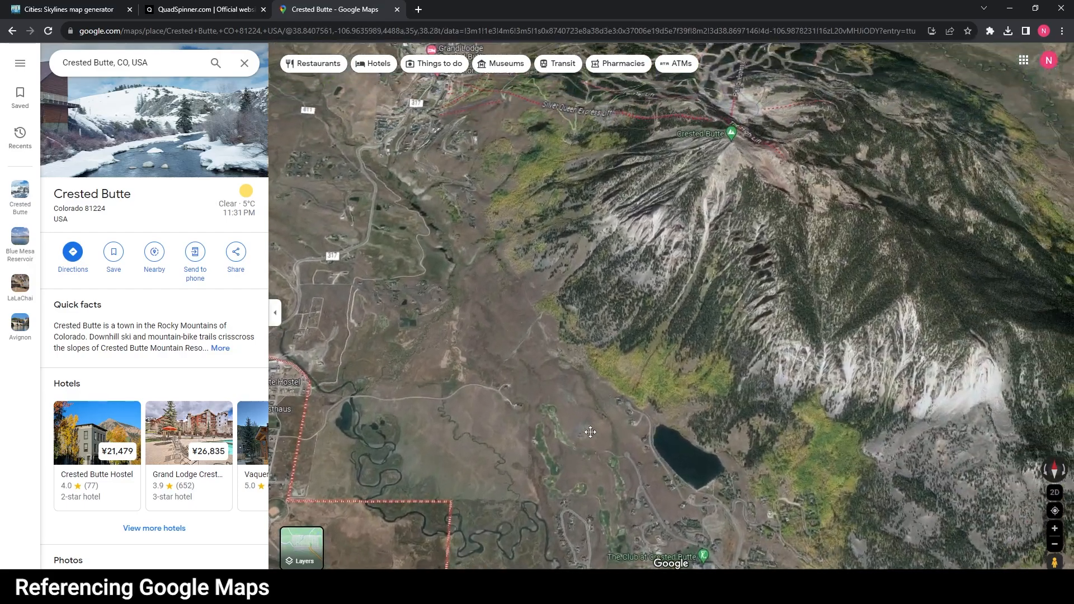
pyautogui.moveTo(670, 349); pyautogui.dragTo(621, 399)
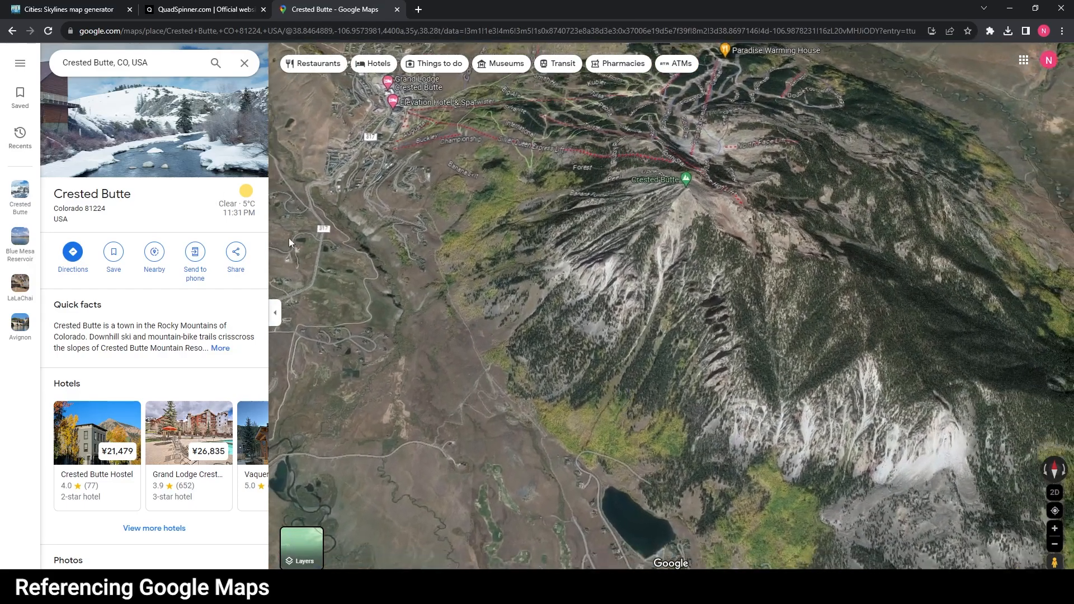
pyautogui.click(274, 312)
pyautogui.keyDown('ctrl'); pyautogui.moveTo(645, 355); pyautogui.dragTo(714, 353); pyautogui.keyUp('ctrl')
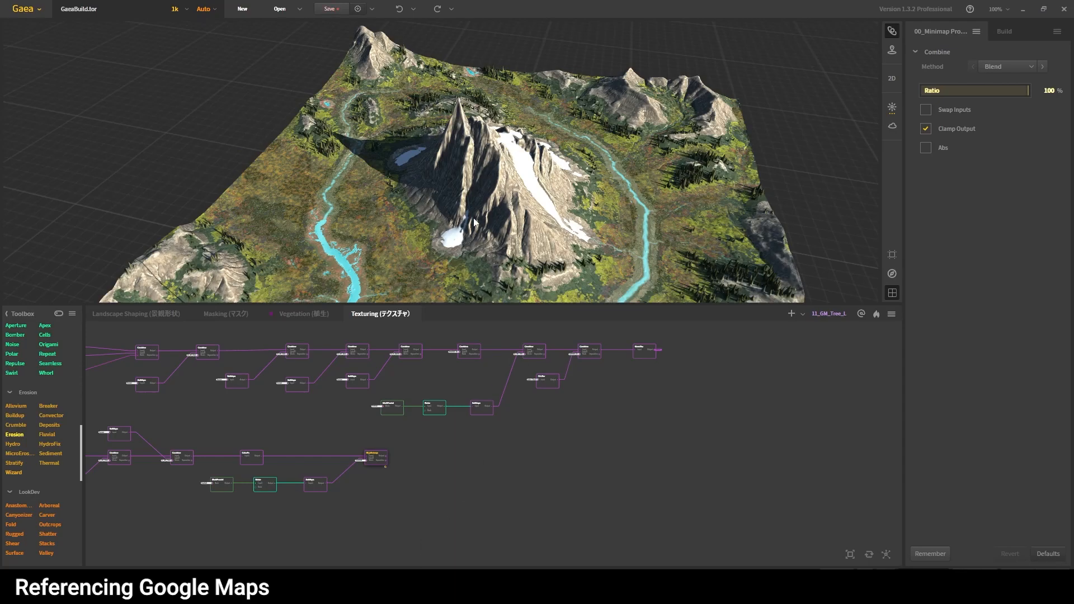
# - In Gaea's Landscape Shaping graph, lower the mountain by setting the File node's Clamp Max to 30%
pyautogui.click(127, 314)
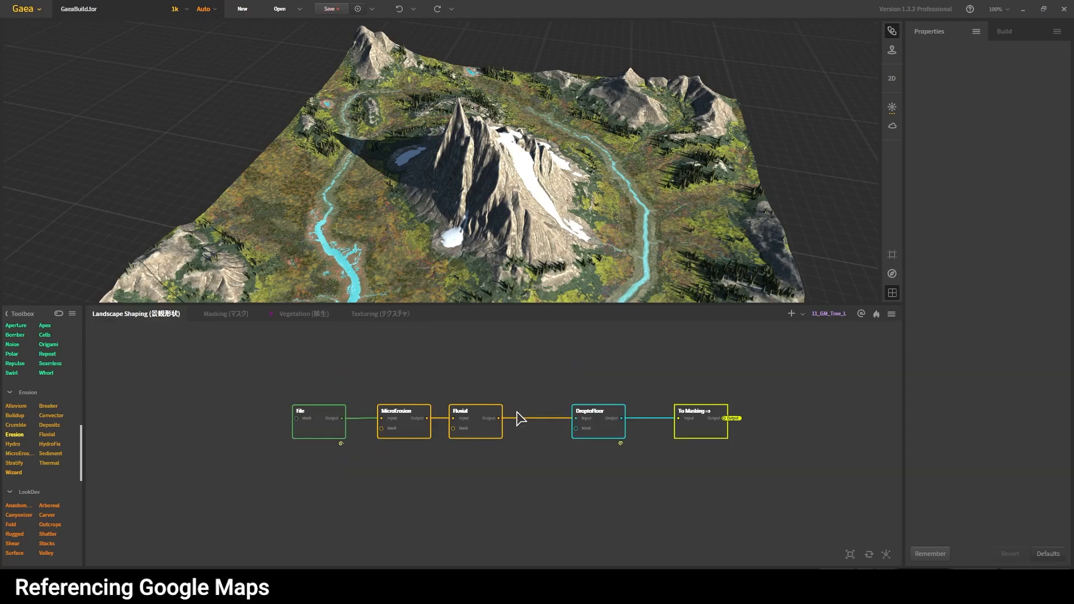
pyautogui.click(297, 435)
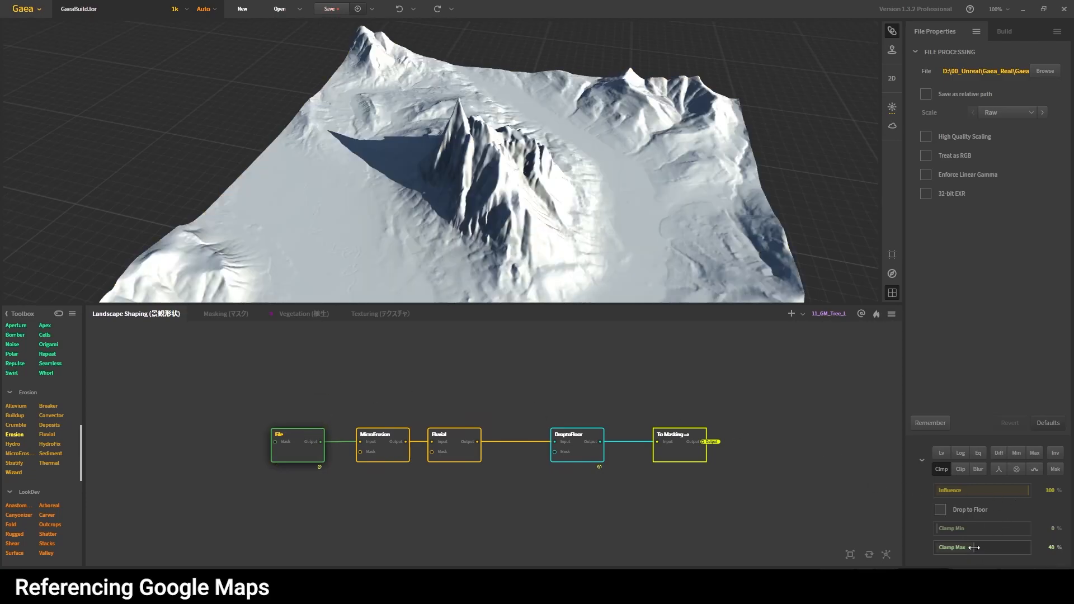
pyautogui.click(1051, 547)
pyautogui.write('30')
pyautogui.press('Return')
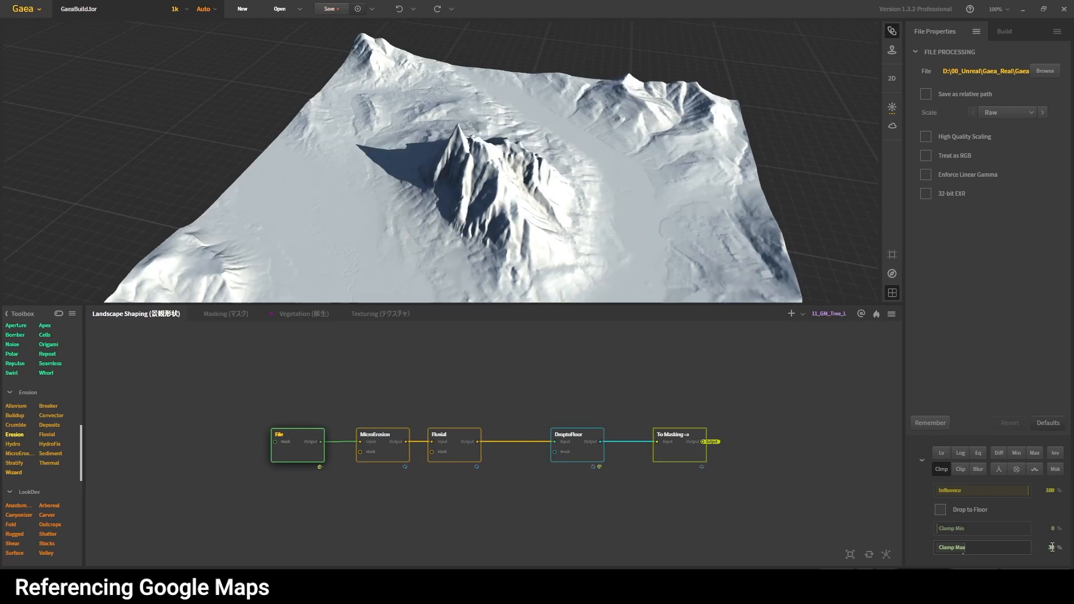
pyautogui.moveTo(498, 296); pyautogui.dragTo(528, 303)
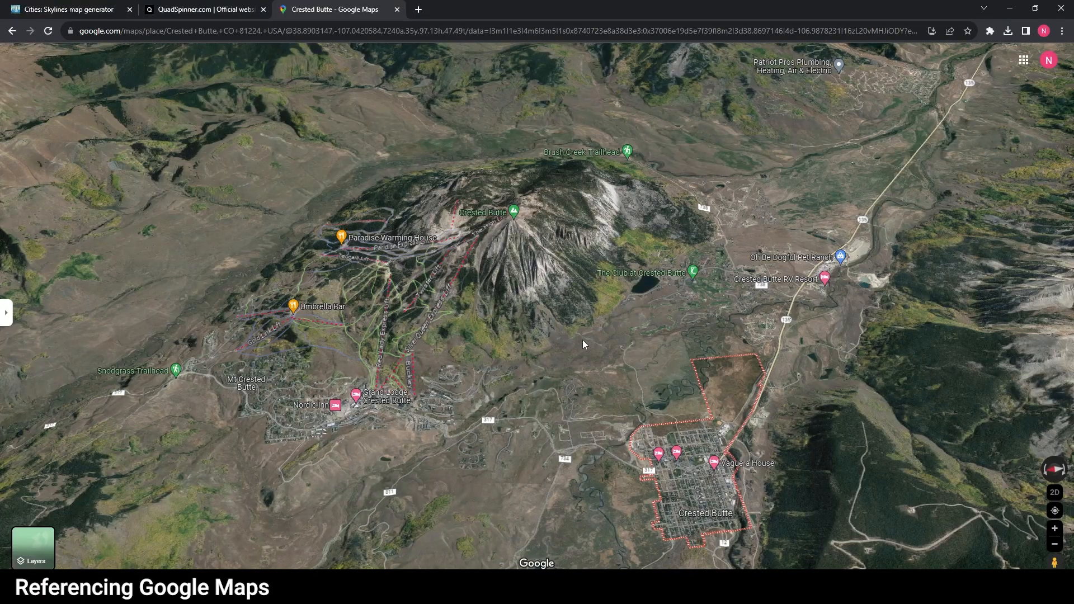
# - Compare the mountain's proportions and slopes in Google Maps with the clamped terrain in Gaea, viewing both up close and from several angles
pyautogui.scroll(3, 584, 344)
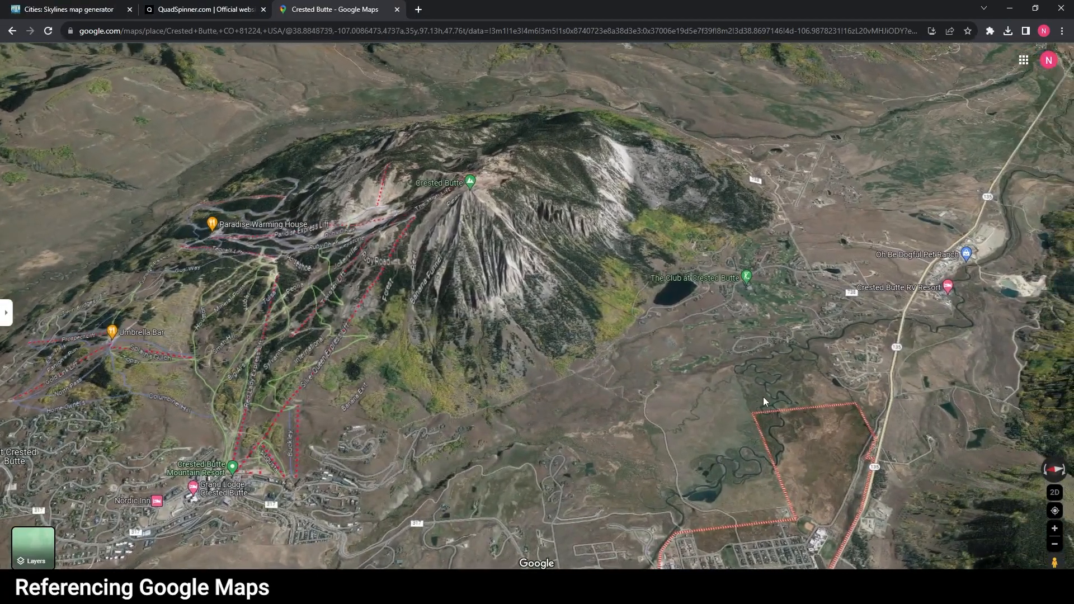
pyautogui.moveTo(758, 397); pyautogui.dragTo(684, 418)
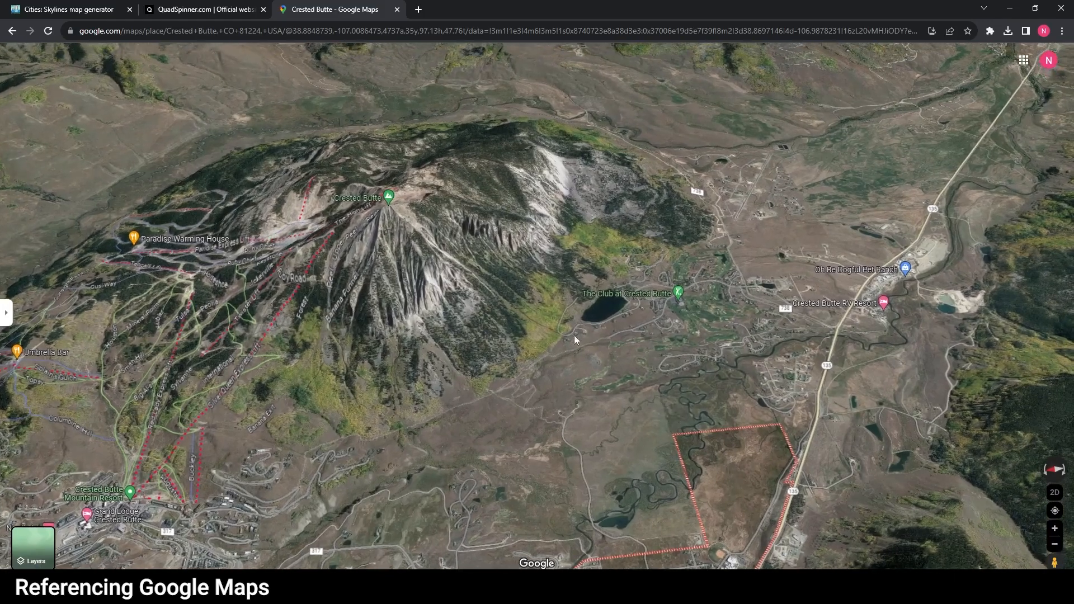
pyautogui.scroll(2, 583, 348)
pyautogui.moveTo(660, 369); pyautogui.dragTo(743, 396)
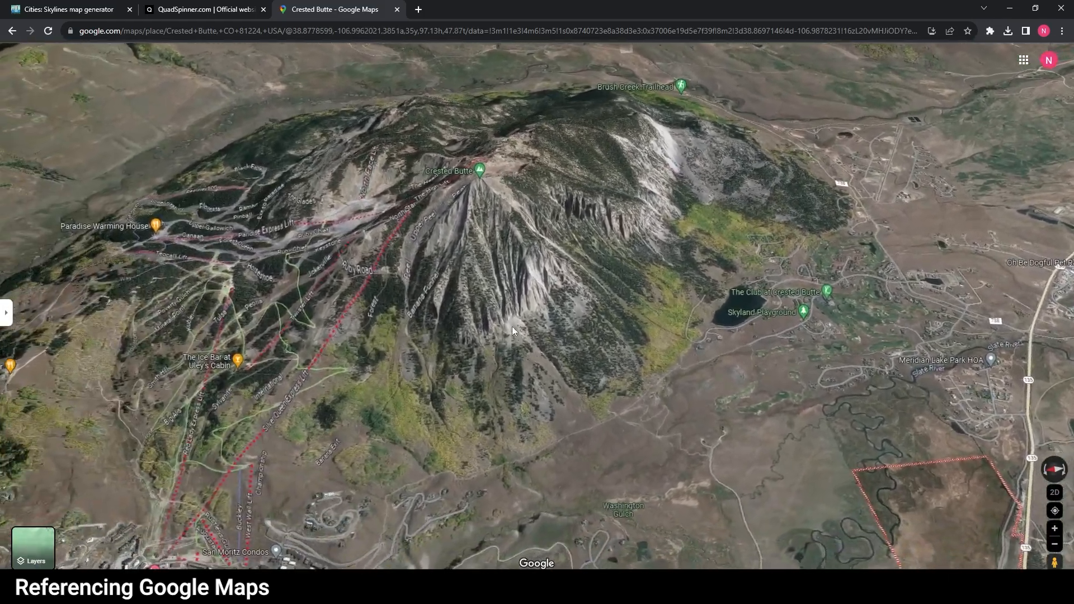
pyautogui.scroll(5, 512, 326)
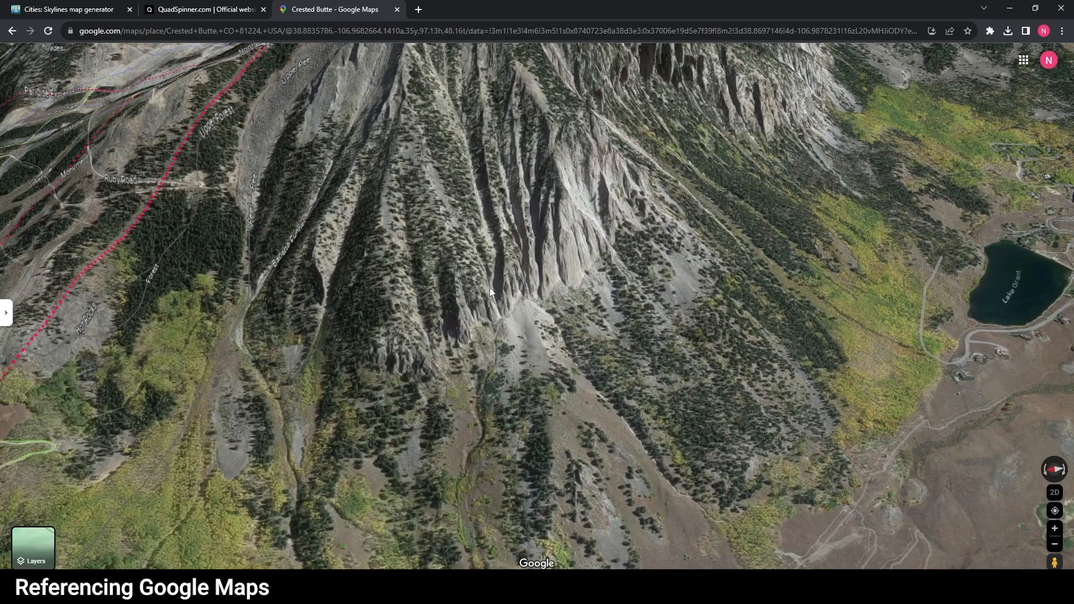
pyautogui.moveTo(438, 340); pyautogui.dragTo(382, 401)
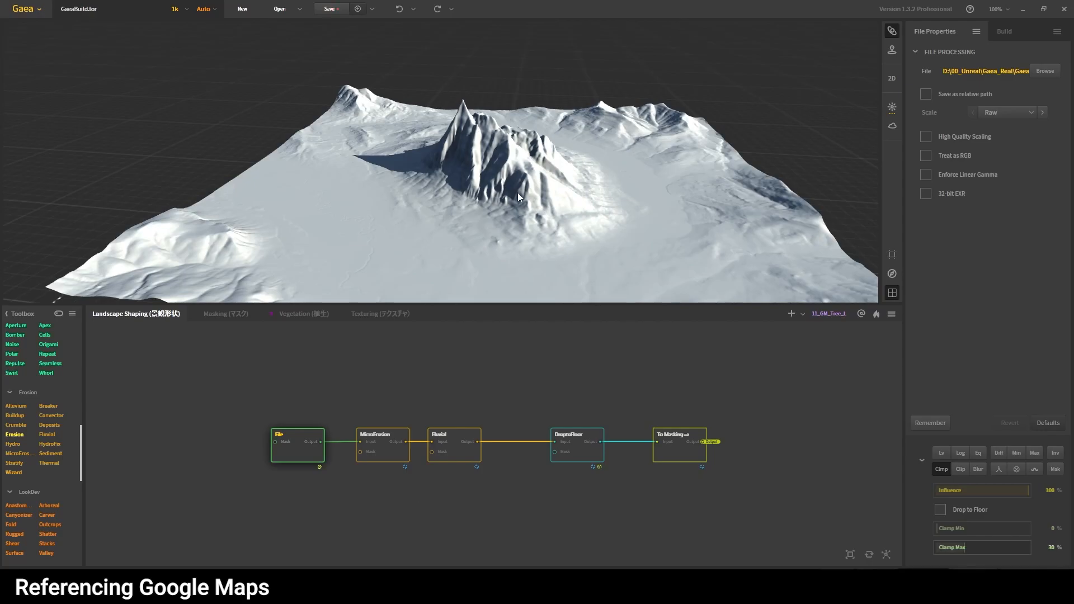
pyautogui.moveTo(505, 193); pyautogui.dragTo(407, 227)
pyautogui.scroll(5, 495, 139)
pyautogui.scroll(-5, 492, 220)
pyautogui.moveTo(492, 220); pyautogui.dragTo(403, 348)
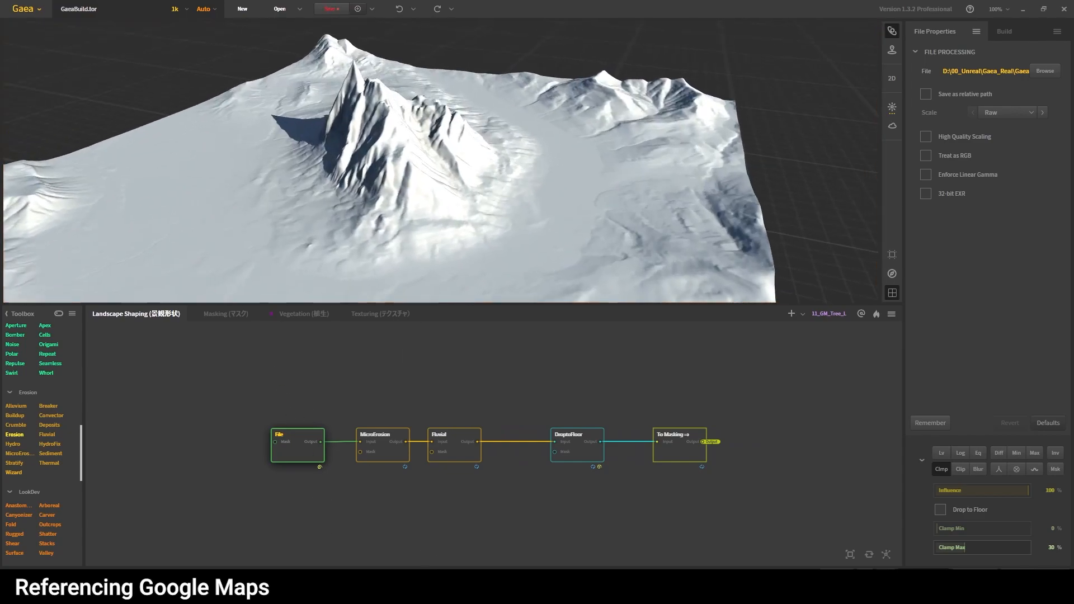
# - Return to Google Maps to examine the mountain's slopes, vegetation and lake, and compare them with the Gaea terrain
pyautogui.click(367, 592)
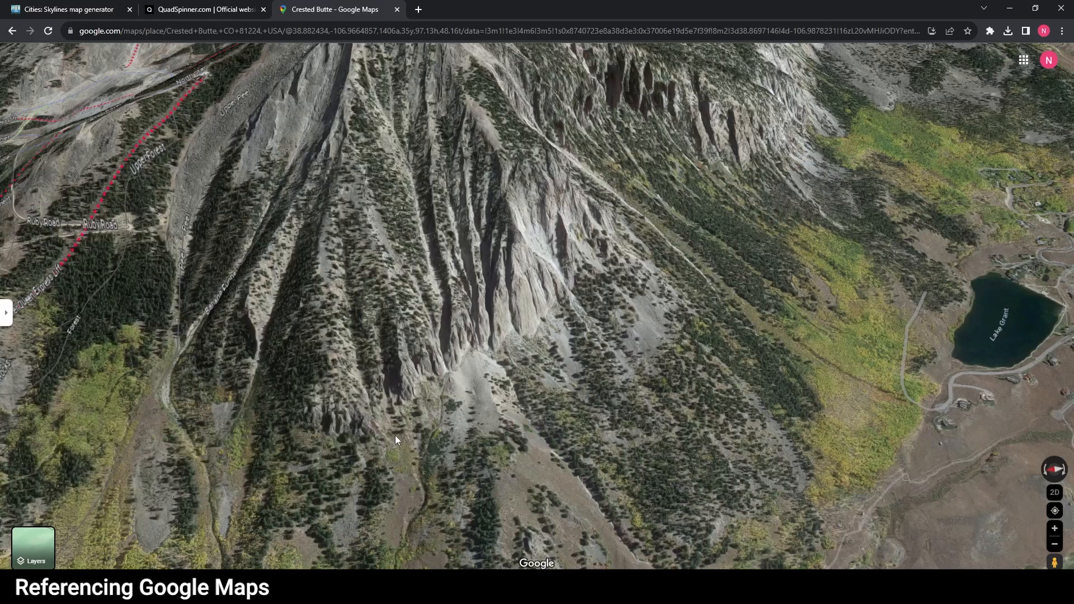
pyautogui.scroll(-5, 549, 334)
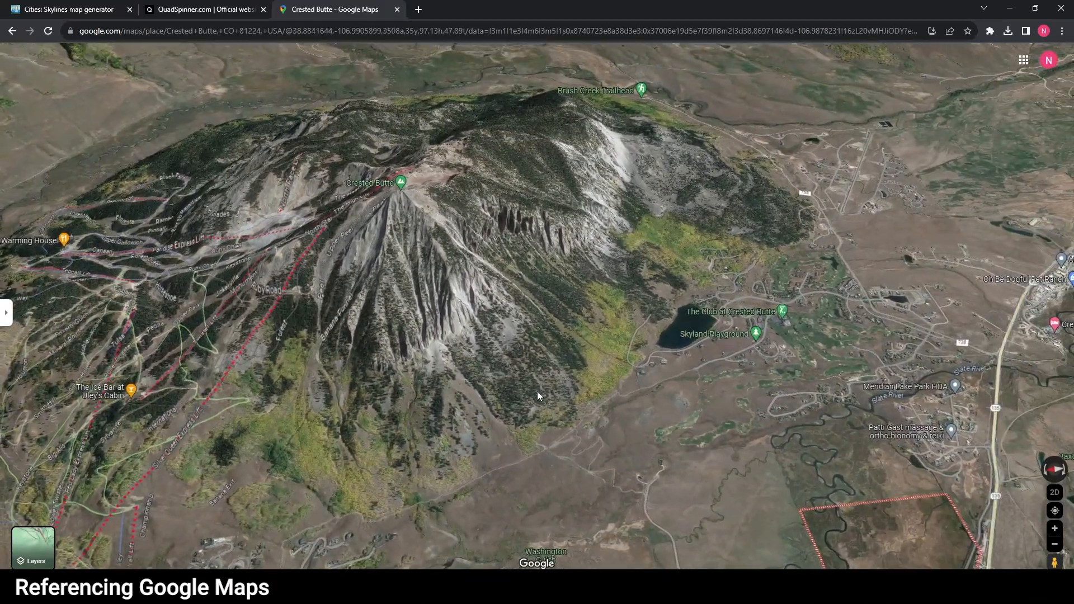
pyautogui.moveTo(593, 384); pyautogui.dragTo(430, 335)
pyautogui.scroll(3, 610, 396)
pyautogui.moveTo(711, 416); pyautogui.dragTo(663, 425)
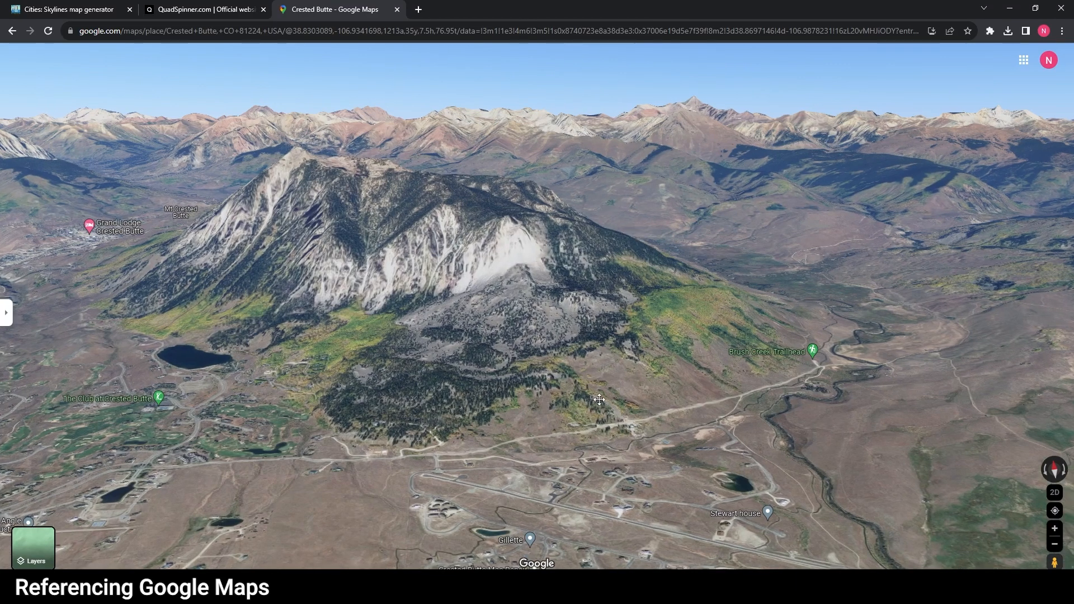
pyautogui.moveTo(620, 385); pyautogui.dragTo(780, 417)
pyautogui.scroll(5, 390, 391)
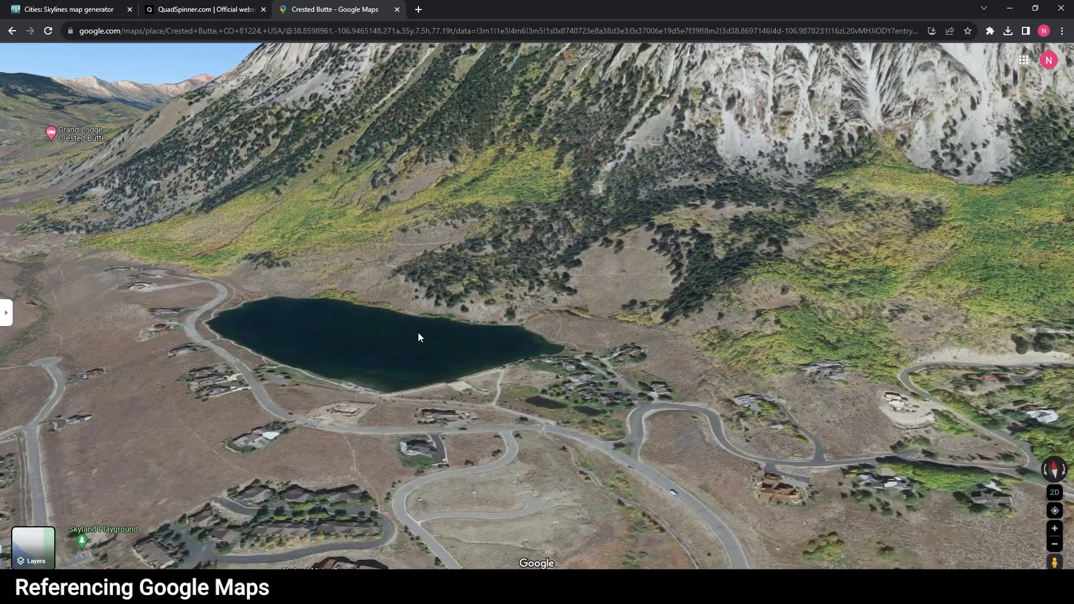
pyautogui.scroll(-5, 344, 324)
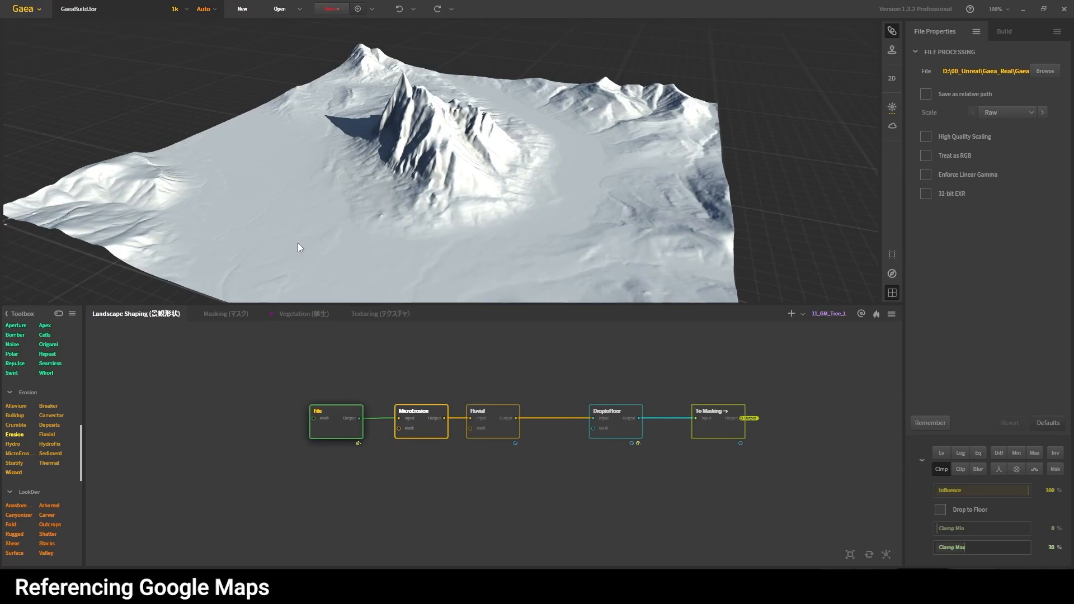
pyautogui.moveTo(317, 224); pyautogui.dragTo(494, 256)
pyautogui.scroll(4, 336, 217)
pyautogui.scroll(-4, 435, 234)
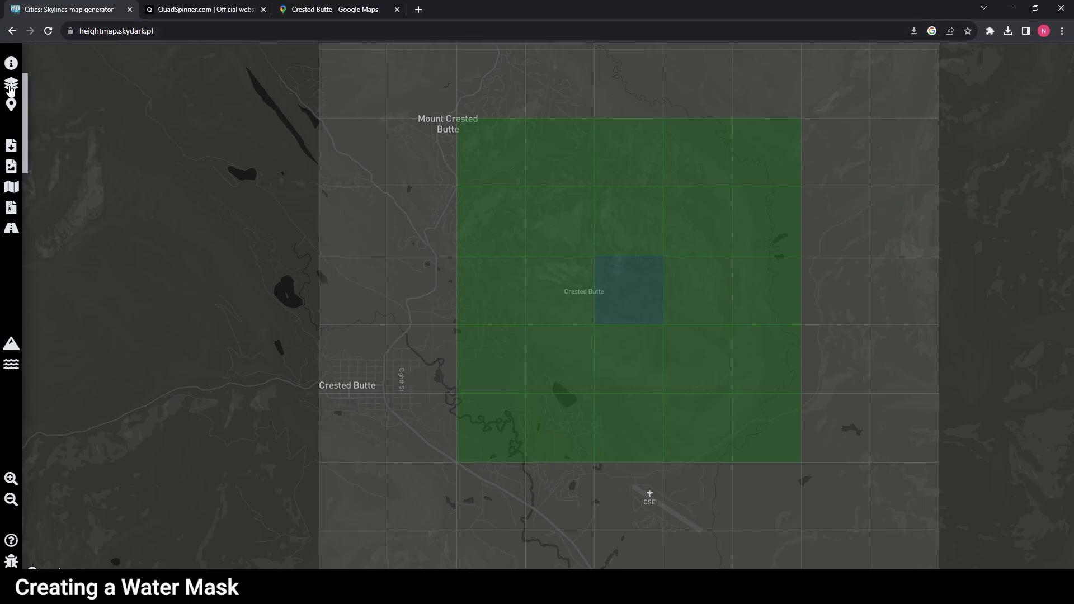
# - Switch to the height map generator and try the Outdoors, Satellite and Dark map styles
pyautogui.click(62, 115)
pyautogui.click(64, 131)
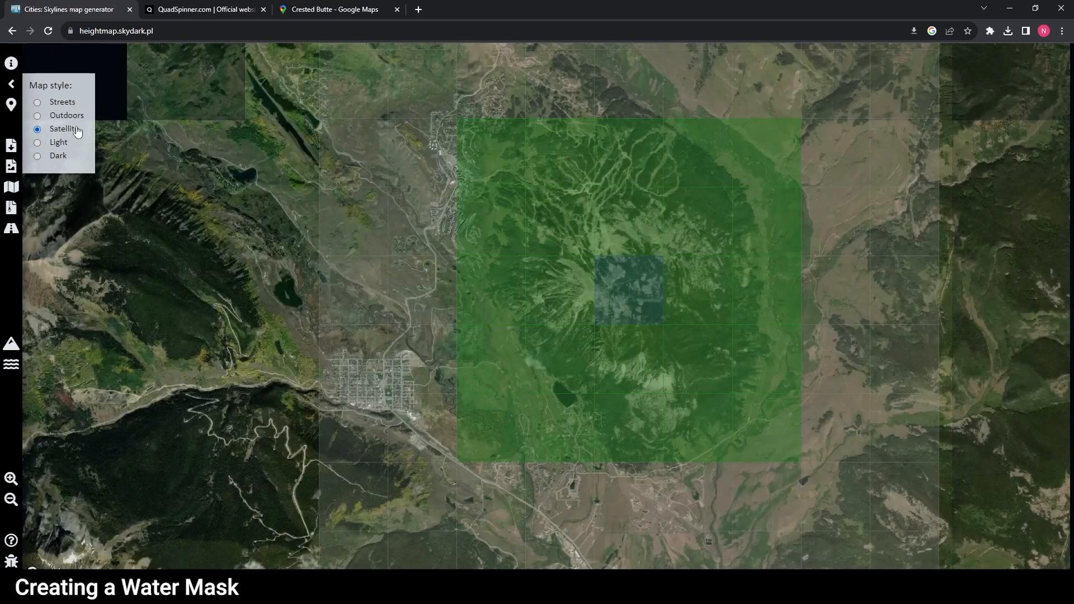
pyautogui.click(55, 157)
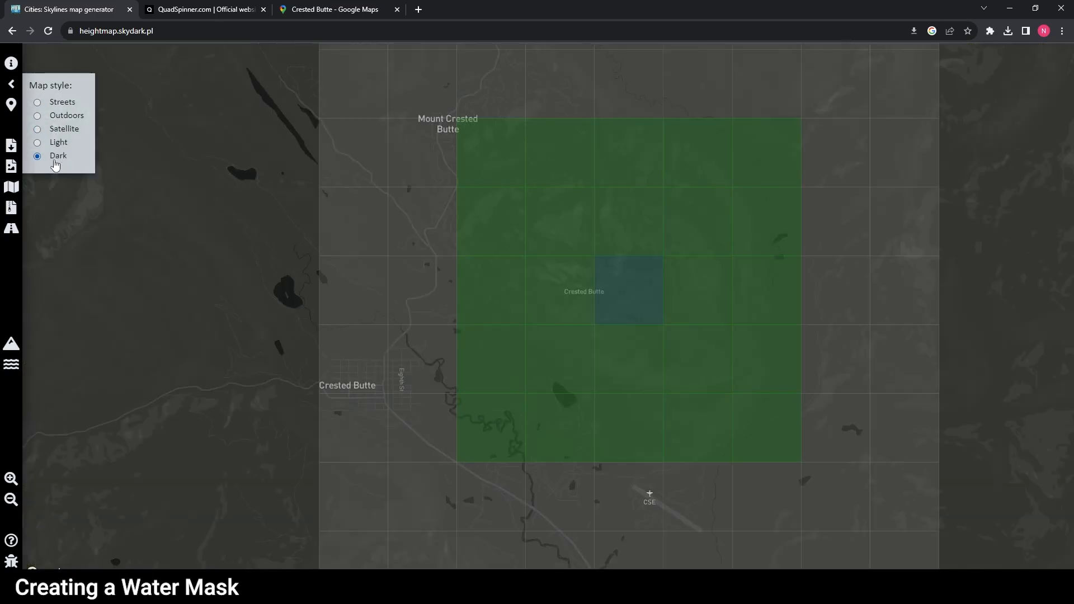
# - Set the map style to Streets, then download the area's map image and access the downloaded file
pyautogui.click(63, 104)
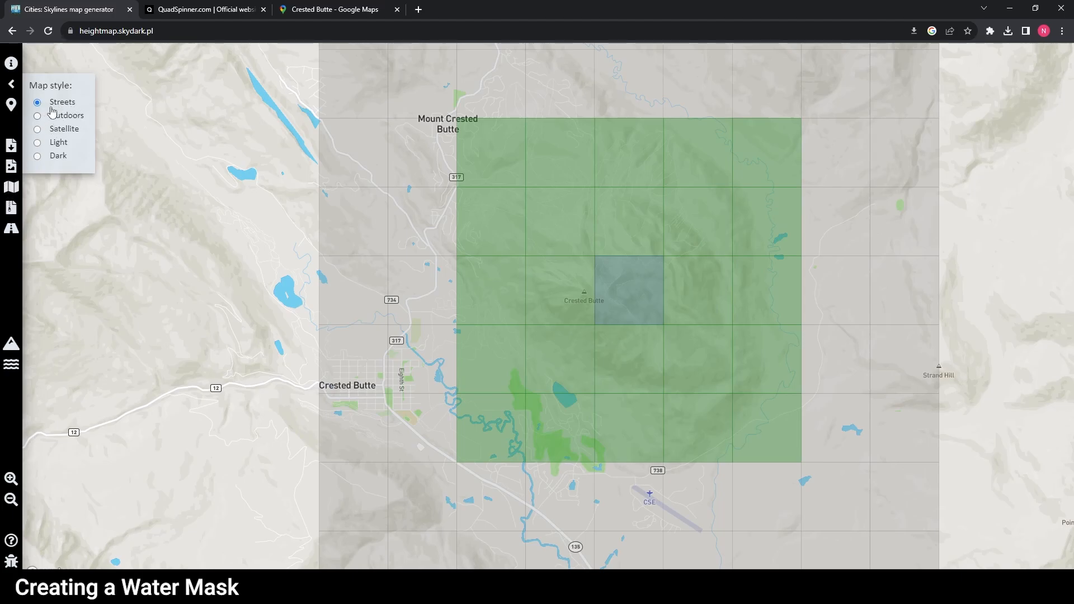
pyautogui.click(10, 189)
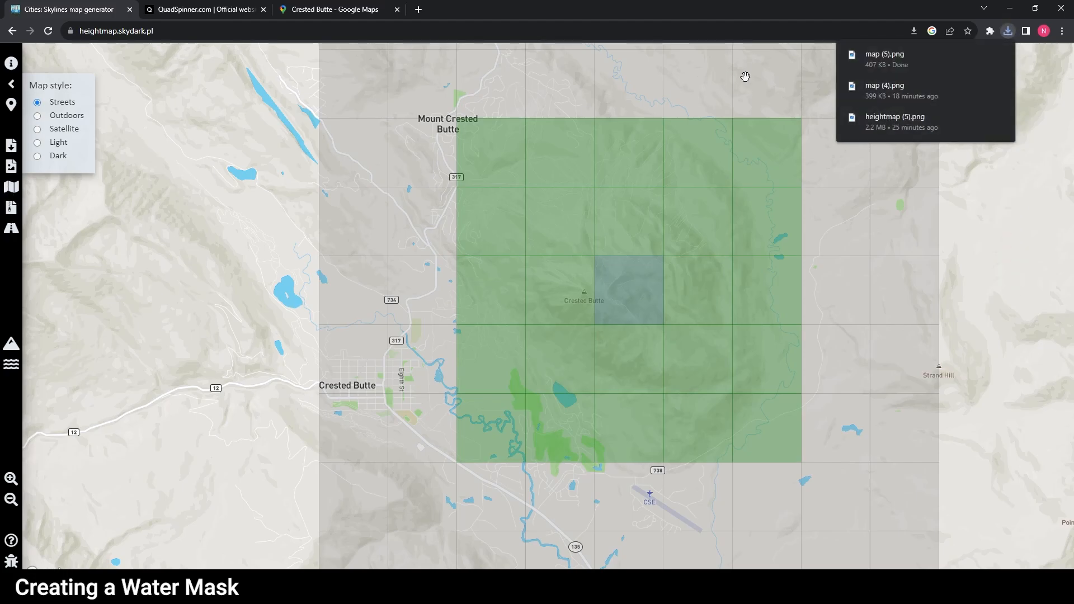
pyautogui.click(912, 61)
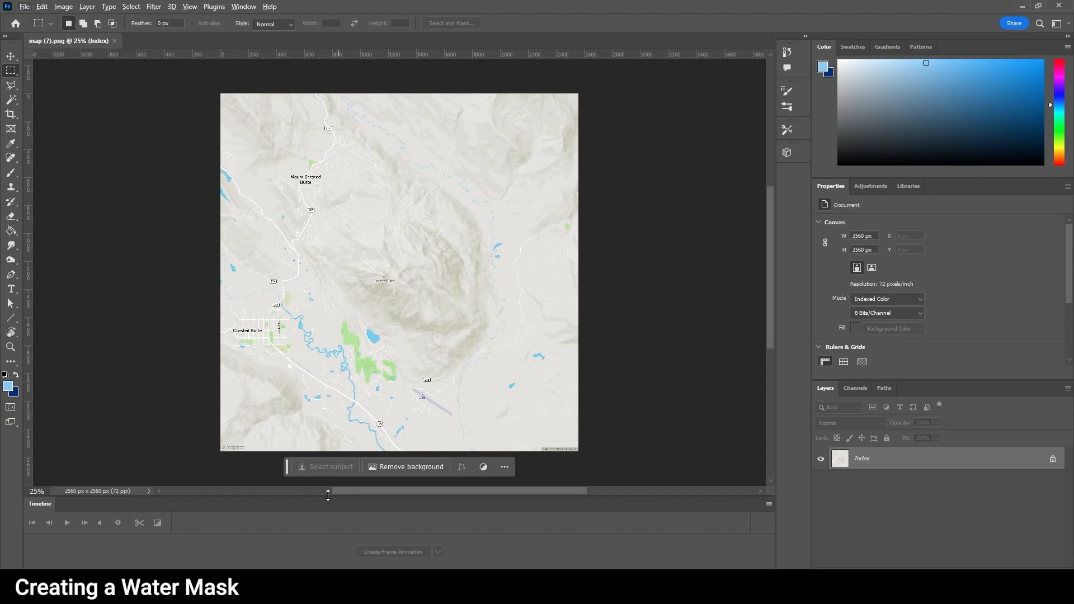
# - Examine the rivers and lakes on the downloaded street map image in Photoshop
pyautogui.keyDown('alt'); pyautogui.scroll(3, 318, 319); pyautogui.keyUp('alt')
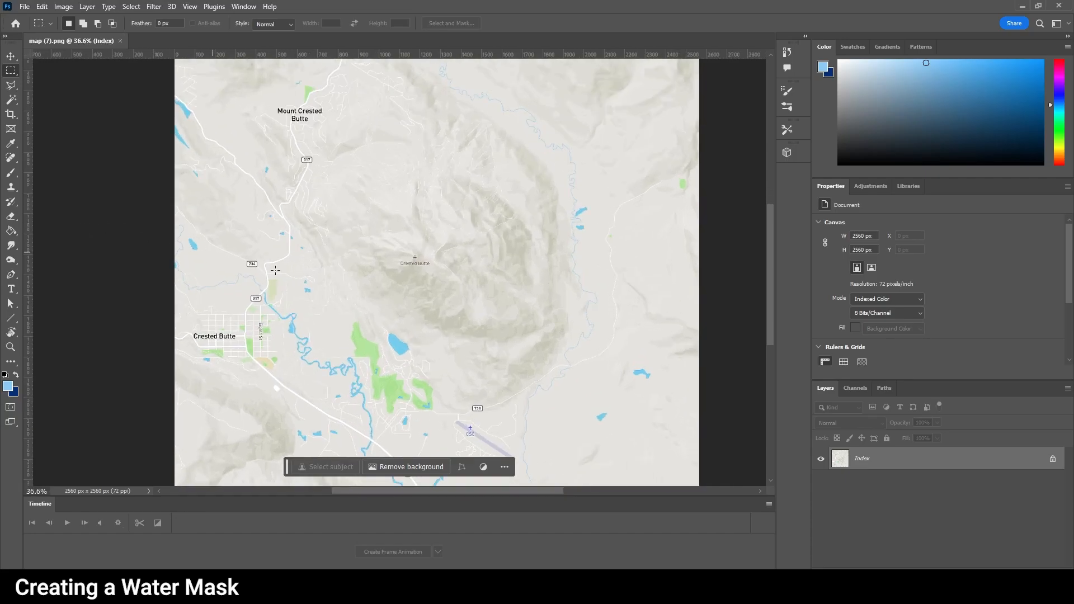
pyautogui.scroll(-2, 274, 270)
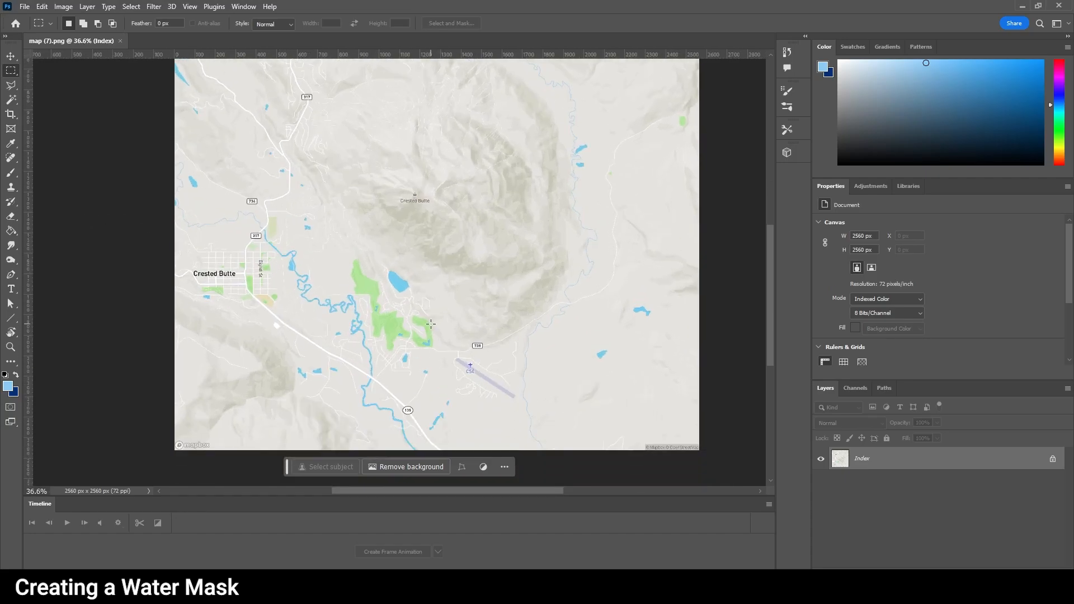
pyautogui.keyDown('alt'); pyautogui.scroll(3, 413, 308); pyautogui.keyUp('alt')
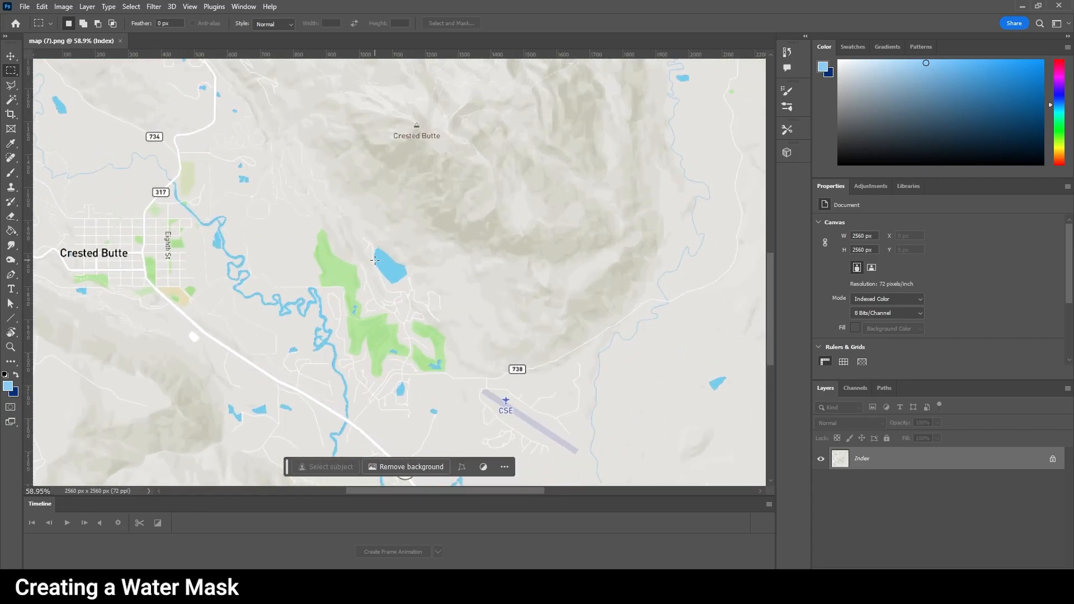
pyautogui.keyDown('alt'); pyautogui.scroll(-8, 377, 261); pyautogui.keyUp('alt')
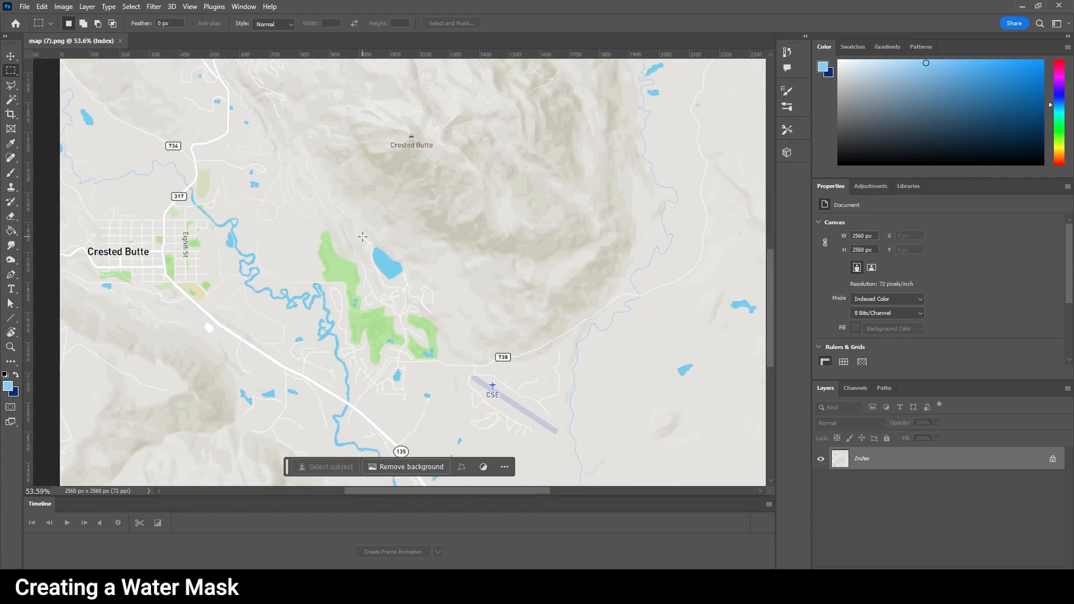
pyautogui.keyDown('alt'); pyautogui.scroll(8, 447, 277); pyautogui.keyUp('alt')
pyautogui.keyDown('alt'); pyautogui.scroll(1, 489, 273); pyautogui.keyUp('alt')
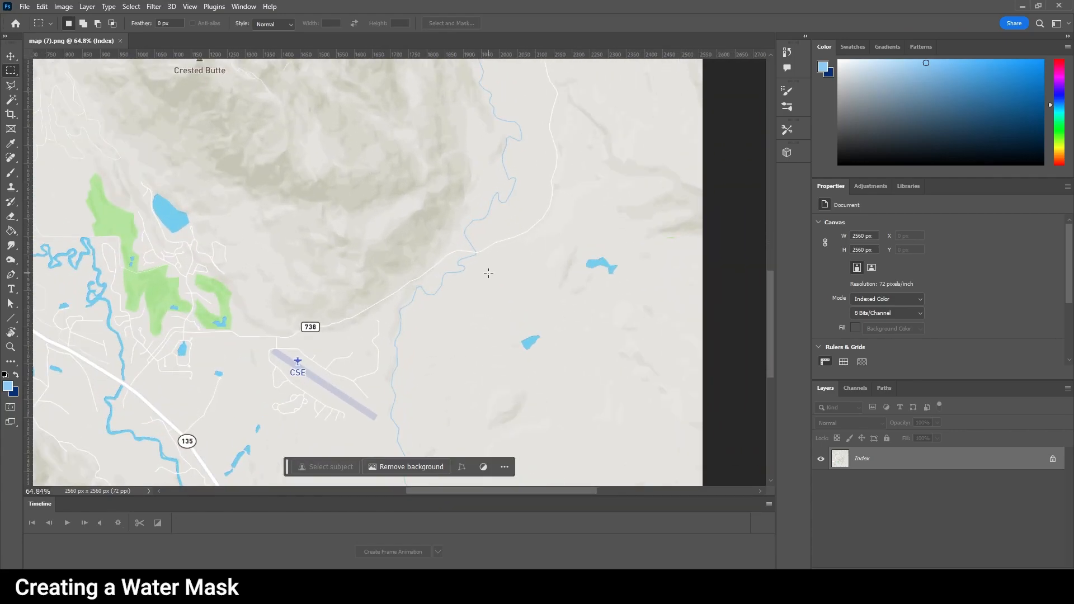
pyautogui.keyDown('alt'); pyautogui.scroll(-4, 484, 268); pyautogui.keyUp('alt')
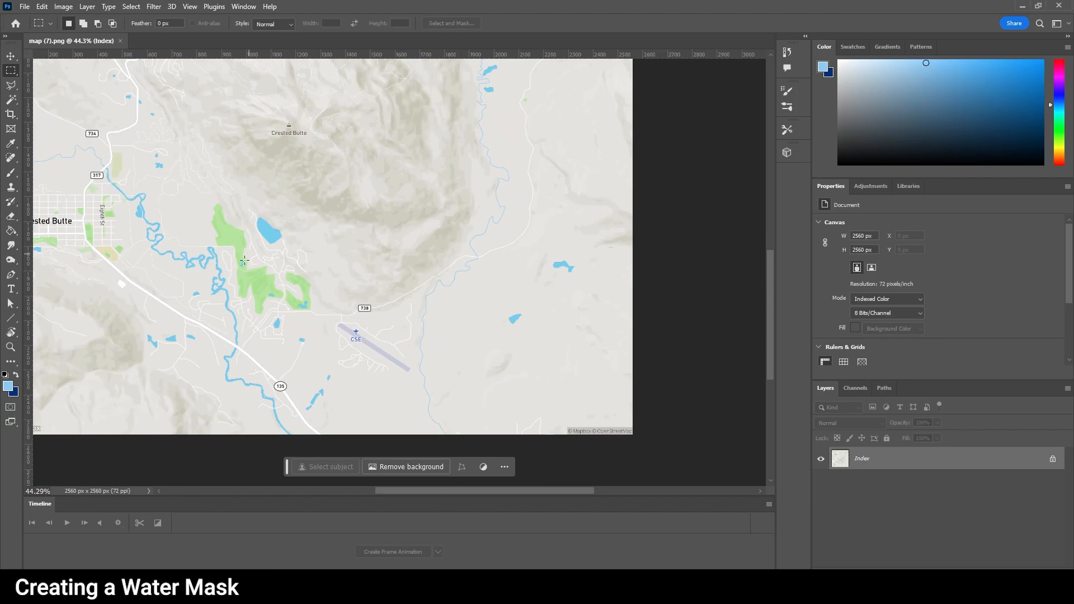
# - Convert the map image from indexed color to RGB Color mode and unlock its background layer
pyautogui.keyDown('alt'); pyautogui.scroll(11, 247, 260); pyautogui.keyUp('alt')
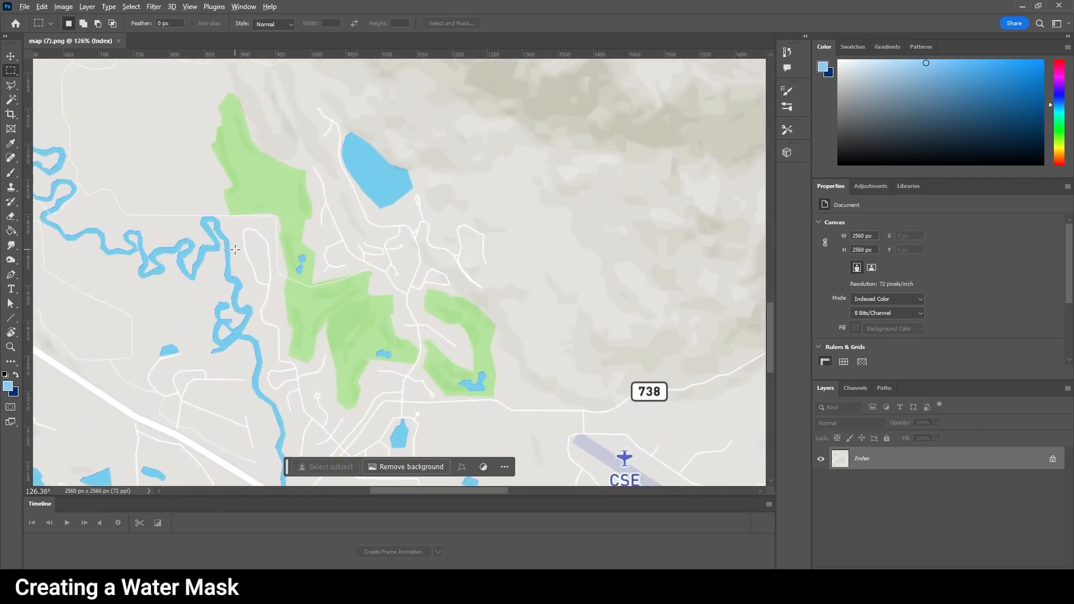
pyautogui.keyDown('alt'); pyautogui.scroll(-6, 235, 249); pyautogui.keyUp('alt')
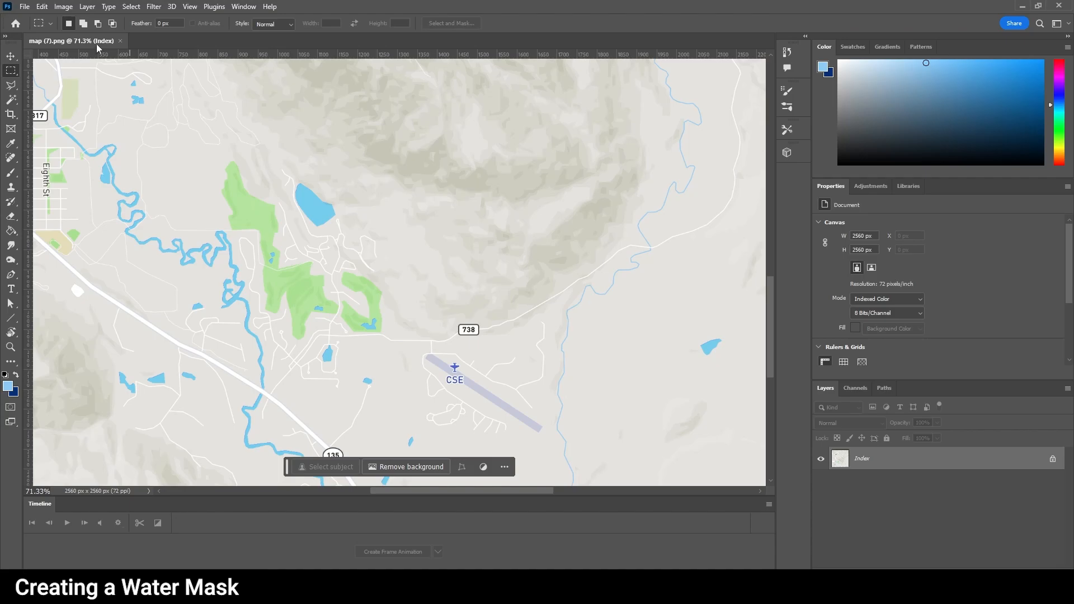
pyautogui.click(65, 7)
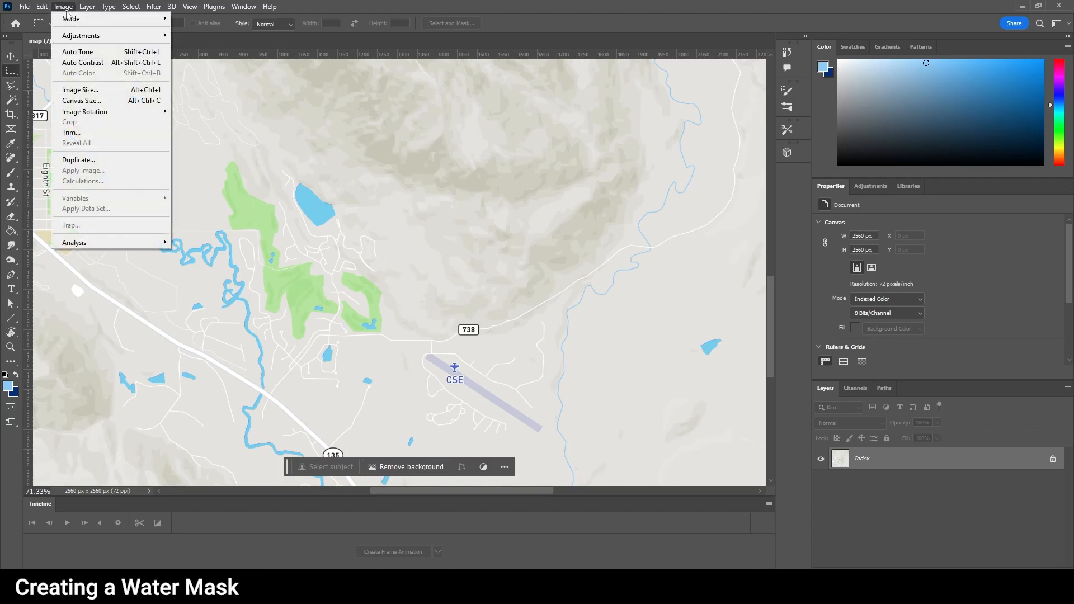
pyautogui.moveTo(79, 37)
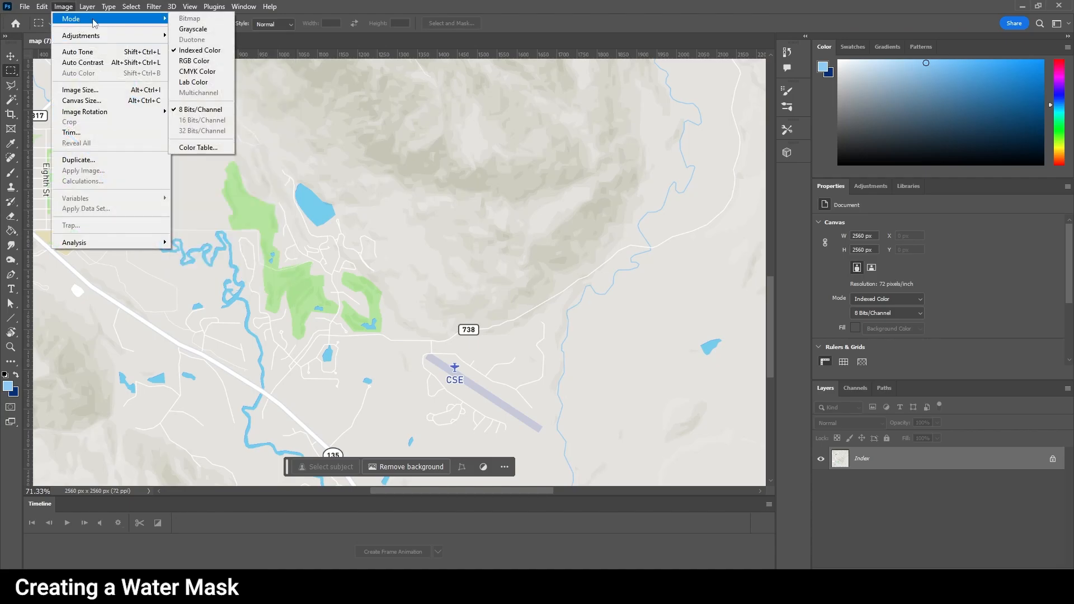
pyautogui.moveTo(68, 19)
pyautogui.click(193, 62)
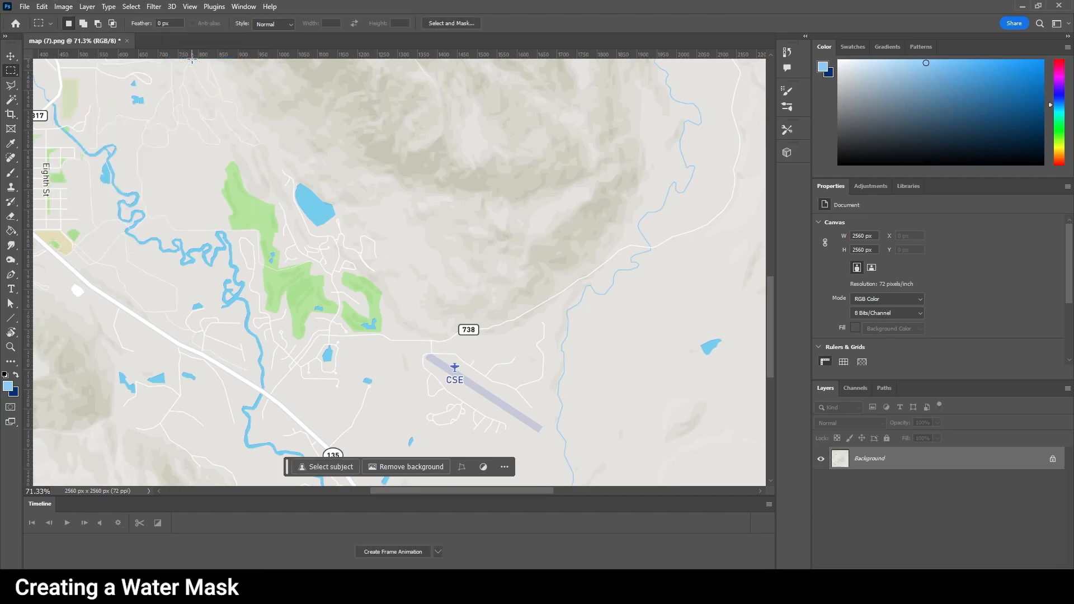
pyautogui.click(1052, 460)
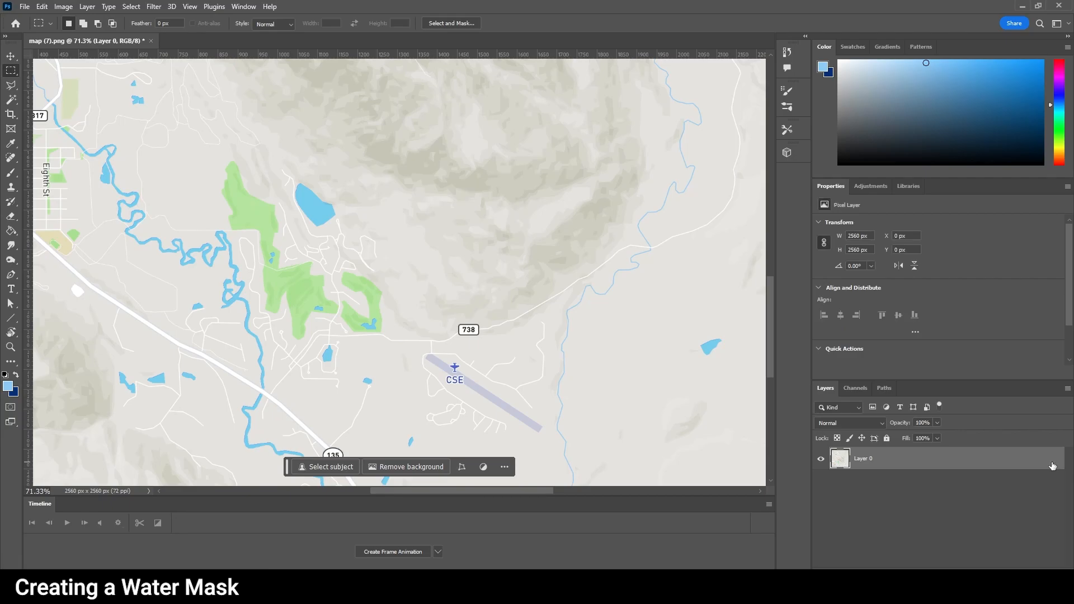
# - Select the map's rivers and lakes with Color Range, sampling the lake's blue, adding river blue to the sample and slightly raising the fuzziness
pyautogui.keyDown('alt'); pyautogui.scroll(-8, 539, 385); pyautogui.keyUp('alt')
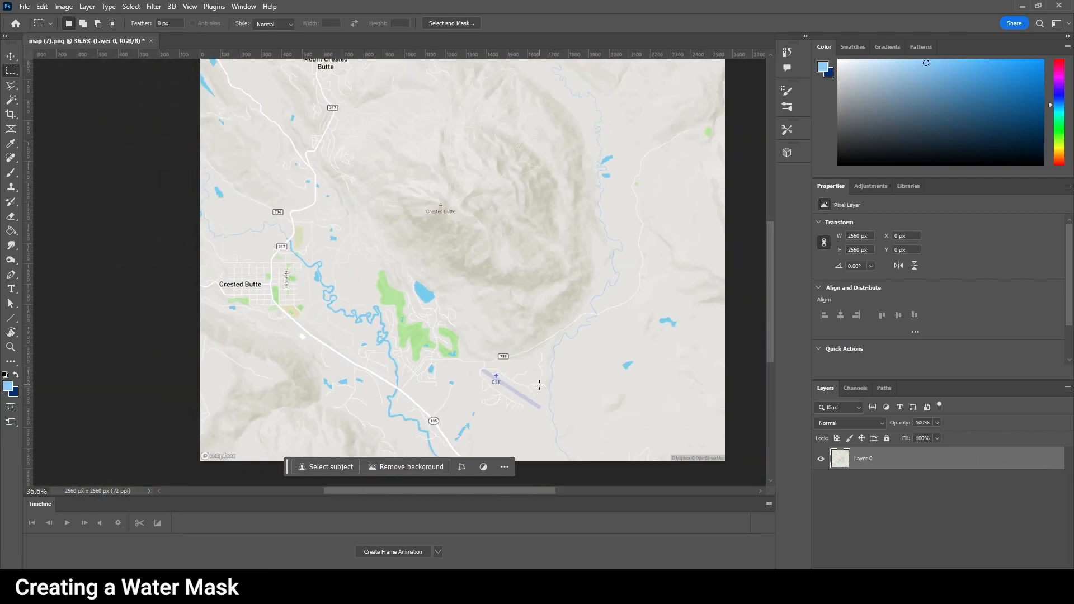
pyautogui.keyDown('alt'); pyautogui.scroll(4, 518, 376); pyautogui.keyUp('alt')
pyautogui.keyDown('alt'); pyautogui.scroll(10, 369, 208); pyautogui.keyUp('alt')
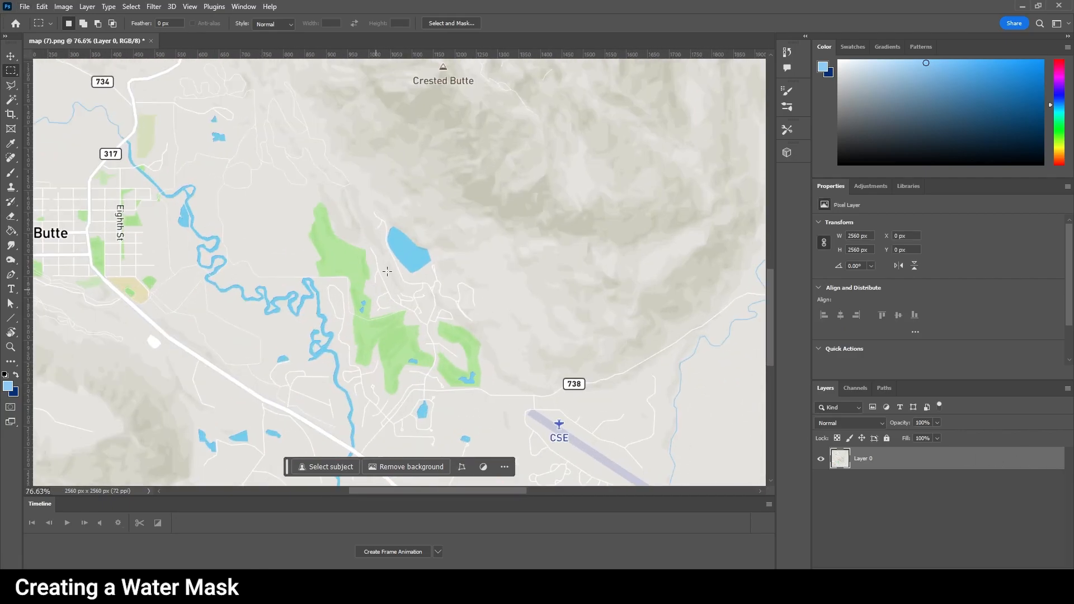
pyautogui.keyDown('alt'); pyautogui.scroll(-6, 433, 244); pyautogui.keyUp('alt')
pyautogui.keyDown('alt'); pyautogui.scroll(2, 425, 254); pyautogui.keyUp('alt')
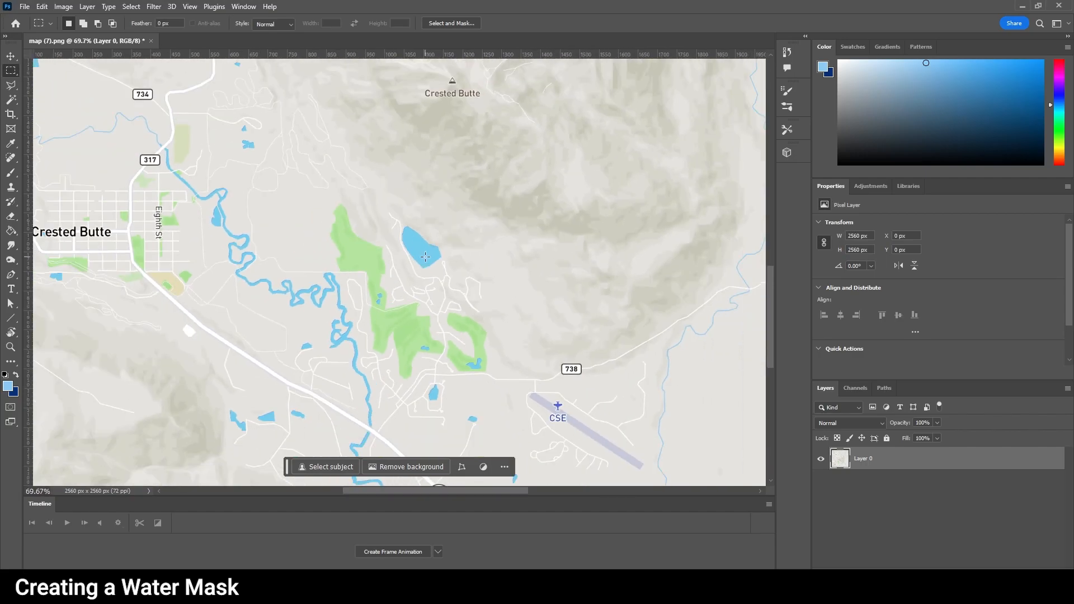
pyautogui.click(131, 6)
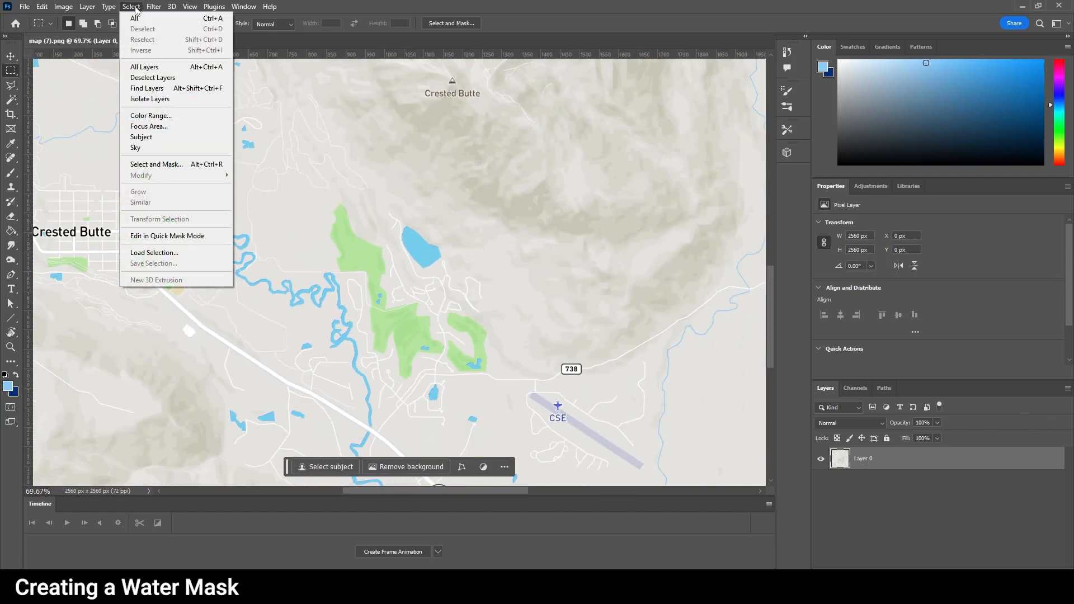
pyautogui.click(168, 116)
pyautogui.click(423, 248)
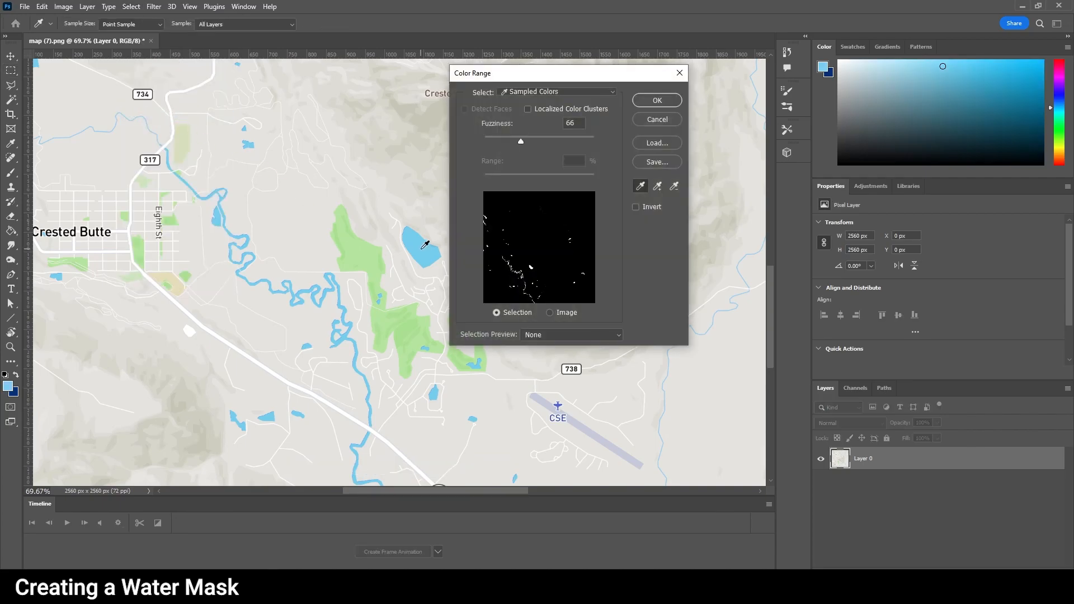
pyautogui.keyDown('alt'); pyautogui.scroll(5, 358, 277); pyautogui.keyUp('alt')
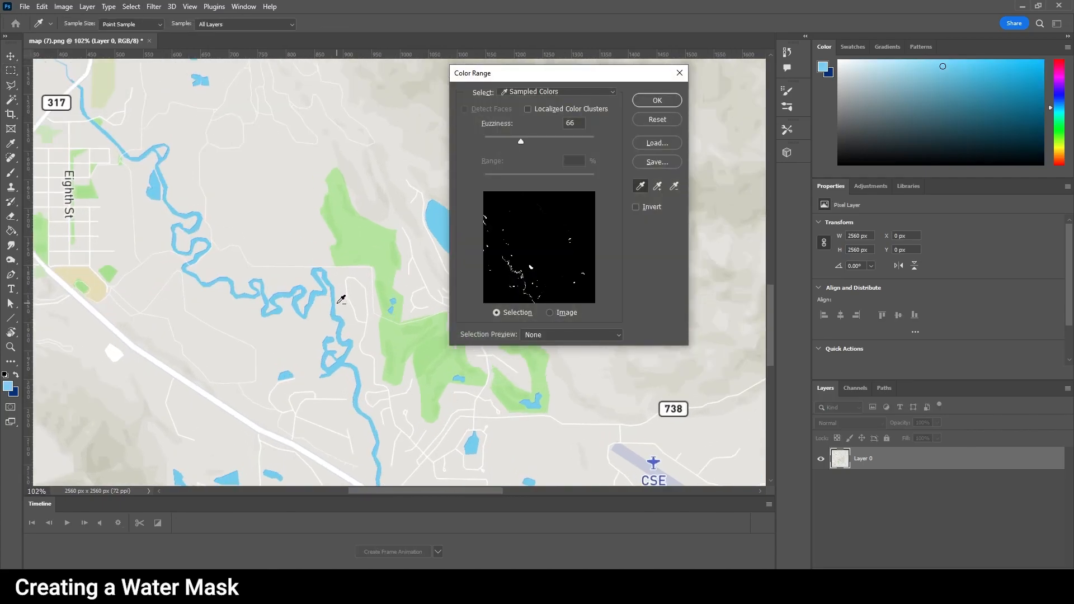
pyautogui.click(657, 186)
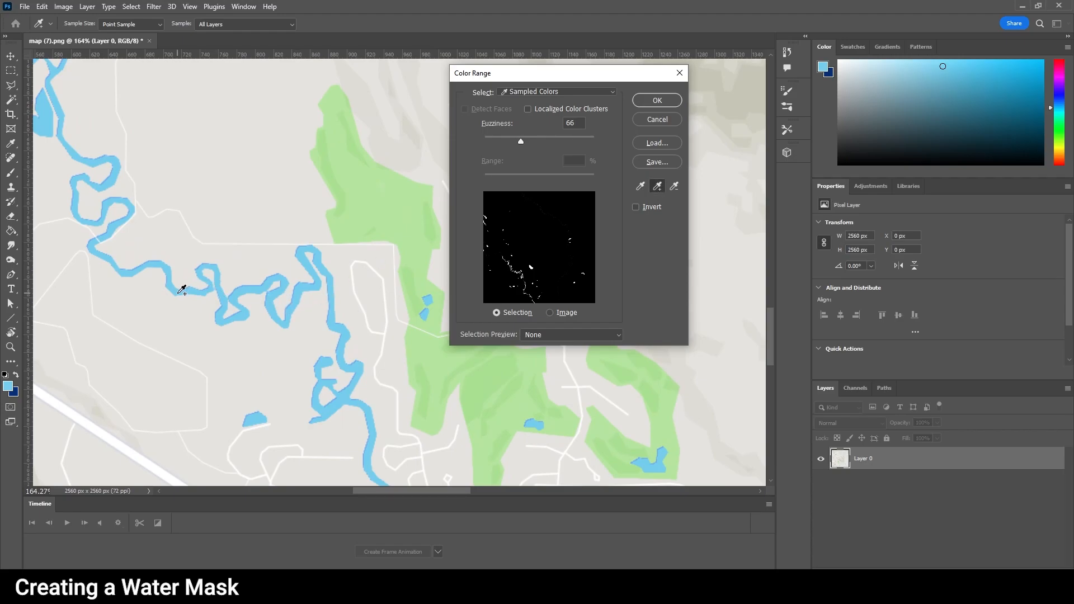
pyautogui.moveTo(521, 143); pyautogui.dragTo(529, 143)
pyautogui.click(672, 101)
# - Check the selection outlines along the rivers, thin streams and lakes across the map
pyautogui.keyDown('alt'); pyautogui.scroll(-3, 292, 250); pyautogui.keyUp('alt')
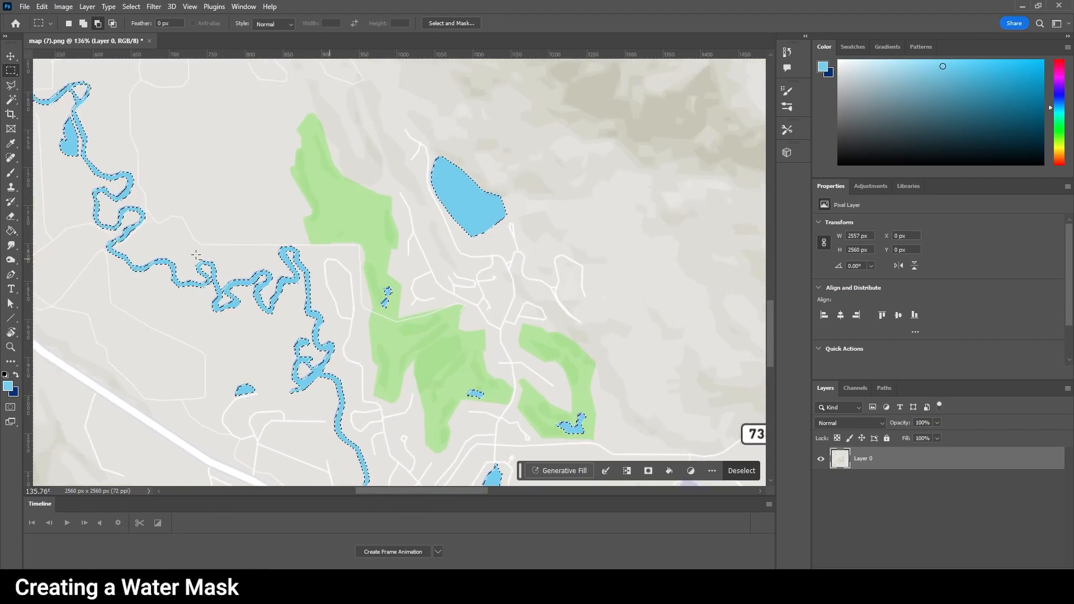
pyautogui.keyDown('alt'); pyautogui.scroll(-12, 154, 235); pyautogui.keyUp('alt')
pyautogui.keyDown('alt'); pyautogui.scroll(11, 468, 291); pyautogui.keyUp('alt')
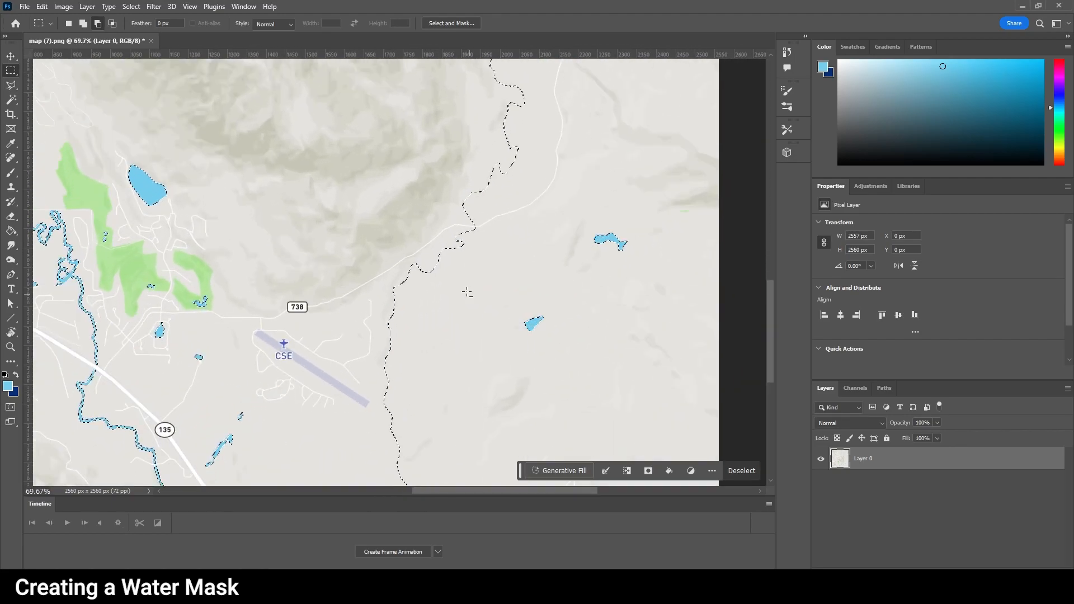
pyautogui.keyDown('alt'); pyautogui.scroll(-12, 434, 258); pyautogui.keyUp('alt')
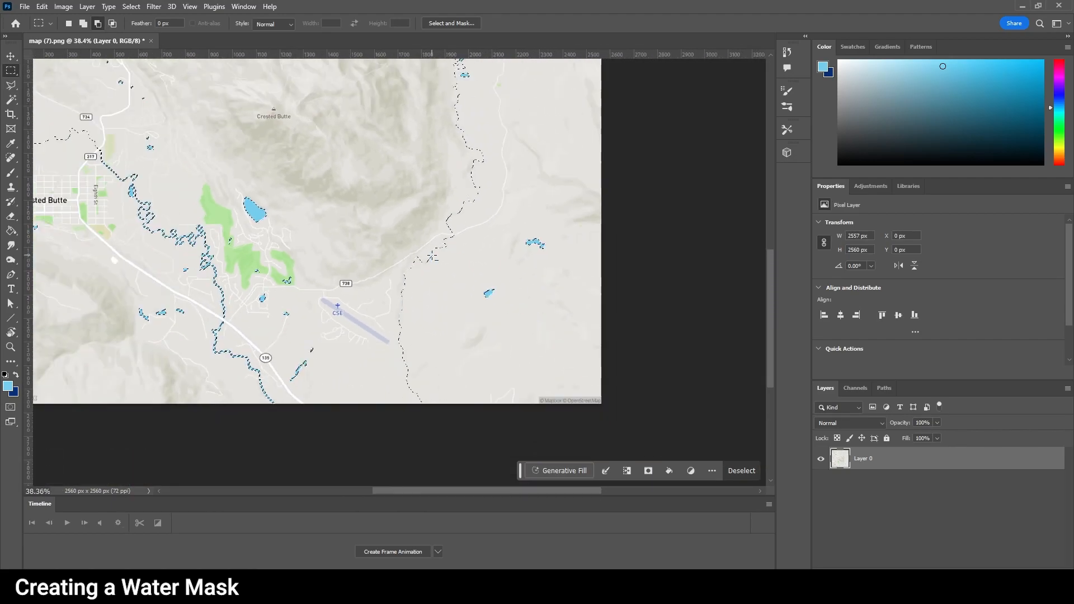
pyautogui.keyDown('alt'); pyautogui.scroll(-3, 433, 256); pyautogui.keyUp('alt')
pyautogui.keyDown('alt'); pyautogui.scroll(4, 381, 247); pyautogui.keyUp('alt')
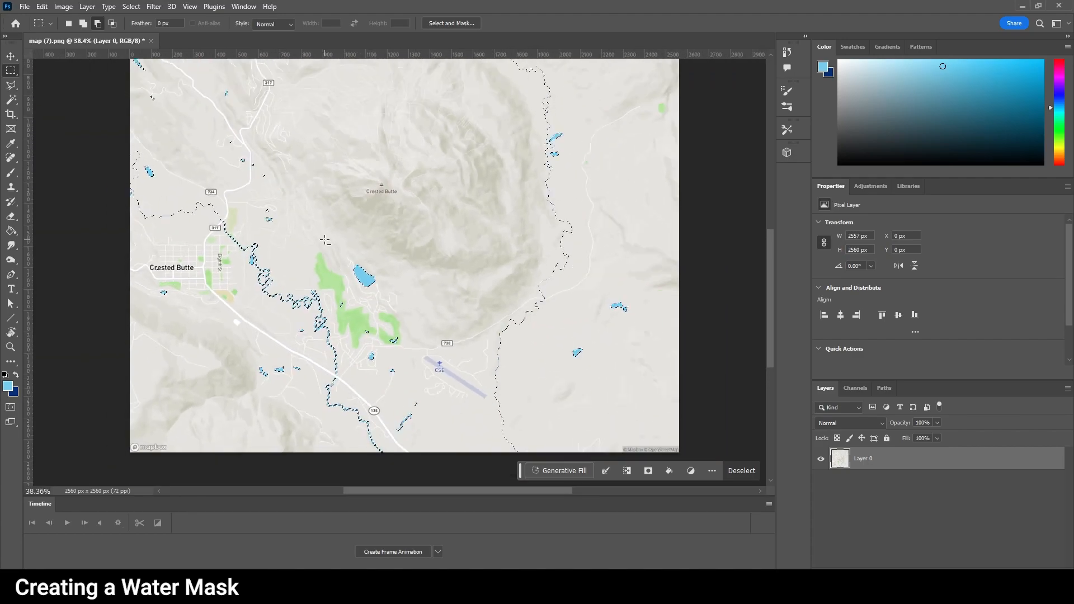
pyautogui.keyDown('alt'); pyautogui.scroll(-4, 325, 240); pyautogui.keyUp('alt')
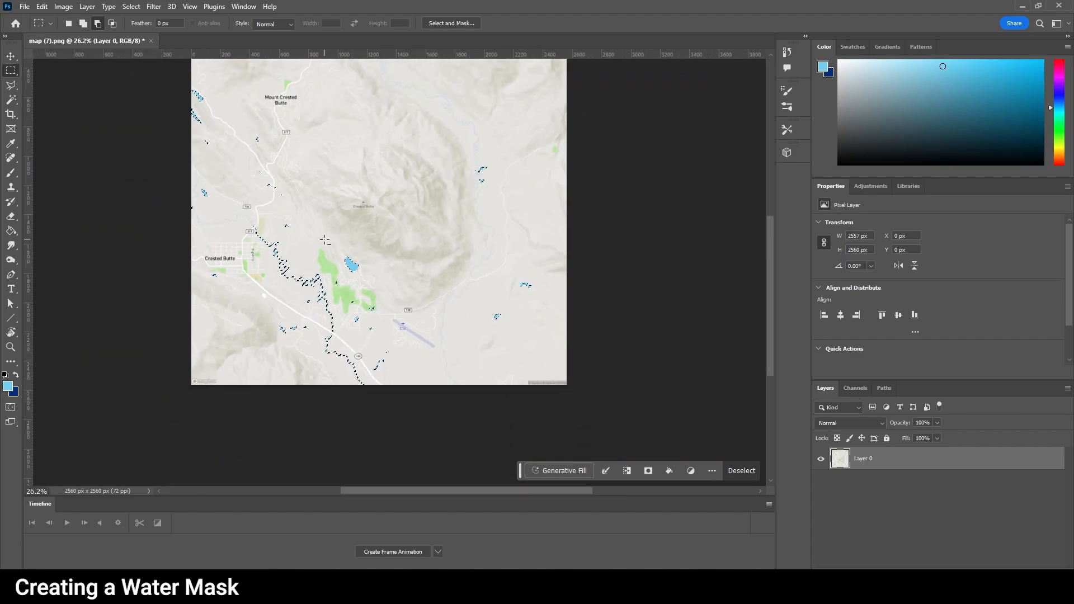
# - Create a solid color fill layer named watermask from the water selection, with the color white (ffffff)
pyautogui.click(90, 8)
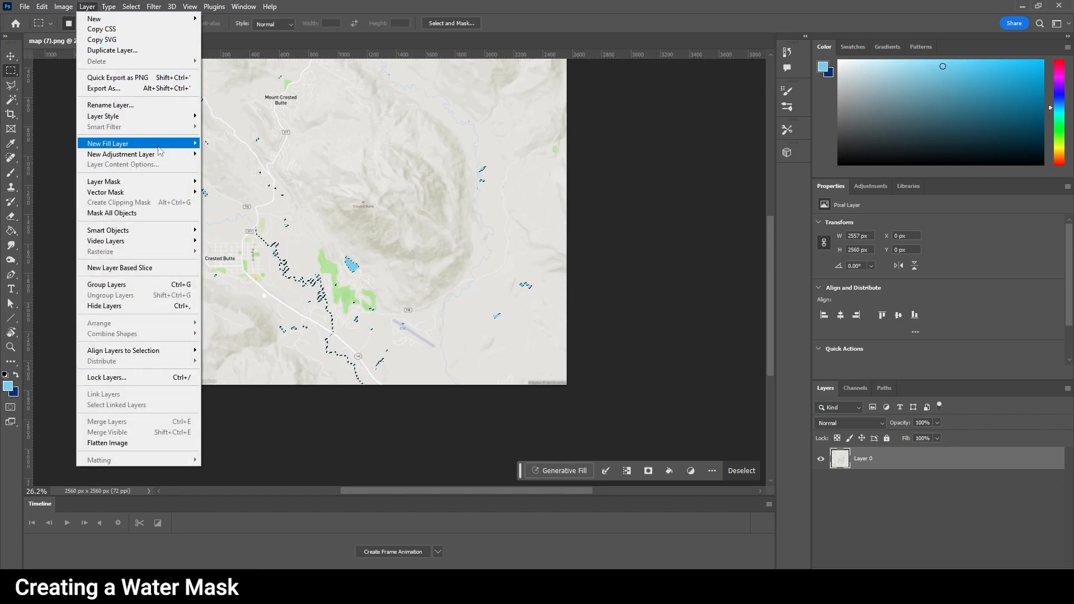
pyautogui.moveTo(160, 149)
pyautogui.click(227, 143)
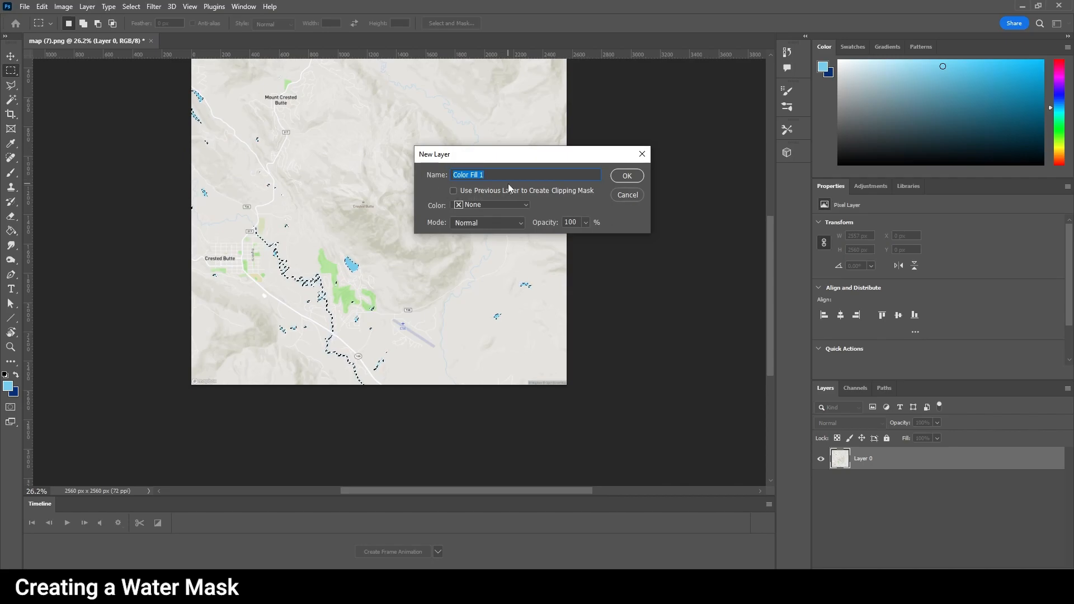
pyautogui.write('watermask')
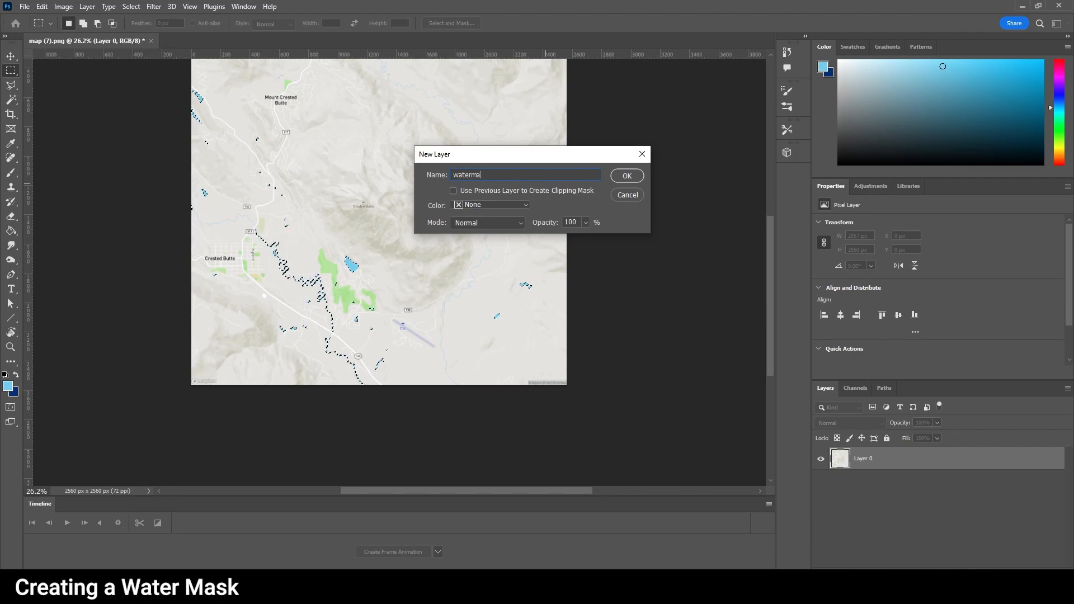
pyautogui.click(627, 175)
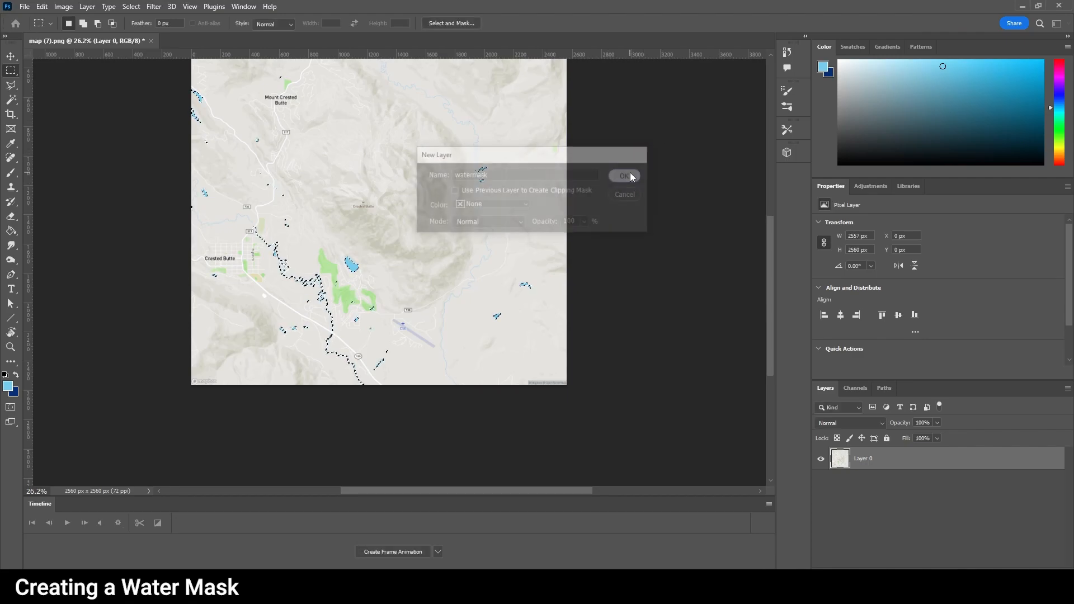
pyautogui.click(273, 103)
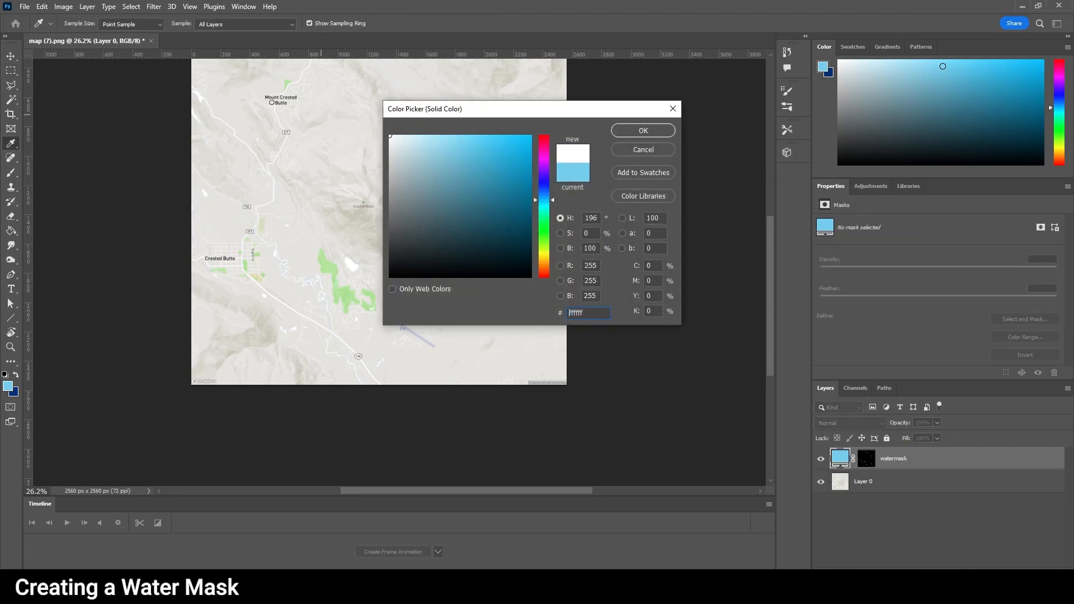
pyautogui.click(629, 132)
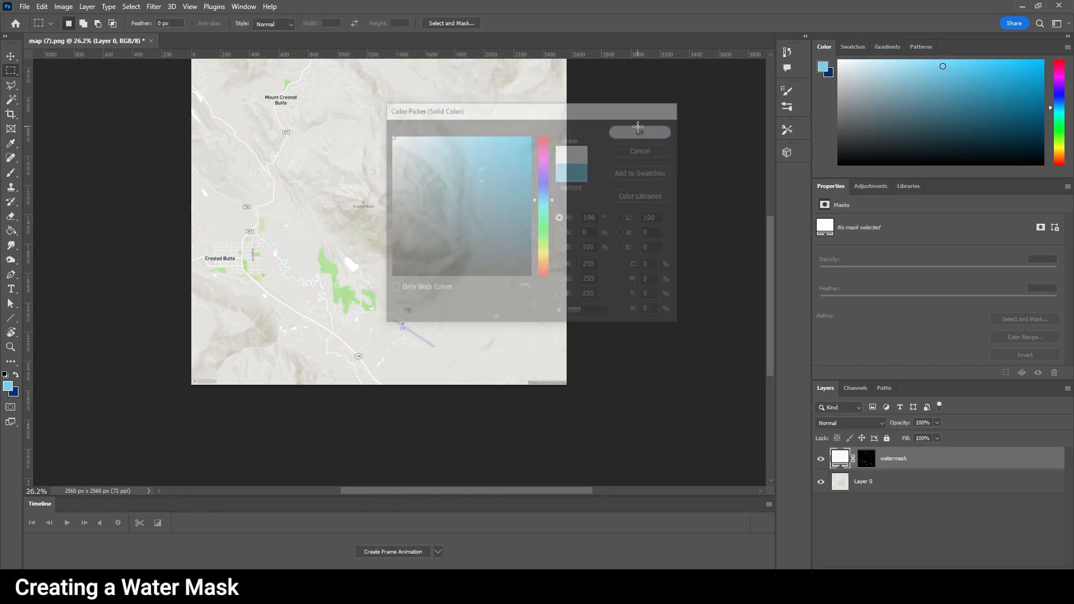
# - Add a new layer between the watermask layer and the map, and fill it with black (000000)
pyautogui.click(927, 491)
pyautogui.hotkey('ctrl', 'shift', 'alt', 'n')
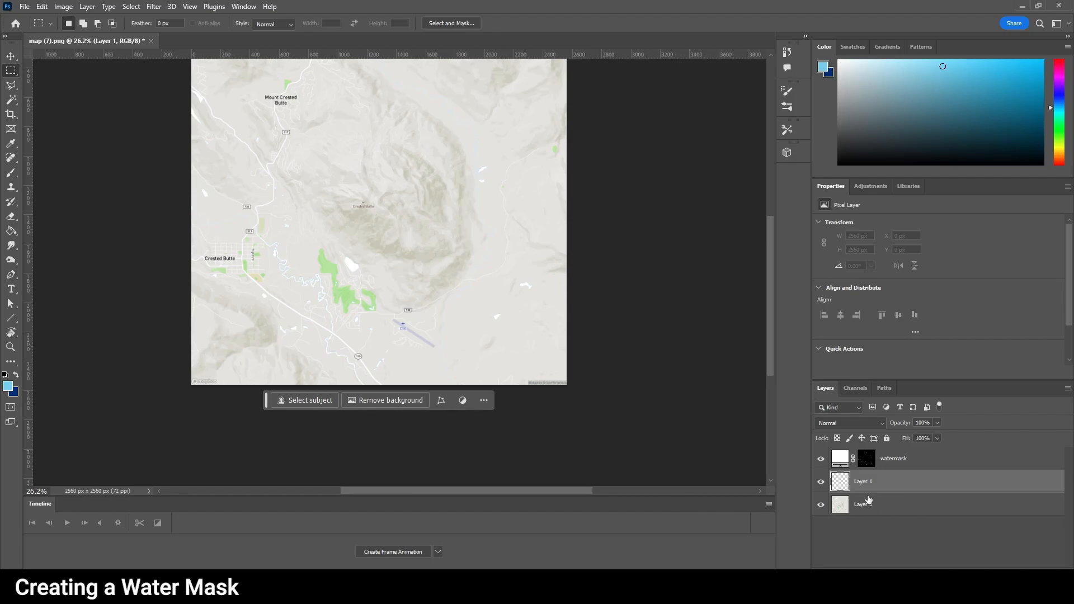
pyautogui.click(9, 386)
pyautogui.write('000000')
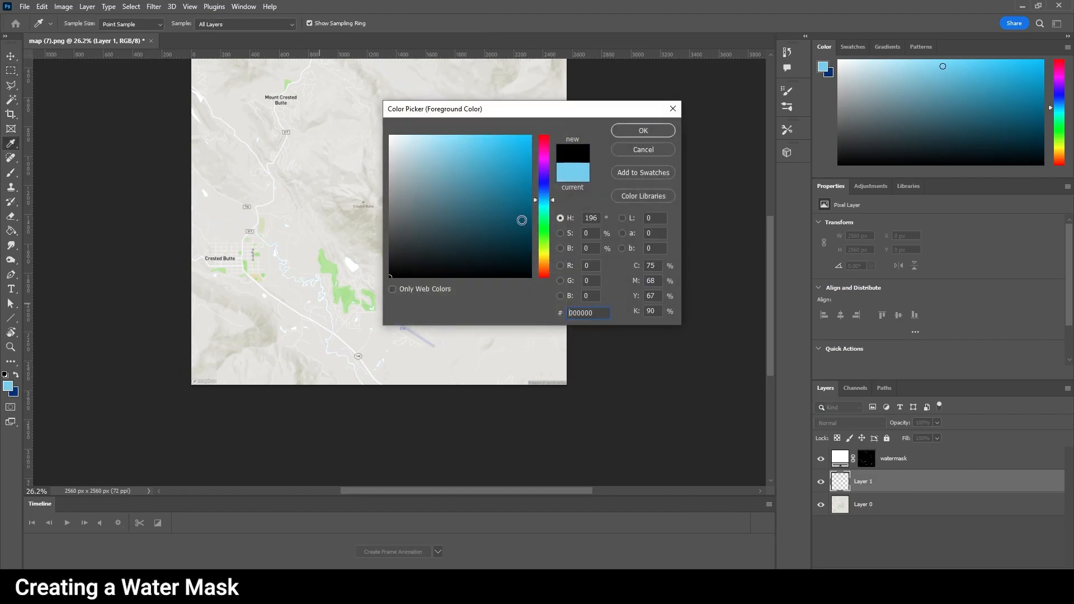
pyautogui.click(626, 130)
pyautogui.press('g')
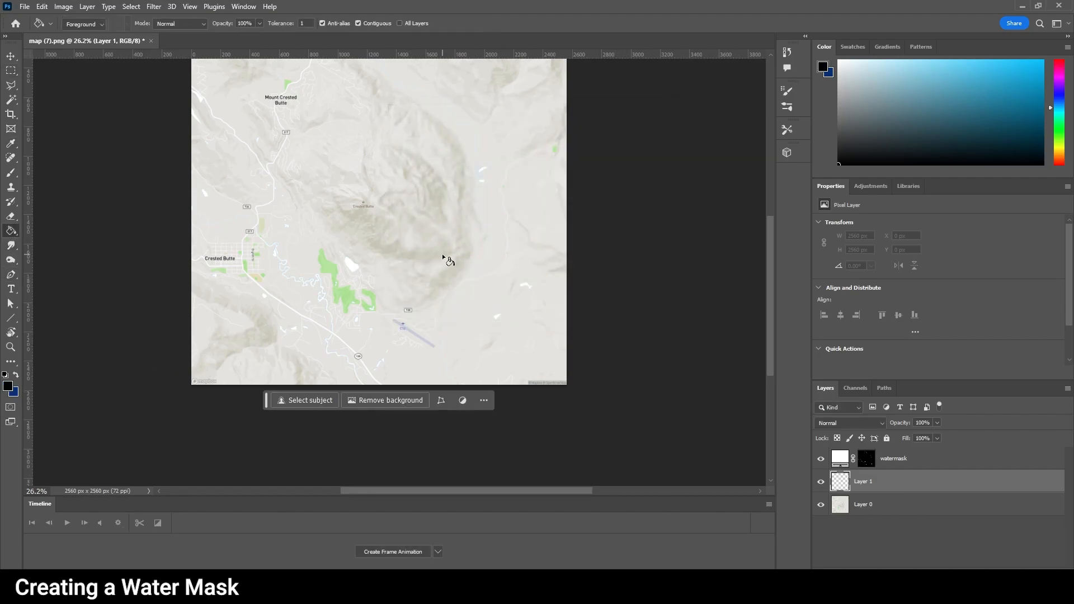
pyautogui.click(436, 266)
# - Examine the black-and-white water mask for river and lake coverage and for faint road traces
pyautogui.scroll(4, 385, 285)
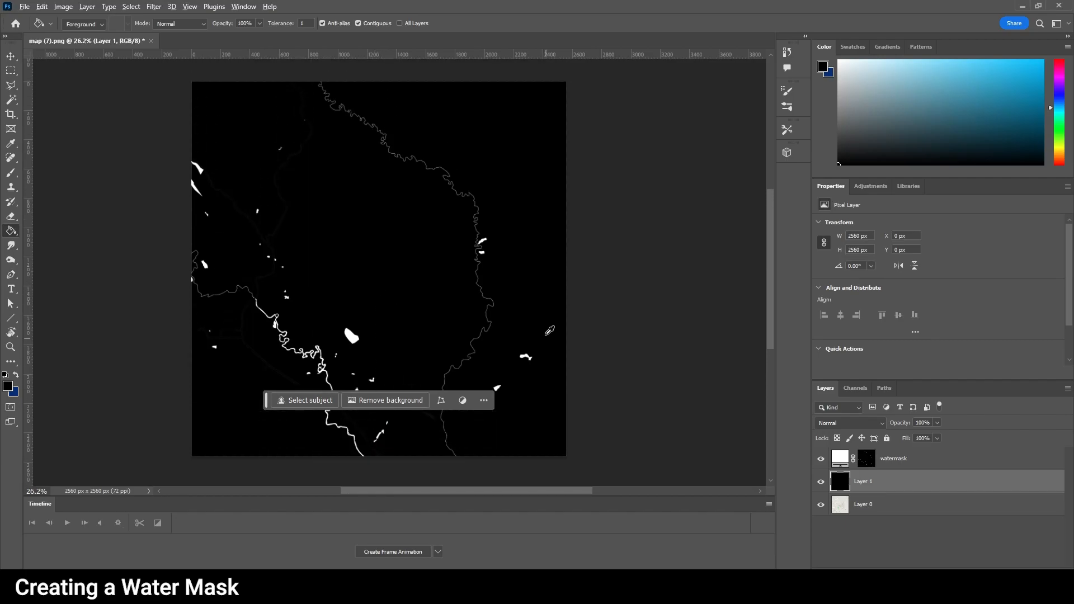
pyautogui.keyDown('alt'); pyautogui.scroll(5, 531, 321); pyautogui.keyUp('alt')
pyautogui.keyDown('alt'); pyautogui.scroll(7, 455, 253); pyautogui.keyUp('alt')
pyautogui.keyDown('alt'); pyautogui.scroll(-14, 454, 254); pyautogui.keyUp('alt')
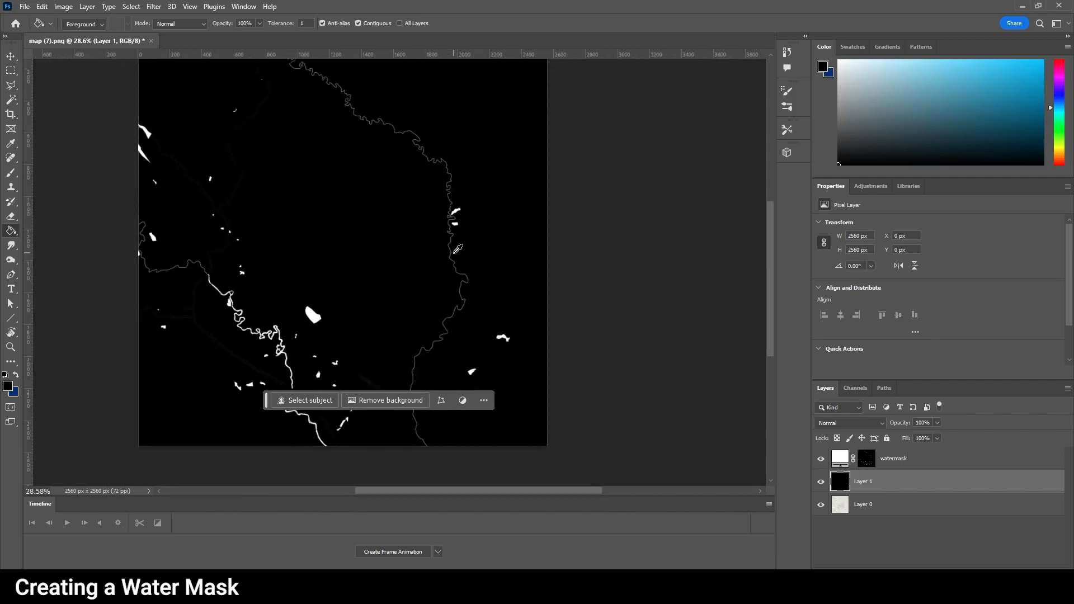
pyautogui.keyDown('alt'); pyautogui.scroll(4, 150, 282); pyautogui.keyUp('alt')
pyautogui.keyDown('alt'); pyautogui.scroll(3, 153, 278); pyautogui.keyUp('alt')
pyautogui.keyDown('alt'); pyautogui.scroll(-2, 274, 268); pyautogui.keyUp('alt')
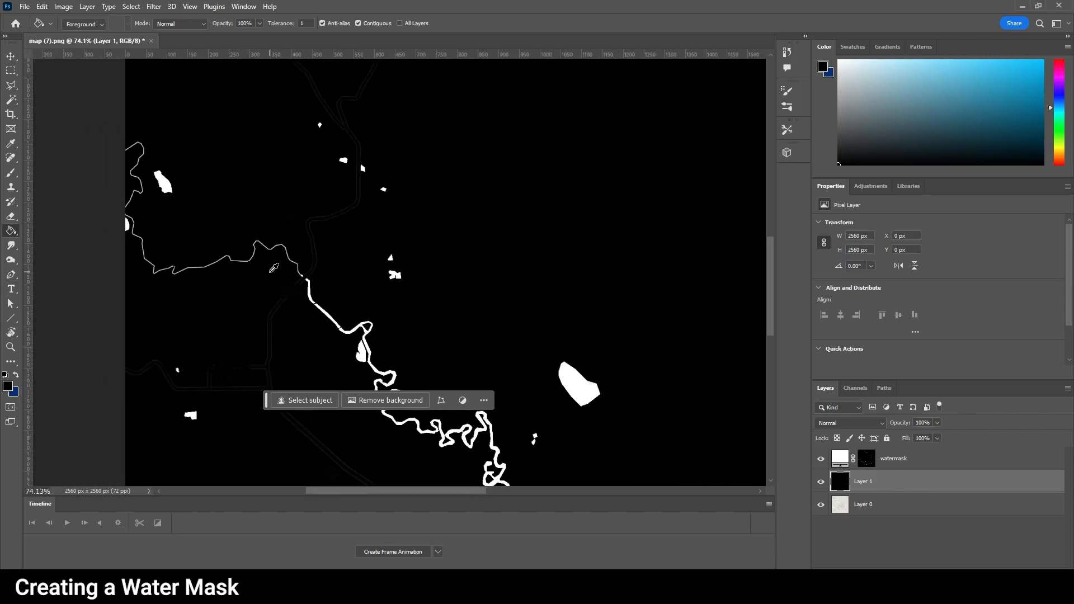
pyautogui.keyDown('alt'); pyautogui.scroll(-2, 274, 269); pyautogui.keyUp('alt')
pyautogui.scroll(-3, 277, 274)
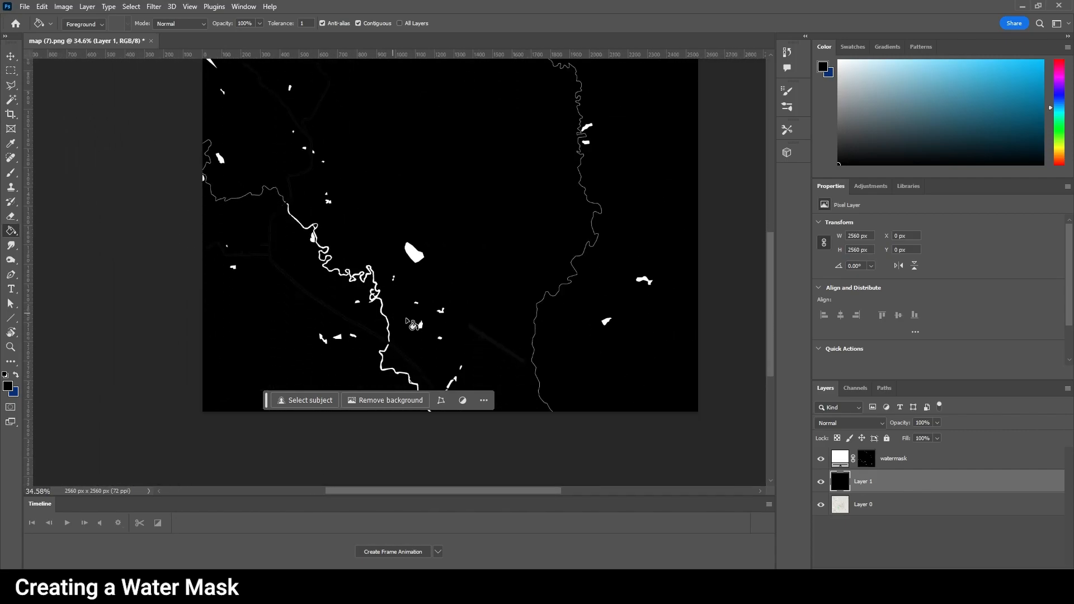
pyautogui.keyDown('alt'); pyautogui.scroll(9, 385, 323); pyautogui.keyUp('alt')
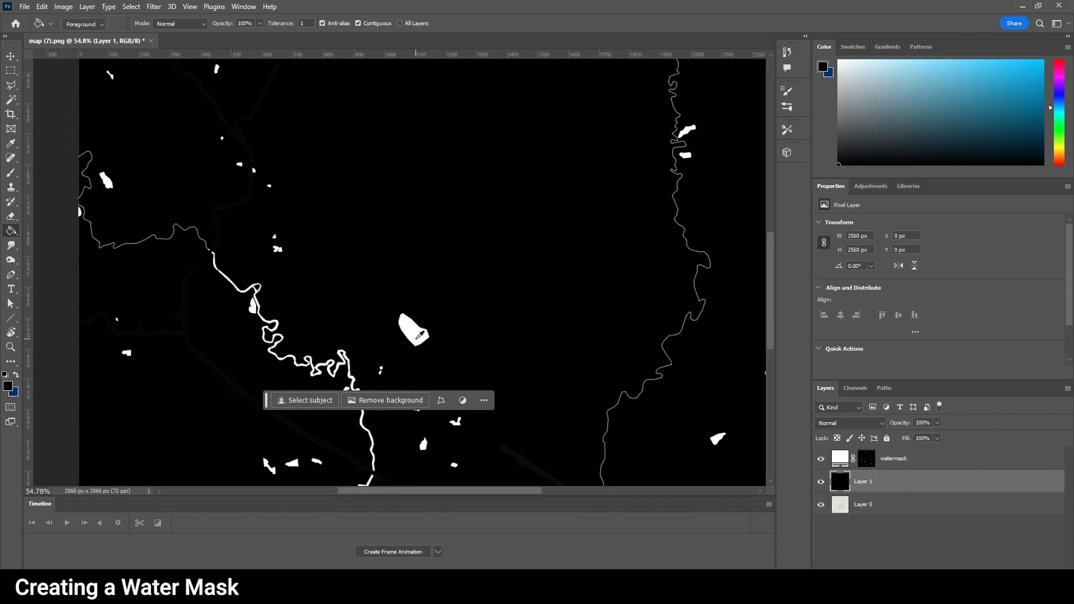
pyautogui.keyDown('alt'); pyautogui.scroll(-3, 421, 335); pyautogui.keyUp('alt')
pyautogui.scroll(-1, 420, 336)
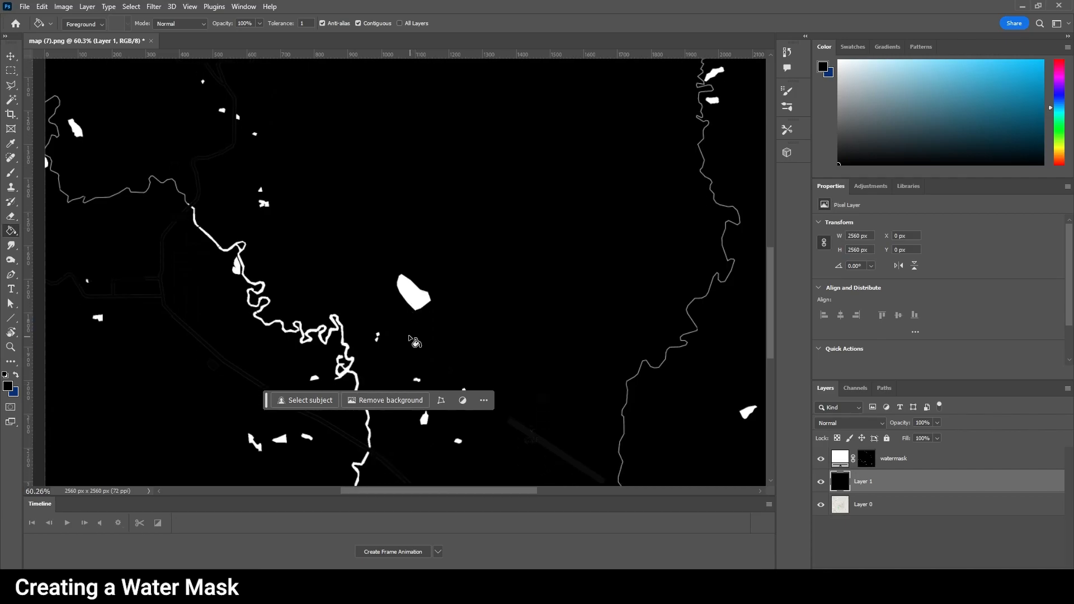
pyautogui.keyDown('alt'); pyautogui.scroll(-4, 414, 318); pyautogui.keyUp('alt')
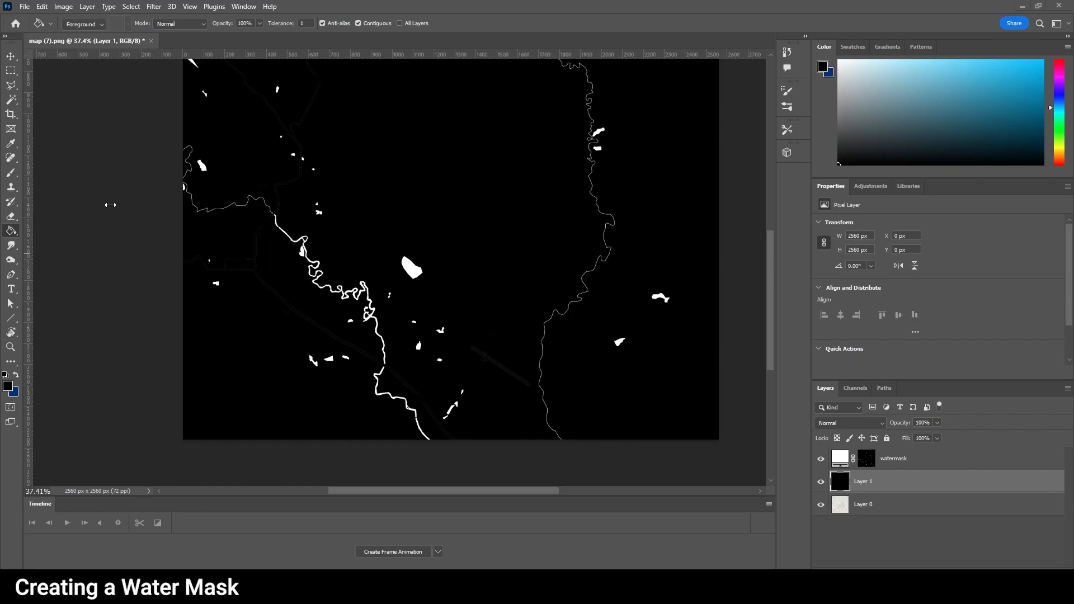
pyautogui.scroll(1, 191, 182)
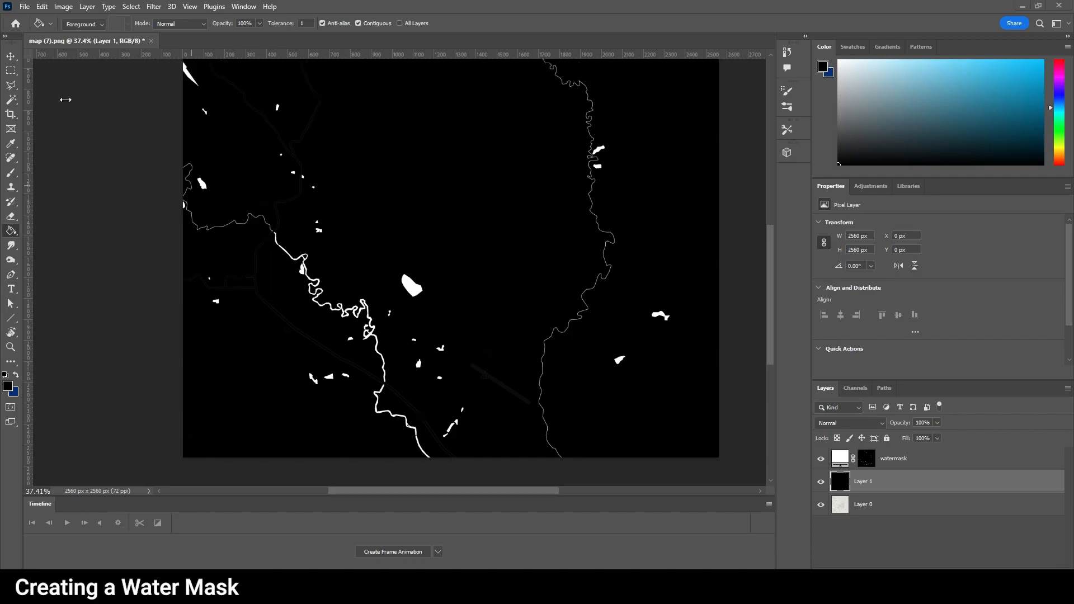
# - Export the black-and-white mask as the PNG file Watermask in the skydark_exports folder, replacing the existing file
pyautogui.click(23, 8)
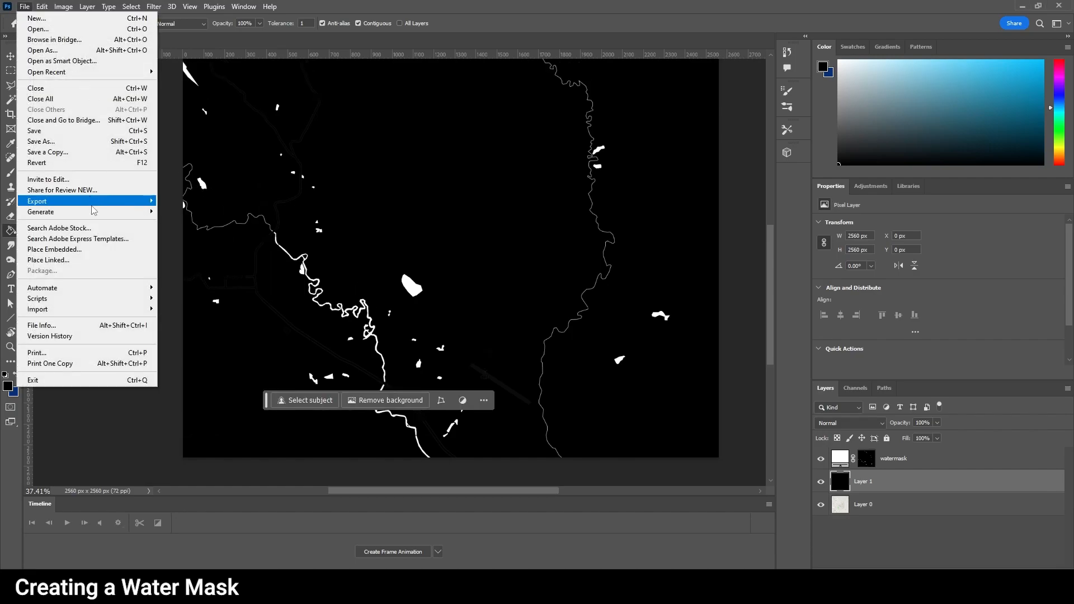
pyautogui.moveTo(94, 201)
pyautogui.click(190, 201)
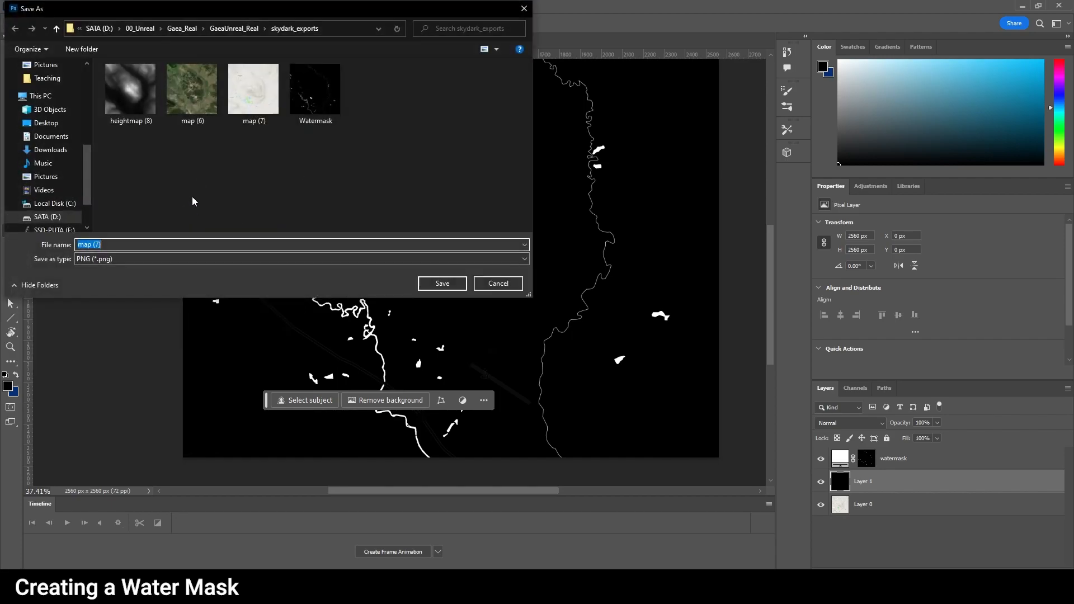
pyautogui.click(317, 88)
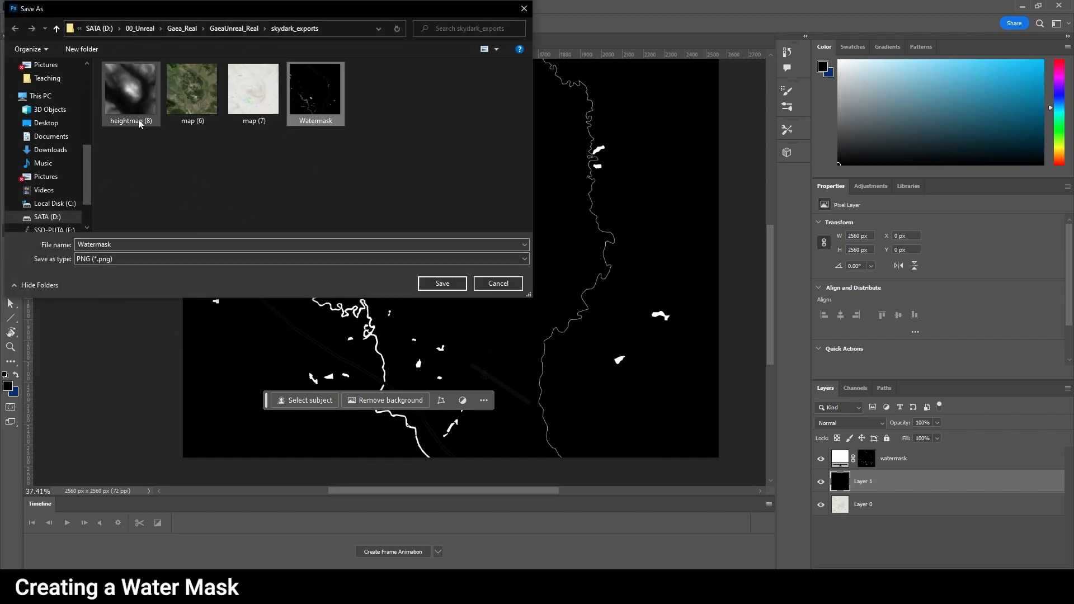
pyautogui.click(112, 244)
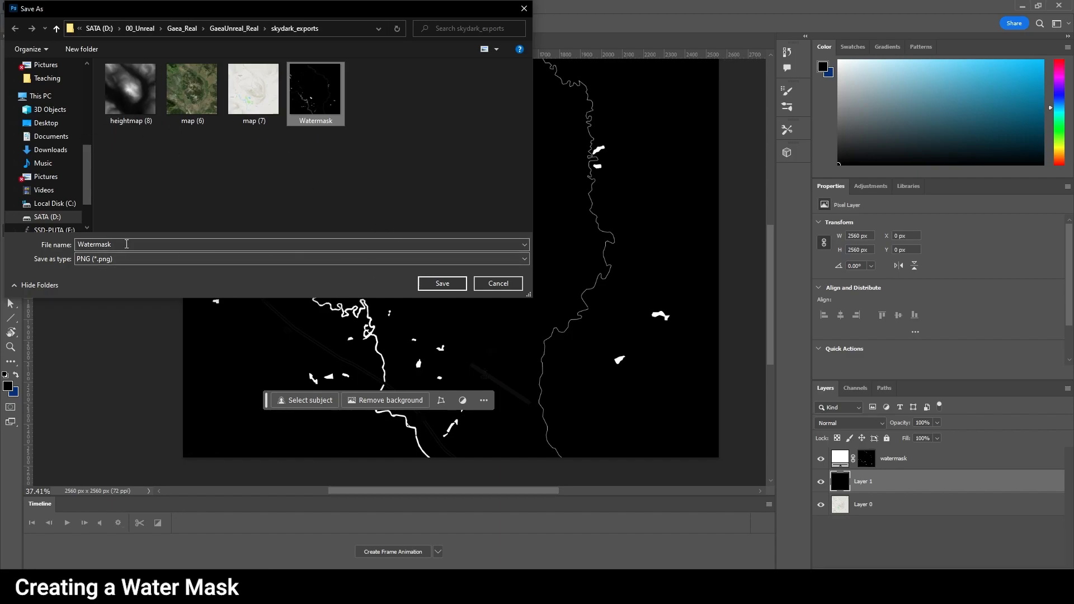
pyautogui.click(440, 283)
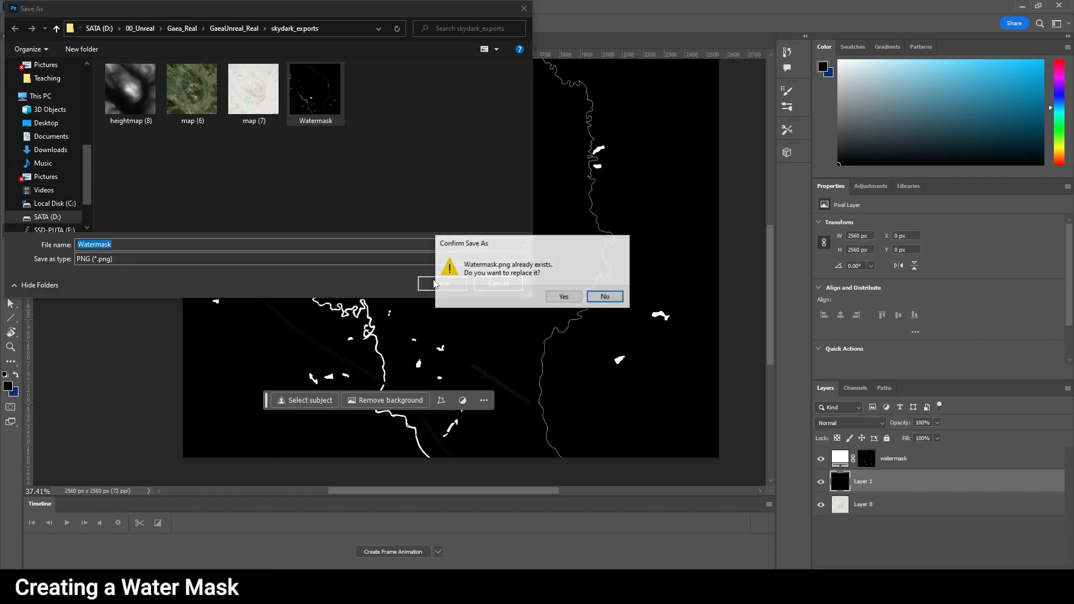
pyautogui.click(553, 296)
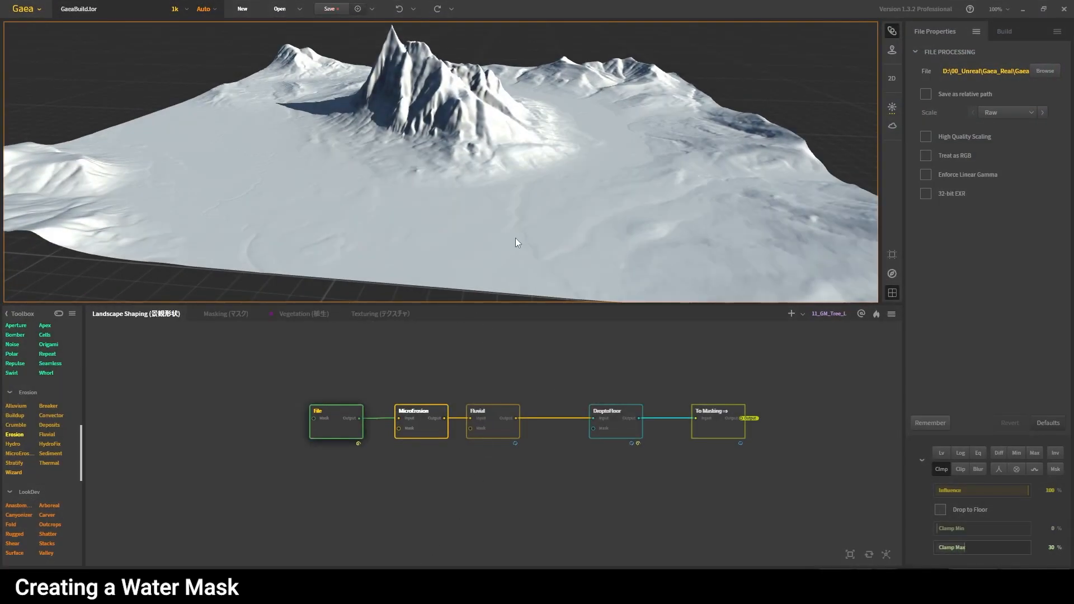
# - Switch to Gaea, duplicate the File node, place the copy below the original, and load Watermask.png into it
pyautogui.click(334, 424)
pyautogui.press('p')
pyautogui.click(369, 465)
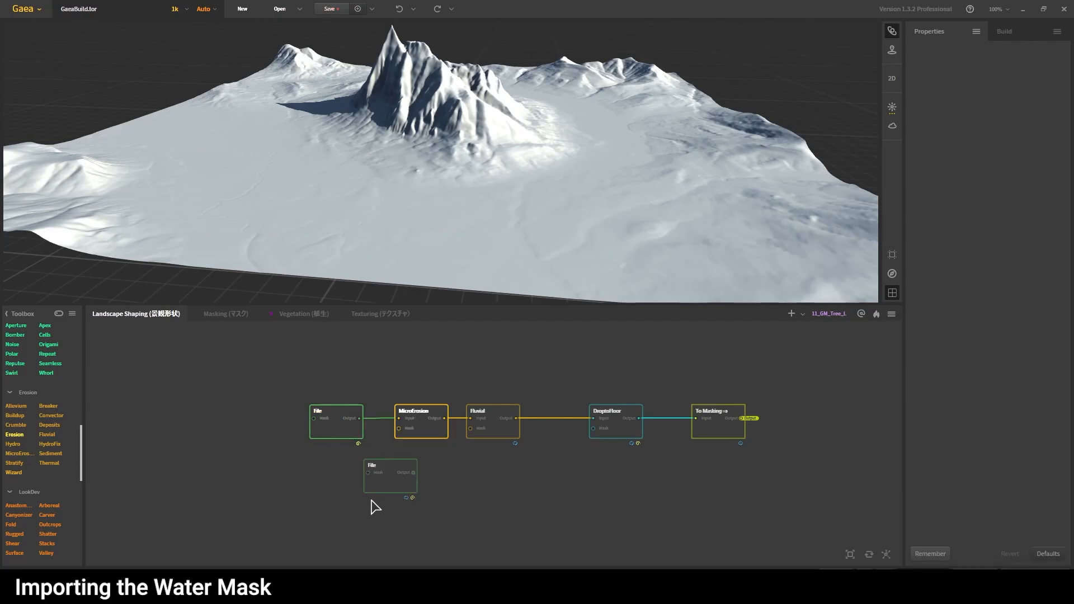
pyautogui.moveTo(353, 487); pyautogui.dragTo(340, 490)
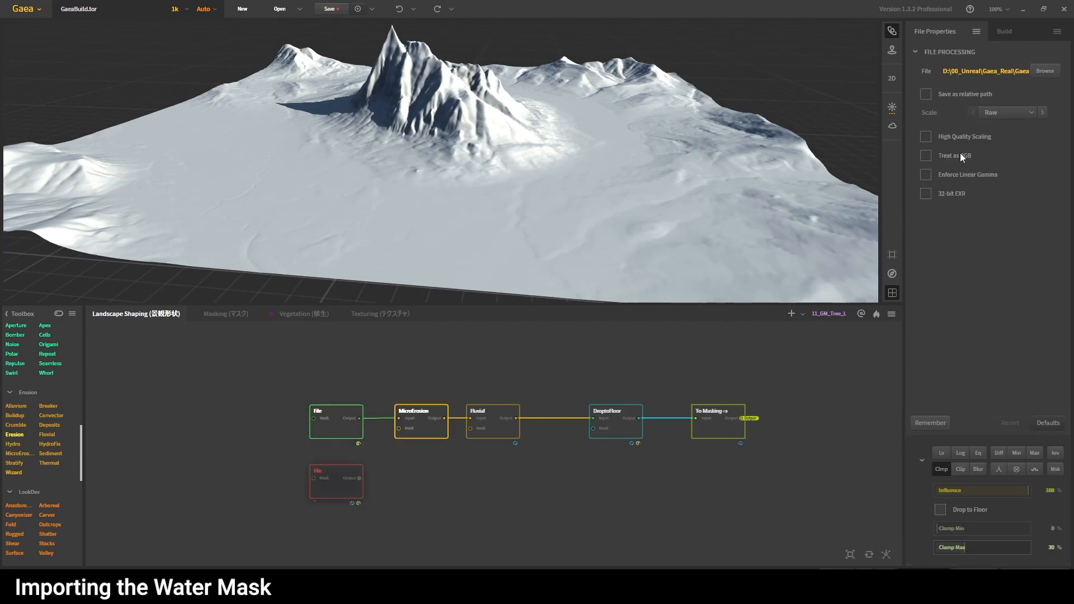
pyautogui.click(1045, 71)
pyautogui.click(316, 90)
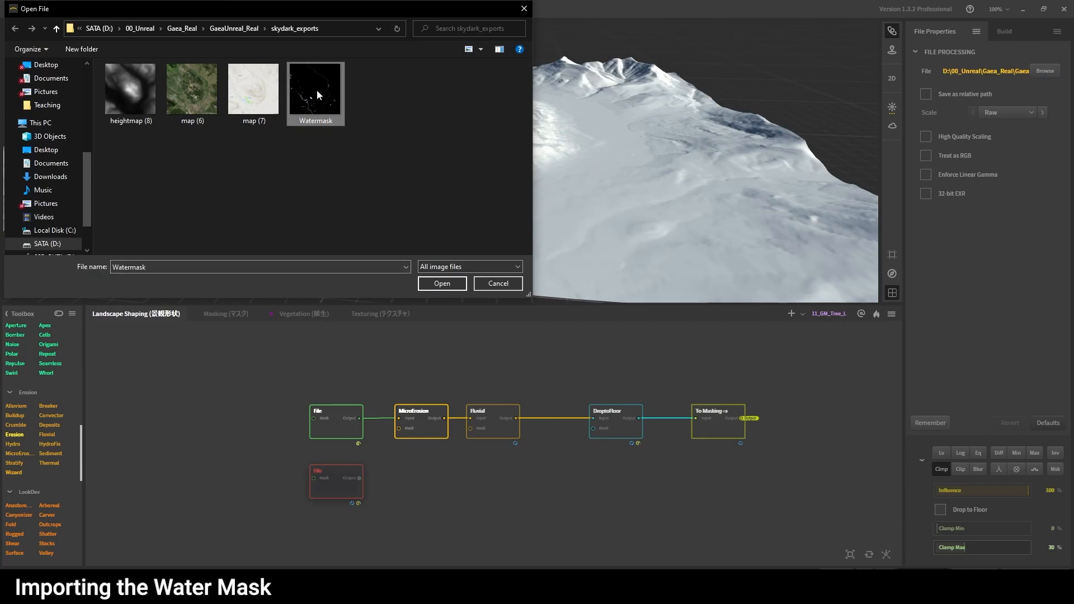
pyautogui.click(460, 289)
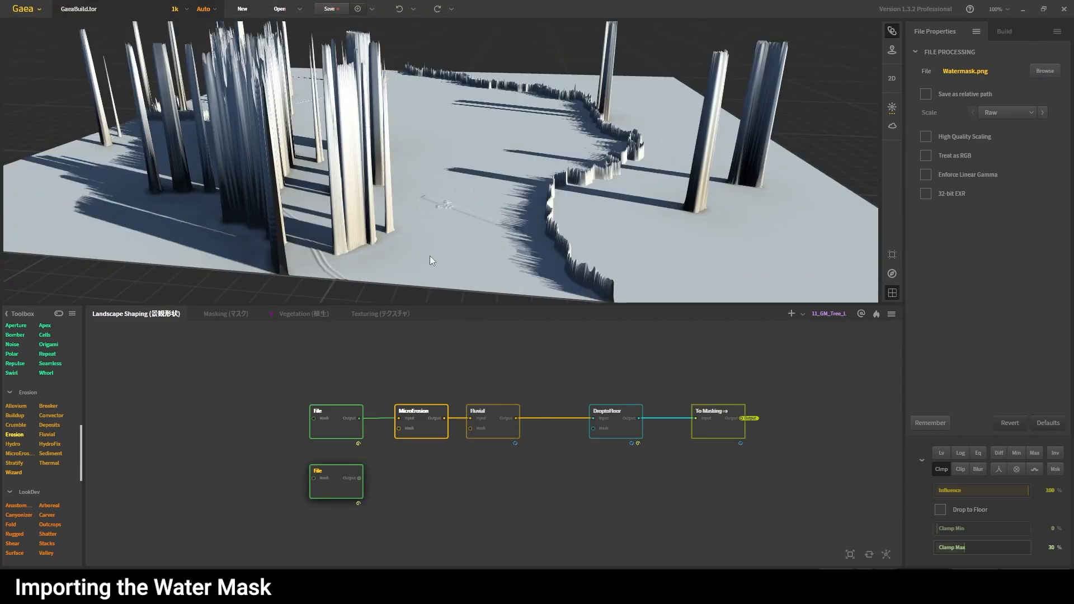
pyautogui.scroll(-5, 411, 260)
pyautogui.scroll(4, 415, 254)
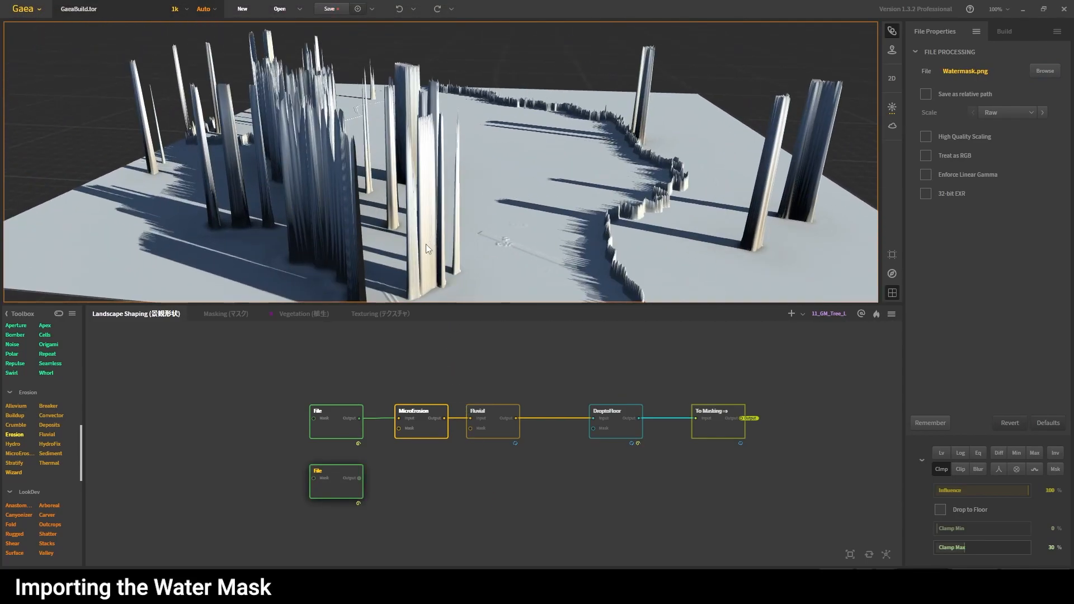
pyautogui.scroll(-2, 424, 245)
# - Turn off Clamp on the water mask File node, and apply auto level (Lv) and a very slight blur
pyautogui.click(336, 475)
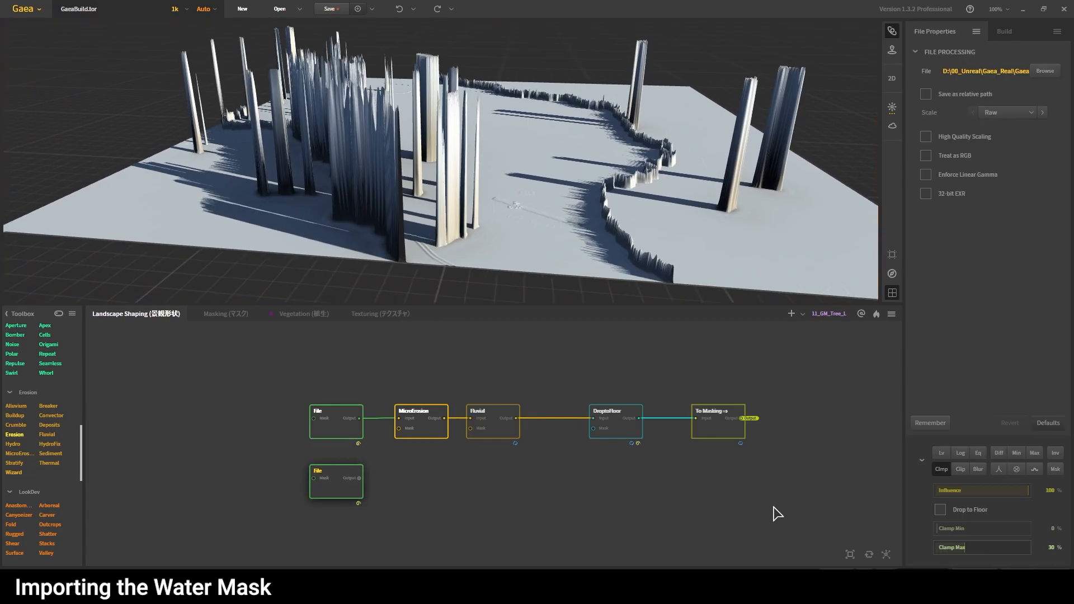
pyautogui.click(941, 469)
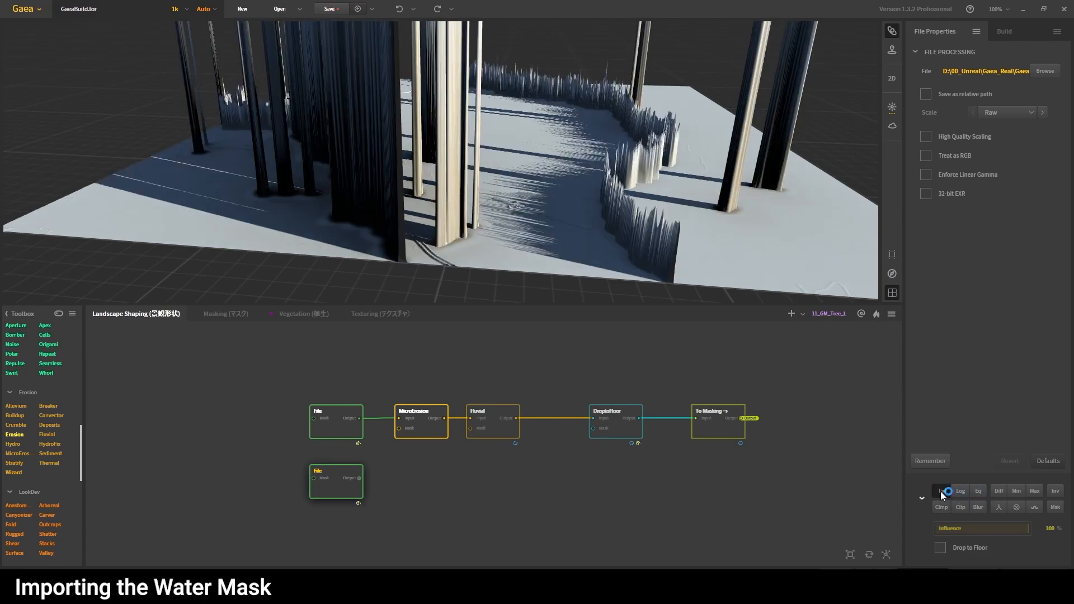
pyautogui.click(978, 507)
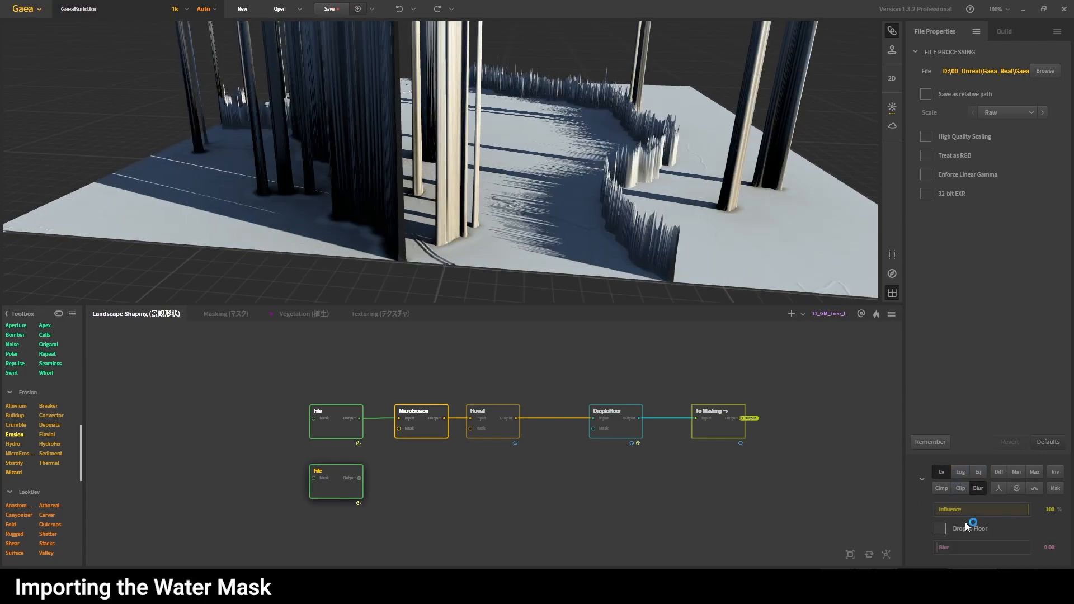
pyautogui.click(1054, 549)
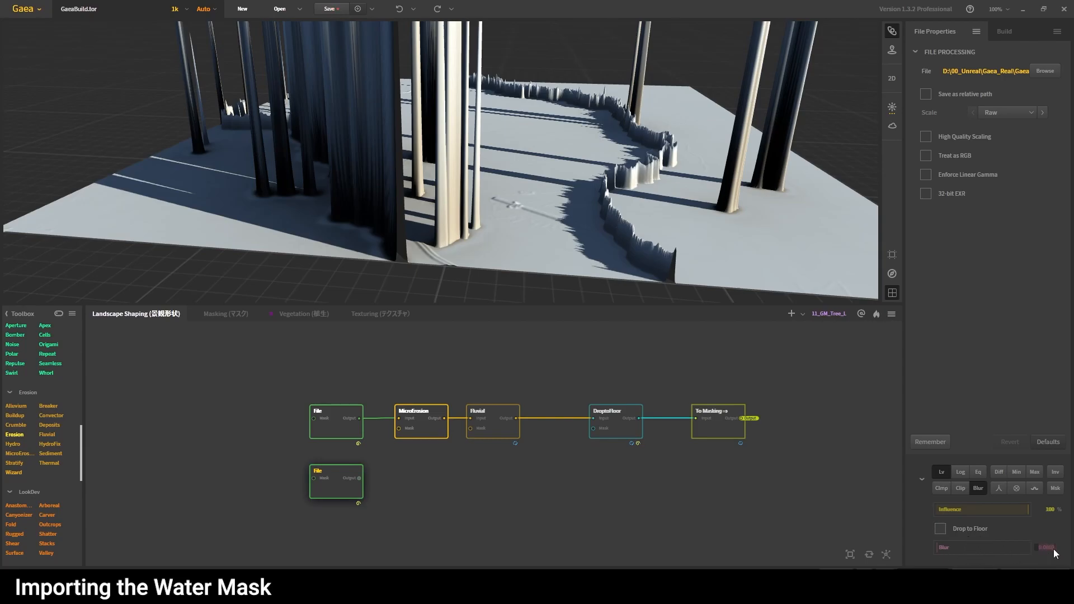
pyautogui.press('BackSpace')
pyautogui.press('Return')
# - Add a Combine node and connect the height map File to Input and the water mask File to Input2
pyautogui.click(683, 522)
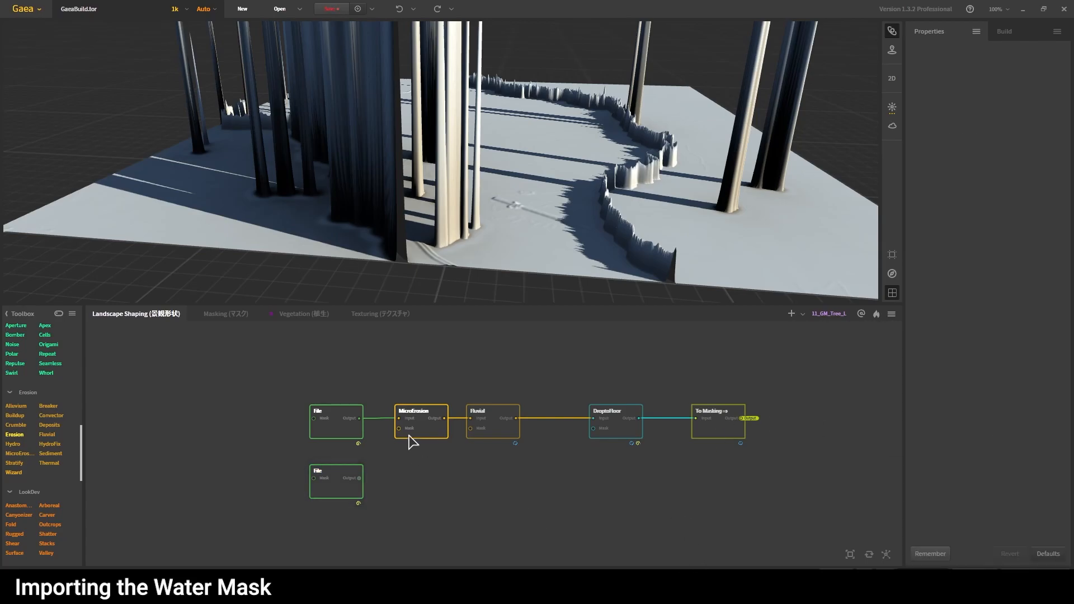
pyautogui.click(335, 416)
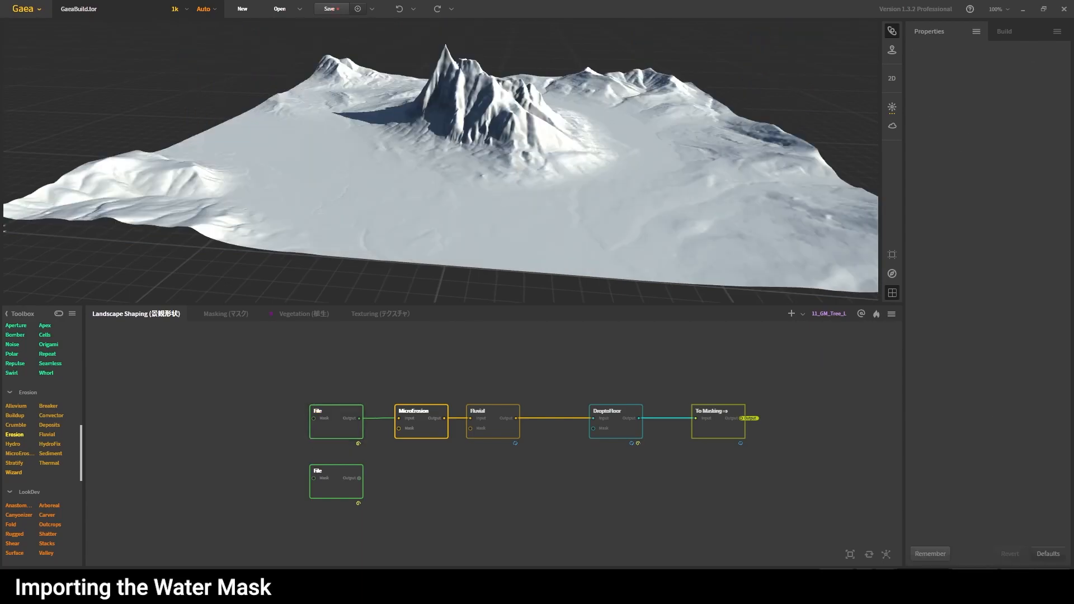
pyautogui.rightClick(447, 471)
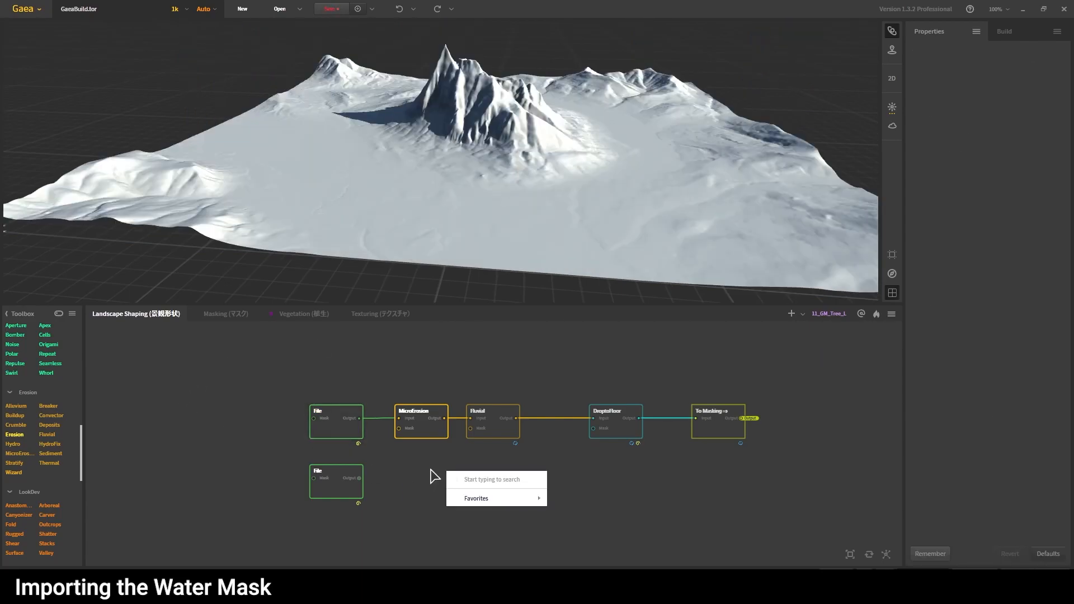
pyautogui.write('com')
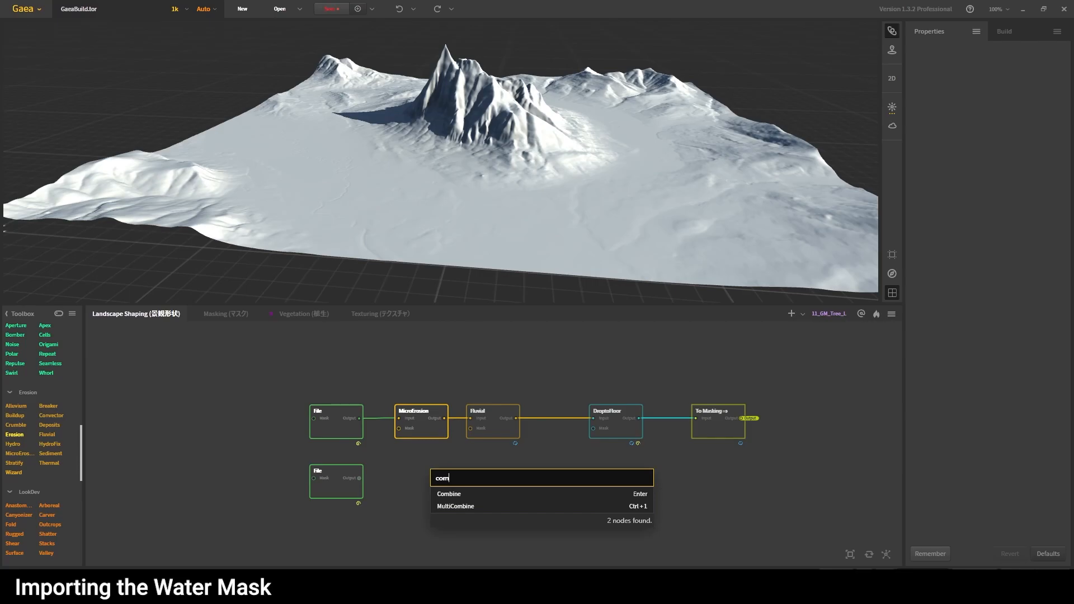
pyautogui.press('Return')
pyautogui.moveTo(359, 418); pyautogui.dragTo(423, 481)
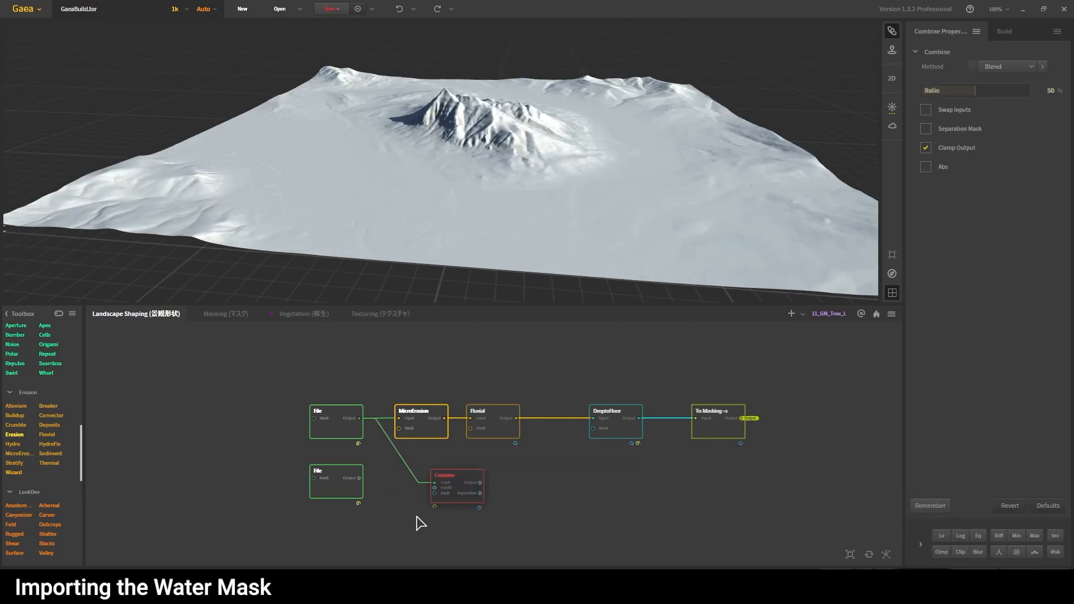
pyautogui.rightClick(539, 484)
pyautogui.click(521, 468)
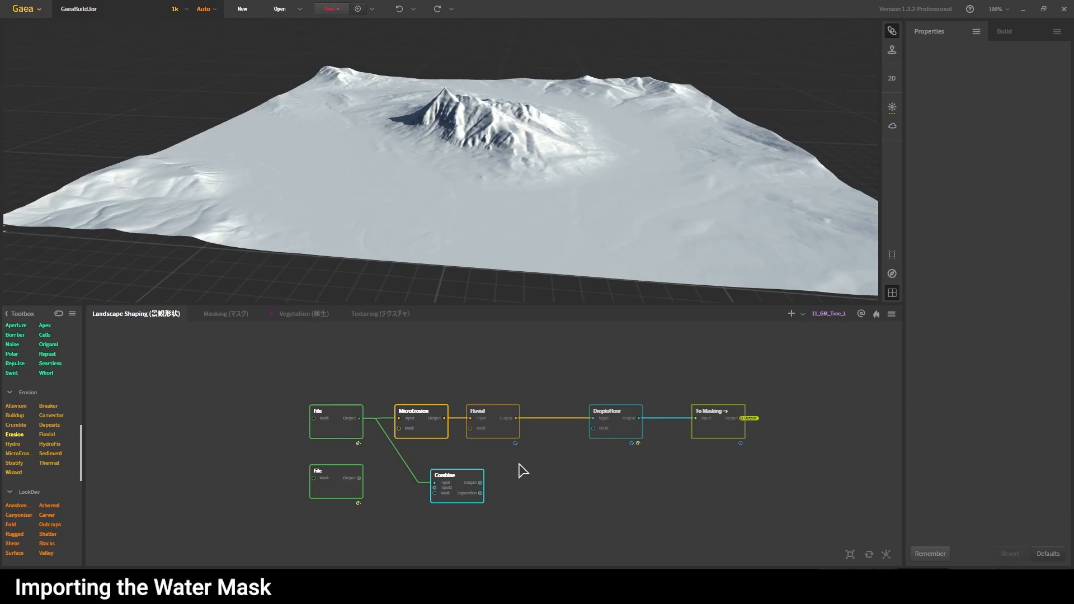
pyautogui.scroll(3, 501, 454)
pyautogui.moveTo(325, 442); pyautogui.dragTo(433, 455)
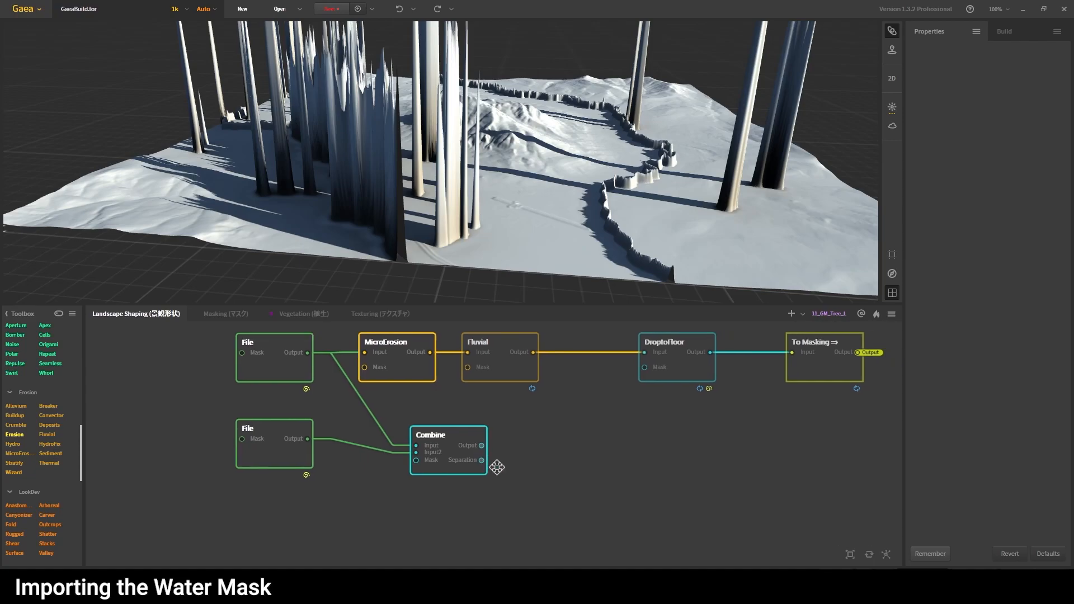
# - Set the Combine node's method to Subtract
pyautogui.click(463, 448)
pyautogui.click(1006, 67)
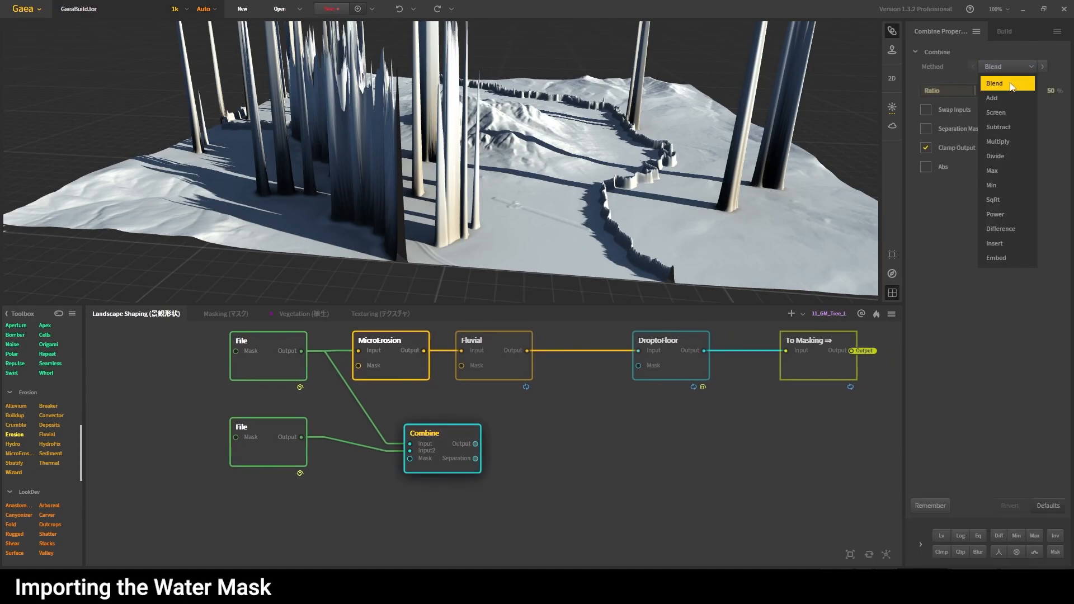
pyautogui.click(1017, 129)
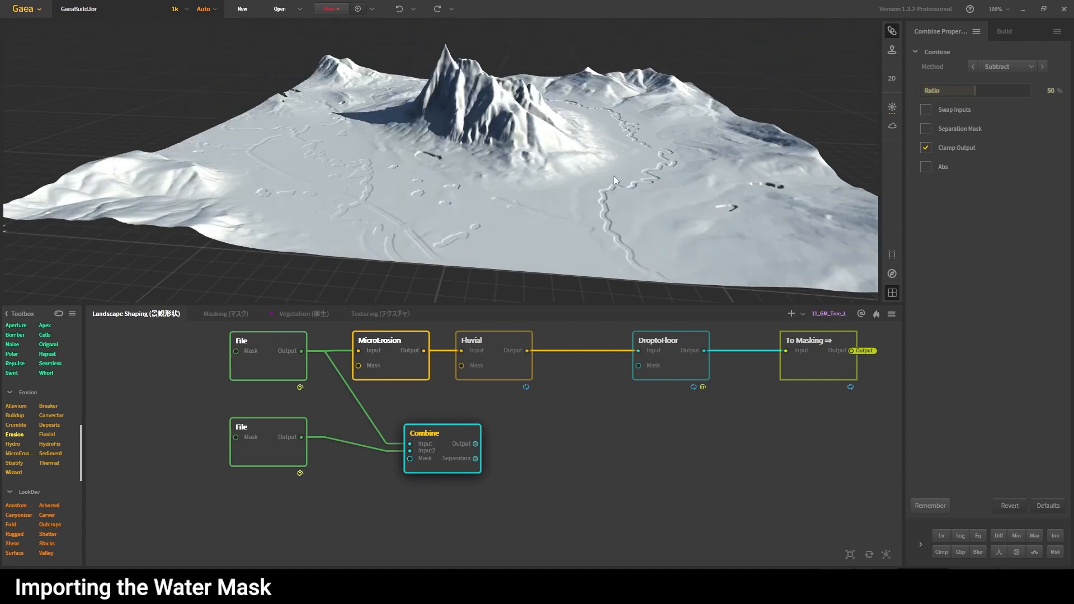
# - Set the Combine ratio to 6% for shallower water channels, and route the Combine output into the MicroErosion node
pyautogui.moveTo(542, 189); pyautogui.dragTo(712, 175)
pyautogui.scroll(3, 563, 175)
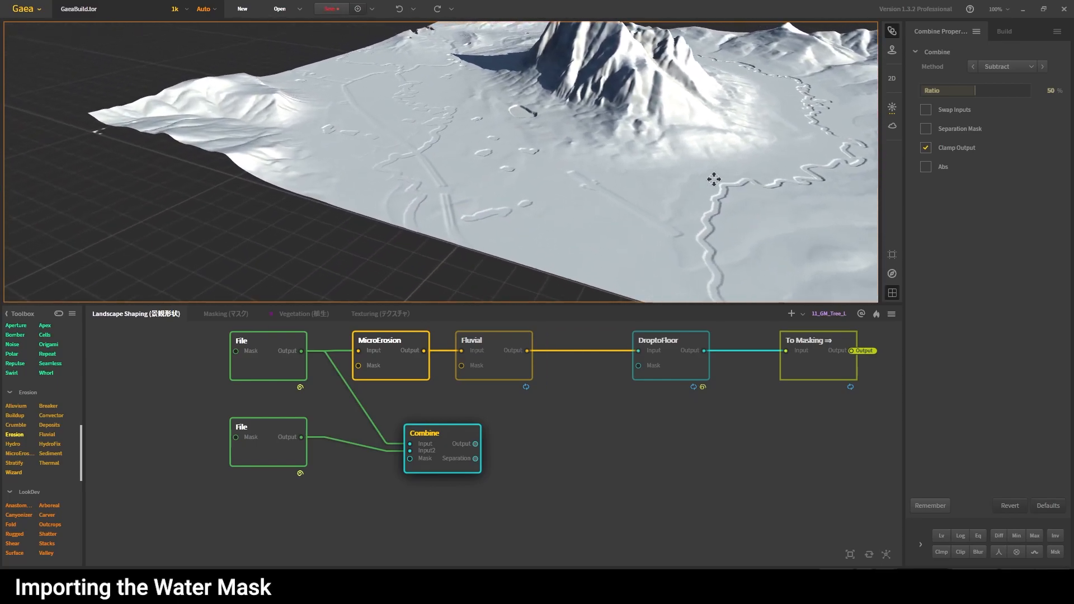
pyautogui.scroll(4, 504, 157)
pyautogui.scroll(-3, 503, 156)
pyautogui.moveTo(575, 181); pyautogui.dragTo(510, 187)
pyautogui.scroll(3, 510, 187)
pyautogui.scroll(-5, 510, 188)
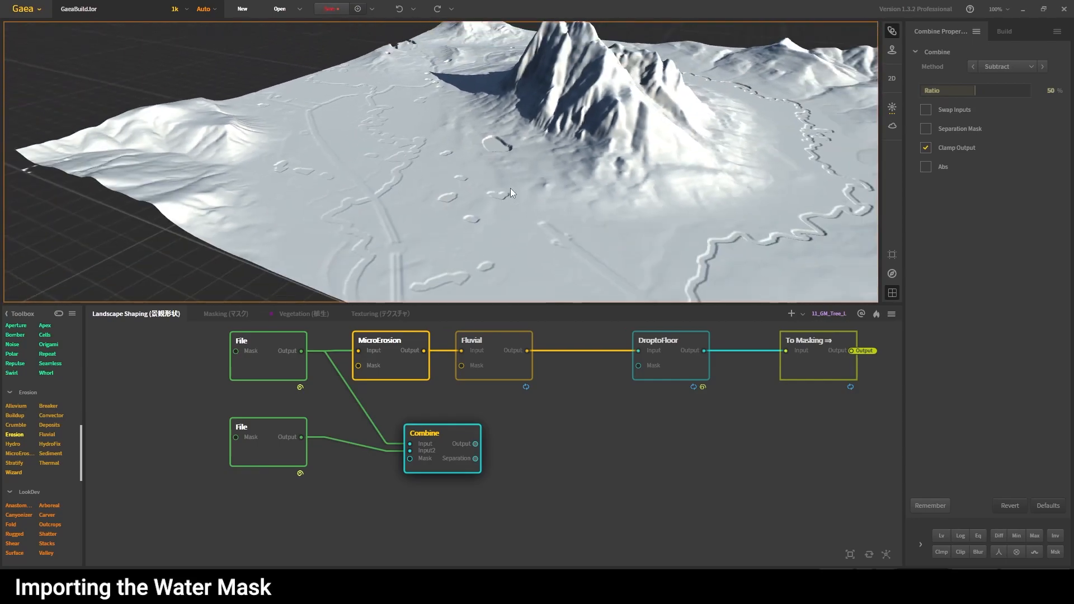
pyautogui.scroll(4, 502, 189)
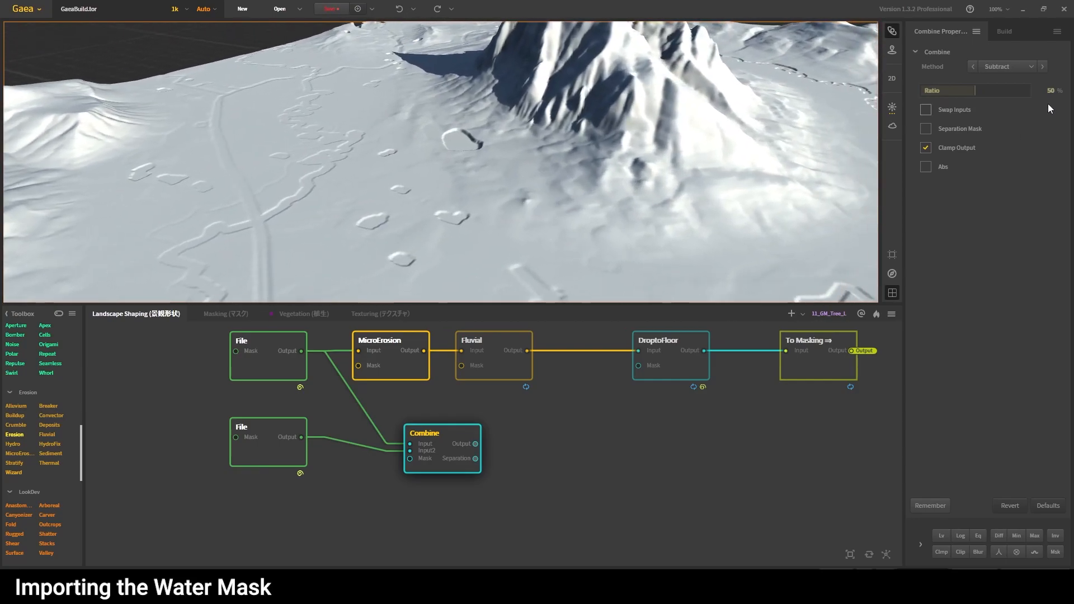
pyautogui.moveTo(979, 90); pyautogui.dragTo(931, 91)
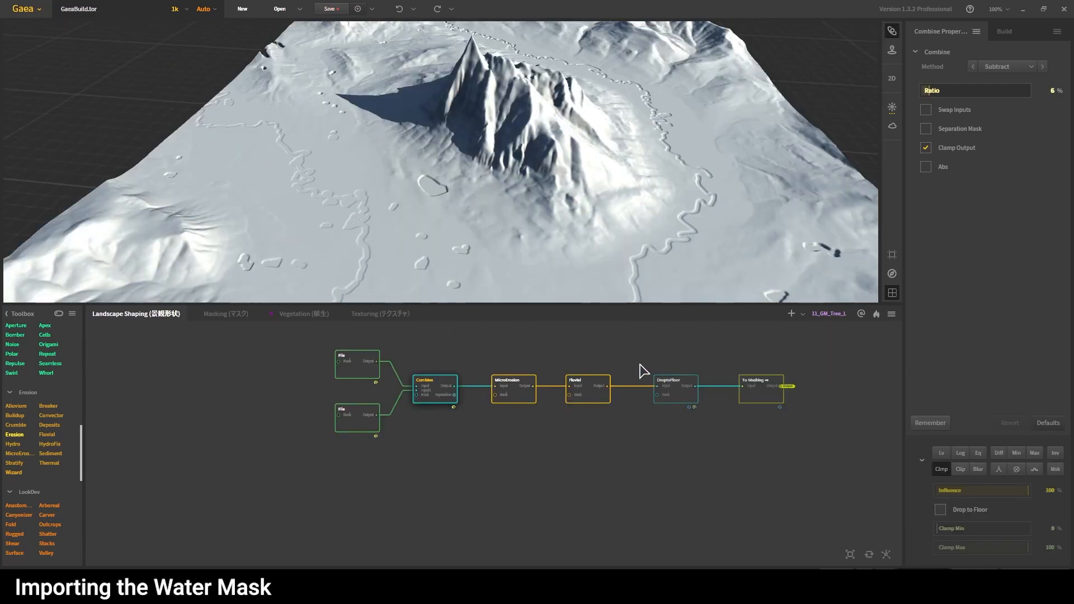
pyautogui.click(634, 446)
# - Compare the terrain produced by the Fluvial node with the terrain from the Combine node
pyautogui.click(583, 384)
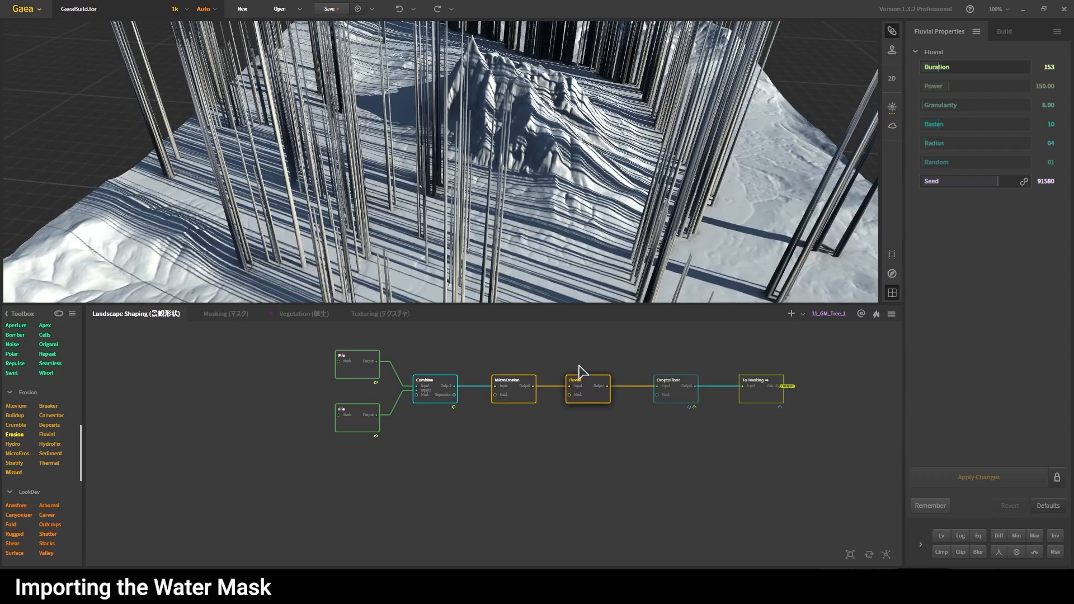
pyautogui.moveTo(692, 116); pyautogui.dragTo(618, 120)
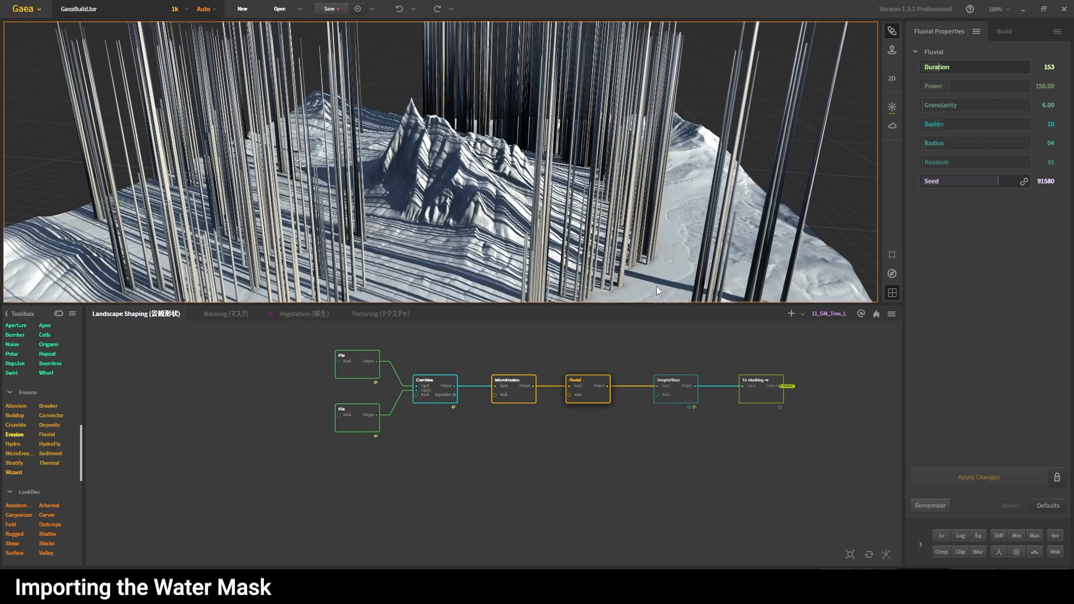
pyautogui.click(434, 387)
pyautogui.click(439, 433)
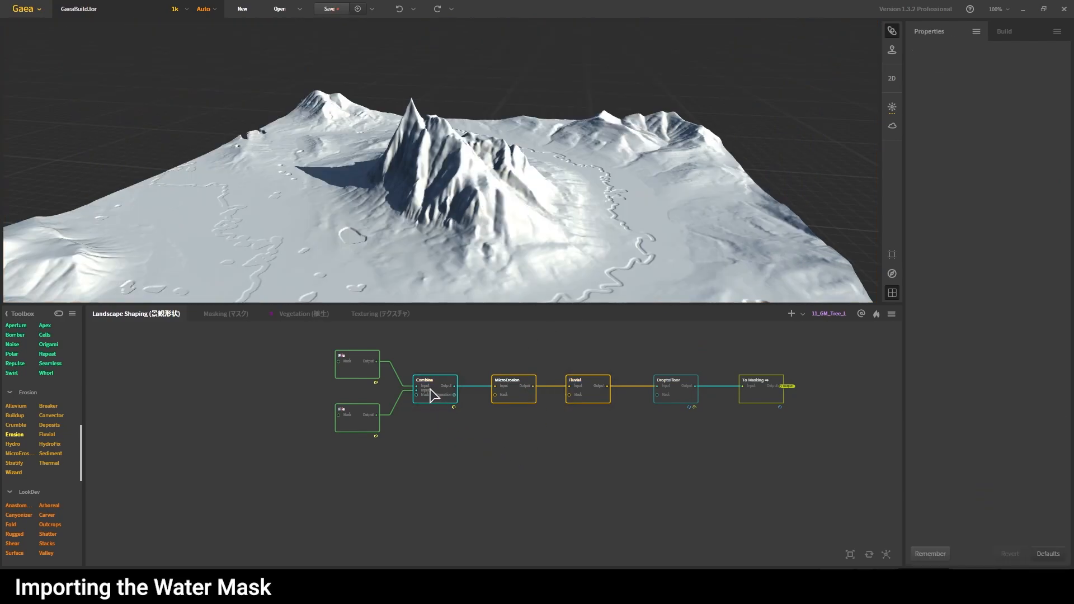
# - Set the Combine node's Clamp Min to 6% to raise the terrain floor
pyautogui.click(444, 396)
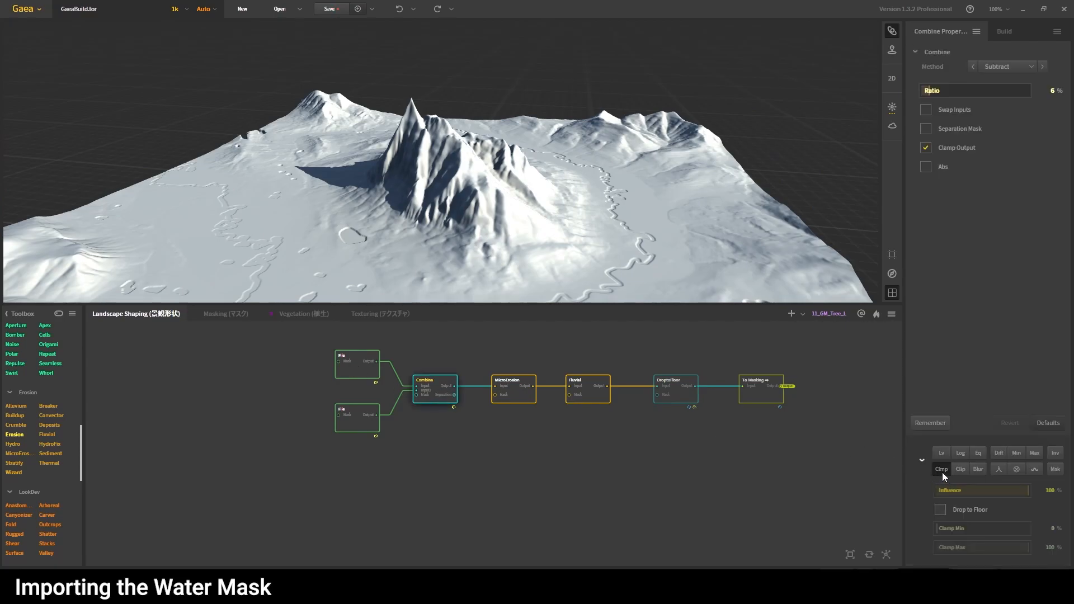
pyautogui.click(939, 528)
pyautogui.moveTo(941, 528); pyautogui.dragTo(943, 529)
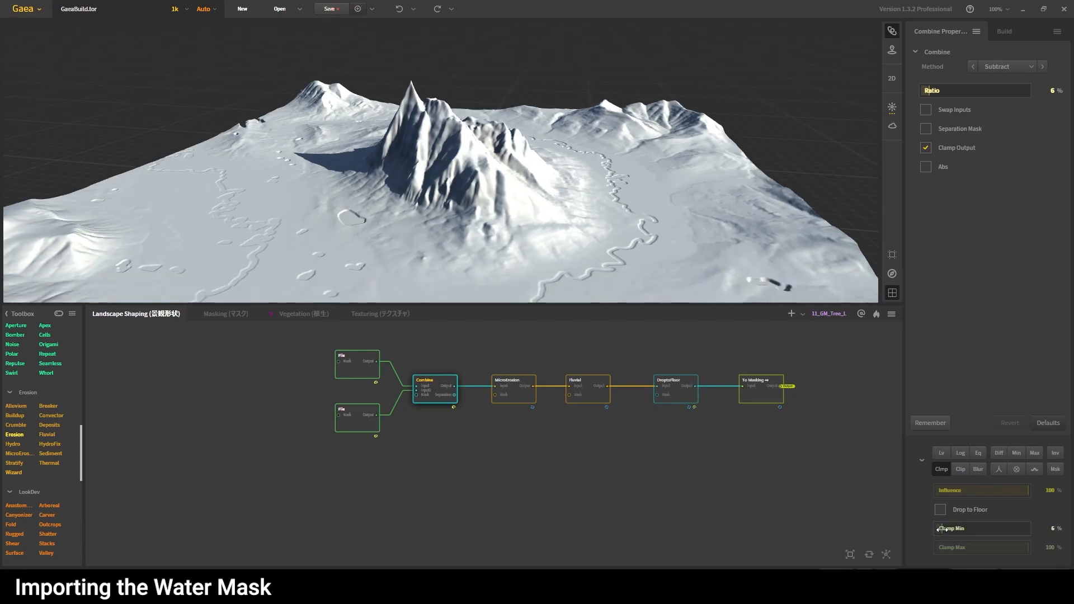
pyautogui.moveTo(680, 294); pyautogui.dragTo(641, 273)
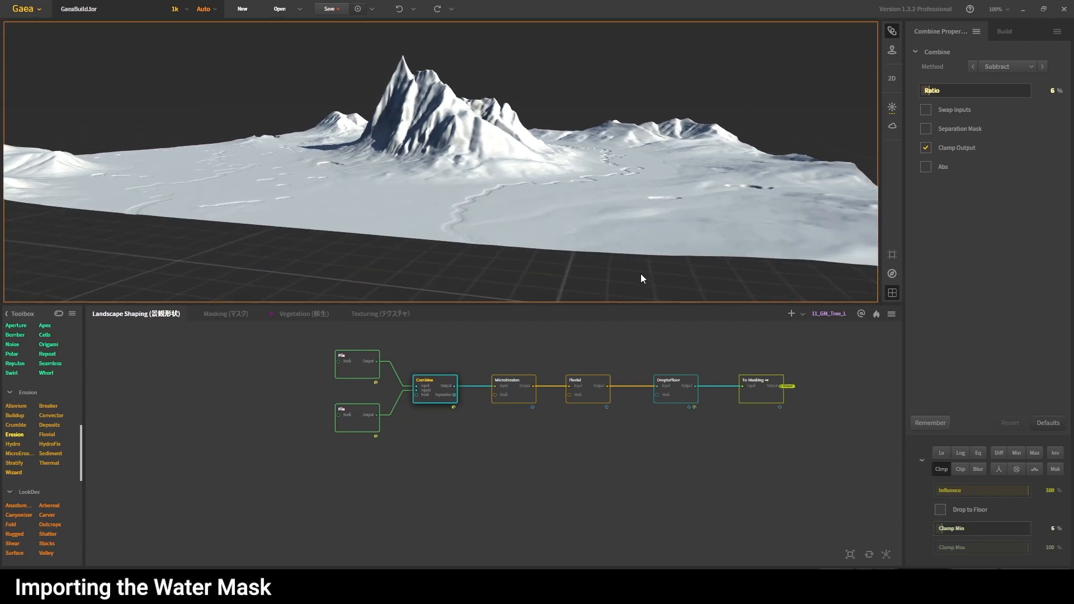
pyautogui.click(591, 422)
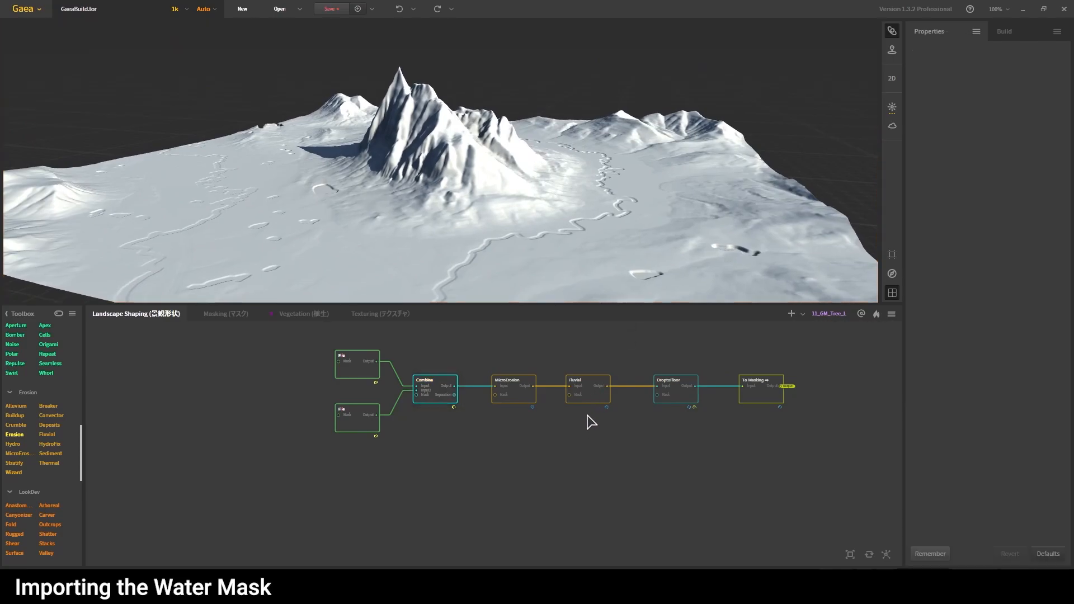
# - Inspect the shaped terrain up to the To Masking node, and preview the Large Rivers node in the Masking graph
pyautogui.click(587, 386)
pyautogui.moveTo(556, 233); pyautogui.dragTo(637, 198)
pyautogui.click(705, 454)
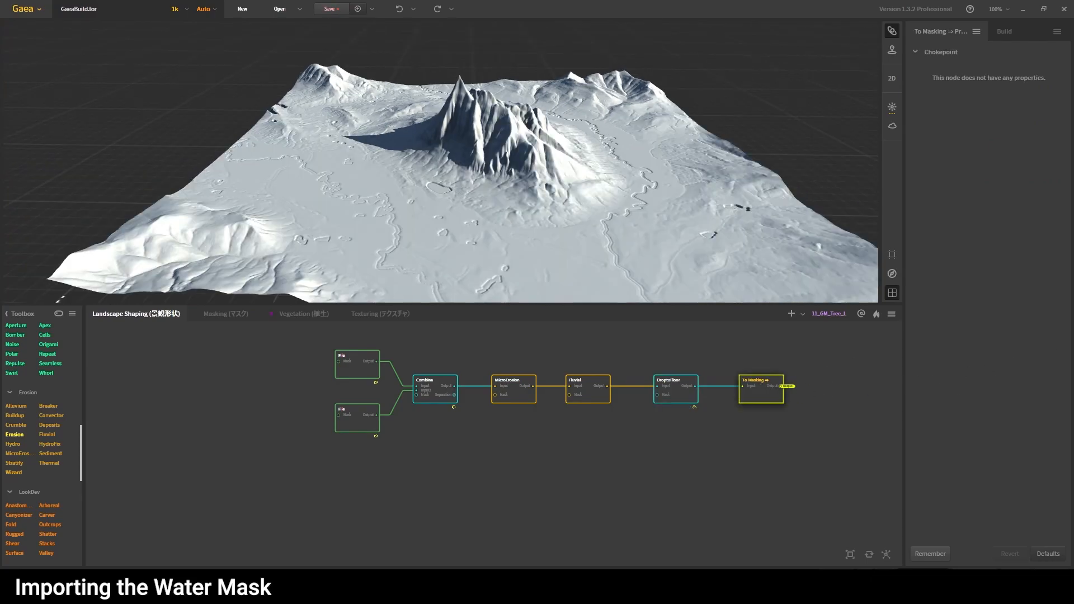
pyautogui.click(222, 315)
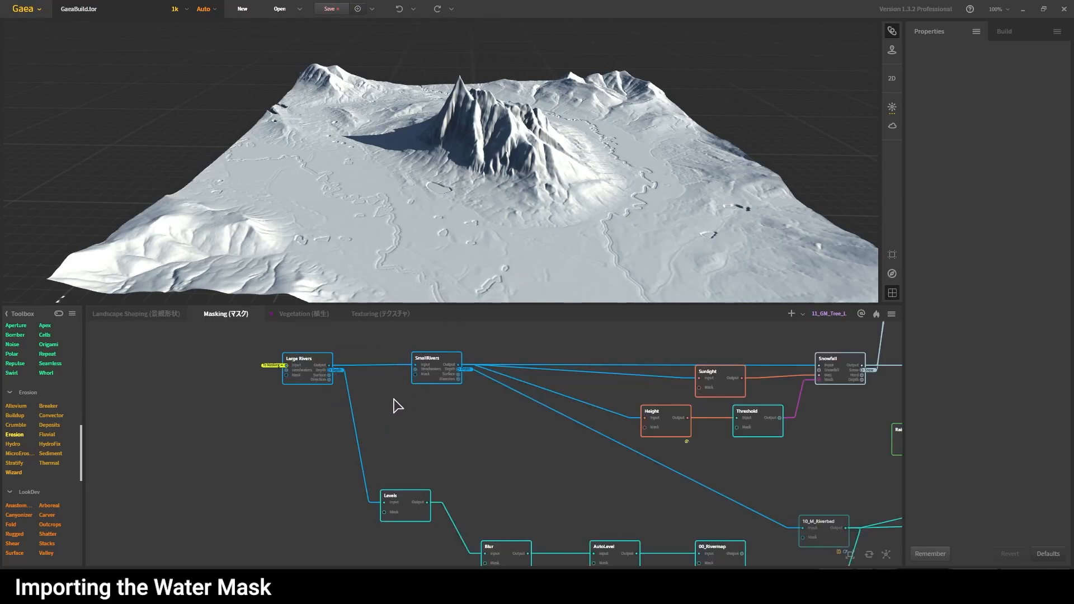
pyautogui.moveTo(318, 382); pyautogui.dragTo(303, 410, button='middle')
pyautogui.rightClick(276, 398)
pyautogui.click(290, 393)
pyautogui.click(291, 401)
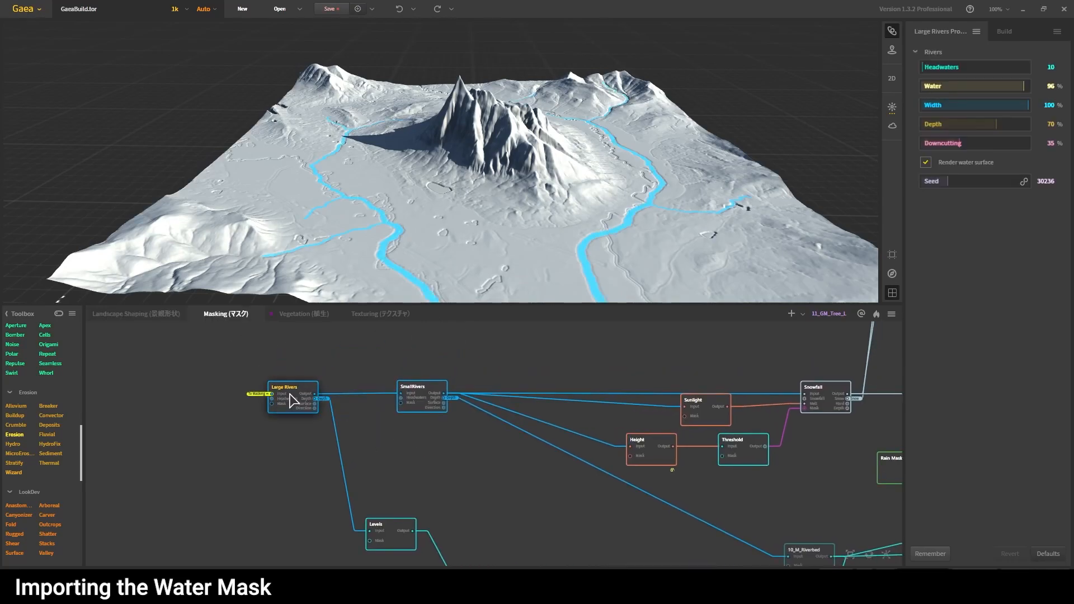
pyautogui.click(433, 432)
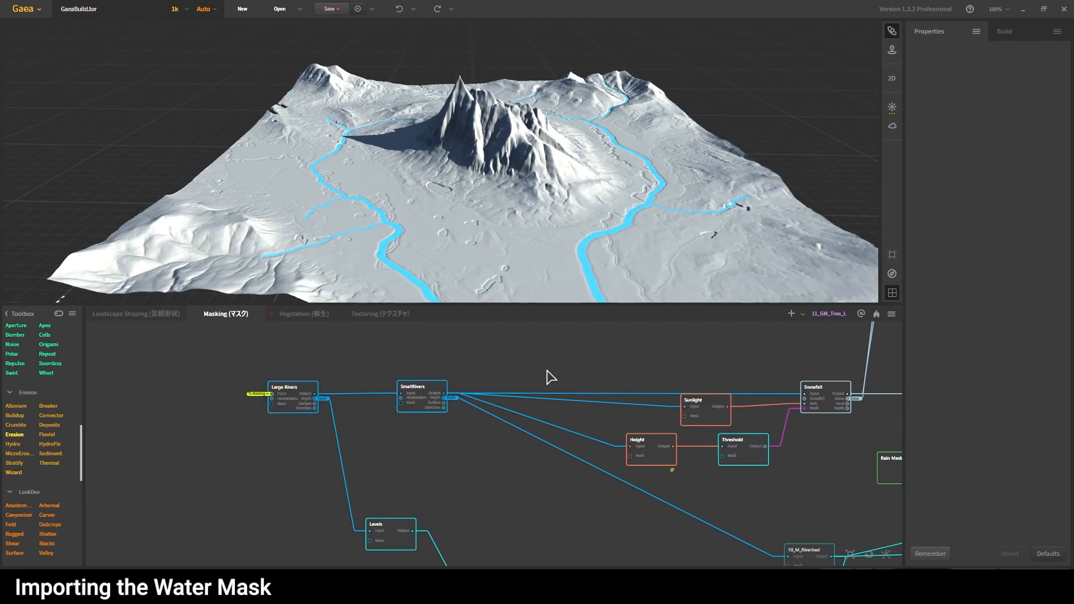
# - Examine the nodes downstream of Large Rivers and SmallRivers in the Masking graph
pyautogui.moveTo(554, 364); pyautogui.dragTo(520, 384, button='middle')
pyautogui.scroll(-1, 523, 381)
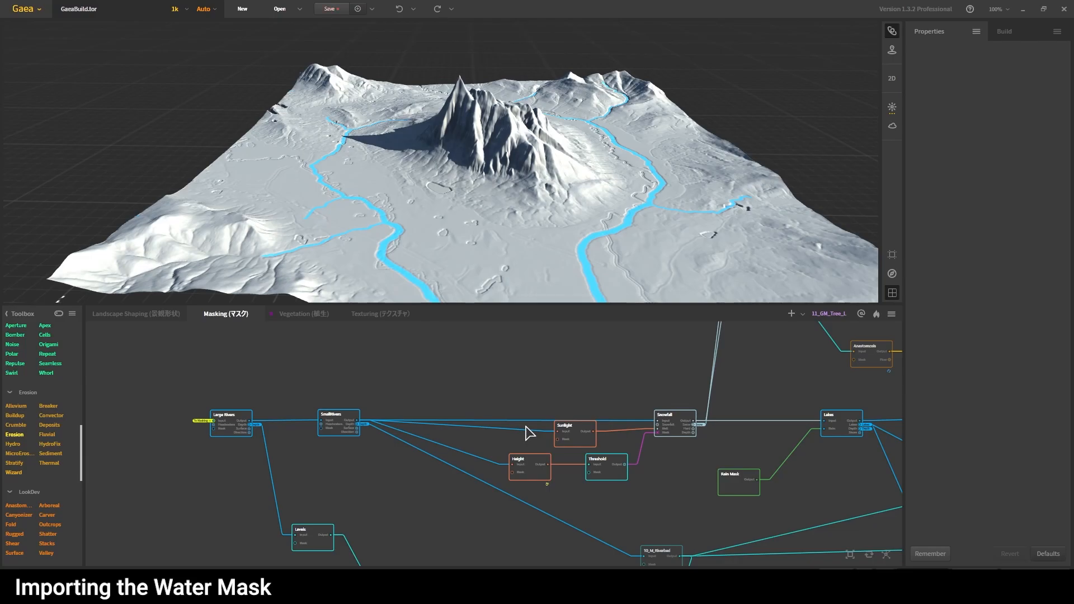
pyautogui.moveTo(261, 407); pyautogui.dragTo(359, 383, button='middle')
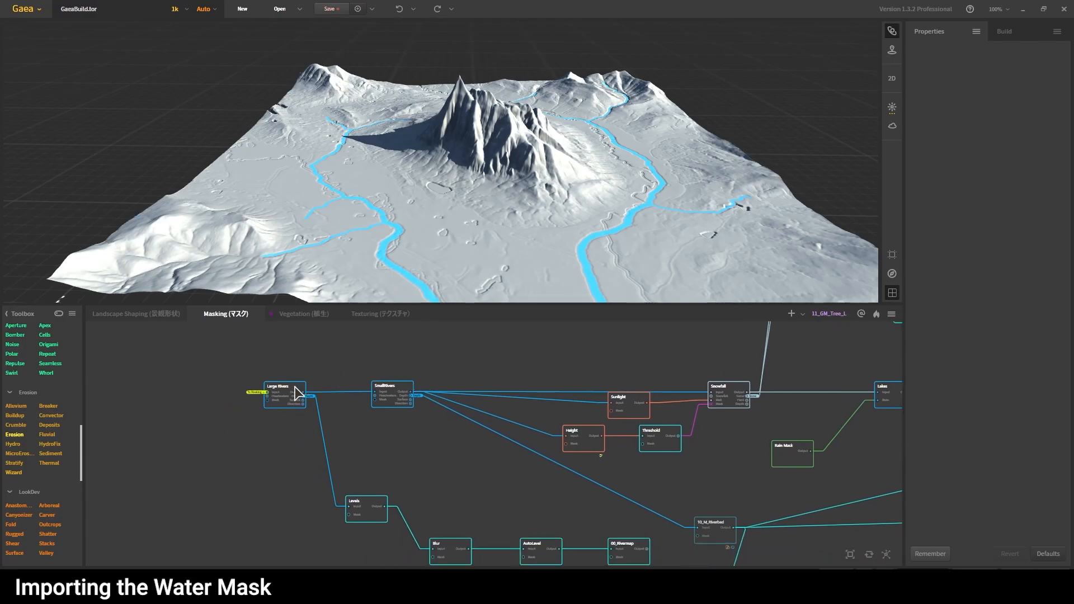
pyautogui.moveTo(437, 429)
pyautogui.mouseDown(button='middle')
pyautogui.moveTo(374, 419)
pyautogui.moveTo(446, 419)
pyautogui.mouseUp(button='middle')
pyautogui.click(227, 391)
pyautogui.click(825, 386)
# - Add a Chokepoint node below Large Rivers and feed its input from the To Masking portal
pyautogui.rightClick(286, 421)
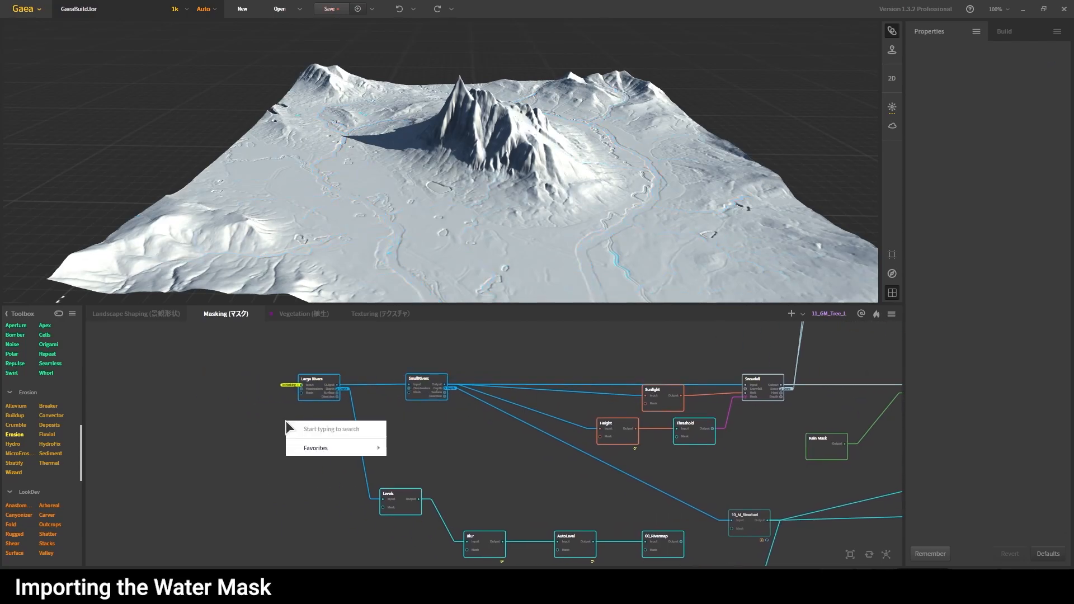
pyautogui.write('ch')
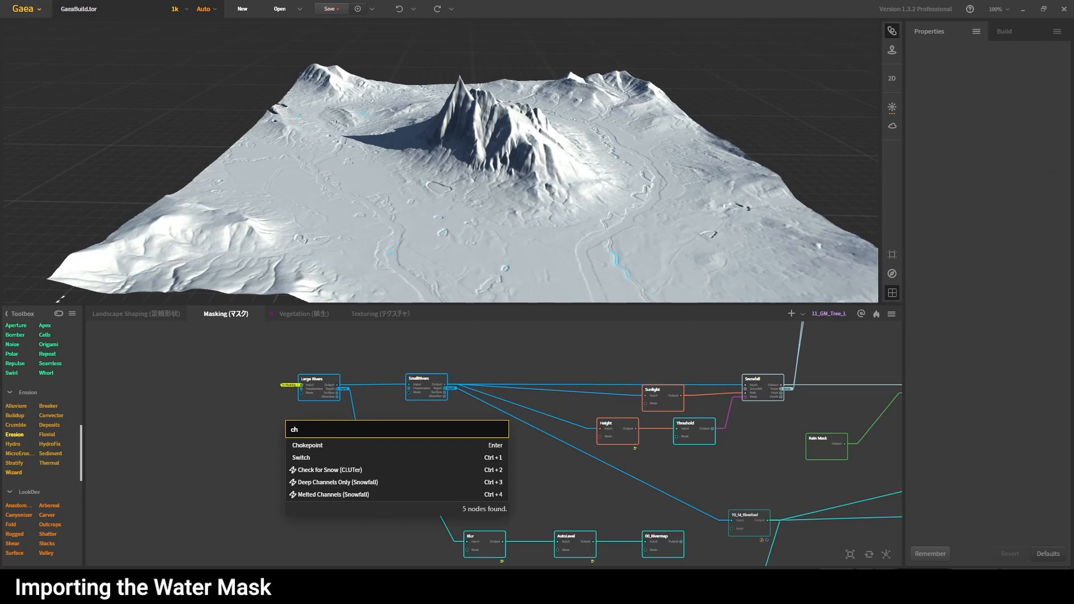
pyautogui.press('Return')
pyautogui.scroll(3, 320, 441)
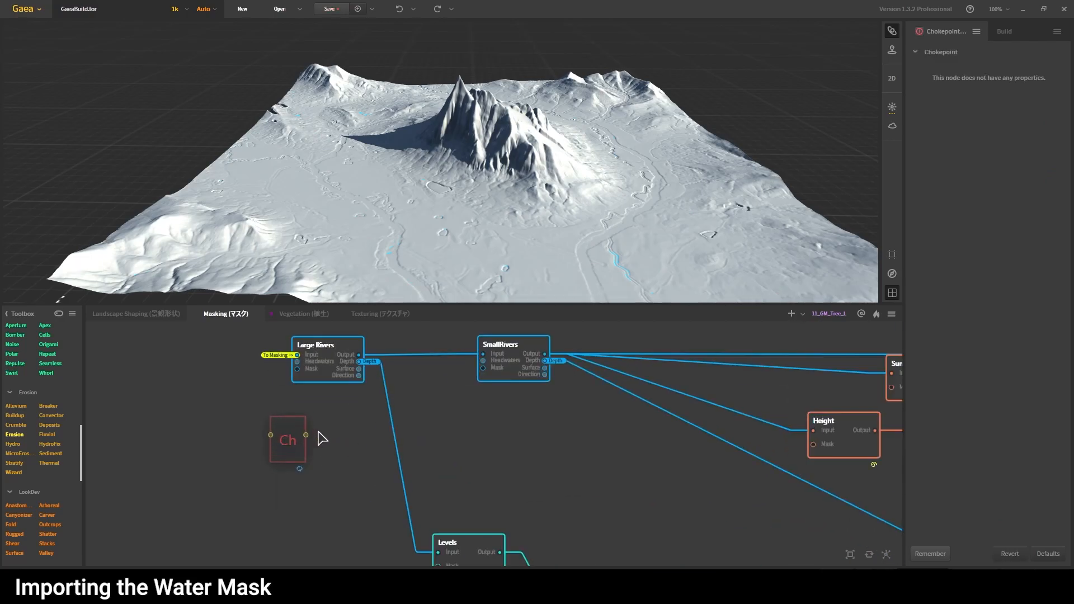
pyautogui.moveTo(284, 443); pyautogui.dragTo(209, 426)
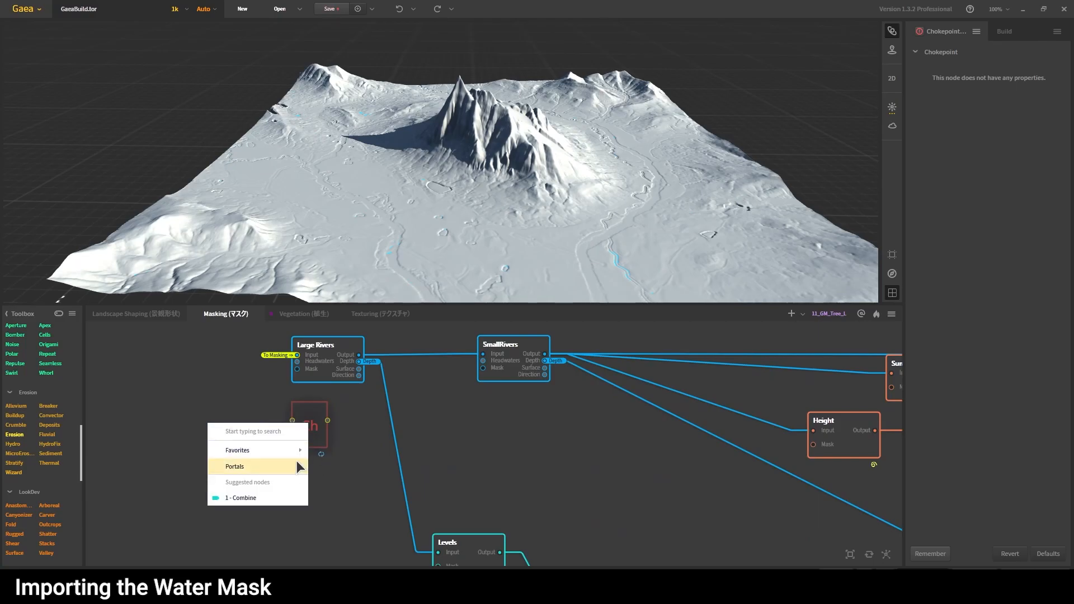
pyautogui.moveTo(293, 466)
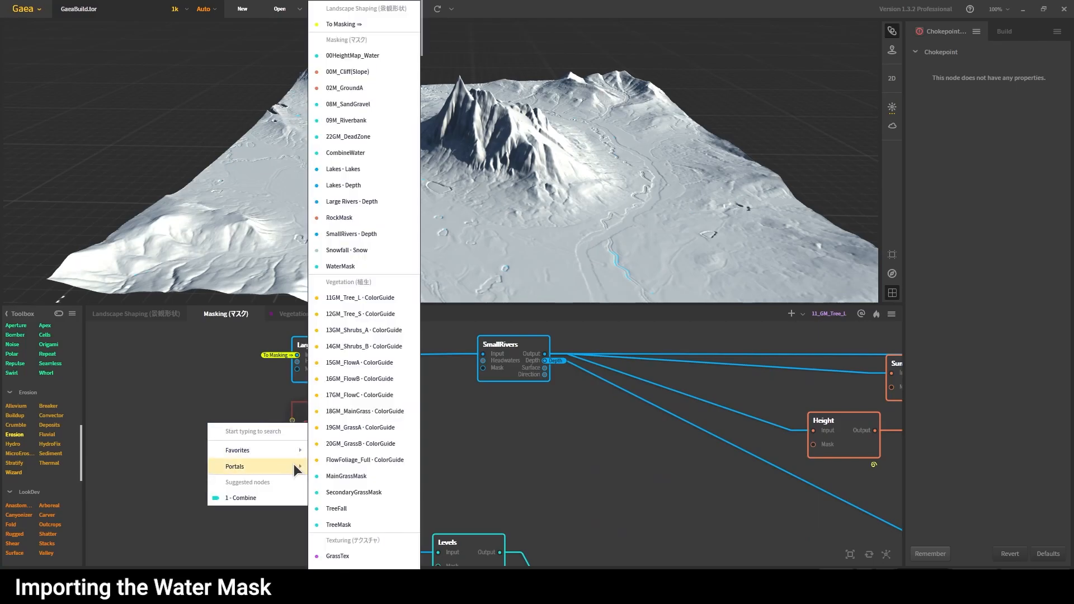
pyautogui.click(338, 24)
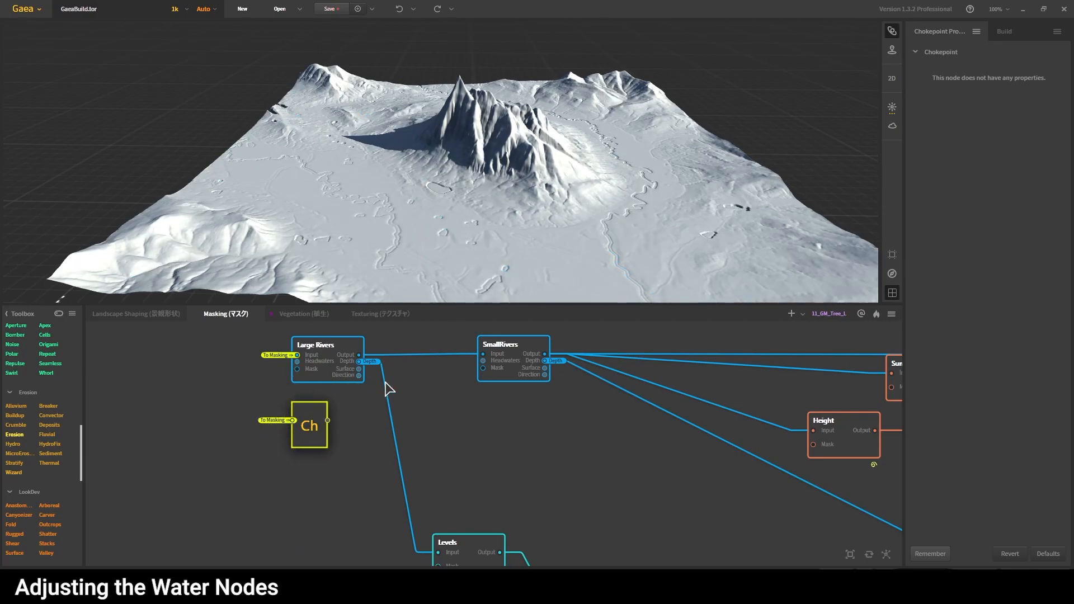
# - Connect the Chokepoint output to the Levels node and the Snowfall input
pyautogui.moveTo(369, 423); pyautogui.dragTo(338, 400)
pyautogui.rightClick(303, 435)
pyautogui.click(324, 511)
pyautogui.scroll(-5, 276, 456)
pyautogui.moveTo(282, 403); pyautogui.dragTo(358, 493)
pyautogui.moveTo(284, 404); pyautogui.dragTo(793, 356)
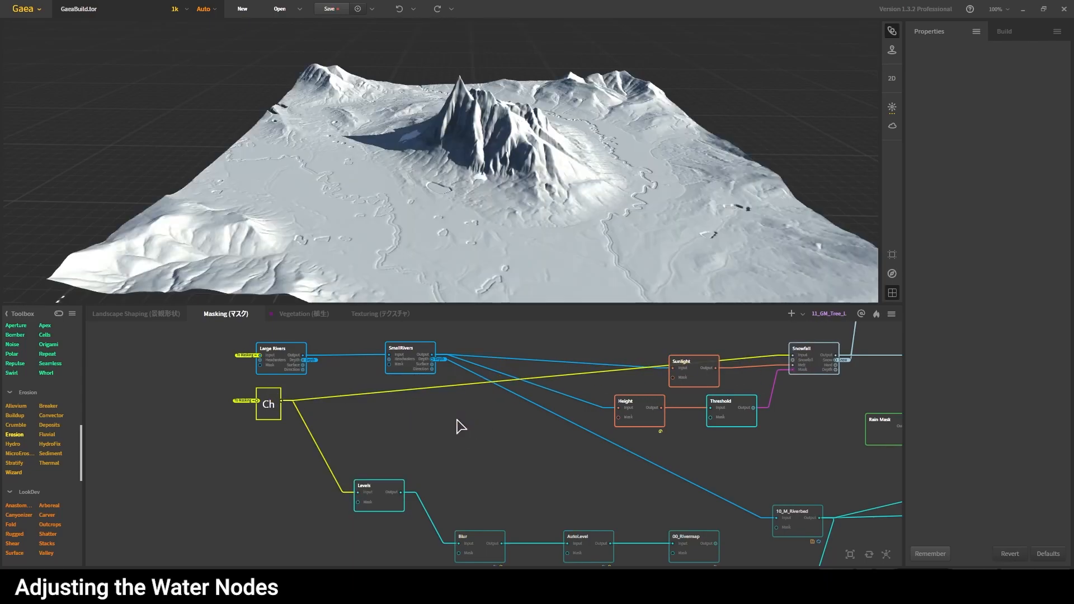
# - Connect the Chokepoint output to the Sunlight, Height and 10_M_Riverbed inputs in place of the SmallRivers links
pyautogui.moveTo(317, 408); pyautogui.dragTo(270, 419, button='middle')
pyautogui.scroll(-1, 279, 417)
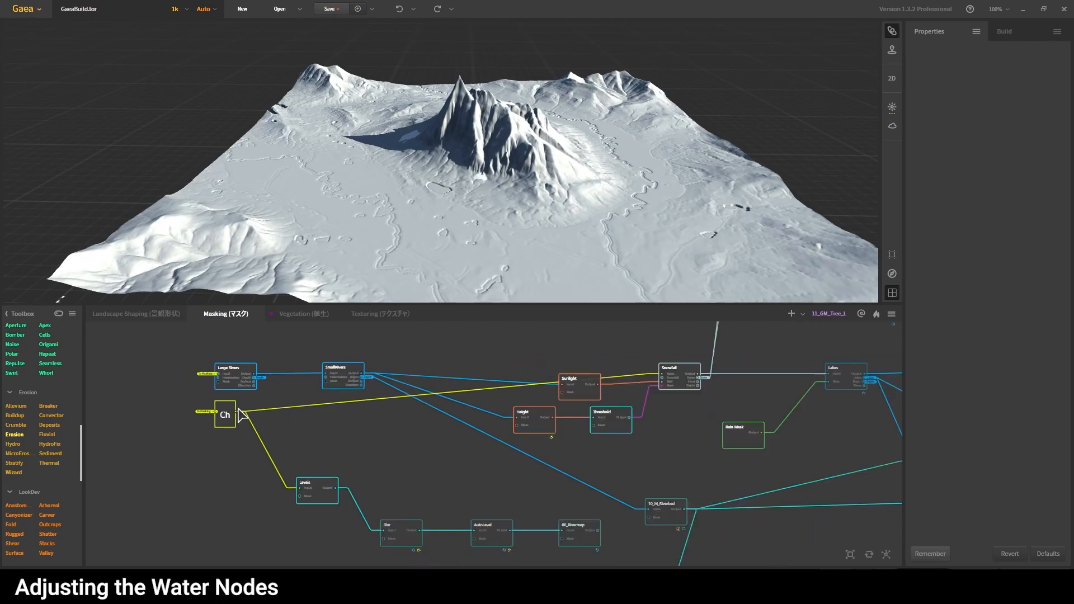
pyautogui.moveTo(226, 416); pyautogui.dragTo(563, 385)
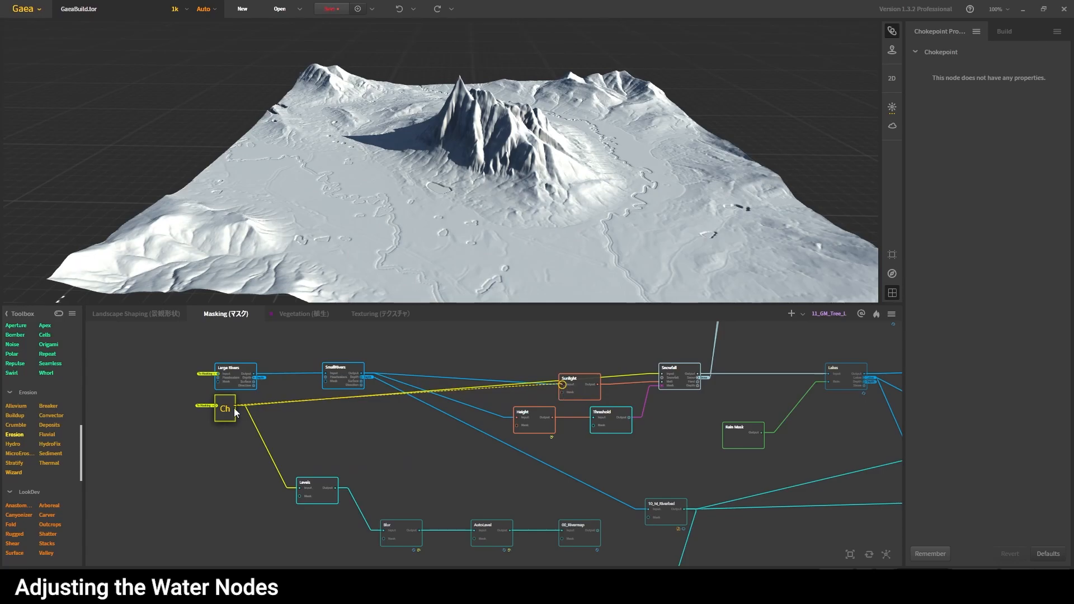
pyautogui.moveTo(236, 406); pyautogui.dragTo(517, 417)
pyautogui.moveTo(236, 406); pyautogui.dragTo(648, 510)
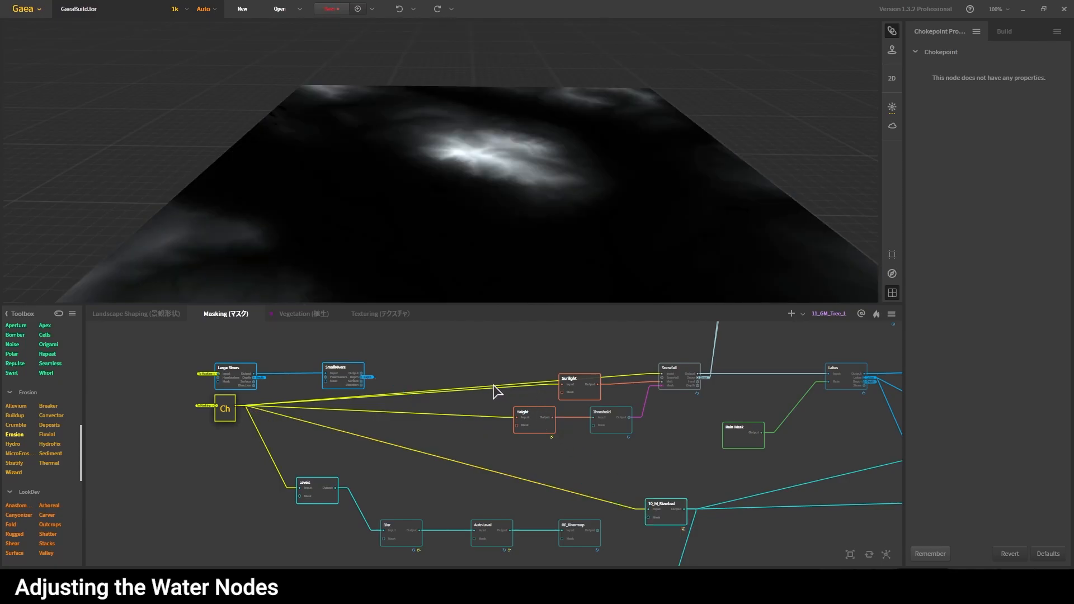
# - Add a File node directly below the Lakes node in the Masking graph
pyautogui.click(557, 467)
pyautogui.moveTo(625, 465); pyautogui.dragTo(483, 477, button='middle')
pyautogui.moveTo(595, 485); pyautogui.dragTo(513, 494, button='middle')
pyautogui.moveTo(576, 450); pyautogui.dragTo(509, 456, button='middle')
pyautogui.scroll(2, 536, 405)
pyautogui.scroll(2, 540, 413)
pyautogui.scroll(-1, 561, 427)
pyautogui.moveTo(565, 426); pyautogui.dragTo(431, 398, button='middle')
pyautogui.scroll(2, 486, 397)
pyautogui.scroll(-3, 392, 389)
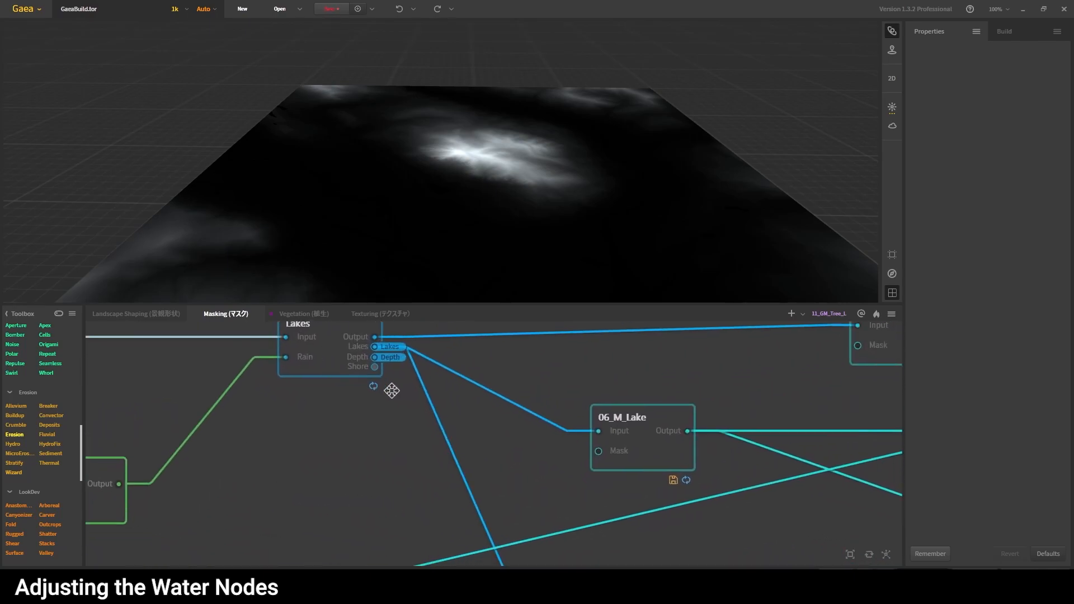
pyautogui.rightClick(407, 435)
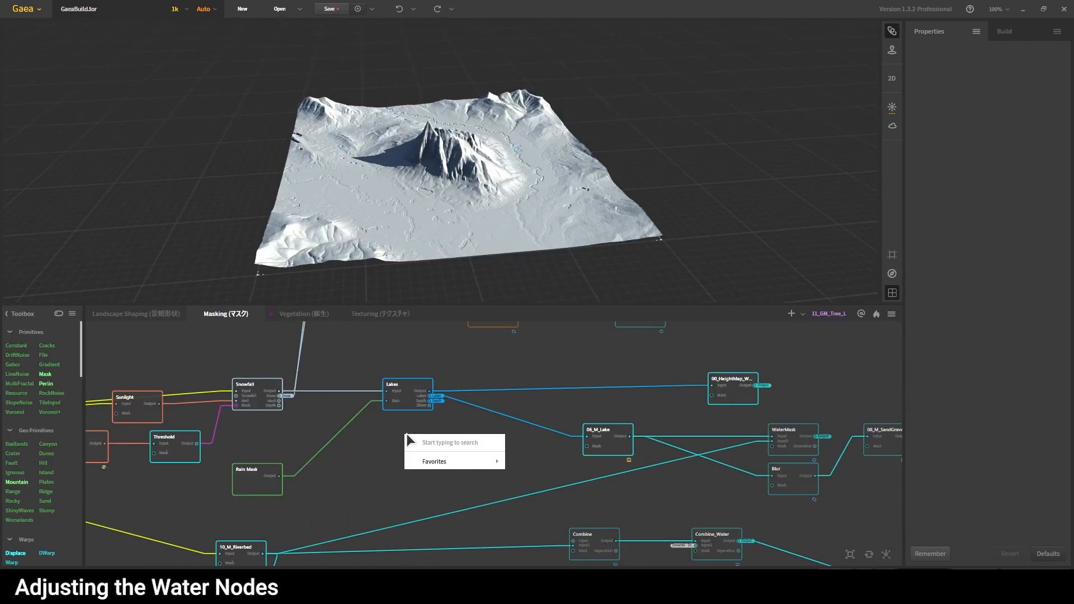
pyautogui.write('file')
pyautogui.press('Return')
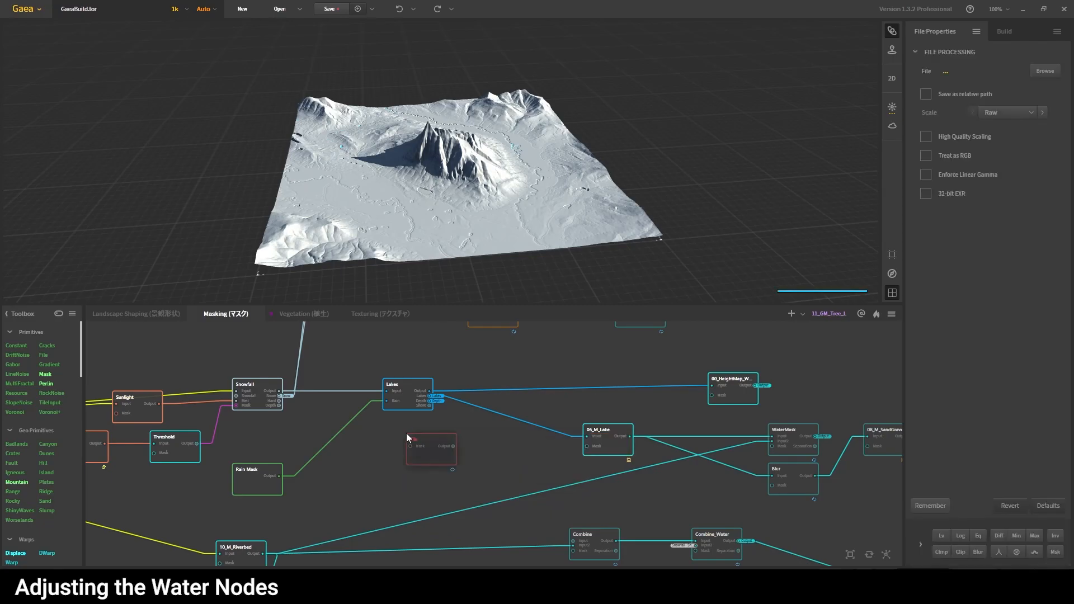
pyautogui.moveTo(442, 451); pyautogui.dragTo(418, 441)
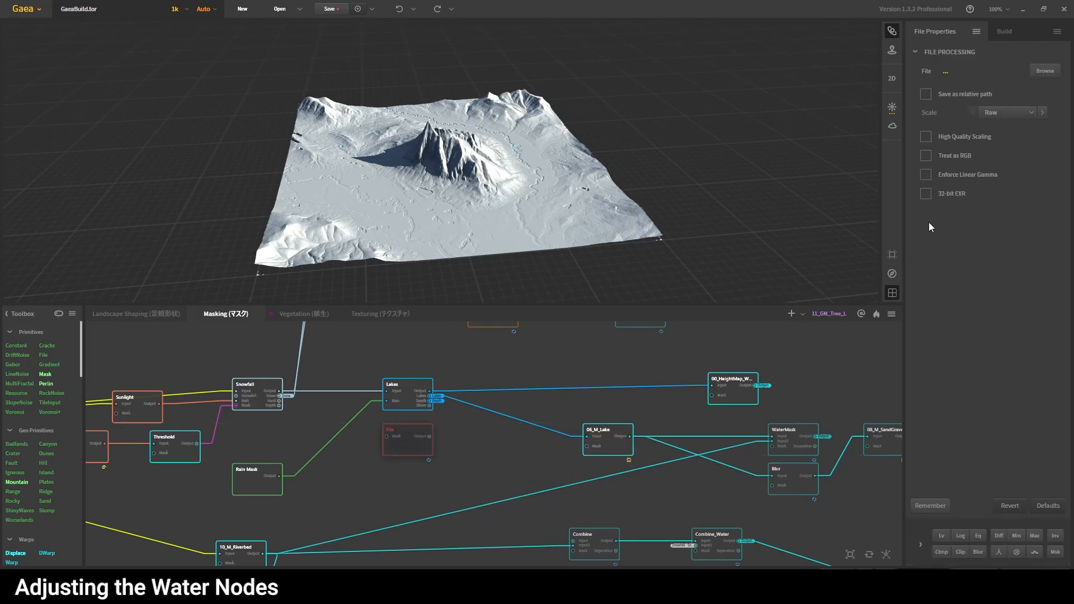
# - Load the Watermask image from the skydark_exports folder into the new File node
pyautogui.click(1045, 72)
pyautogui.click(315, 92)
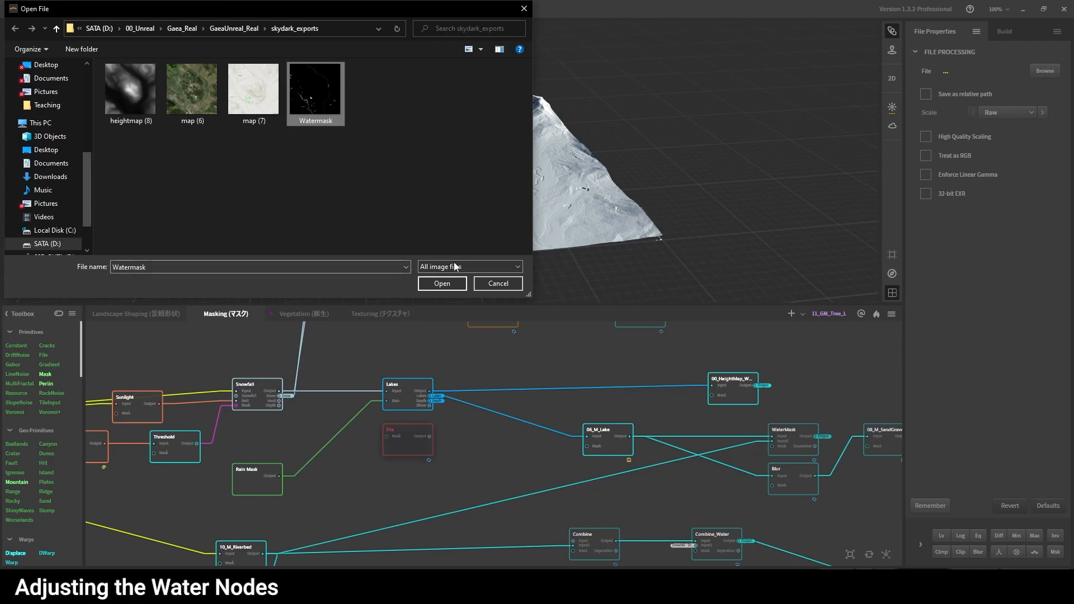
pyautogui.click(442, 284)
pyautogui.click(495, 486)
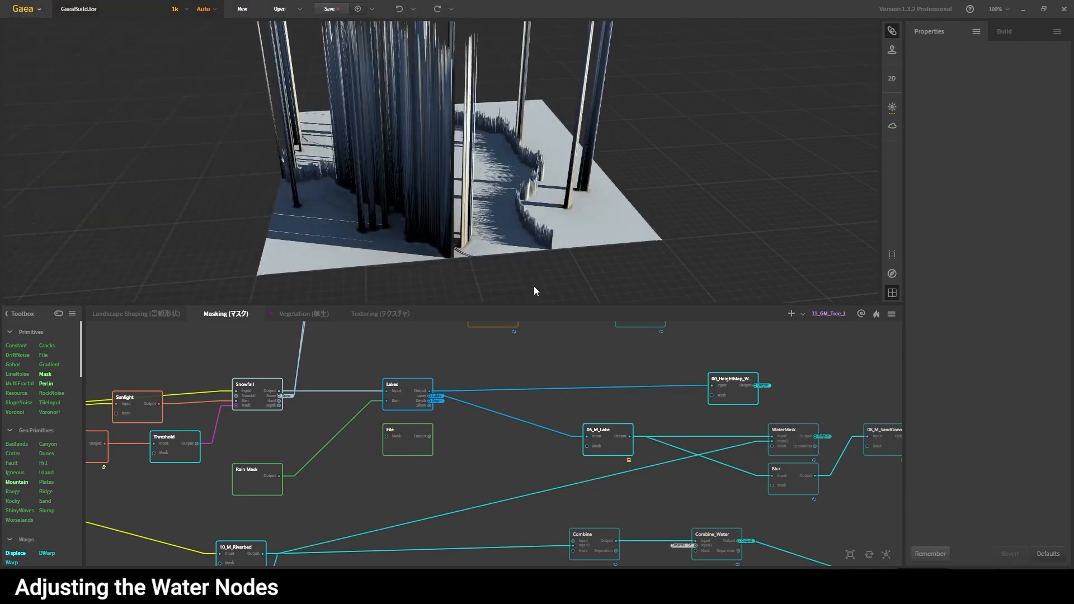
pyautogui.moveTo(550, 167); pyautogui.dragTo(545, 193)
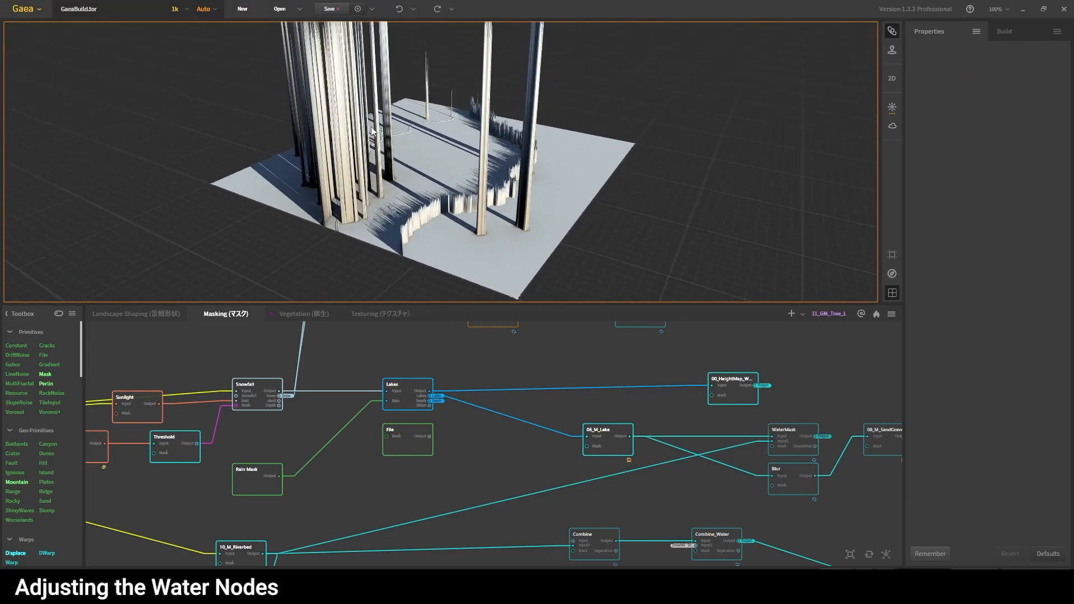
# - Apply the Log post-process to the File node and inspect the water mask in 3D
pyautogui.click(412, 441)
pyautogui.moveTo(447, 227); pyautogui.dragTo(431, 227)
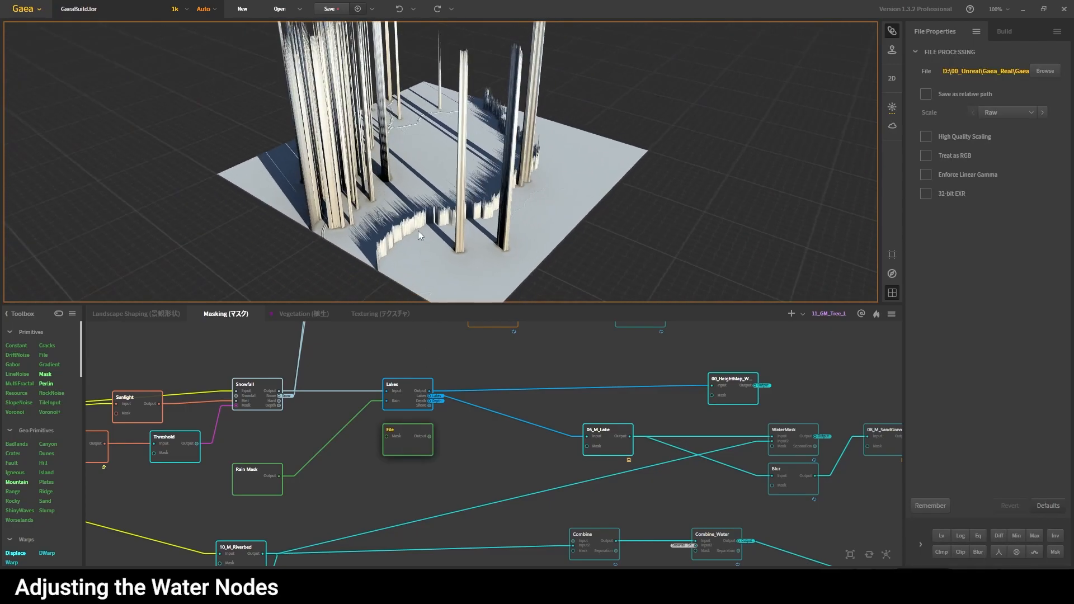
pyautogui.click(416, 464)
pyautogui.click(416, 449)
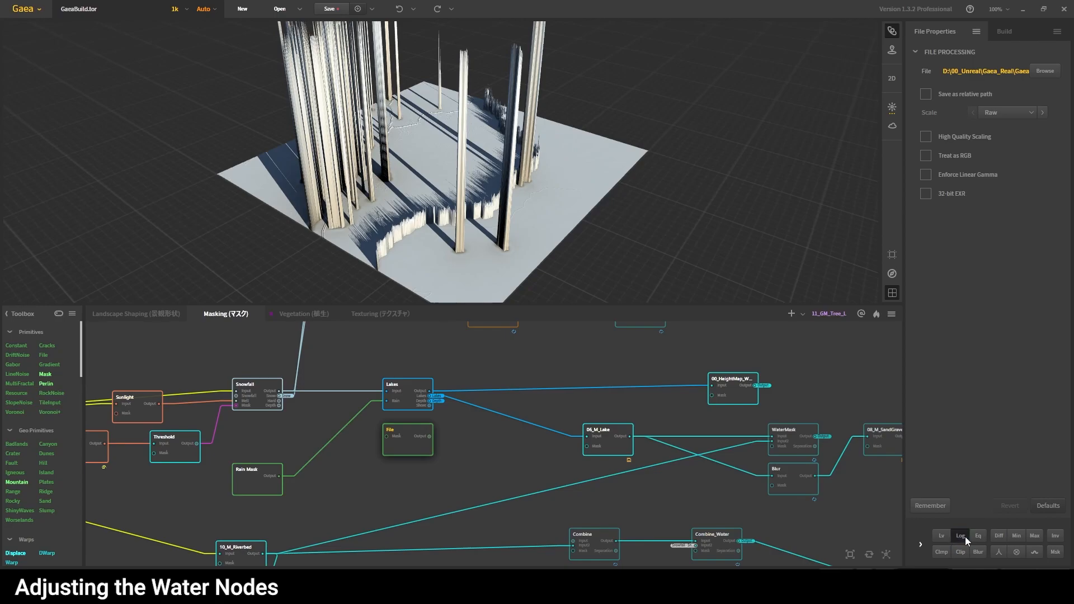
pyautogui.moveTo(612, 196); pyautogui.dragTo(405, 171)
pyautogui.moveTo(570, 166); pyautogui.dragTo(599, 146)
pyautogui.click(497, 491)
# - Rename the File node to WaterMask
pyautogui.rightClick(402, 435)
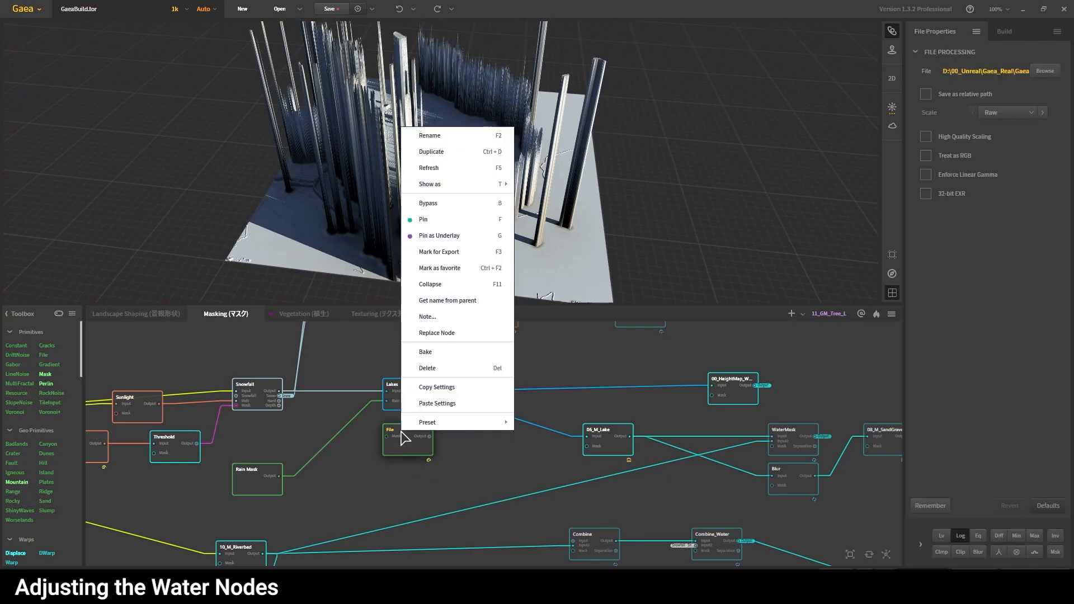
pyautogui.click(454, 134)
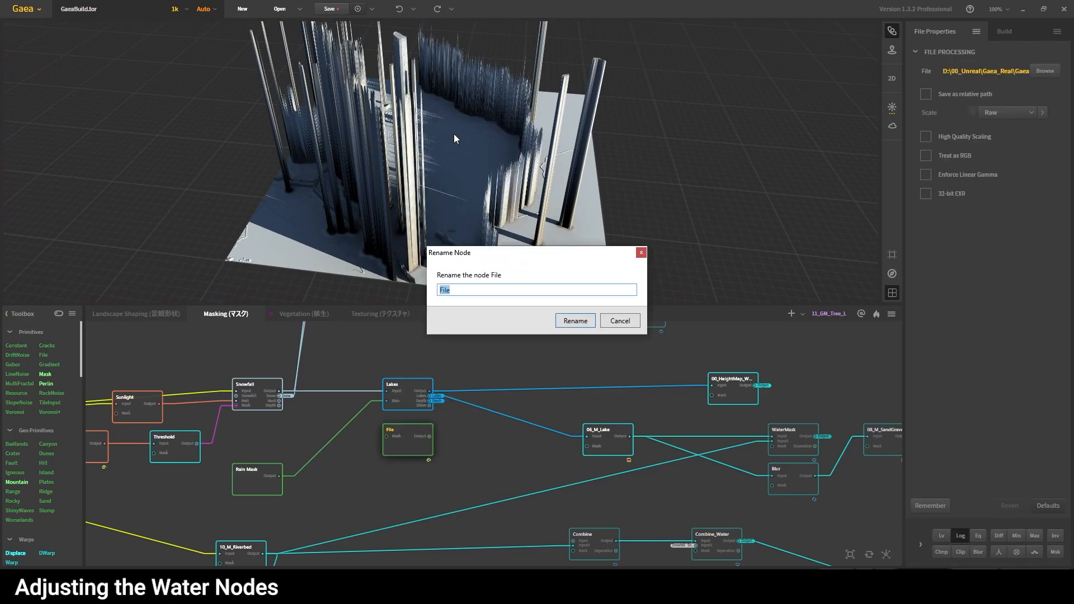
pyautogui.write('WaterMask')
pyautogui.press('Return')
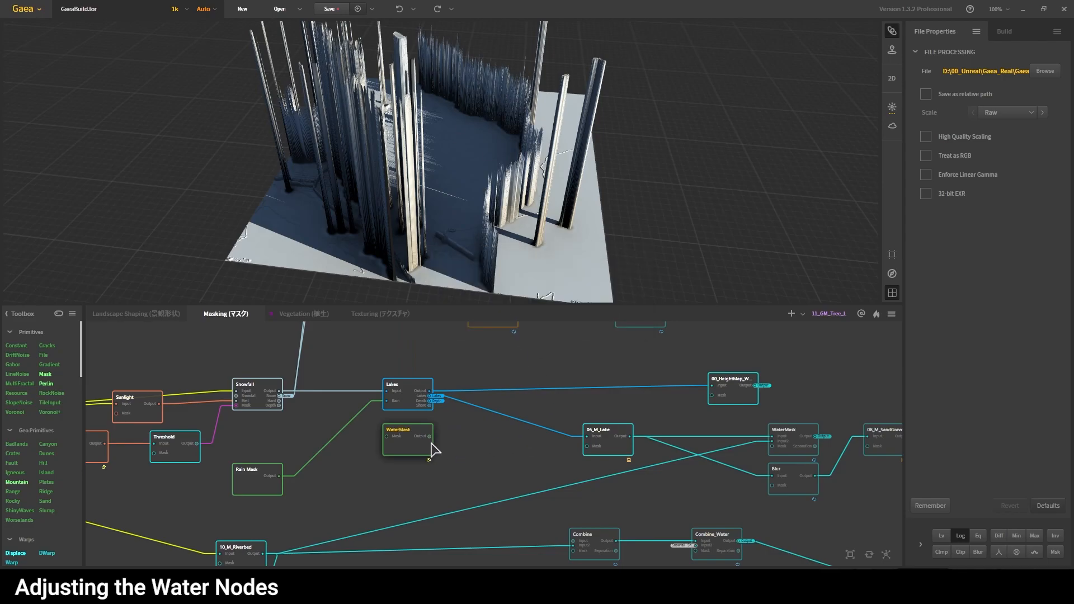
# - Connect the WaterMask file node's output to 06_M_Lake and to the Combine node that feeds Combine_Water
pyautogui.moveTo(431, 440); pyautogui.dragTo(586, 437)
pyautogui.click(551, 458)
pyautogui.moveTo(518, 465); pyautogui.dragTo(472, 430, button='middle')
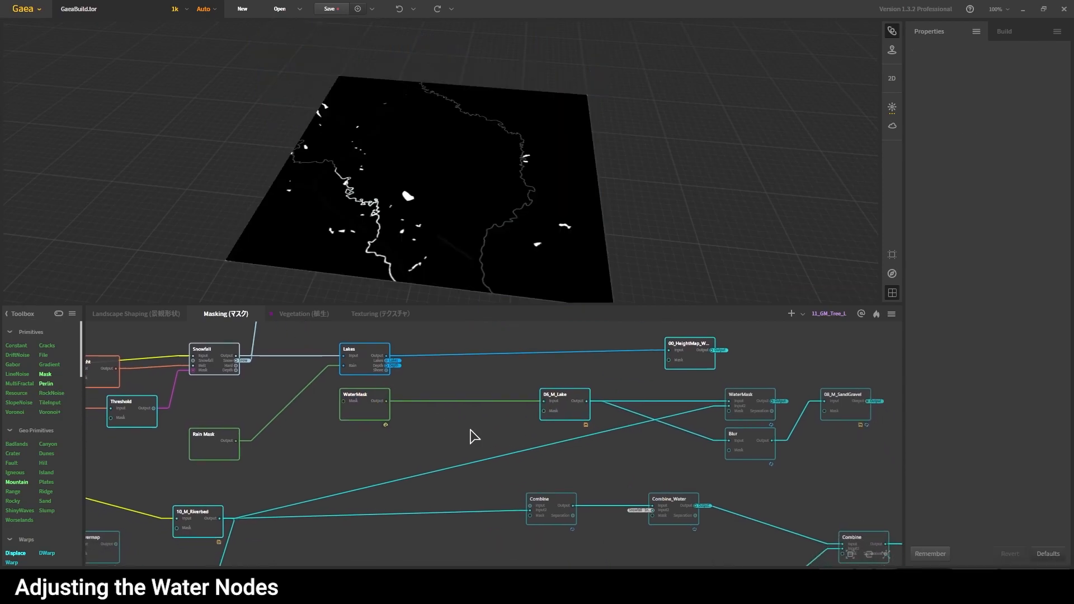
pyautogui.scroll(-1, 472, 430)
pyautogui.moveTo(401, 406); pyautogui.dragTo(518, 494)
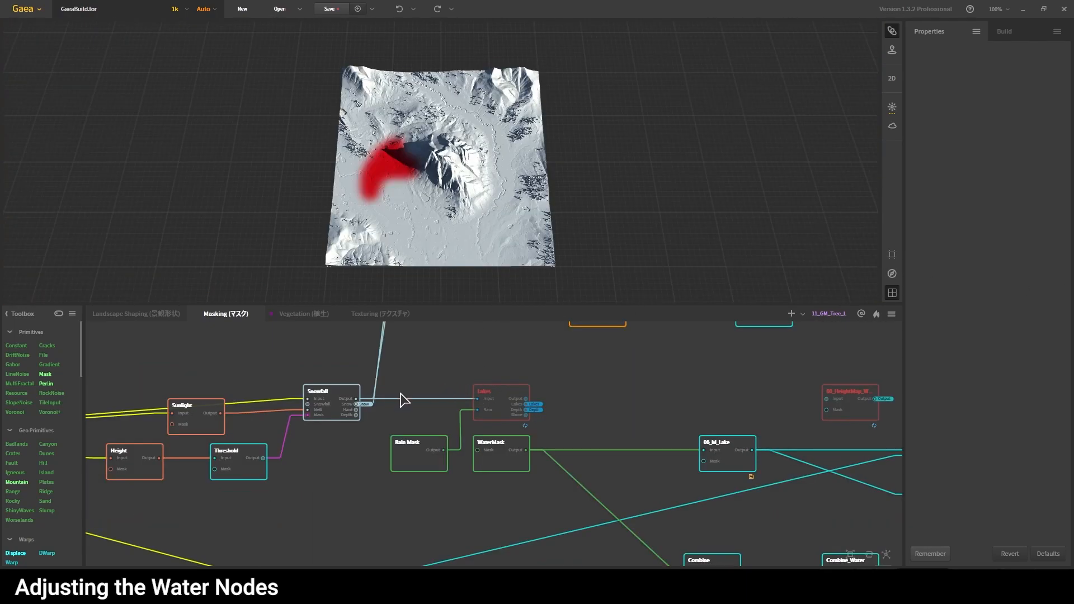
# - Route the Snowfall output directly into the 00_HeightMap_Water node, and delete the Lakes and Rain Mask nodes
pyautogui.moveTo(401, 397); pyautogui.dragTo(375, 407, button='middle')
pyautogui.moveTo(331, 413); pyautogui.dragTo(801, 412)
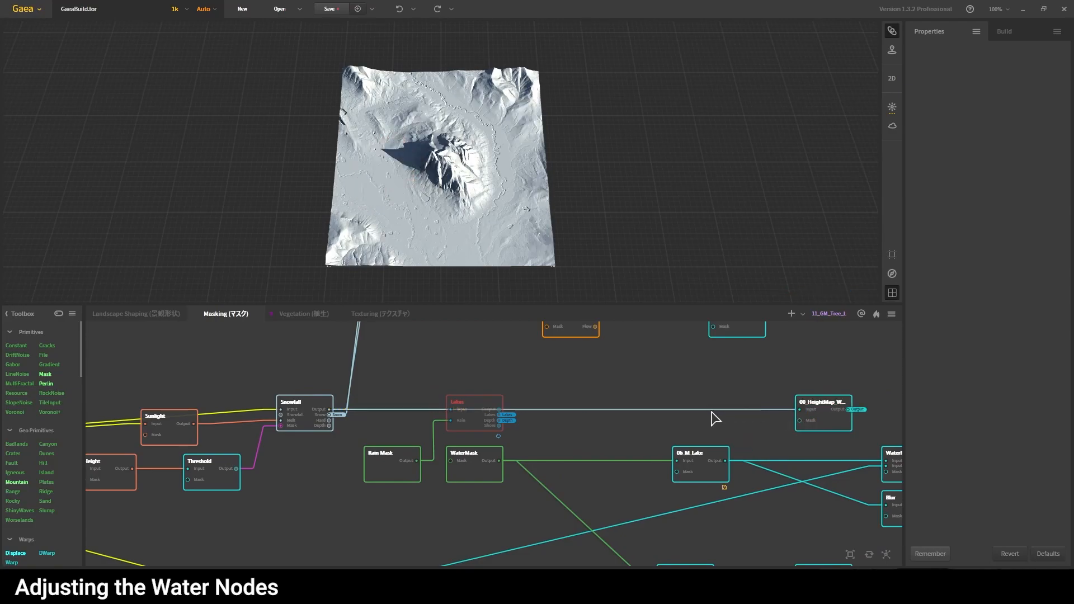
pyautogui.click(477, 403)
pyautogui.click(390, 464)
pyautogui.moveTo(470, 420); pyautogui.dragTo(349, 539)
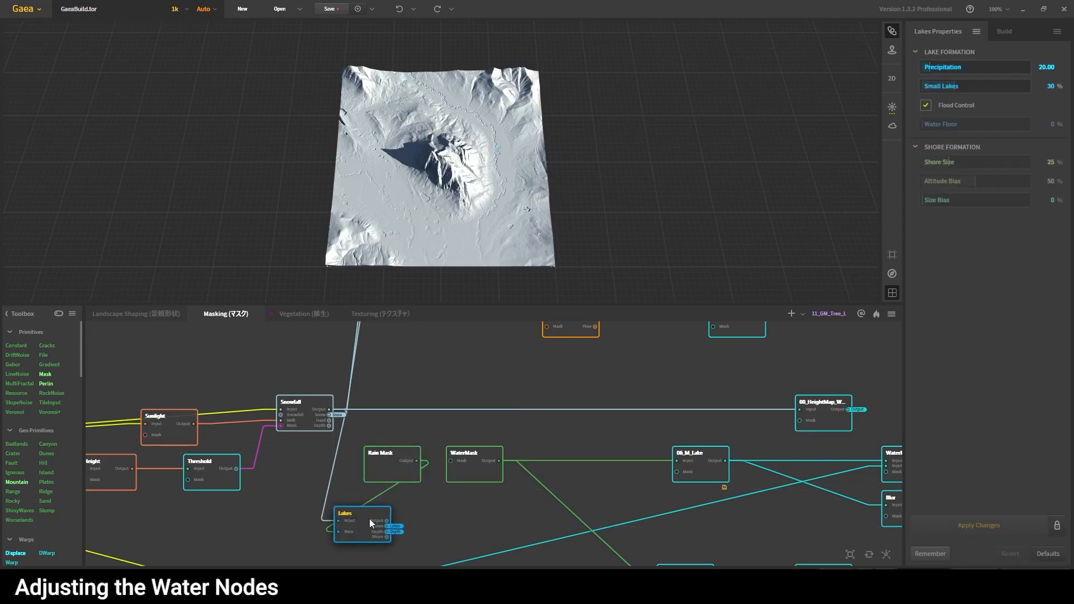
pyautogui.click(395, 473)
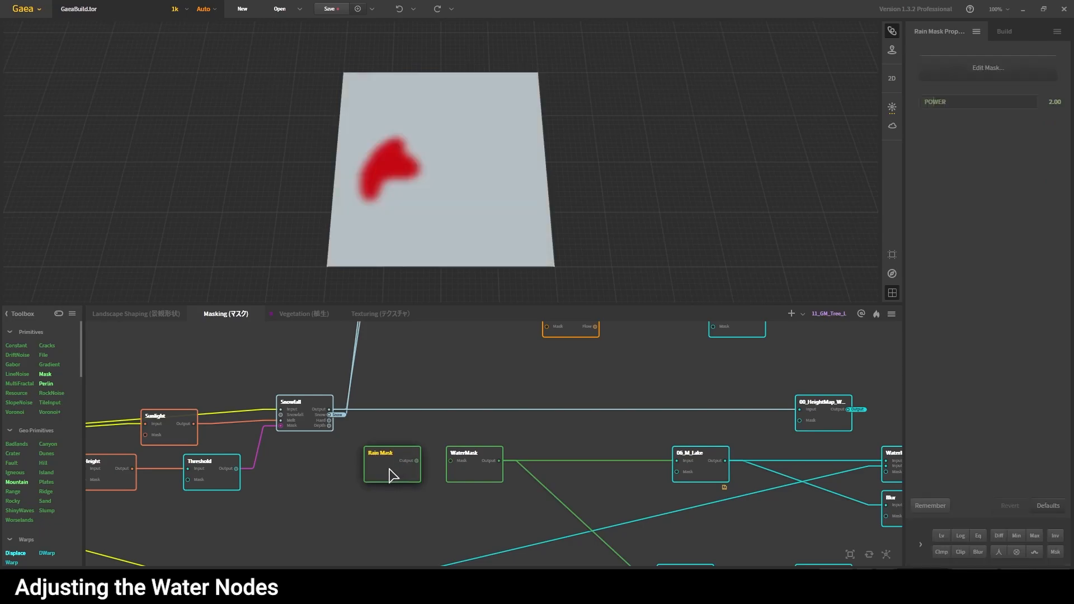
pyautogui.press('Delete')
pyautogui.scroll(-5, 364, 476)
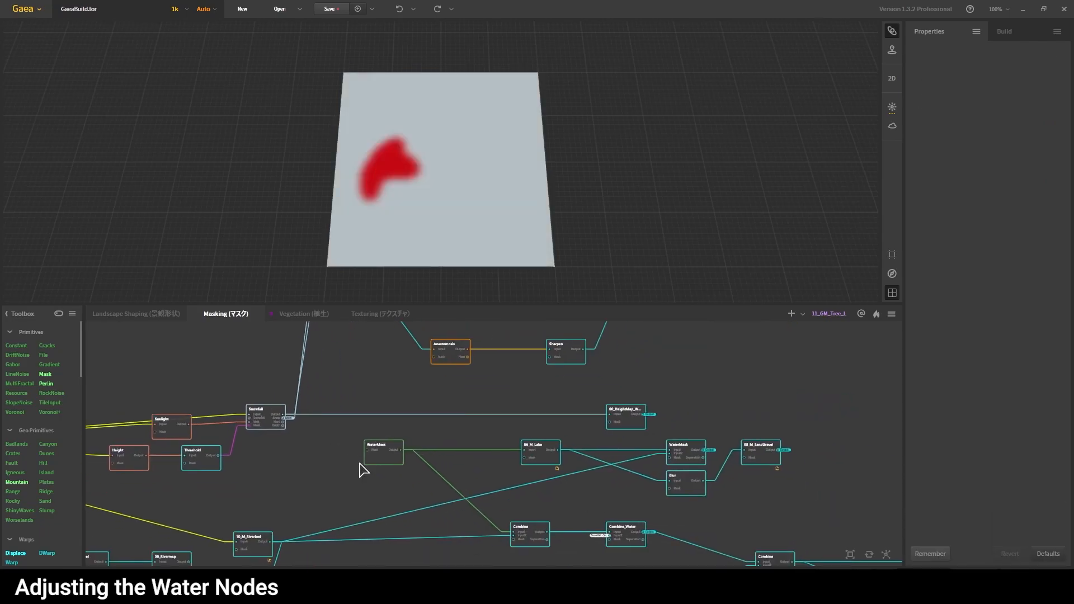
pyautogui.scroll(-2, 360, 464)
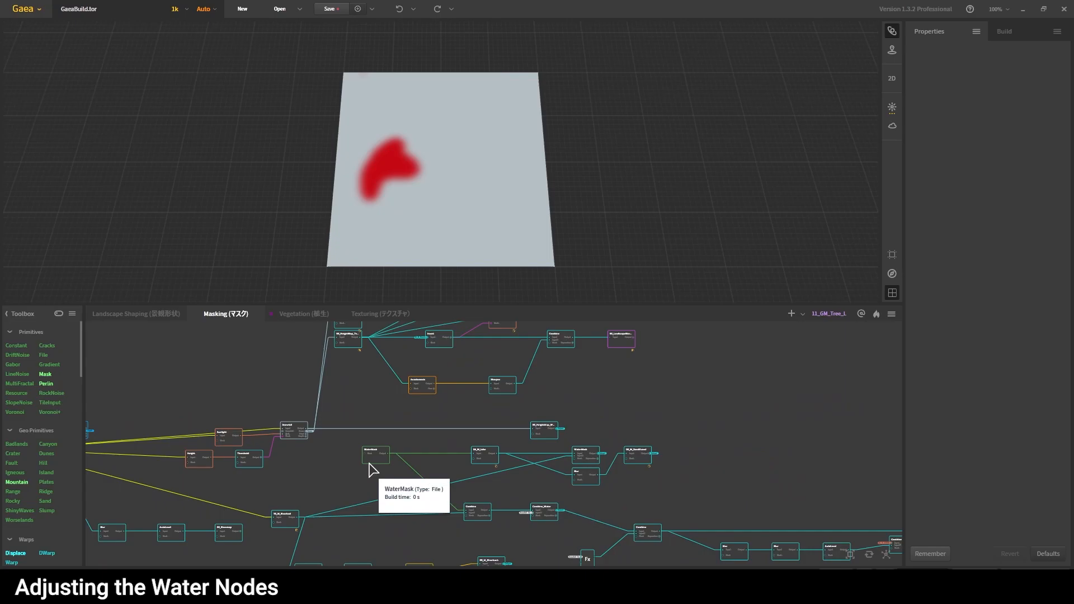
# - Move the 00_HeightMap_Water node so that it sits directly above the 06_M_Lake node
pyautogui.moveTo(551, 435); pyautogui.dragTo(490, 429)
pyautogui.click(565, 417)
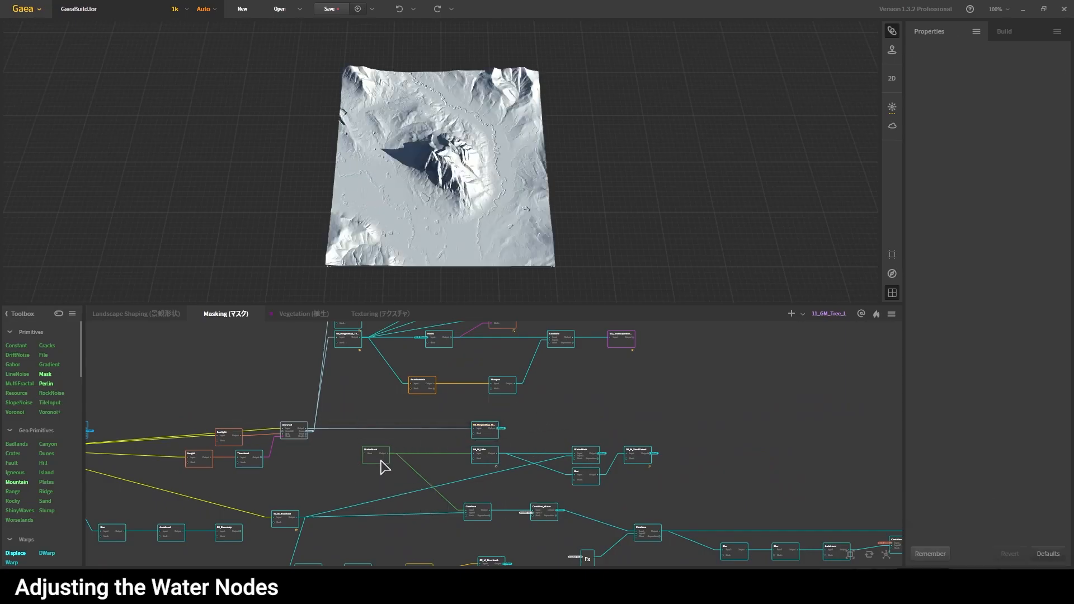
pyautogui.scroll(4, 375, 472)
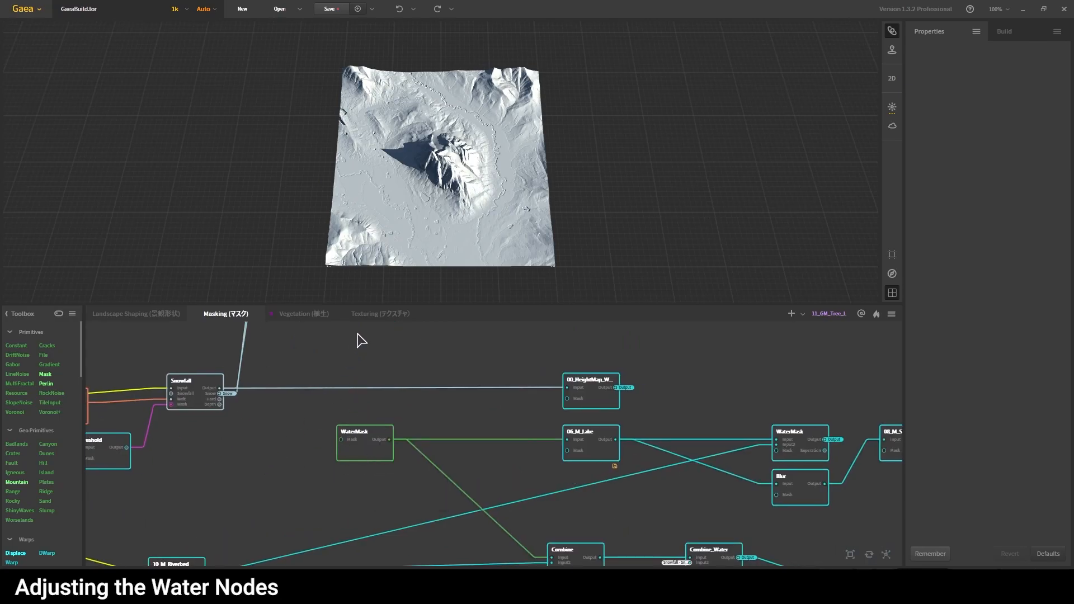
# - Look through the Texturing graph for the CLUTer node that feeds the water Combine before GrassTex, and check which inputs it can take
pyautogui.click(370, 314)
pyautogui.scroll(5, 434, 487)
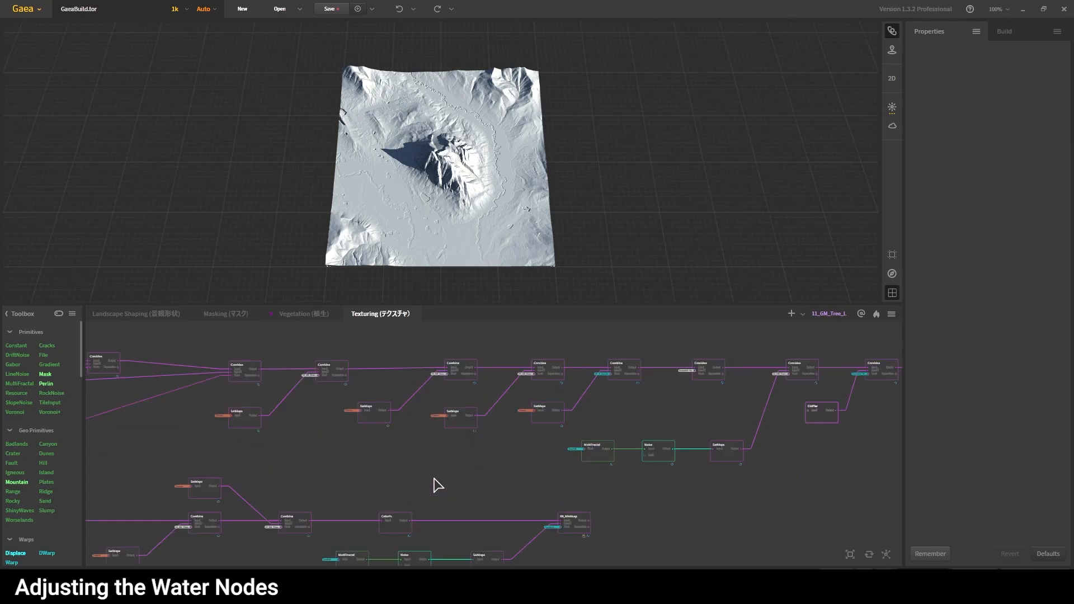
pyautogui.moveTo(677, 394); pyautogui.dragTo(566, 425, button='middle')
pyautogui.scroll(3, 416, 425)
pyautogui.moveTo(416, 450); pyautogui.dragTo(626, 445, button='middle')
pyautogui.scroll(-3, 618, 442)
pyautogui.moveTo(452, 462); pyautogui.dragTo(307, 462, button='middle')
pyautogui.scroll(-1, 307, 462)
pyautogui.moveTo(572, 450); pyautogui.dragTo(485, 442, button='middle')
pyautogui.scroll(2, 421, 479)
pyautogui.scroll(-2, 657, 410)
pyautogui.moveTo(650, 412); pyautogui.dragTo(470, 461, button='middle')
pyautogui.scroll(2, 709, 434)
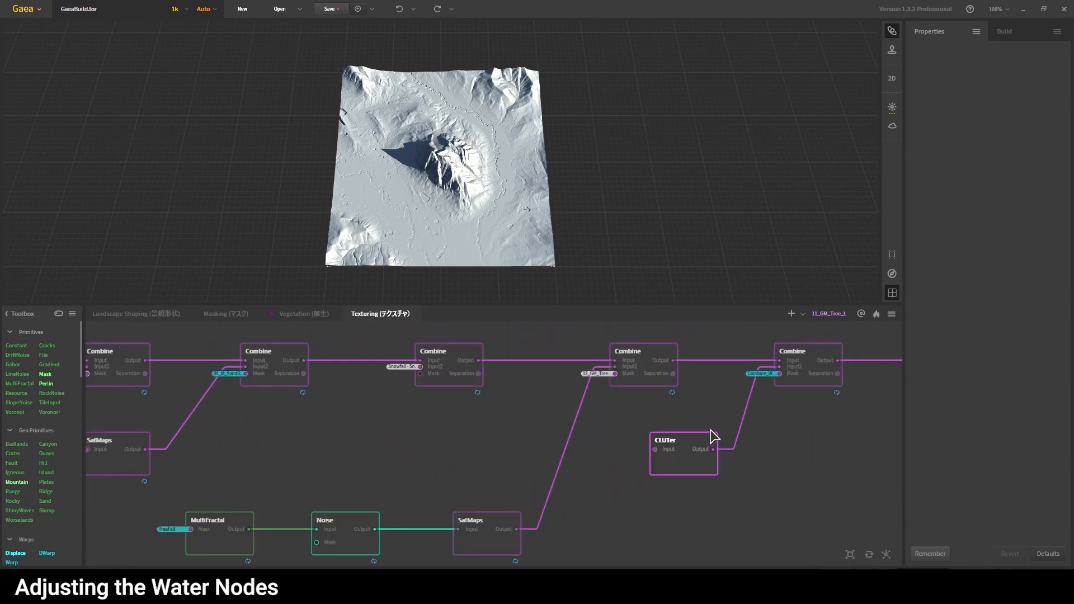
pyautogui.moveTo(710, 434); pyautogui.dragTo(578, 429, button='middle')
pyautogui.scroll(1, 599, 415)
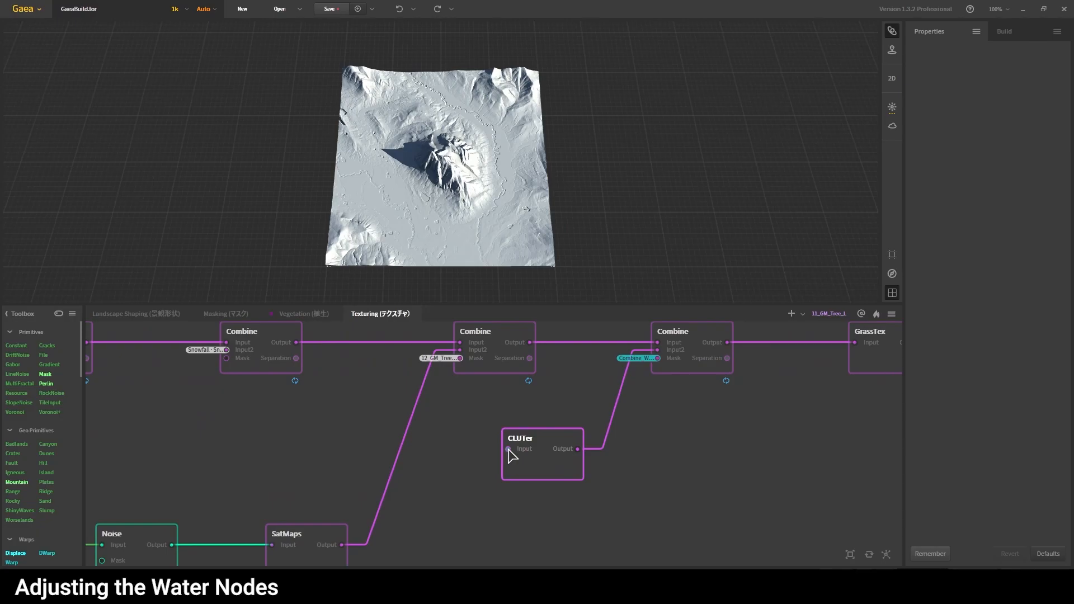
pyautogui.moveTo(508, 450); pyautogui.dragTo(450, 452)
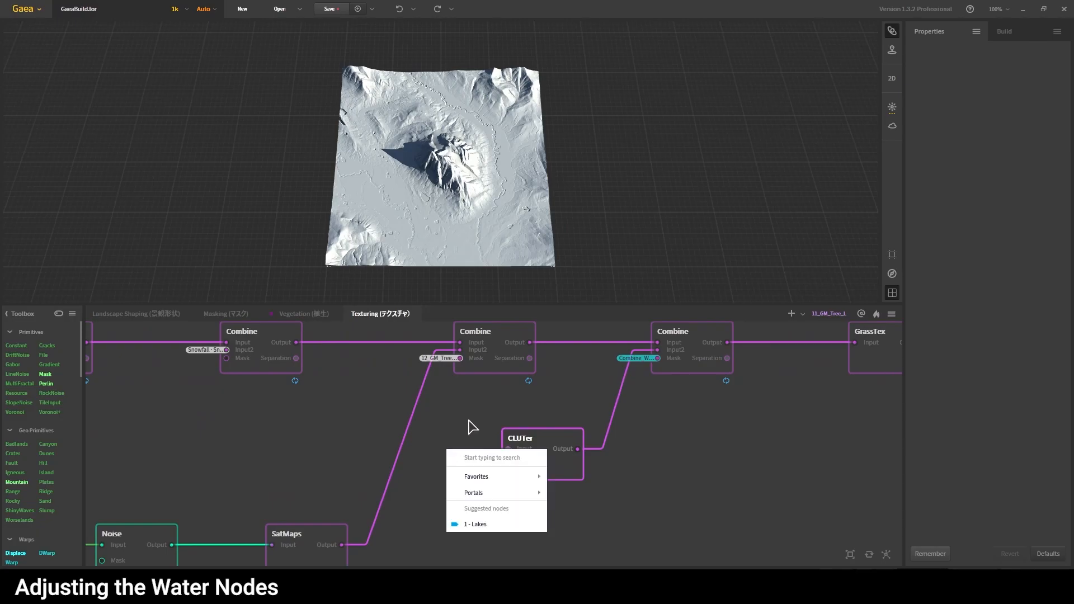
# - Make a portal from the WaterMask file node's output in the Masking graph
pyautogui.click(218, 315)
pyautogui.scroll(3, 379, 433)
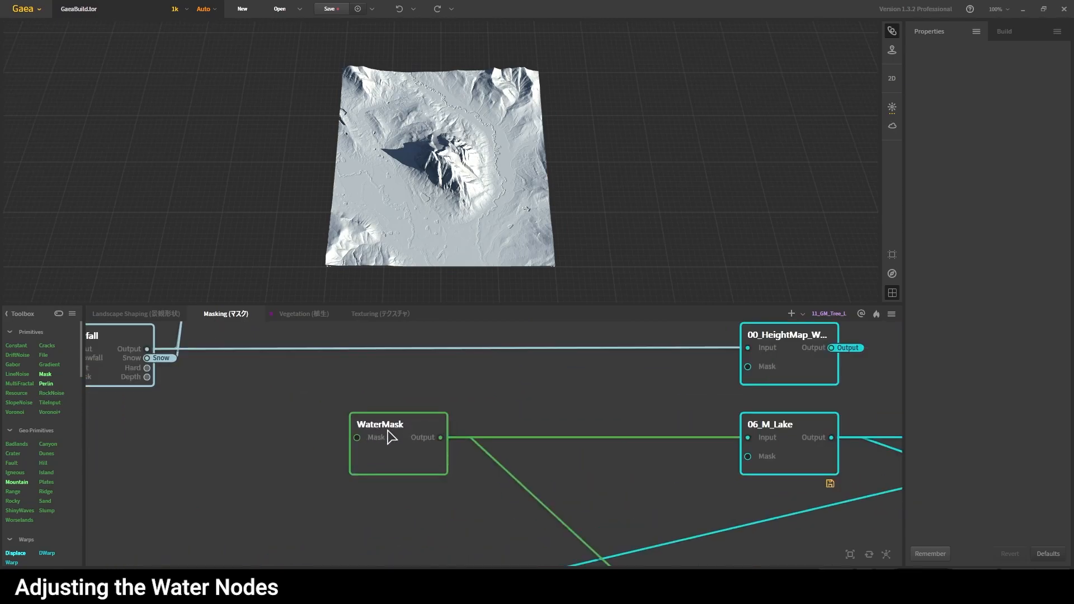
pyautogui.moveTo(442, 444); pyautogui.dragTo(579, 380)
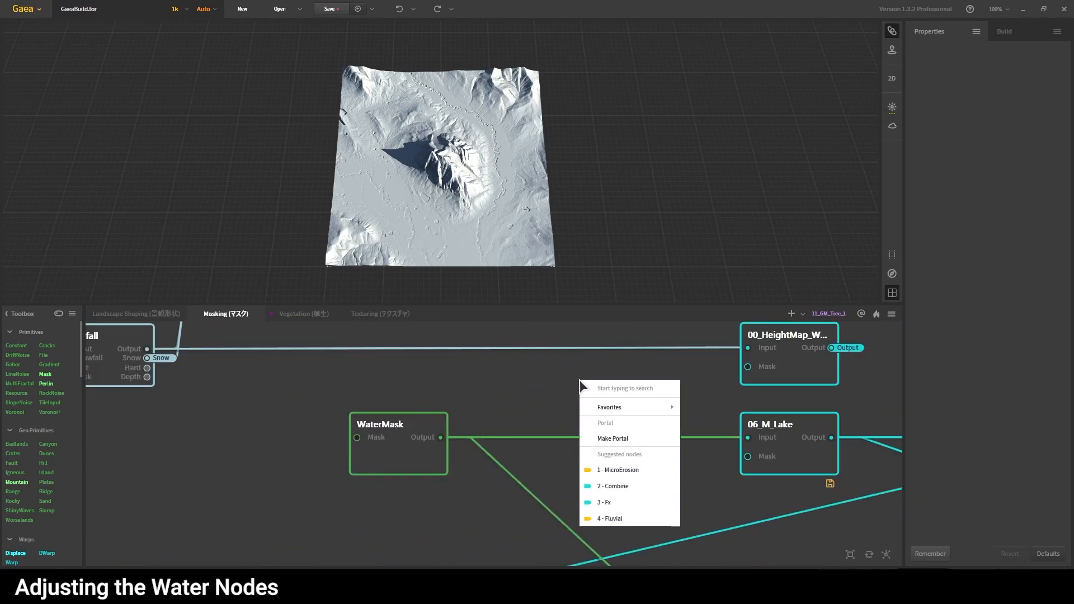
pyautogui.click(624, 439)
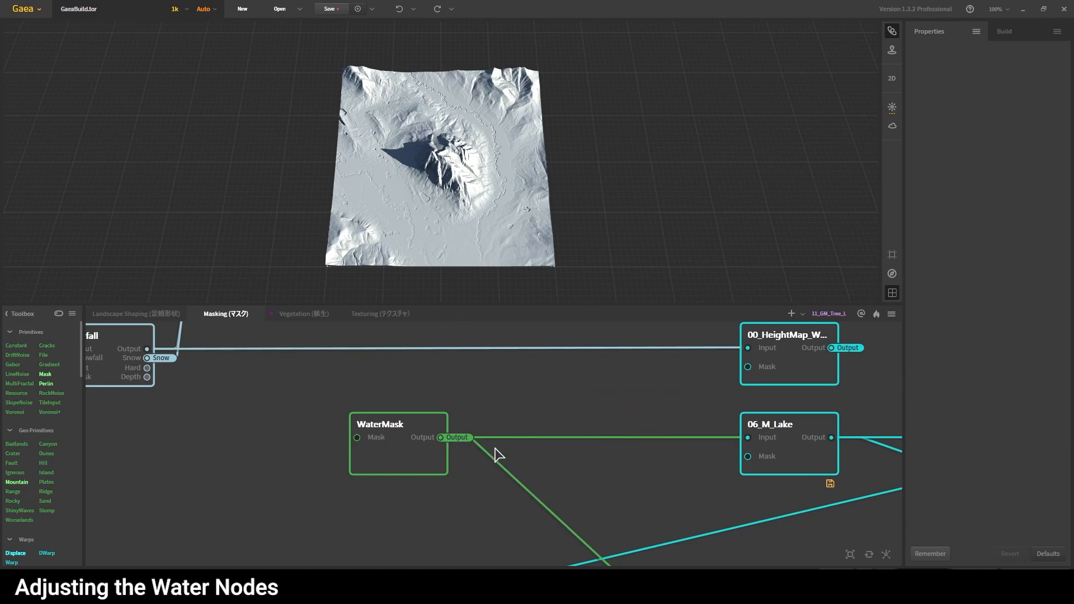
# - Connect the green WaterMask file portal to the CLUTer node's input in the Texturing graph
pyautogui.click(378, 315)
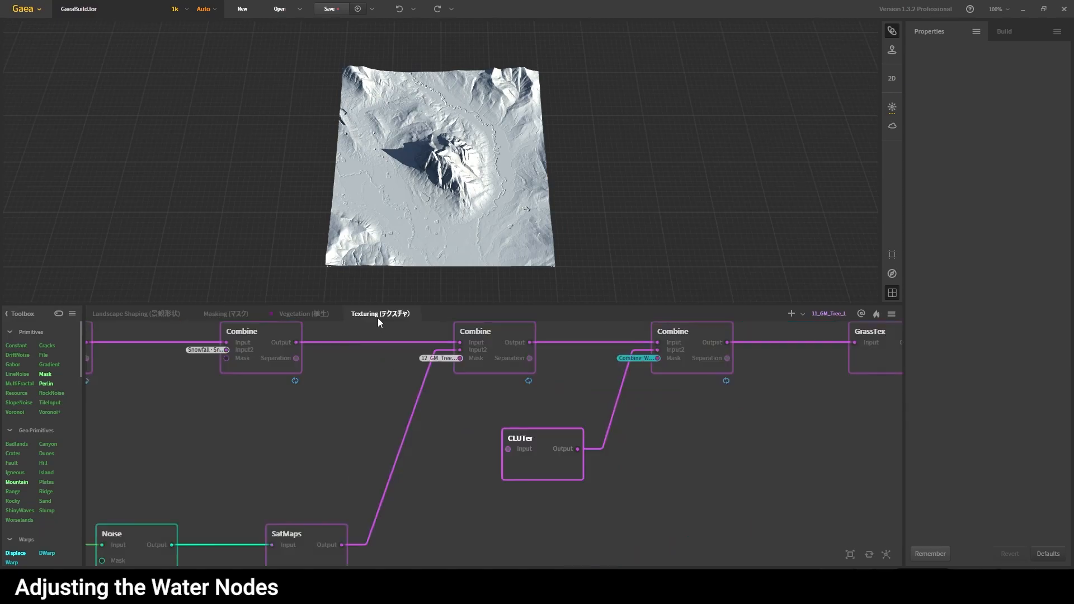
pyautogui.moveTo(494, 462); pyautogui.dragTo(412, 466)
pyautogui.moveTo(465, 508)
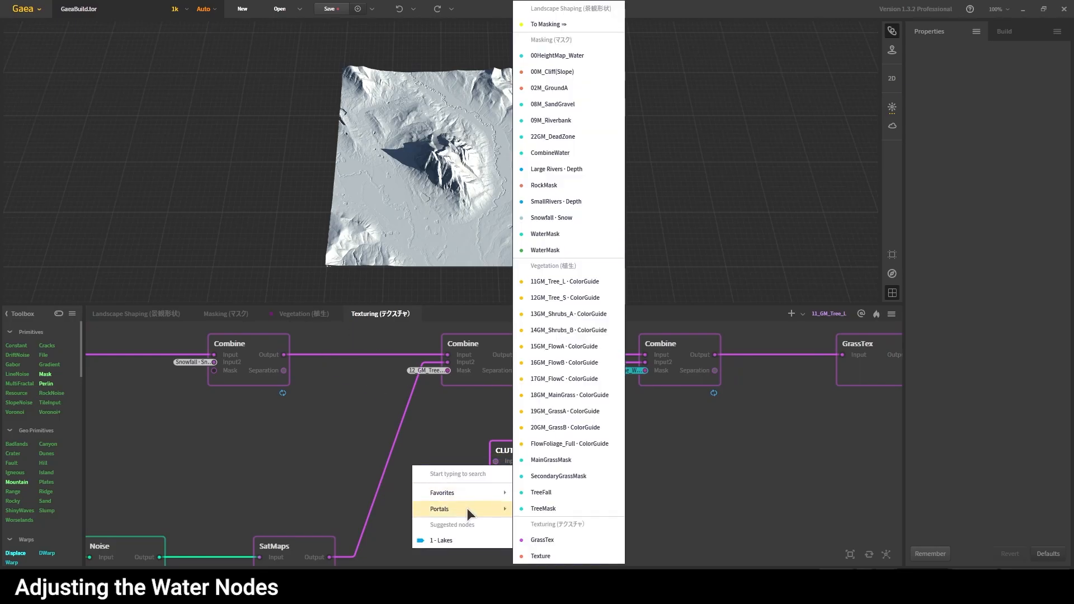
pyautogui.click(563, 250)
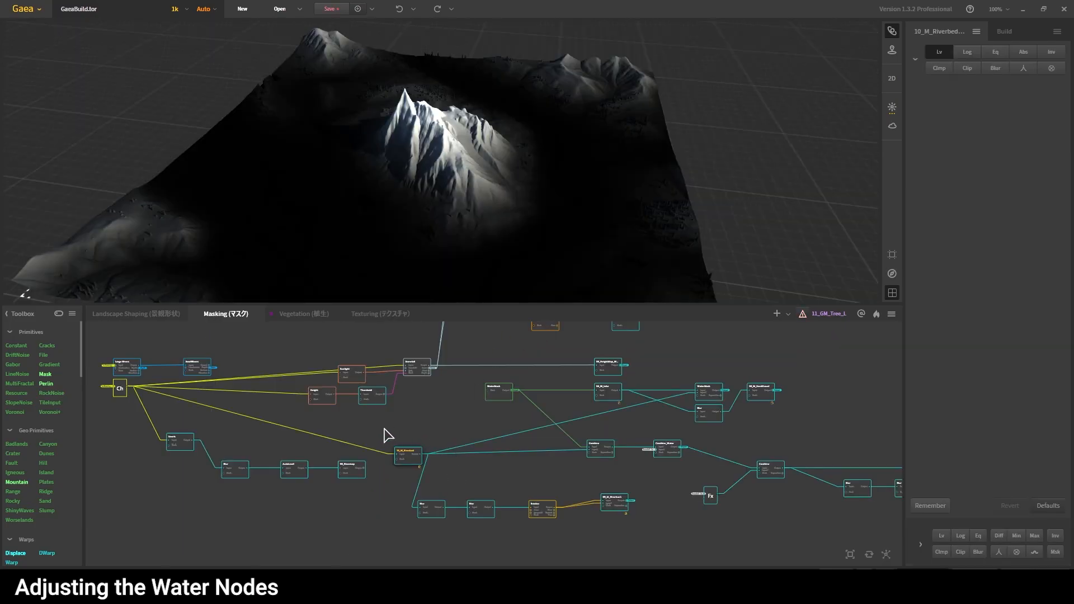
# - Connect the WaterMask file node's output to the input of 10_M_Riverbed in the Masking graph
pyautogui.scroll(1, 404, 407)
pyautogui.moveTo(345, 423); pyautogui.dragTo(574, 425, button='middle')
pyautogui.scroll(4, 284, 389)
pyautogui.moveTo(303, 395); pyautogui.dragTo(218, 410, button='middle')
pyautogui.moveTo(733, 492); pyautogui.dragTo(369, 394, button='middle')
pyautogui.moveTo(538, 442); pyautogui.dragTo(474, 455, button='middle')
pyautogui.scroll(-1, 471, 457)
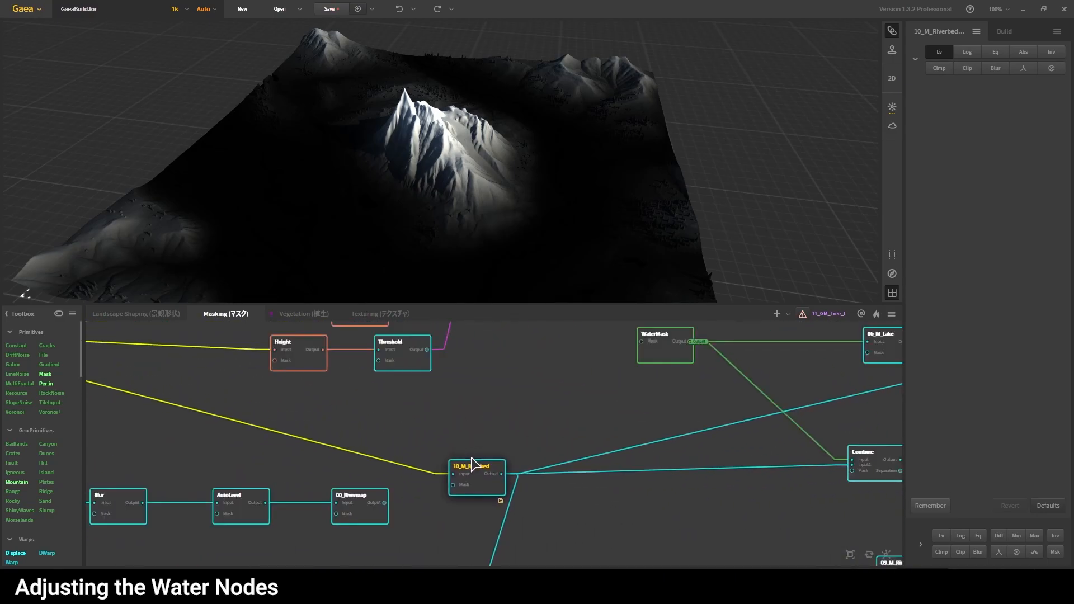
pyautogui.scroll(-1, 472, 465)
pyautogui.moveTo(654, 362); pyautogui.dragTo(457, 470)
pyautogui.moveTo(489, 381); pyautogui.dragTo(456, 403, button='middle')
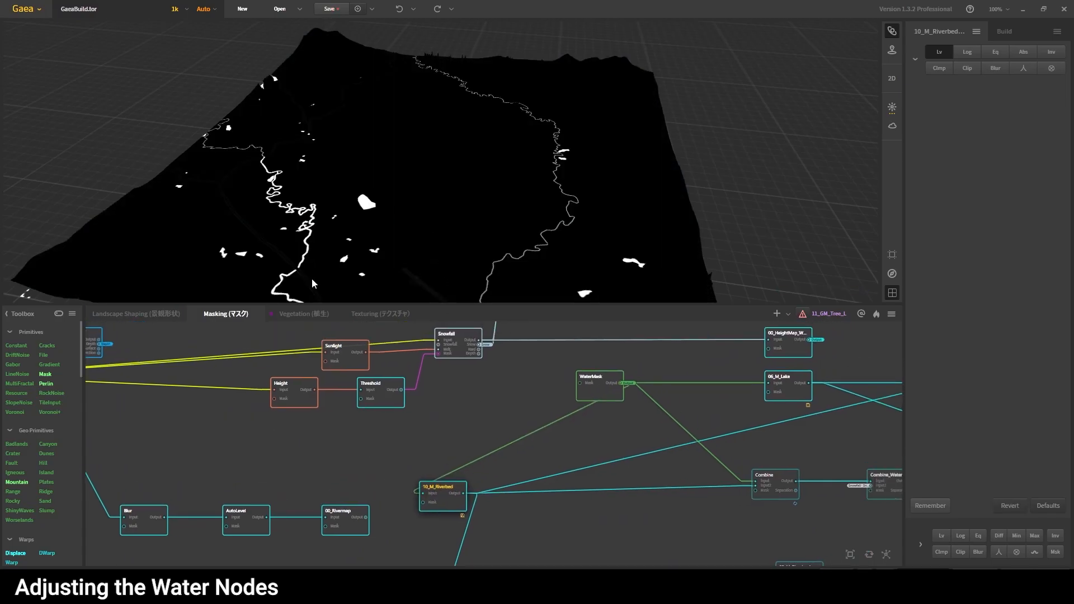
# - Display the final 00_Minimap Combine node of the Texturing graph in the 3D view
pyautogui.scroll(-5, 475, 422)
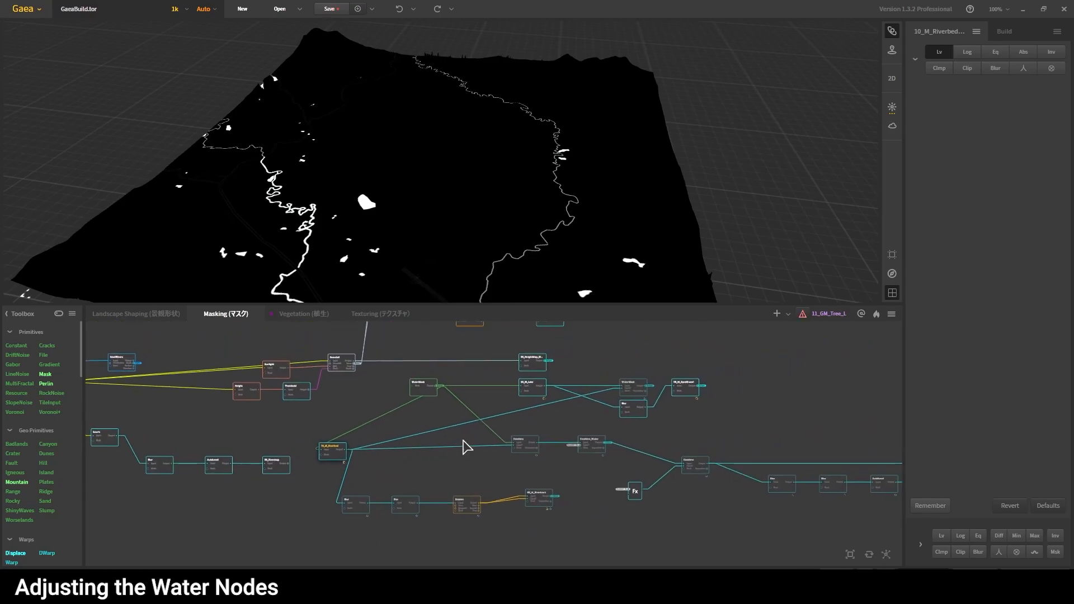
pyautogui.moveTo(586, 488); pyautogui.dragTo(413, 498)
pyautogui.click(380, 314)
pyautogui.moveTo(314, 391); pyautogui.dragTo(326, 448, button='middle')
pyautogui.click(438, 472)
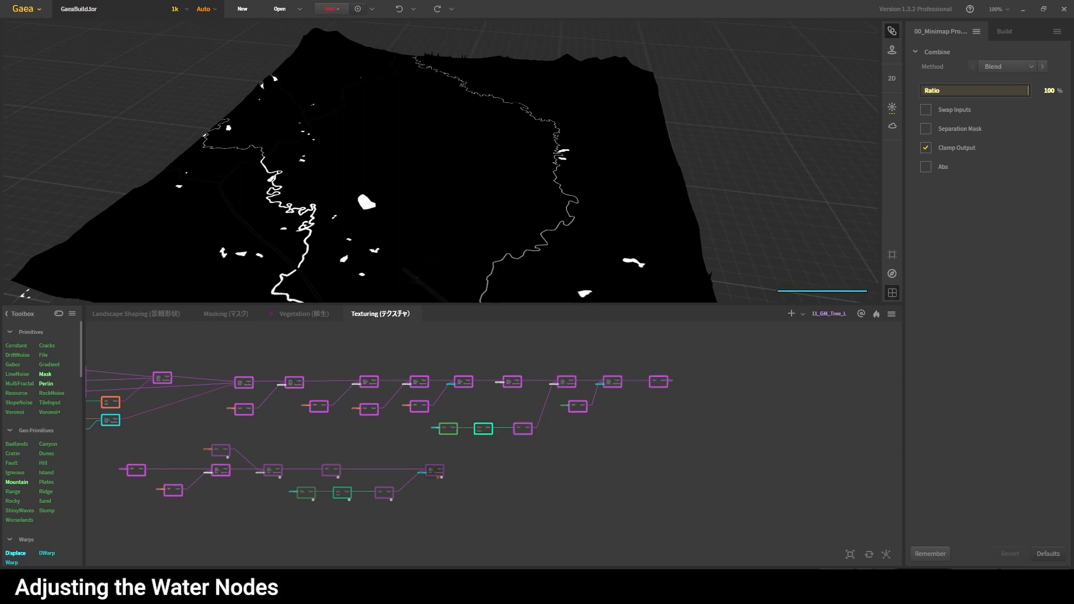
pyautogui.moveTo(622, 230)
pyautogui.mouseDown(button='middle')
pyautogui.moveTo(655, 225)
pyautogui.moveTo(626, 225)
pyautogui.mouseUp(button='middle')
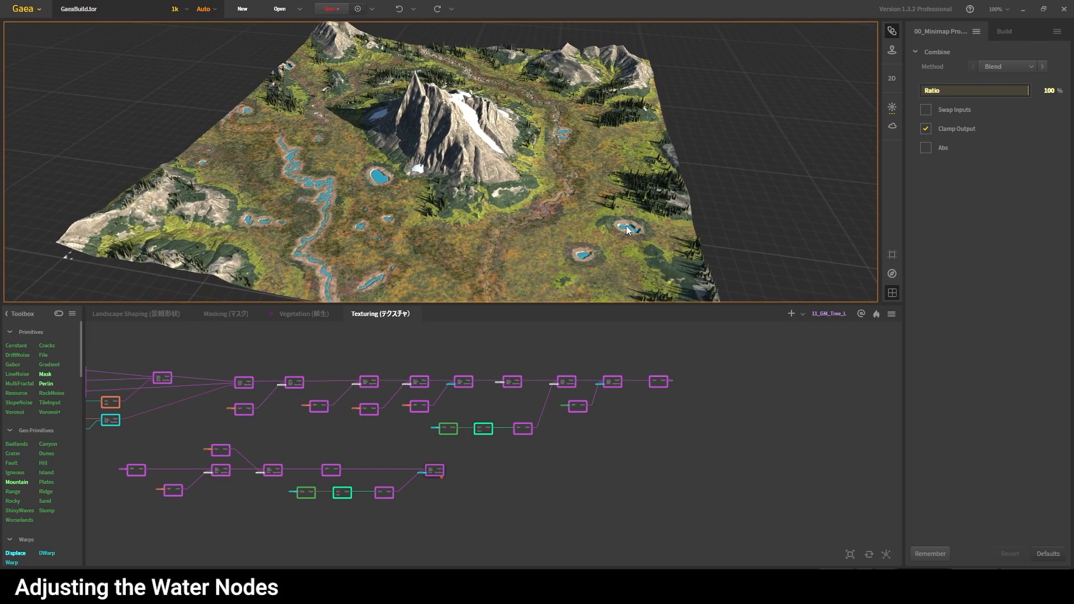
# - Examine the rivers, lakes and riverbanks on the textured terrain up close and from several angles
pyautogui.moveTo(449, 231); pyautogui.dragTo(298, 240)
pyautogui.scroll(5, 565, 233)
pyautogui.scroll(-3, 565, 232)
pyautogui.scroll(-2, 297, 237)
pyautogui.moveTo(297, 238); pyautogui.dragTo(430, 208, button='middle')
pyautogui.scroll(3, 324, 220)
pyautogui.scroll(-5, 442, 210)
pyautogui.moveTo(452, 212); pyautogui.dragTo(452, 157)
pyautogui.scroll(2, 464, 154)
pyautogui.moveTo(559, 126); pyautogui.dragTo(482, 199, button='middle')
pyautogui.scroll(-2, 482, 199)
pyautogui.moveTo(551, 230); pyautogui.dragTo(484, 180)
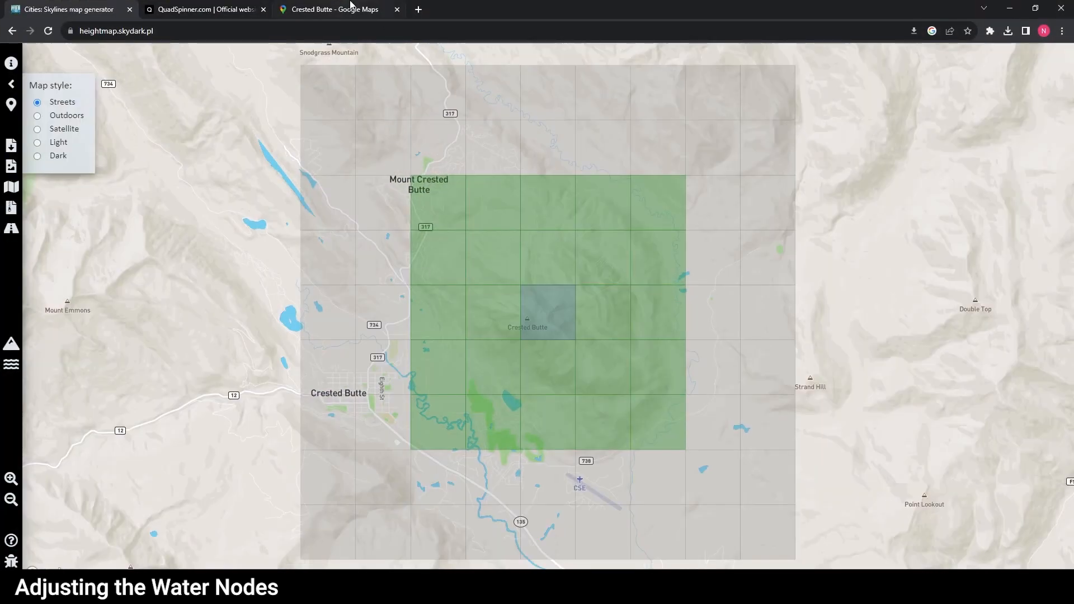
# - Switch to the Crested Butte view in Google Maps and examine how trees and grass cover the mountain's slopes
pyautogui.click(335, 8)
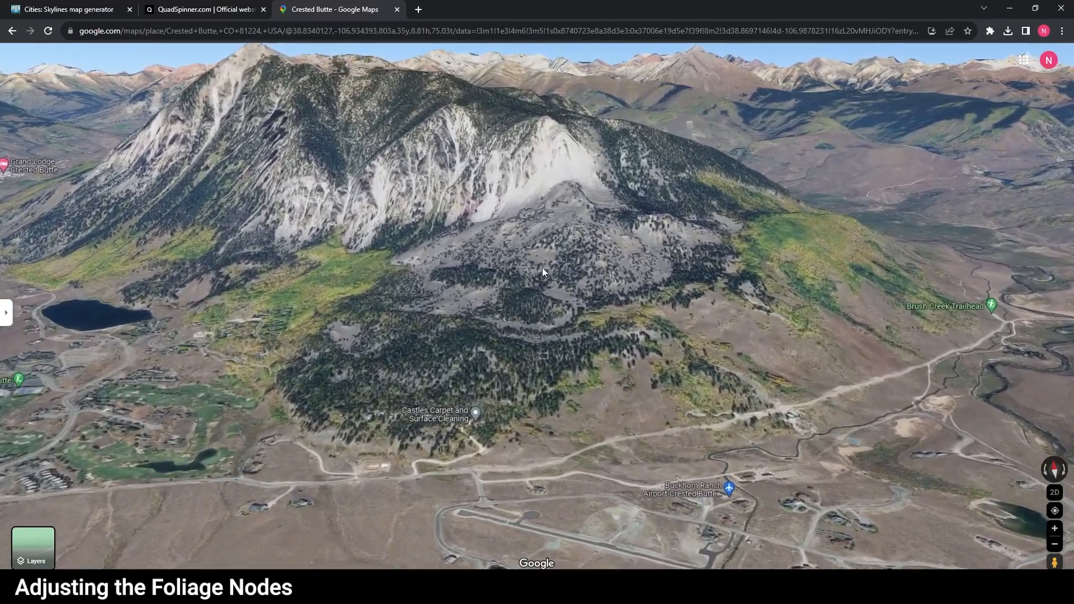
pyautogui.keyDown('ctrl'); pyautogui.moveTo(542, 269); pyautogui.dragTo(445, 526); pyautogui.keyUp('ctrl')
pyautogui.scroll(-2, 458, 314)
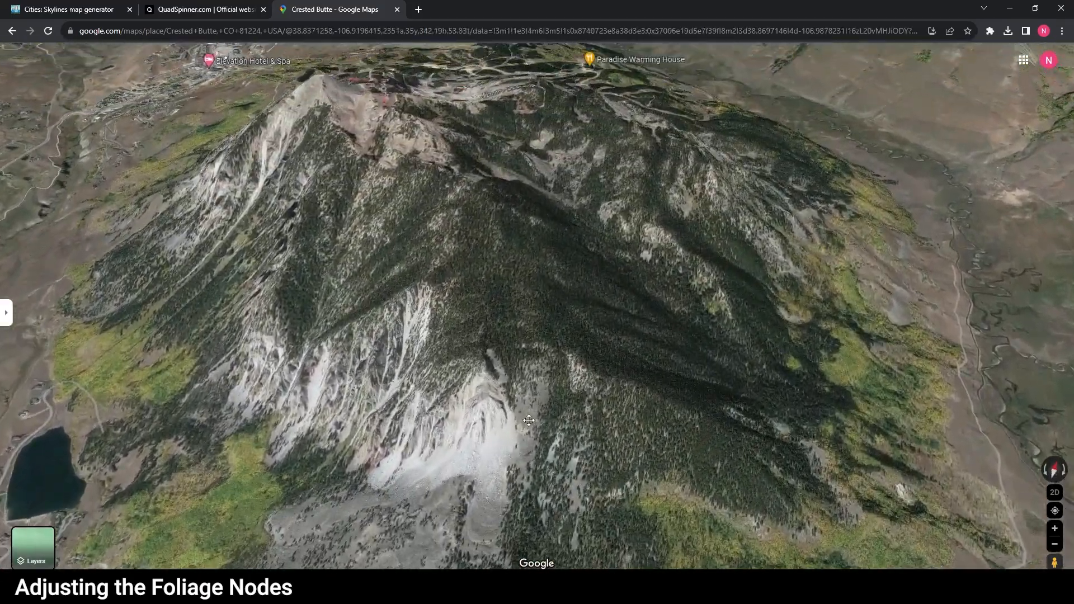
pyautogui.scroll(-2, 552, 251)
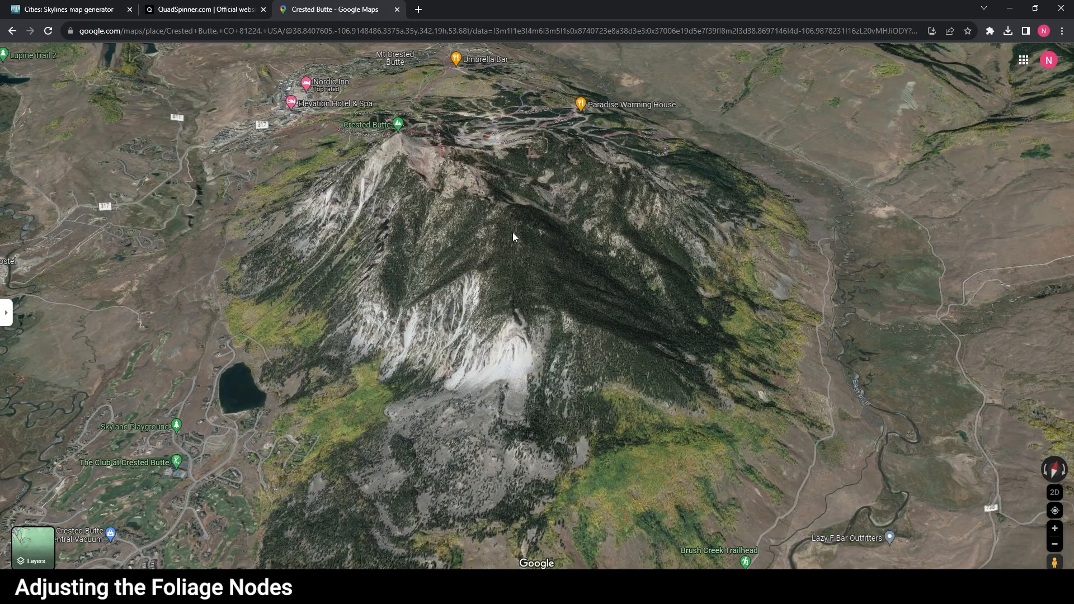
pyautogui.moveTo(518, 300); pyautogui.dragTo(619, 202)
pyautogui.keyDown('ctrl'); pyautogui.moveTo(525, 366); pyautogui.dragTo(638, 367); pyautogui.keyUp('ctrl')
pyautogui.moveTo(479, 358); pyautogui.dragTo(314, 383)
# - Examine the vegetation along the East River near Brush Creek Trailhead and on the adjoining mountain slope
pyautogui.scroll(5, 583, 293)
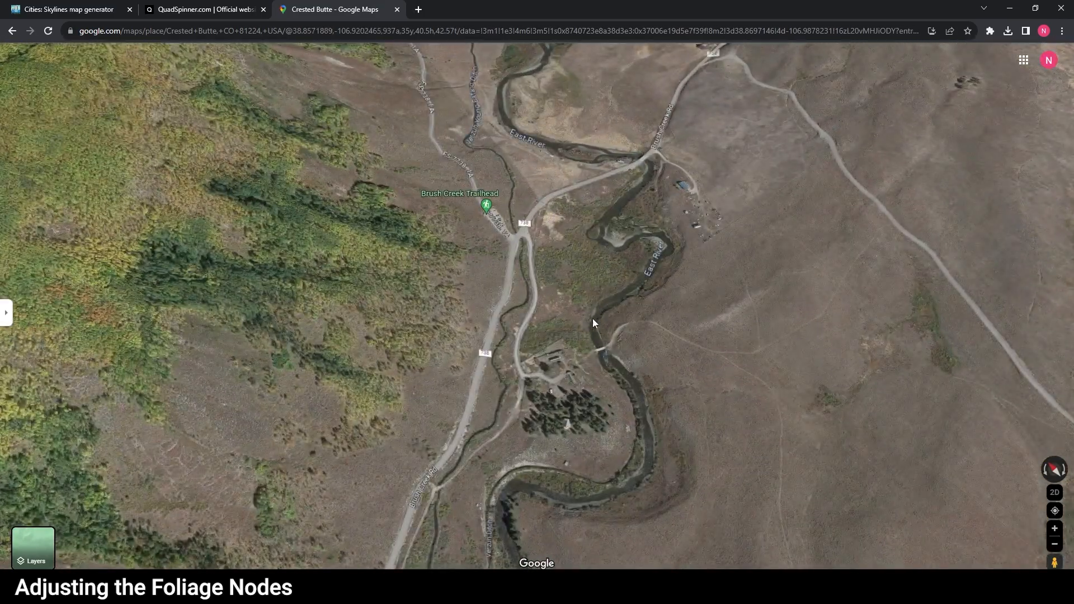
pyautogui.moveTo(595, 317); pyautogui.dragTo(526, 353)
pyautogui.scroll(5, 535, 326)
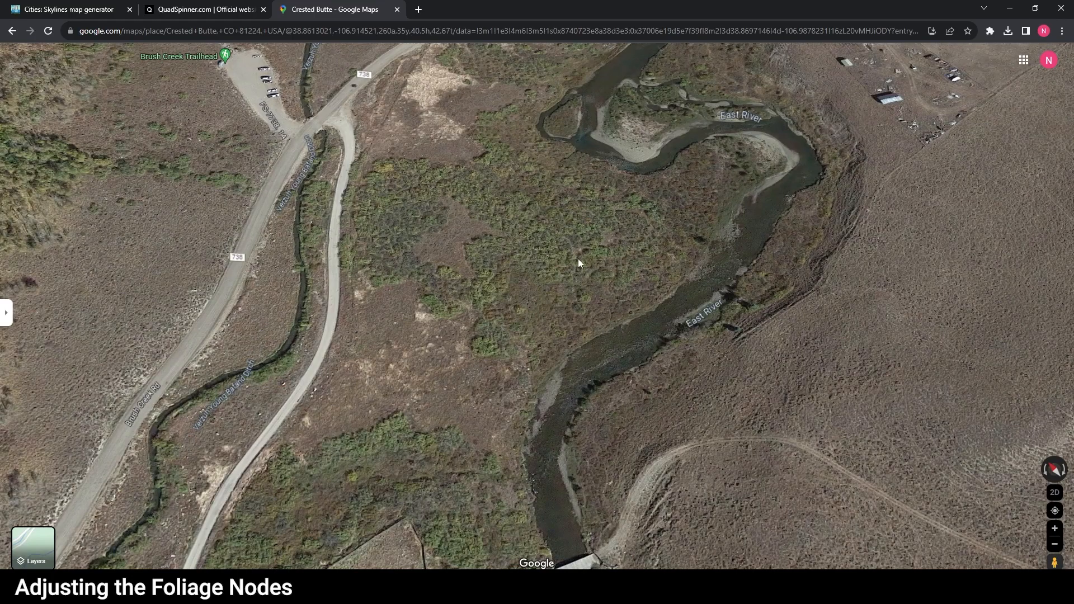
pyautogui.moveTo(522, 249); pyautogui.dragTo(493, 358)
pyautogui.scroll(-3, 491, 358)
pyautogui.moveTo(563, 293); pyautogui.dragTo(610, 229)
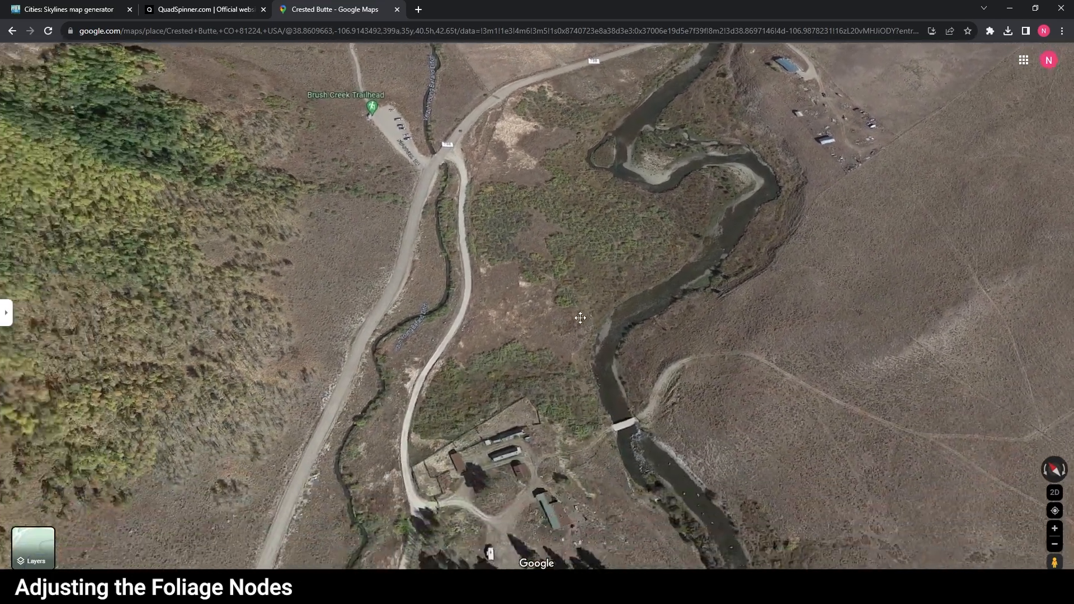
pyautogui.scroll(-3, 387, 309)
pyautogui.scroll(-3, 387, 309)
pyautogui.moveTo(391, 311); pyautogui.dragTo(683, 330)
pyautogui.scroll(-1, 466, 290)
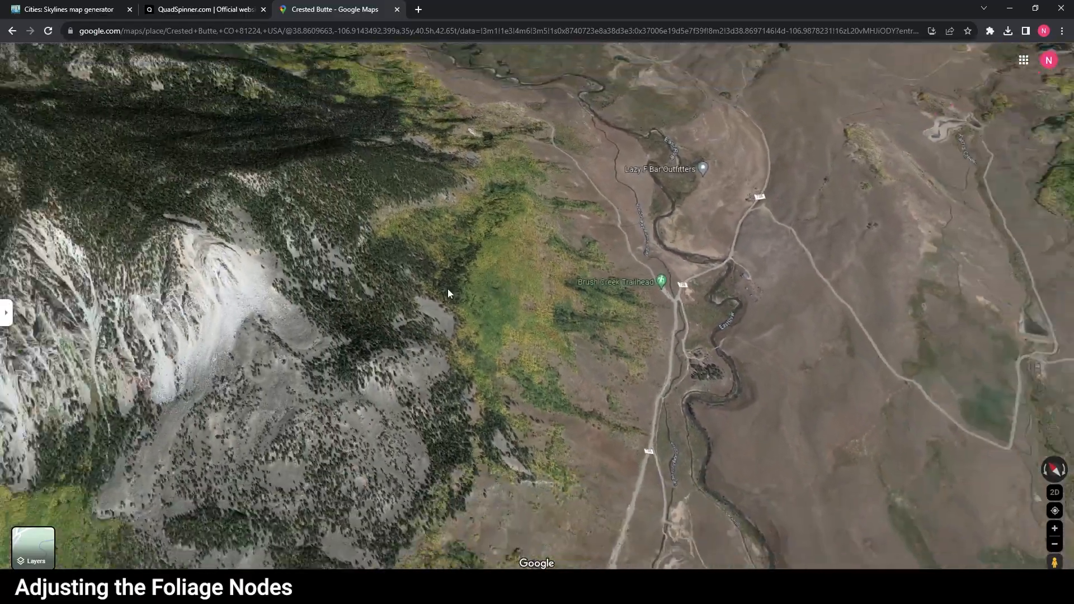
pyautogui.scroll(3, 368, 275)
pyautogui.scroll(-5, 368, 276)
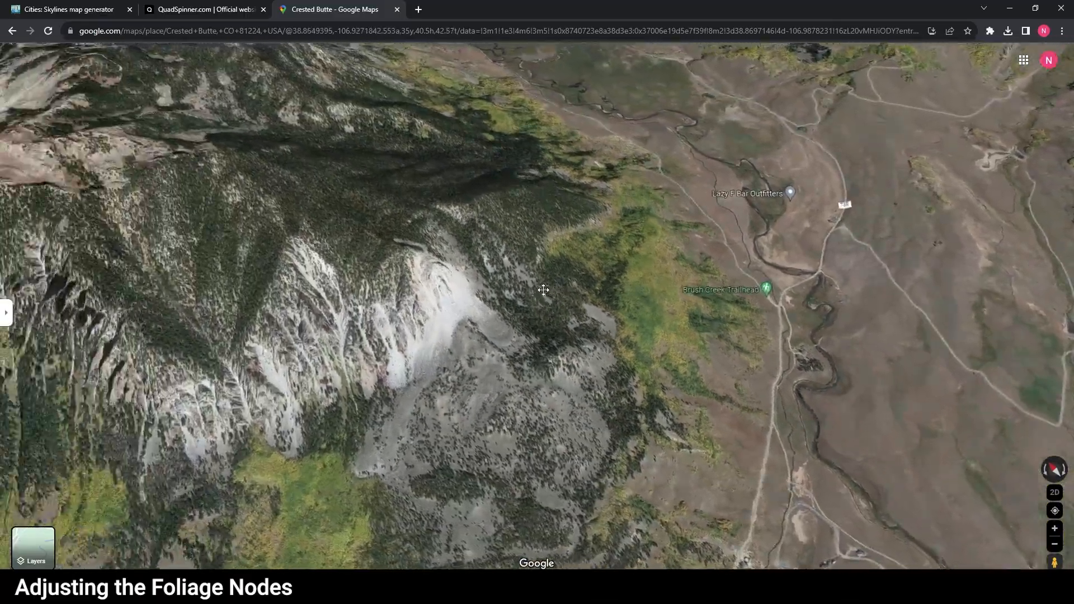
# - Examine the tree and rock distribution around the Crested Butte mountain in the 3D satellite view
pyautogui.scroll(-5, 548, 258)
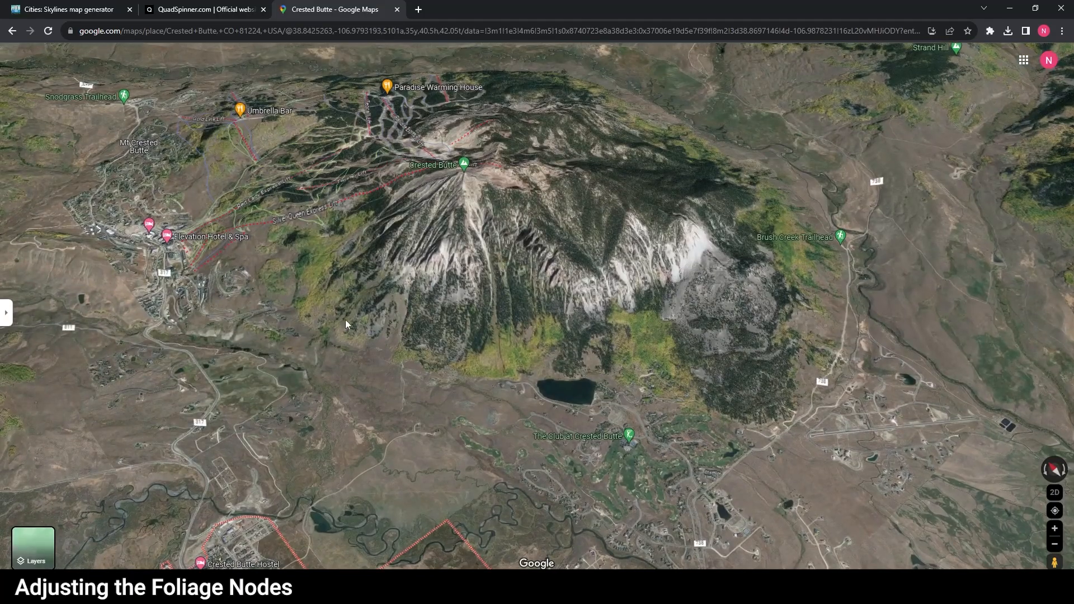
pyautogui.scroll(2, 783, 235)
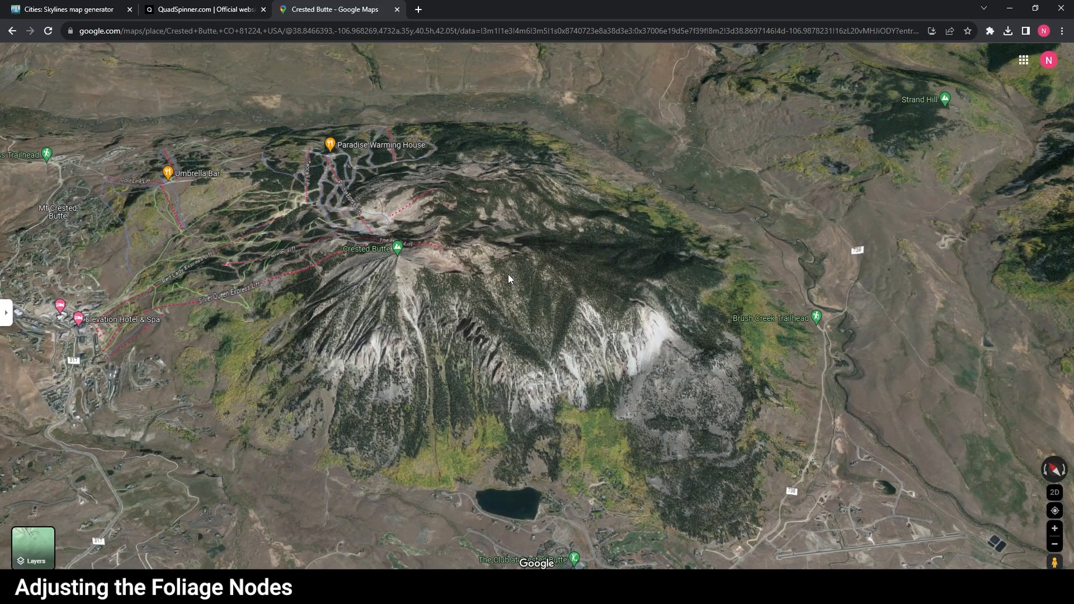
pyautogui.scroll(2, 488, 301)
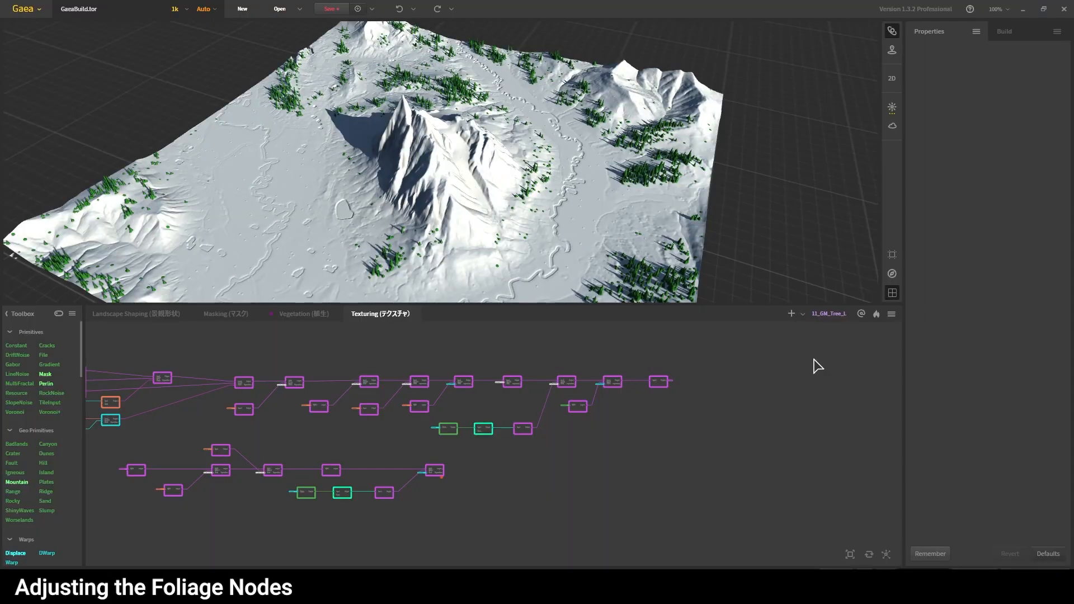
# - Switch to Gaea and set the Height of the 11_GM_Tree_L node in the Vegetation graph to 10%
pyautogui.click(289, 314)
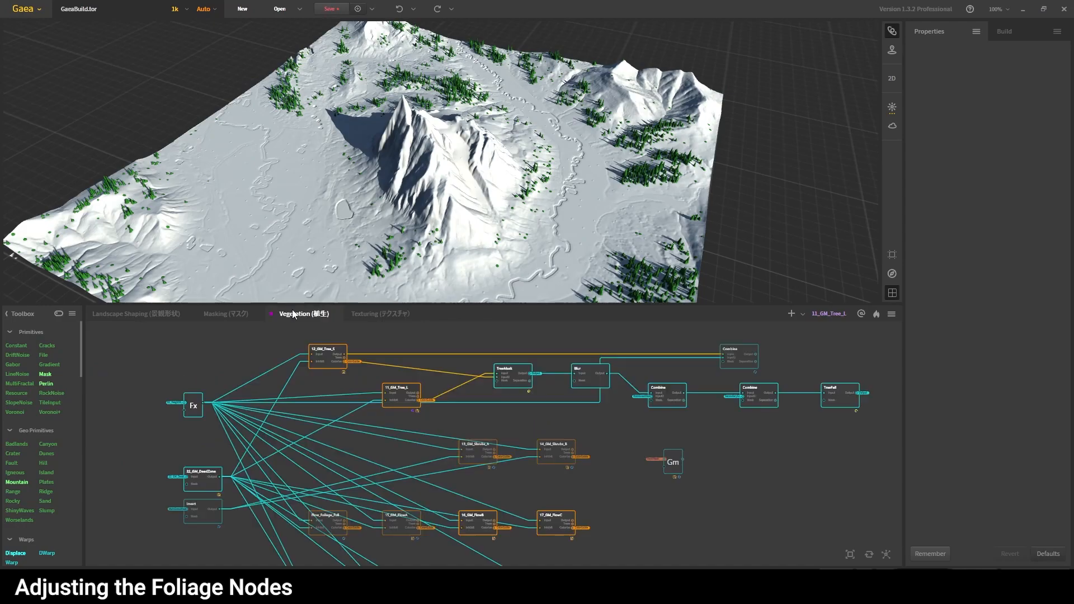
pyautogui.click(401, 403)
pyautogui.scroll(5, 401, 400)
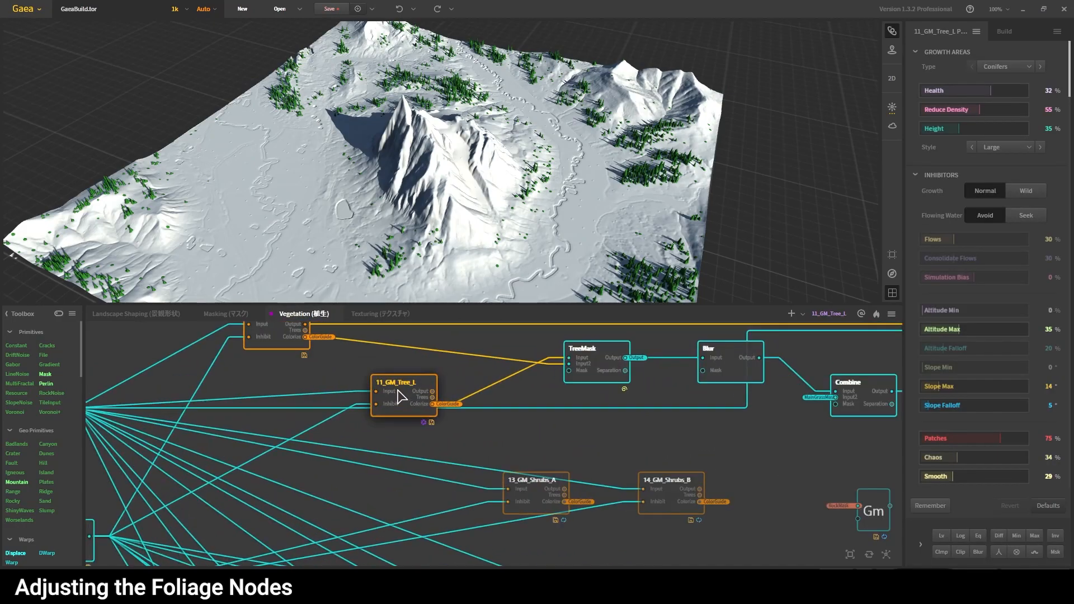
pyautogui.scroll(-5, 404, 392)
pyautogui.moveTo(579, 202)
pyautogui.mouseDown()
pyautogui.moveTo(600, 181)
pyautogui.moveTo(577, 201)
pyautogui.mouseUp()
pyautogui.moveTo(578, 201); pyautogui.dragTo(471, 223, button='middle')
pyautogui.scroll(5, 471, 222)
pyautogui.moveTo(471, 222); pyautogui.dragTo(404, 197)
pyautogui.scroll(-5, 453, 227)
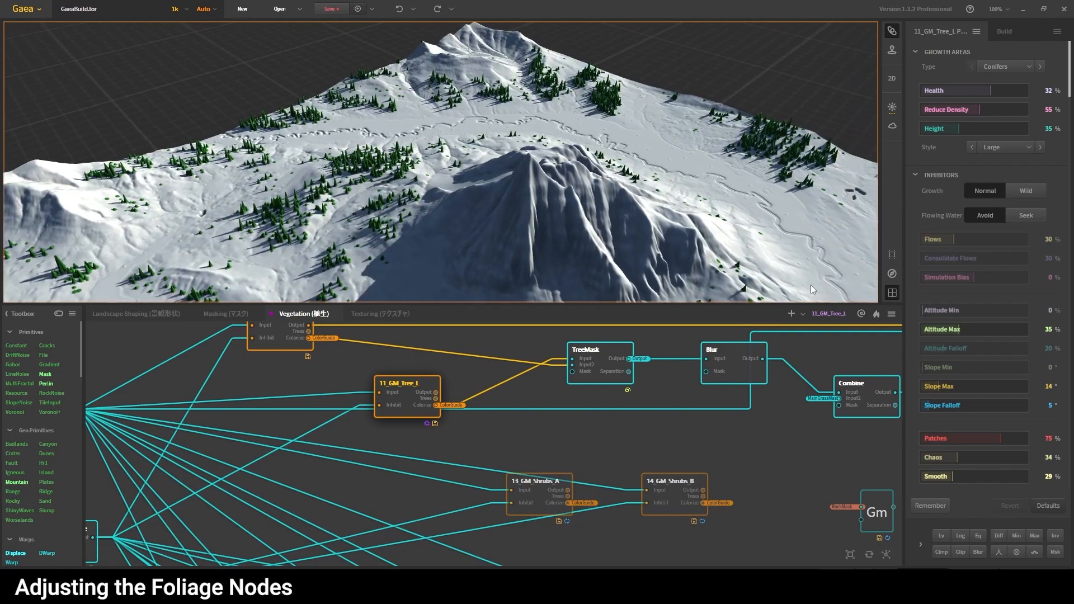
pyautogui.moveTo(959, 129); pyautogui.dragTo(937, 130)
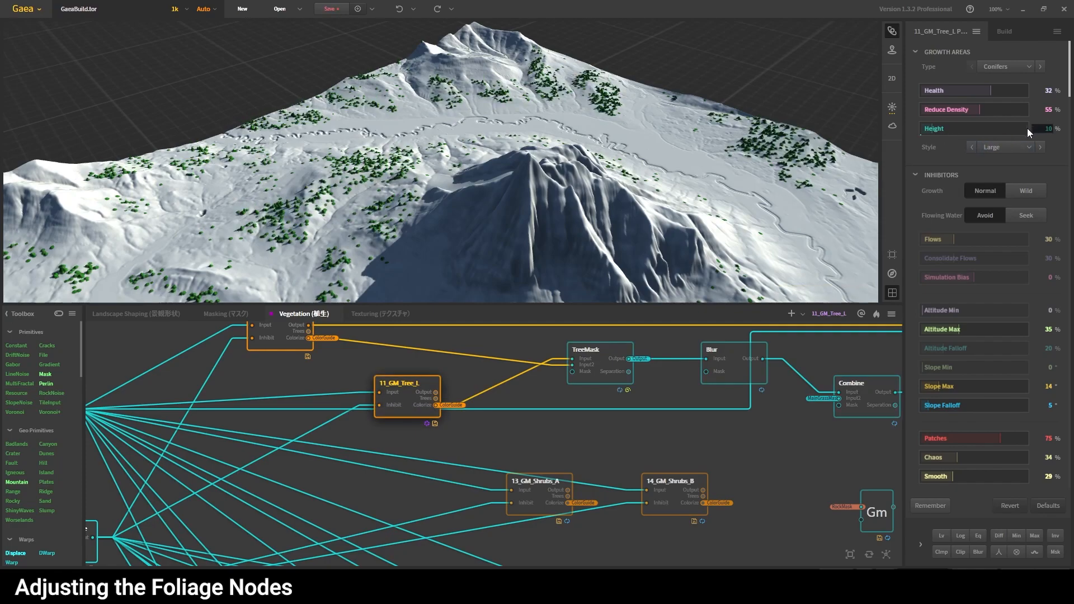
# - Set the tree node's Health to 70% and Reduce Density to 9% for a denser forest
pyautogui.scroll(-3, 514, 183)
pyautogui.moveTo(514, 184); pyautogui.dragTo(566, 176, button='middle')
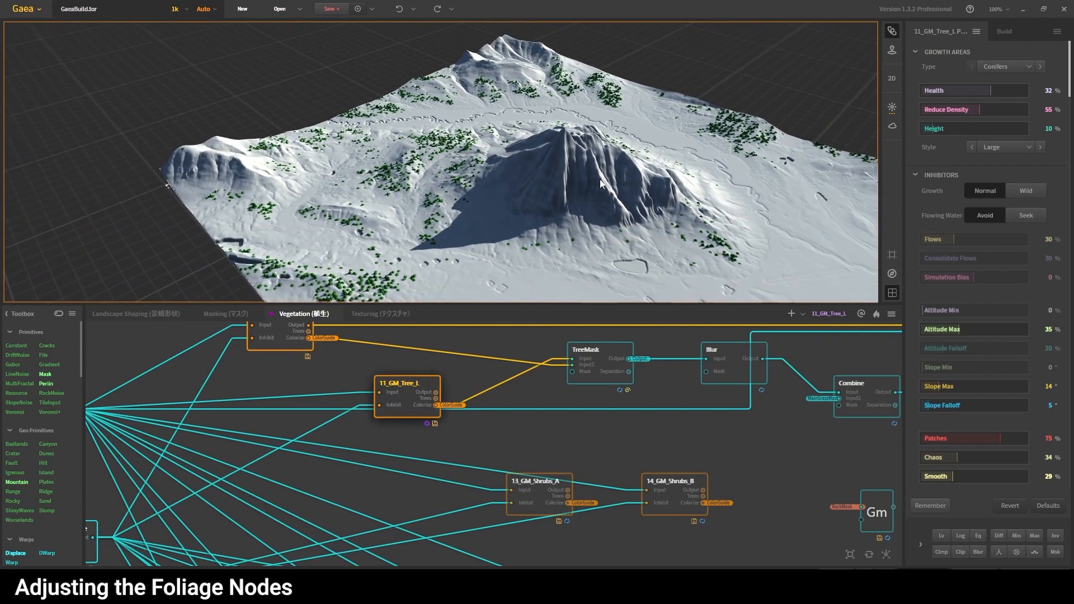
pyautogui.moveTo(992, 90); pyautogui.dragTo(1010, 92)
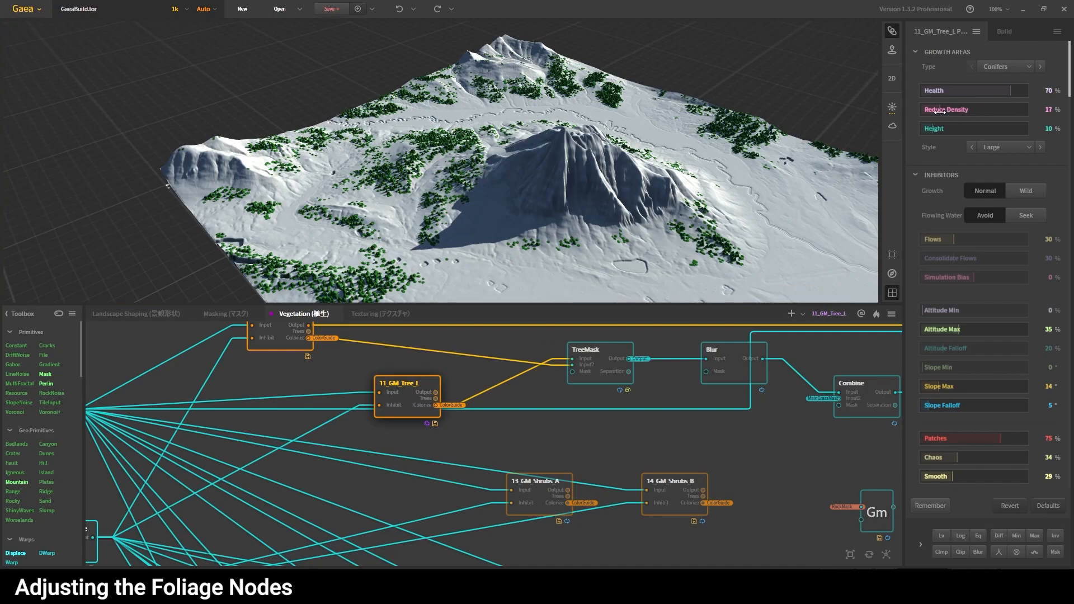
pyautogui.moveTo(932, 114); pyautogui.dragTo(933, 115)
pyautogui.moveTo(532, 172)
pyautogui.mouseDown()
pyautogui.moveTo(539, 157)
pyautogui.moveTo(532, 190)
pyautogui.mouseUp()
pyautogui.scroll(-2, 532, 190)
pyautogui.scroll(3, 483, 167)
pyautogui.scroll(-3, 497, 186)
pyautogui.scroll(4, 526, 202)
pyautogui.moveTo(479, 186); pyautogui.dragTo(444, 140)
pyautogui.scroll(-2, 511, 164)
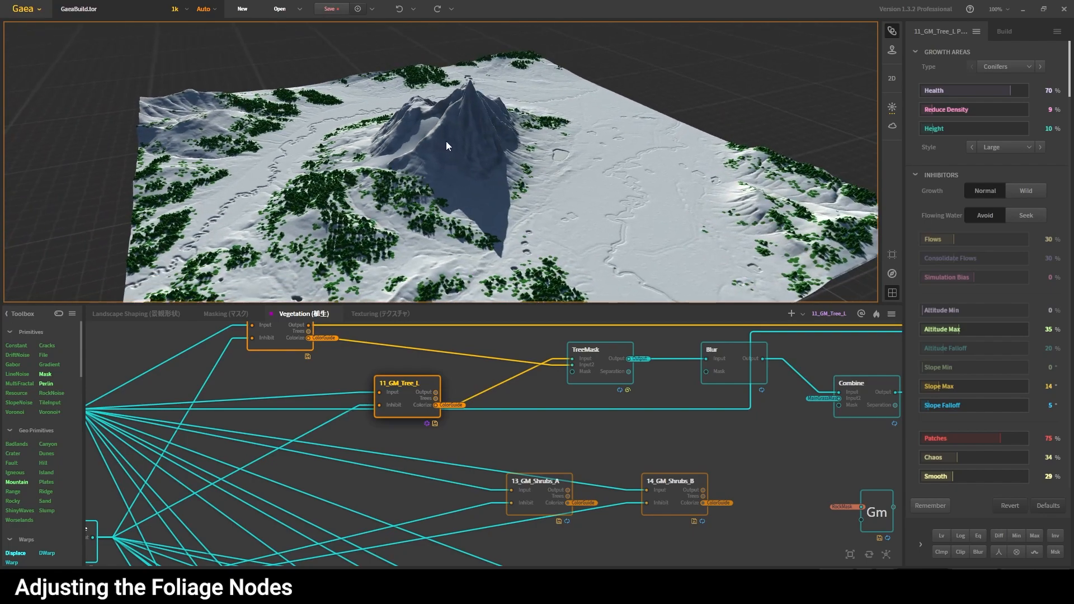
# - In the Landscape Shaping graph, set the upper File node's Clamp Max to 23%
pyautogui.click(123, 312)
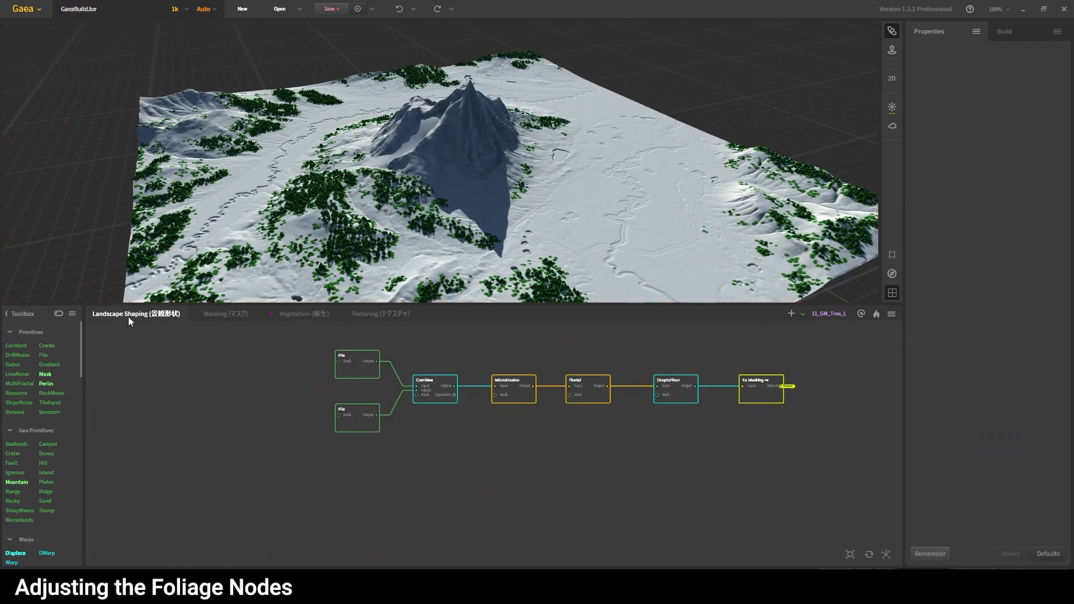
pyautogui.click(360, 371)
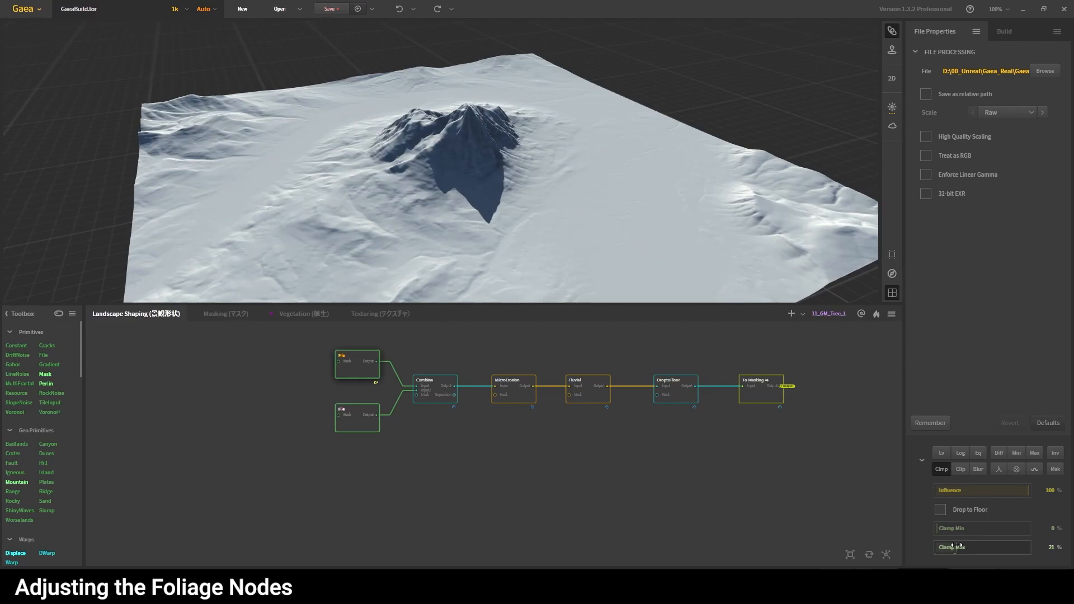
pyautogui.moveTo(648, 269); pyautogui.dragTo(579, 280)
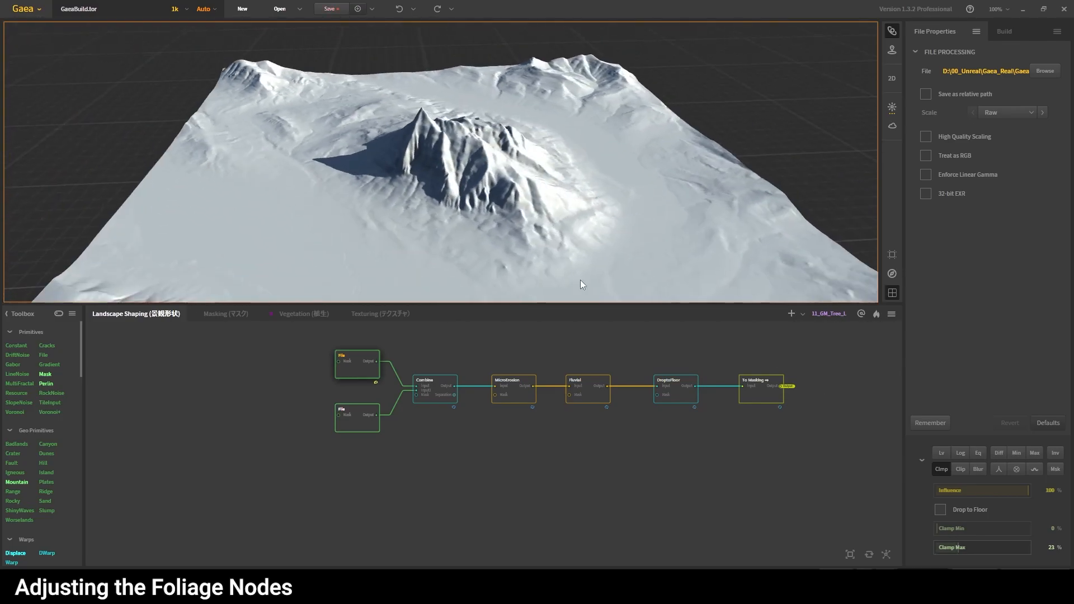
# - Return to 11_GM_Tree_L in the Vegetation graph and set its Patches to 25% and Slope Max to 30°
pyautogui.click(369, 314)
pyautogui.click(327, 316)
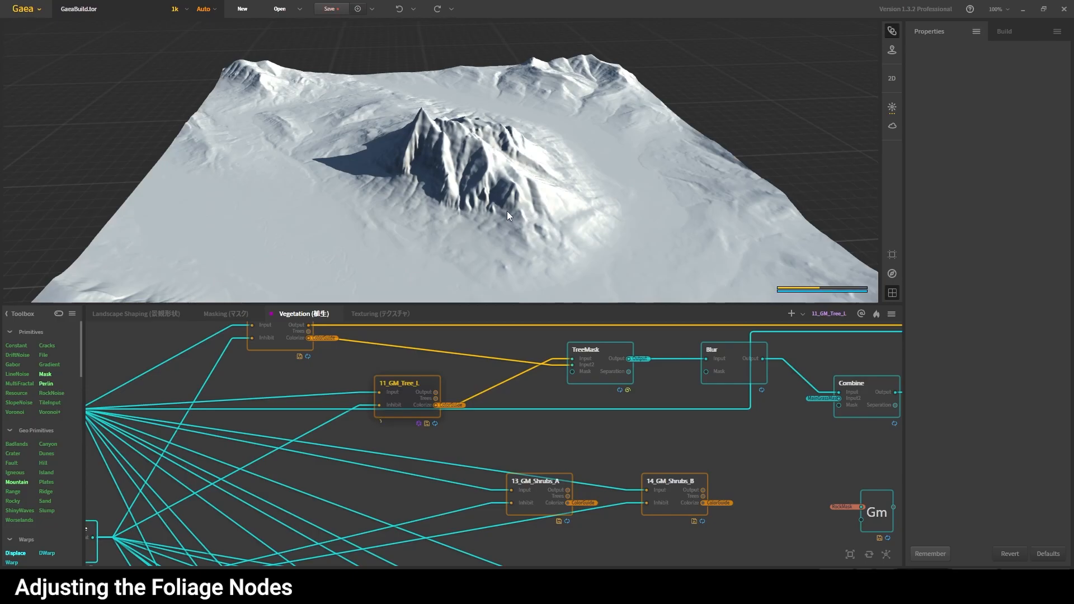
pyautogui.moveTo(506, 212)
pyautogui.mouseDown()
pyautogui.moveTo(384, 140)
pyautogui.moveTo(344, 200)
pyautogui.moveTo(263, 214)
pyautogui.moveTo(236, 206)
pyautogui.moveTo(483, 209)
pyautogui.moveTo(553, 203)
pyautogui.moveTo(558, 186)
pyautogui.moveTo(492, 221)
pyautogui.mouseUp()
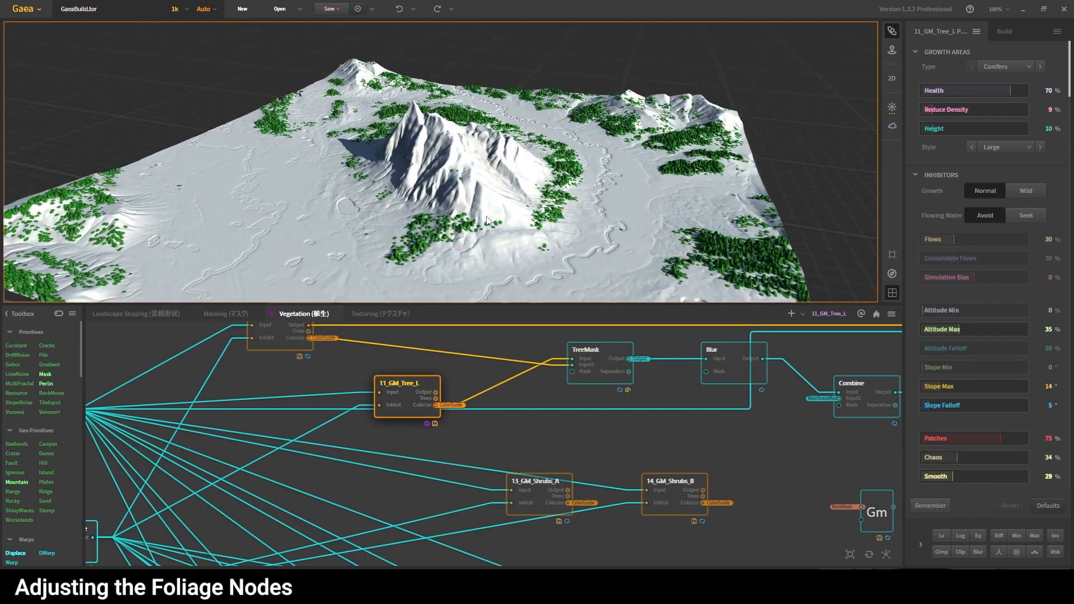
pyautogui.moveTo(458, 170)
pyautogui.mouseDown()
pyautogui.moveTo(487, 127)
pyautogui.moveTo(492, 169)
pyautogui.moveTo(472, 168)
pyautogui.mouseUp()
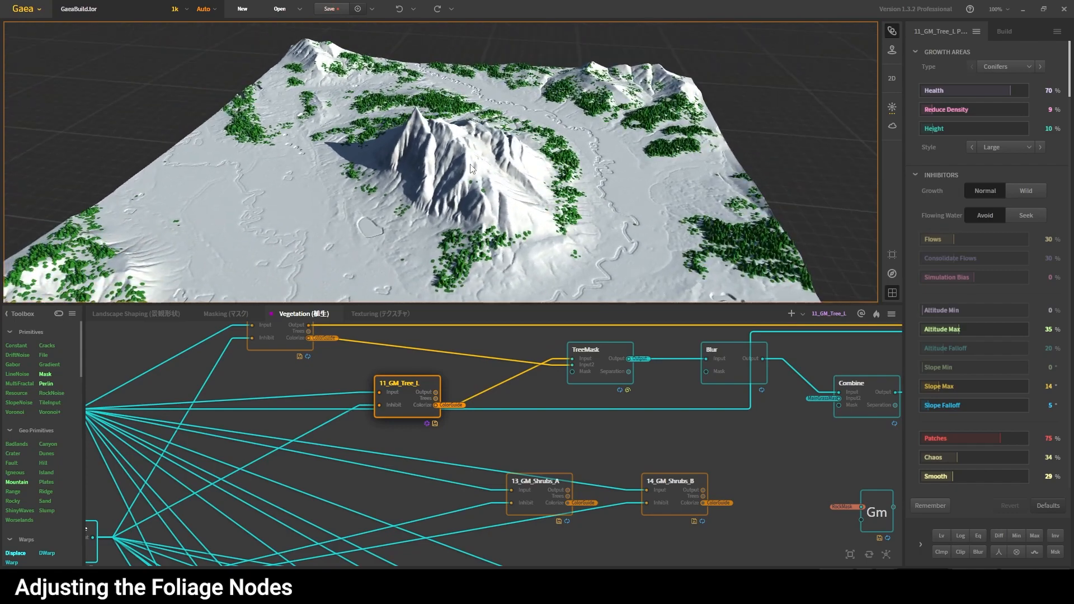
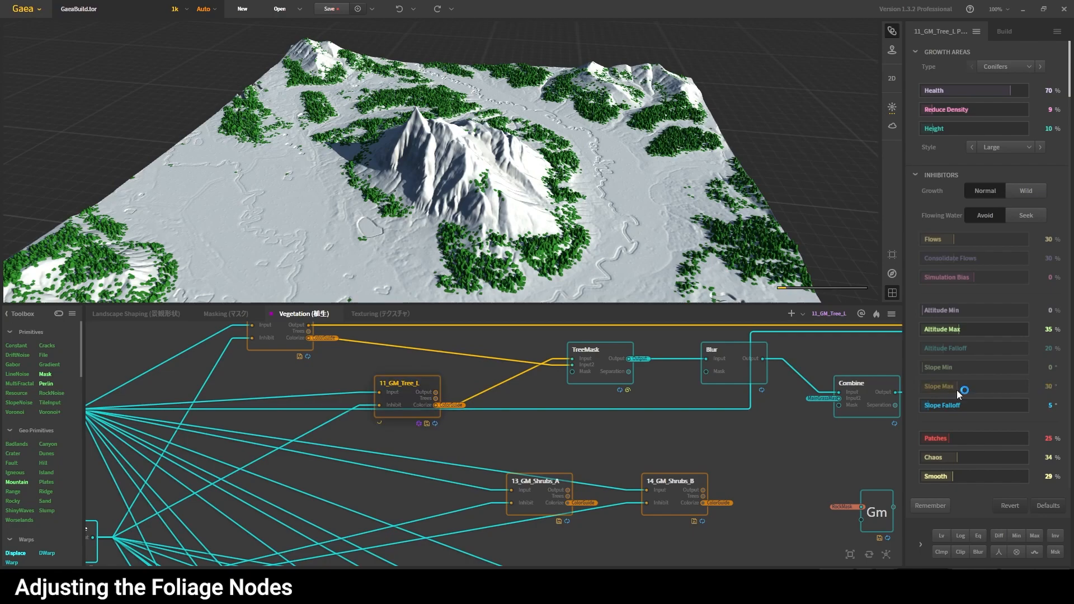
pyautogui.moveTo(680, 237); pyautogui.dragTo(648, 240)
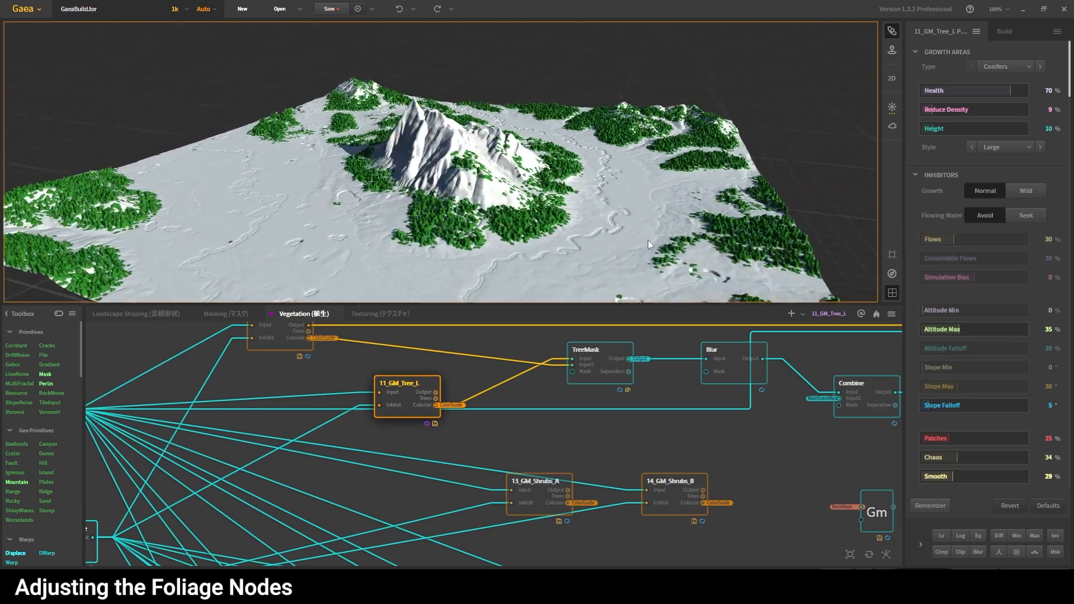
# - Set the tree node's Slope Max to 46°, Altitude Max to 75% and Altitude Falloff to 10%
pyautogui.moveTo(961, 387); pyautogui.dragTo(969, 390)
pyautogui.moveTo(548, 184); pyautogui.dragTo(551, 205)
pyautogui.moveTo(960, 330); pyautogui.dragTo(1000, 330)
pyautogui.moveTo(484, 159)
pyautogui.mouseDown()
pyautogui.moveTo(486, 195)
pyautogui.moveTo(473, 154)
pyautogui.moveTo(495, 157)
pyautogui.mouseUp()
pyautogui.scroll(3, 472, 154)
pyautogui.moveTo(945, 348); pyautogui.dragTo(933, 348)
# - Set the tree node's Patches to 14% and its Style to Small
pyautogui.moveTo(947, 439); pyautogui.dragTo(937, 438)
pyautogui.click(1005, 147)
pyautogui.click(1003, 162)
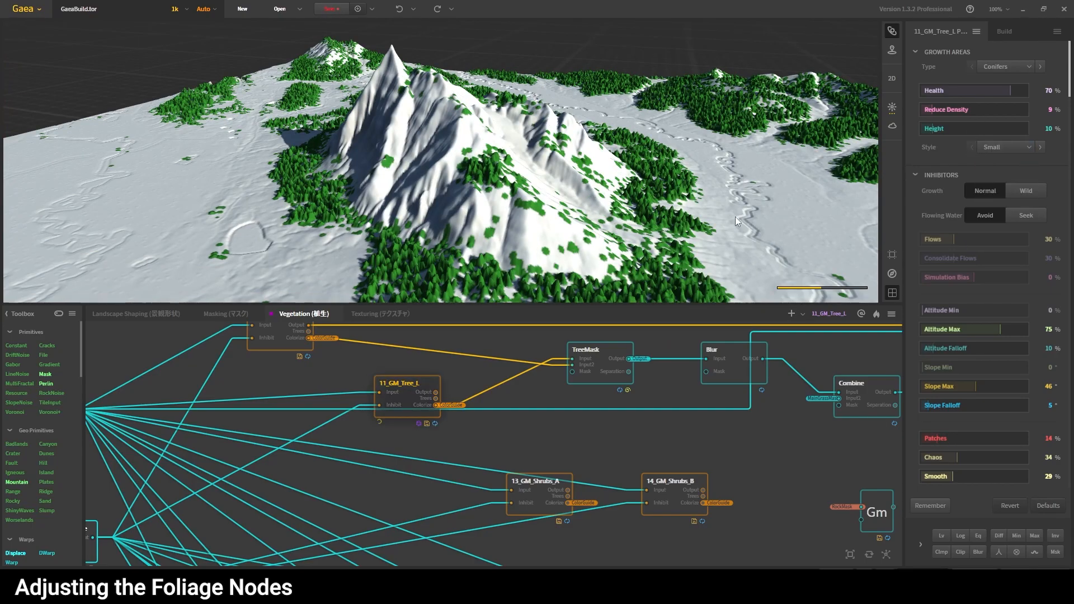
# - Set the tree node's Health to 81%, Reduce Density to 0%, Patches to 5%, Chaos to 7% and Smooth to 48%
pyautogui.moveTo(1011, 90); pyautogui.dragTo(1016, 90)
pyautogui.moveTo(504, 157); pyautogui.dragTo(520, 202)
pyautogui.moveTo(933, 109); pyautogui.dragTo(906, 109)
pyautogui.moveTo(571, 285); pyautogui.dragTo(567, 241)
pyautogui.moveTo(936, 438); pyautogui.dragTo(927, 439)
pyautogui.moveTo(957, 458); pyautogui.dragTo(972, 477)
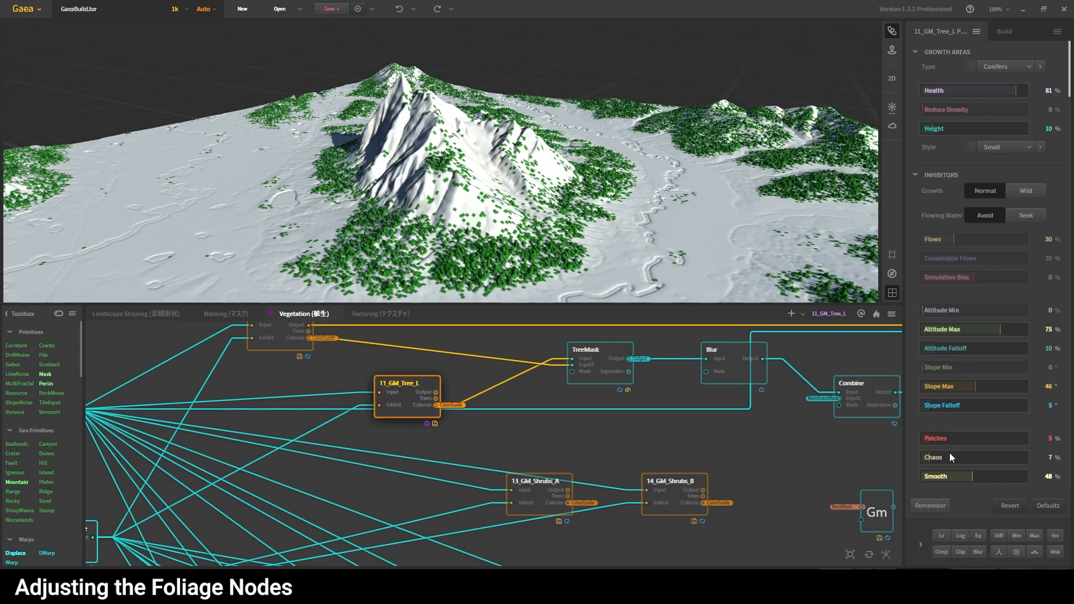
# - Set Growth to Wild, Health to 100%, Altitude Min to 6%, Altitude Falloff to 0%, Slope Max to 67° and Slope Falloff to 2°
pyautogui.moveTo(722, 252); pyautogui.dragTo(787, 243)
pyautogui.click(925, 348)
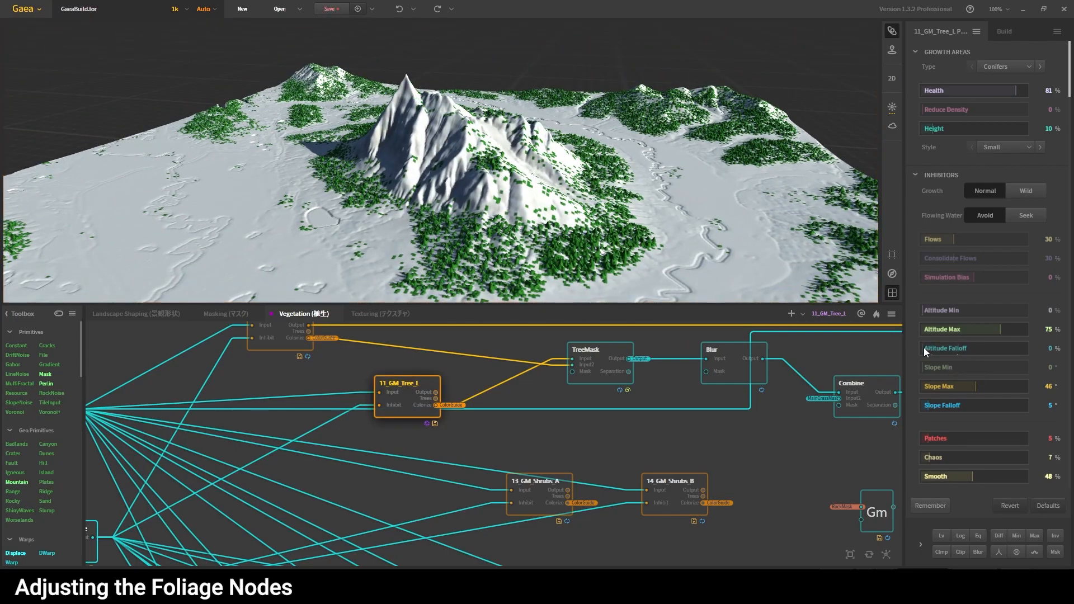
pyautogui.click(1032, 193)
pyautogui.moveTo(924, 310); pyautogui.dragTo(929, 310)
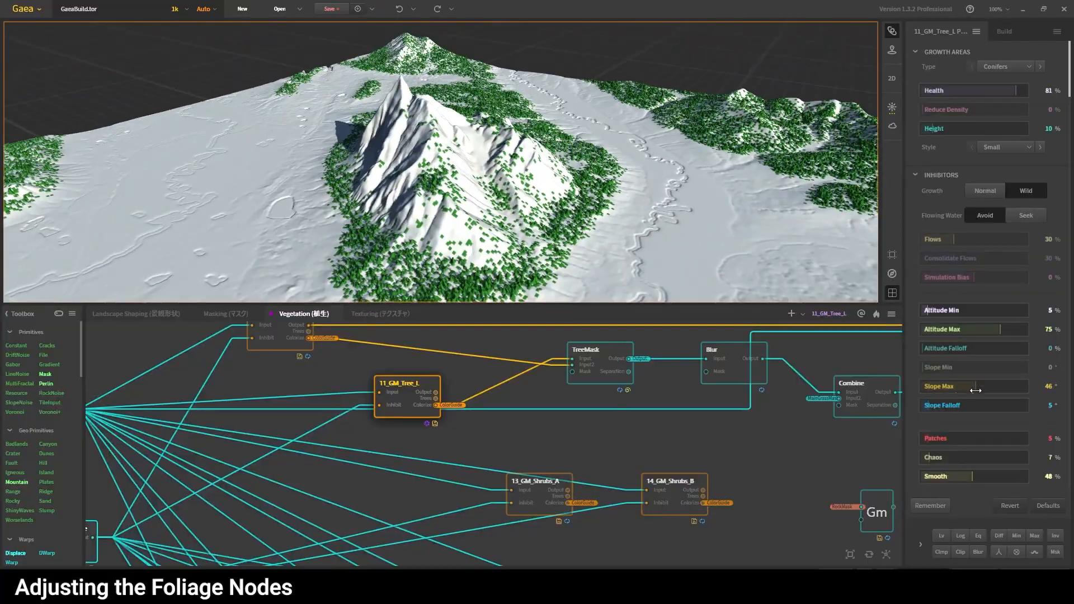
pyautogui.moveTo(1016, 92); pyautogui.dragTo(1027, 91)
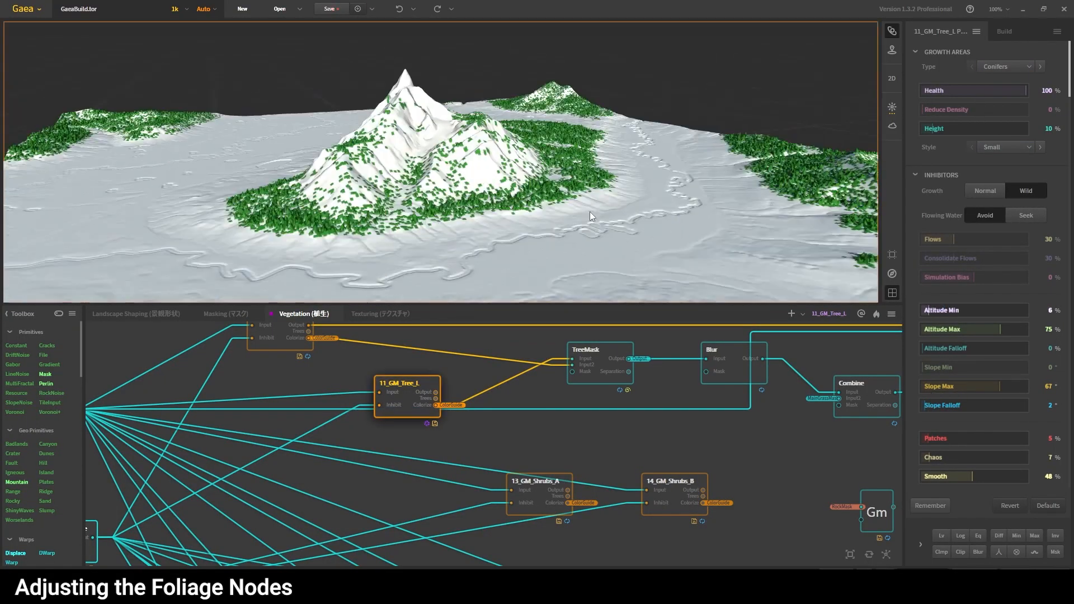
pyautogui.scroll(2, 714, 448)
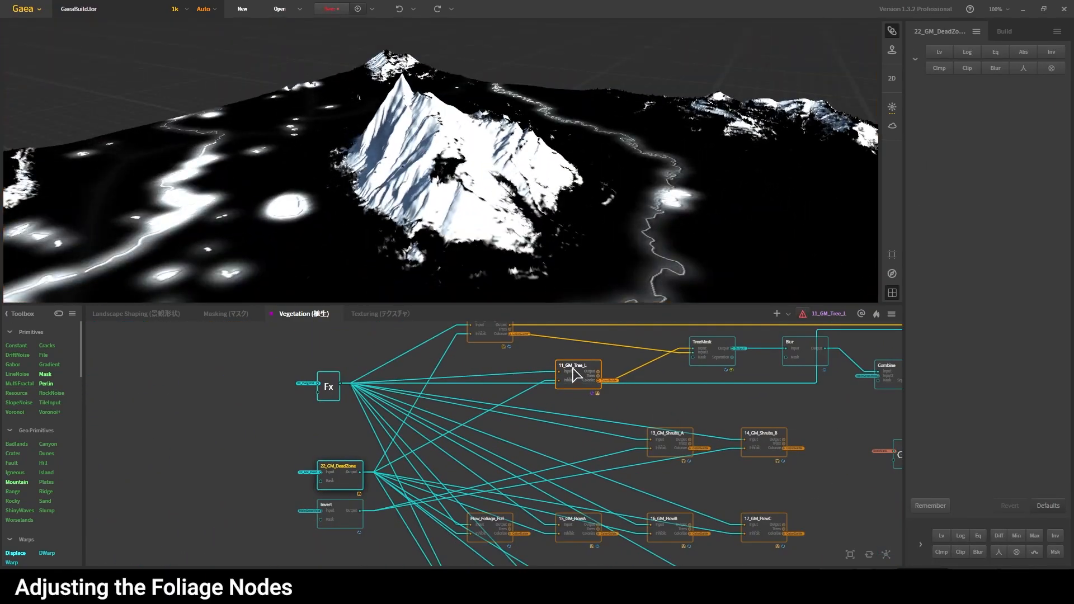
# - Compare the 11_GM_Tree_L tree placement with the 22_GM_DeadZone mask that inhibits it
pyautogui.click(576, 373)
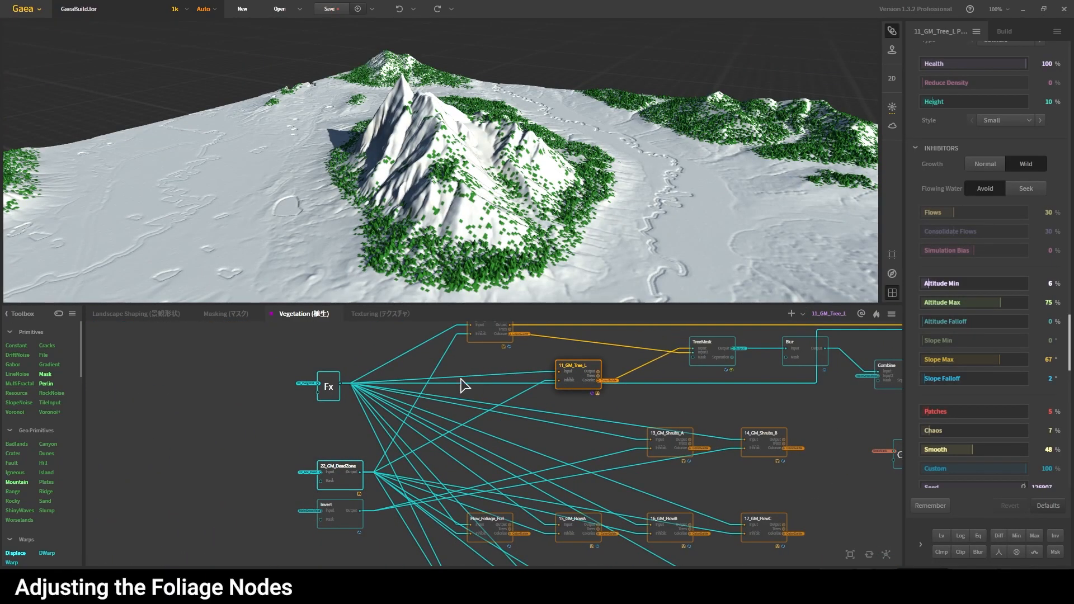
pyautogui.click(344, 483)
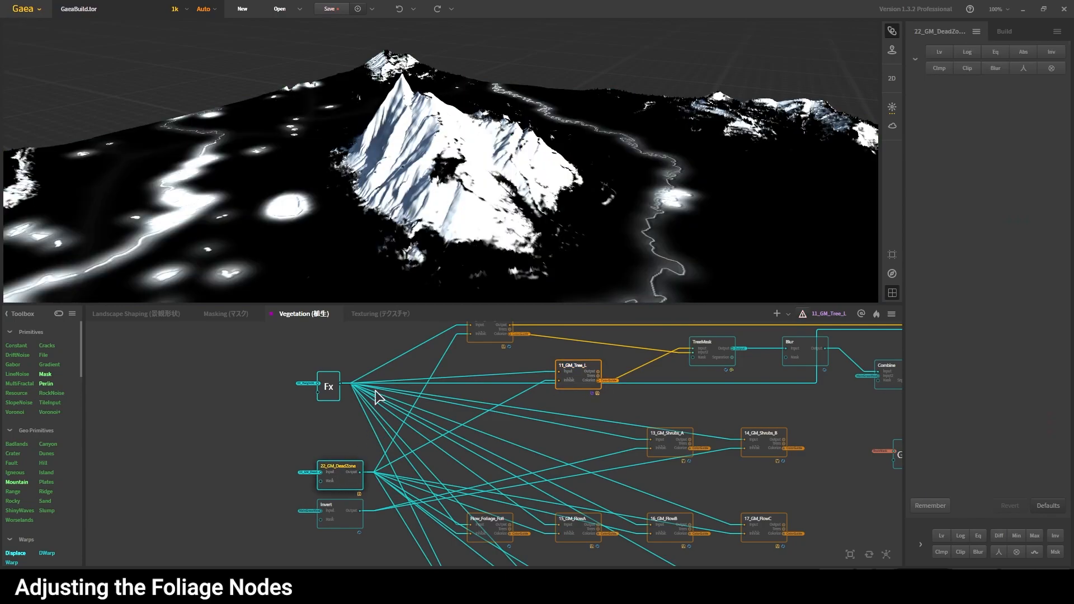
pyautogui.moveTo(469, 234)
pyautogui.mouseDown()
pyautogui.moveTo(510, 246)
pyautogui.moveTo(462, 225)
pyautogui.mouseUp()
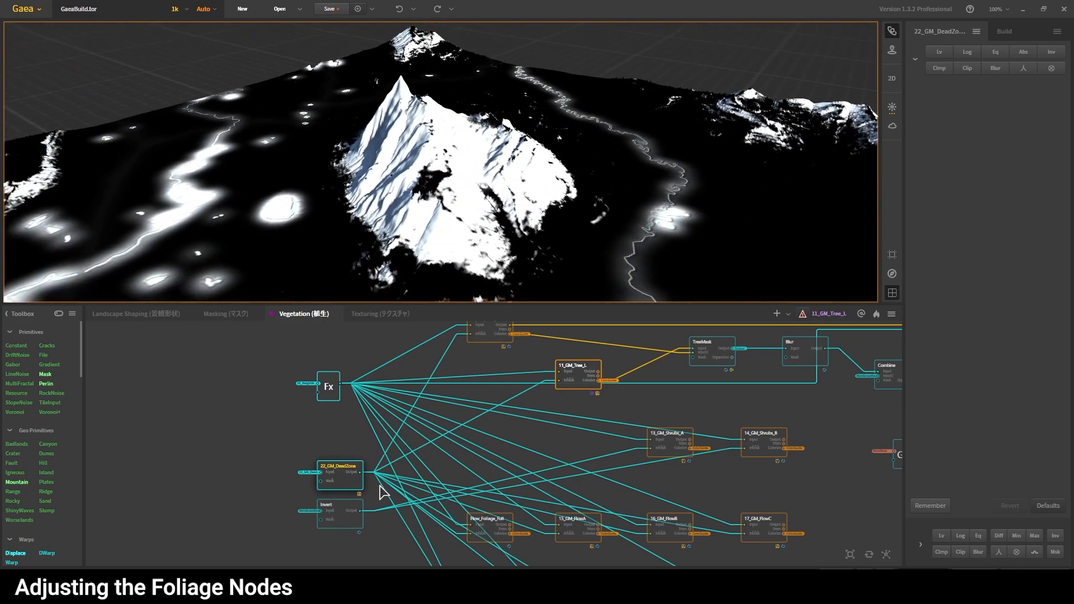
# - Open the Masking graph and inspect the 22_GM_DeadZone node and the chain of nodes feeding it
pyautogui.click(226, 314)
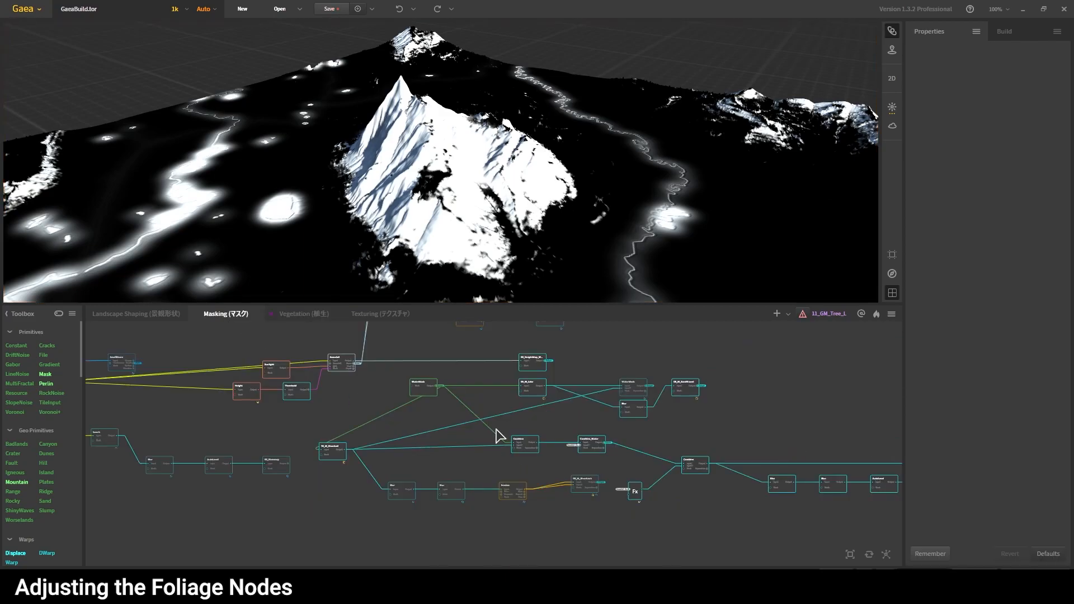
pyautogui.scroll(3, 618, 422)
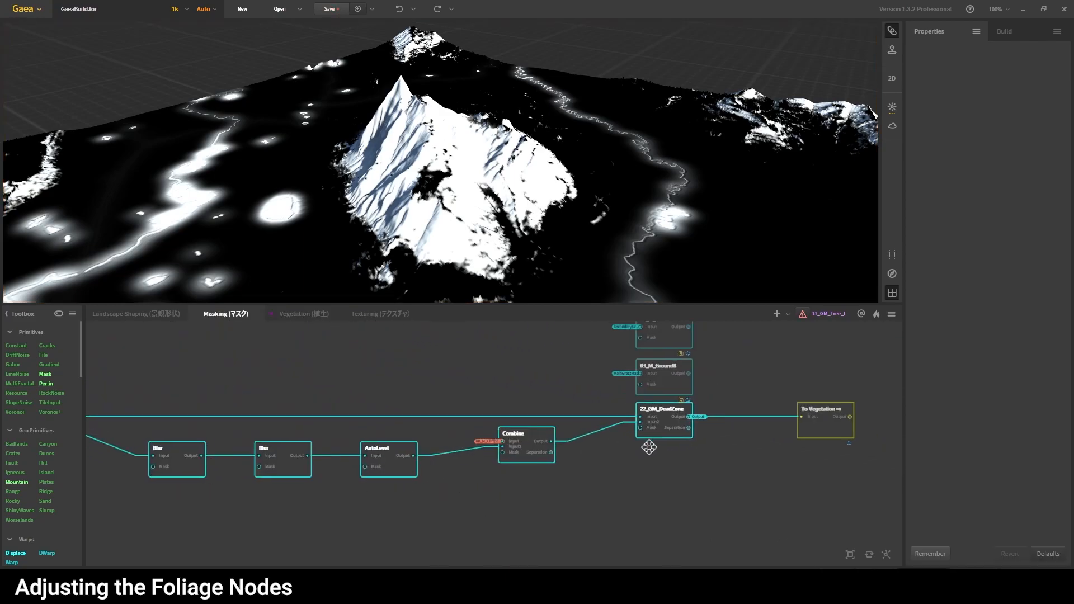
pyautogui.click(620, 442)
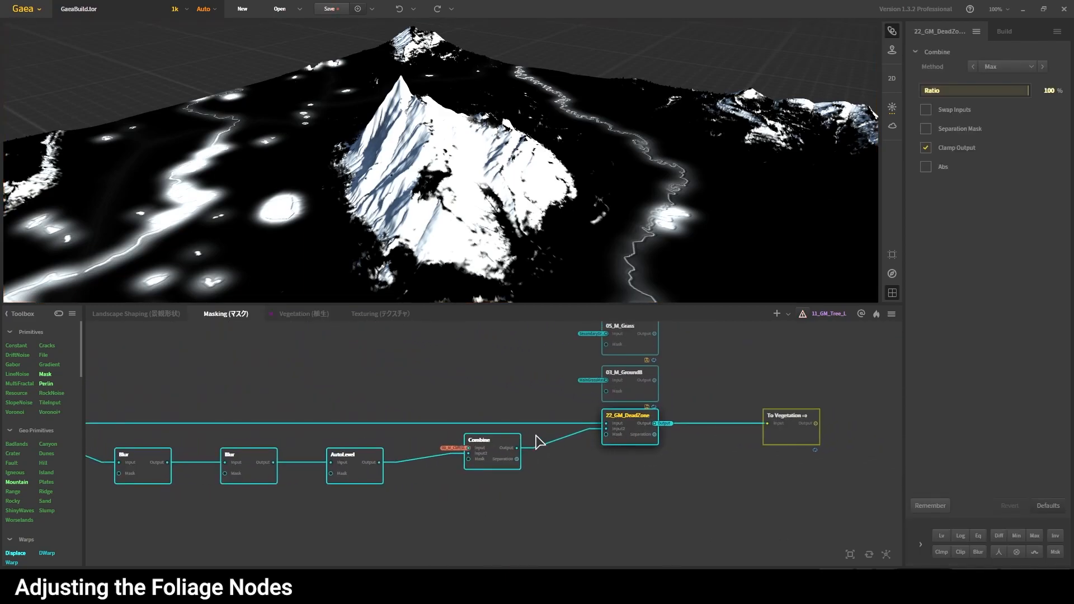
pyautogui.moveTo(543, 438); pyautogui.dragTo(578, 428, button='middle')
pyautogui.scroll(-1, 551, 442)
pyautogui.moveTo(403, 455); pyautogui.dragTo(568, 469, button='middle')
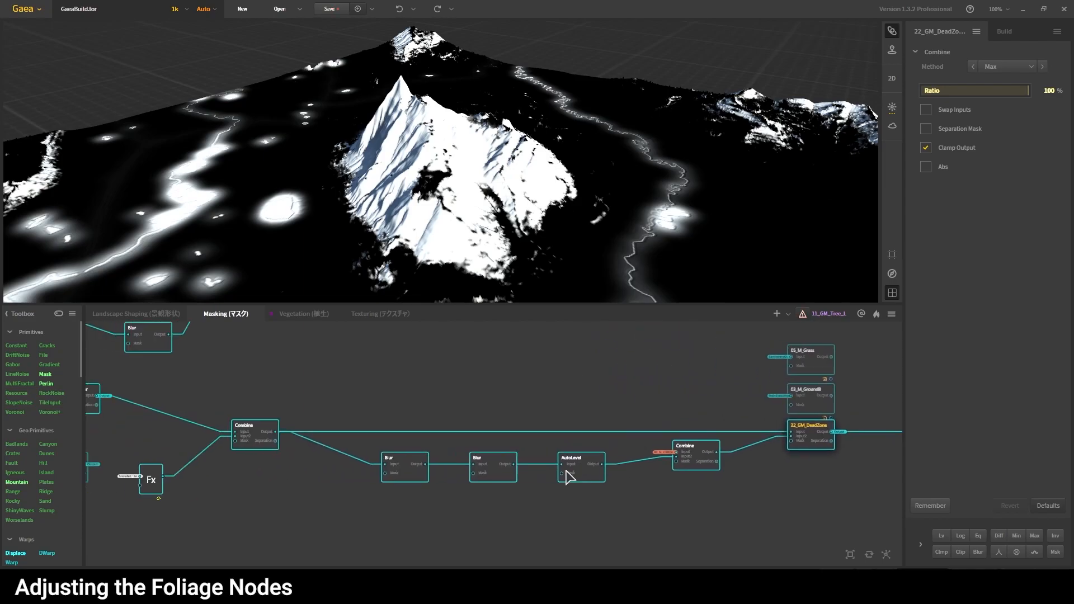
# - Preview the Combine mask ahead of the Blur nodes and examine the Combine node that takes the 00_M_Cliff slope mask
pyautogui.click(270, 432)
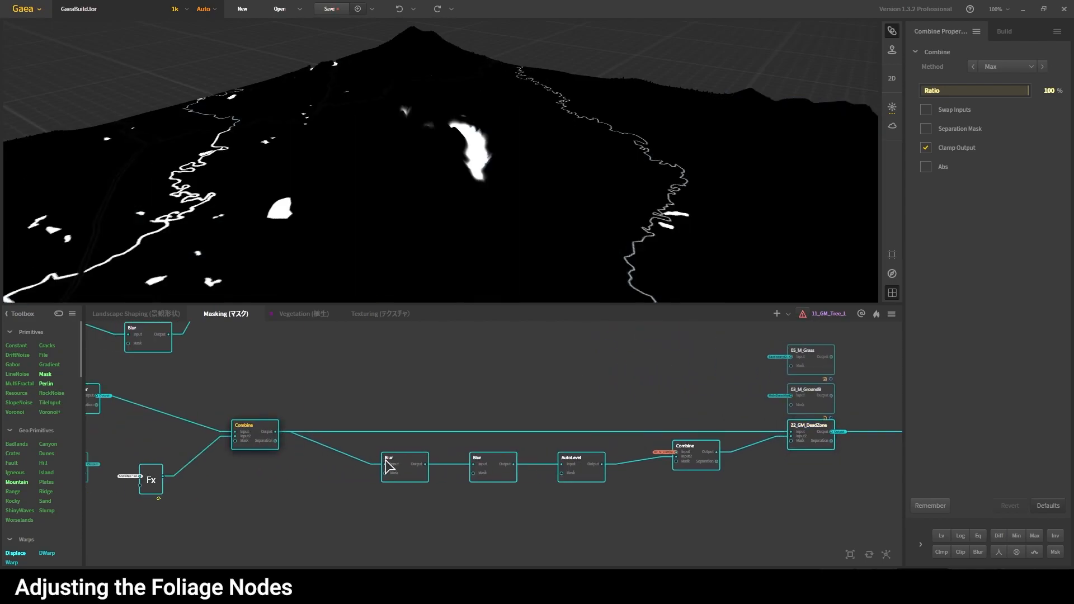
pyautogui.moveTo(473, 490); pyautogui.dragTo(509, 492, button='middle')
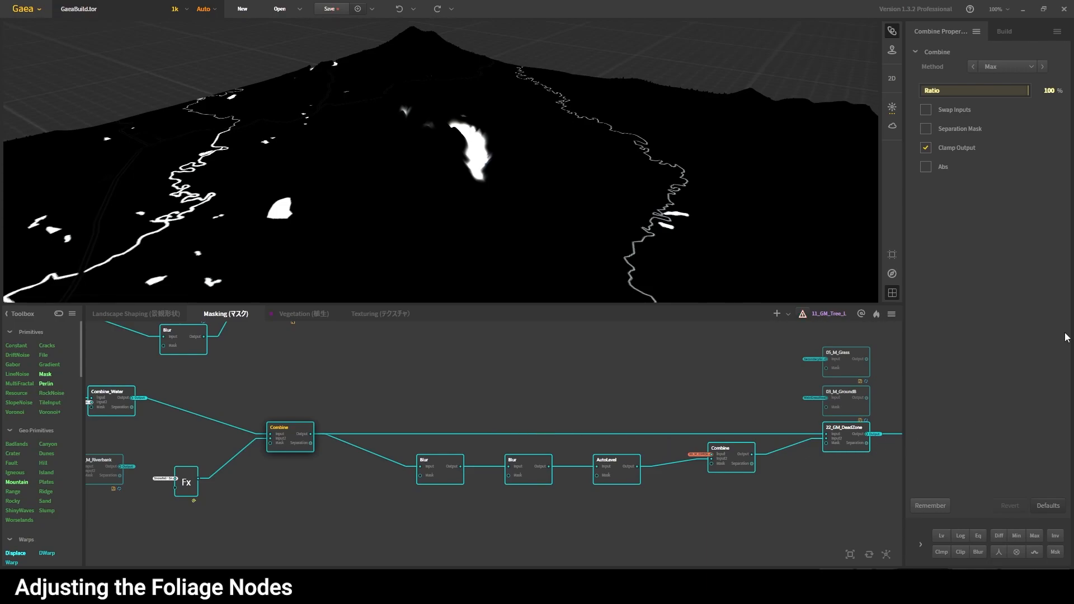
pyautogui.click(739, 464)
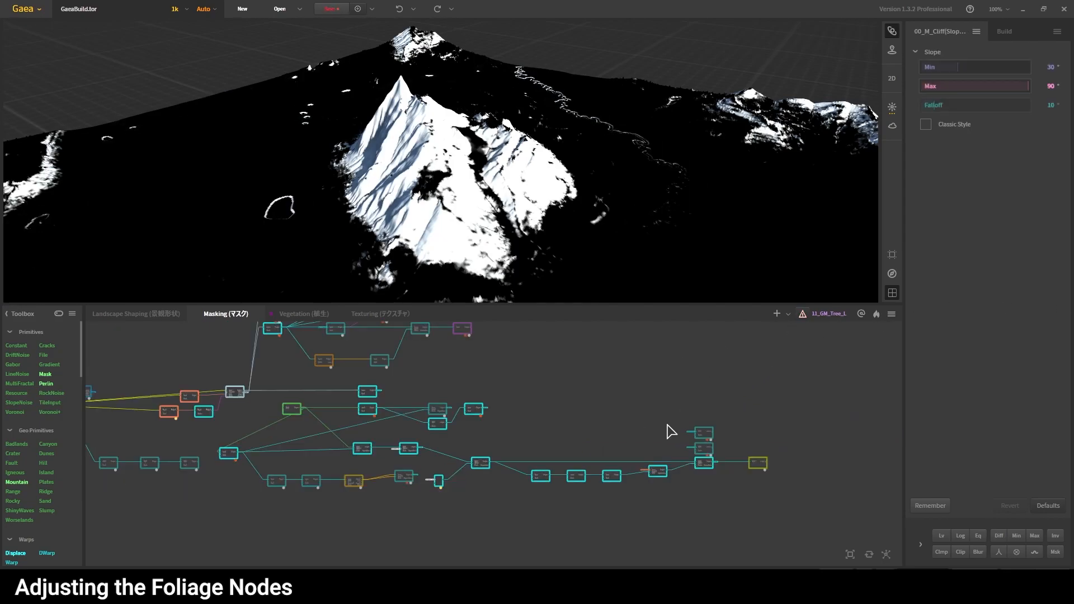
pyautogui.scroll(8, 662, 470)
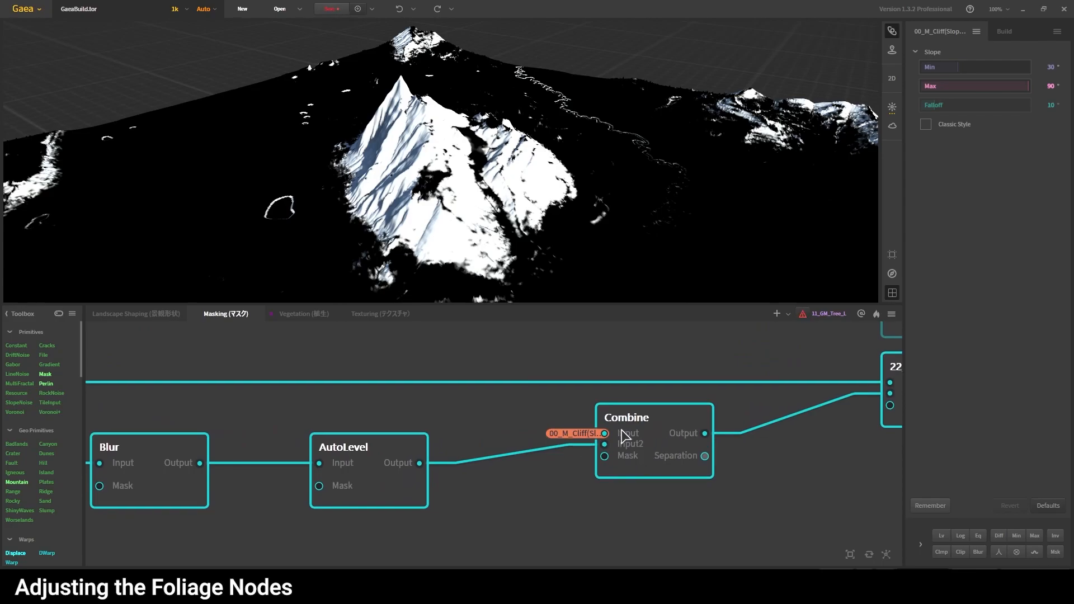
# - Examine the Combine mask ahead of 22_GM_DeadZone and trace its cliff input to the 00_M_Cliff slope node in the Masking graph
pyautogui.click(626, 438)
pyautogui.scroll(-3, 629, 437)
pyautogui.scroll(-3, 419, 395)
pyautogui.scroll(5, 526, 448)
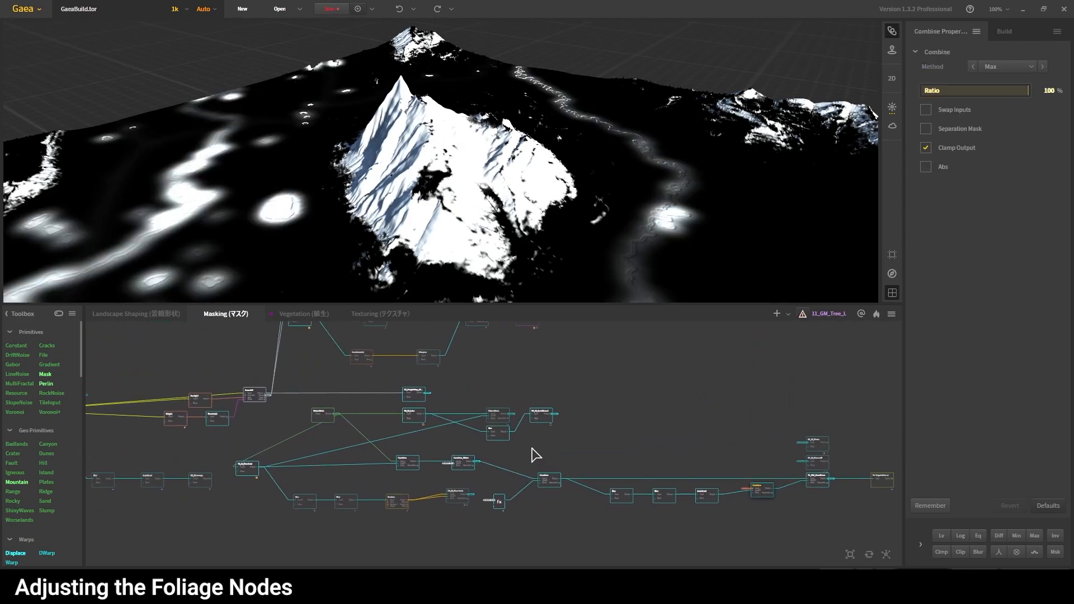
pyautogui.moveTo(526, 448); pyautogui.dragTo(590, 544, button='middle')
pyautogui.moveTo(567, 438); pyautogui.dragTo(649, 523, button='middle')
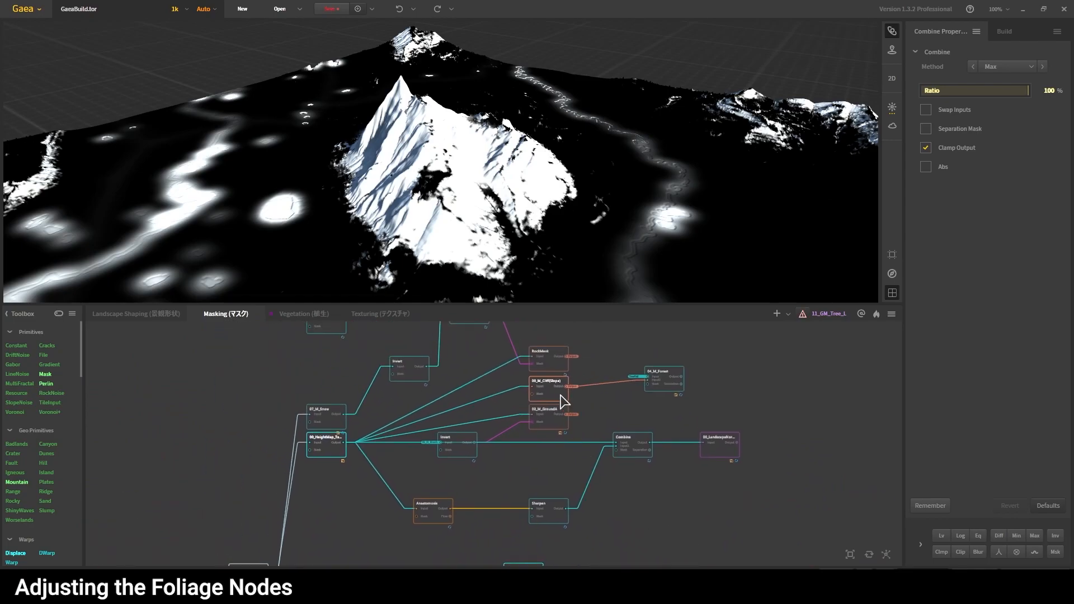
pyautogui.click(553, 383)
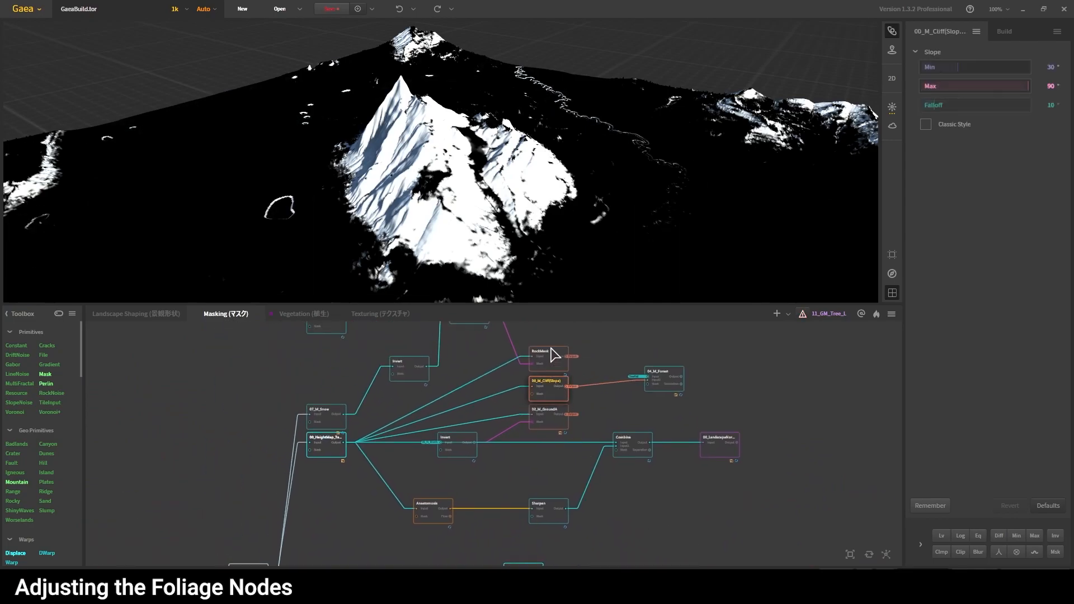
pyautogui.moveTo(417, 204); pyautogui.dragTo(469, 214)
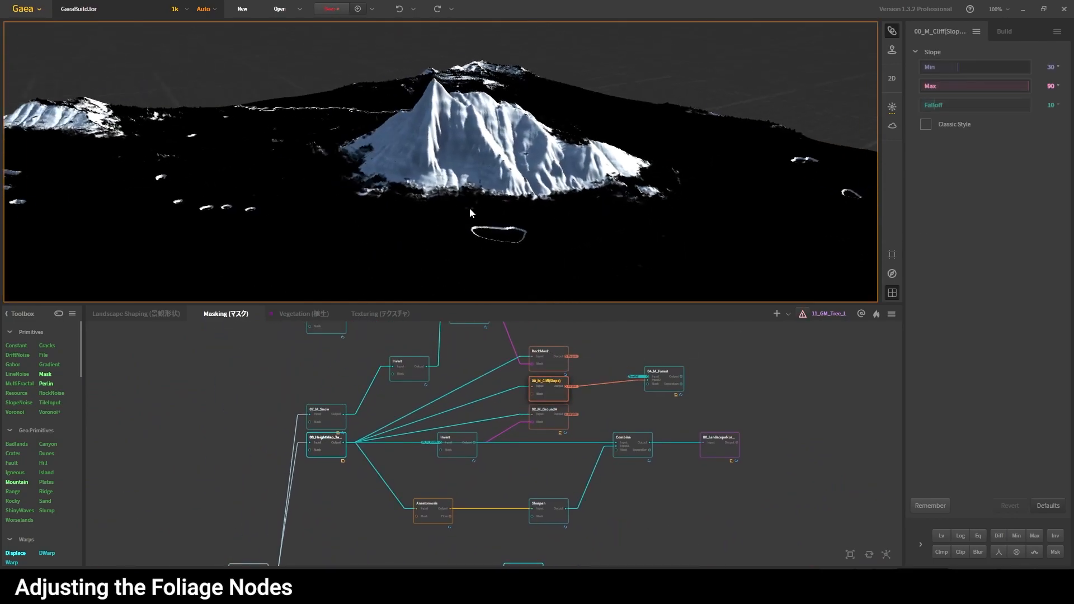
pyautogui.moveTo(453, 145); pyautogui.dragTo(502, 190)
pyautogui.scroll(-5, 480, 376)
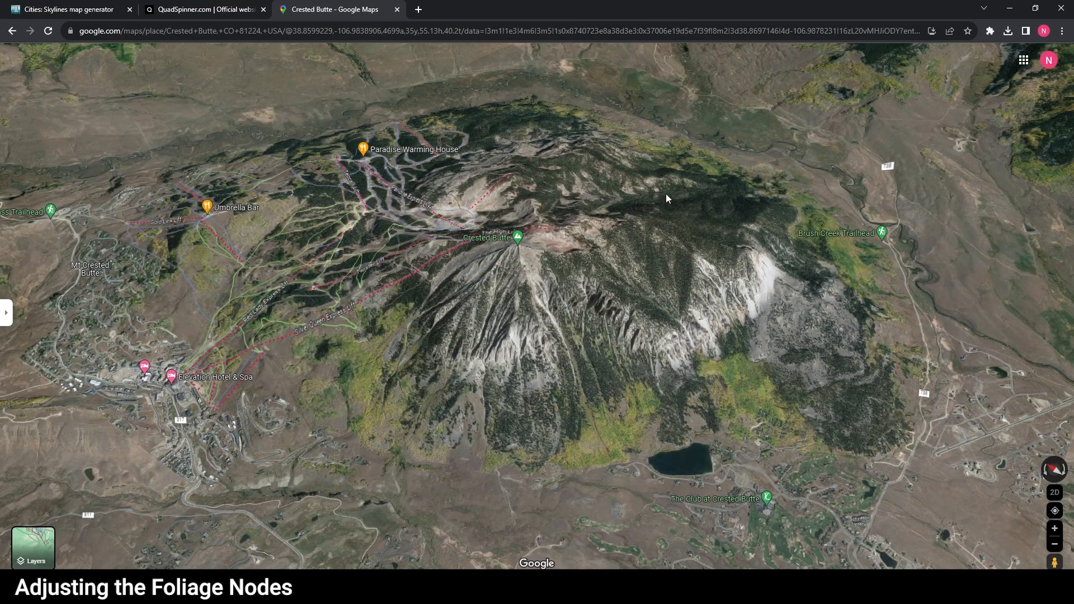
# - Switch to Google Maps and study how trees cover the ridges and gullies of the Crested Butte mountain
pyautogui.moveTo(582, 302); pyautogui.dragTo(565, 354)
pyautogui.moveTo(654, 352); pyautogui.dragTo(622, 373)
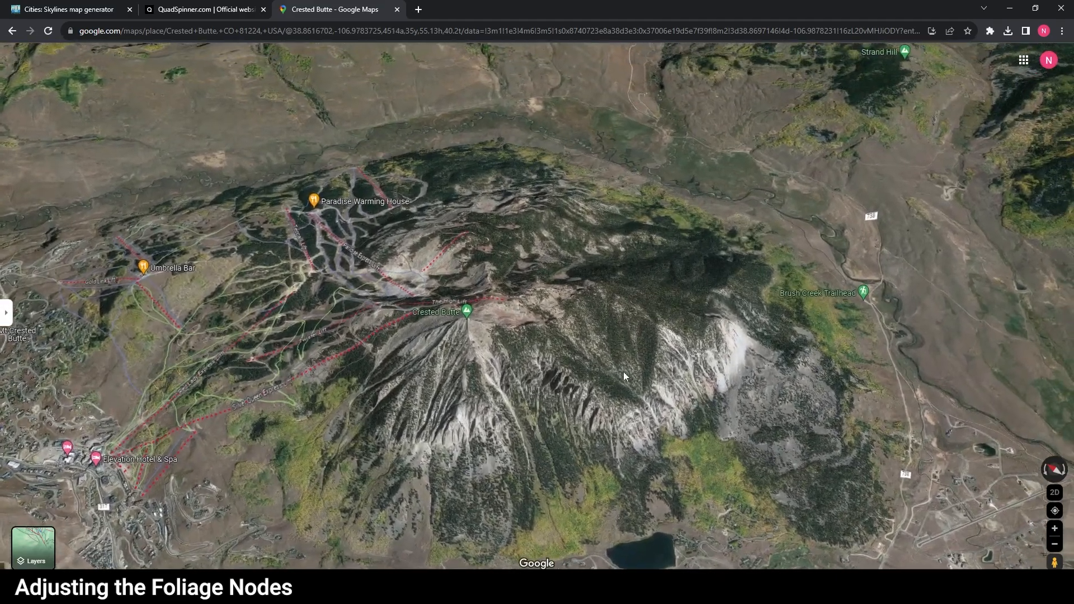
pyautogui.moveTo(570, 343); pyautogui.dragTo(647, 300)
pyautogui.scroll(6, 548, 352)
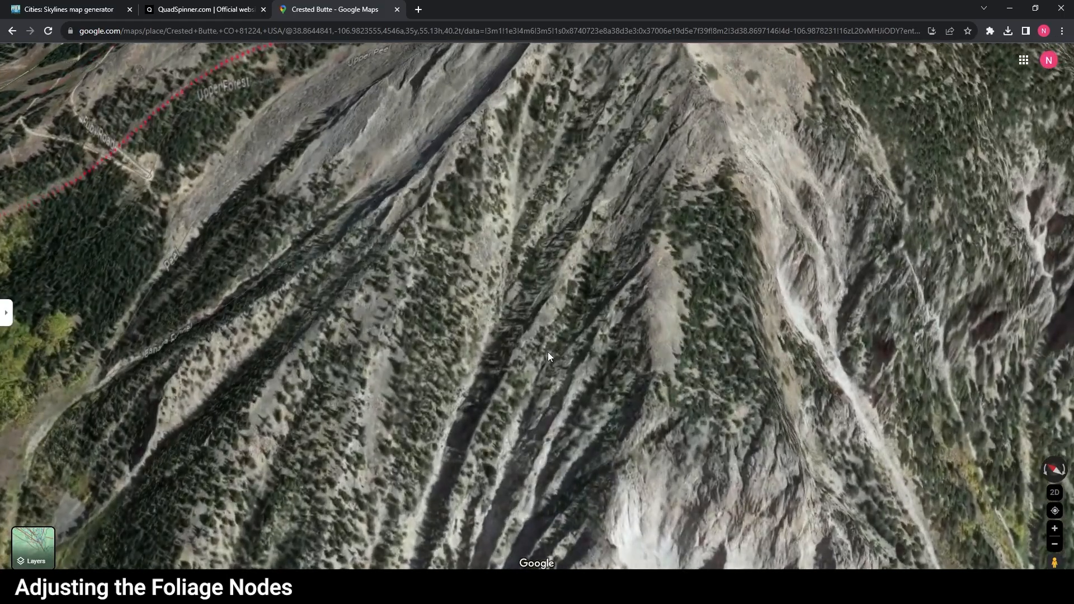
pyautogui.scroll(-5, 547, 356)
pyautogui.scroll(-5, 546, 352)
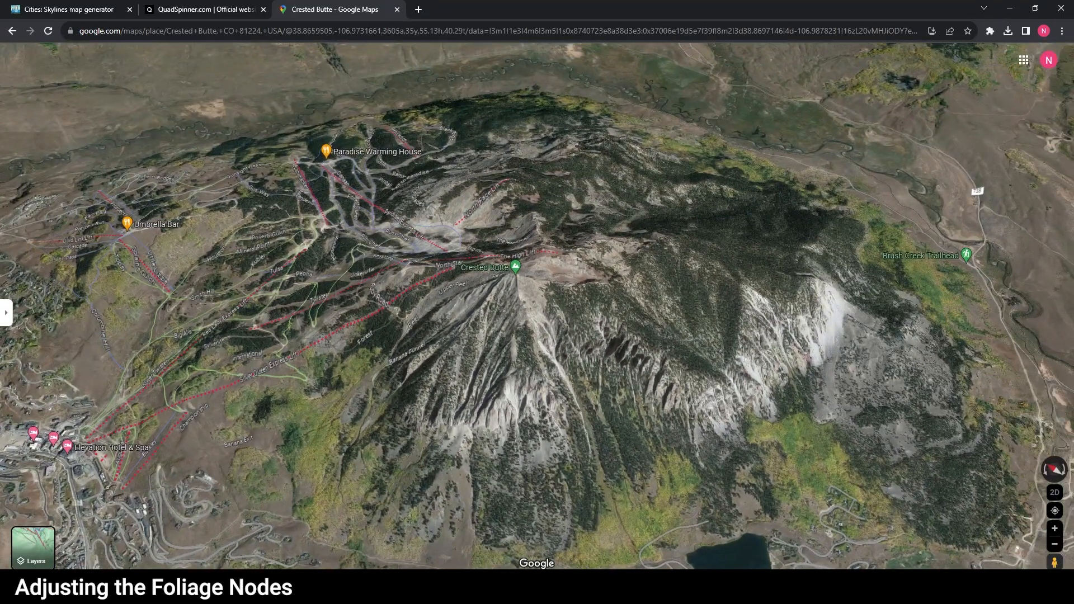
# - Return to Gaea and disconnect the Combine node's output from Input2 of 22_GM_DeadZone
pyautogui.moveTo(450, 592)
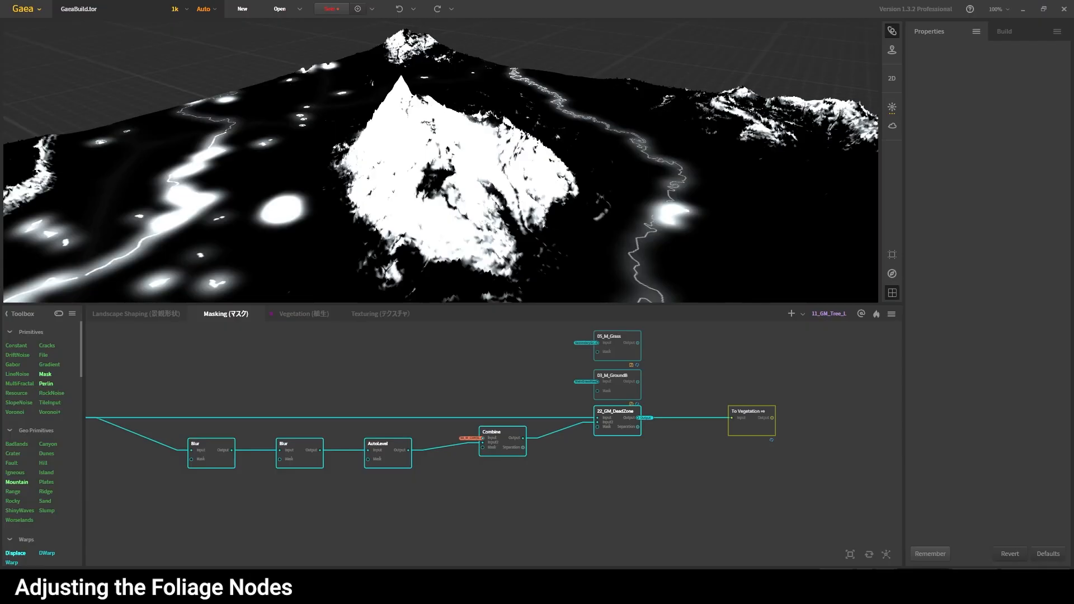
pyautogui.scroll(-5, 470, 472)
pyautogui.scroll(5, 559, 448)
pyautogui.scroll(3, 590, 426)
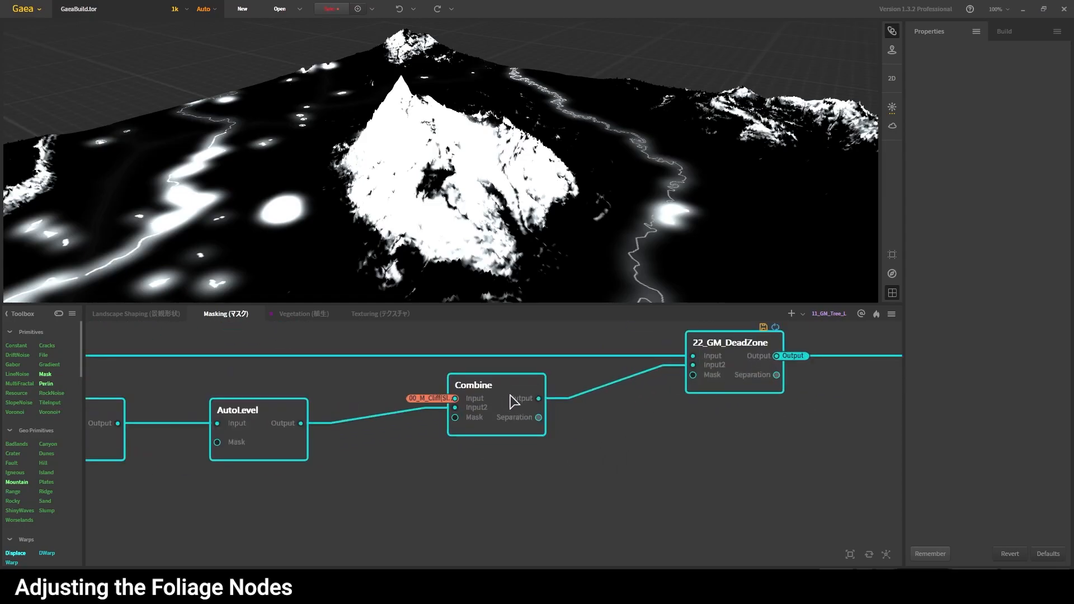
pyautogui.keyDown('alt'); pyautogui.click(620, 390); pyautogui.keyUp('alt')
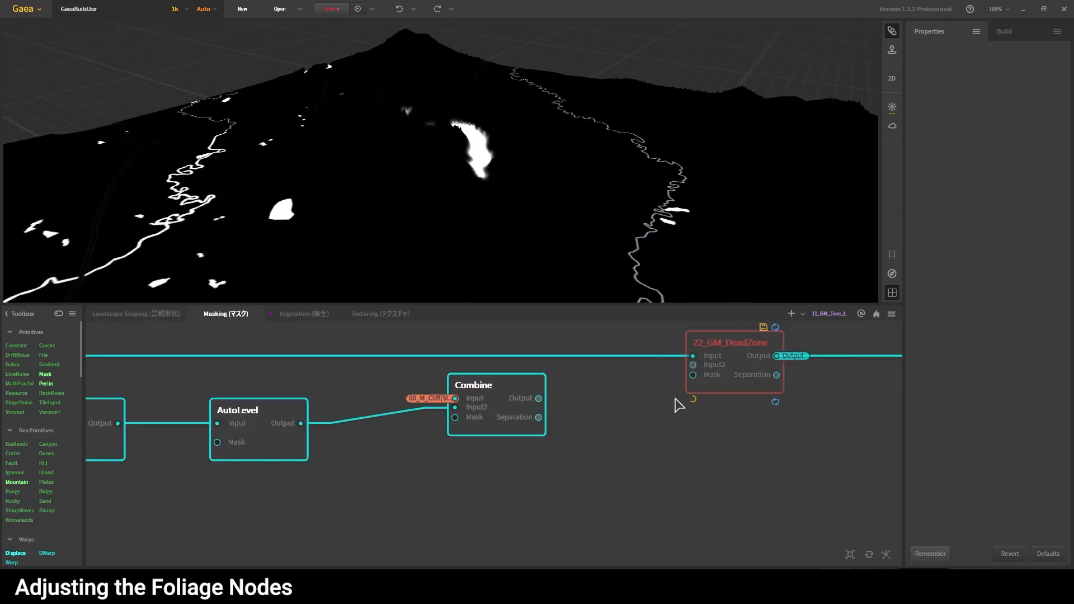
# - Add a Slope node feeding Input2 of 22_GM_DeadZone and place it beside the Combine node
pyautogui.moveTo(693, 365); pyautogui.dragTo(599, 477)
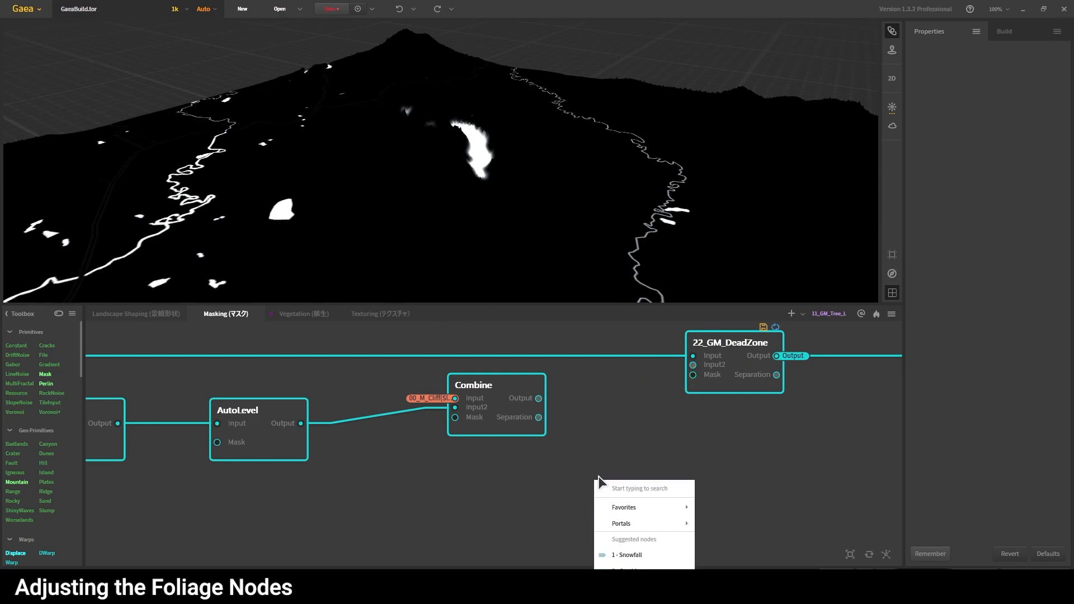
pyautogui.write('s')
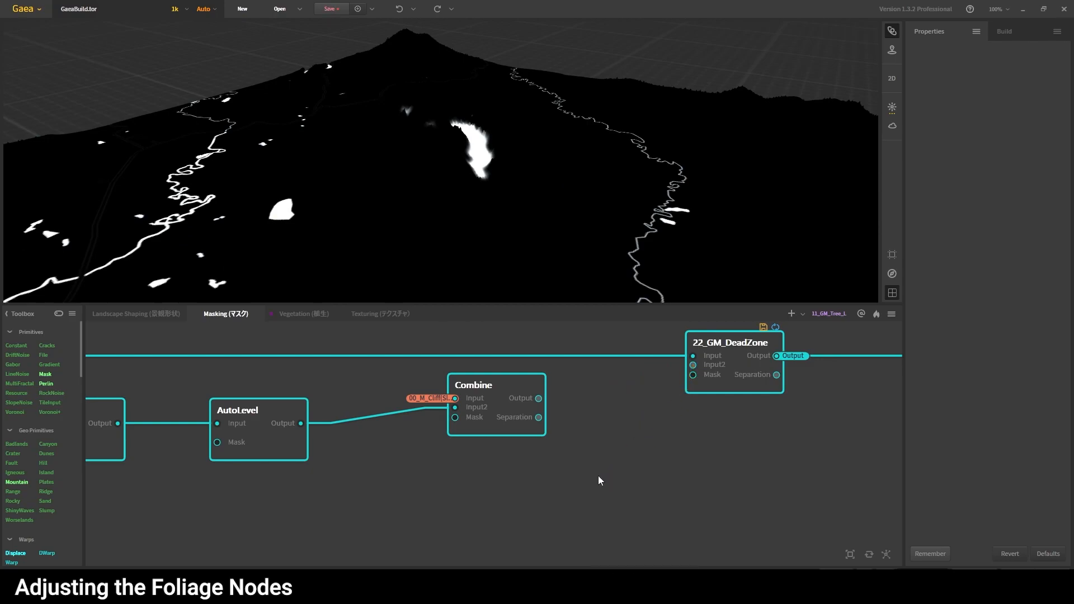
pyautogui.write('lo')
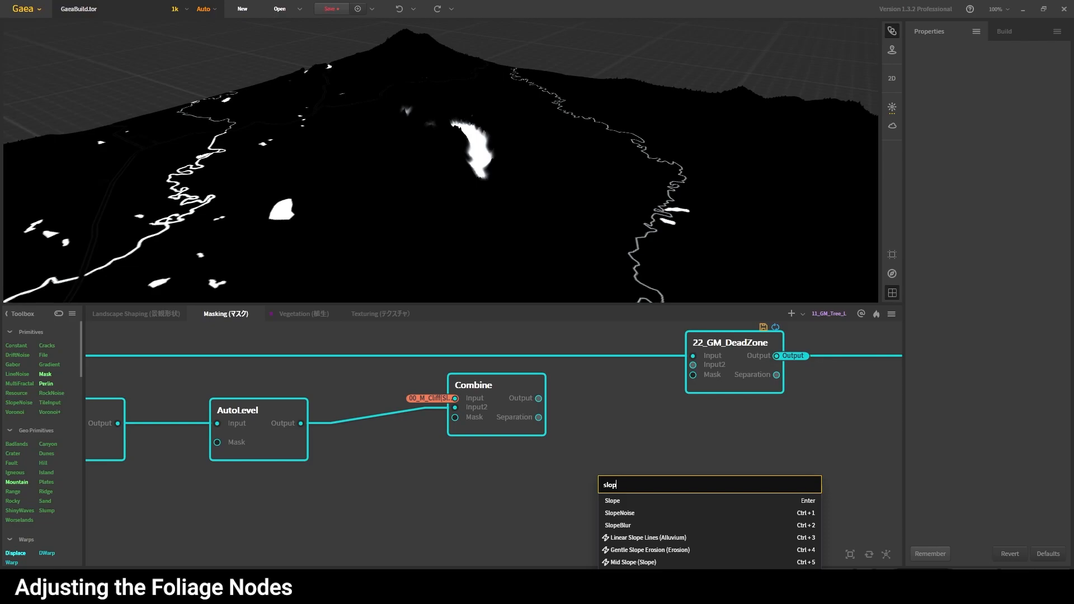
pyautogui.write('p')
pyautogui.press('Return')
pyautogui.moveTo(652, 500); pyautogui.dragTo(631, 434)
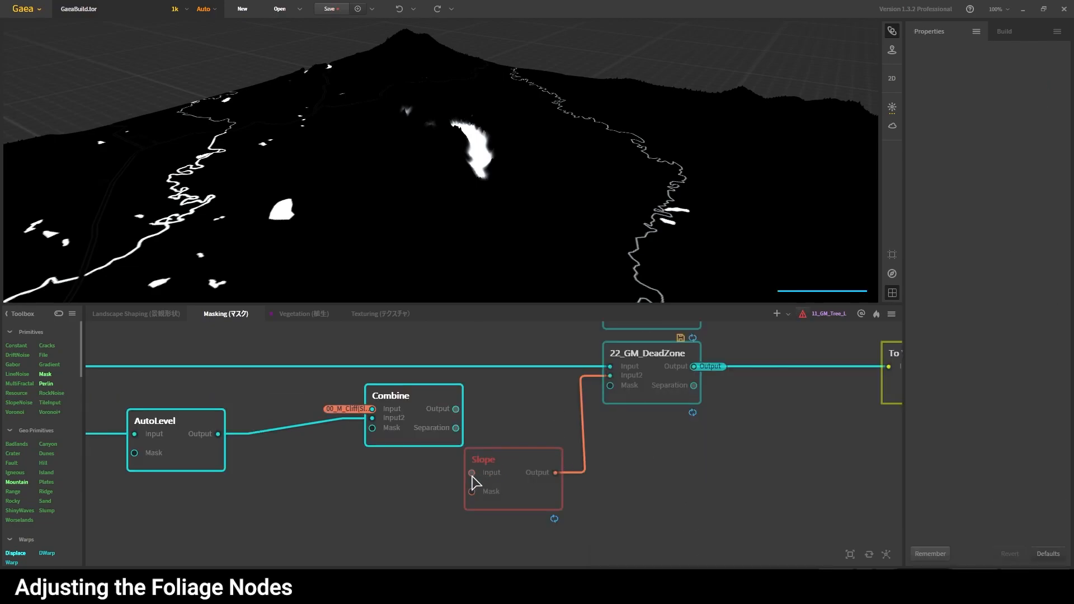
# - Connect the new Slope node's input to the 00M_Cliff(Slope) portal
pyautogui.click(480, 477)
pyautogui.moveTo(472, 473); pyautogui.dragTo(340, 481)
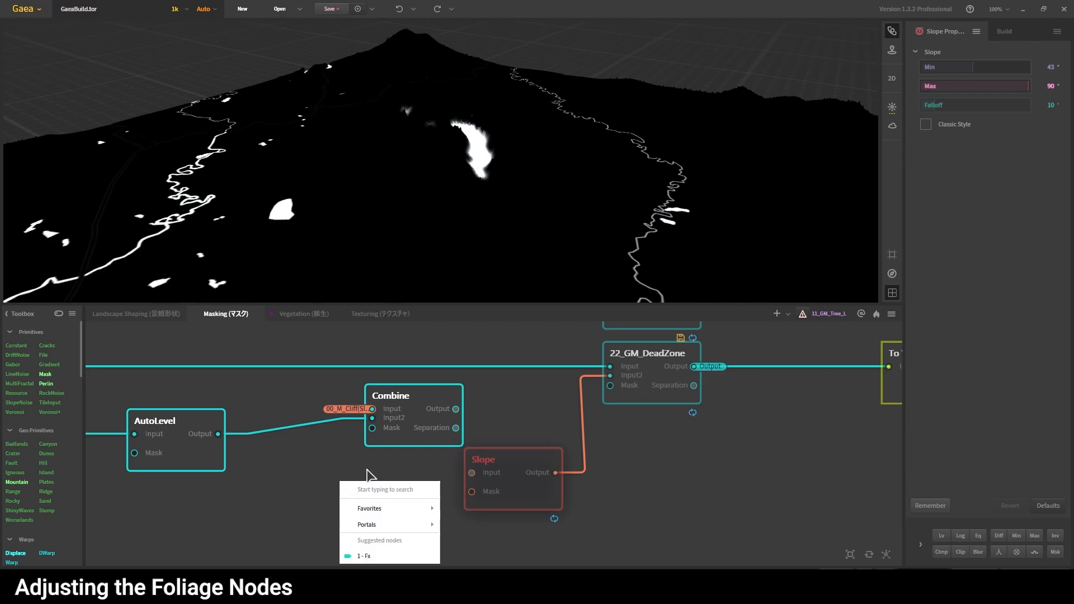
pyautogui.moveTo(401, 521)
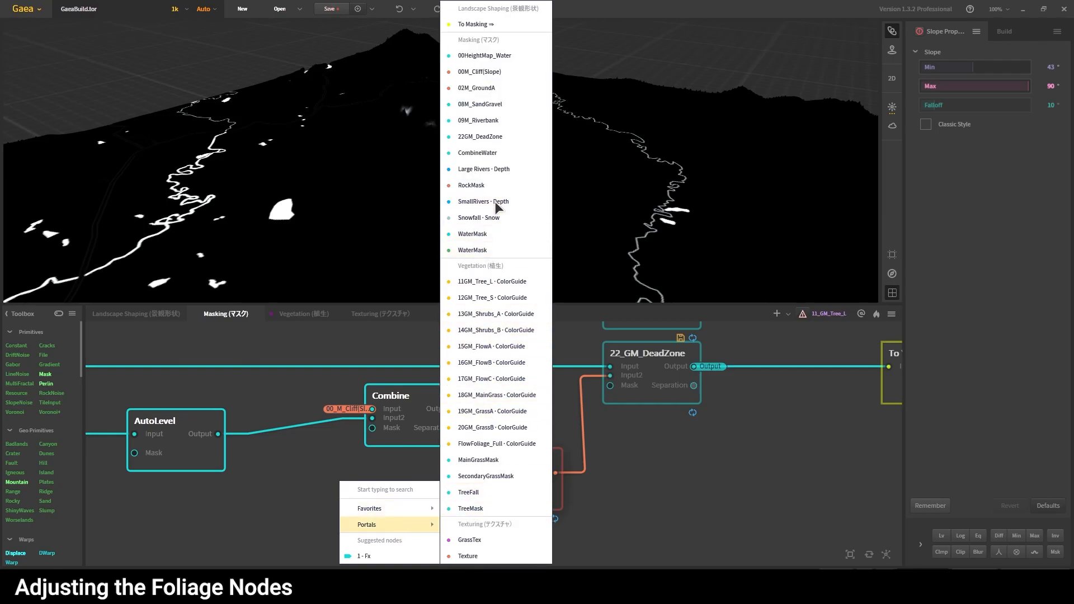
pyautogui.click(499, 68)
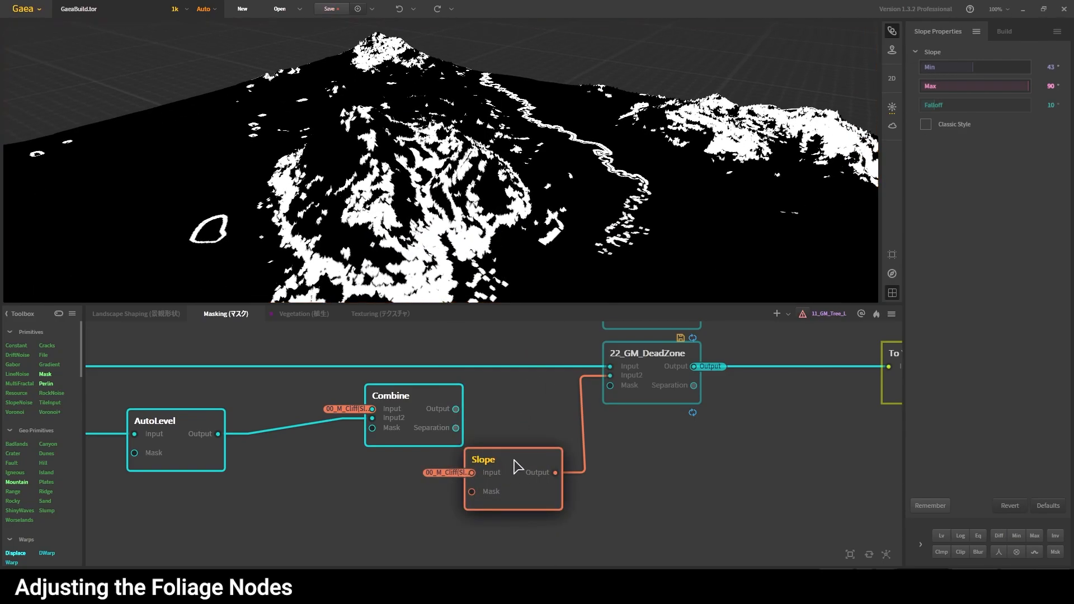
# - Move the Combine node clear of the new Slope node and set the Slope node's Min to 70° and Falloff to 15°
pyautogui.moveTo(427, 413); pyautogui.dragTo(365, 437)
pyautogui.click(511, 473)
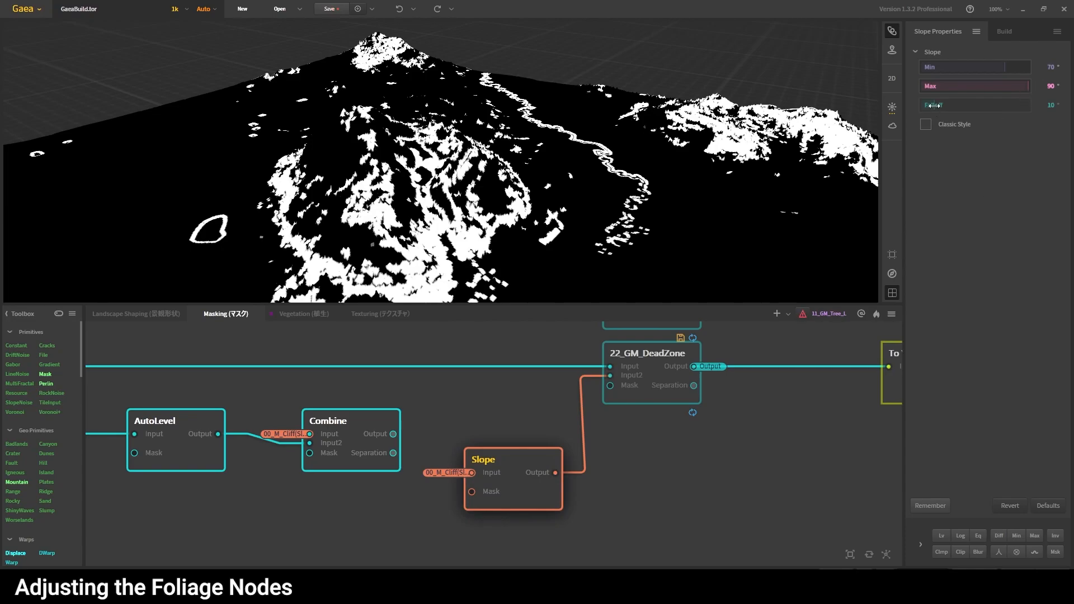
pyautogui.moveTo(944, 105); pyautogui.dragTo(920, 105)
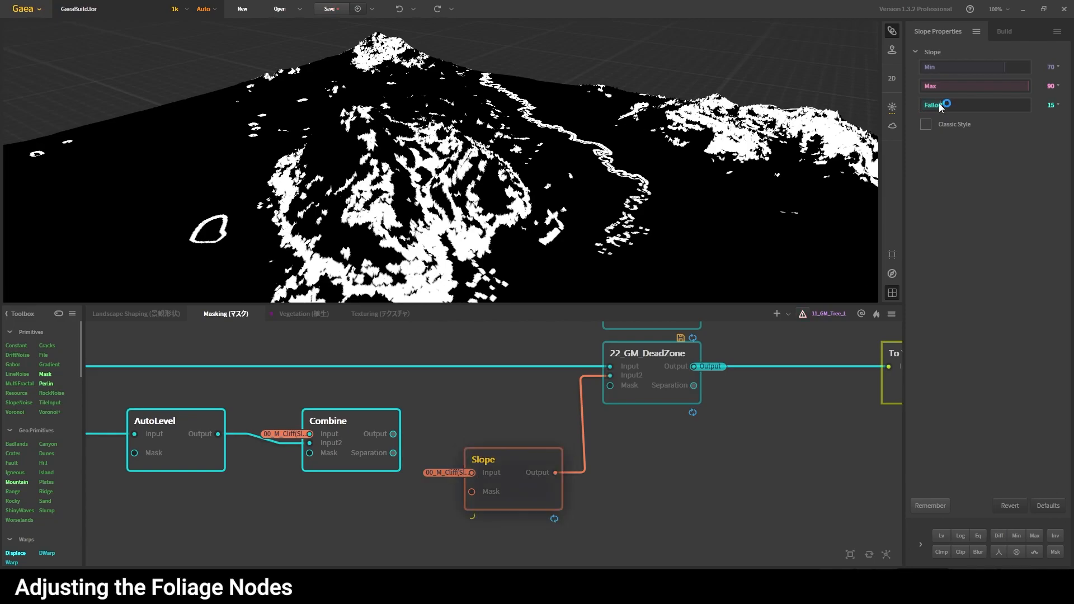
# - Preview the updated 22_GM_DeadZone mask across the whole terrain
pyautogui.scroll(-1, 641, 449)
pyautogui.scroll(-1, 640, 449)
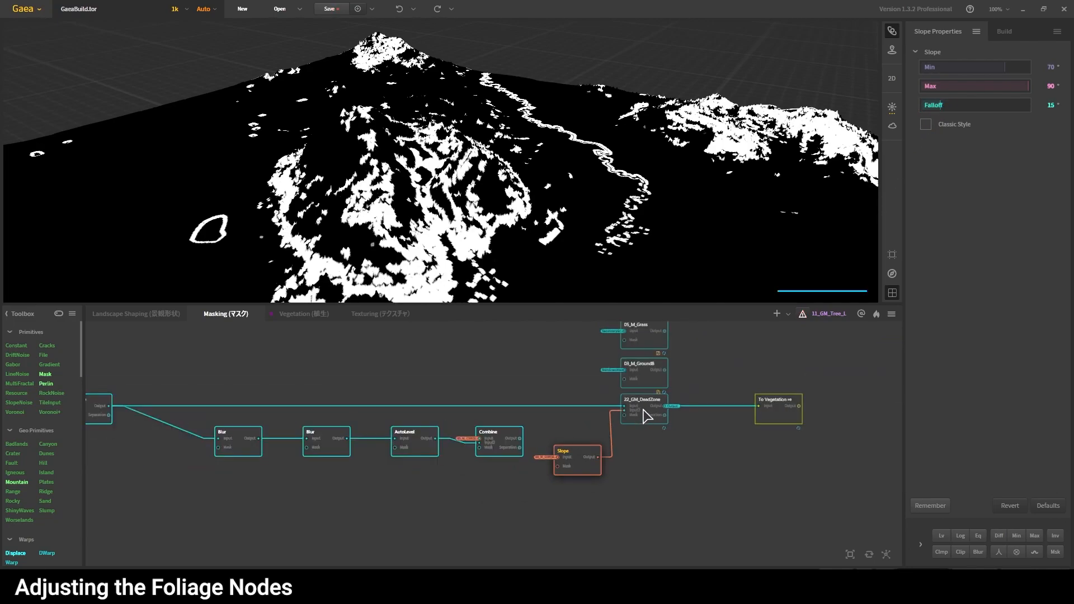
pyautogui.click(643, 408)
pyautogui.moveTo(464, 241)
pyautogui.mouseDown()
pyautogui.moveTo(488, 237)
pyautogui.moveTo(486, 193)
pyautogui.moveTo(541, 263)
pyautogui.moveTo(465, 197)
pyautogui.moveTo(350, 233)
pyautogui.moveTo(459, 217)
pyautogui.moveTo(474, 247)
pyautogui.mouseUp()
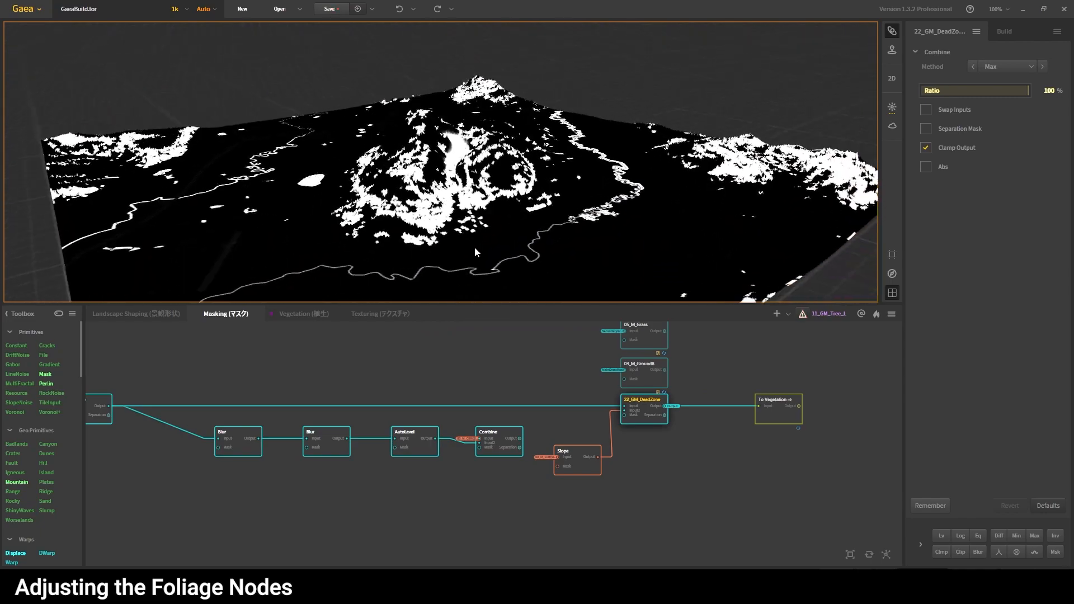
# - Delete the two Blur nodes, AutoLevel and the detached Combine node, and move the Slope node closer to 22_GM_DeadZone
pyautogui.click(438, 377)
pyautogui.scroll(-1, 442, 350)
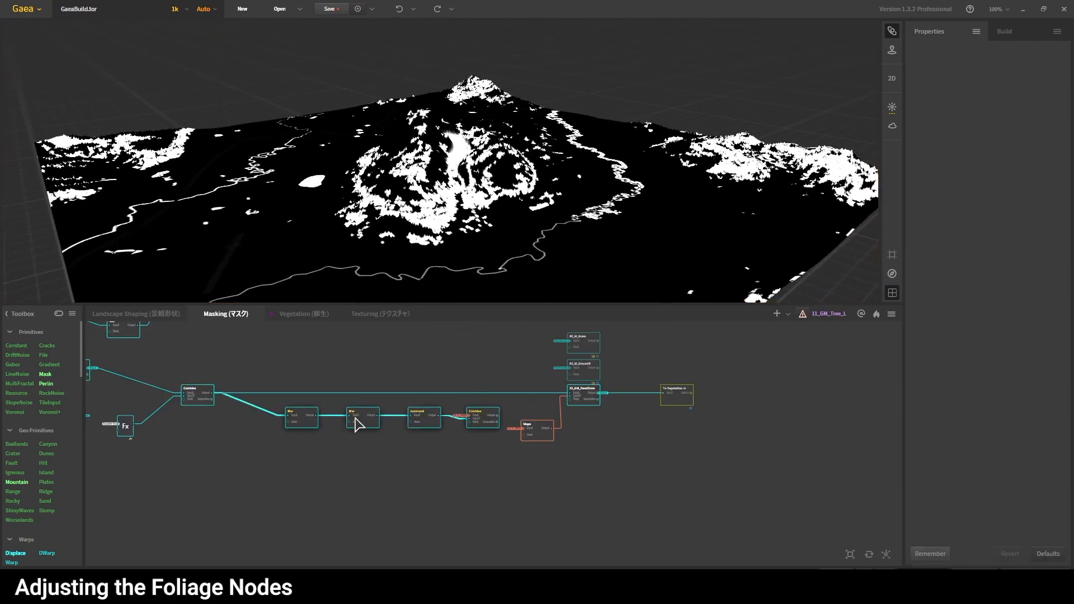
pyautogui.press('Delete')
pyautogui.moveTo(540, 432); pyautogui.dragTo(522, 422)
pyautogui.click(602, 454)
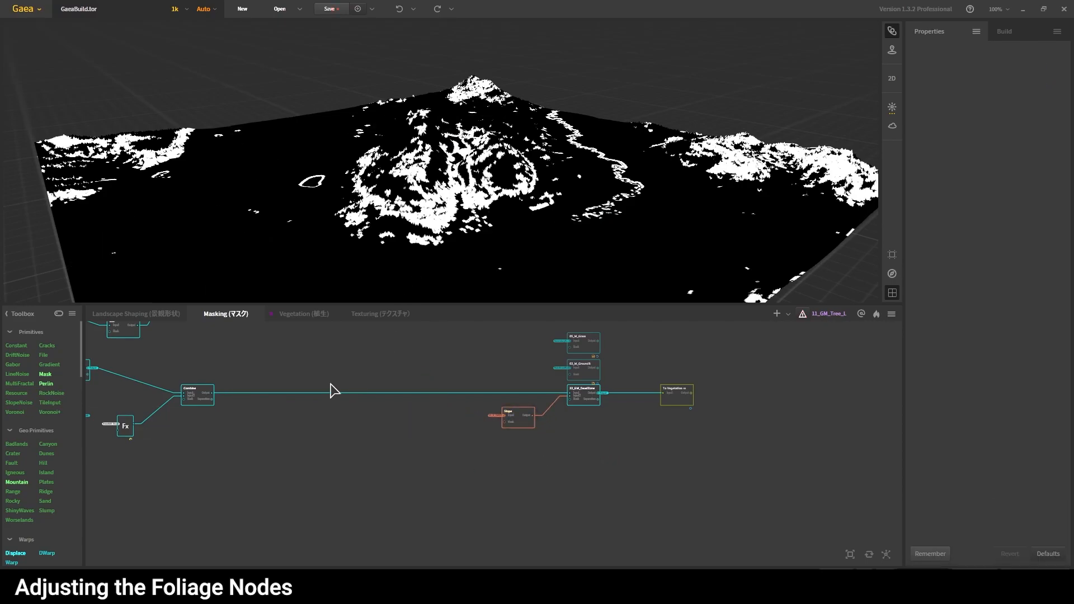
# - Open the Vegetation graph and examine the 11_GM_Tree_L tree placement close up and across the whole terrain
pyautogui.click(376, 315)
pyautogui.click(308, 317)
pyautogui.moveTo(589, 388); pyautogui.dragTo(562, 403, button='middle')
pyautogui.click(557, 389)
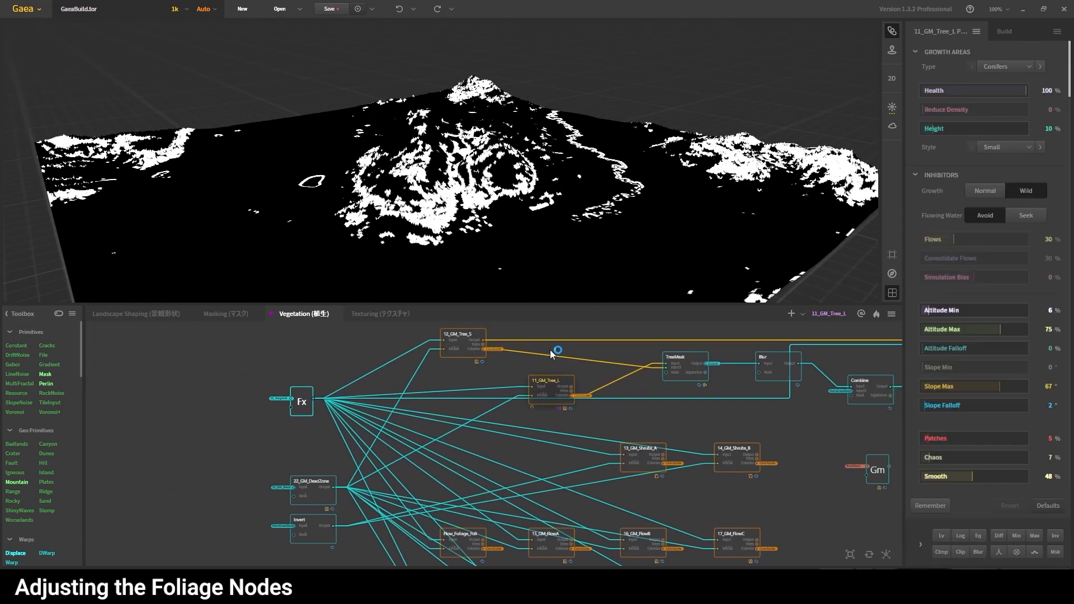
pyautogui.moveTo(445, 146); pyautogui.dragTo(462, 173)
pyautogui.scroll(5, 492, 159)
pyautogui.moveTo(519, 204)
pyautogui.mouseDown()
pyautogui.moveTo(434, 204)
pyautogui.moveTo(402, 185)
pyautogui.moveTo(419, 131)
pyautogui.moveTo(538, 193)
pyautogui.moveTo(520, 218)
pyautogui.mouseUp()
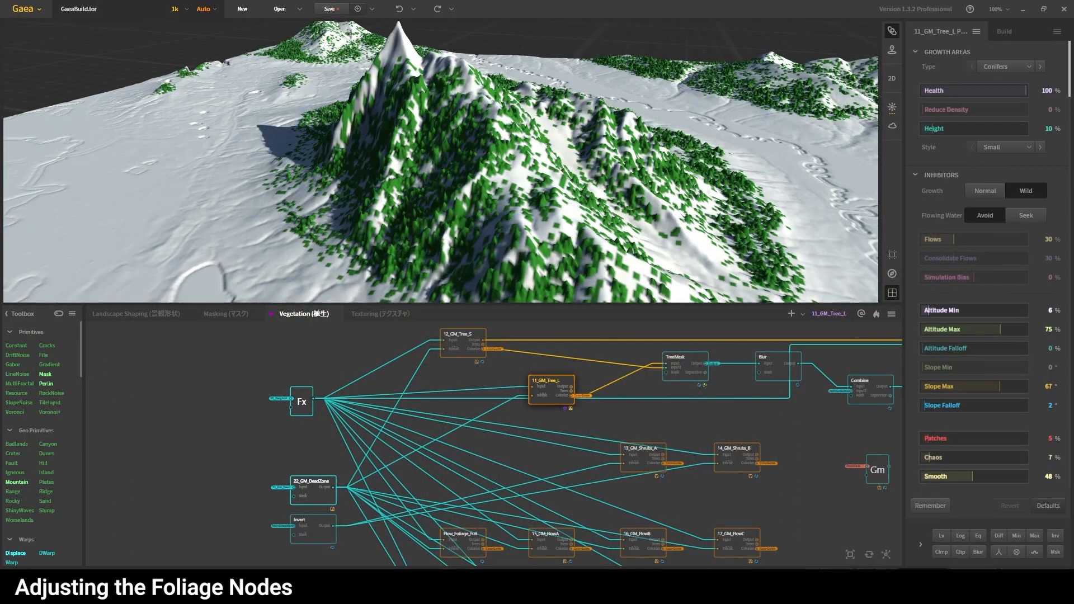
pyautogui.moveTo(505, 183); pyautogui.dragTo(527, 190)
pyautogui.scroll(-5, 506, 202)
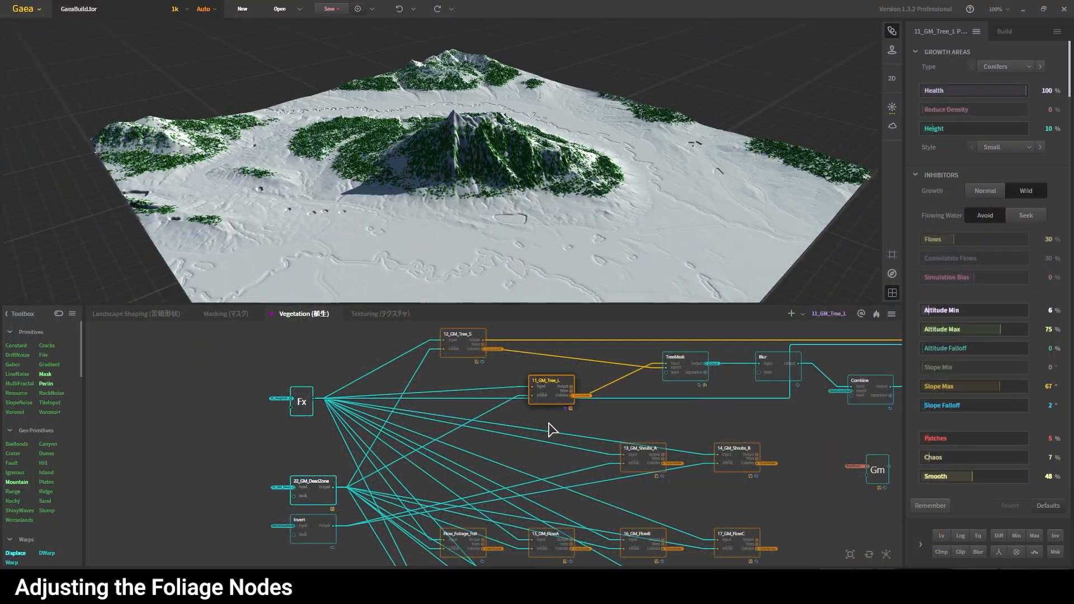
# - Preview the 12_GM_Tree_S node and examine its tree placement around the mountain
pyautogui.scroll(2, 448, 443)
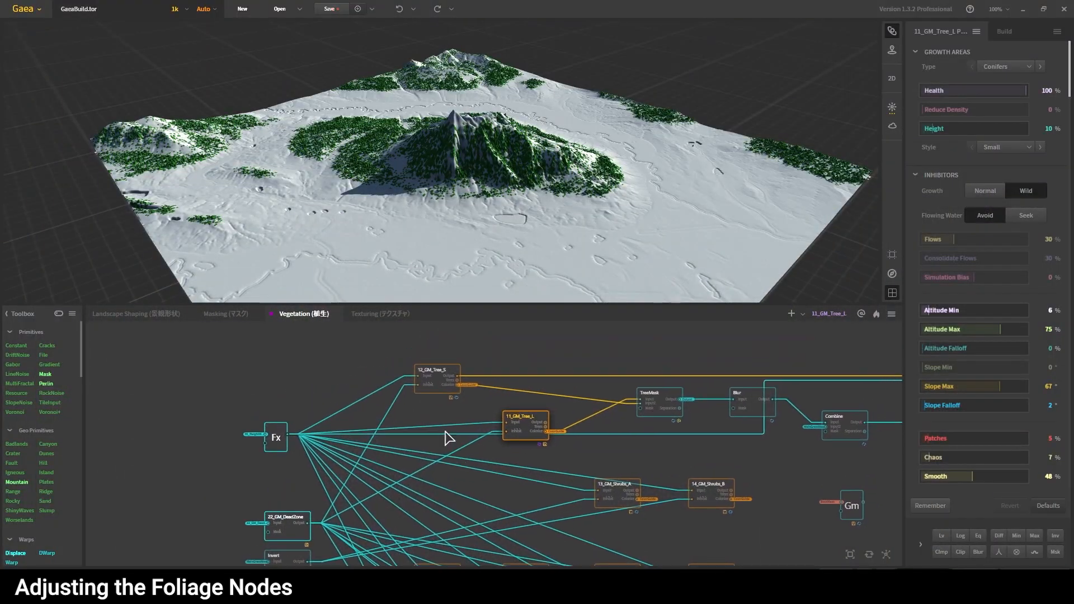
pyautogui.click(442, 385)
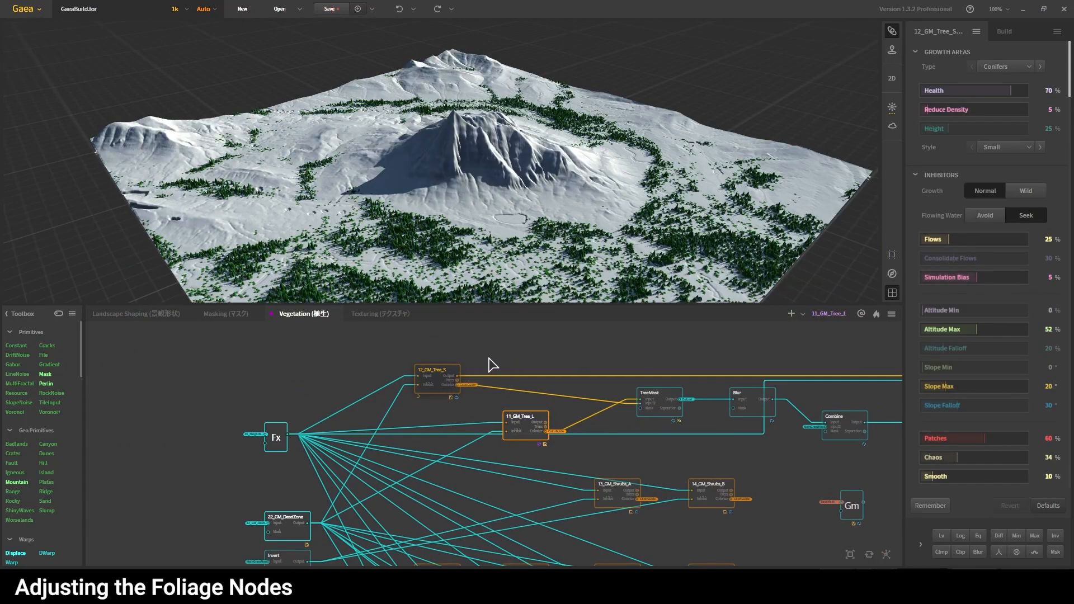
pyautogui.moveTo(563, 238); pyautogui.dragTo(498, 224)
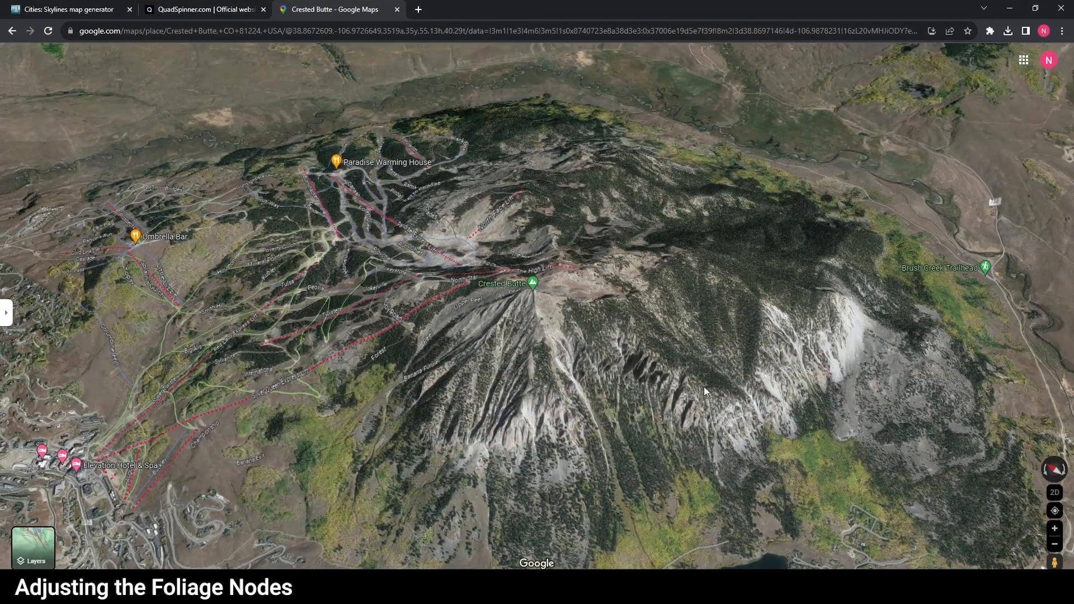
# - Switch to Google Maps and examine the vegetation along East River near Brush Creek Trailhead
pyautogui.moveTo(704, 388); pyautogui.dragTo(335, 319)
pyautogui.scroll(5, 573, 304)
pyautogui.moveTo(694, 291); pyautogui.dragTo(620, 306)
pyautogui.scroll(4, 620, 305)
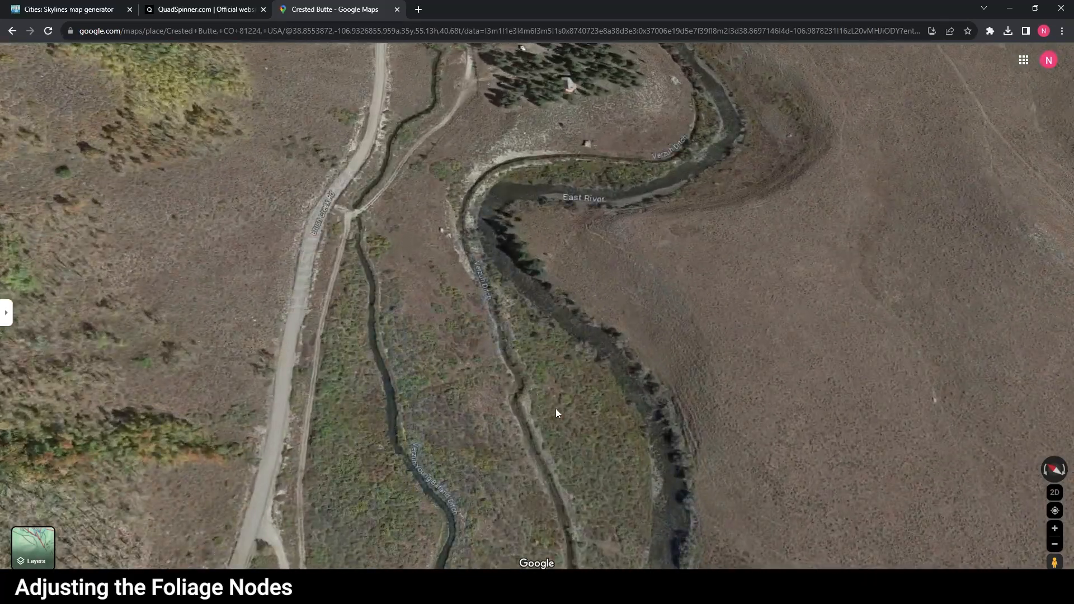
pyautogui.scroll(-6, 446, 247)
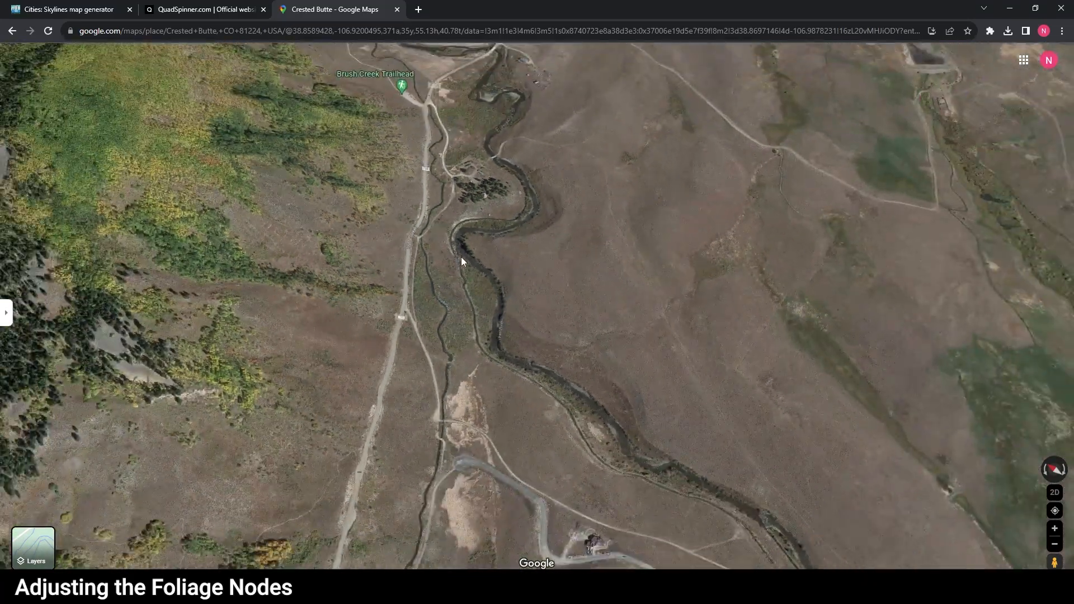
pyautogui.scroll(3, 445, 176)
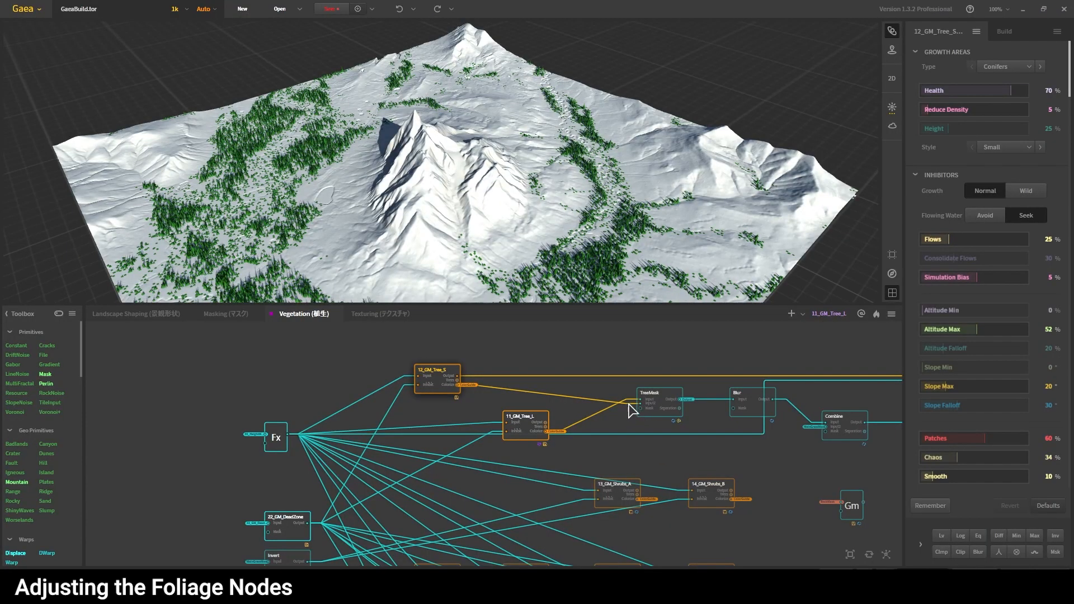
# - Return to Gaea, set the Height of 12_GM_Tree_S to 3%, and compare its Wild and Normal Growth options
pyautogui.click(474, 363)
pyautogui.moveTo(534, 229); pyautogui.dragTo(500, 182)
pyautogui.click(446, 388)
pyautogui.moveTo(945, 127); pyautogui.dragTo(923, 130)
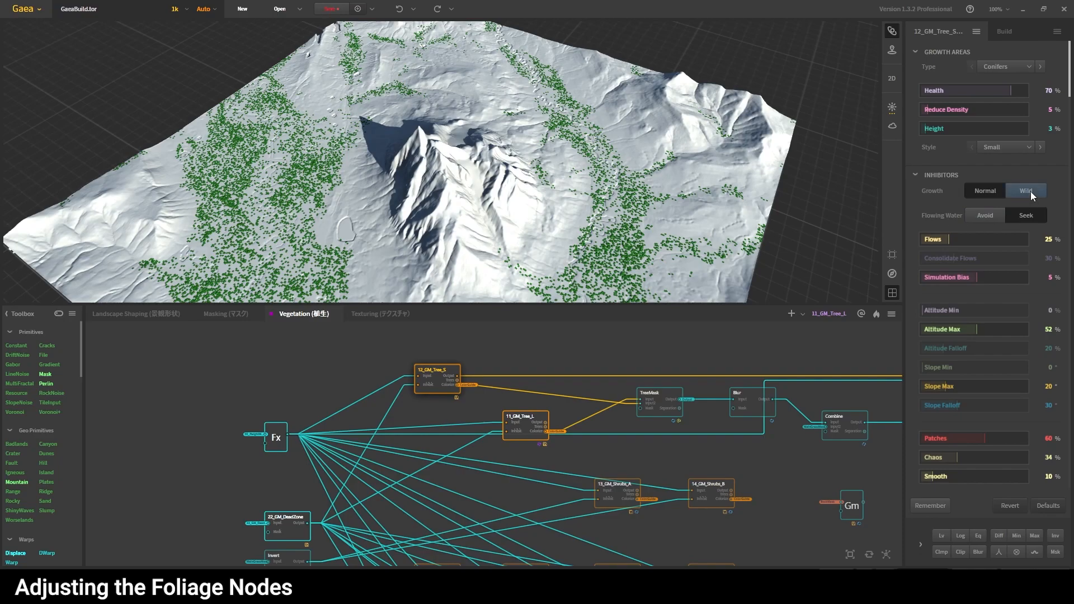
pyautogui.click(978, 192)
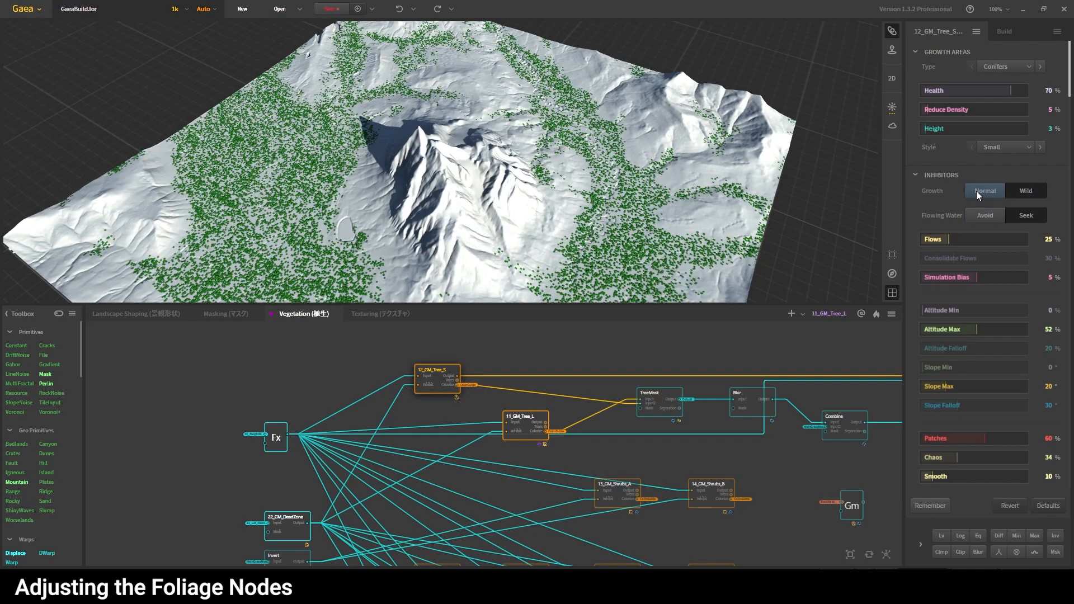
# - Set 12_GM_Tree_S to Normal growth with Altitude Max at 34% and Patches at 23%
pyautogui.click(980, 190)
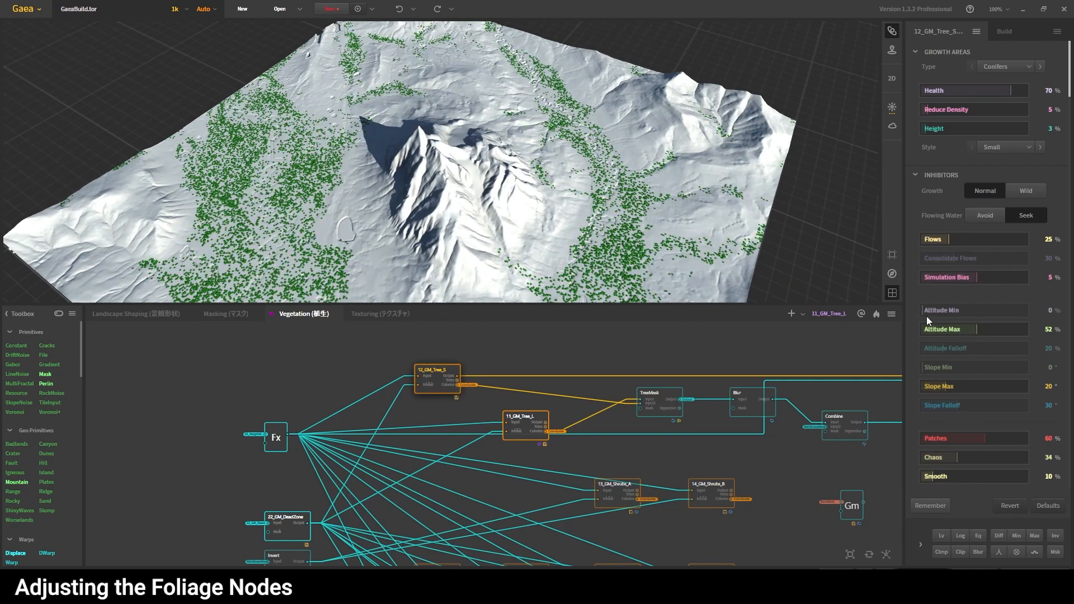
pyautogui.moveTo(976, 330); pyautogui.dragTo(956, 331)
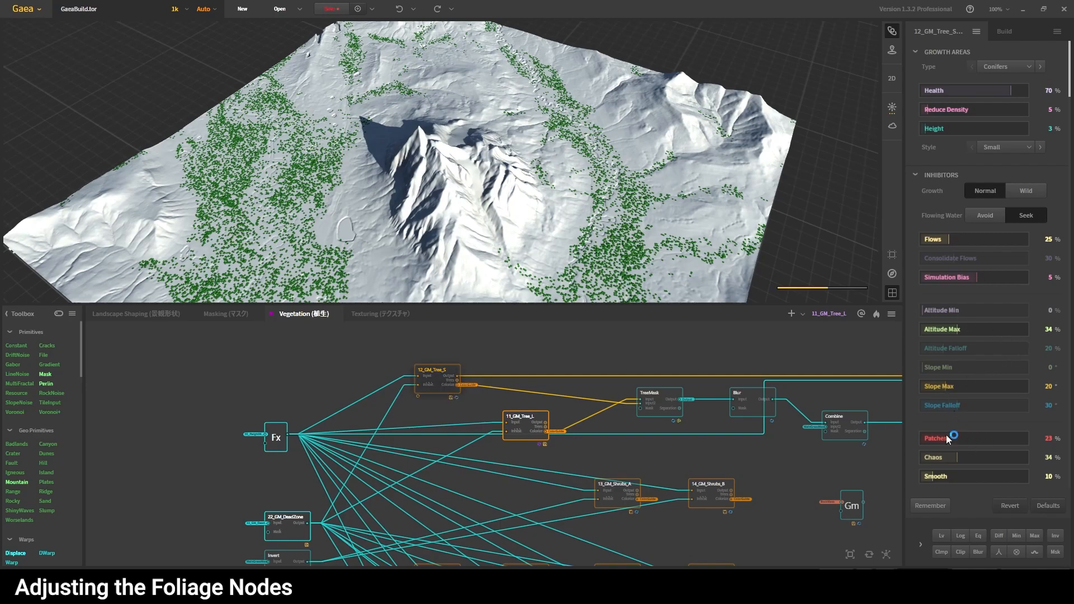
pyautogui.moveTo(545, 235); pyautogui.dragTo(532, 219)
pyautogui.scroll(6, 521, 226)
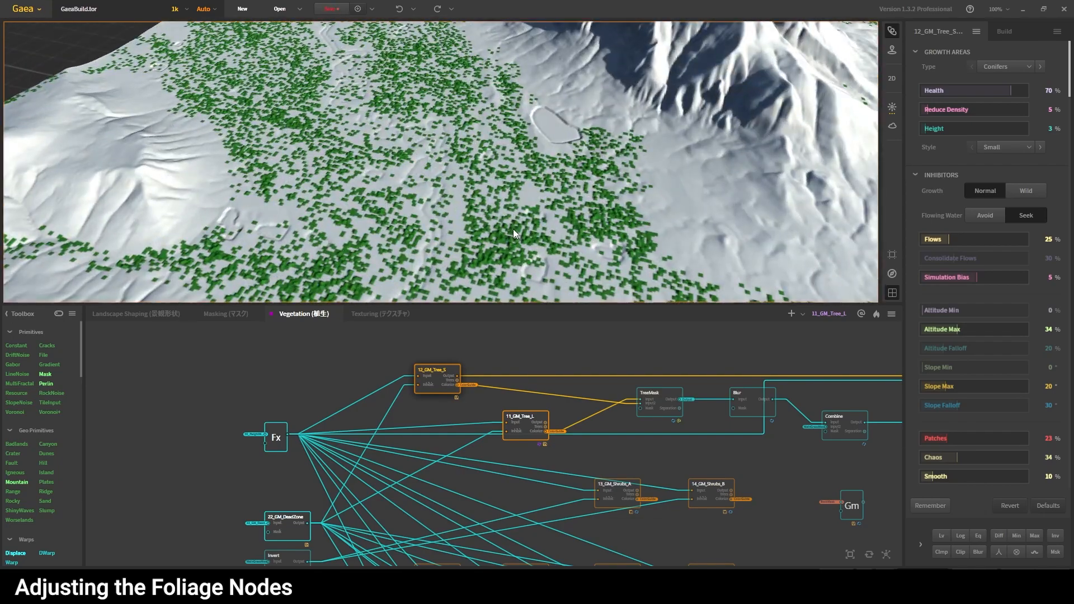
pyautogui.scroll(-5, 508, 234)
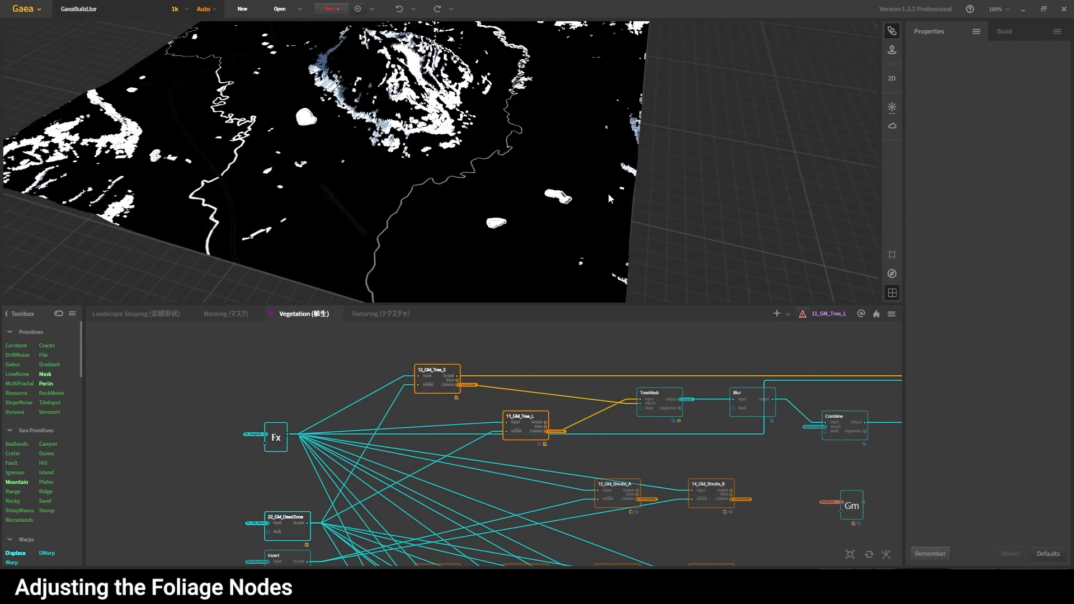
# - Preview 12_GM_Tree_S in the Vegetation graph and examine its trees close up along the river
pyautogui.click(381, 314)
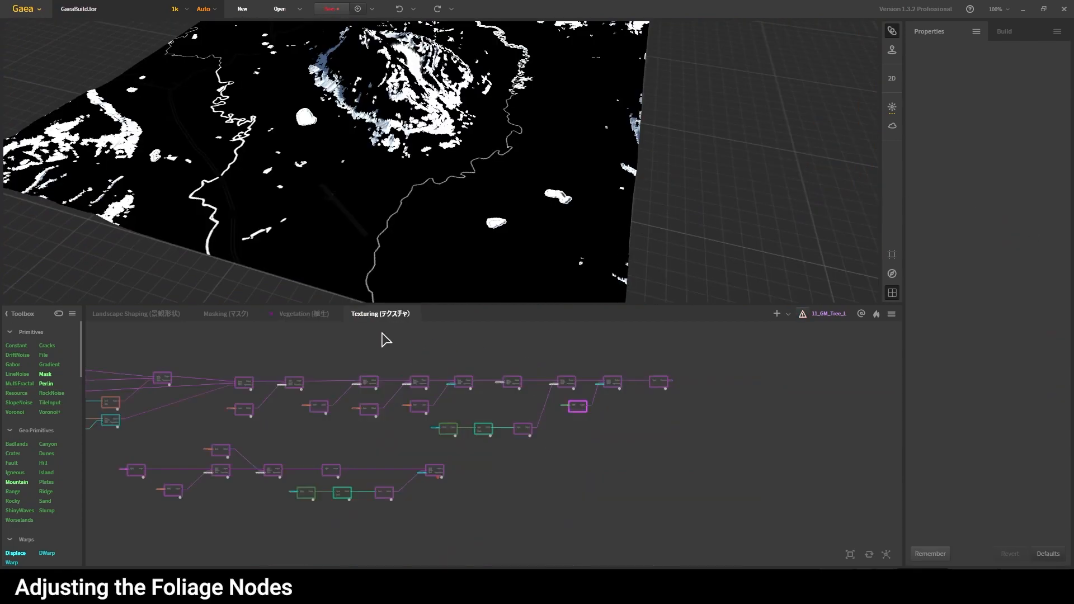
pyautogui.click(299, 316)
pyautogui.click(492, 382)
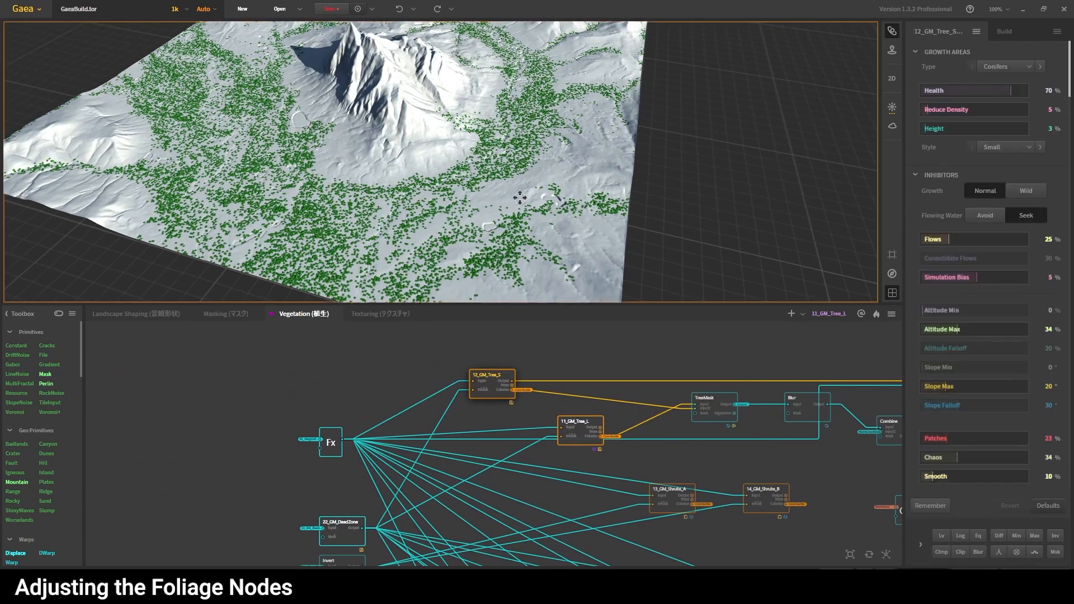
pyautogui.scroll(5, 520, 193)
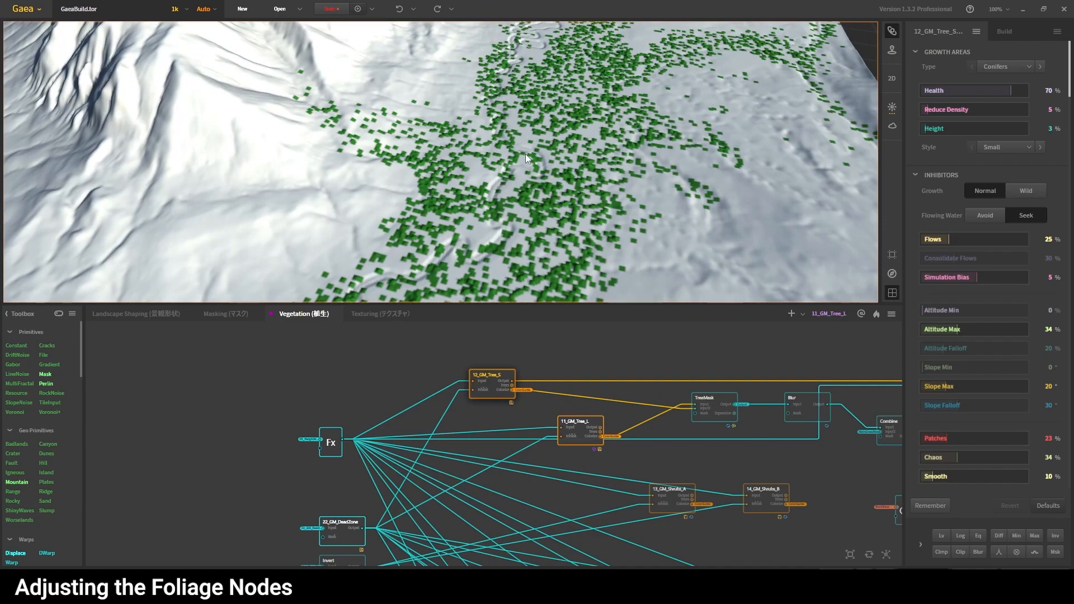
pyautogui.moveTo(521, 191); pyautogui.dragTo(529, 172, button='middle')
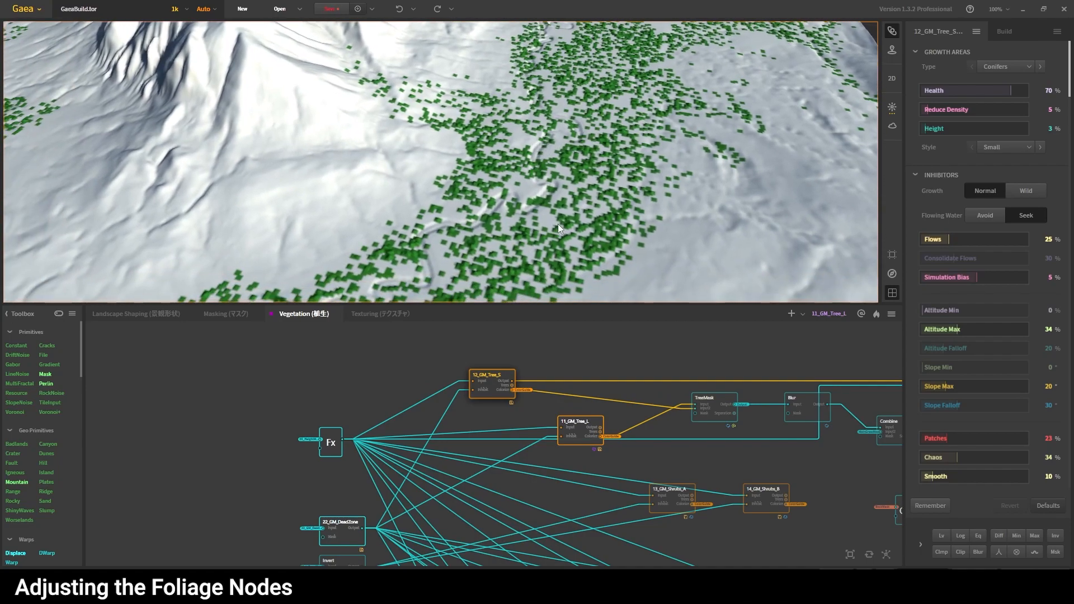
pyautogui.moveTo(441, 183); pyautogui.dragTo(518, 203, button='middle')
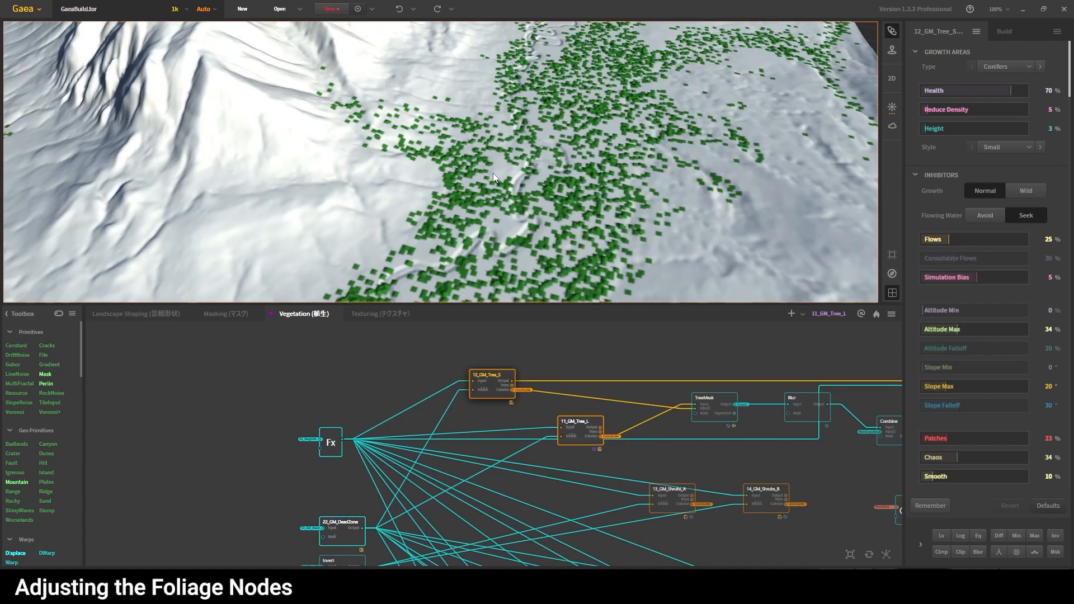
# - Open the Masking graph and move the WaterMask node farther away from the lake mask node
pyautogui.click(136, 315)
pyautogui.click(219, 315)
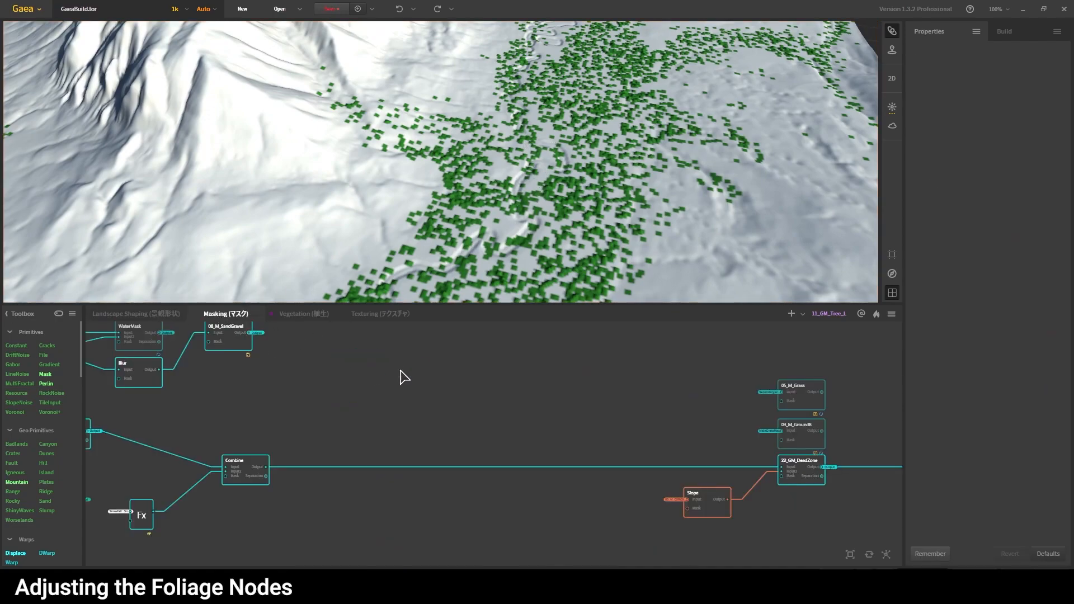
pyautogui.moveTo(553, 401); pyautogui.dragTo(542, 396, button='middle')
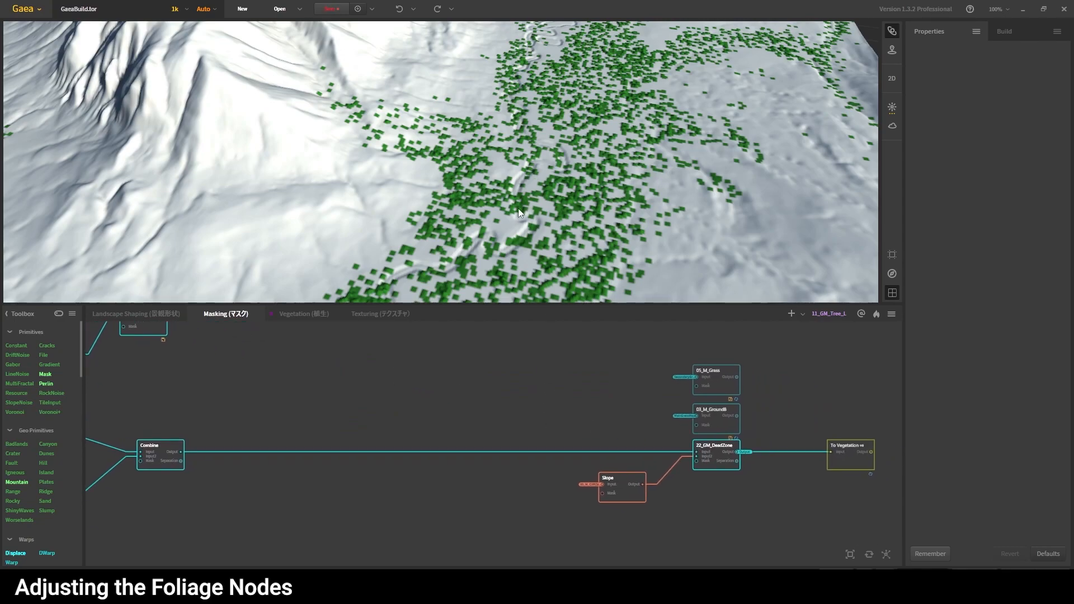
pyautogui.moveTo(582, 436); pyautogui.dragTo(591, 411, button='middle')
pyautogui.moveTo(379, 414); pyautogui.dragTo(686, 395, button='middle')
pyautogui.moveTo(412, 390); pyautogui.dragTo(705, 429, button='middle')
pyautogui.moveTo(375, 409); pyautogui.dragTo(642, 415, button='middle')
pyautogui.moveTo(549, 390); pyautogui.dragTo(582, 472, button='middle')
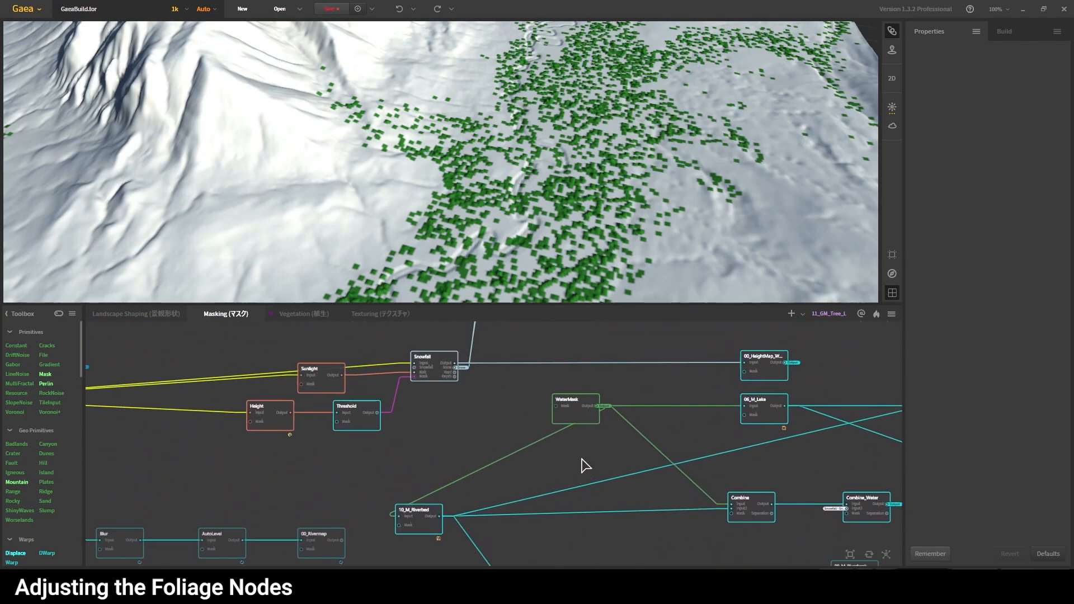
pyautogui.click(568, 417)
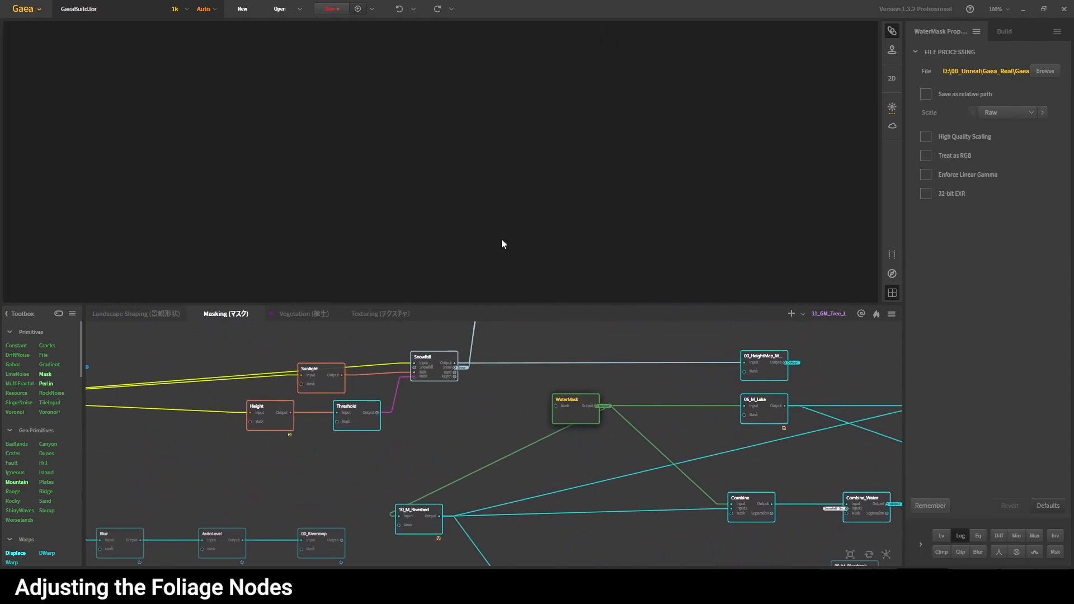
pyautogui.moveTo(575, 413); pyautogui.dragTo(500, 412)
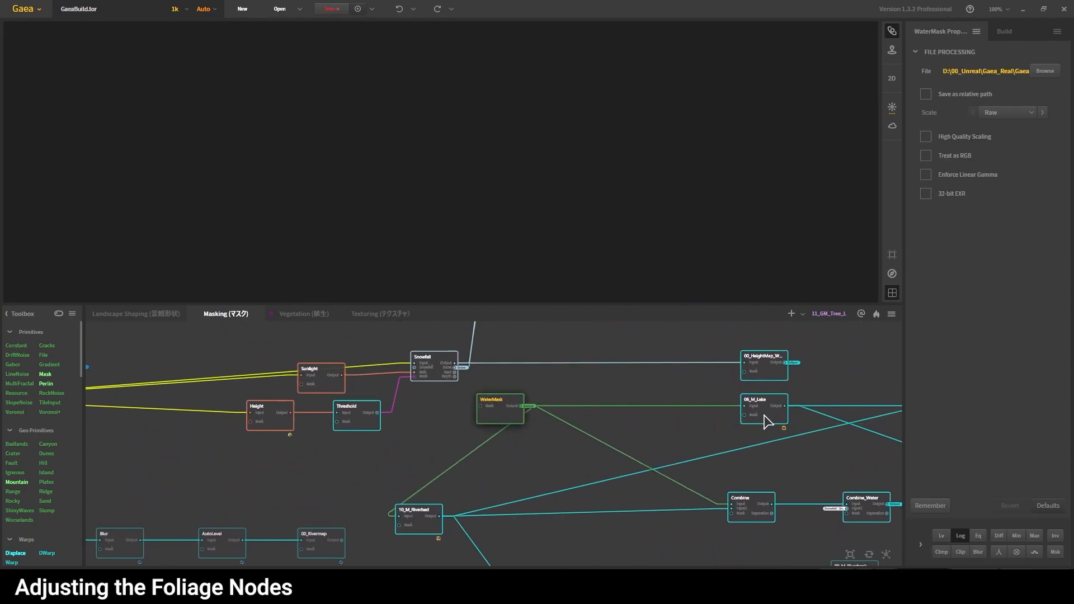
# - Preview the Combine node that merges the lake and riverbed masks and examine the river's width
pyautogui.click(763, 420)
pyautogui.click(750, 510)
pyautogui.scroll(5, 532, 227)
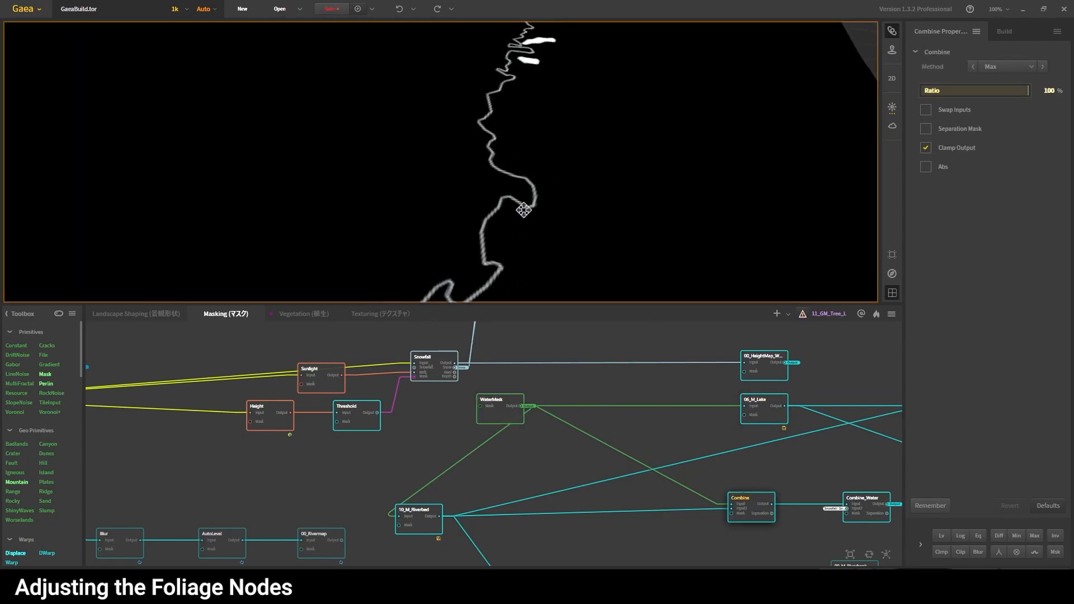
pyautogui.scroll(-3, 654, 210)
pyautogui.moveTo(508, 218); pyautogui.dragTo(376, 205, button='middle')
pyautogui.scroll(5, 632, 207)
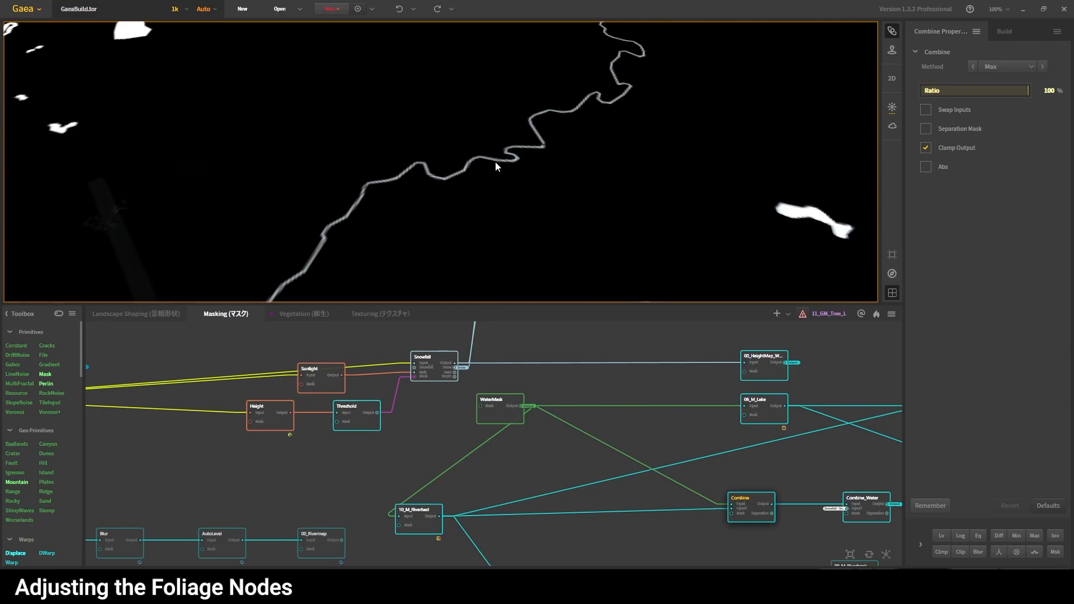
# - Add a Blur node fed by the Combine node's output and place it above the connection to Combine_Water
pyautogui.moveTo(691, 491); pyautogui.dragTo(530, 451, button='middle')
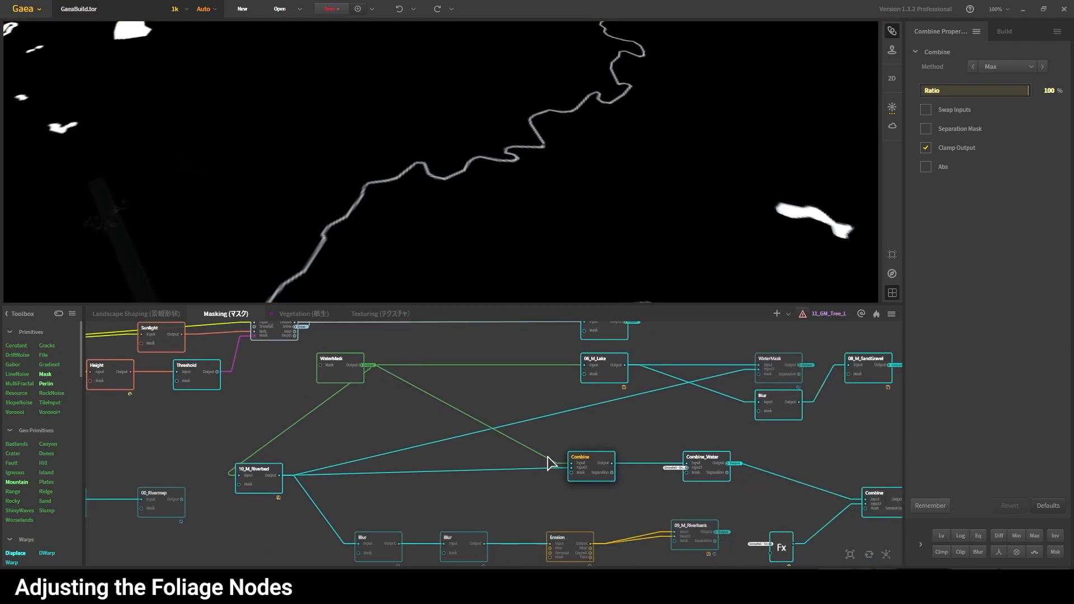
pyautogui.scroll(3, 568, 457)
pyautogui.moveTo(643, 468); pyautogui.dragTo(683, 407)
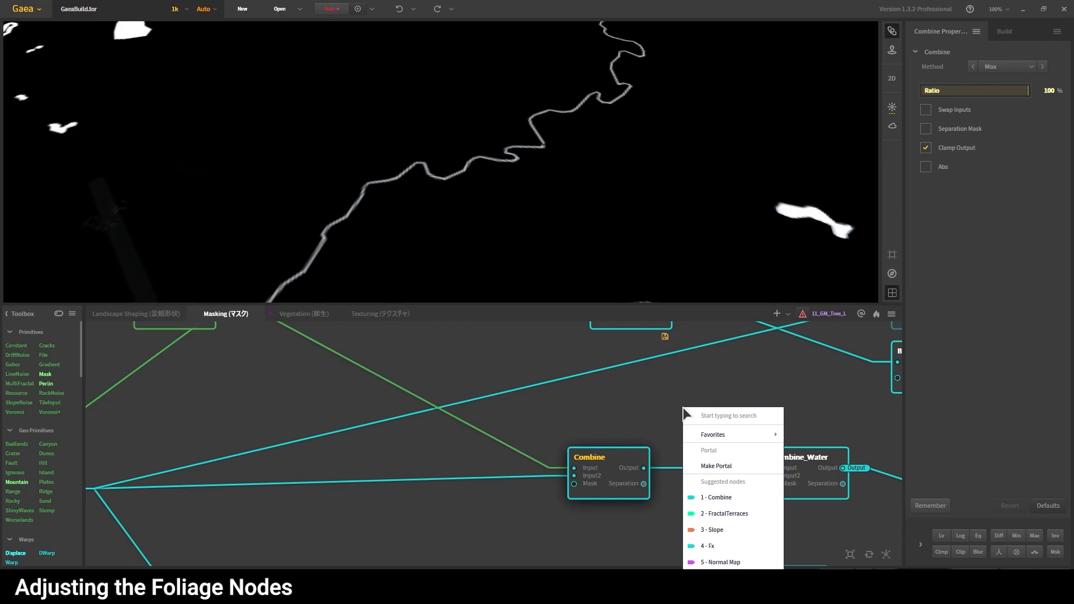
pyautogui.write('blur')
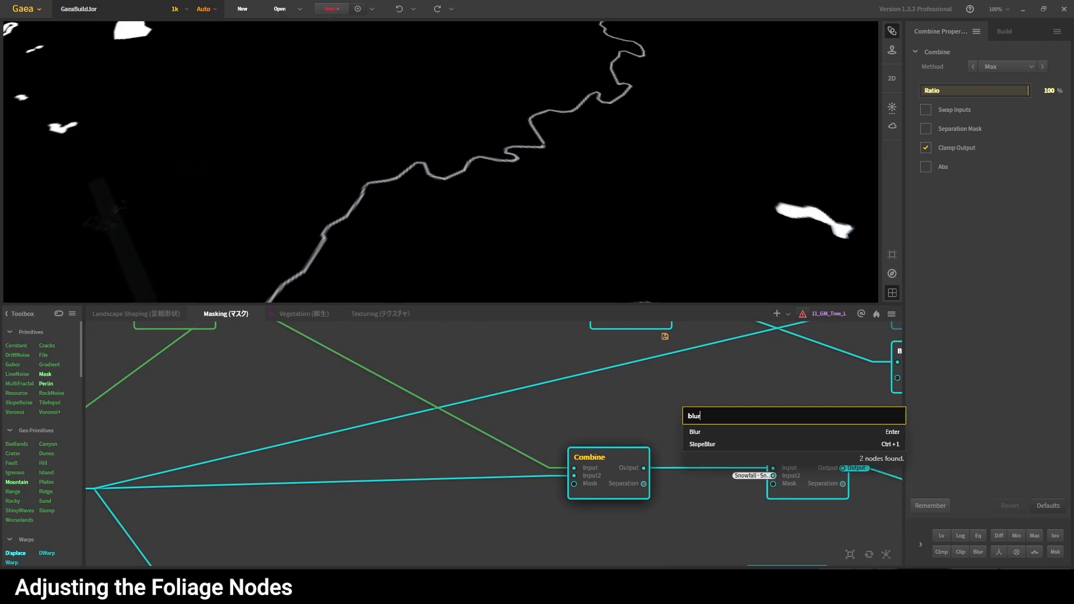
pyautogui.press('Return')
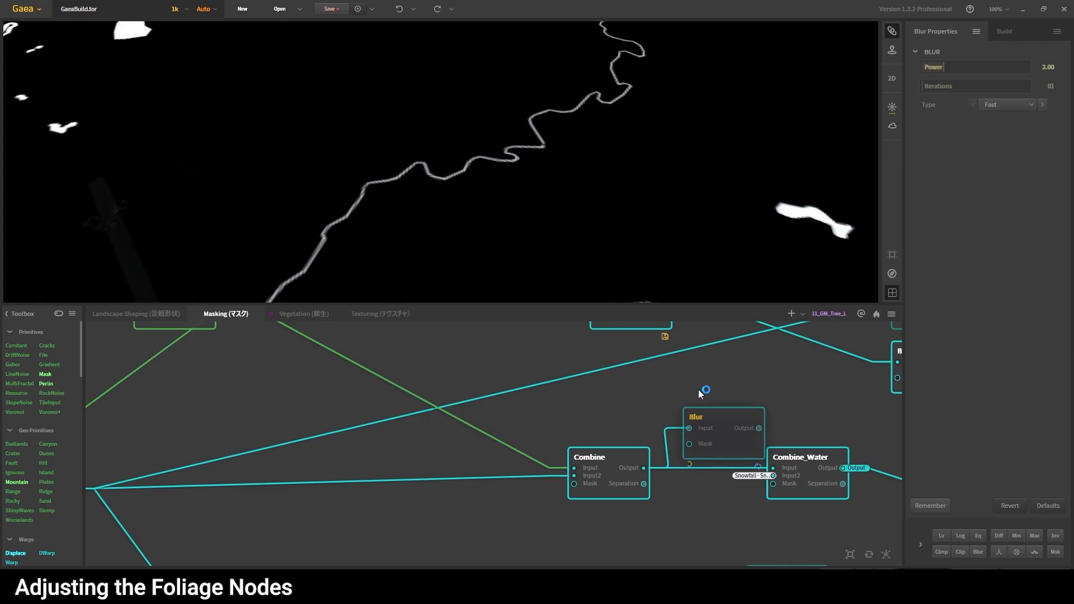
pyautogui.moveTo(710, 412); pyautogui.dragTo(712, 397)
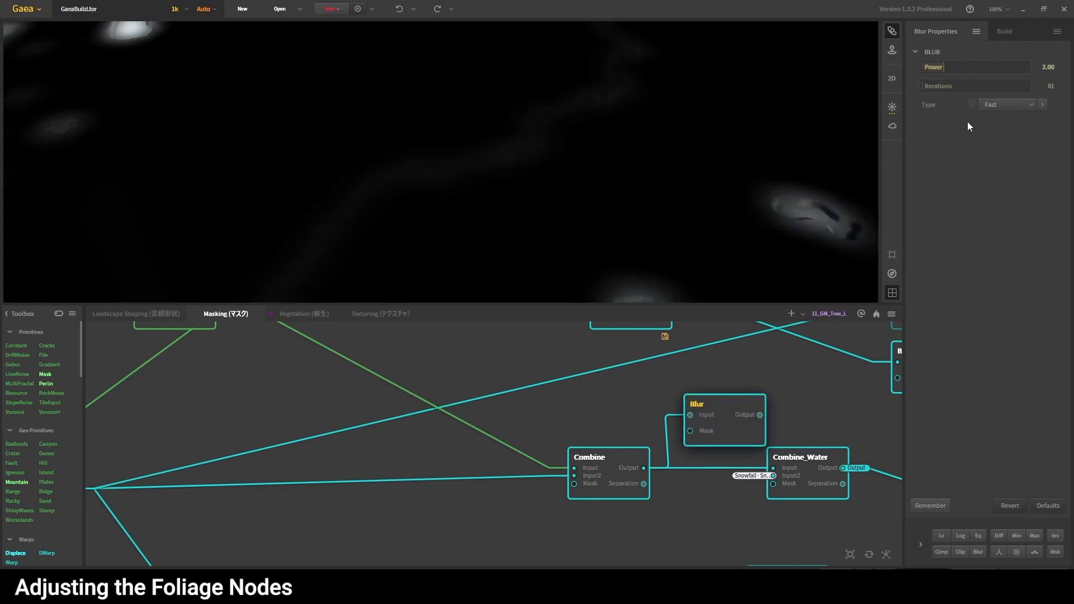
# - Set the new Blur node's type to Jitter and Power to 0.39, and shift the node clear of Combine_Water
pyautogui.click(1013, 104)
pyautogui.click(1007, 178)
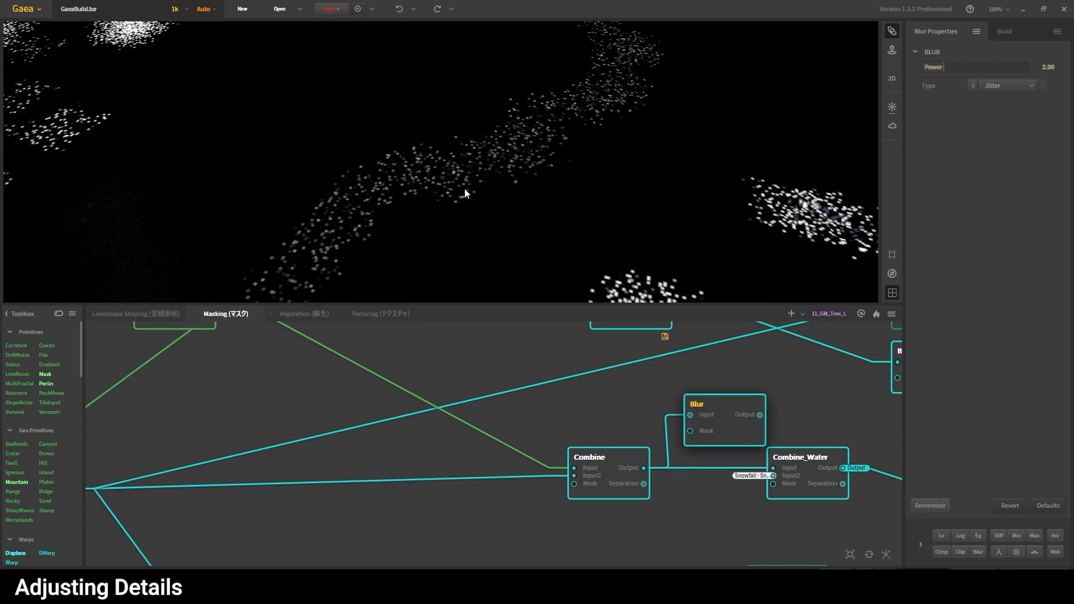
pyautogui.moveTo(490, 208); pyautogui.dragTo(594, 213)
pyautogui.scroll(-5, 514, 209)
pyautogui.scroll(6, 577, 166)
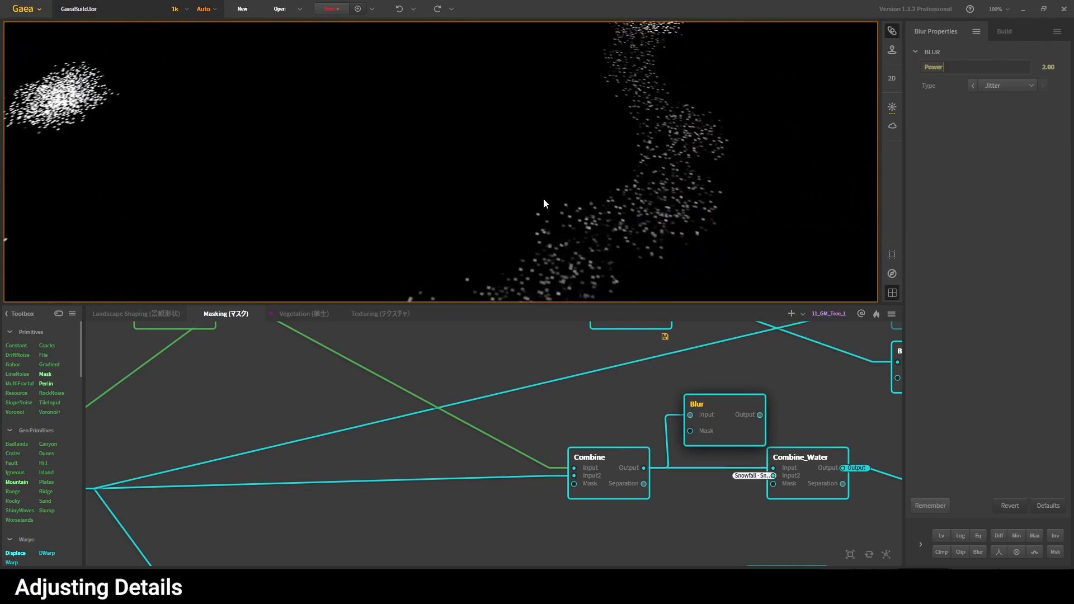
pyautogui.moveTo(942, 68); pyautogui.dragTo(926, 70)
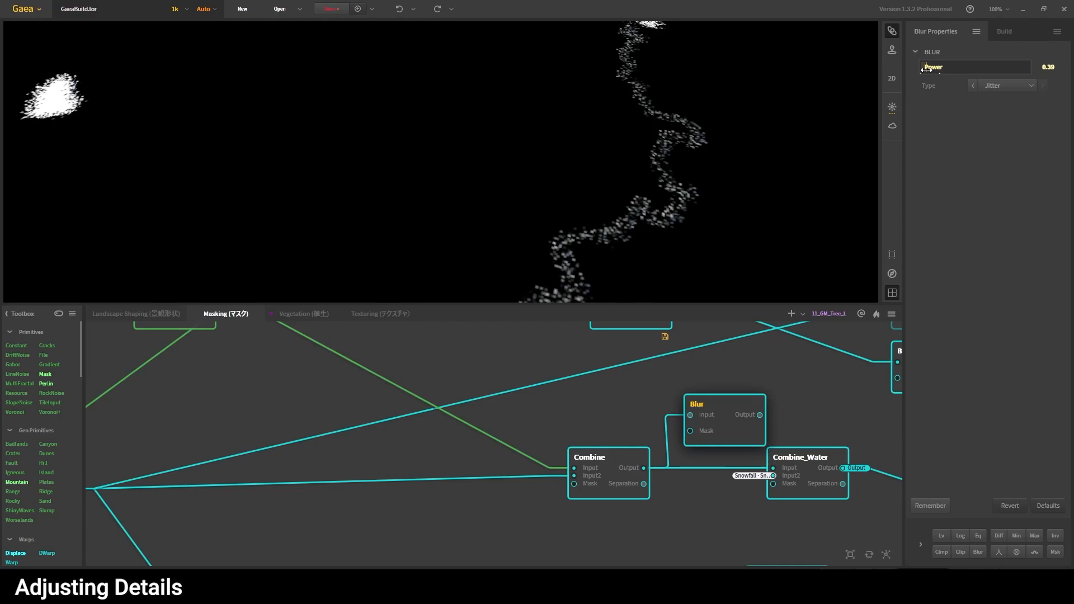
pyautogui.moveTo(736, 374); pyautogui.dragTo(667, 314, button='middle')
pyautogui.moveTo(652, 358); pyautogui.dragTo(639, 340)
pyautogui.moveTo(817, 434); pyautogui.dragTo(787, 478, button='middle')
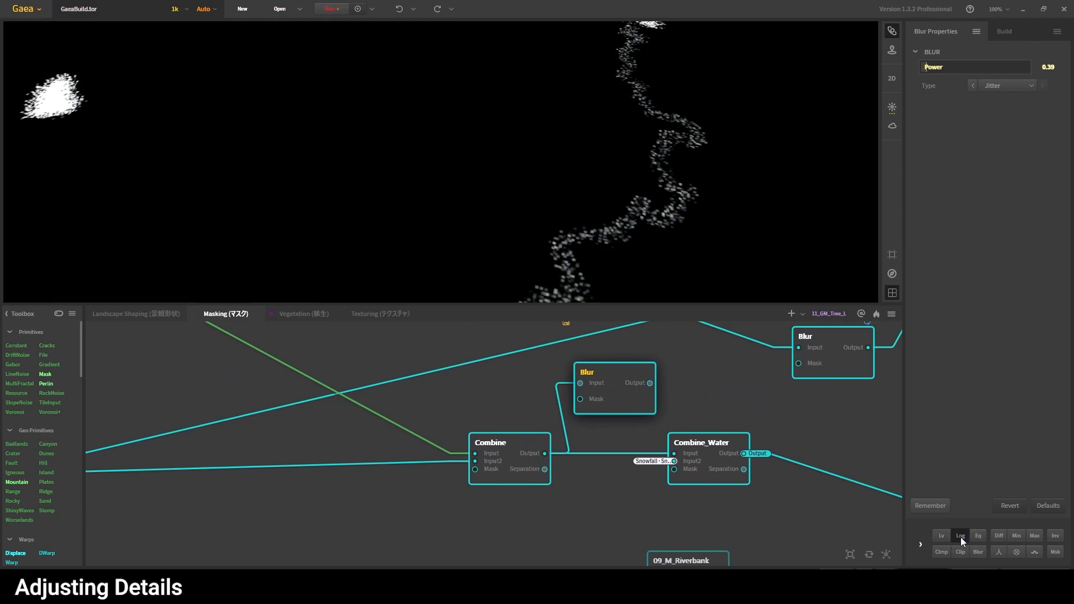
# - Compare the Lv, Log and Eq modifiers on the Jitter Blur node, keep only Log, and inspect the river mask
pyautogui.click(941, 536)
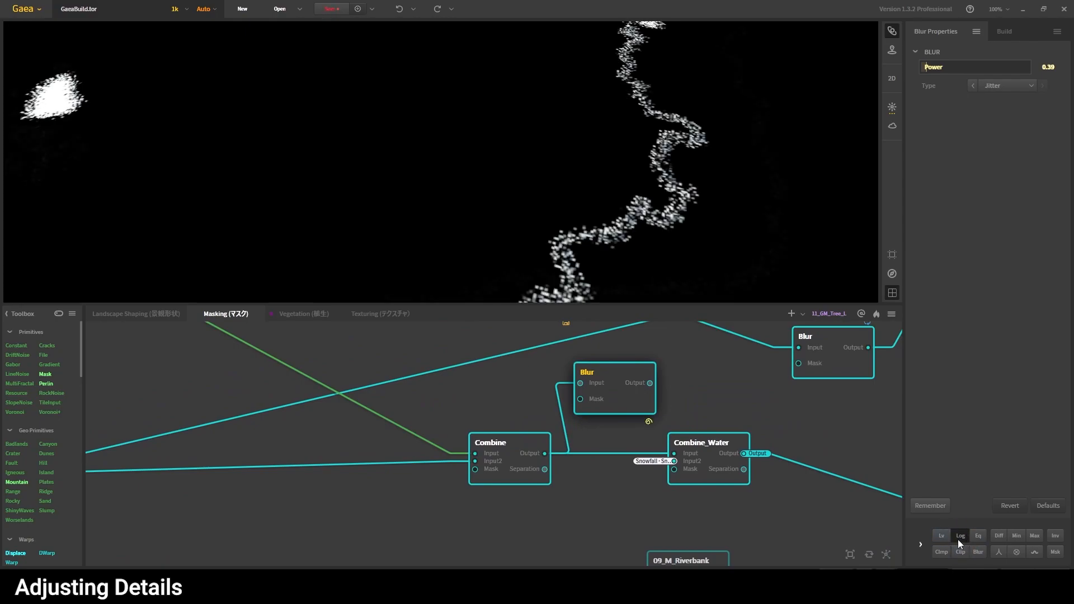
pyautogui.click(975, 536)
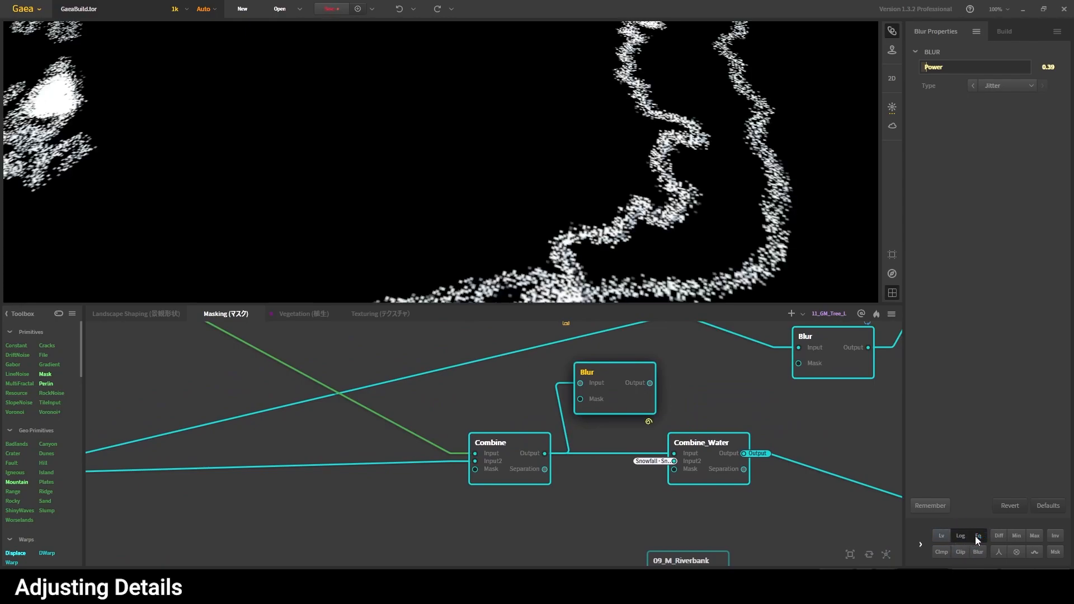
pyautogui.click(975, 536)
pyautogui.scroll(-8, 623, 186)
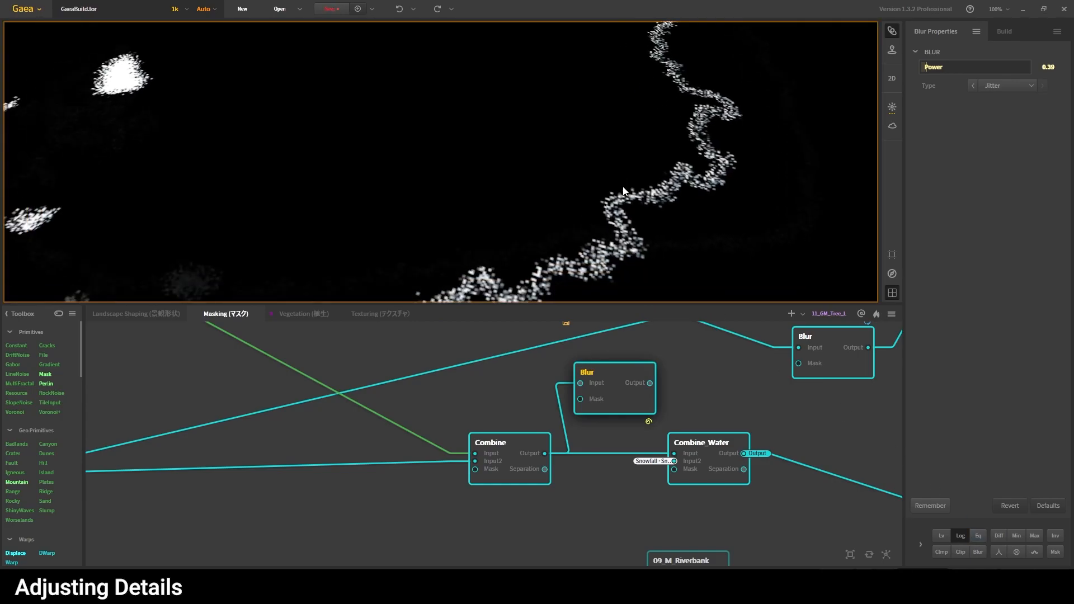
pyautogui.scroll(10, 617, 187)
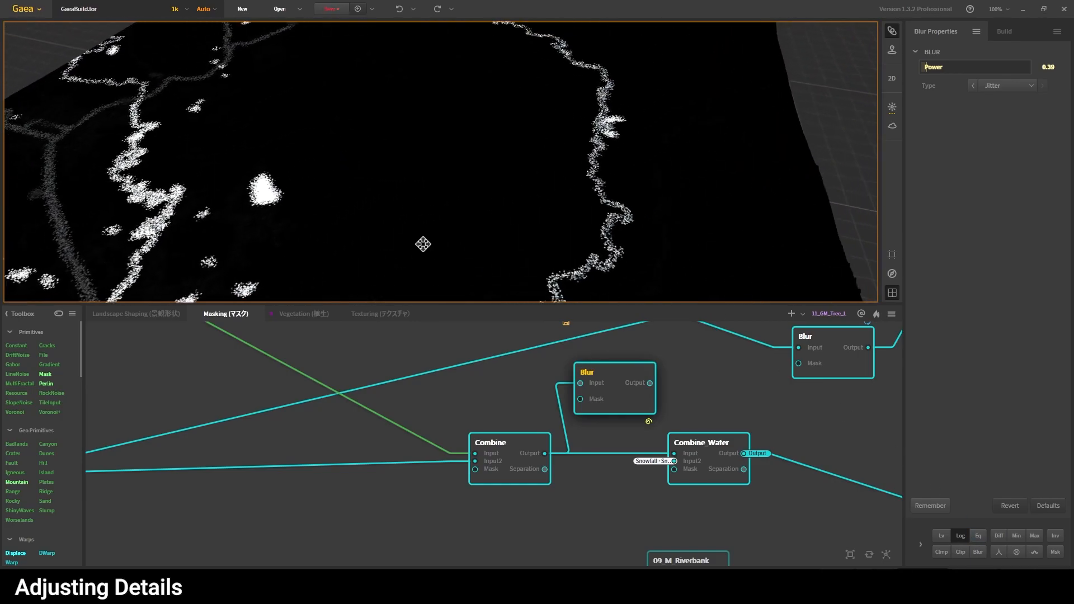
pyautogui.scroll(2, 604, 235)
pyautogui.scroll(-4, 607, 264)
pyautogui.moveTo(610, 241); pyautogui.dragTo(600, 217)
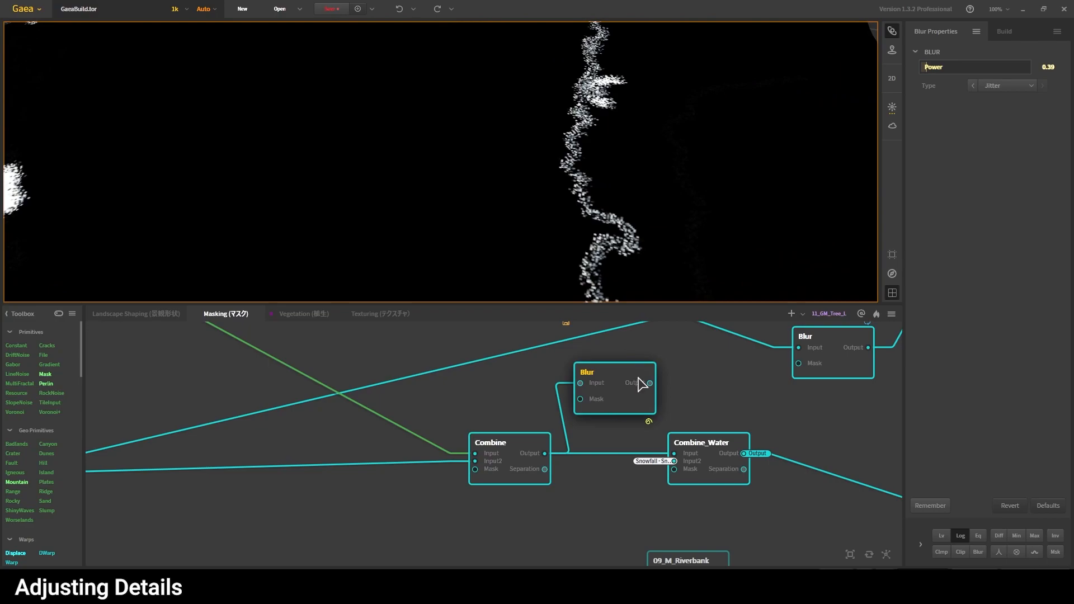
# - Enable the Blur modifier on the Jitter Blur node with an amount of 0.05 and inspect the river mask
pyautogui.click(980, 551)
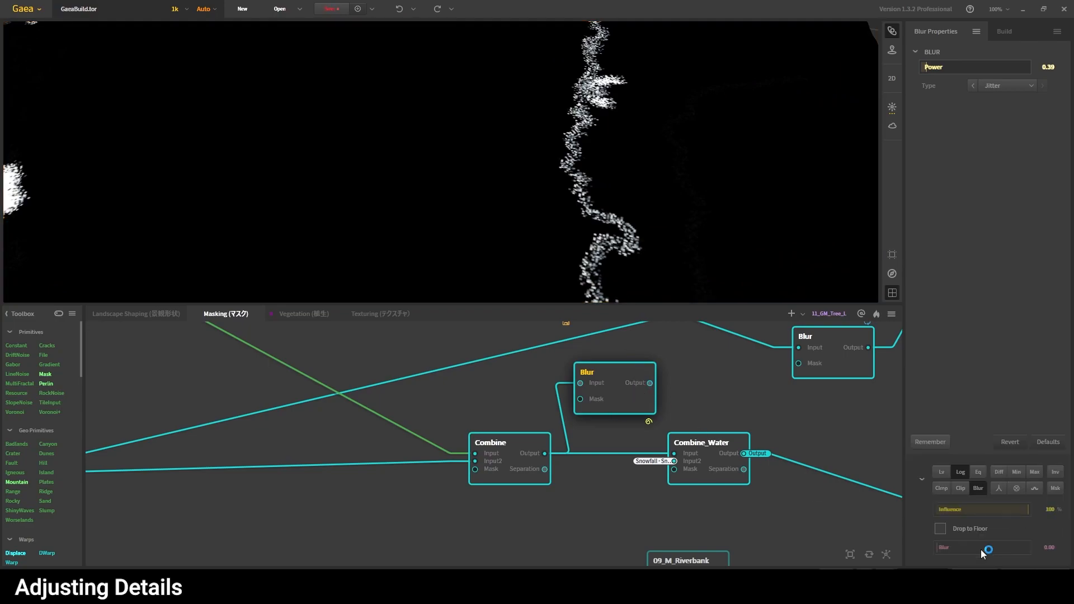
pyautogui.scroll(-8, 640, 237)
pyautogui.moveTo(639, 239); pyautogui.dragTo(602, 207)
pyautogui.scroll(6, 615, 209)
pyautogui.moveTo(616, 208); pyautogui.dragTo(493, 276, button='middle')
pyautogui.scroll(4, 494, 276)
pyautogui.moveTo(593, 191); pyautogui.dragTo(431, 224, button='middle')
pyautogui.moveTo(640, 207); pyautogui.dragTo(515, 207, button='middle')
pyautogui.scroll(-3, 576, 208)
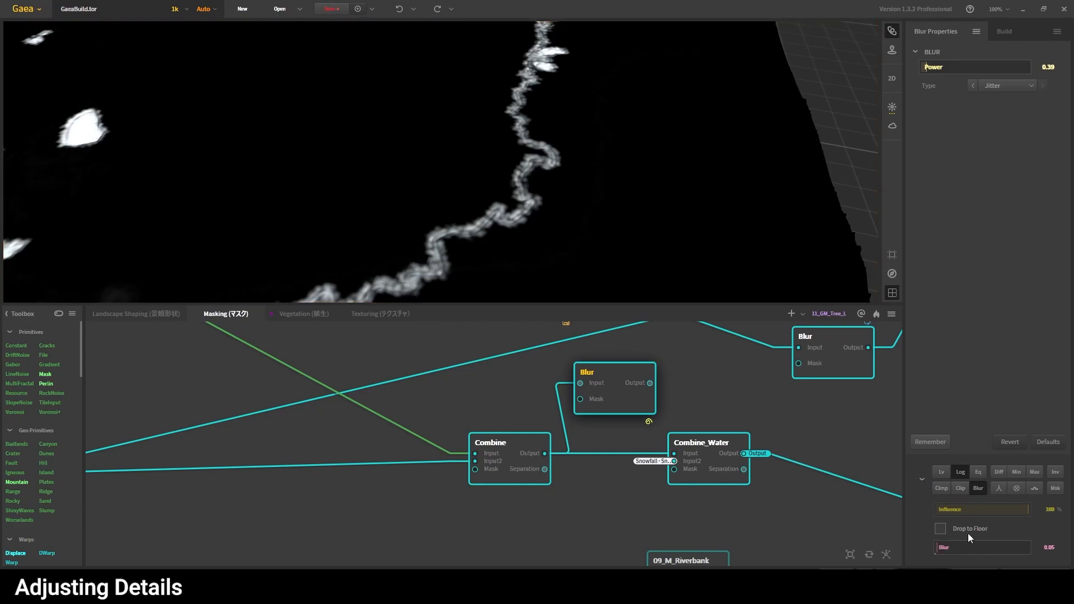
# - Compare the Jitter Blur node with the Combine mask and set its Power to 0.2
pyautogui.click(510, 453)
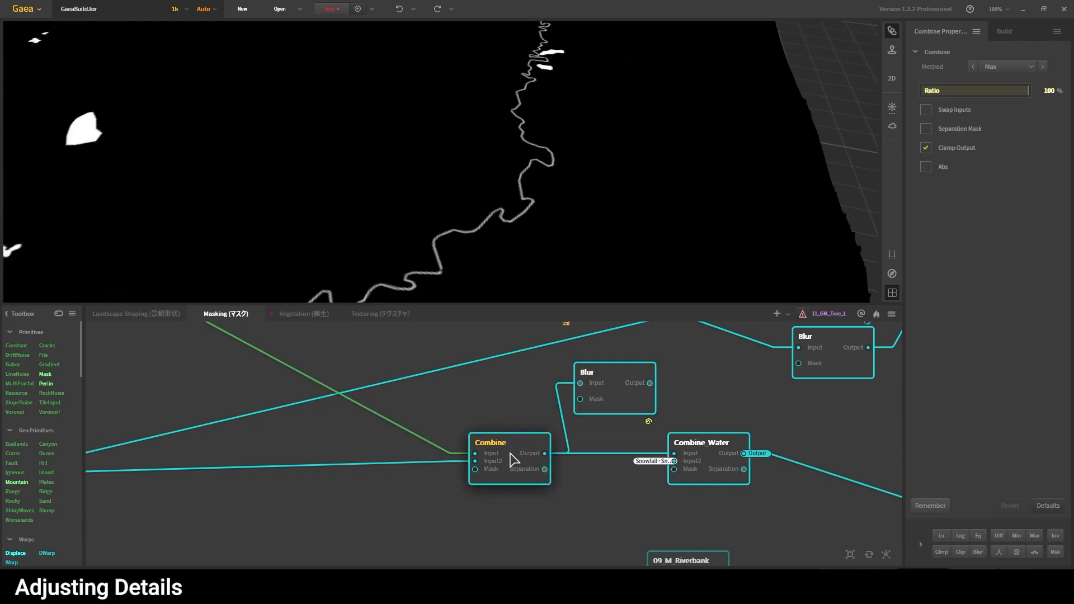
pyautogui.click(617, 393)
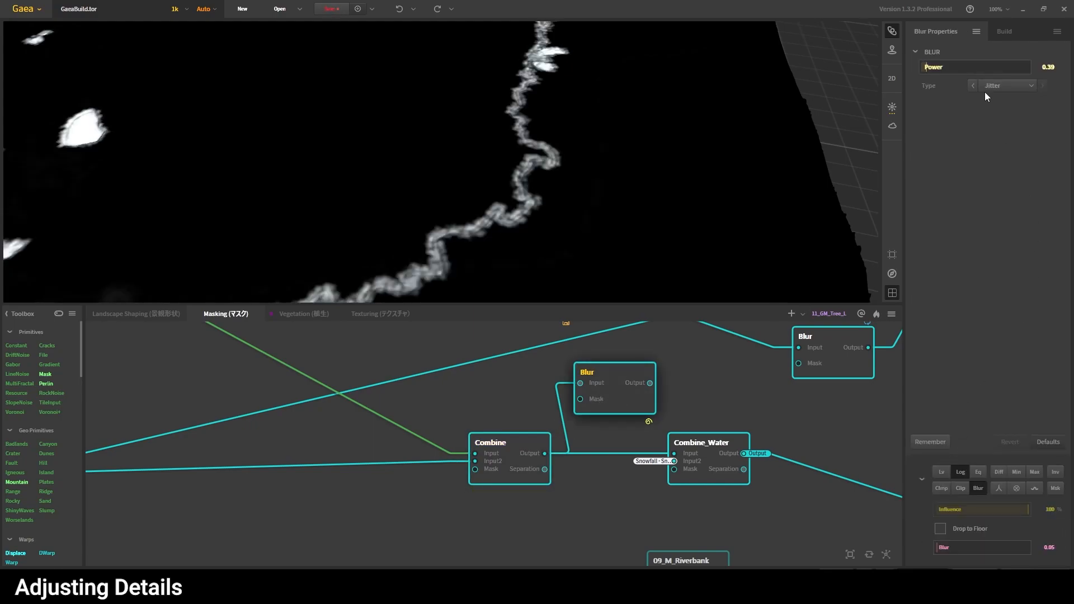
pyautogui.click(1048, 67)
pyautogui.write('0.2')
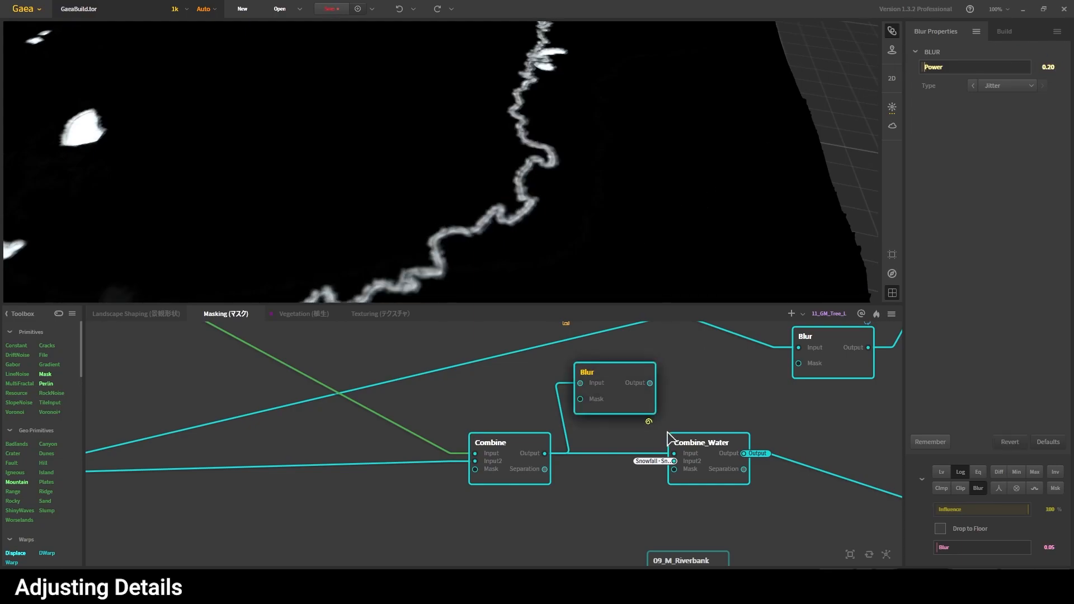
# - Compare the river masks of the Combine_Water, Combine and Jitter Blur nodes
pyautogui.click(708, 445)
pyautogui.rightClick(589, 388)
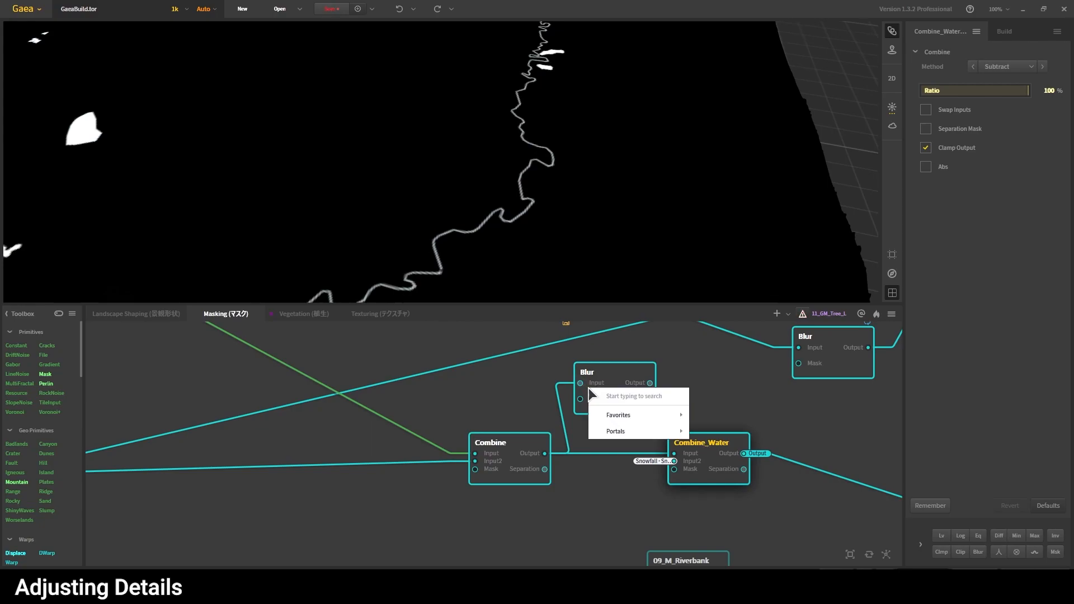
pyautogui.click(511, 466)
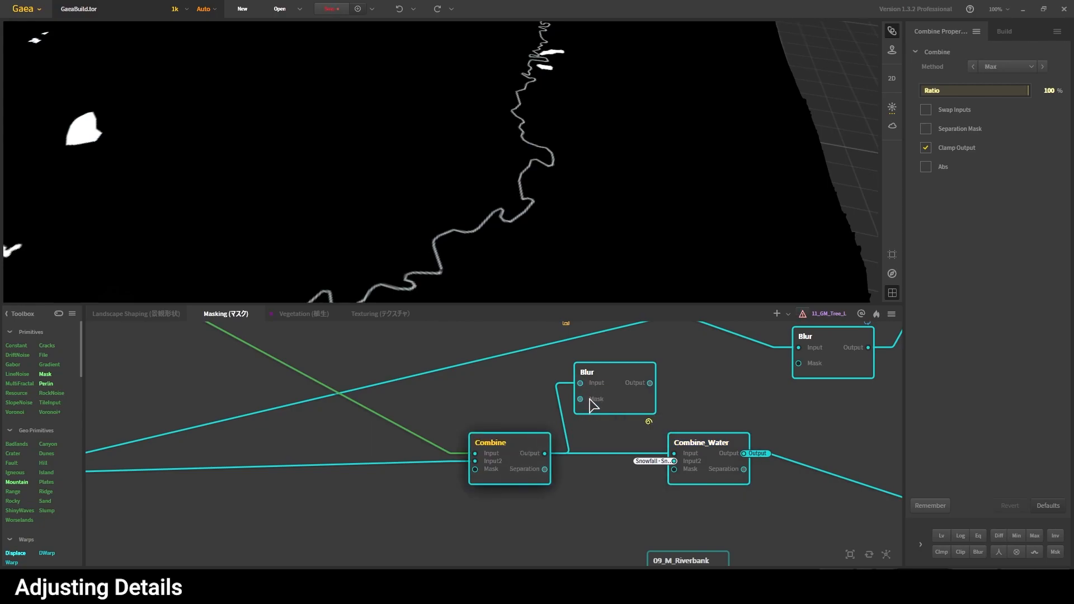
pyautogui.click(607, 392)
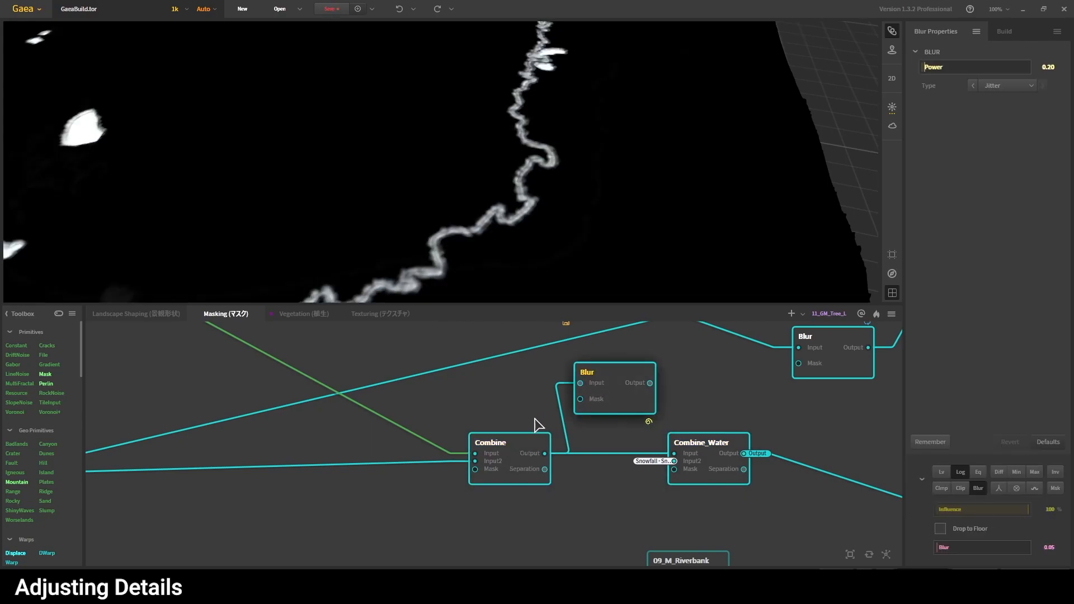
# - Add a Combine node that merges the original Combine mask with the Jitter Blur output, using the Max method
pyautogui.click(510, 455)
pyautogui.moveTo(546, 453); pyautogui.dragTo(726, 418)
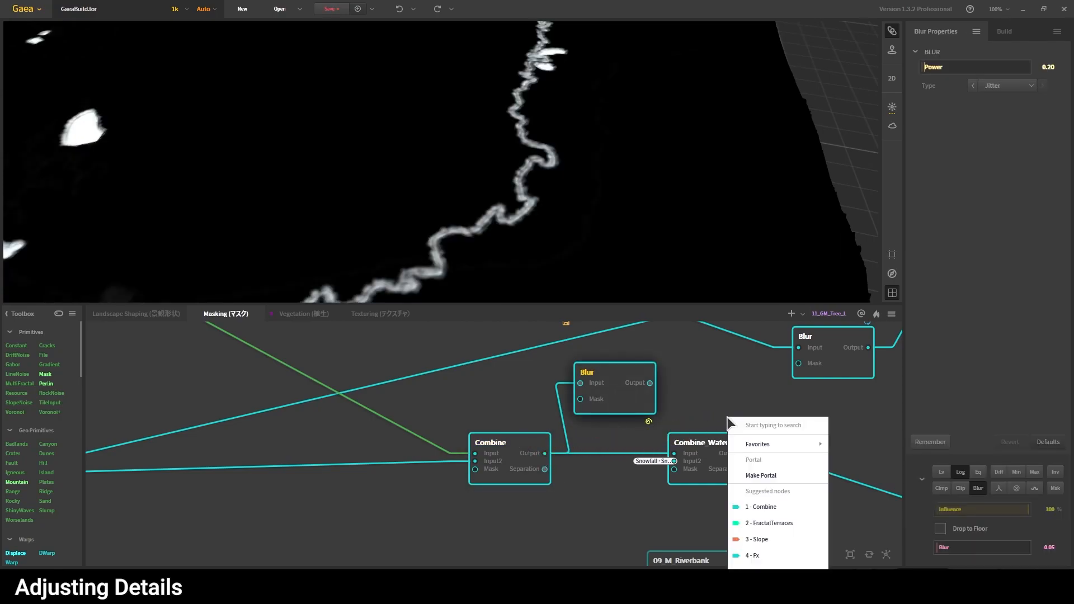
pyautogui.moveTo(772, 442)
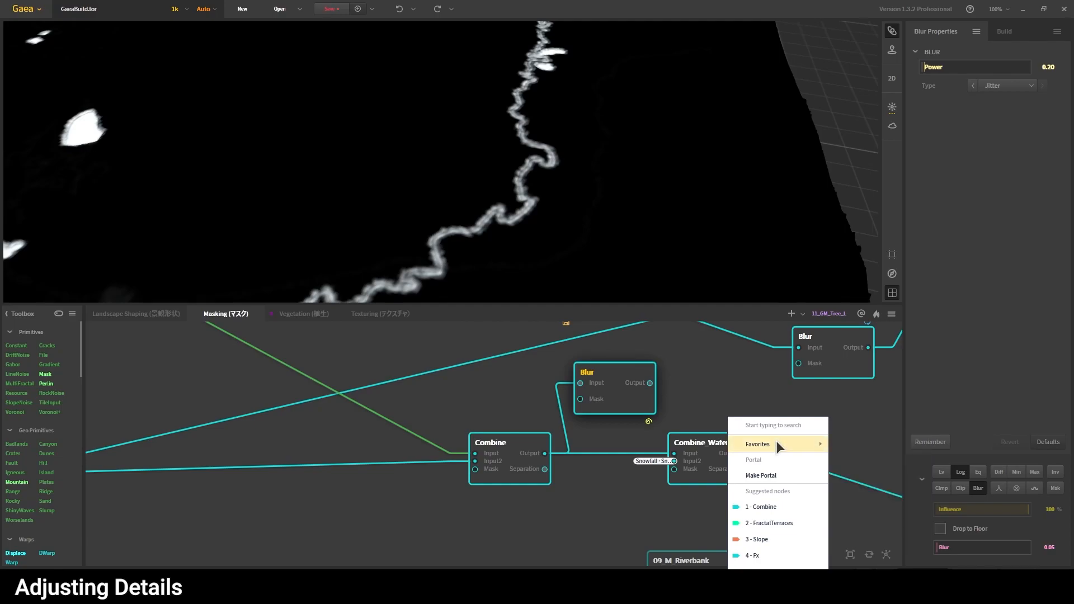
pyautogui.click(855, 446)
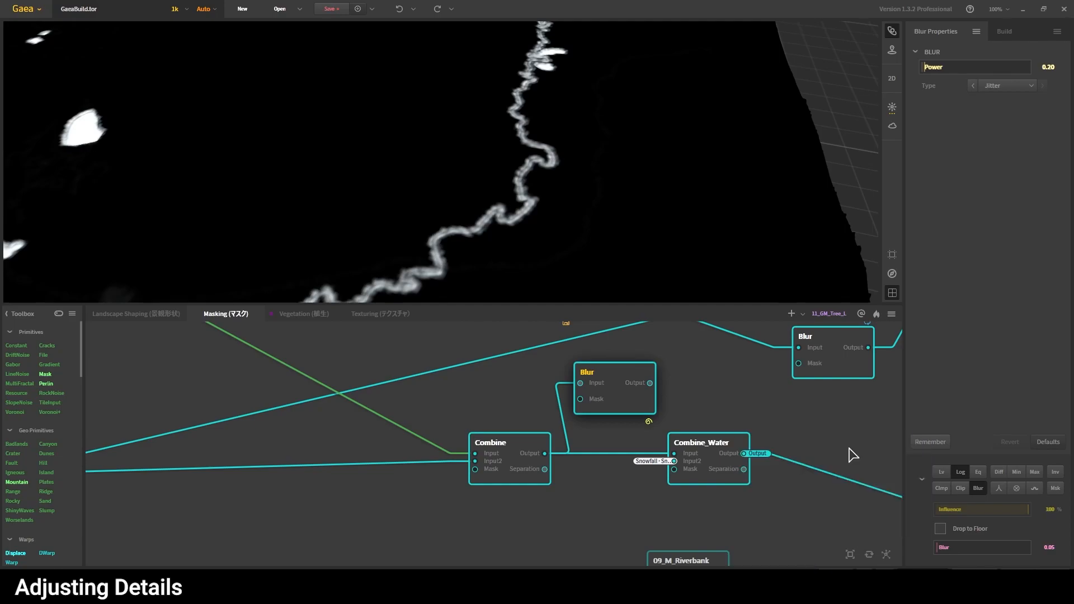
pyautogui.moveTo(758, 424); pyautogui.dragTo(618, 490)
pyautogui.moveTo(649, 383); pyautogui.dragTo(713, 390)
pyautogui.click(1006, 67)
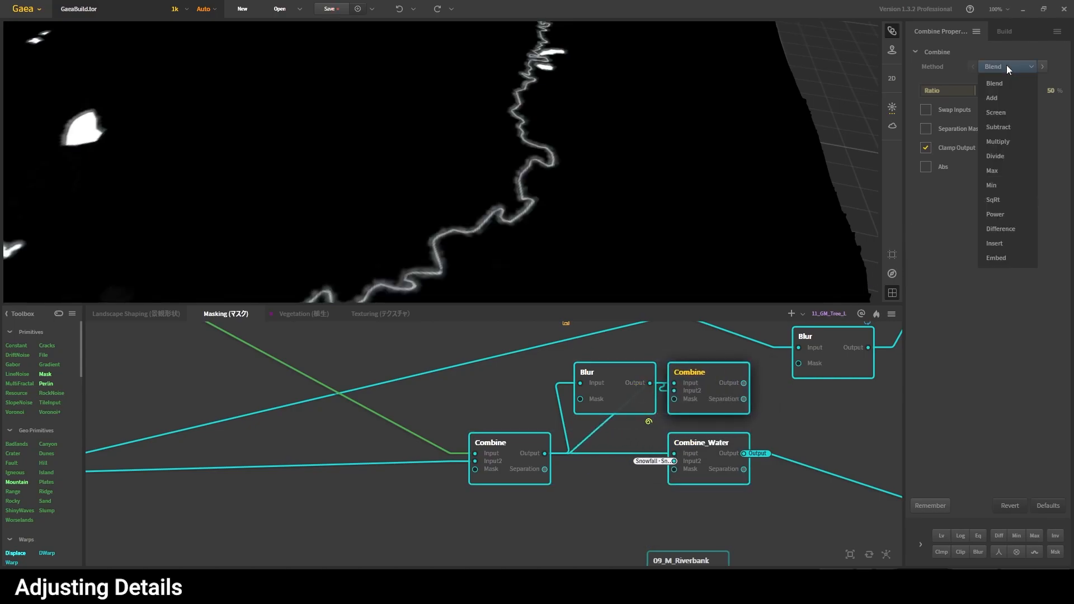
pyautogui.click(1005, 176)
# - Move Combine_Water clear of the new Combine node and feed the new Combine's output into Combine_Water's input
pyautogui.moveTo(787, 420); pyautogui.dragTo(694, 430)
pyautogui.click(618, 396)
pyautogui.moveTo(605, 452); pyautogui.dragTo(713, 453)
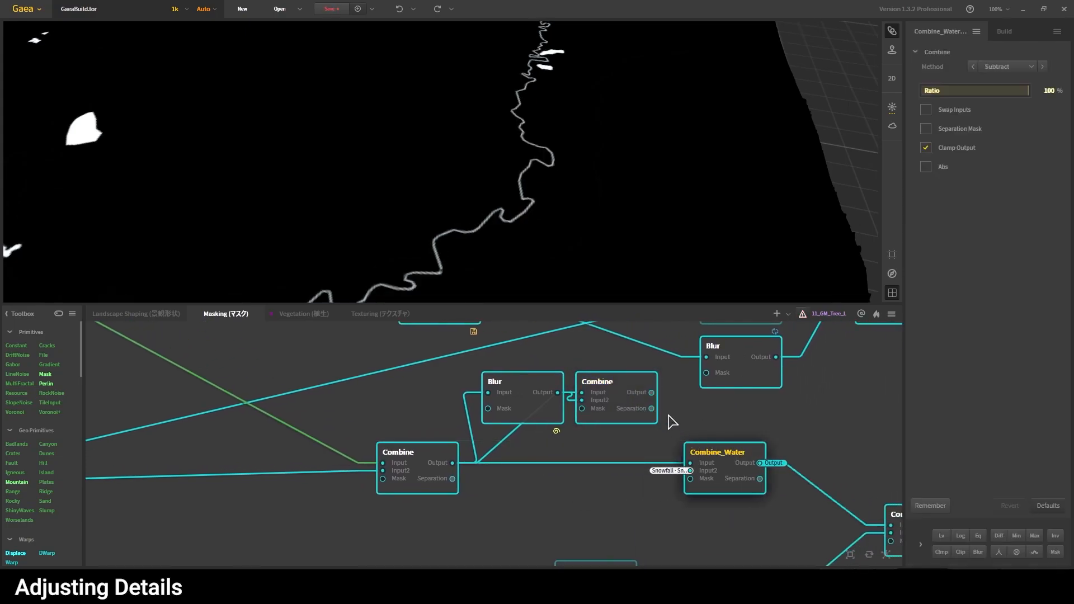
pyautogui.moveTo(651, 392); pyautogui.dragTo(690, 462)
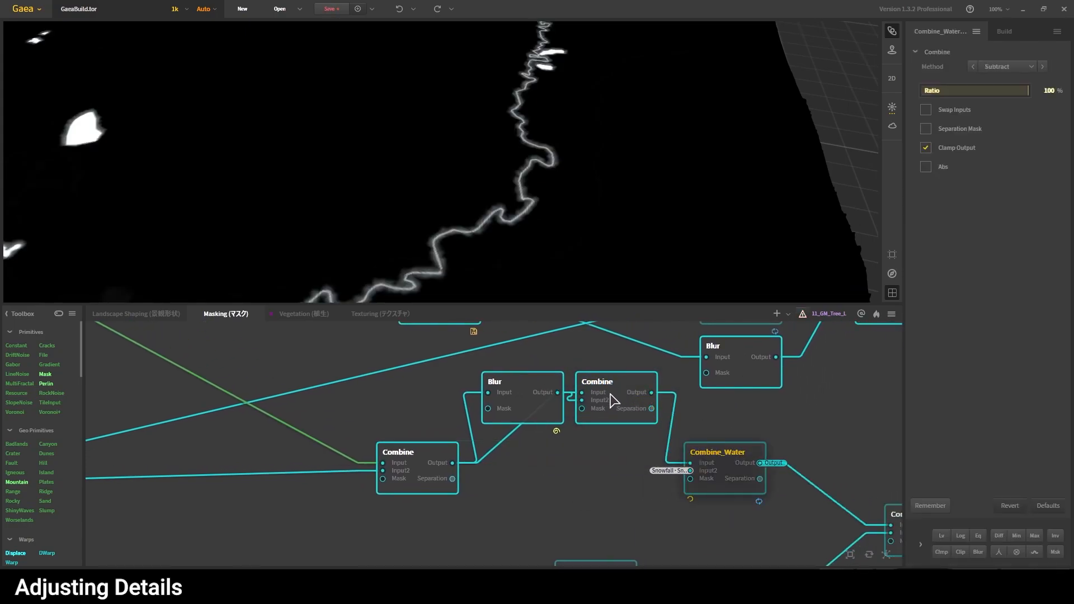
# - Rewire Combine_Water back to the original Combine mask and feed the new Max Combine into the downstream Combine alongside Fx
pyautogui.moveTo(612, 402); pyautogui.dragTo(618, 422)
pyautogui.moveTo(541, 386); pyautogui.dragTo(541, 368)
pyautogui.moveTo(614, 412); pyautogui.dragTo(609, 457)
pyautogui.moveTo(530, 371); pyautogui.dragTo(519, 388)
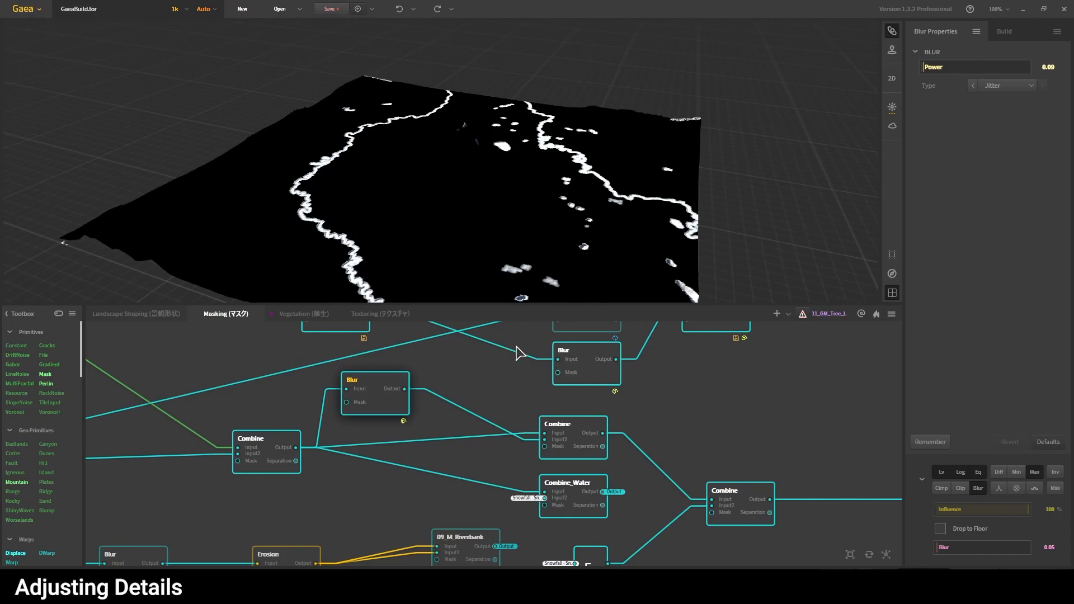
# - Compare the river mask with the Jitter Blur node's Eq modifier off and on, keeping Eq enabled
pyautogui.scroll(-2, 486, 398)
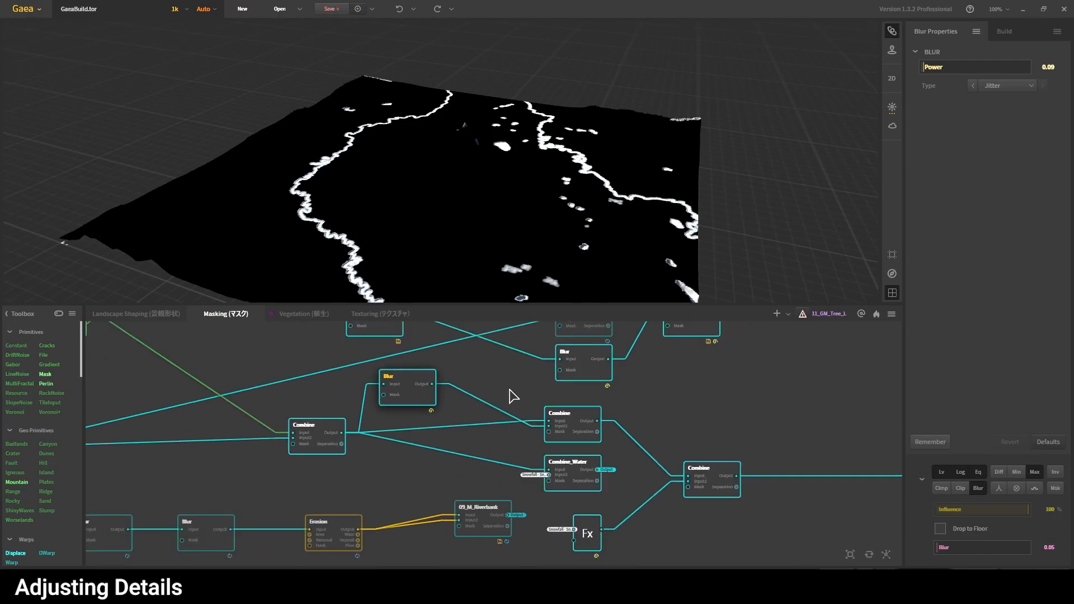
pyautogui.moveTo(510, 390); pyautogui.dragTo(538, 403, button='middle')
pyautogui.moveTo(448, 206); pyautogui.dragTo(457, 218)
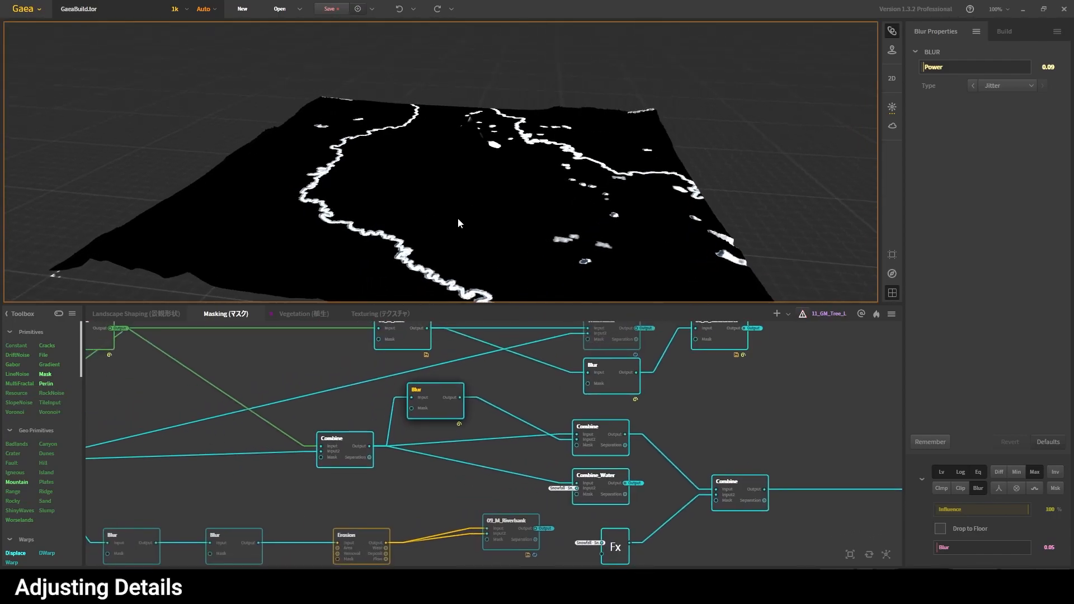
pyautogui.click(979, 471)
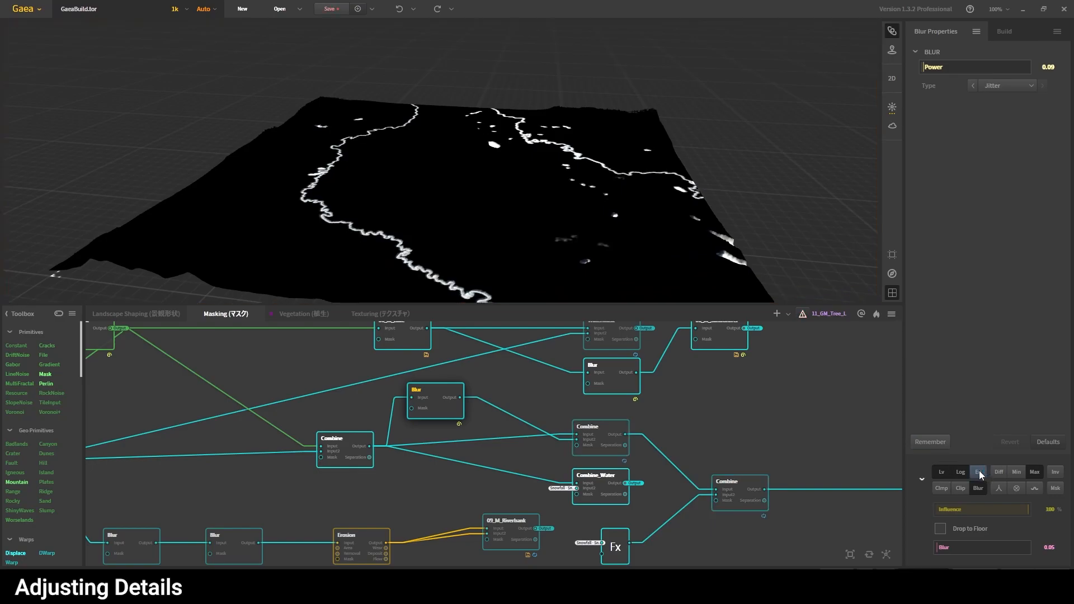
pyautogui.click(979, 473)
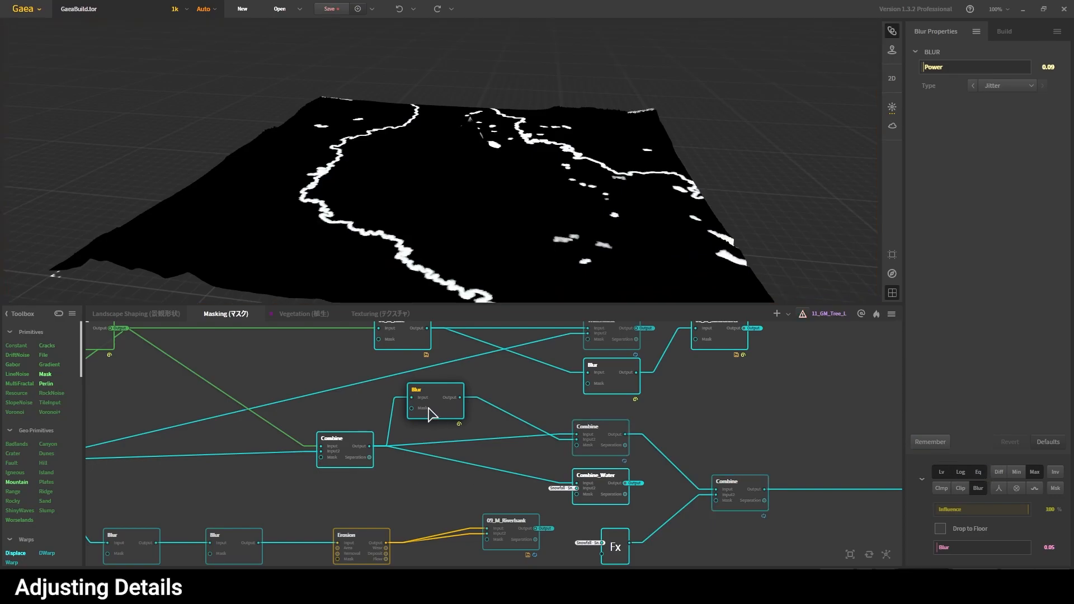
# - Try a Ratio of 52% on the new Combine node and restore it to 100%
pyautogui.click(610, 427)
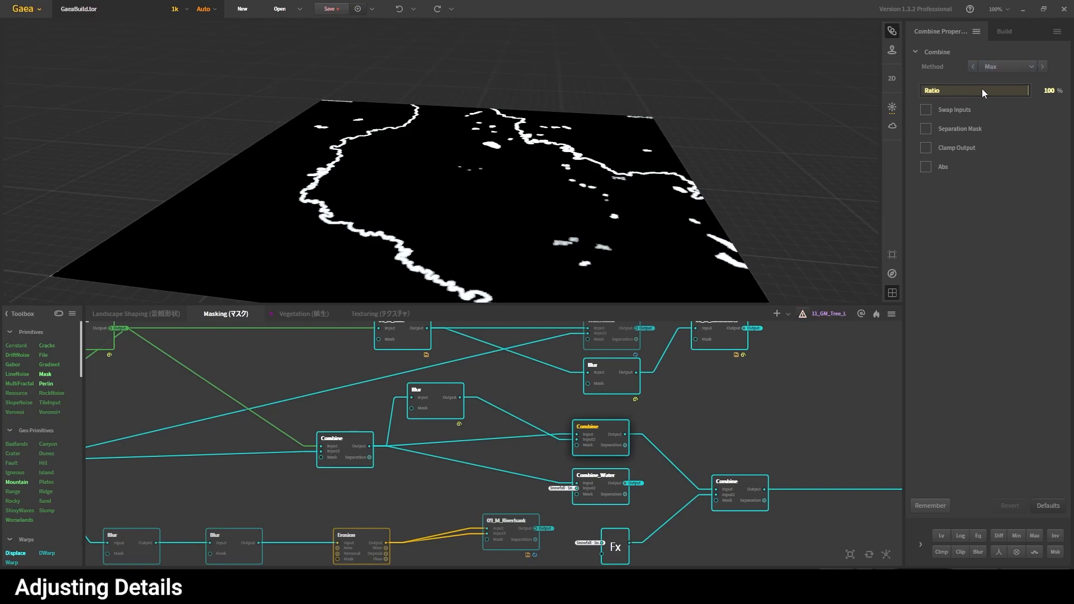
pyautogui.moveTo(668, 227); pyautogui.dragTo(624, 248)
pyautogui.moveTo(1028, 92); pyautogui.dragTo(978, 96)
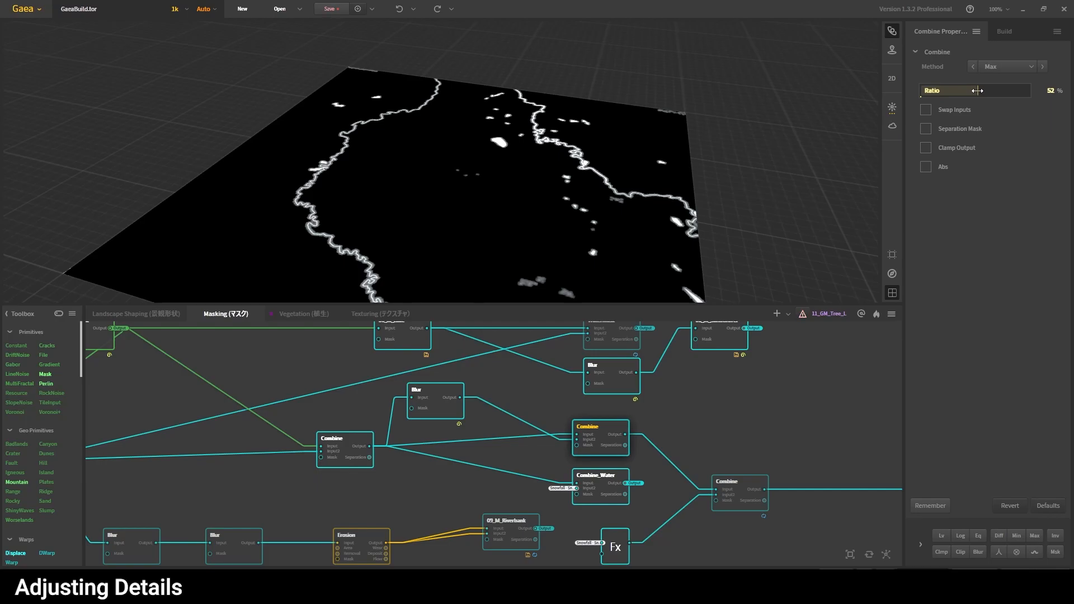
pyautogui.moveTo(977, 90); pyautogui.dragTo(1034, 92)
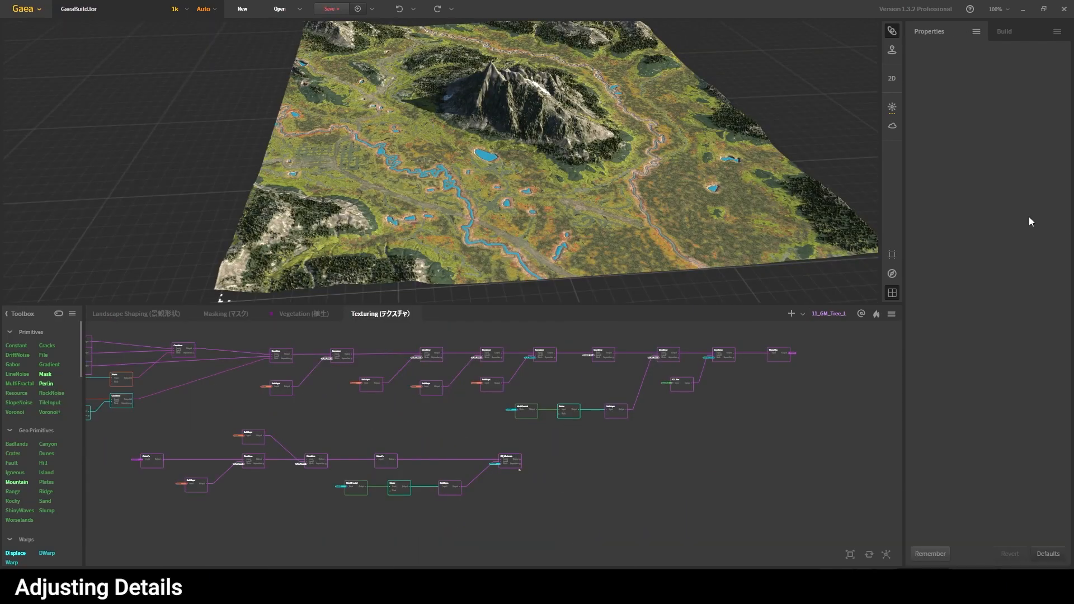
# - Examine the textured terrain up close, checking the river and lake edges and the tree coverage on the mountain slopes
pyautogui.moveTo(710, 148); pyautogui.dragTo(660, 150)
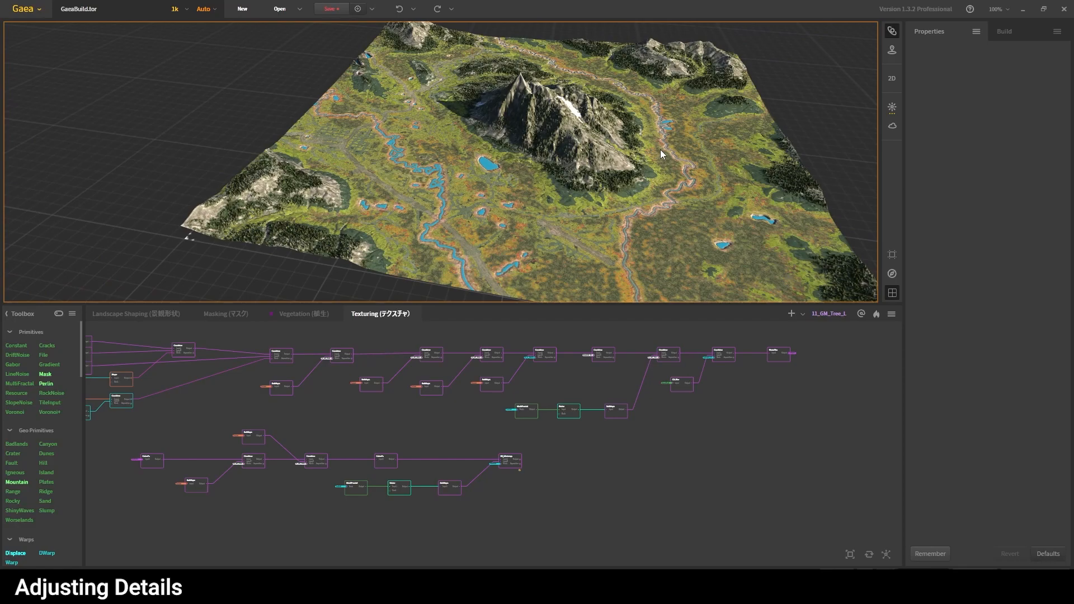
pyautogui.scroll(8, 570, 126)
pyautogui.moveTo(569, 127); pyautogui.dragTo(658, 147)
pyautogui.moveTo(658, 146); pyautogui.dragTo(605, 227, button='middle')
pyautogui.scroll(-4, 605, 227)
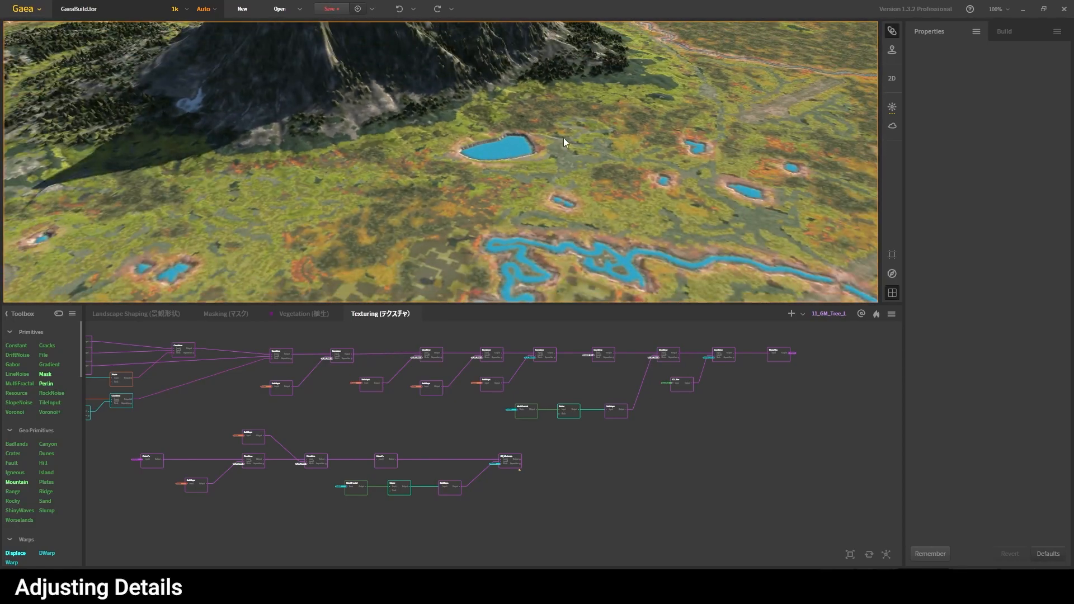
pyautogui.moveTo(557, 149); pyautogui.dragTo(573, 126)
pyautogui.moveTo(572, 125); pyautogui.dragTo(308, 169, button='middle')
pyautogui.scroll(-1, 470, 170)
pyautogui.moveTo(470, 170); pyautogui.dragTo(353, 206, button='middle')
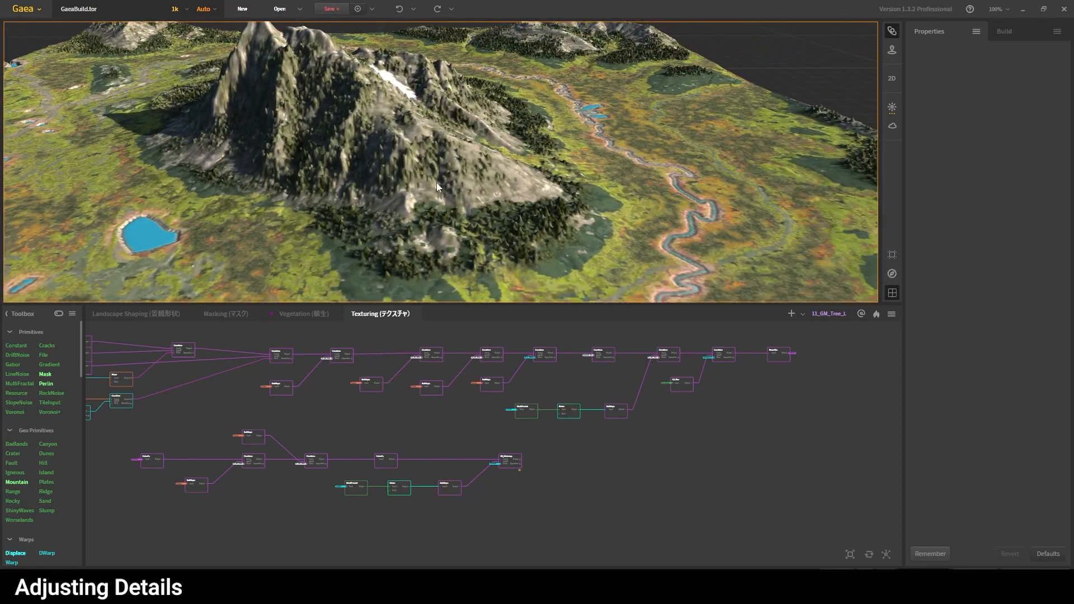
pyautogui.moveTo(437, 182); pyautogui.dragTo(366, 218, button='middle')
pyautogui.moveTo(440, 235); pyautogui.dragTo(403, 189, button='middle')
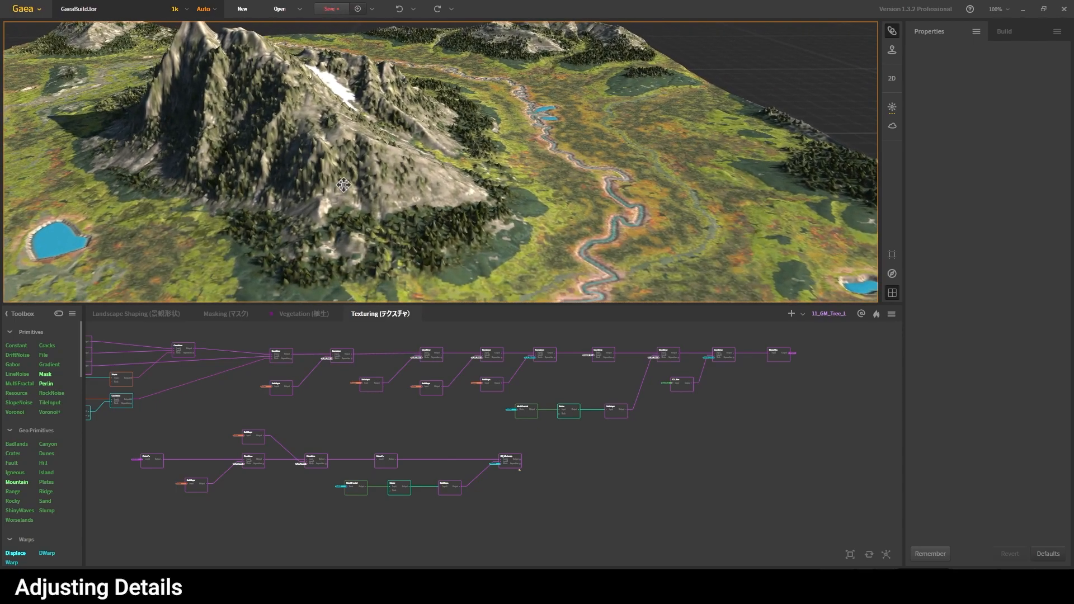
pyautogui.scroll(6, 576, 199)
pyautogui.scroll(-5, 646, 197)
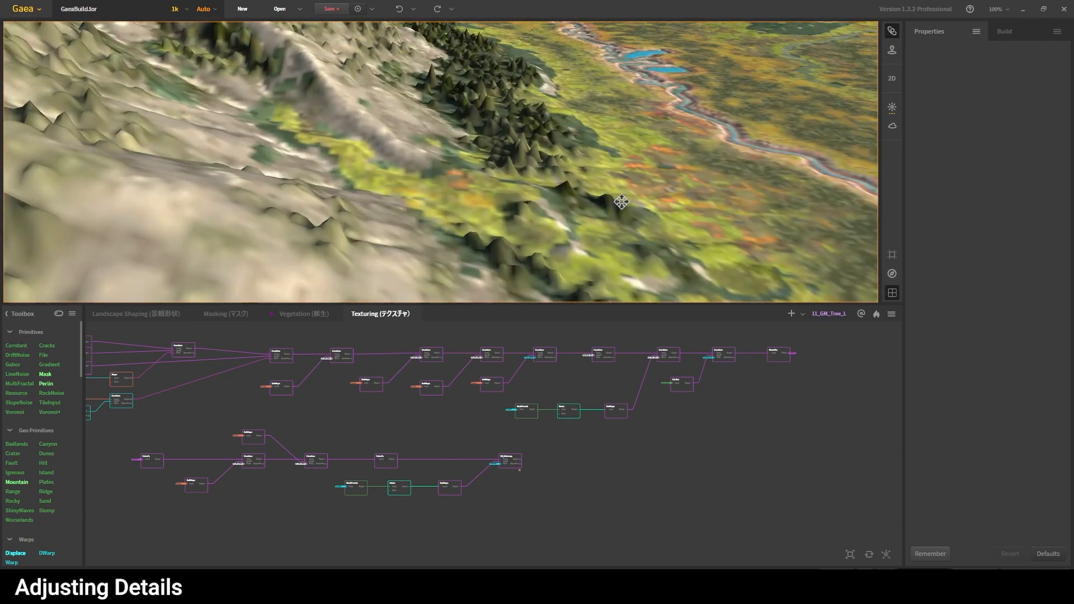
# - Examine the tree distribution of the 12_GM_Tree_S node across the terrain in the Vegetation graph
pyautogui.click(303, 314)
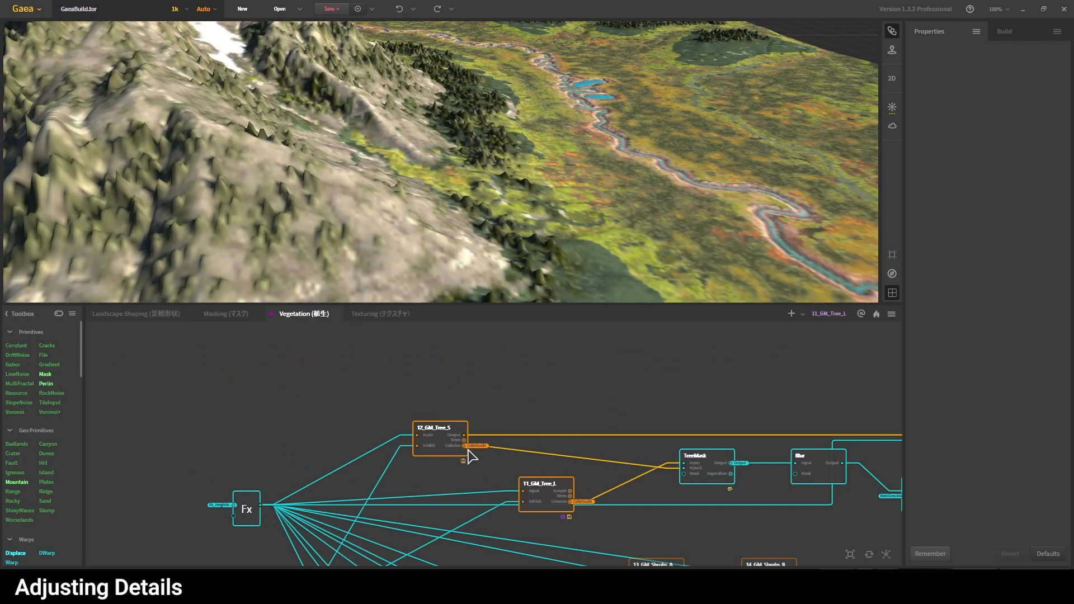
pyautogui.click(452, 443)
pyautogui.scroll(-6, 520, 205)
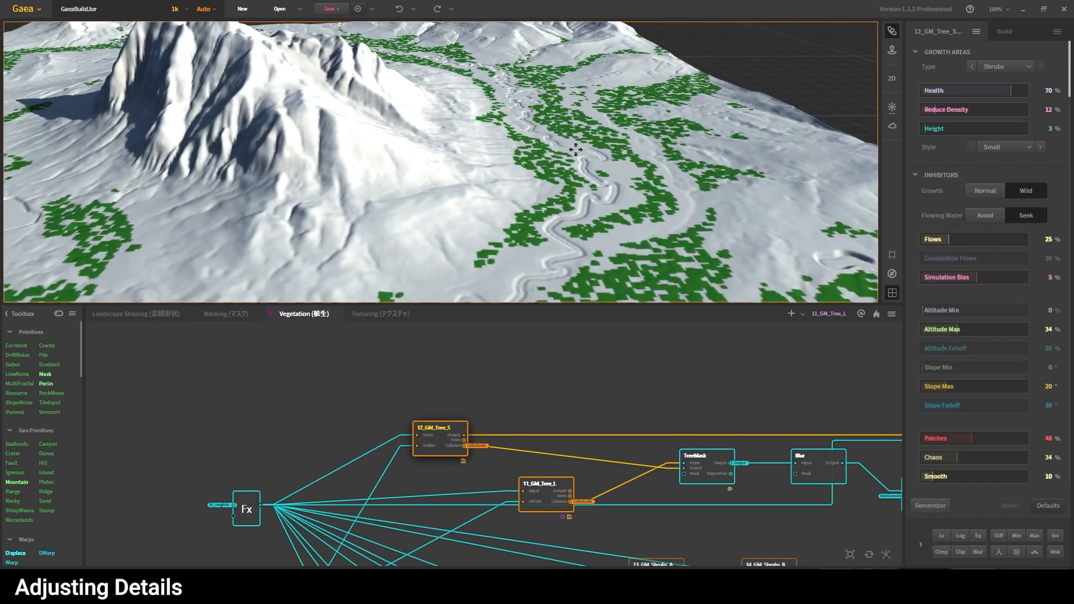
pyautogui.moveTo(509, 175); pyautogui.dragTo(405, 204)
pyautogui.scroll(-2, 405, 205)
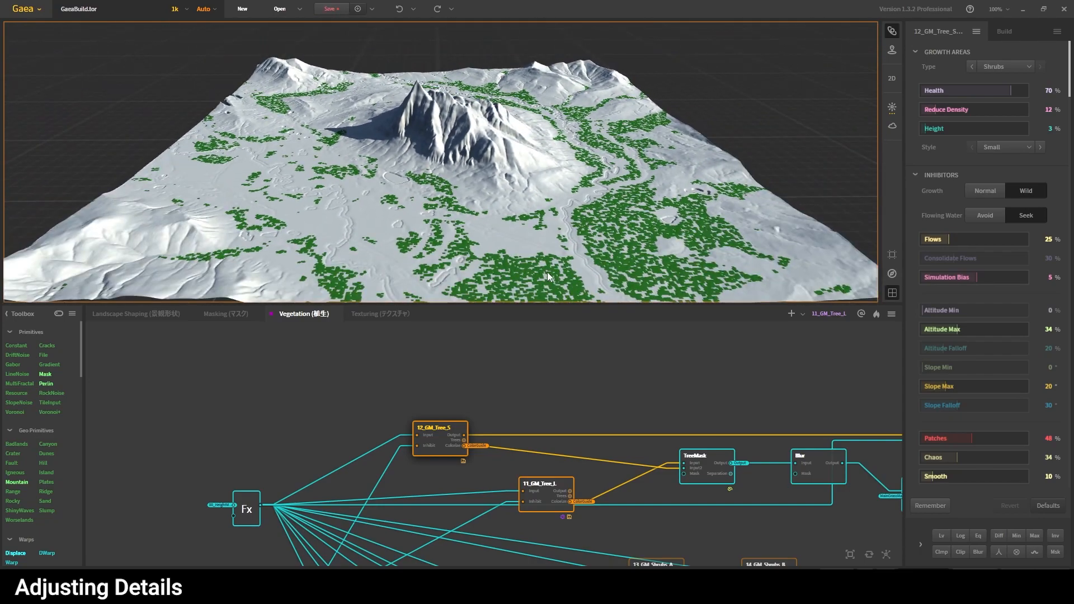
pyautogui.moveTo(535, 396); pyautogui.dragTo(429, 362)
pyautogui.moveTo(436, 363); pyautogui.dragTo(745, 469, button='middle')
# - Set the Masking graph's Snowfall node to Duration 69%, Intensity 66% and Melt 24%
pyautogui.click(226, 314)
pyautogui.moveTo(421, 415); pyautogui.dragTo(507, 431, button='middle')
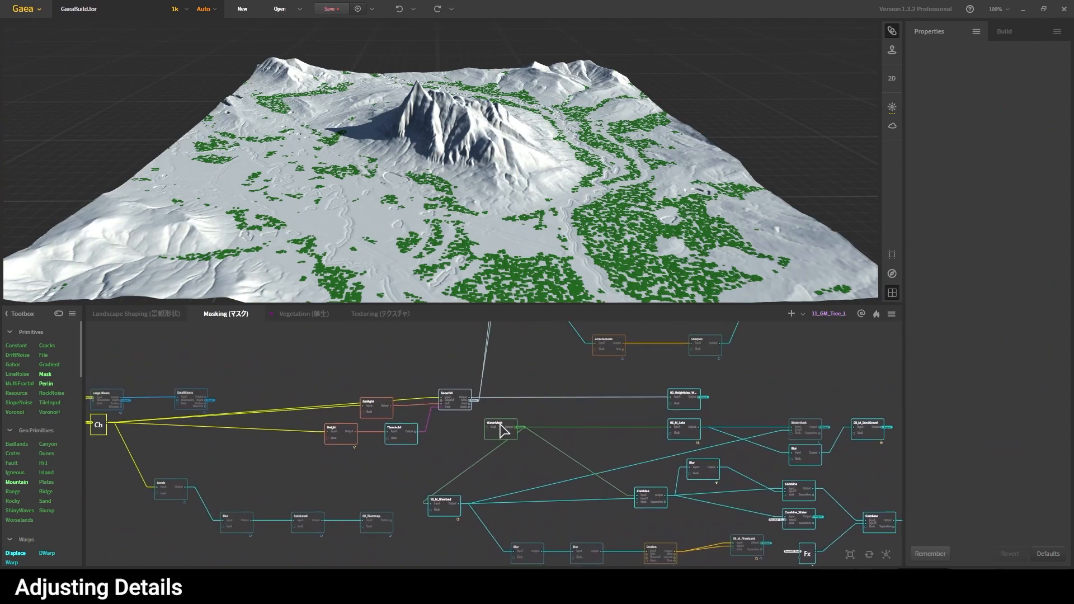
pyautogui.click(457, 403)
pyautogui.moveTo(479, 240); pyautogui.dragTo(495, 183)
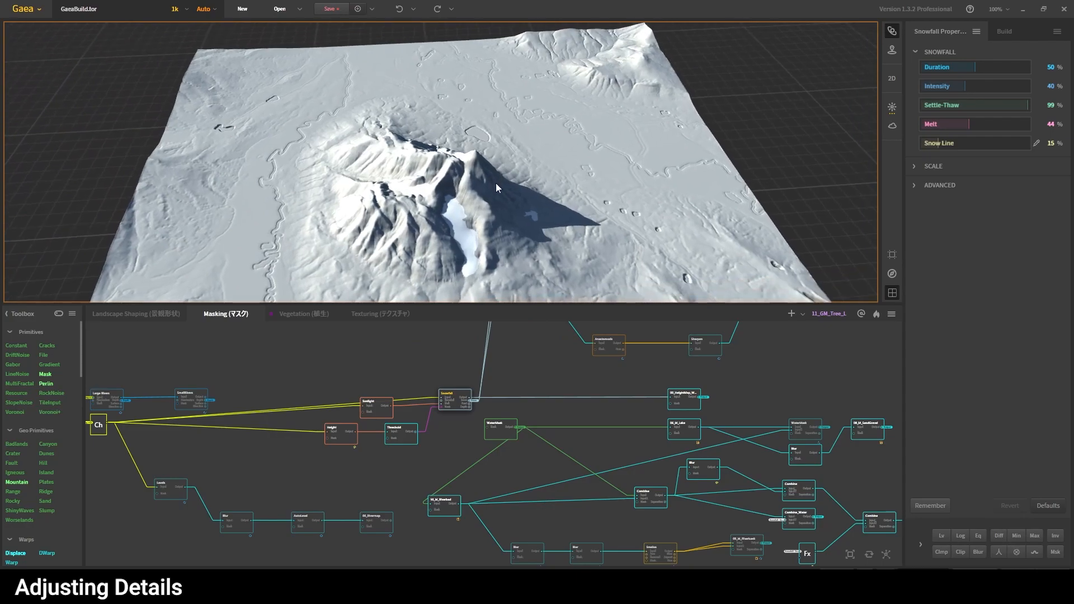
pyautogui.moveTo(976, 68); pyautogui.dragTo(990, 67)
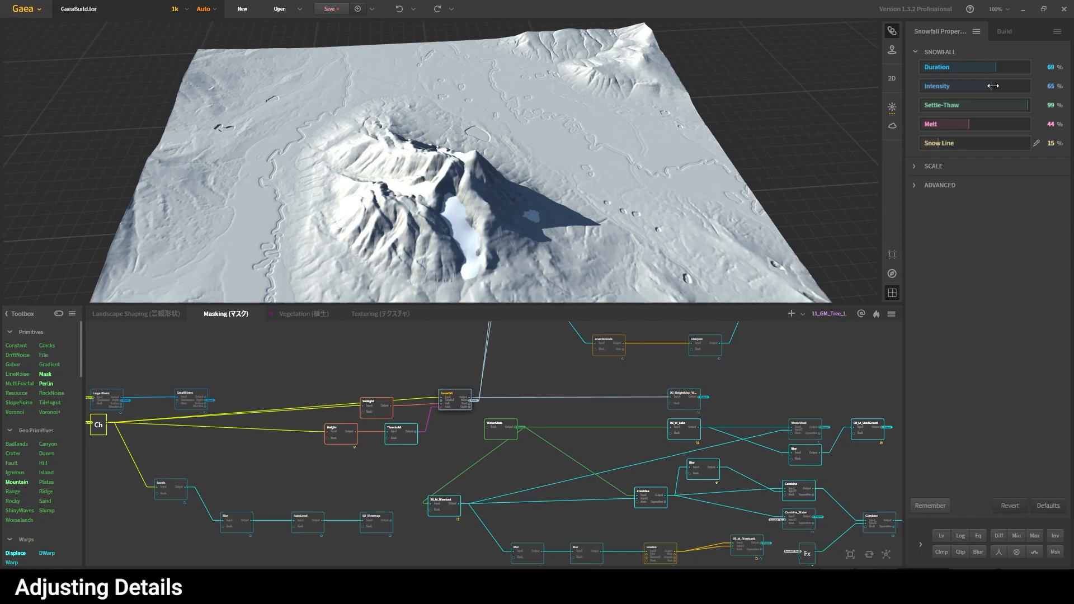
pyautogui.moveTo(597, 147); pyautogui.dragTo(571, 208)
pyautogui.moveTo(967, 127); pyautogui.dragTo(946, 127)
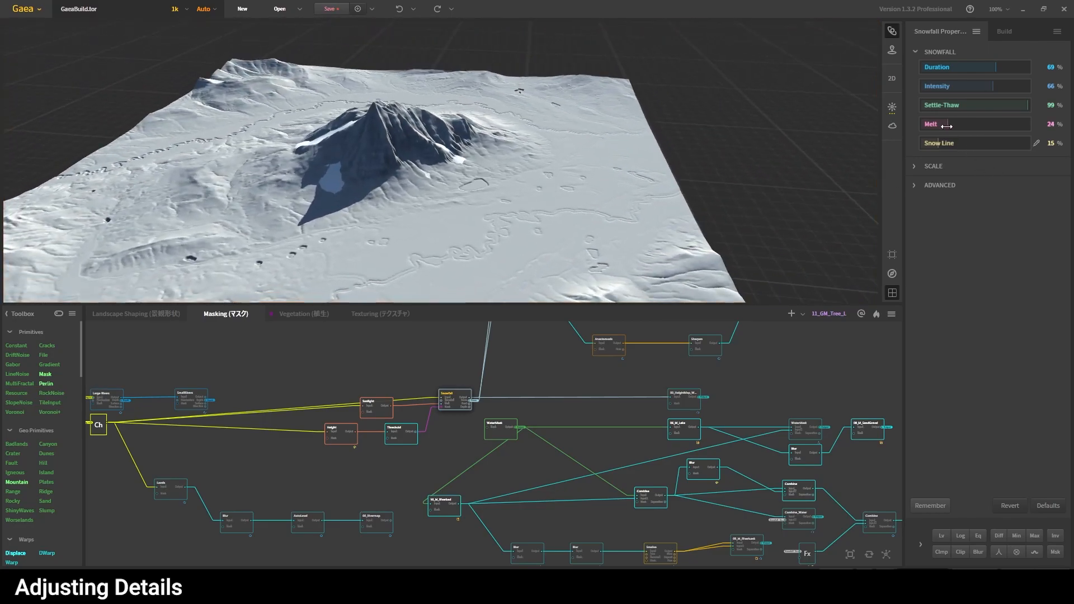
# - Inspect the snow patches around the mountain on the Snowfall result and on the textured 00_Minimap node
pyautogui.moveTo(572, 139); pyautogui.dragTo(373, 133)
pyautogui.moveTo(374, 132); pyautogui.dragTo(417, 149, button='middle')
pyautogui.scroll(4, 423, 161)
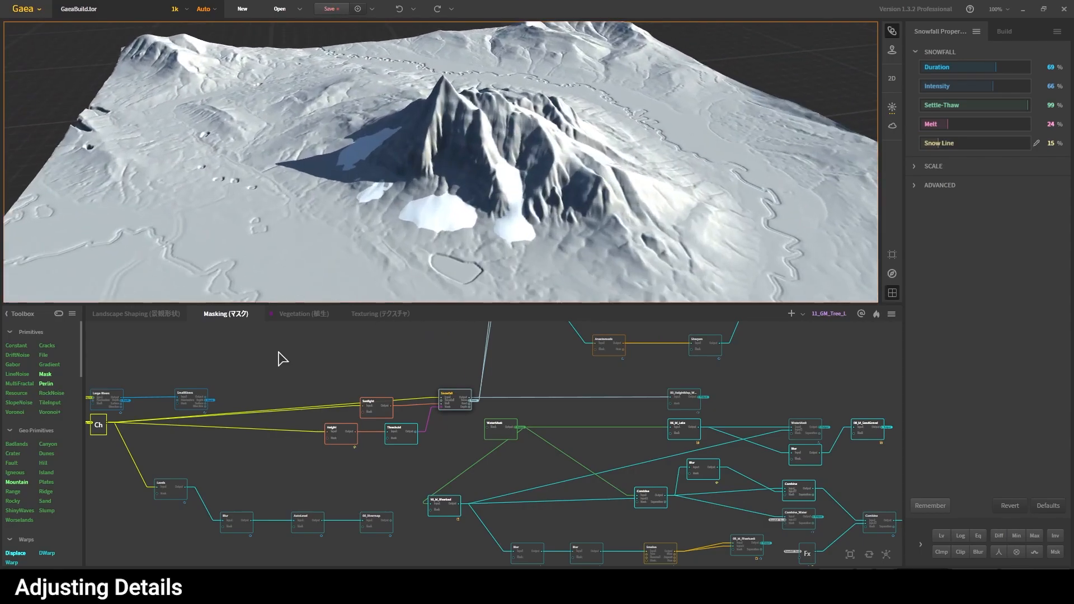
pyautogui.click(381, 313)
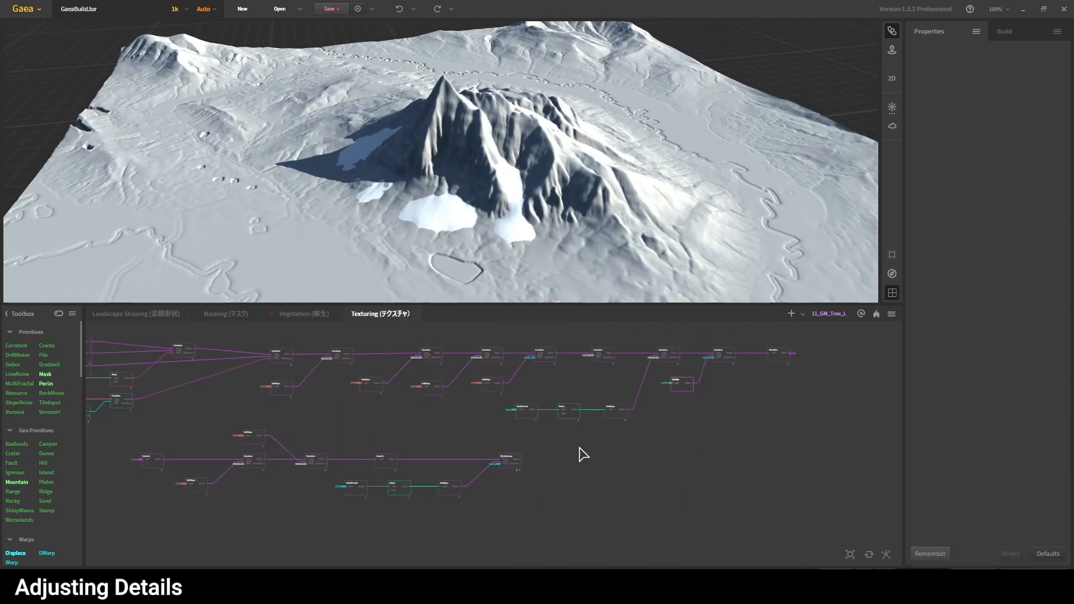
pyautogui.click(508, 460)
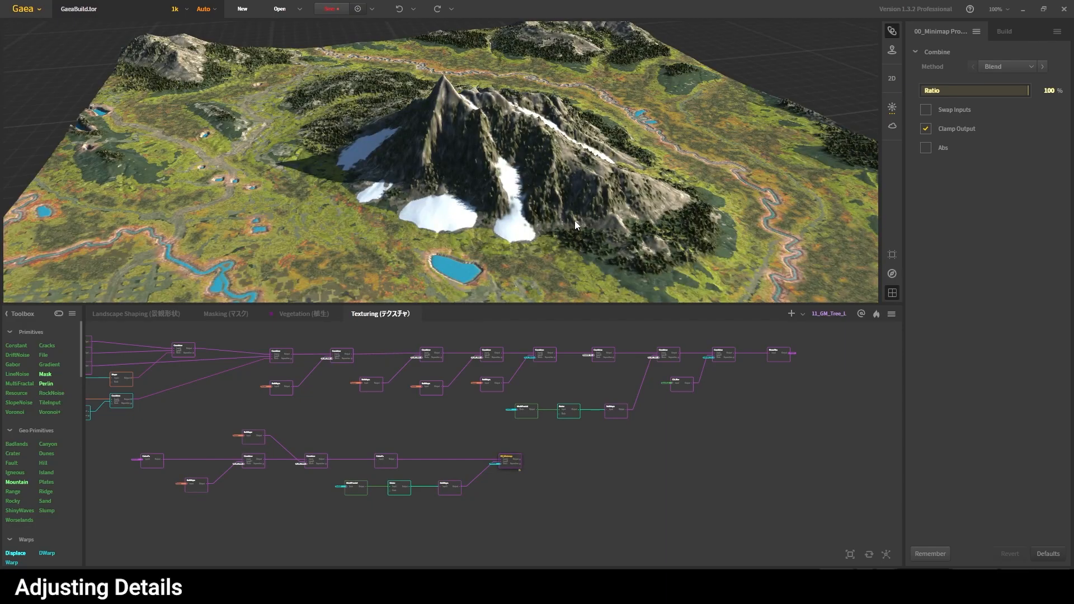
pyautogui.moveTo(575, 220); pyautogui.dragTo(600, 264)
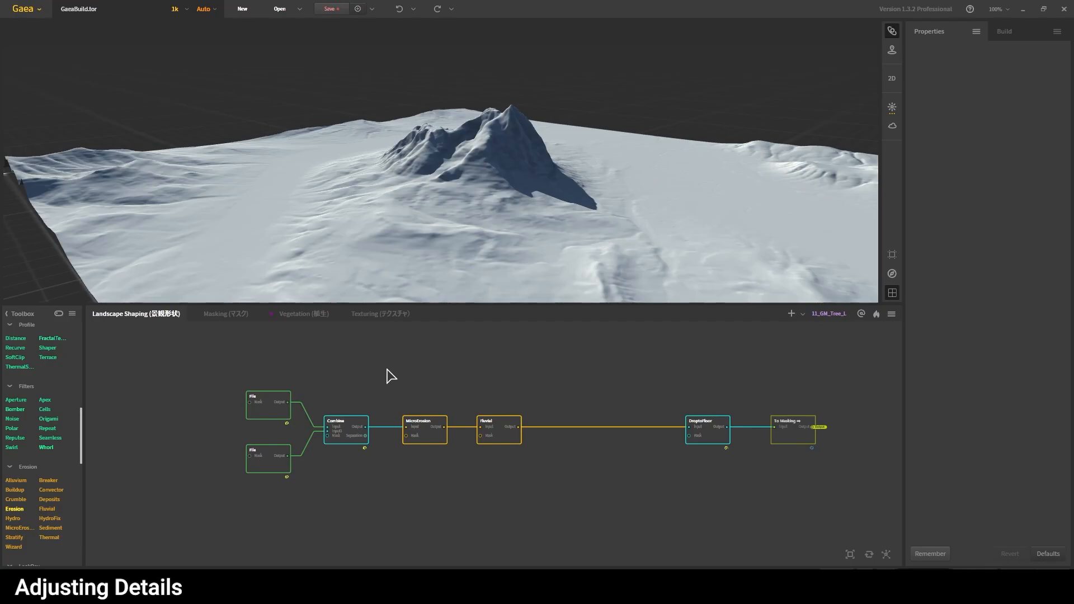
# - Inspect the mountain in the Landscape Shaping graph and compare its shape with the real Crested Butte in Google Maps
pyautogui.moveTo(456, 295); pyautogui.dragTo(456, 196)
pyautogui.click(272, 414)
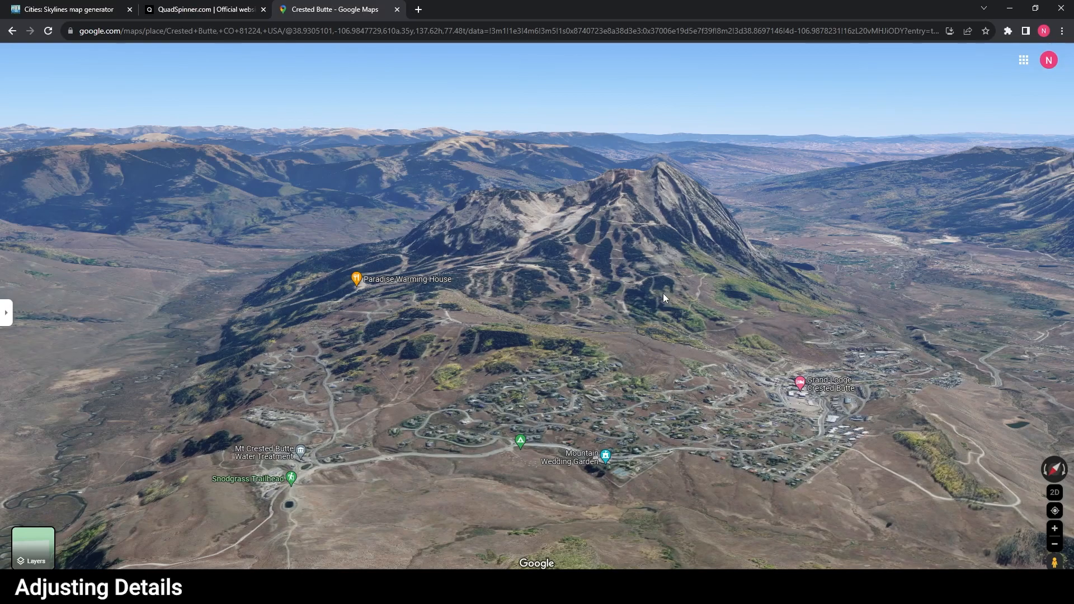
pyautogui.scroll(3, 673, 281)
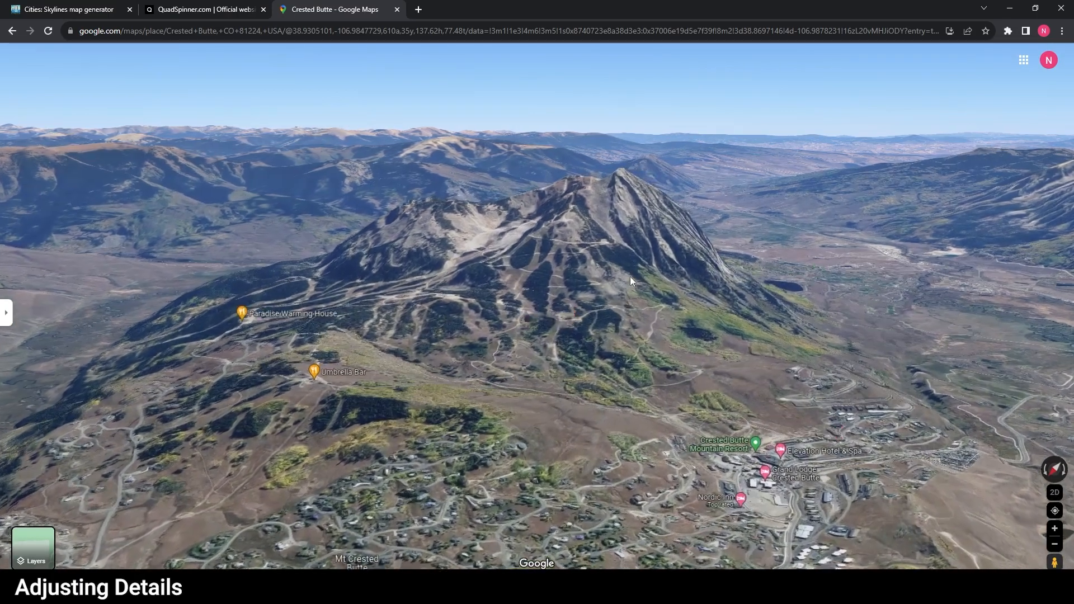
# - Study the peak and surrounding slopes of the real Crested Butte in the Google Maps 3D view
pyautogui.scroll(-3, 626, 277)
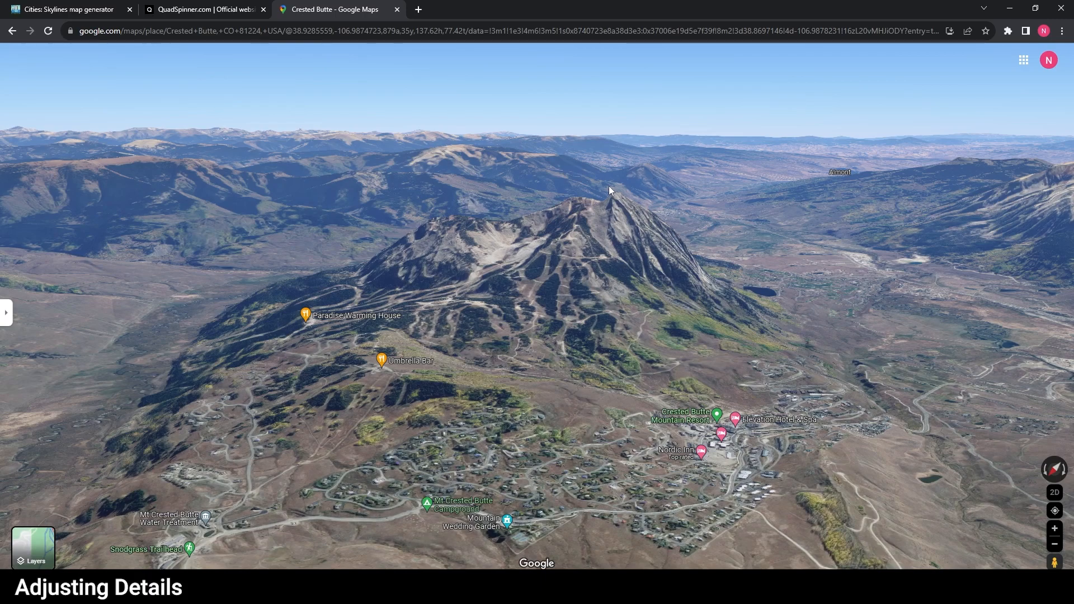
pyautogui.moveTo(676, 231); pyautogui.dragTo(596, 313)
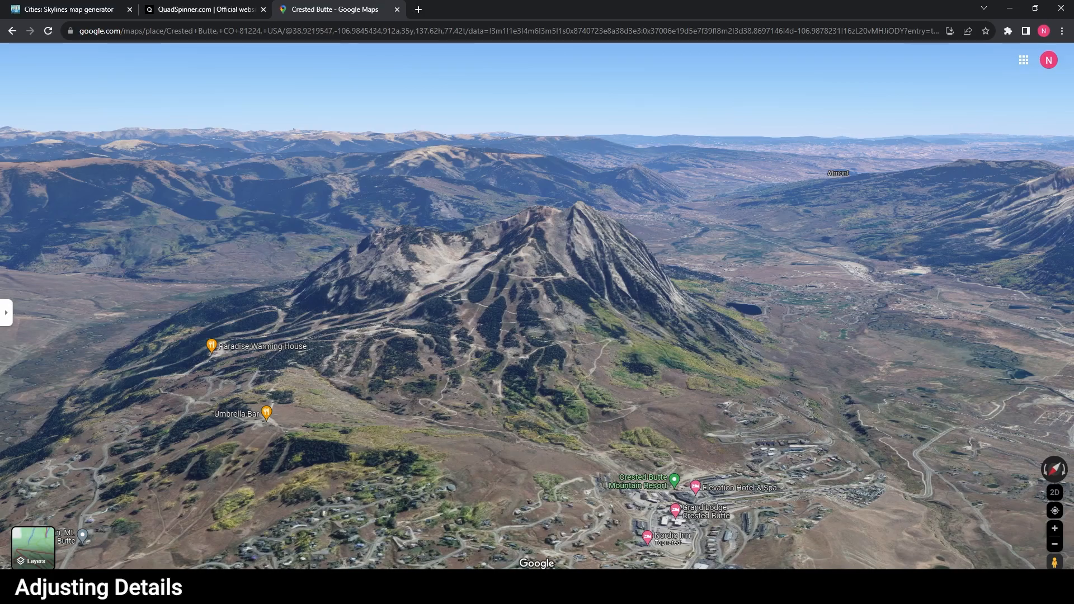
pyautogui.moveTo(449, 593)
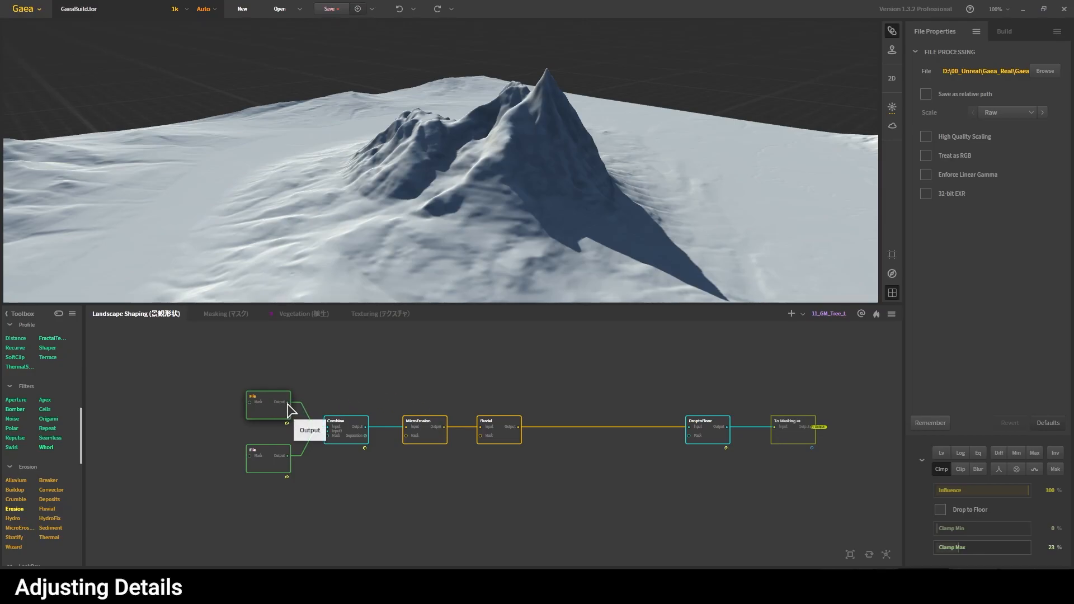
# - In Gaea, add a SoftClip node fed by the upper File node and set its Threshold to 11%
pyautogui.moveTo(287, 402); pyautogui.dragTo(347, 370)
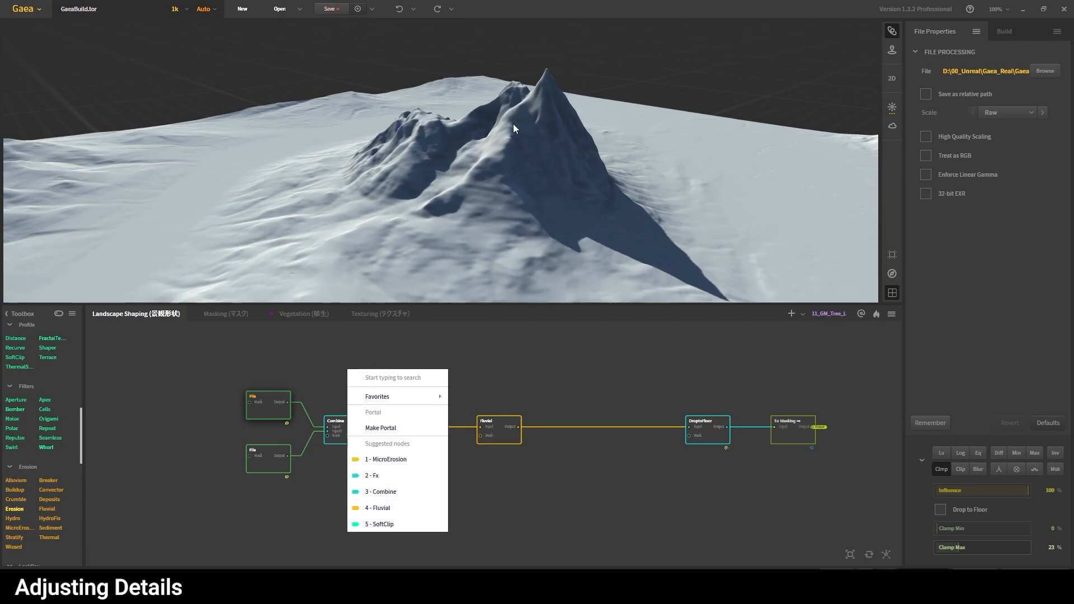
pyautogui.write('1')
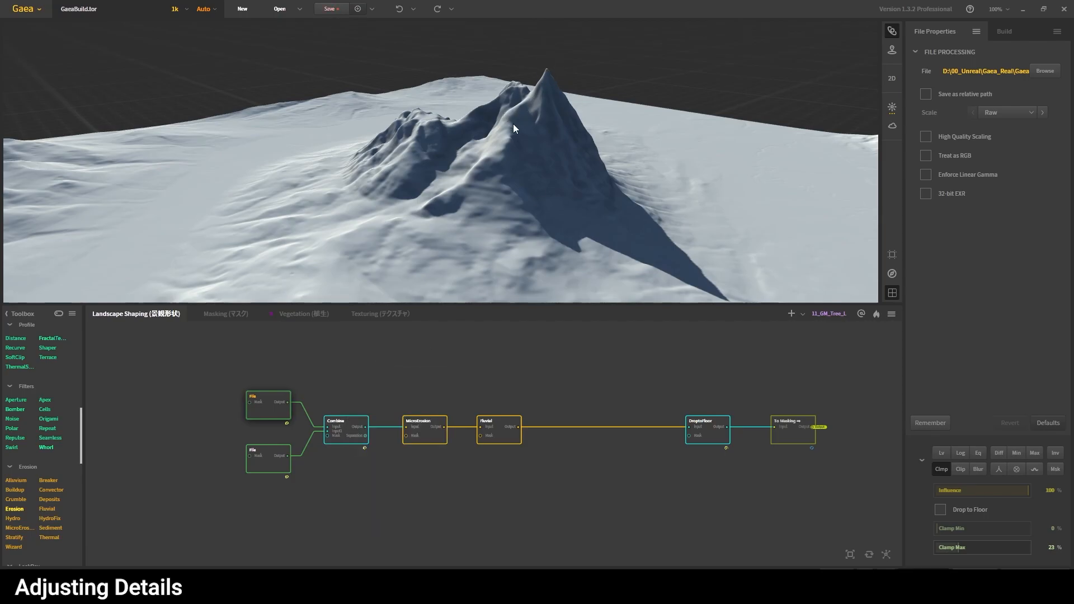
pyautogui.write('soft')
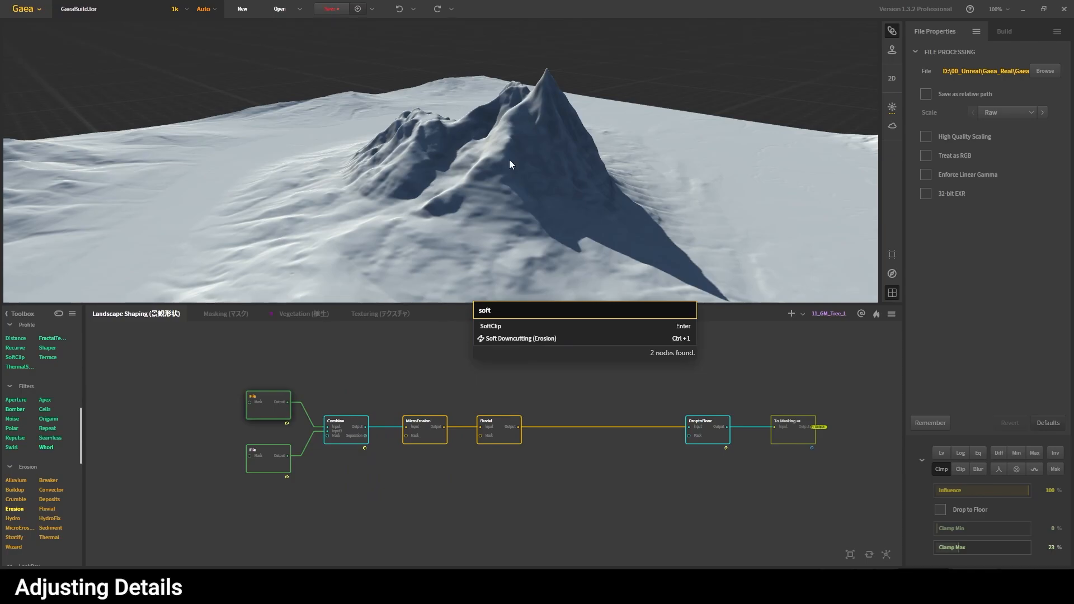
pyautogui.click(526, 324)
pyautogui.moveTo(369, 392); pyautogui.dragTo(346, 396)
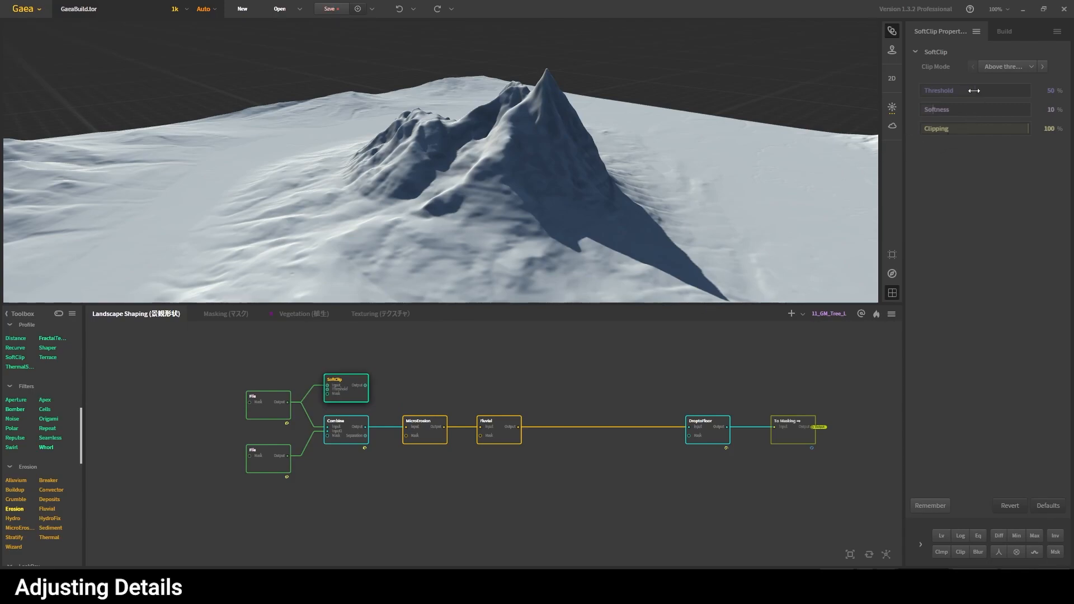
pyautogui.moveTo(974, 91); pyautogui.dragTo(973, 90)
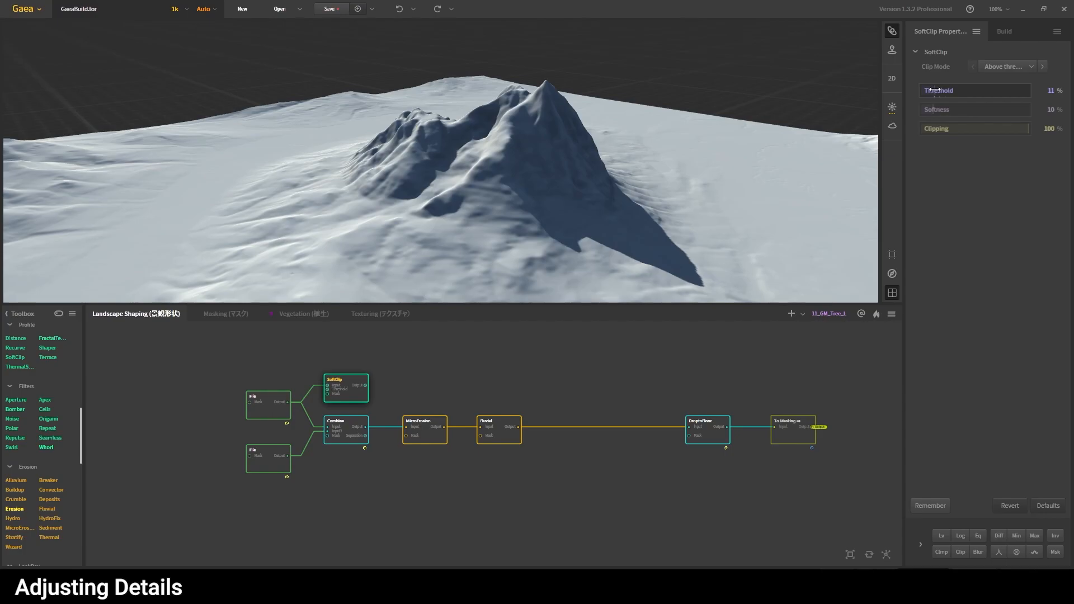
pyautogui.moveTo(748, 116); pyautogui.dragTo(741, 137)
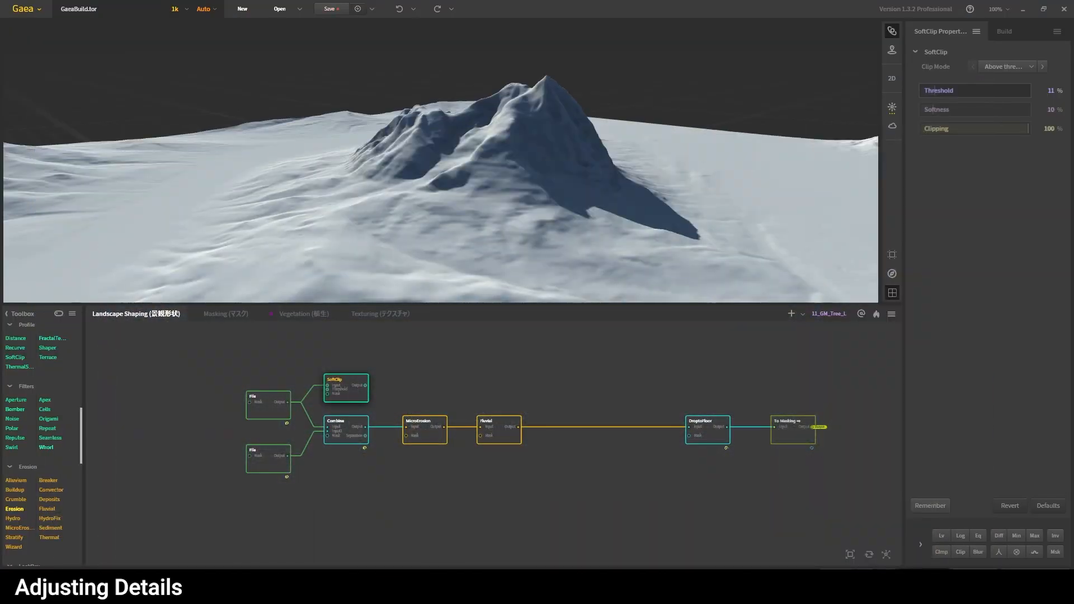
# - Route the SoftClip output into the Combine node's first input, space out the nodes and check the terrain on the Fluvial node
pyautogui.moveTo(367, 391); pyautogui.dragTo(328, 427)
pyautogui.moveTo(558, 413); pyautogui.dragTo(409, 442)
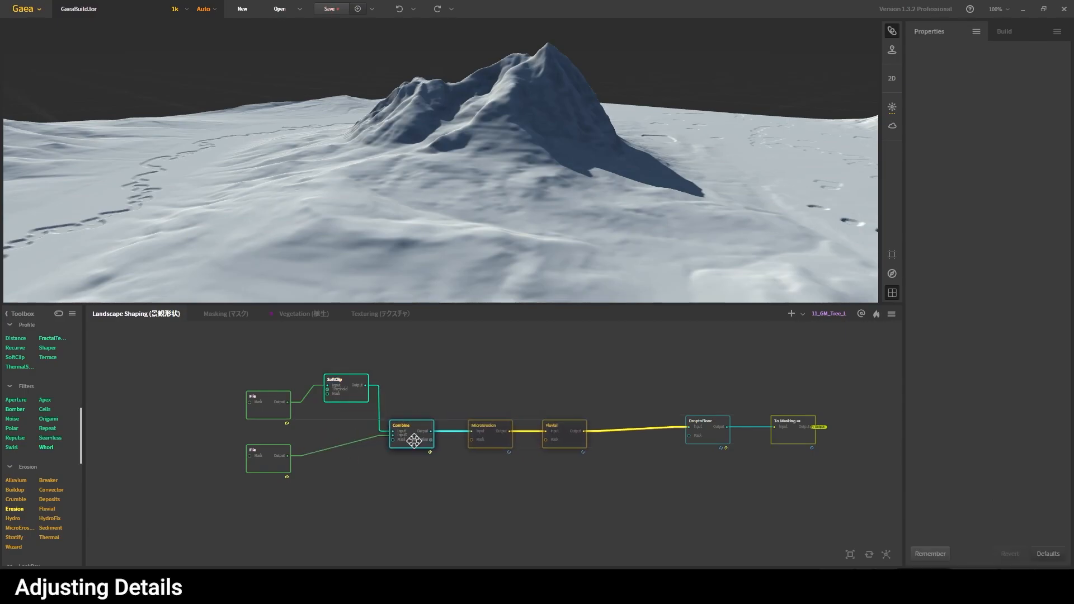
pyautogui.moveTo(358, 407); pyautogui.dragTo(345, 396)
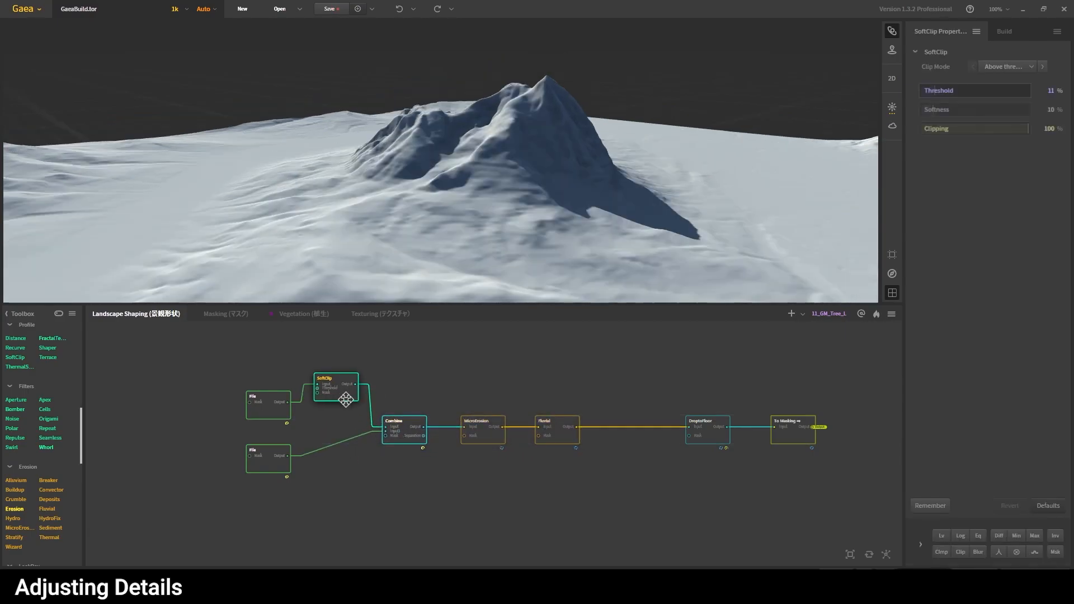
pyautogui.click(559, 436)
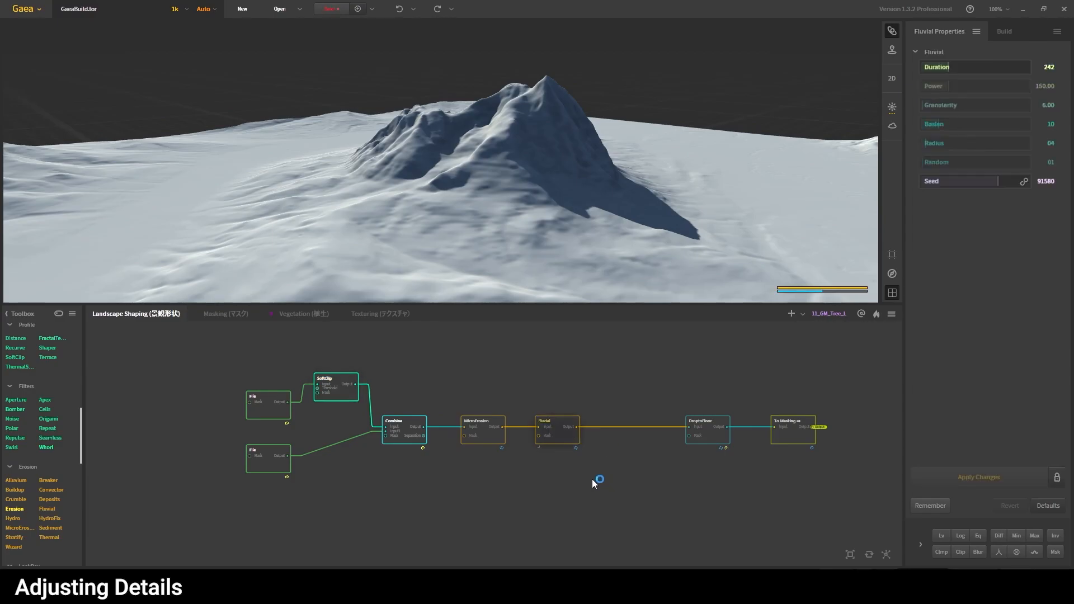
pyautogui.moveTo(592, 480); pyautogui.dragTo(513, 477, button='middle')
pyautogui.moveTo(539, 180); pyautogui.dragTo(465, 167)
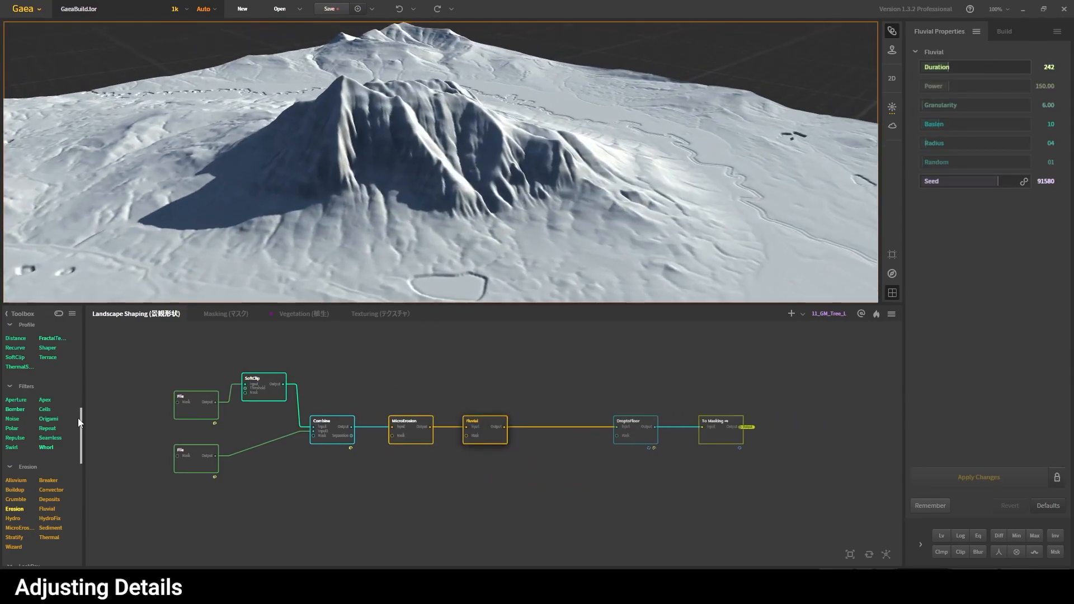
# - Add a Rugged node fed by the Fluvial output and apply a Strength of 41%
pyautogui.moveTo(728, 387); pyautogui.dragTo(700, 427)
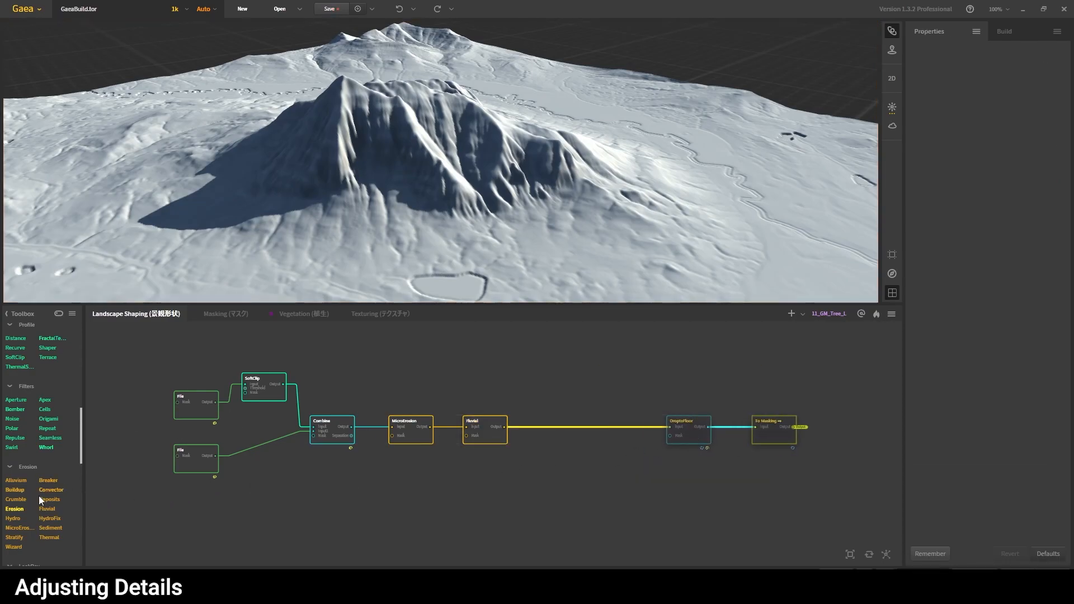
pyautogui.scroll(-5, 22, 503)
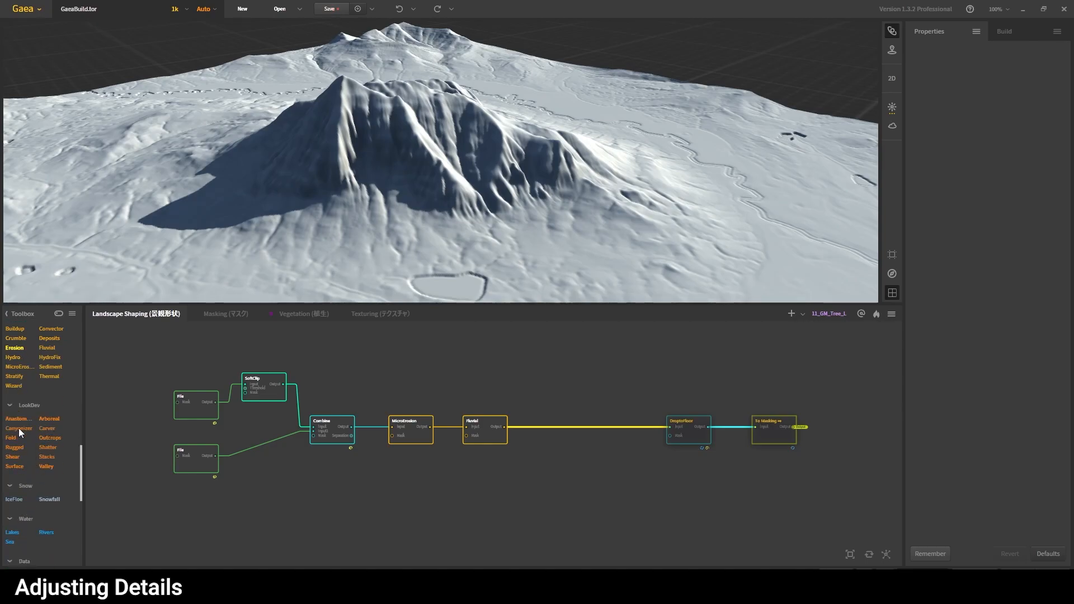
pyautogui.moveTo(15, 451); pyautogui.dragTo(578, 447)
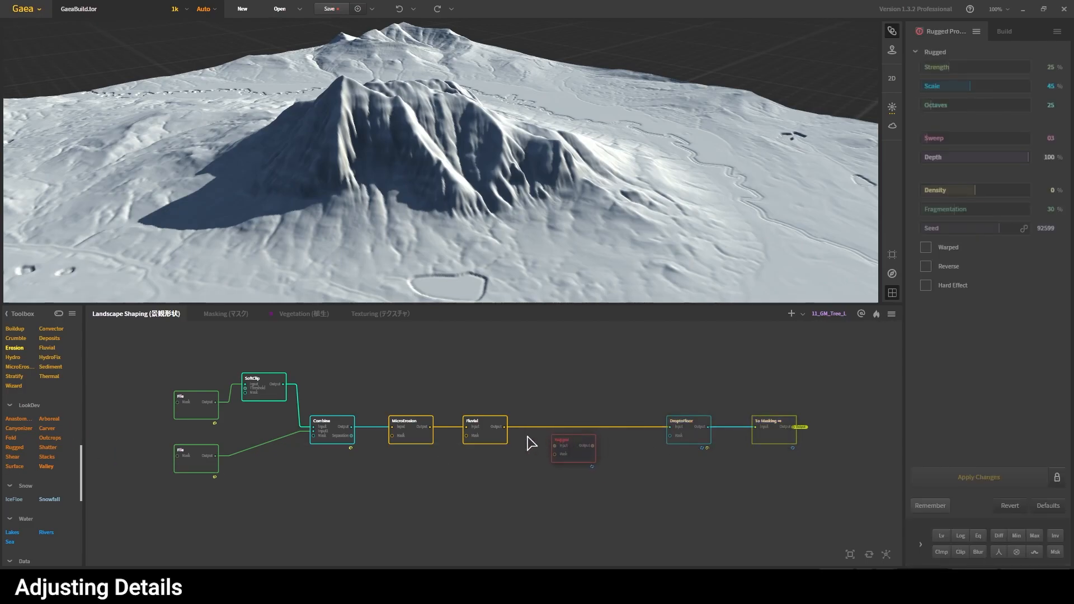
pyautogui.moveTo(504, 428); pyautogui.dragTo(556, 446)
pyautogui.moveTo(558, 198); pyautogui.dragTo(484, 210)
pyautogui.click(575, 454)
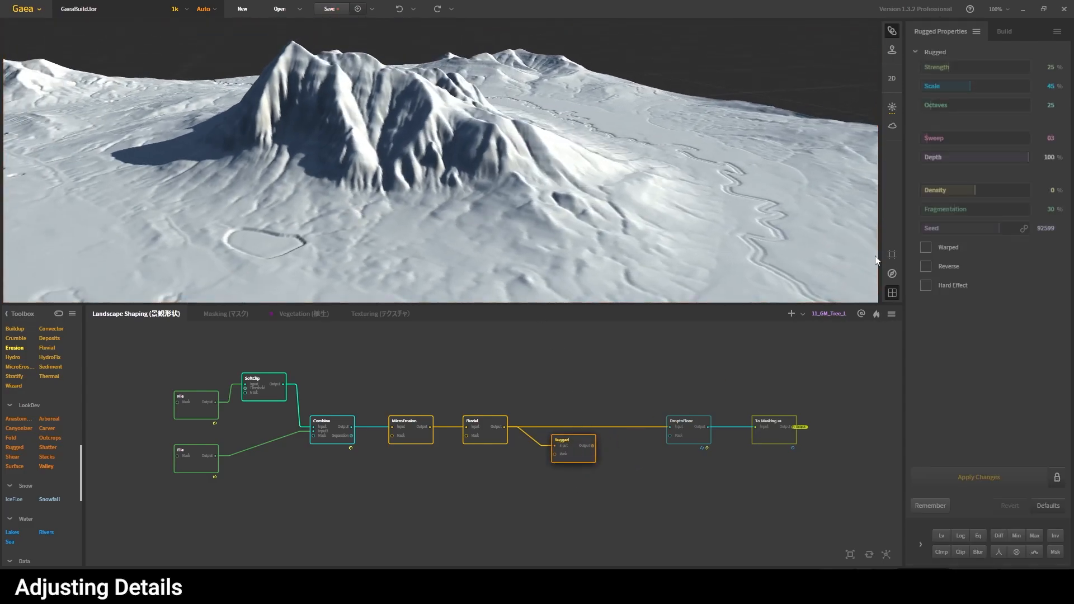
pyautogui.moveTo(948, 69); pyautogui.dragTo(966, 67)
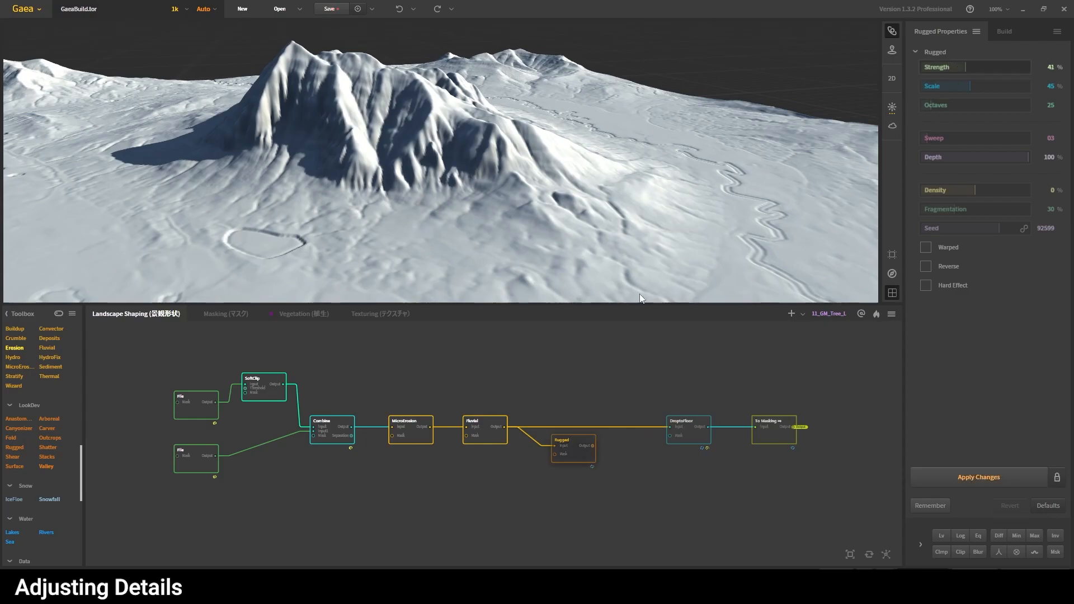
pyautogui.click(981, 477)
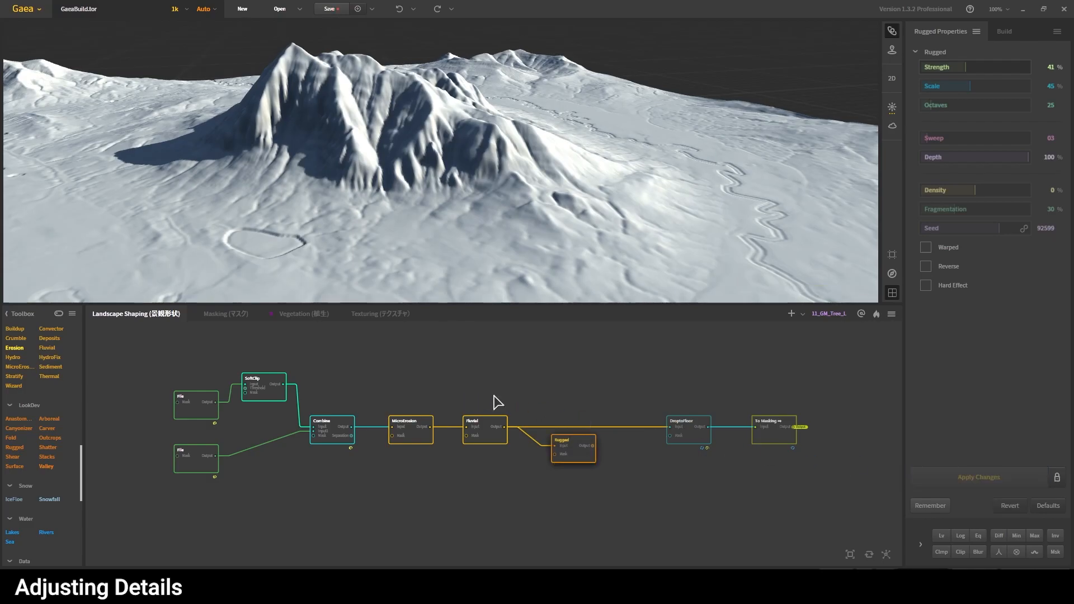
# - Compare the mountain's surface on the Fluvial node with the result on the Rugged node from several angles
pyautogui.click(498, 435)
pyautogui.click(580, 457)
pyautogui.moveTo(448, 239); pyautogui.dragTo(447, 247)
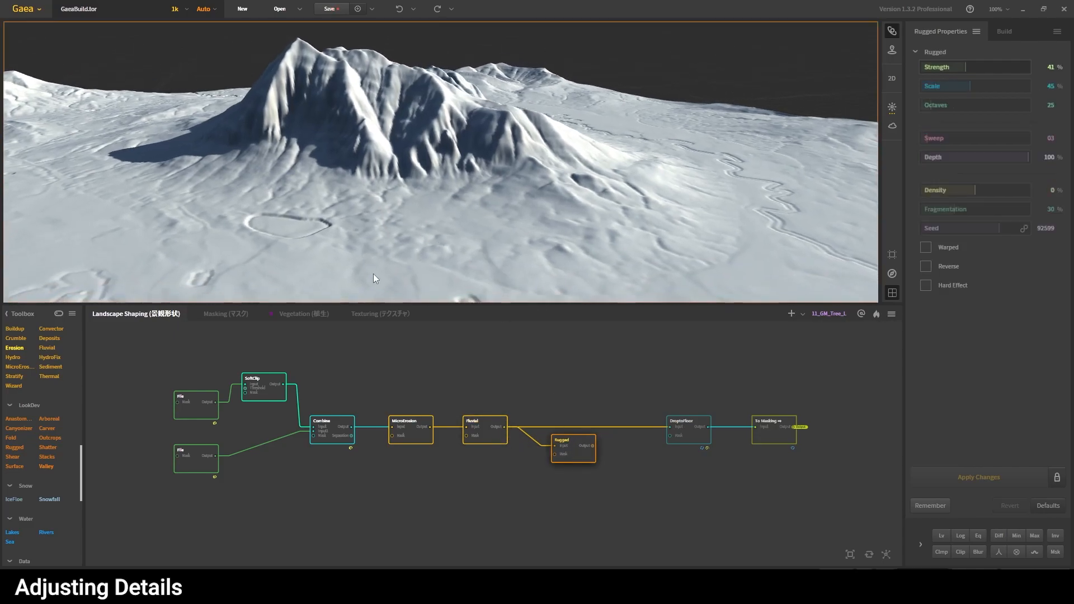
pyautogui.click(495, 434)
pyautogui.click(576, 458)
pyautogui.moveTo(522, 140); pyautogui.dragTo(328, 172)
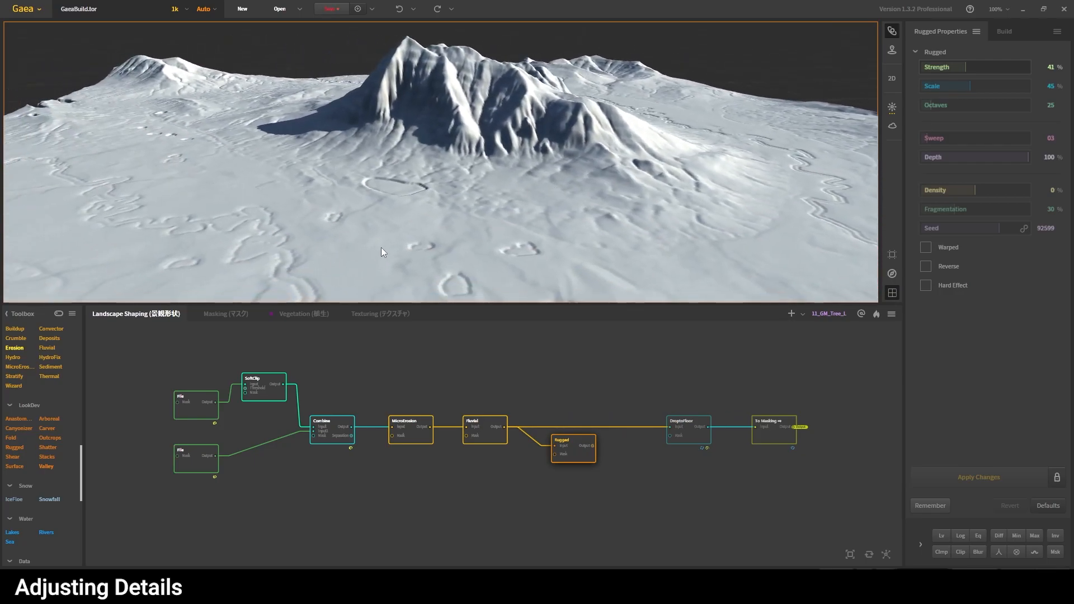
pyautogui.moveTo(499, 226); pyautogui.dragTo(425, 170)
pyautogui.scroll(5, 450, 188)
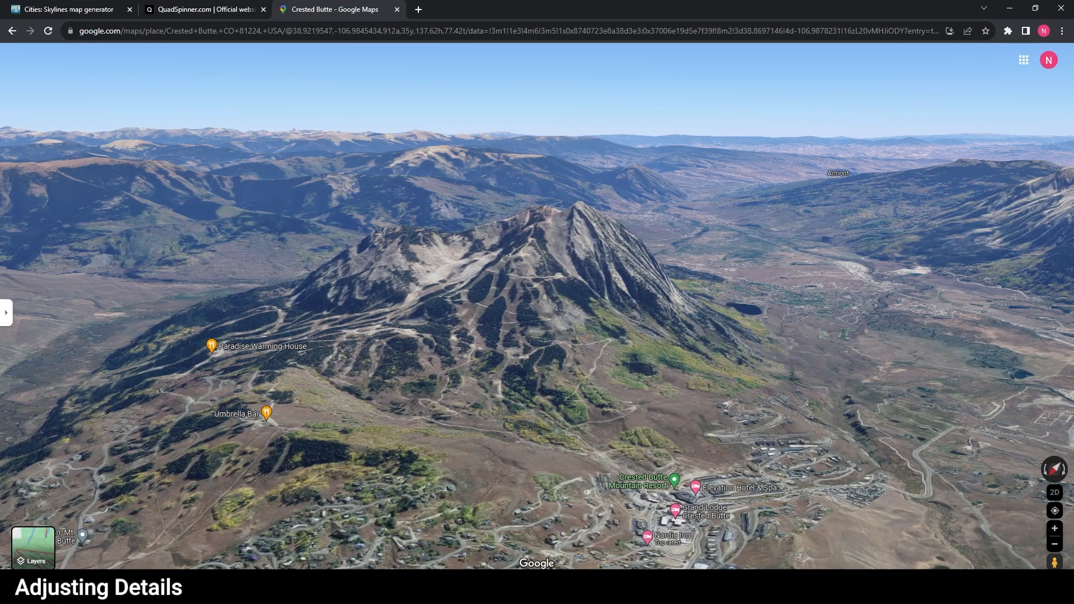
# - Examine the real Crested Butte's ridges, slopes and surrounding valley in Google Maps for comparison with the terrain
pyautogui.moveTo(526, 477); pyautogui.dragTo(494, 451)
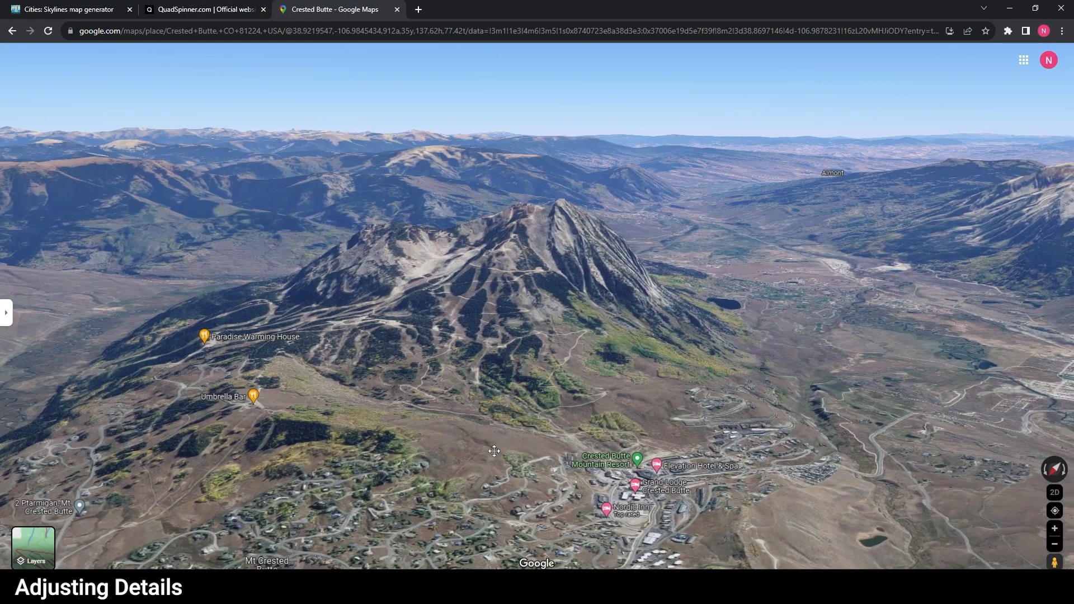
pyautogui.scroll(2, 499, 440)
pyautogui.moveTo(662, 397); pyautogui.dragTo(561, 459)
pyautogui.scroll(-2, 617, 435)
pyautogui.moveTo(472, 419); pyautogui.dragTo(588, 404)
pyautogui.moveTo(320, 433); pyautogui.dragTo(373, 426)
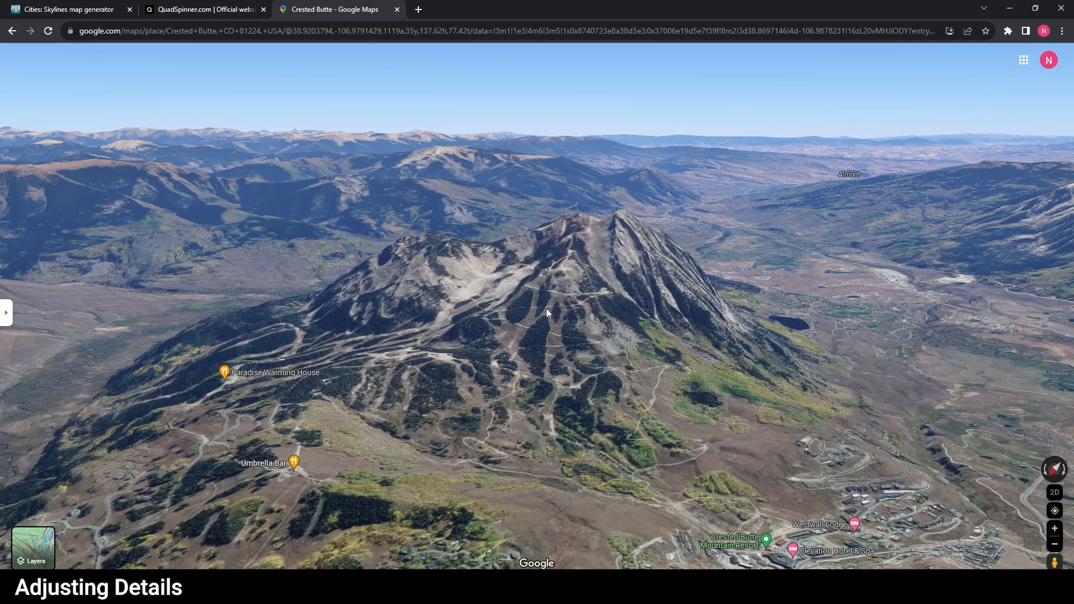
pyautogui.scroll(-4, 604, 396)
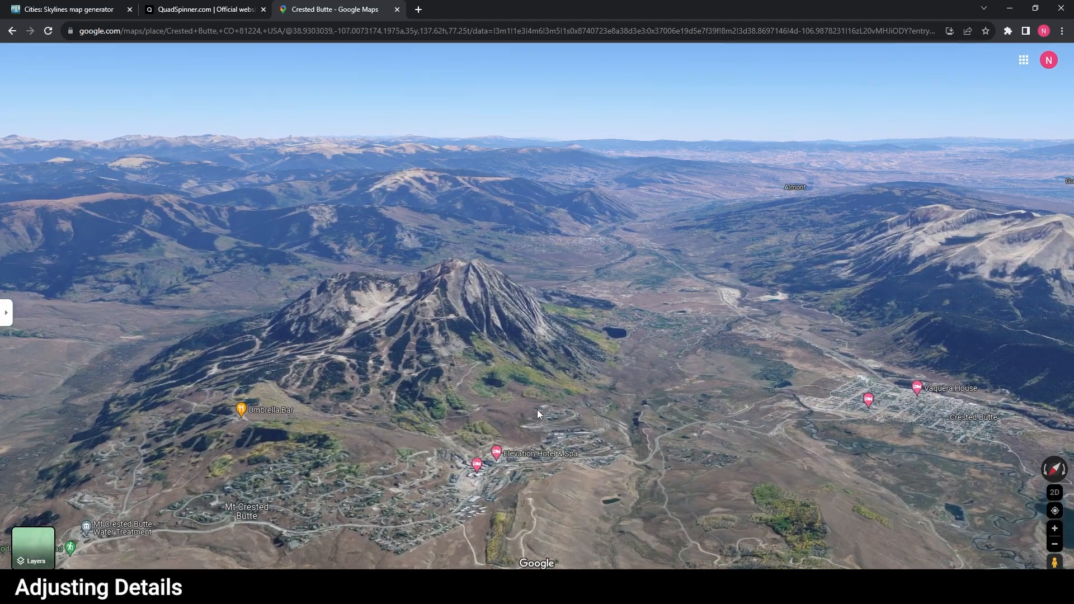
pyautogui.moveTo(582, 326); pyautogui.dragTo(553, 451)
pyautogui.scroll(2, 413, 365)
pyautogui.moveTo(402, 385); pyautogui.dragTo(510, 411)
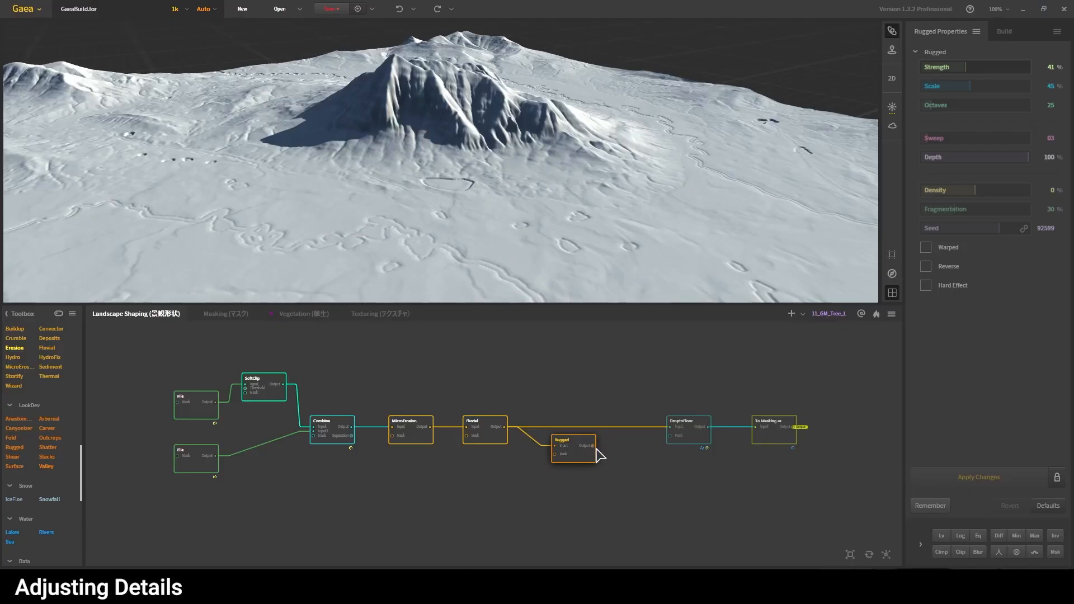
# - In Gaea, connect the Rugged output to the DropToFloor node's Input and align the Rugged node with the main node row
pyautogui.moveTo(594, 446); pyautogui.dragTo(656, 442)
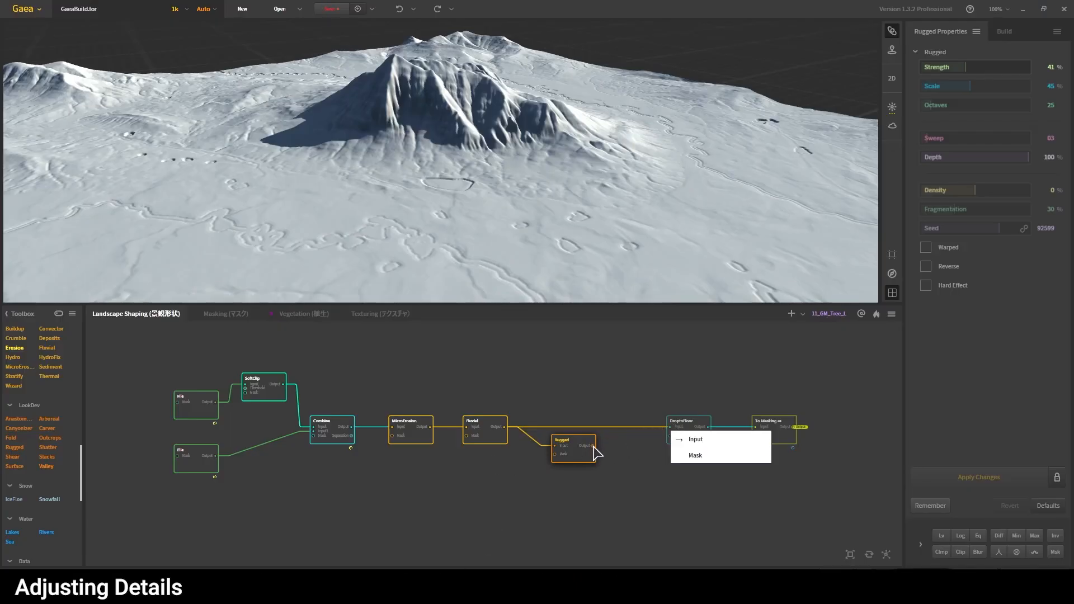
pyautogui.click(680, 439)
pyautogui.moveTo(575, 448); pyautogui.dragTo(576, 425)
pyautogui.click(566, 388)
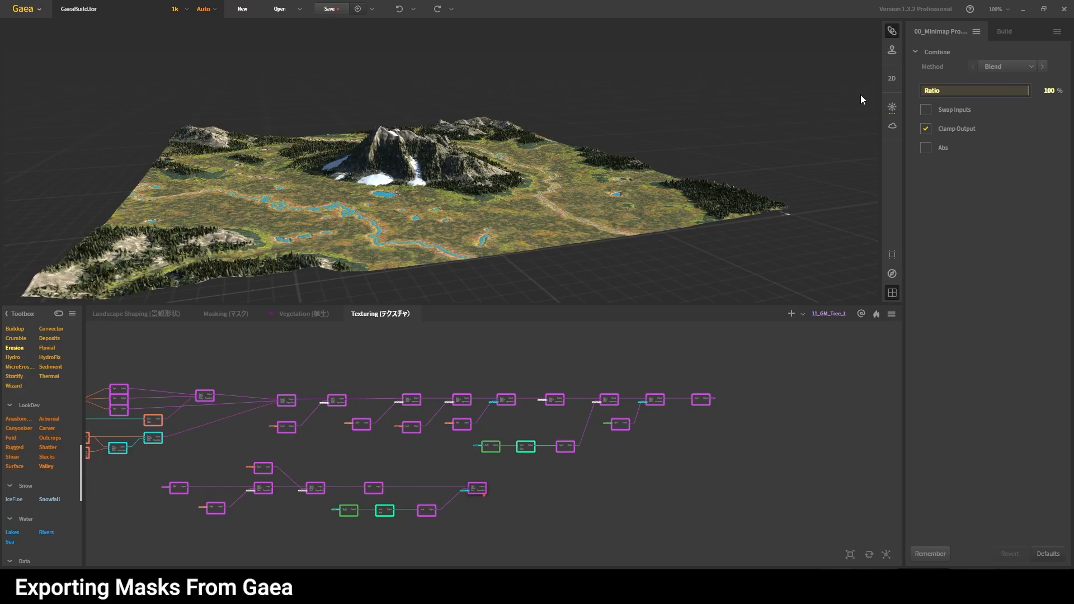
# - Sort the build's files to save by name and review the listed Masking and Vegetation outputs
pyautogui.click(1008, 29)
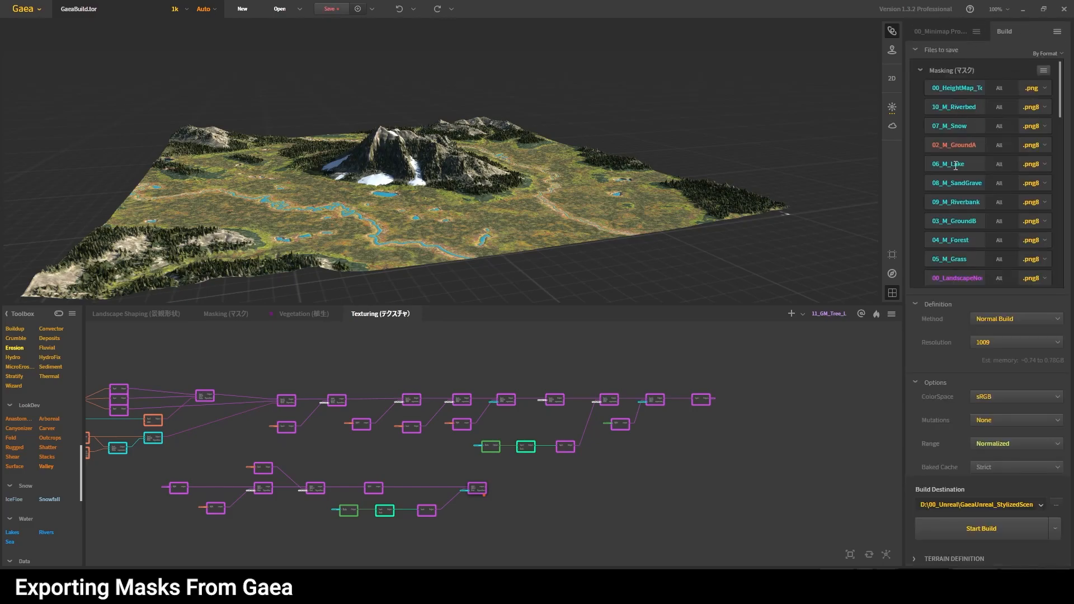
pyautogui.click(1044, 73)
pyautogui.click(1014, 66)
pyautogui.click(1049, 56)
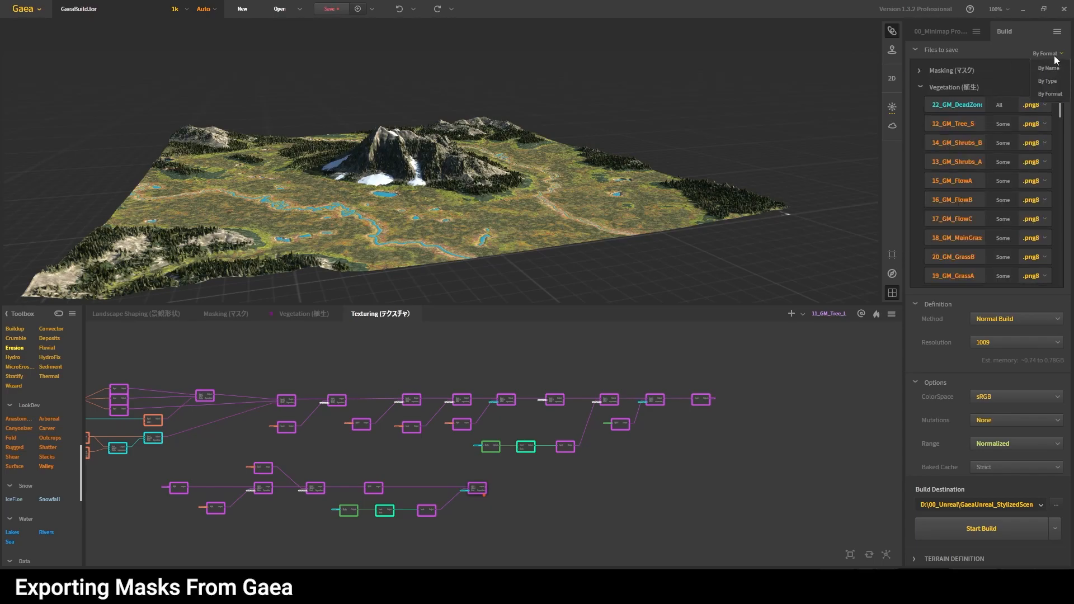
pyautogui.click(1049, 68)
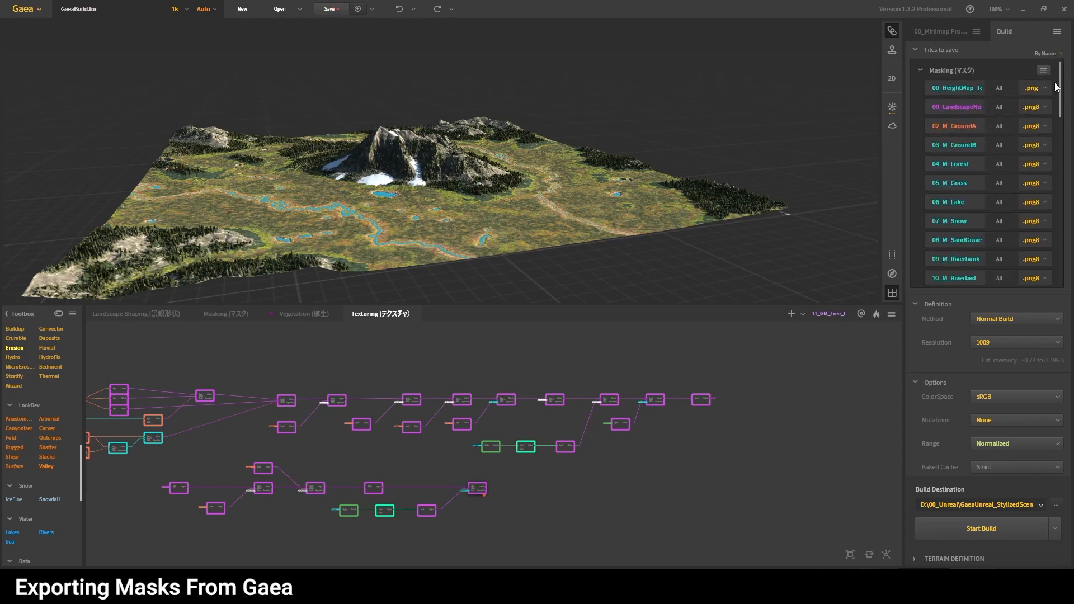
pyautogui.moveTo(1060, 83); pyautogui.dragTo(1058, 141)
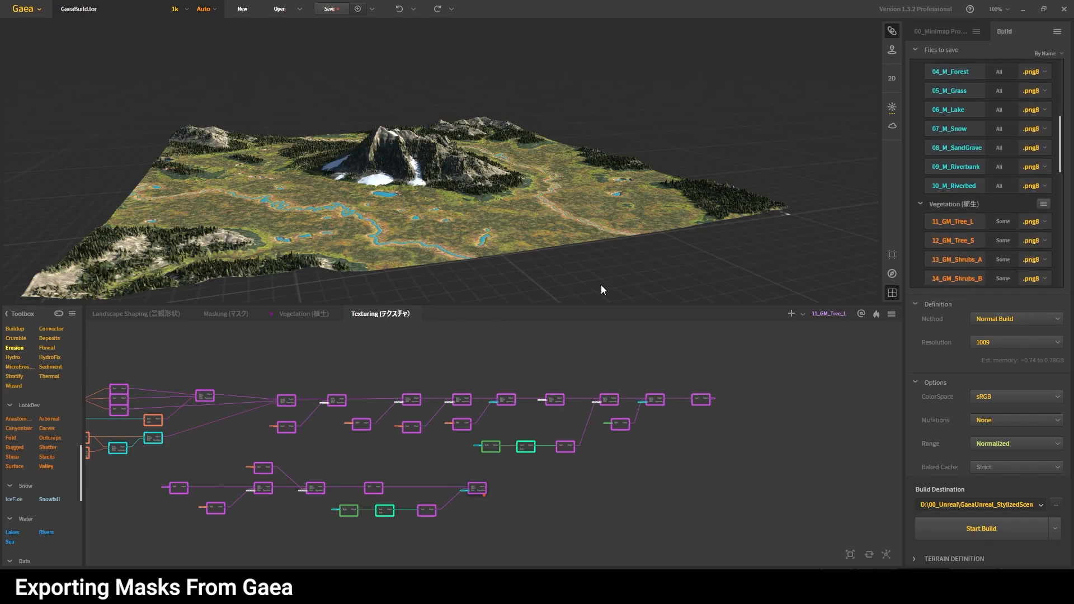
pyautogui.scroll(-2, 991, 181)
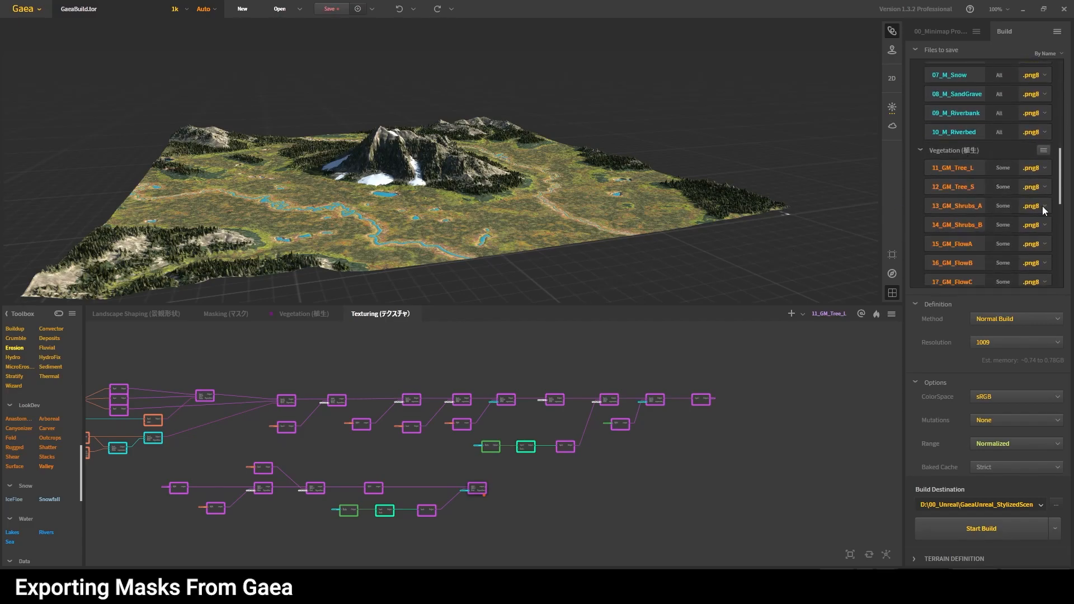
pyautogui.moveTo(1061, 195); pyautogui.dragTo(1059, 103)
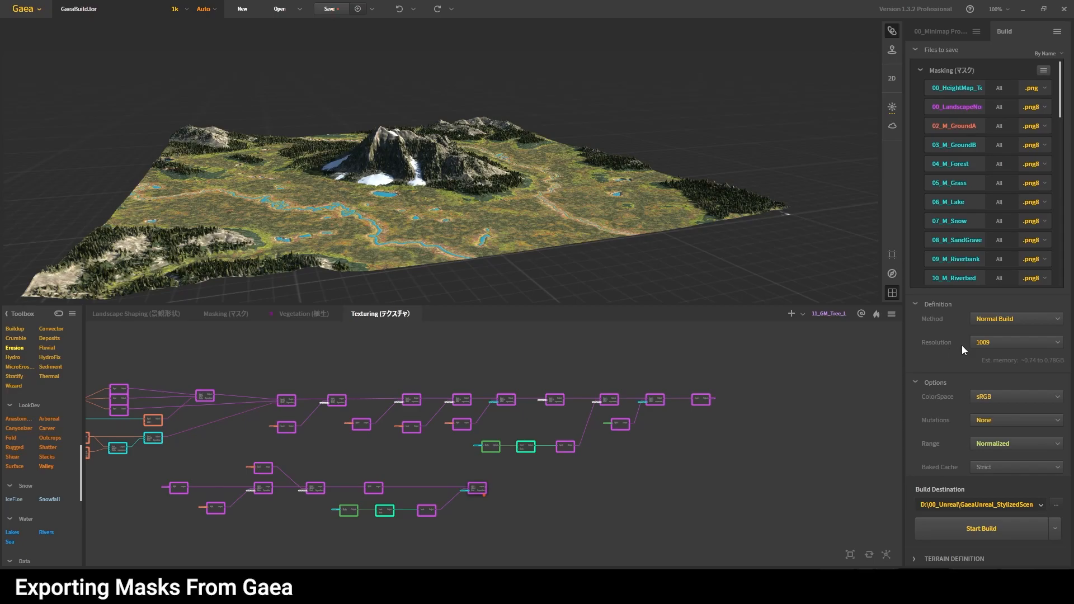
# - Set the build destination to the folder D:\00_Unreal\Gaea_Real\GaeaUnreal_Real\GaeaBuild
pyautogui.click(1056, 505)
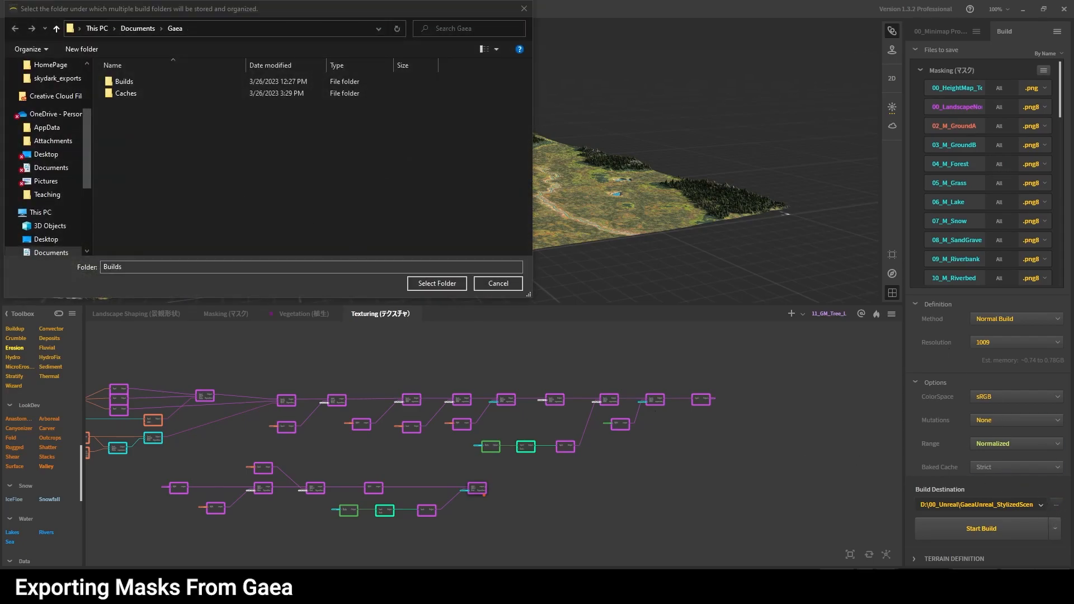
pyautogui.click(303, 26)
pyautogui.write('D:\\00_Unreal\\Gaea_Real\\GaeaUnreal_Real\\GaeaBuild')
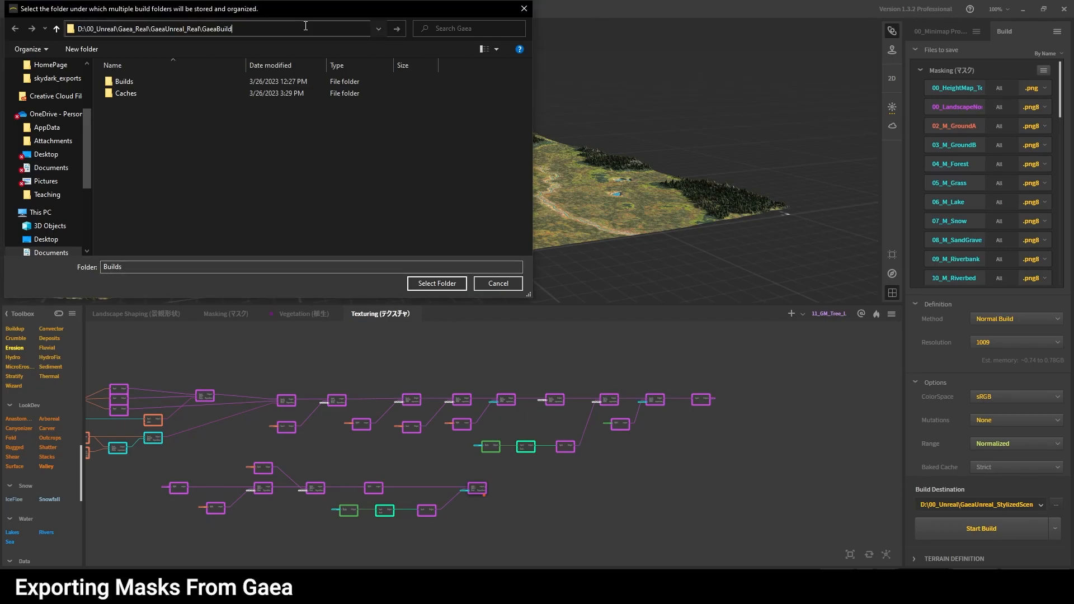
pyautogui.press('Return')
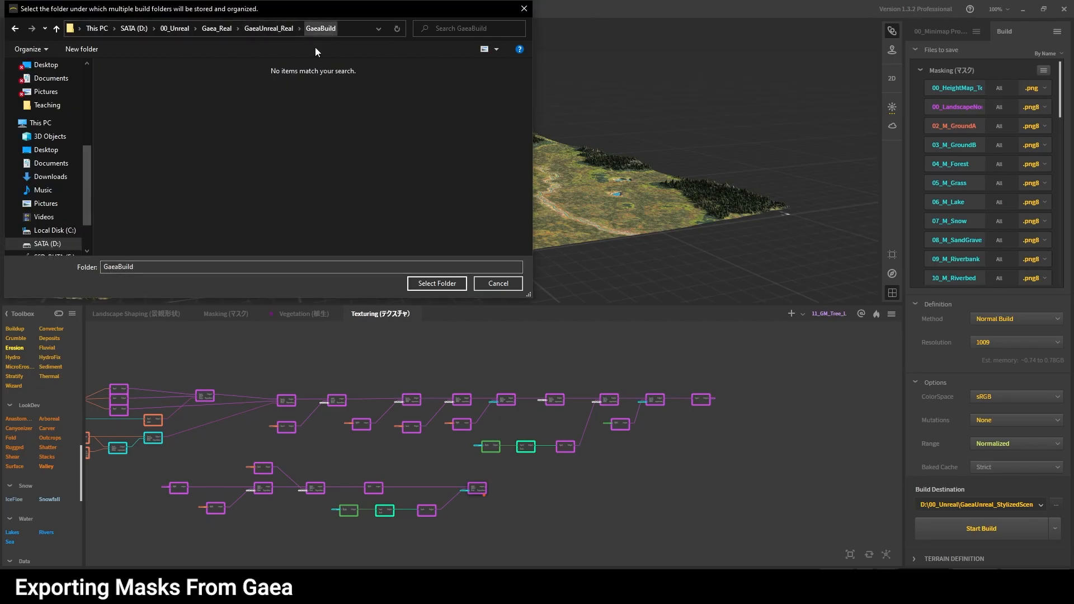
pyautogui.click(443, 284)
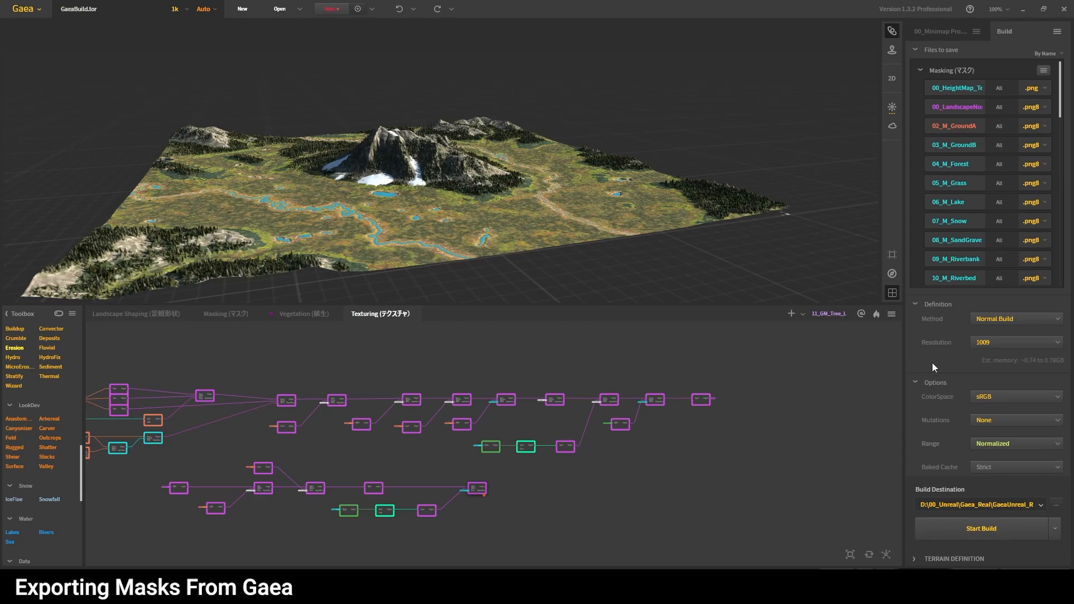
# - Keep the build resolution at 1009, start the build and look over the exported maps in the GaeaBuild folder
pyautogui.click(992, 342)
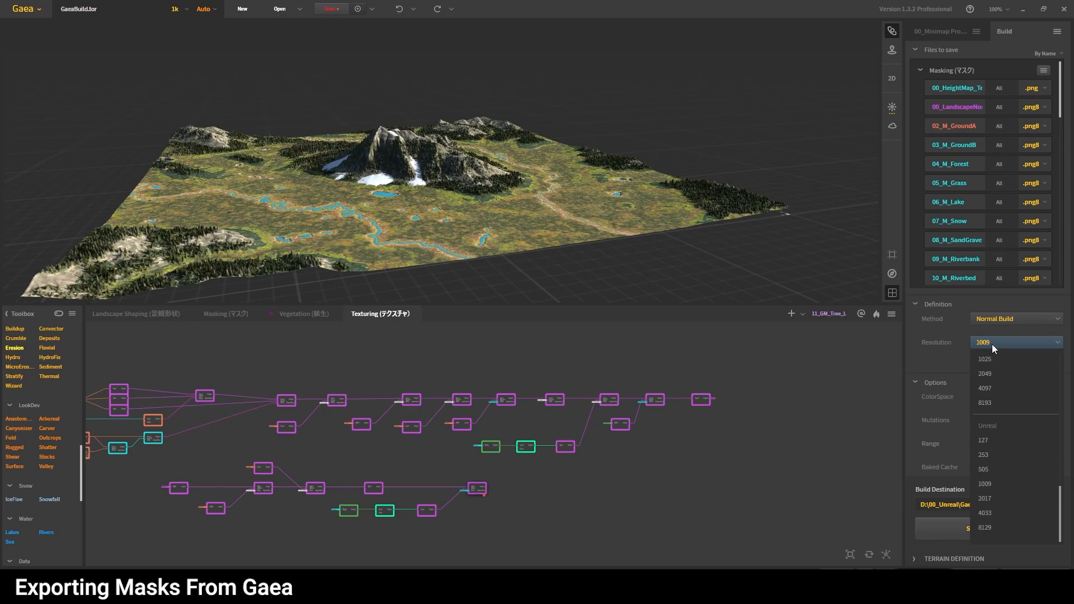
pyautogui.click(985, 344)
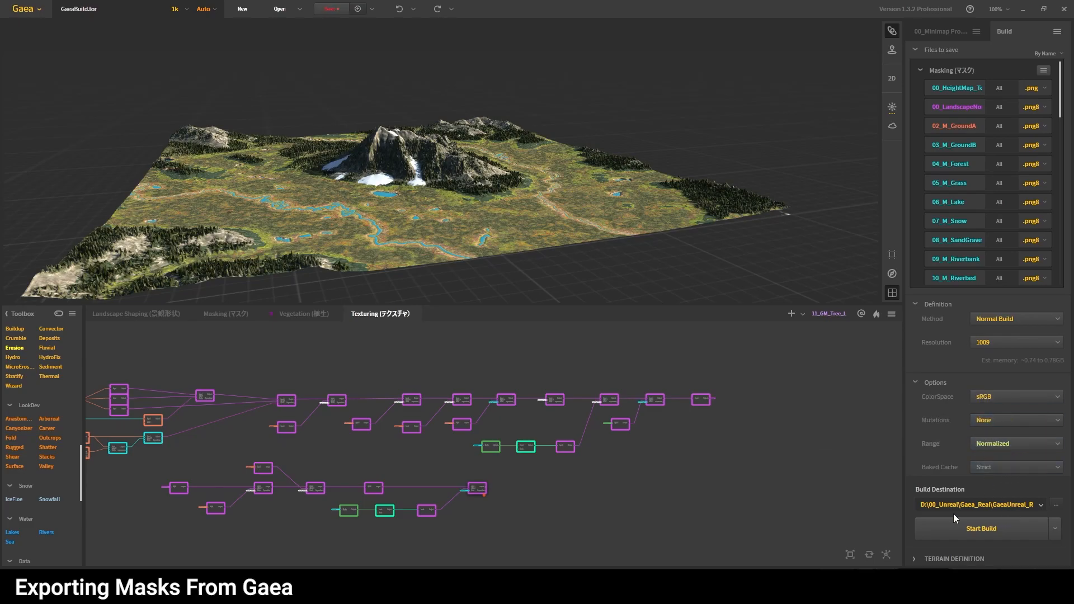
pyautogui.click(1006, 528)
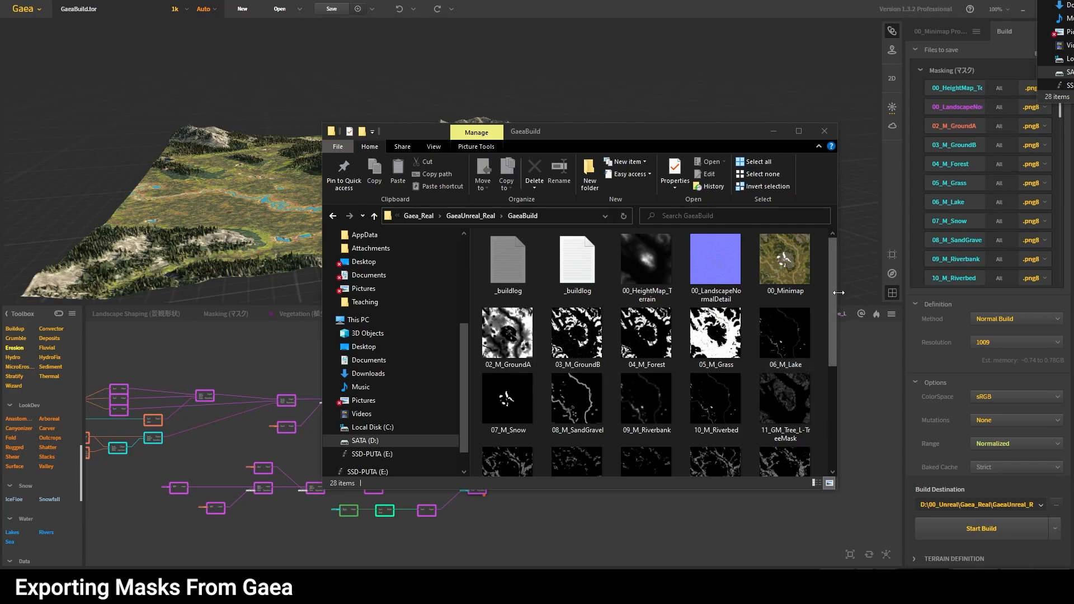
pyautogui.moveTo(602, 129); pyautogui.dragTo(562, 92)
pyautogui.moveTo(793, 283)
pyautogui.mouseDown()
pyautogui.moveTo(799, 378)
pyautogui.moveTo(794, 277)
pyautogui.mouseUp()
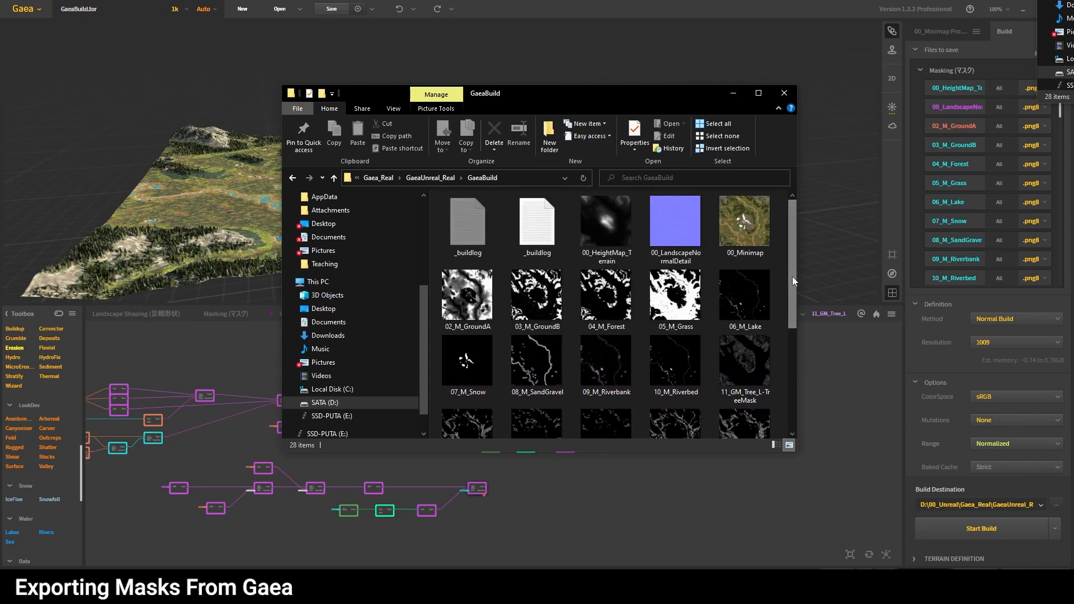
# - Open the Gaea_Unreal project from the UnrealScene folder in Unreal Editor and decline re-opening the previous asset editors
pyautogui.click(423, 177)
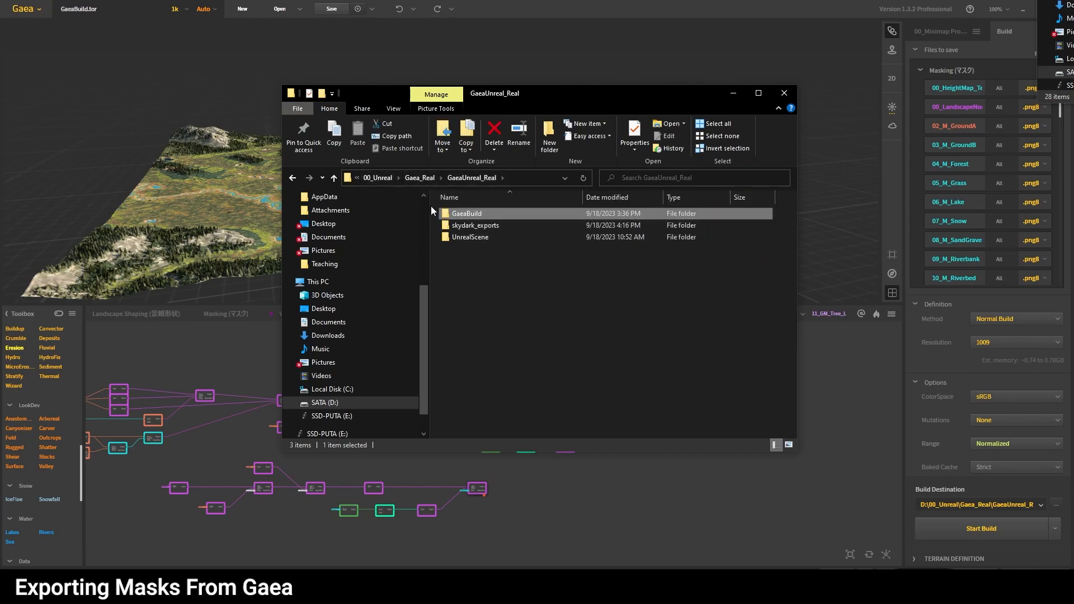
pyautogui.doubleClick(479, 238)
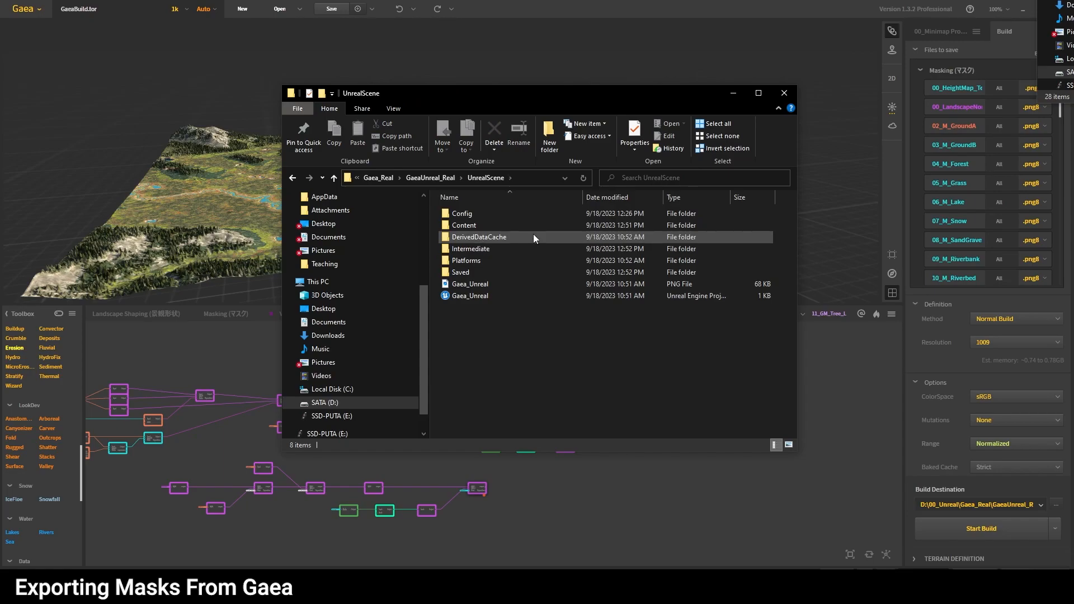
pyautogui.doubleClick(502, 297)
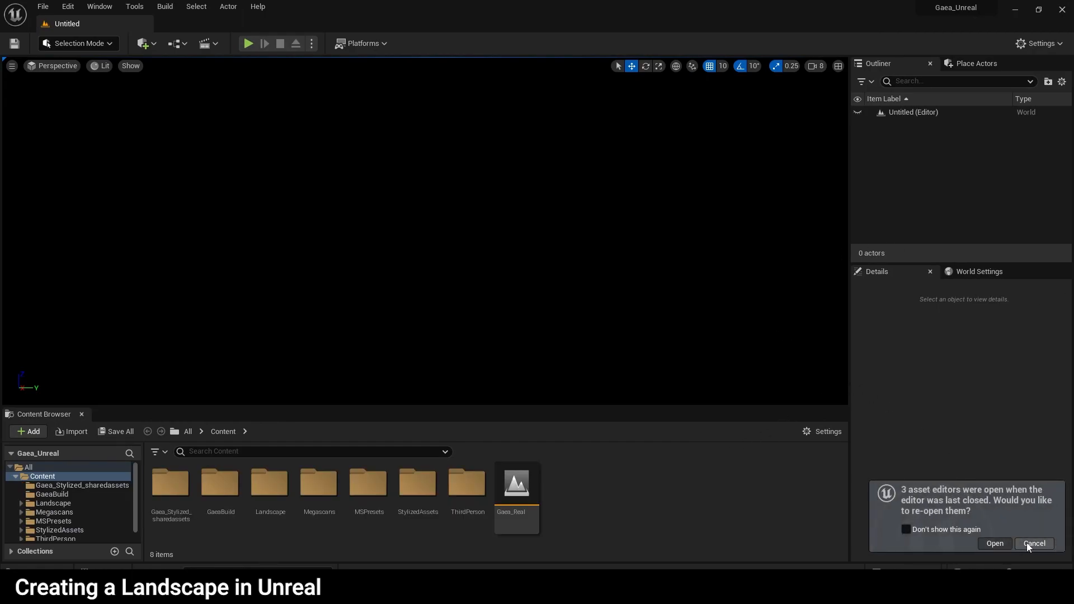
pyautogui.click(930, 525)
pyautogui.click(1034, 544)
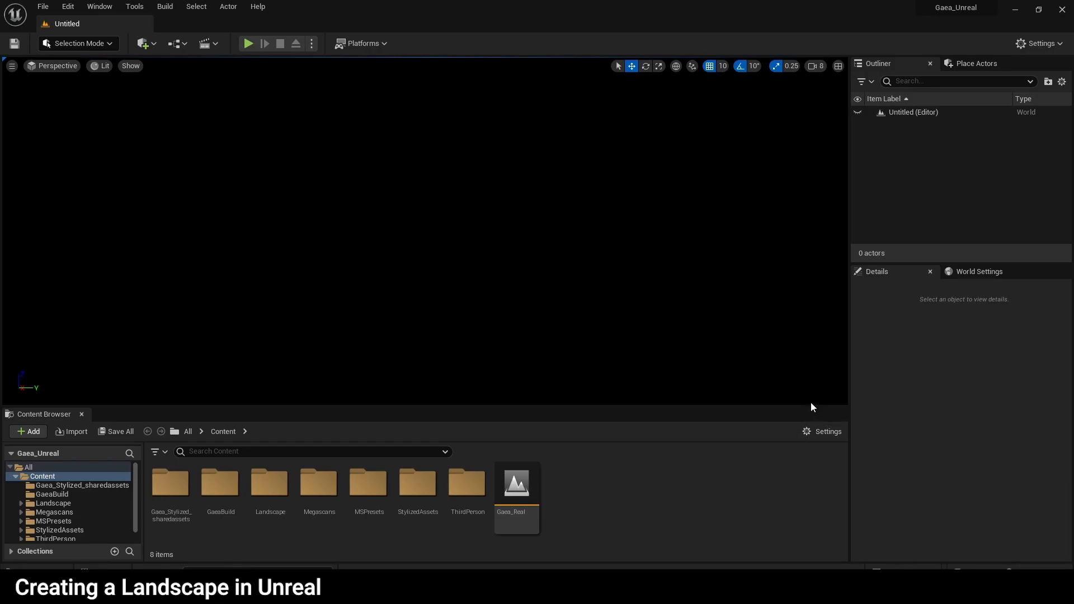
# - Adjust the viewport's size against the surrounding panels and open the Gaea_Real level
pyautogui.moveTo(849, 372); pyautogui.dragTo(941, 370)
pyautogui.moveTo(789, 405)
pyautogui.mouseDown()
pyautogui.moveTo(788, 467)
pyautogui.moveTo(789, 417)
pyautogui.mouseUp()
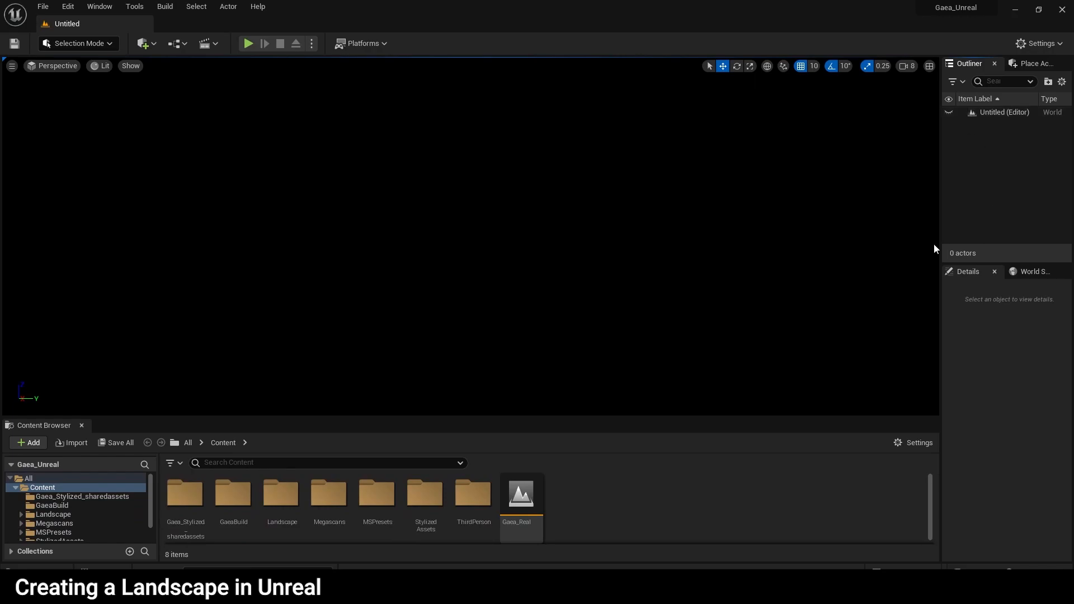
pyautogui.moveTo(940, 231); pyautogui.dragTo(833, 233)
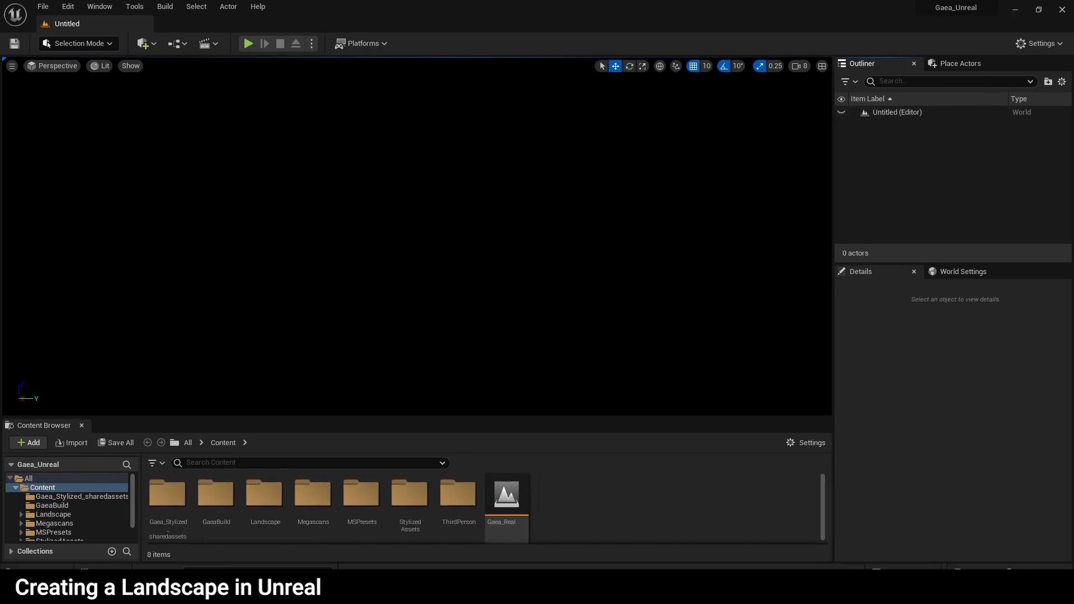
pyautogui.doubleClick(506, 498)
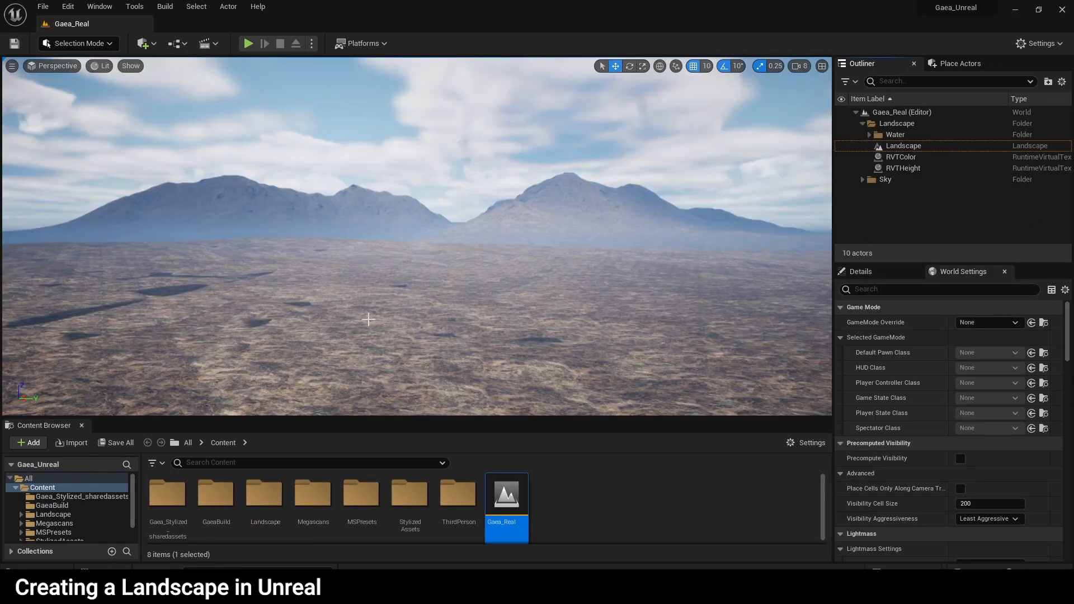
# - Delete the existing Landscape actor from the Gaea_Real level despite its references from other actors
pyautogui.moveTo(474, 269); pyautogui.dragTo(451, 269, button='right')
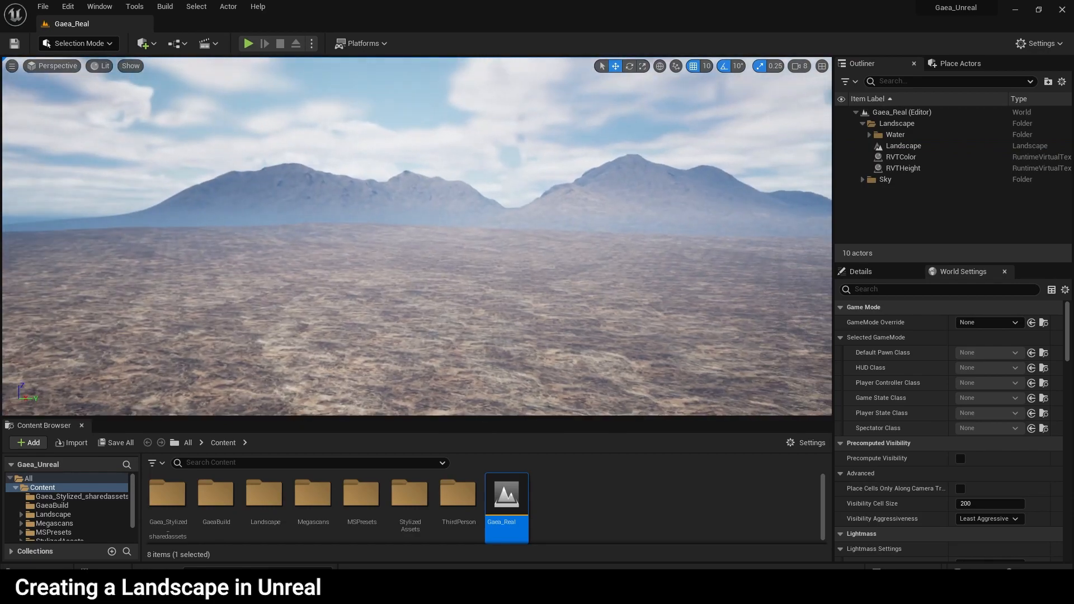
pyautogui.click(902, 147)
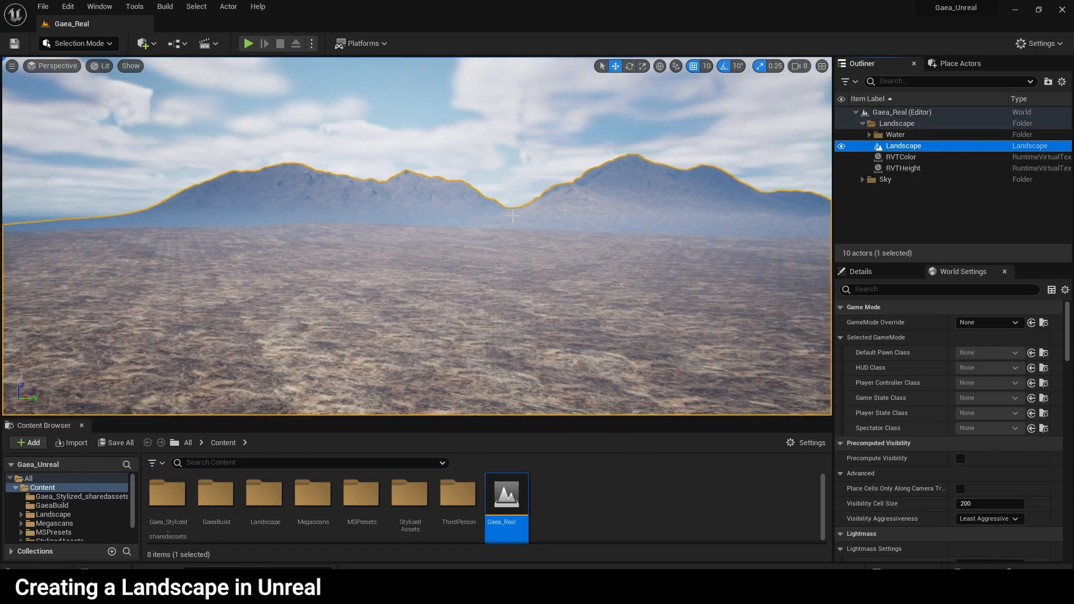
pyautogui.press('Delete')
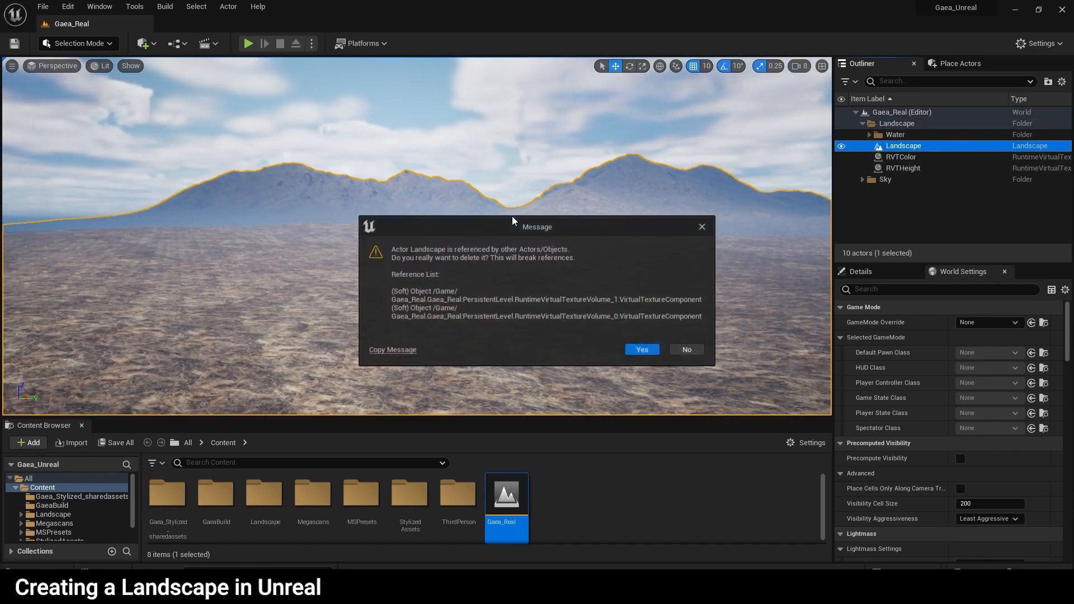
pyautogui.click(648, 353)
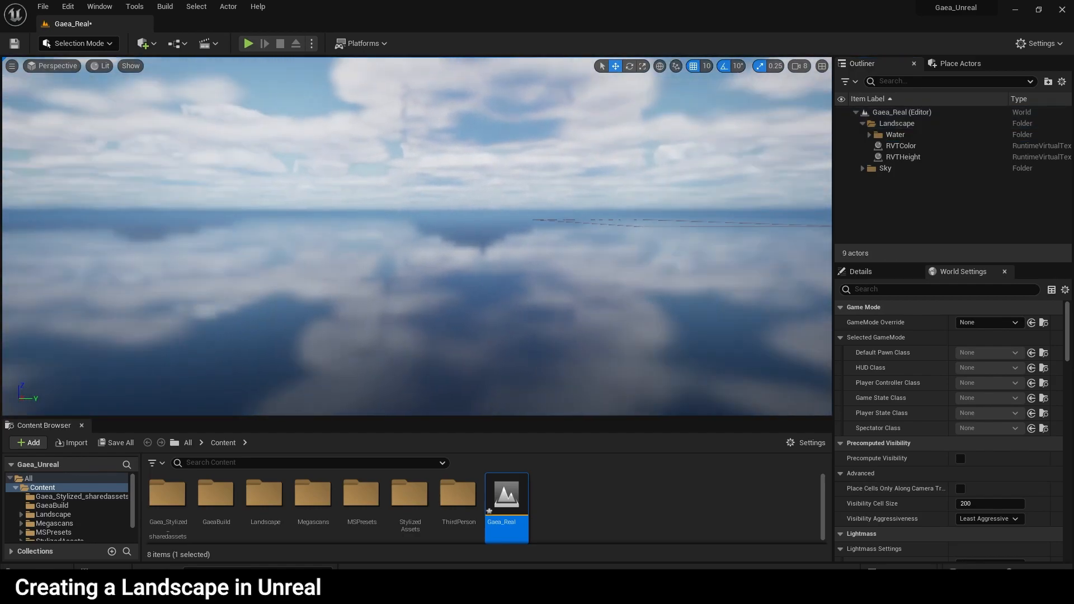
pyautogui.moveTo(482, 374); pyautogui.dragTo(439, 368, button='right')
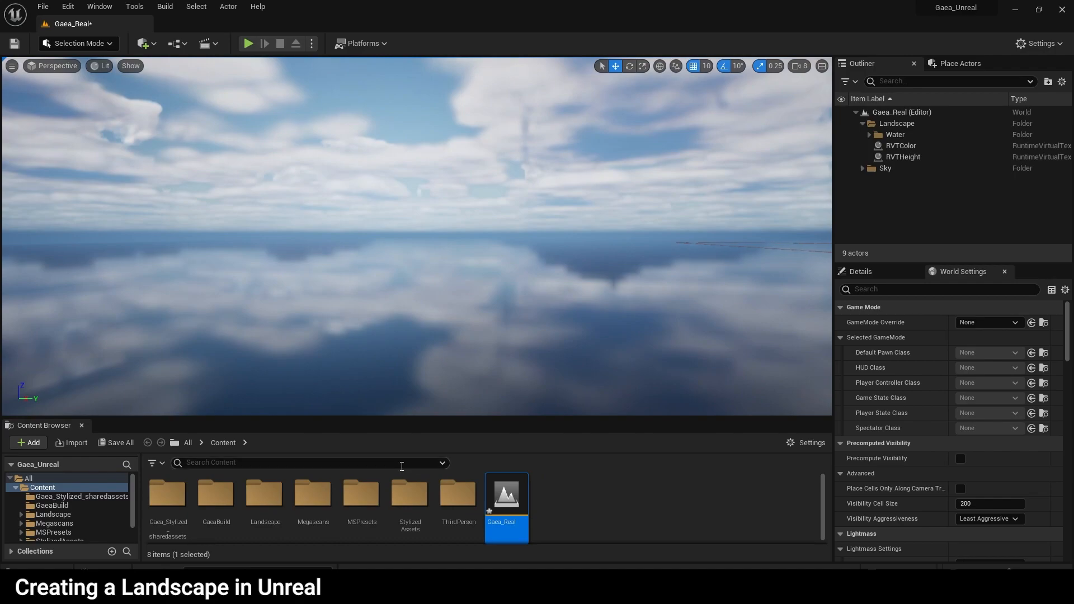
# - Switch to the browser and check the Crested Butte map size and height settings in the Cities: Skylines map generator
pyautogui.moveTo(259, 592)
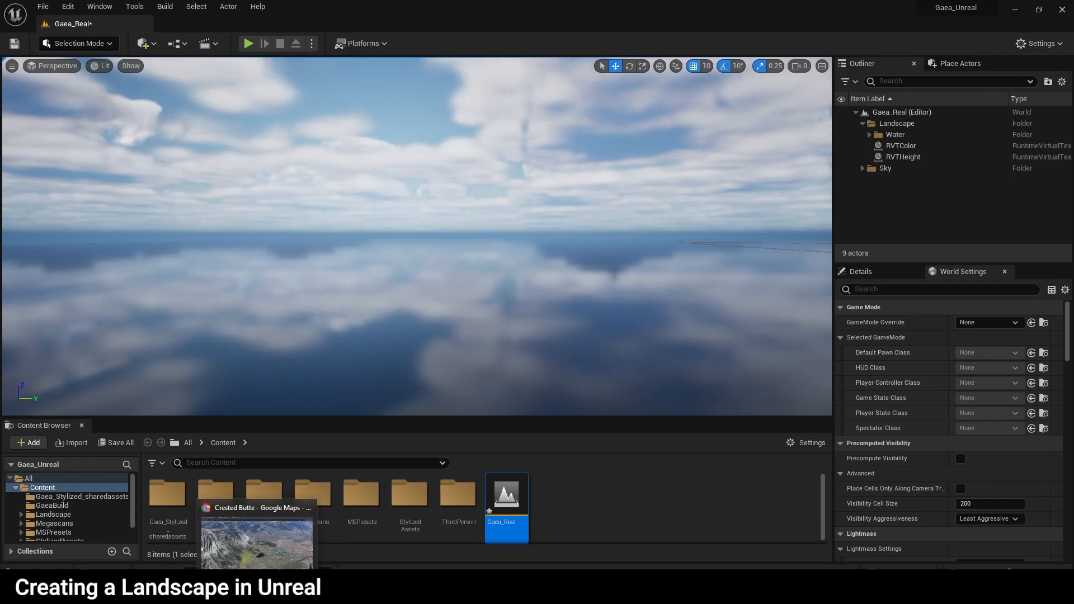
pyautogui.click(257, 540)
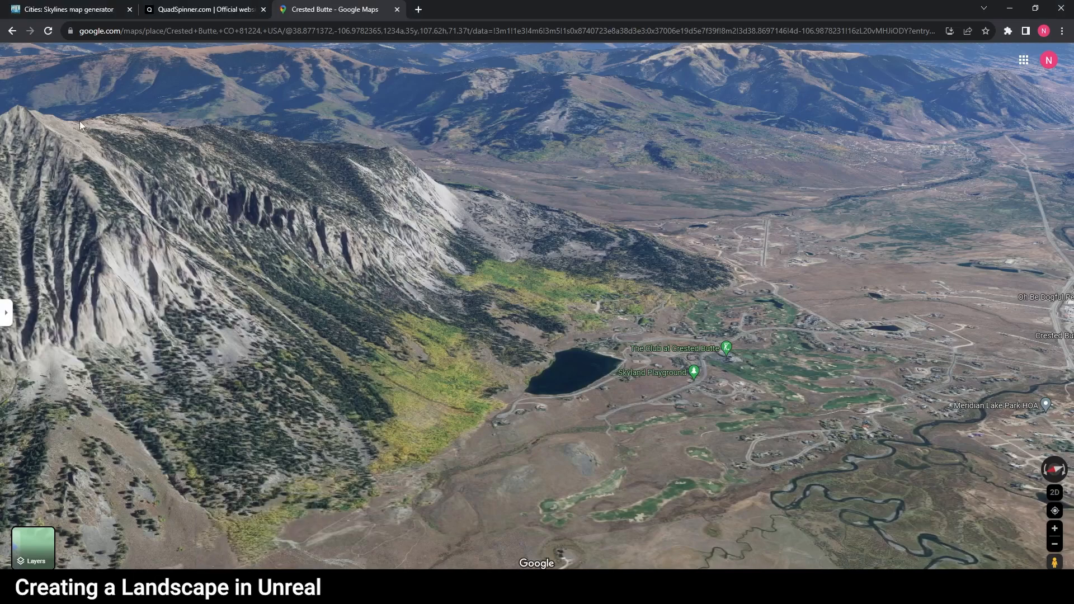
pyautogui.click(92, 6)
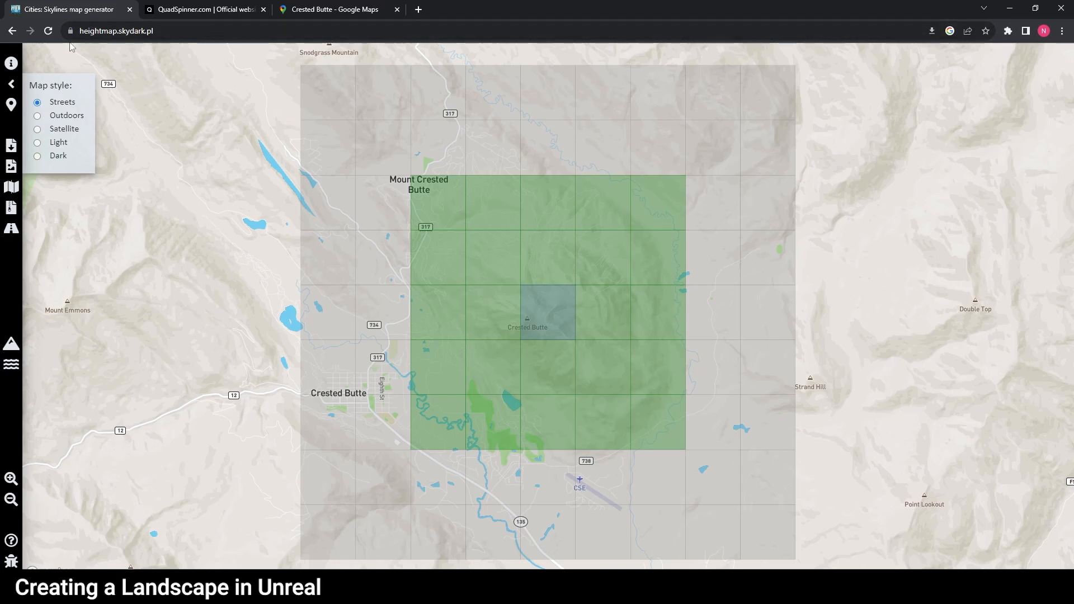
pyautogui.click(11, 62)
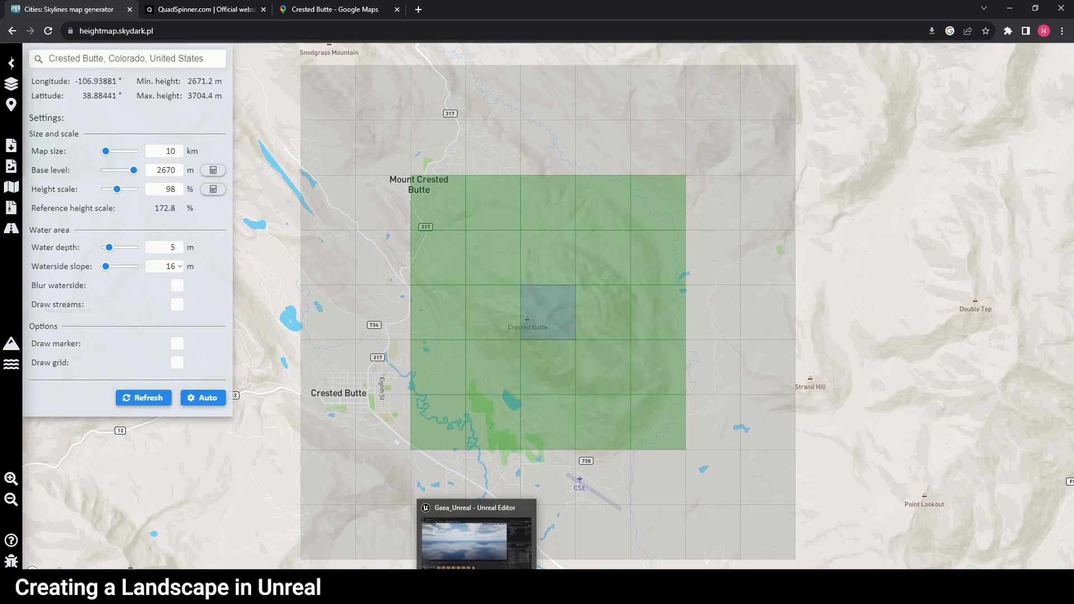
# - Back in Unreal Editor, enter Landscape mode and set the new landscape's Z scale to 200, keeping X and Y at 1000
pyautogui.click(477, 593)
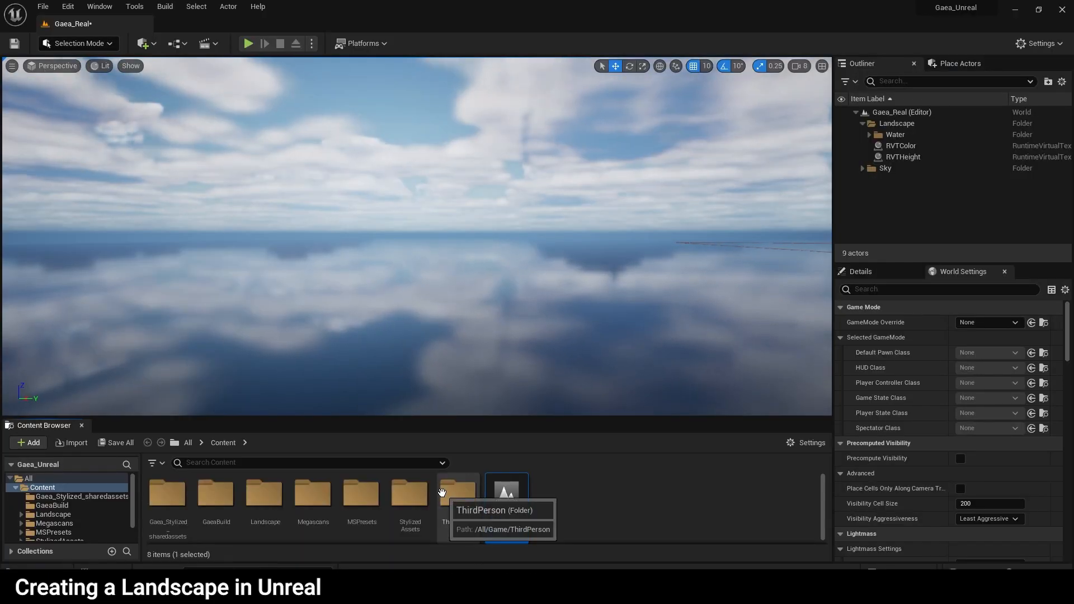
pyautogui.click(78, 43)
pyautogui.click(93, 73)
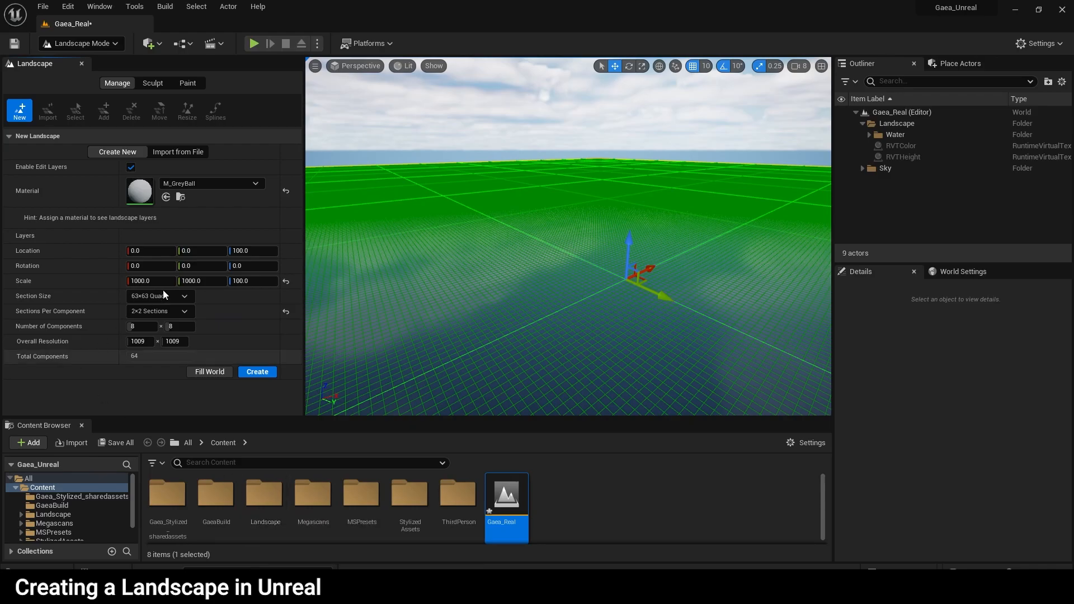
pyautogui.click(137, 285)
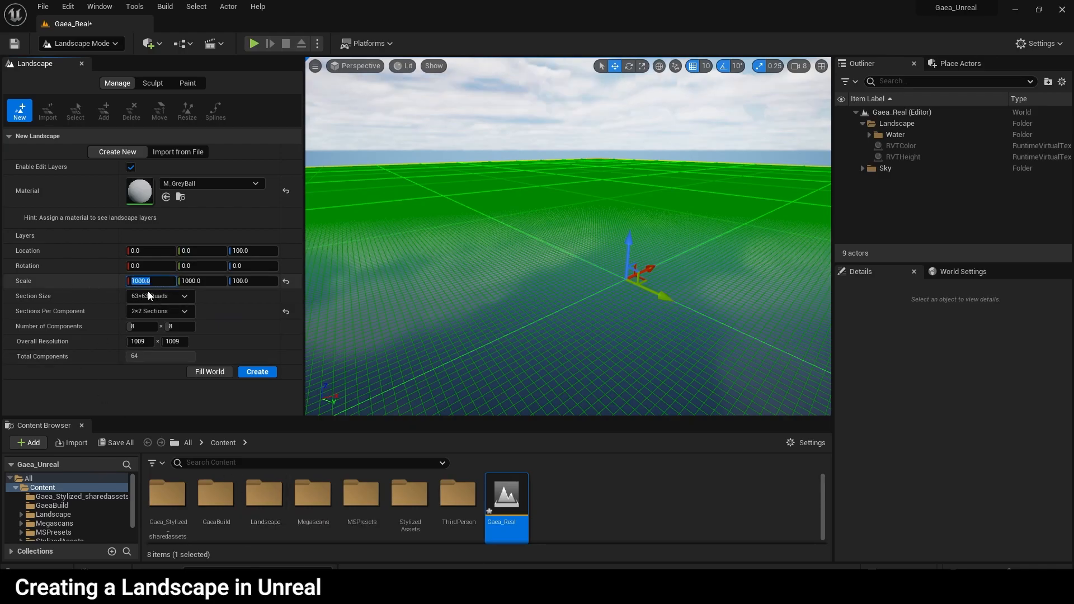
pyautogui.click(219, 286)
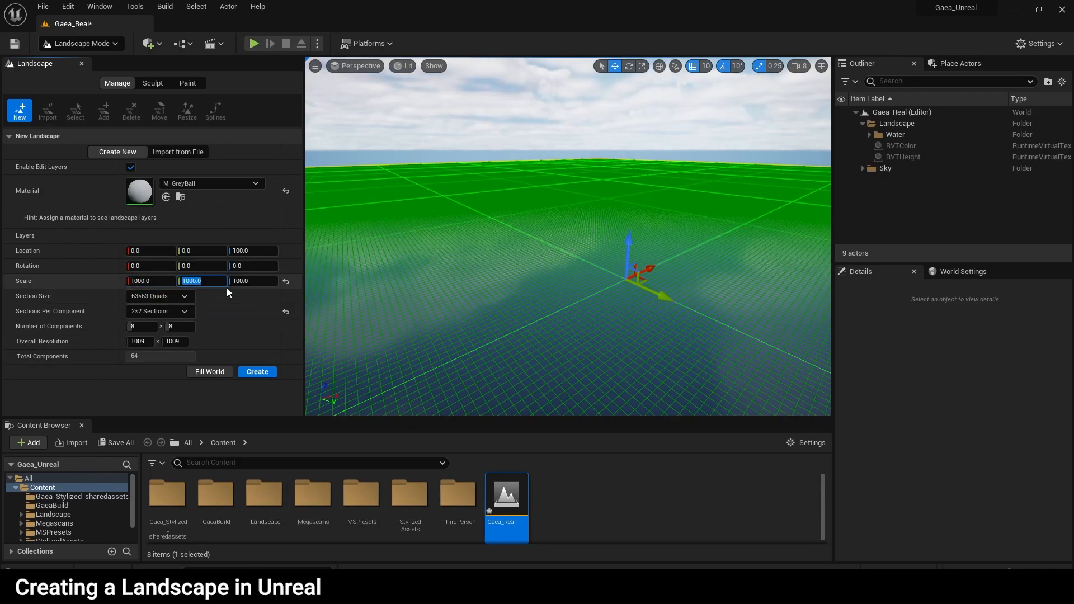
pyautogui.click(262, 282)
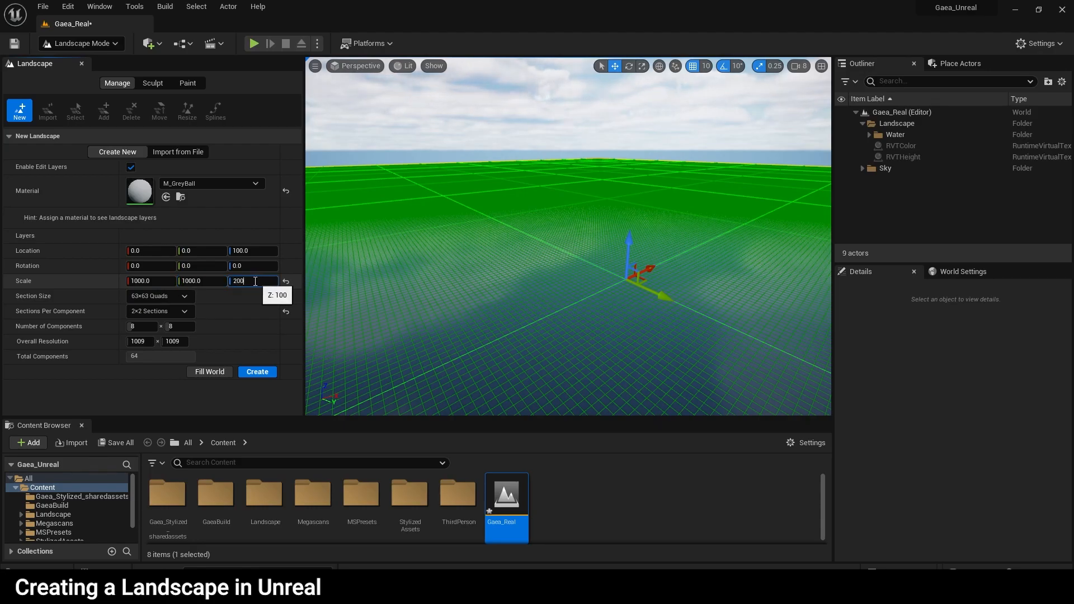
pyautogui.click(209, 281)
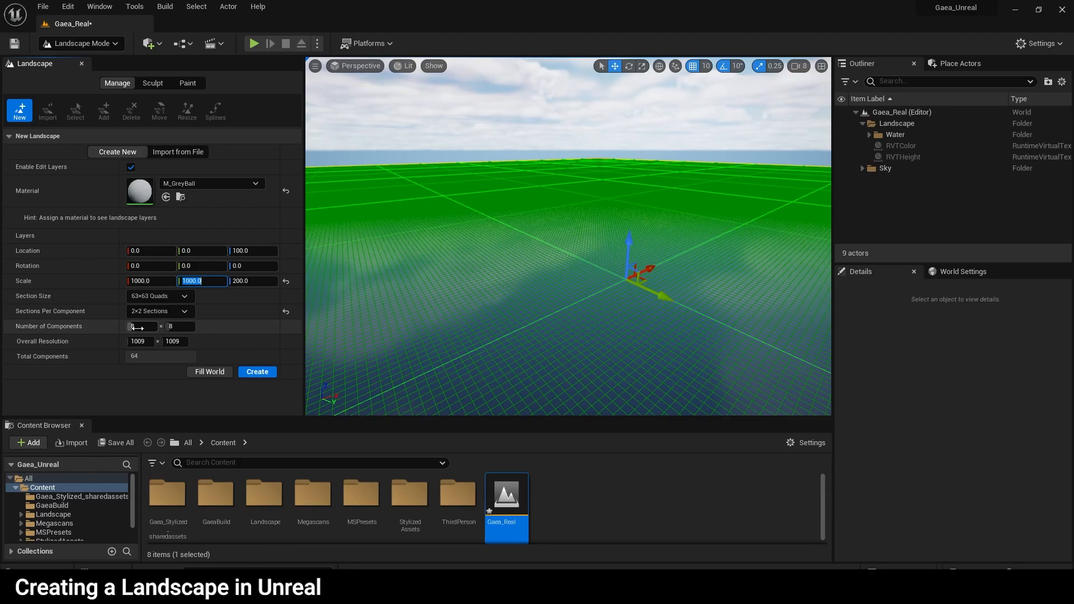
# - Set the new landscape to 1×1 section per component and 16 × 16 components
pyautogui.click(160, 311)
pyautogui.click(134, 328)
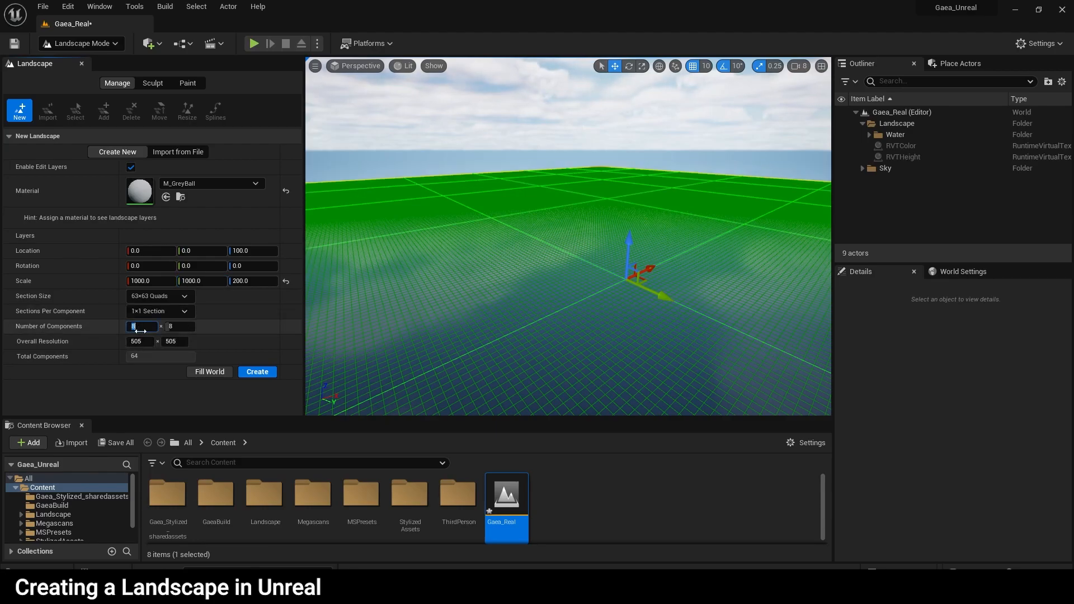
pyautogui.write('16')
pyautogui.click(184, 329)
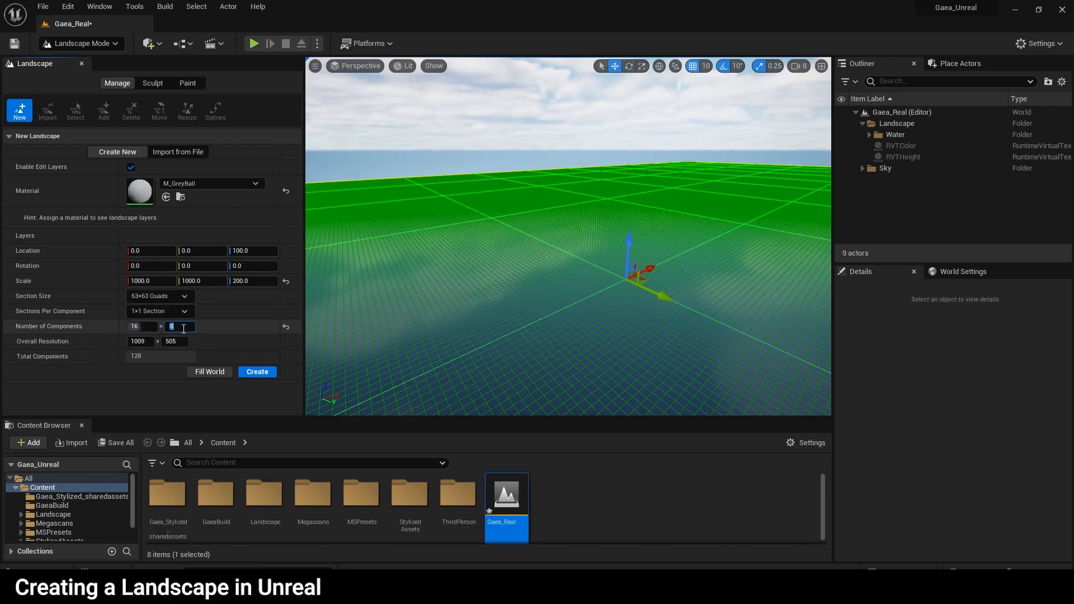
pyautogui.write('16')
pyautogui.click(150, 326)
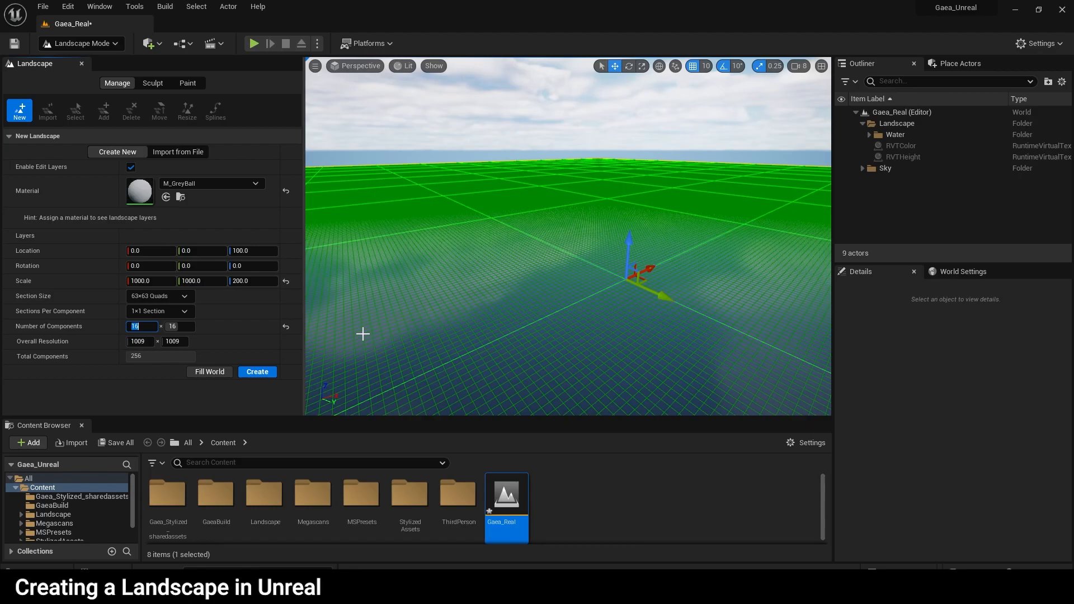
pyautogui.moveTo(547, 317); pyautogui.dragTo(501, 259, button='right')
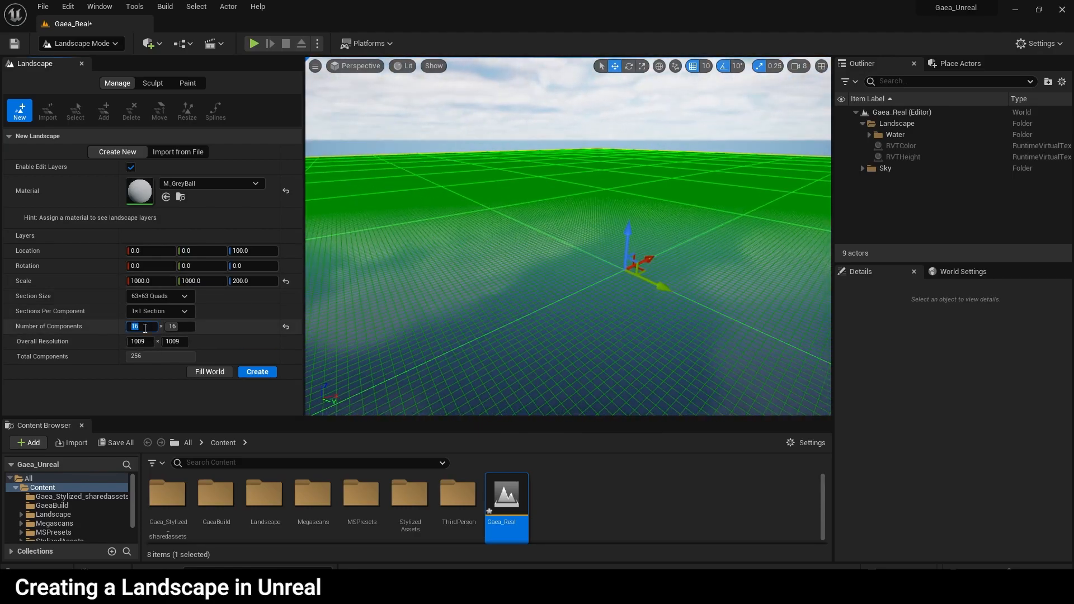
# - Set the new landscape to 8 × 8 components with 2×2 sections per component and create it
pyautogui.click(174, 327)
pyautogui.write('8')
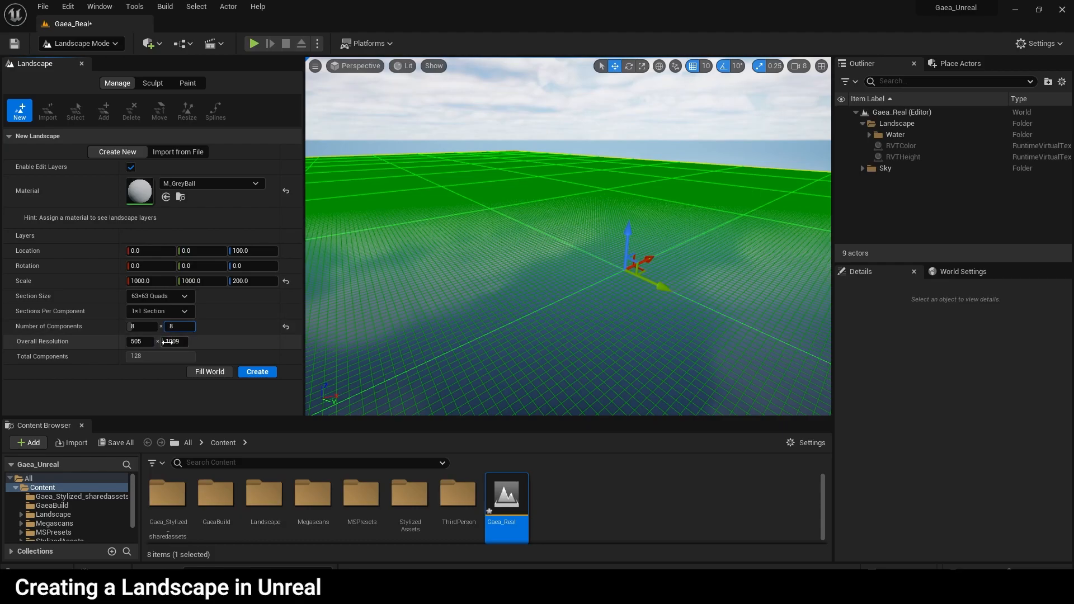
pyautogui.click(169, 312)
pyautogui.click(168, 341)
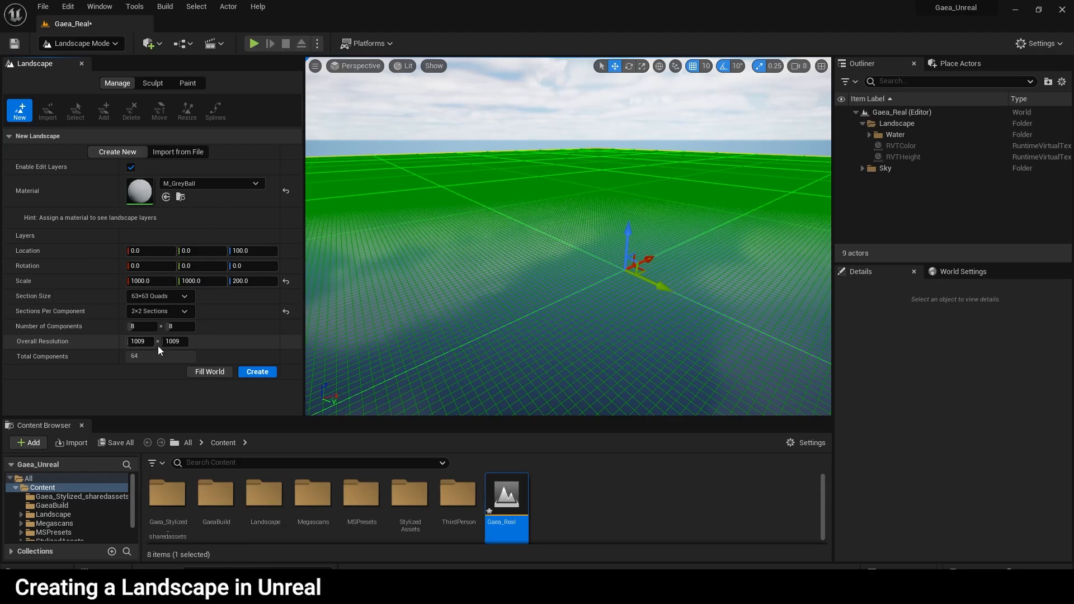
pyautogui.click(258, 372)
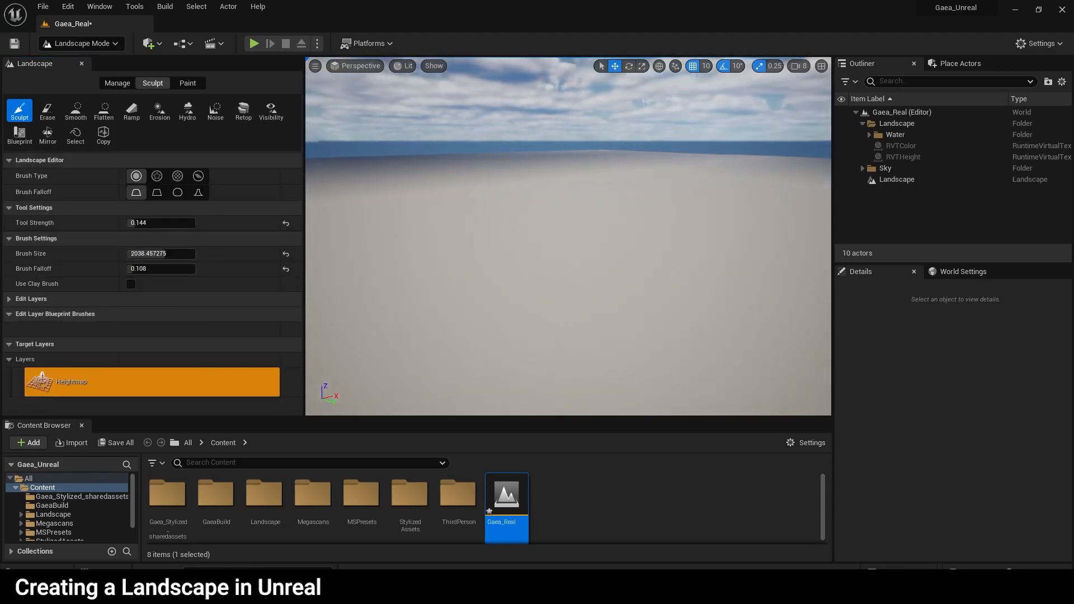
# - Switch the landscape management tools to import and enable the heightmap file option
pyautogui.moveTo(623, 263); pyautogui.dragTo(503, 271, button='right')
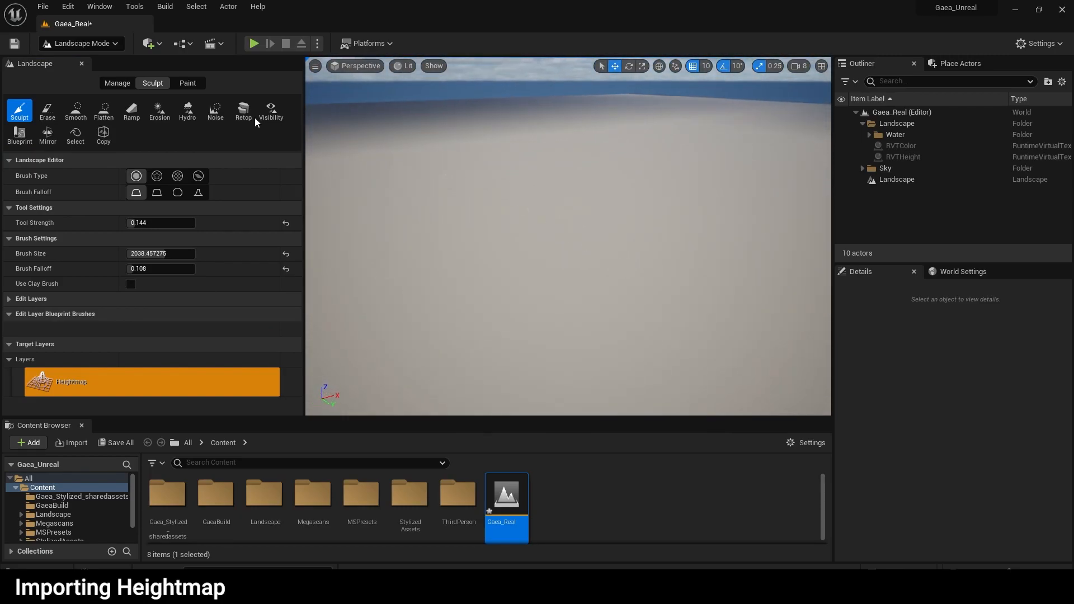
pyautogui.click(117, 83)
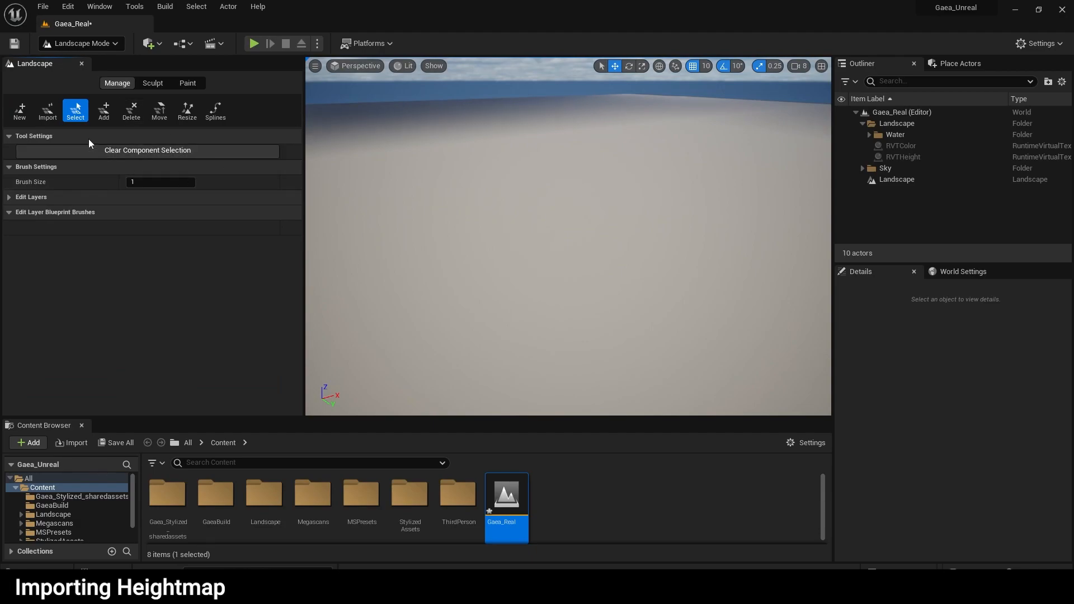
pyautogui.click(48, 115)
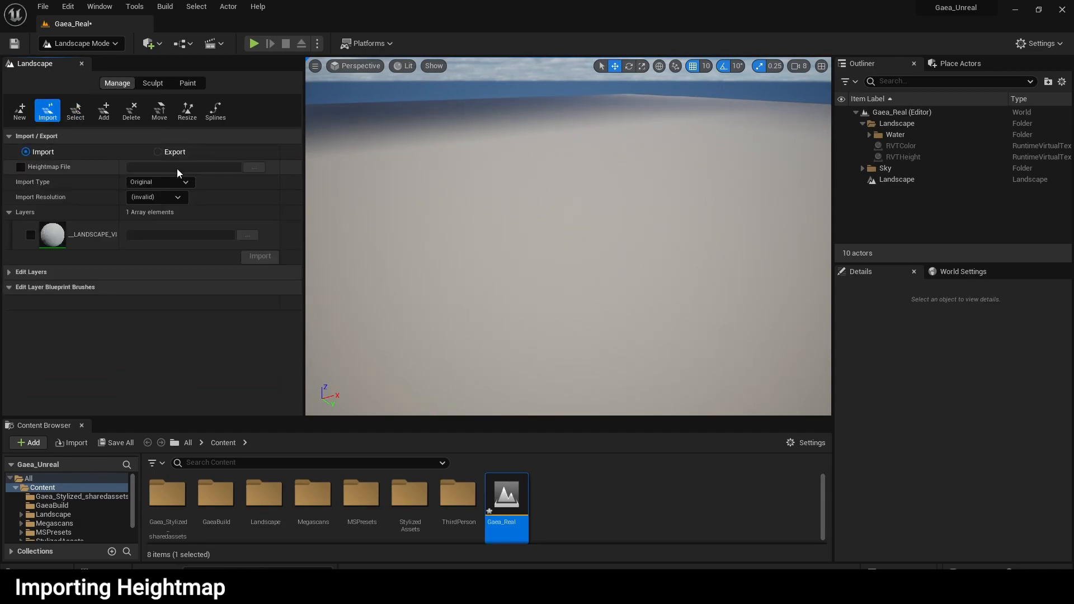
pyautogui.click(21, 167)
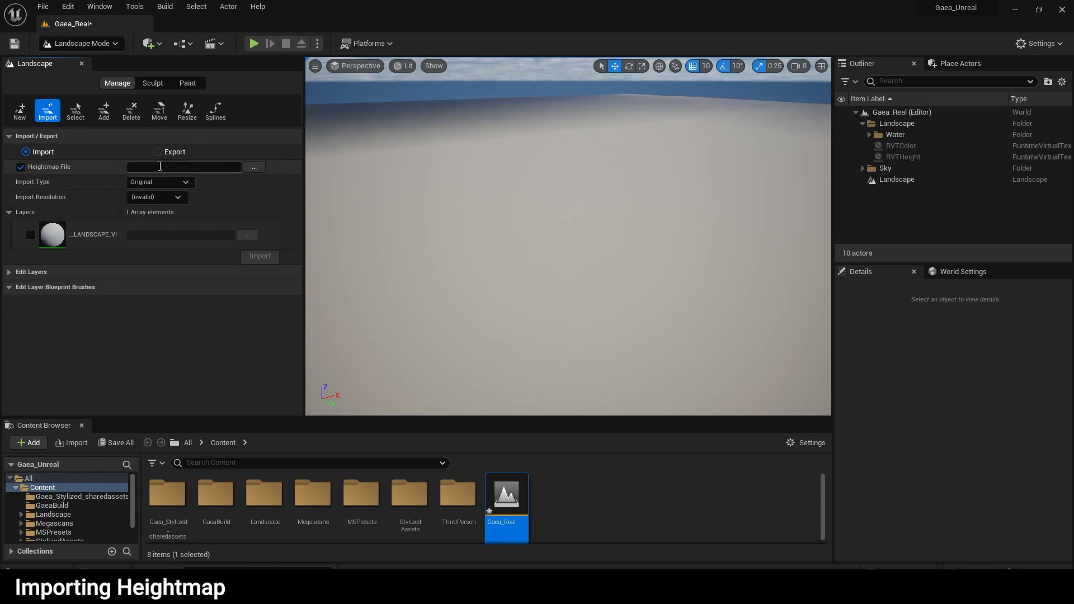
pyautogui.click(254, 168)
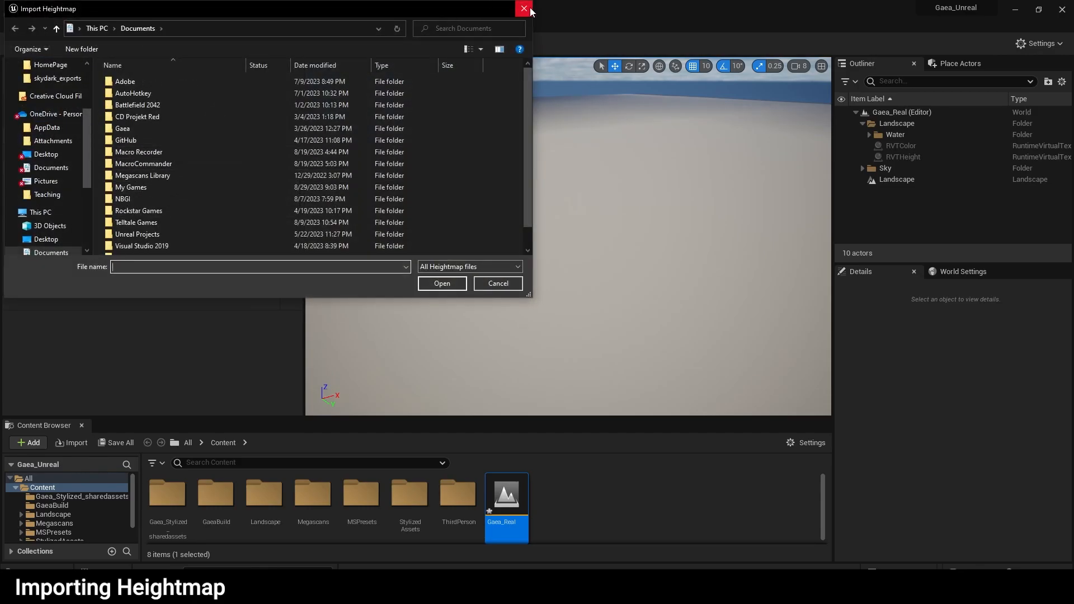
pyautogui.click(523, 8)
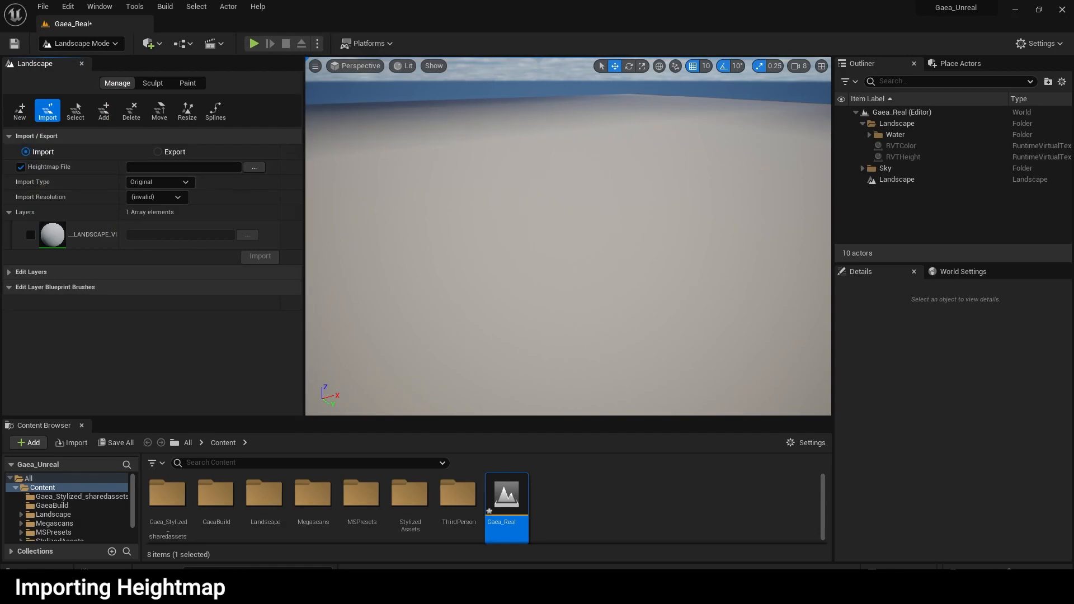
# - Import 00_HeightMap_Terrain from D:\00_Unreal\Gaea_Real\GaeaUnreal_Real\GaeaBuild as the landscape's heightmap, keeping the import type Original
pyautogui.click(252, 169)
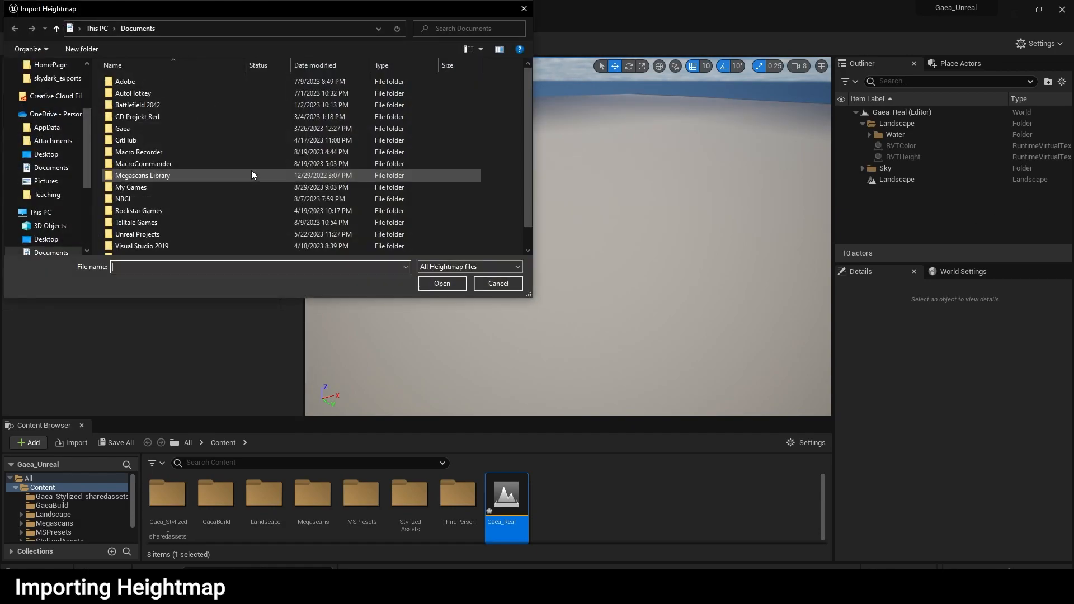
pyautogui.click(217, 29)
pyautogui.write('D:\\00_Unreal\\Gaea_Real\\GaeaUnreal_Real\\GaeaBuild')
pyautogui.press('Return')
pyautogui.click(134, 80)
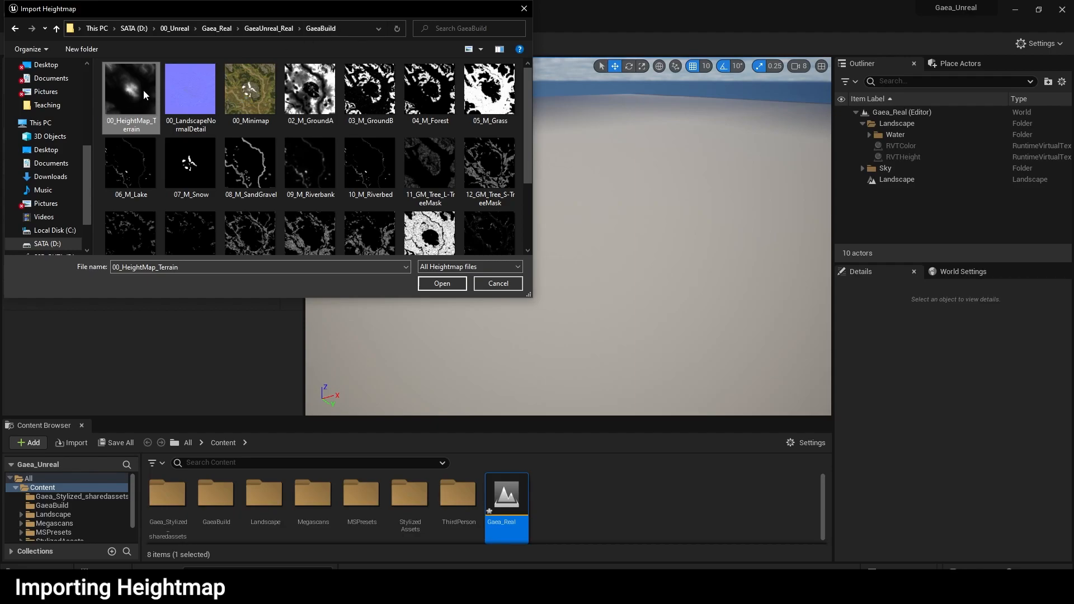
pyautogui.click(435, 281)
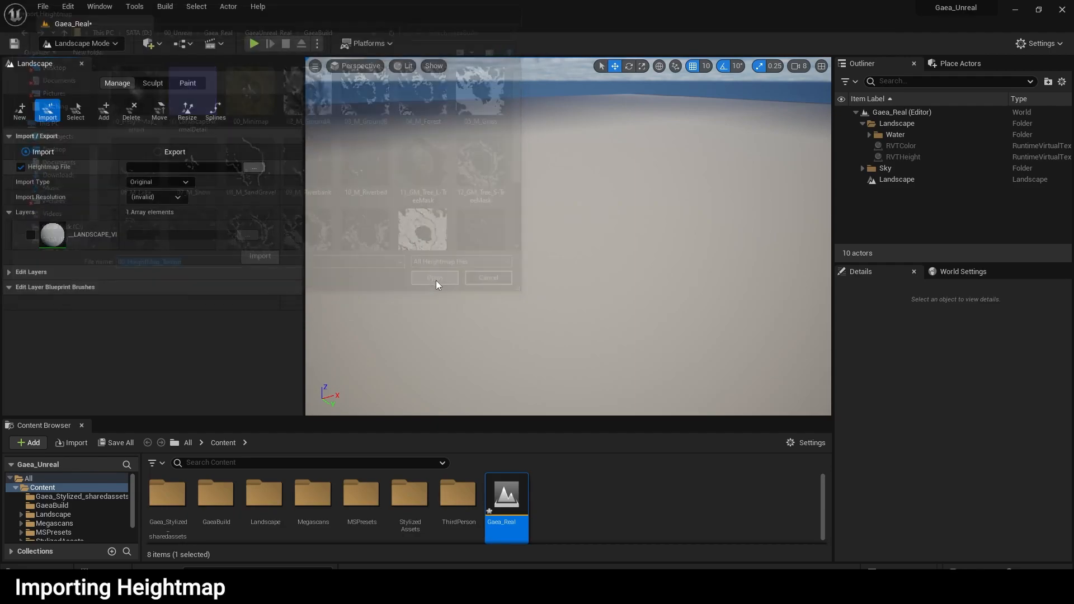
pyautogui.click(261, 257)
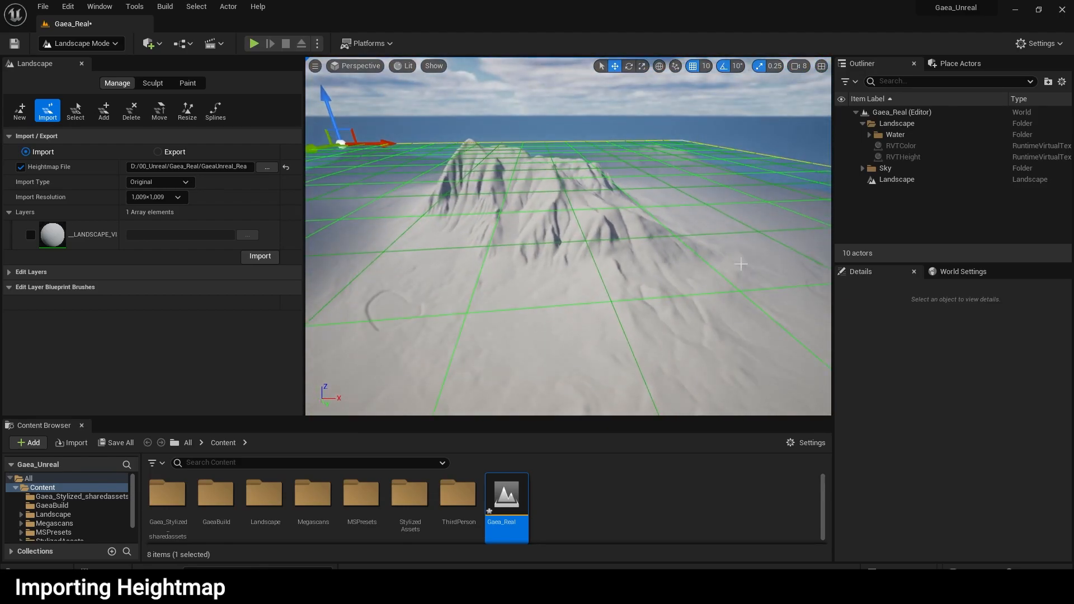
# - Leave Landscape mode and return to Selection mode
pyautogui.press('w')
pyautogui.moveTo(649, 258); pyautogui.dragTo(609, 268, button='right')
pyautogui.press('s')
pyautogui.moveTo(305, 267); pyautogui.dragTo(243, 268)
pyautogui.click(101, 44)
pyautogui.click(101, 60)
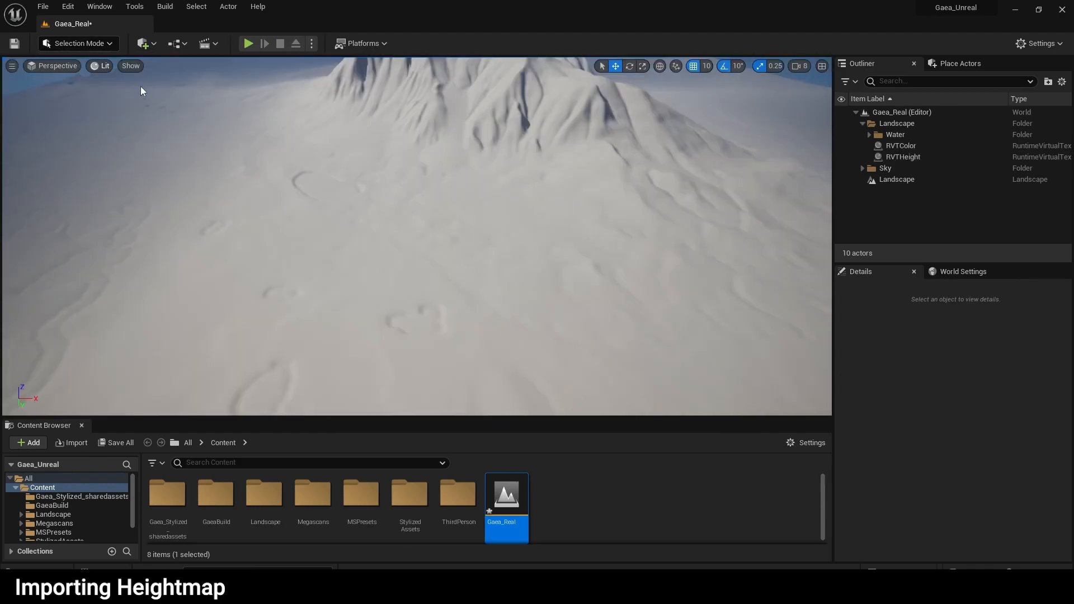
# - Assign M_LandscapeMaster_Inst from the Landscape/LandscapeMaterials folder as the landscape actor's Landscape Material
pyautogui.moveTo(371, 223); pyautogui.dragTo(452, 187, button='right')
pyautogui.click(388, 298)
pyautogui.moveTo(389, 299); pyautogui.dragTo(331, 298, button='right')
pyautogui.scroll(-10, 920, 477)
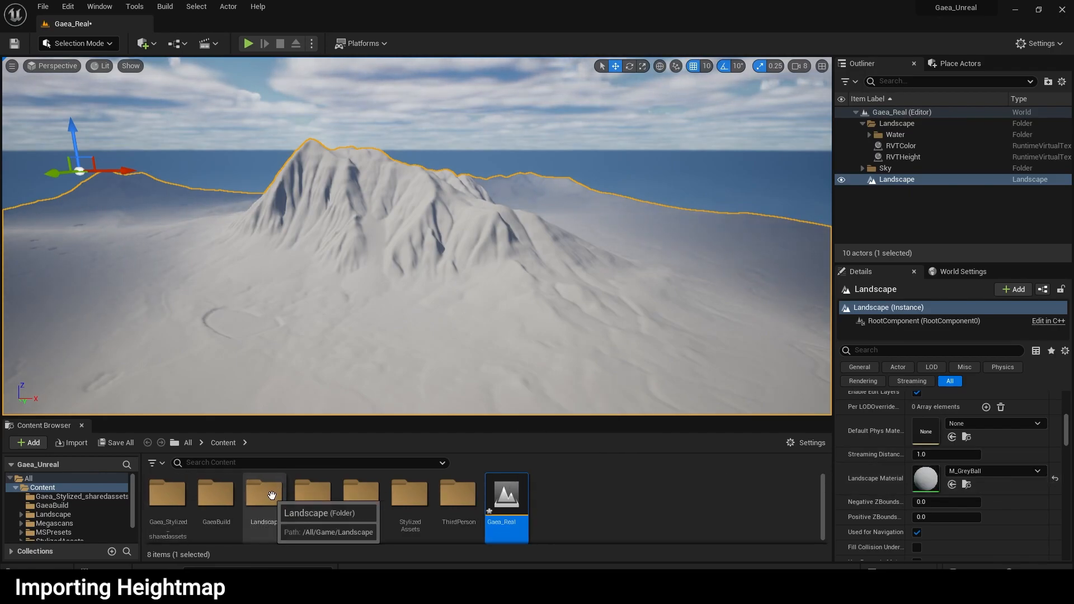
pyautogui.doubleClick(273, 498)
pyautogui.doubleClick(182, 505)
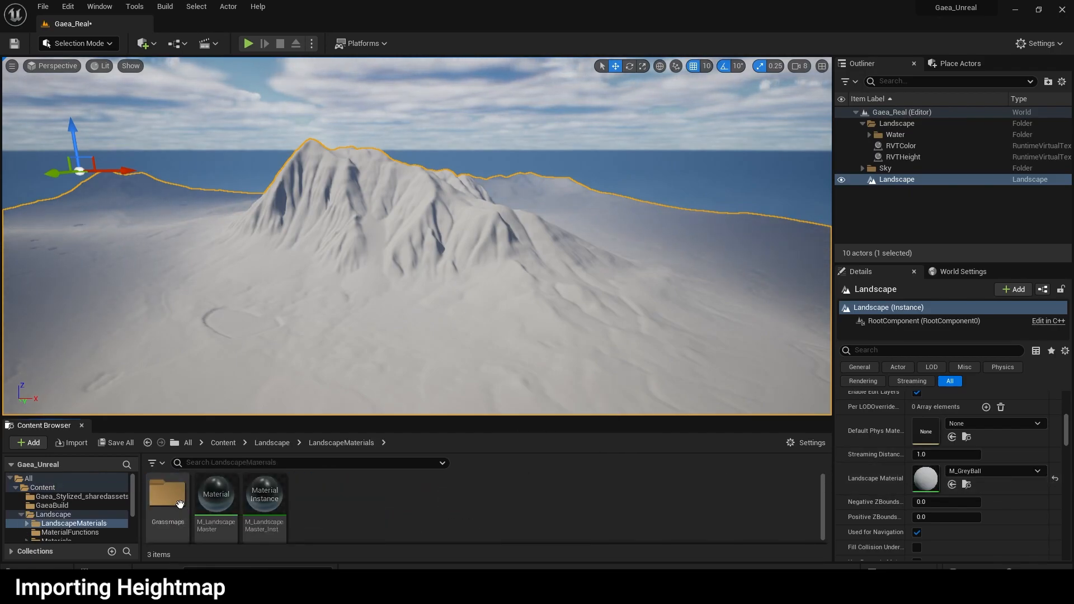
pyautogui.moveTo(276, 418); pyautogui.dragTo(277, 358)
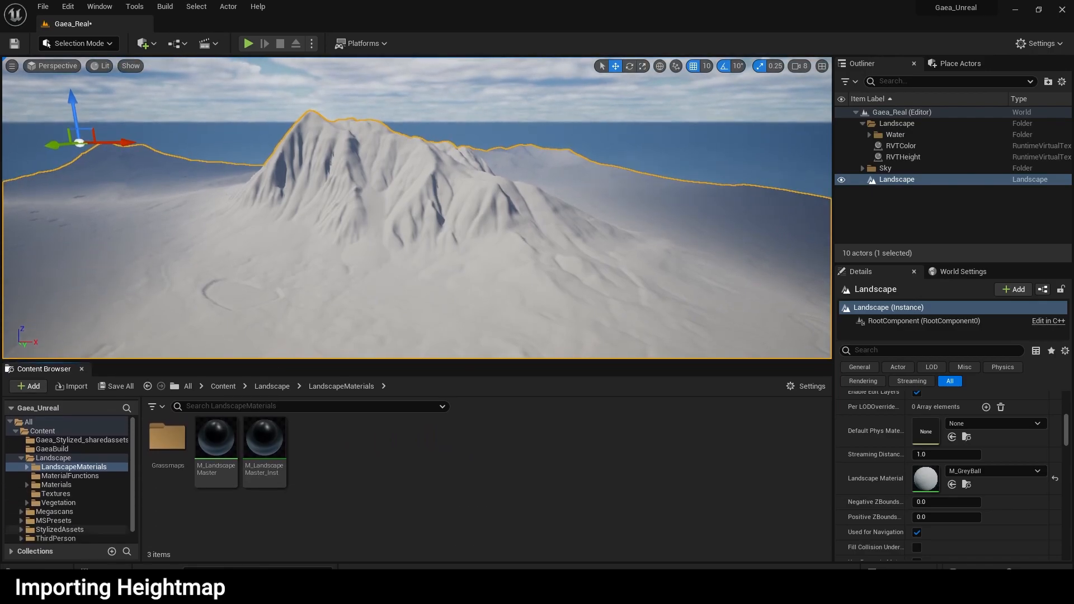
pyautogui.moveTo(263, 442)
pyautogui.mouseDown()
pyautogui.moveTo(277, 459)
pyautogui.moveTo(267, 417)
pyautogui.moveTo(646, 489)
pyautogui.moveTo(926, 475)
pyautogui.mouseUp()
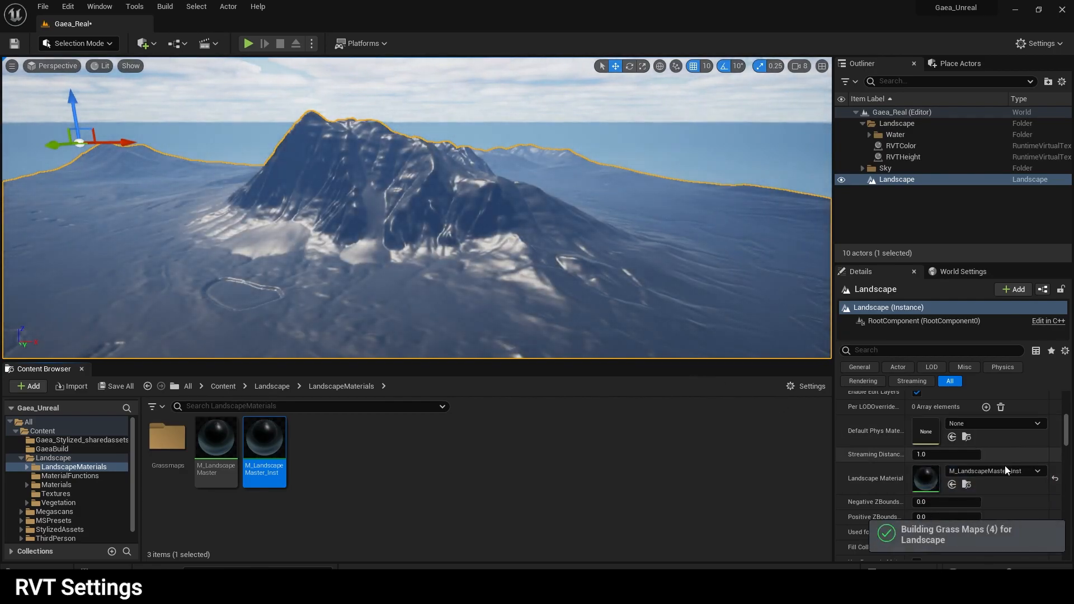
# - Look over the landscape with its new material and check the RVTColor and RVTHeight volumes
pyautogui.moveTo(587, 224); pyautogui.dragTo(574, 269, button='right')
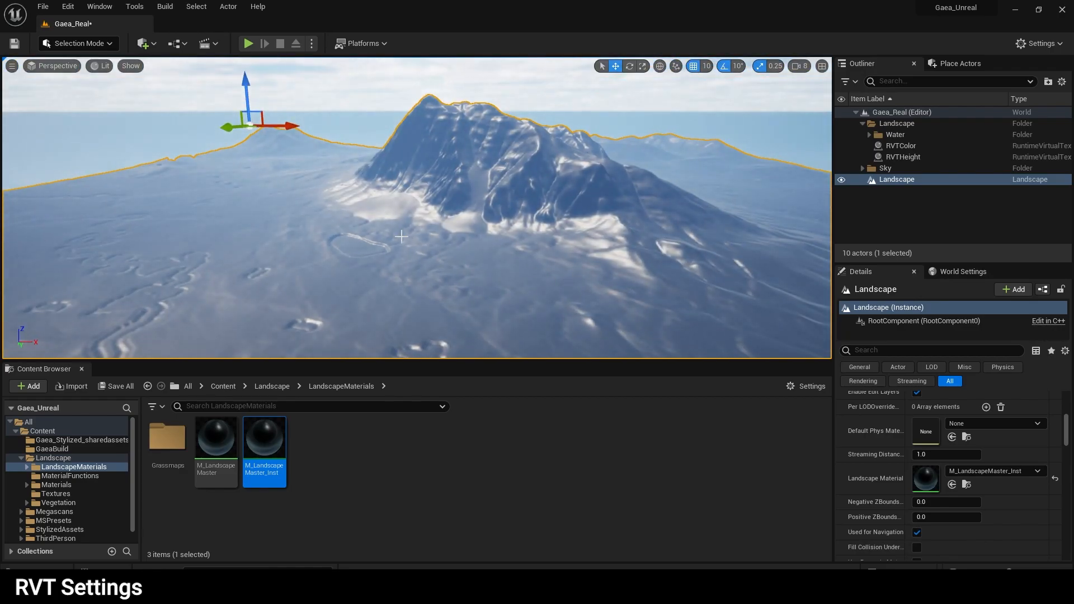
pyautogui.click(227, 82)
pyautogui.moveTo(563, 251)
pyautogui.mouseDown(button='right')
pyautogui.moveTo(626, 293)
pyautogui.moveTo(579, 249)
pyautogui.mouseUp(button='right')
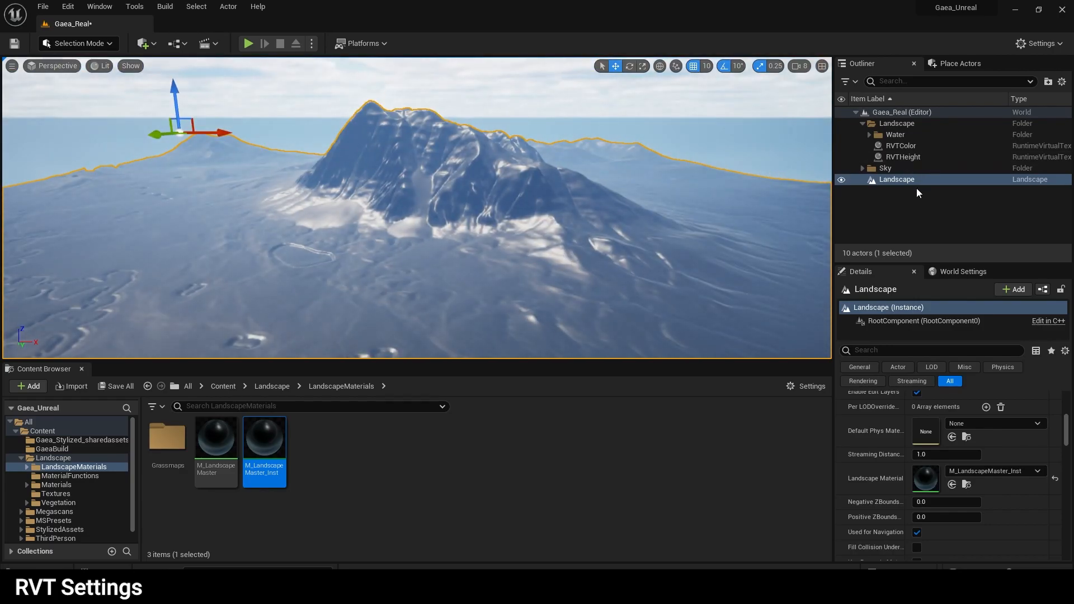
pyautogui.click(898, 157)
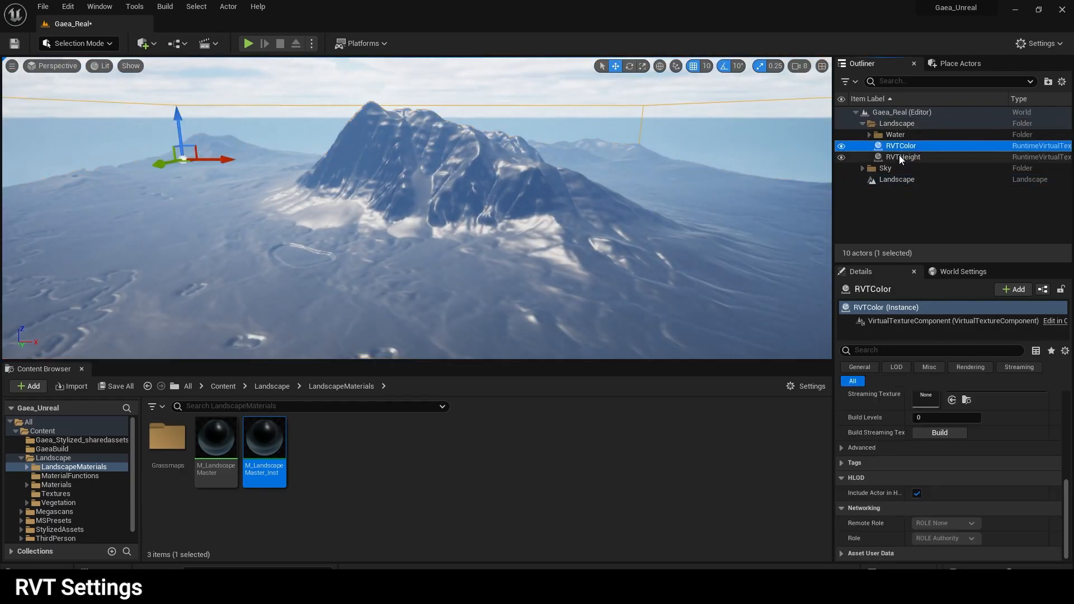
pyautogui.click(899, 147)
# - Filter the Landscape actor's properties by "virt" and add two elements to its Draw in Virtual Textures array
pyautogui.click(899, 179)
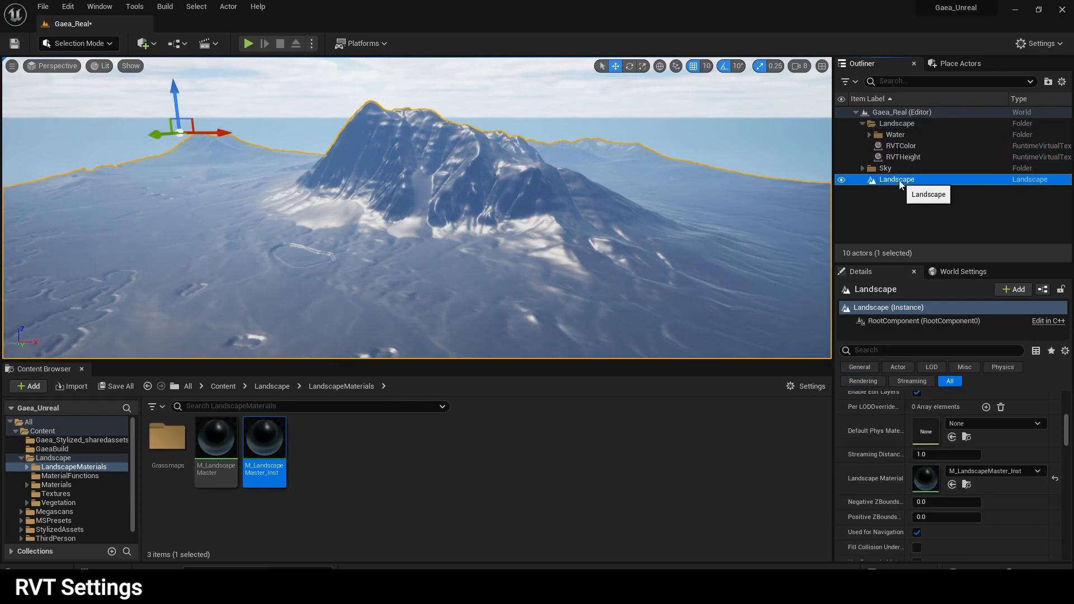
pyautogui.scroll(2, 918, 414)
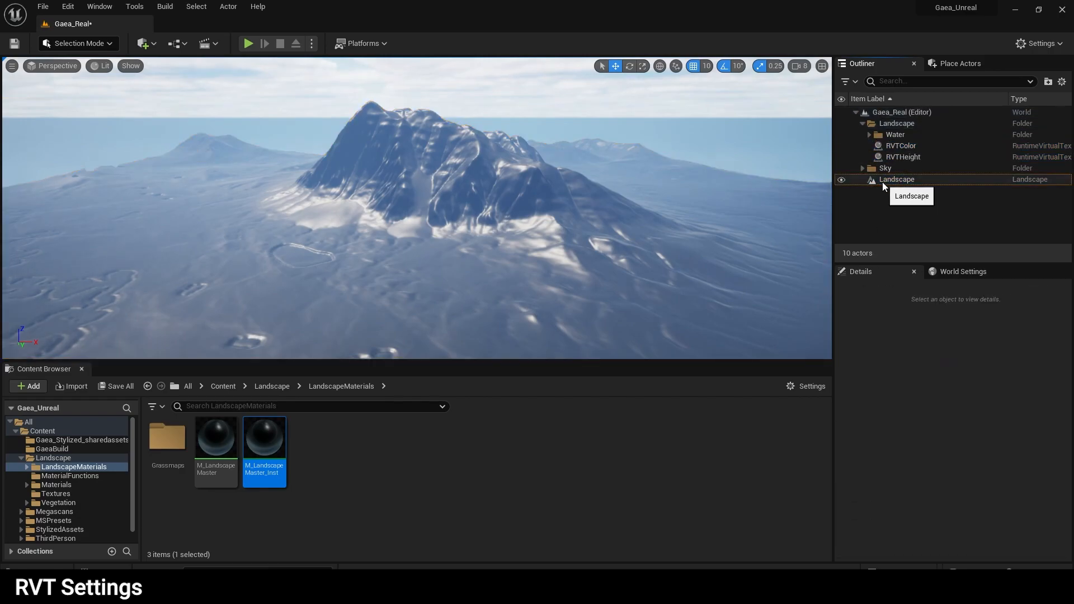
pyautogui.click(902, 349)
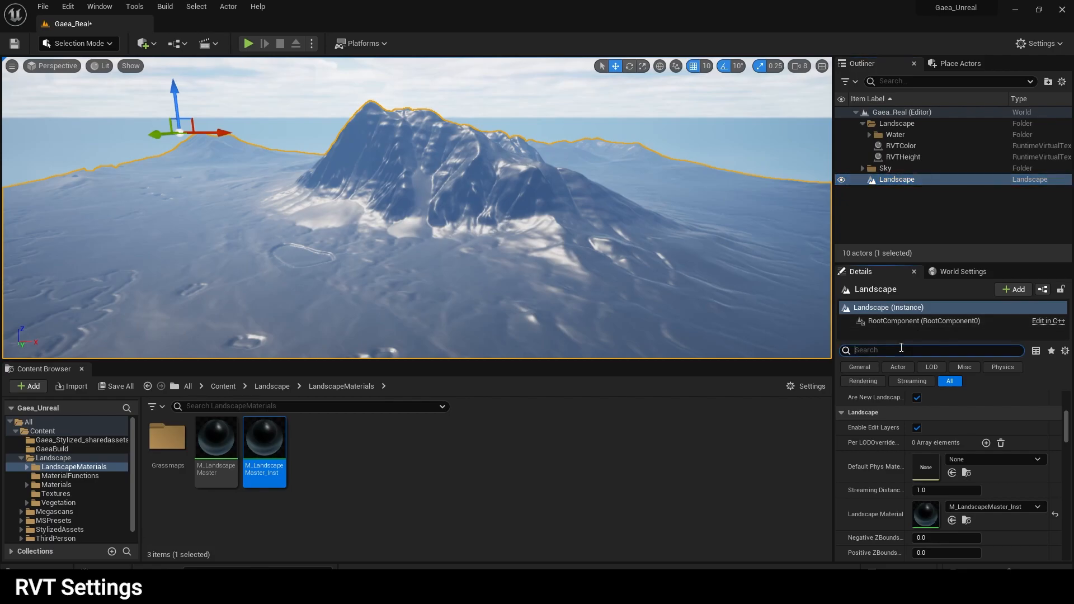
pyautogui.write('vir')
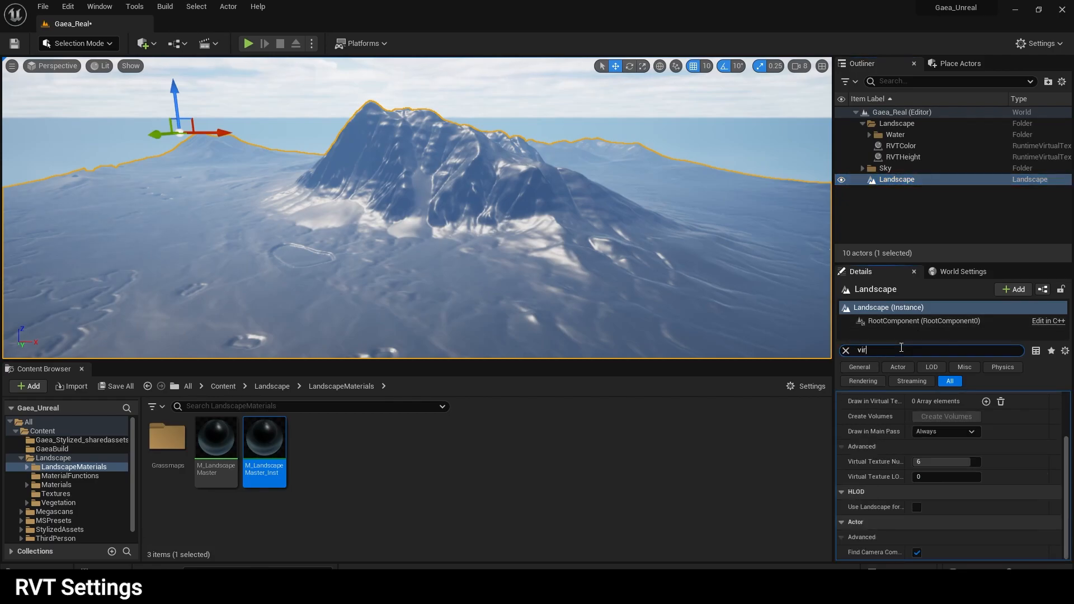
pyautogui.write('t')
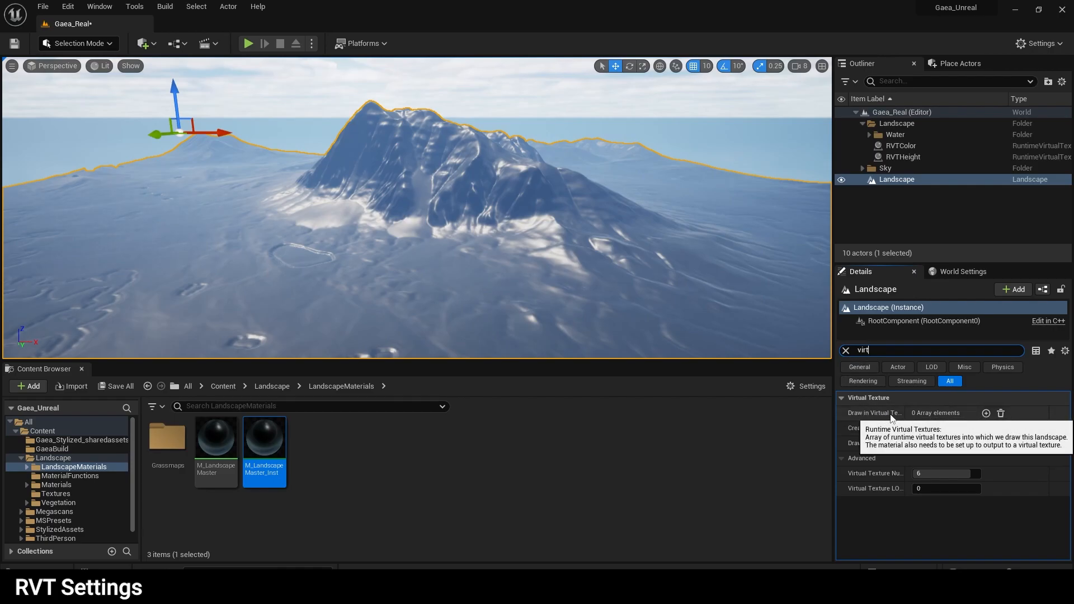
pyautogui.click(986, 412)
pyautogui.click(986, 413)
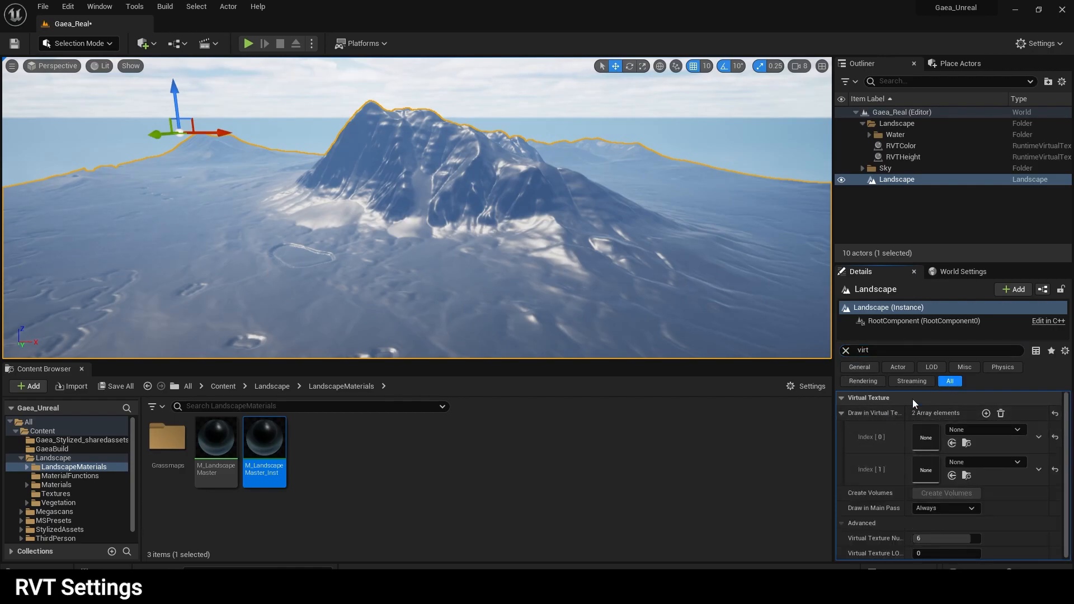
# - Set the landscape's virtual texture entries to RVT_Color for index 0 and RVT_Height for index 1
pyautogui.click(985, 430)
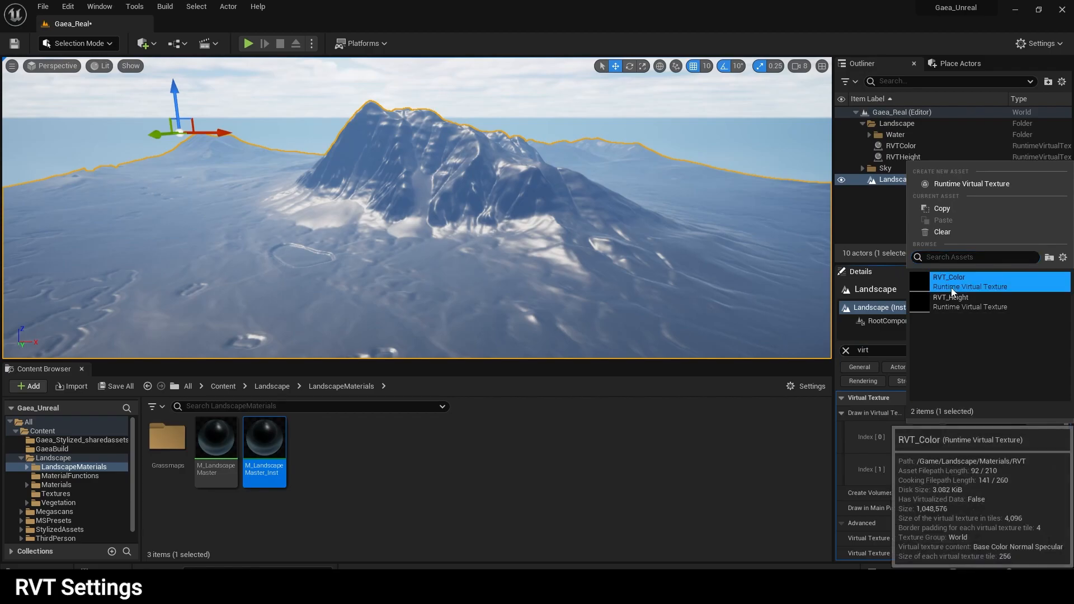
pyautogui.click(949, 276)
pyautogui.click(987, 463)
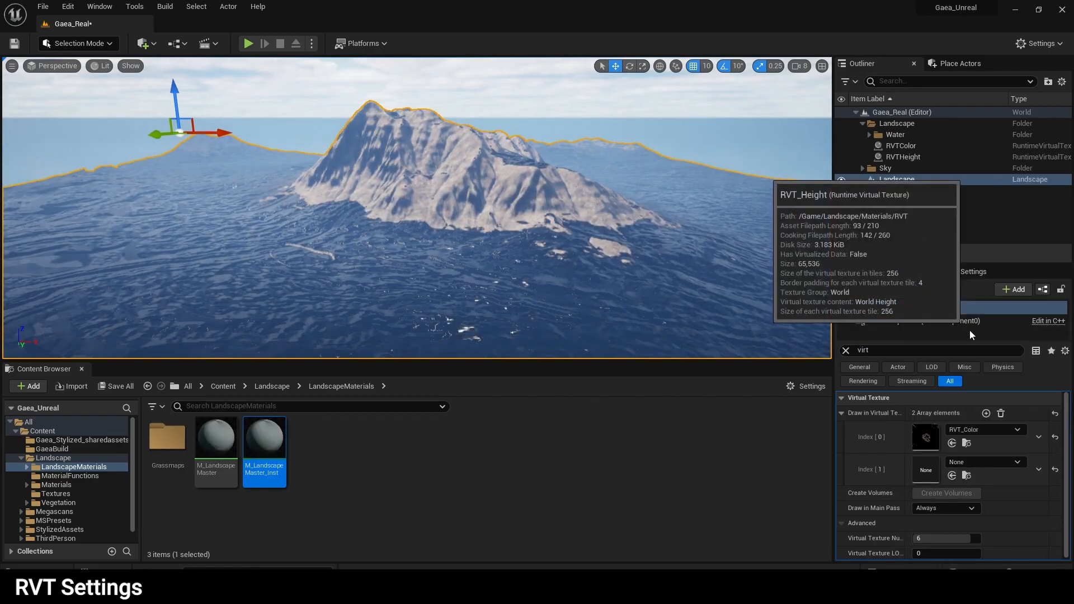
pyautogui.click(969, 330)
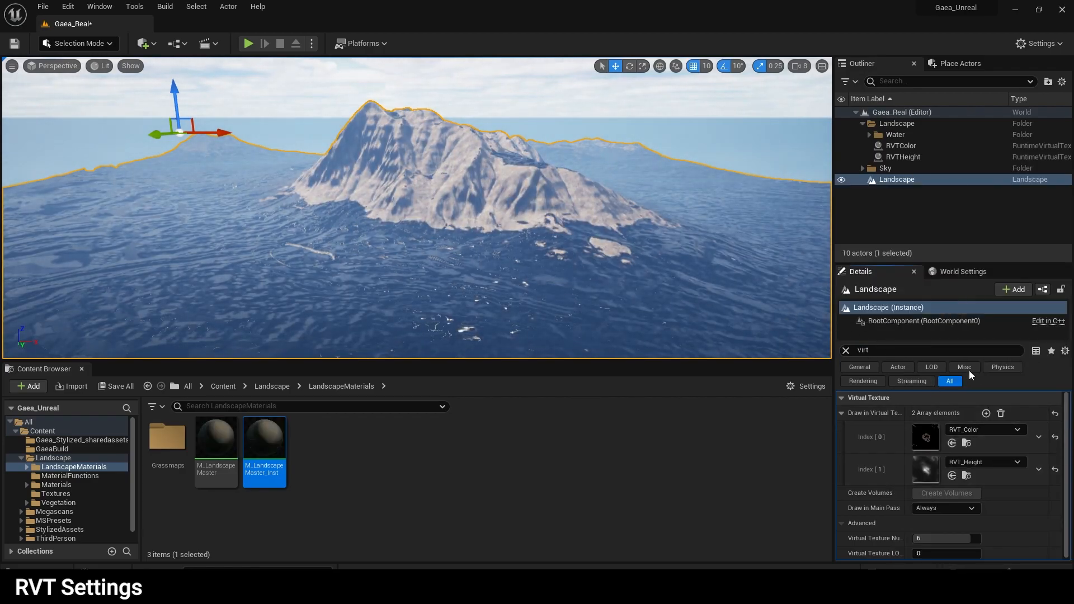
# - Clear the property filter on the RVTColor volume and set its Bounds Align Actor to Landscape
pyautogui.click(920, 147)
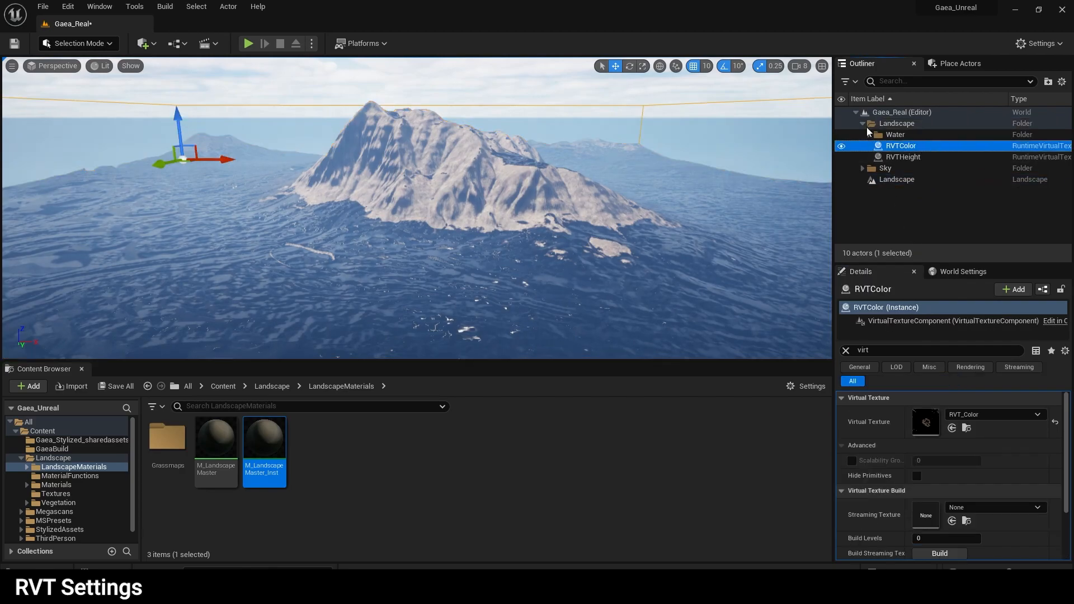
pyautogui.scroll(-1, 928, 458)
pyautogui.scroll(-3, 928, 457)
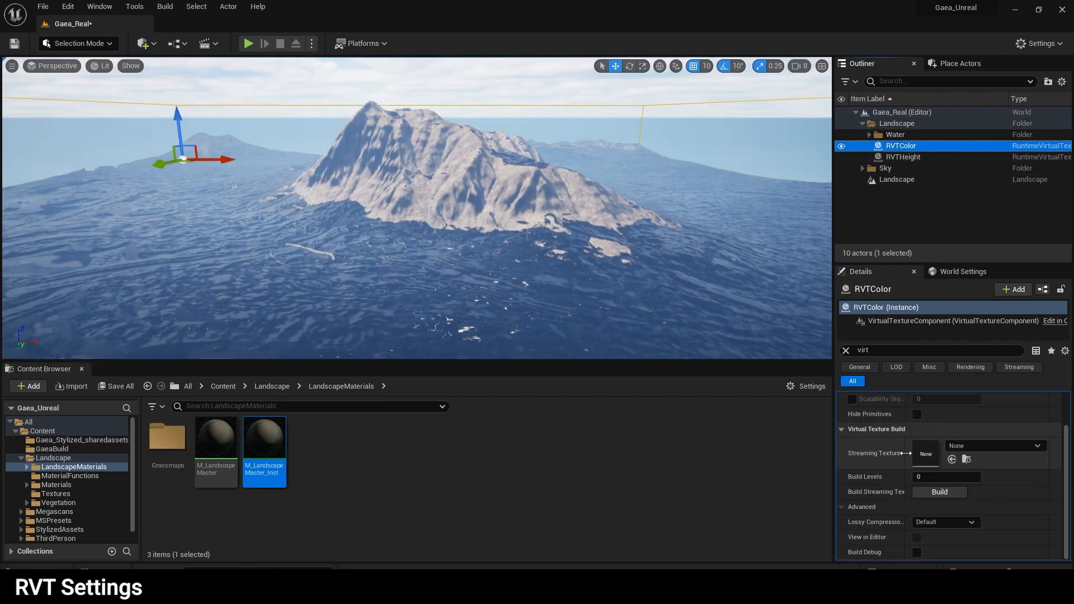
pyautogui.scroll(4, 909, 460)
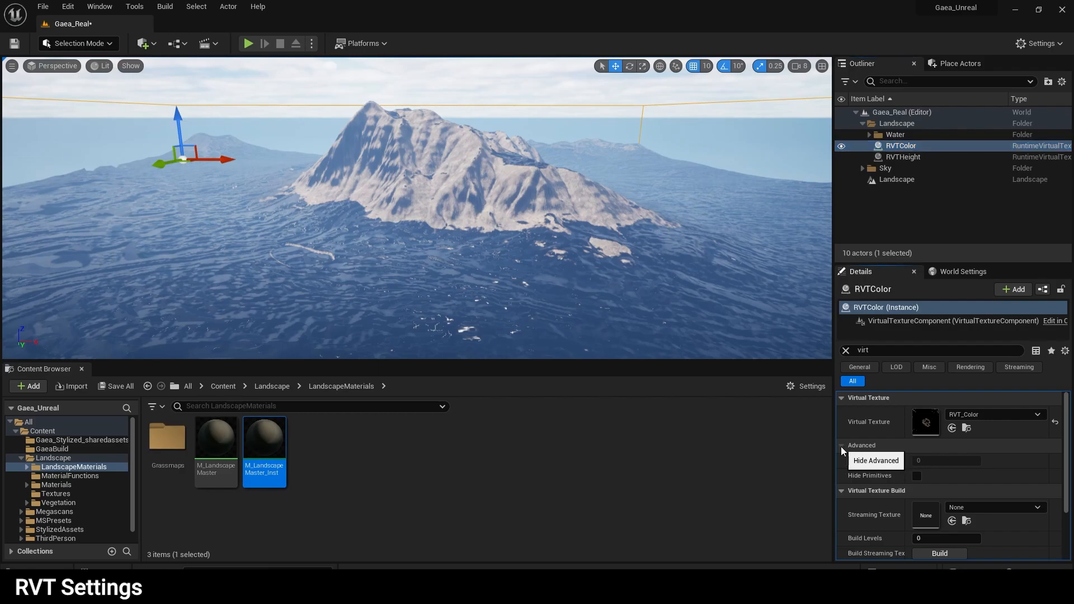
pyautogui.scroll(-3, 884, 432)
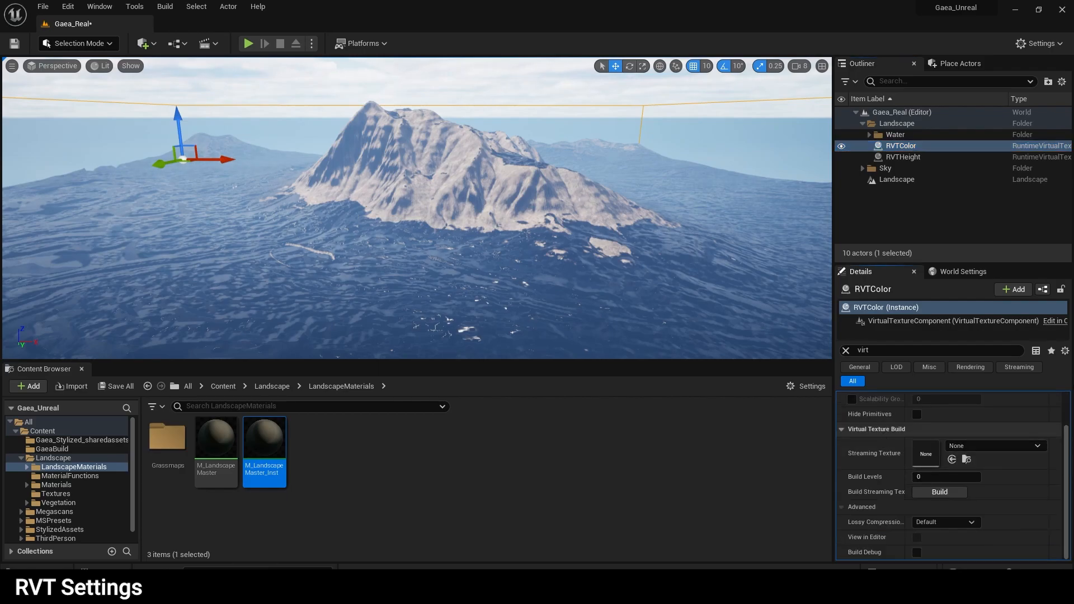
pyautogui.click(846, 351)
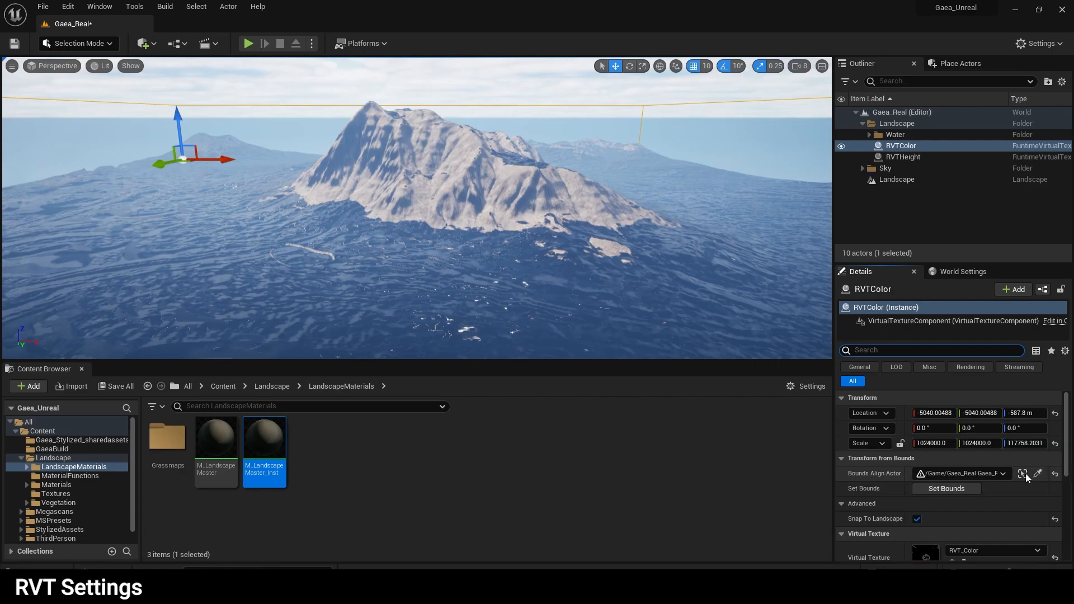
pyautogui.click(1002, 474)
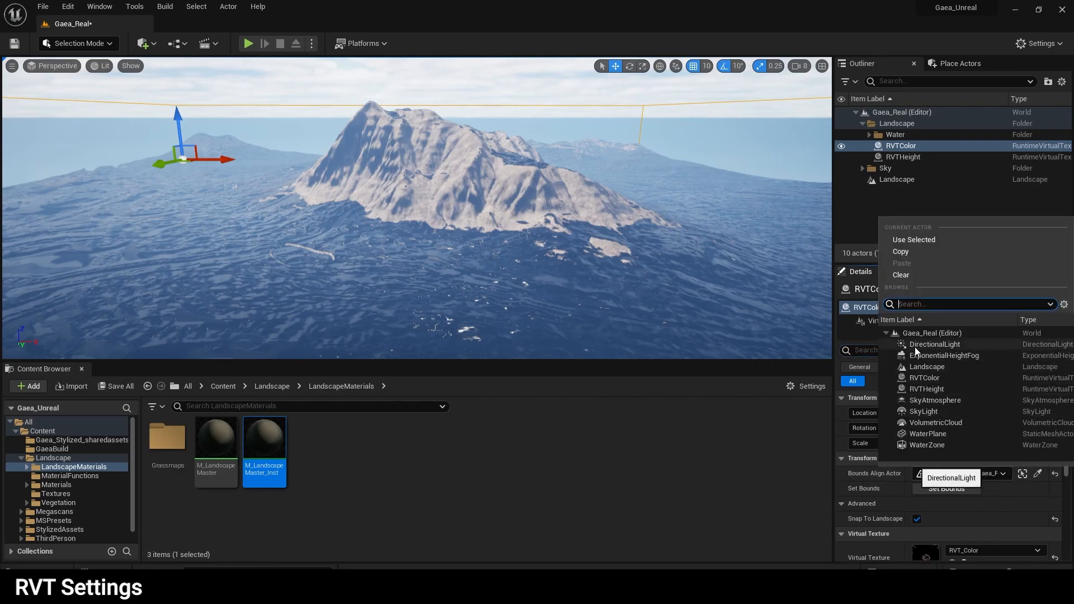
pyautogui.click(926, 367)
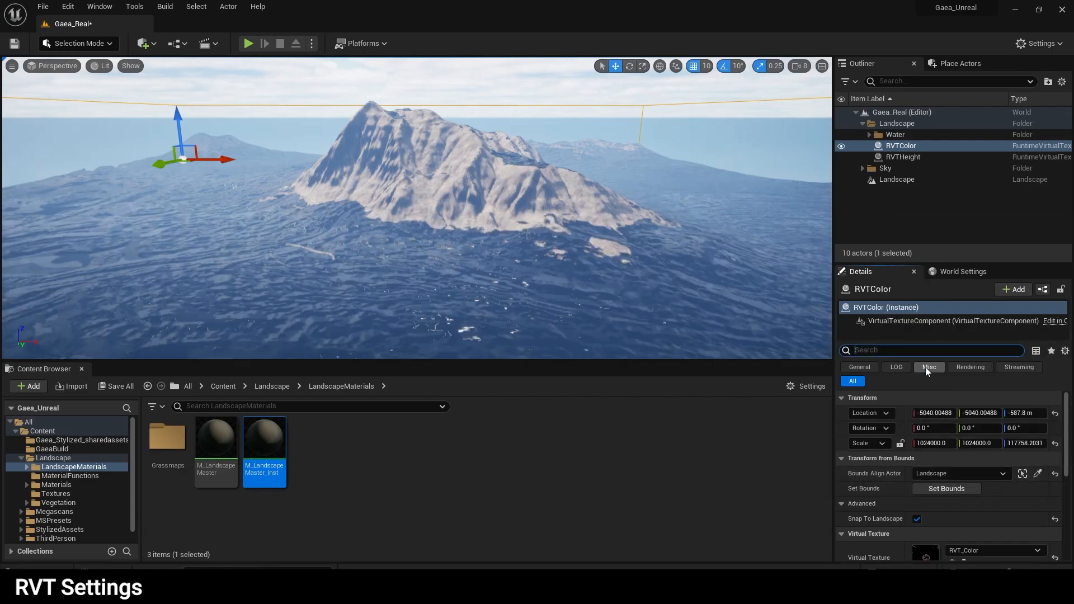
# - Set the RVTHeight volume's Bounds Align Actor to Landscape and apply Set Bounds
pyautogui.click(903, 157)
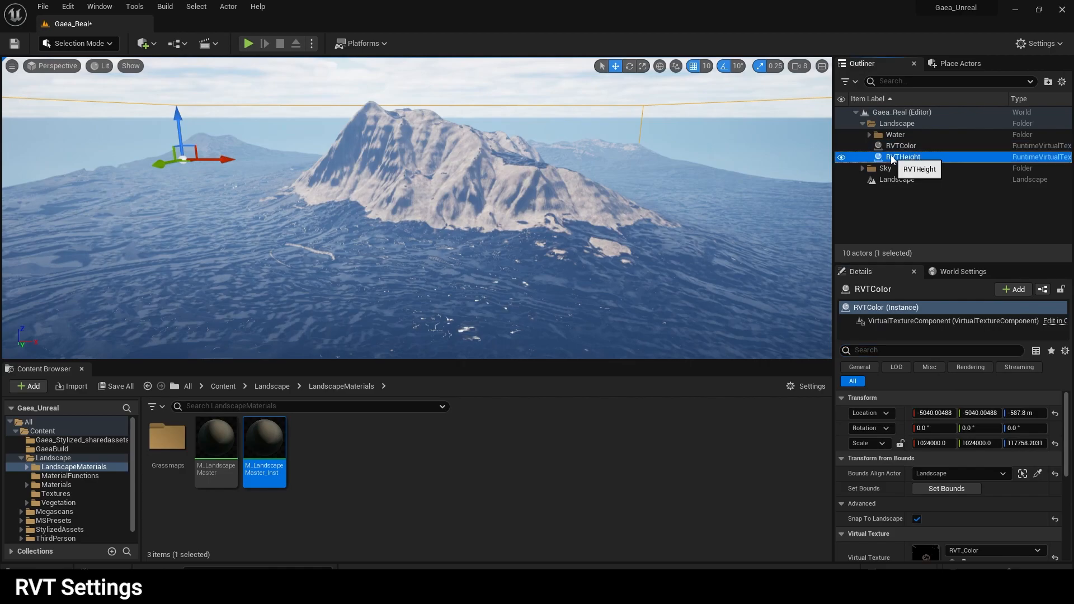
pyautogui.click(1010, 475)
pyautogui.click(925, 367)
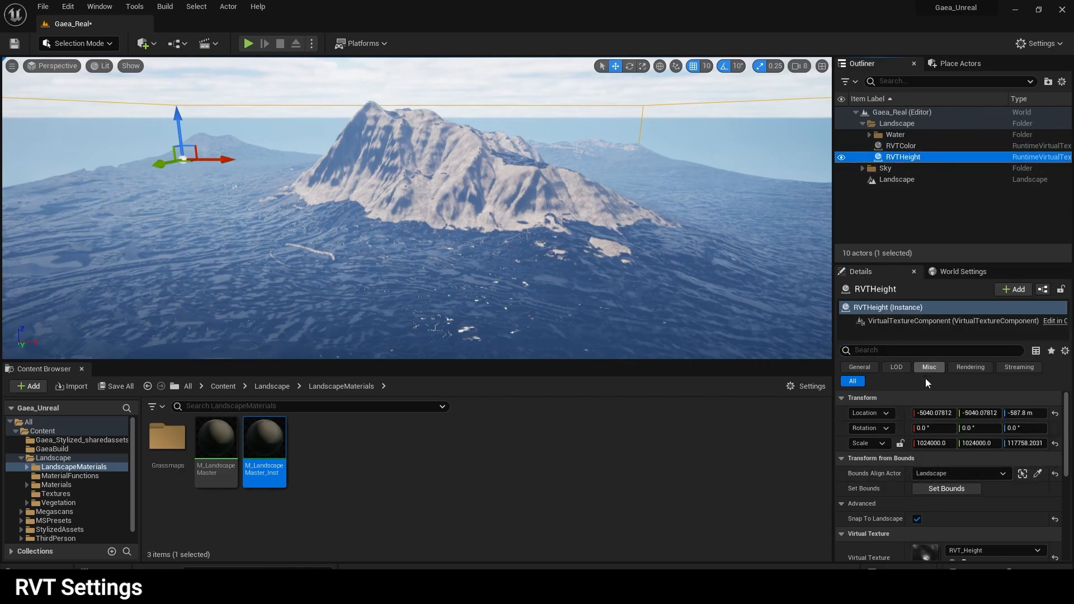
pyautogui.click(948, 488)
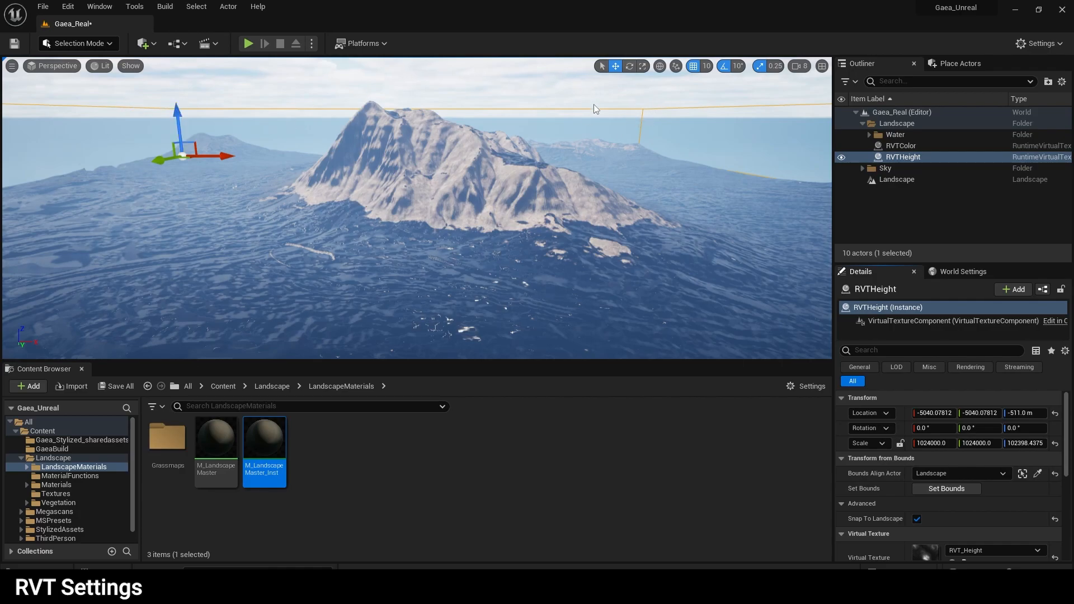
# - Apply Set Bounds to the RVTColor volume so it fits the landscape
pyautogui.click(923, 146)
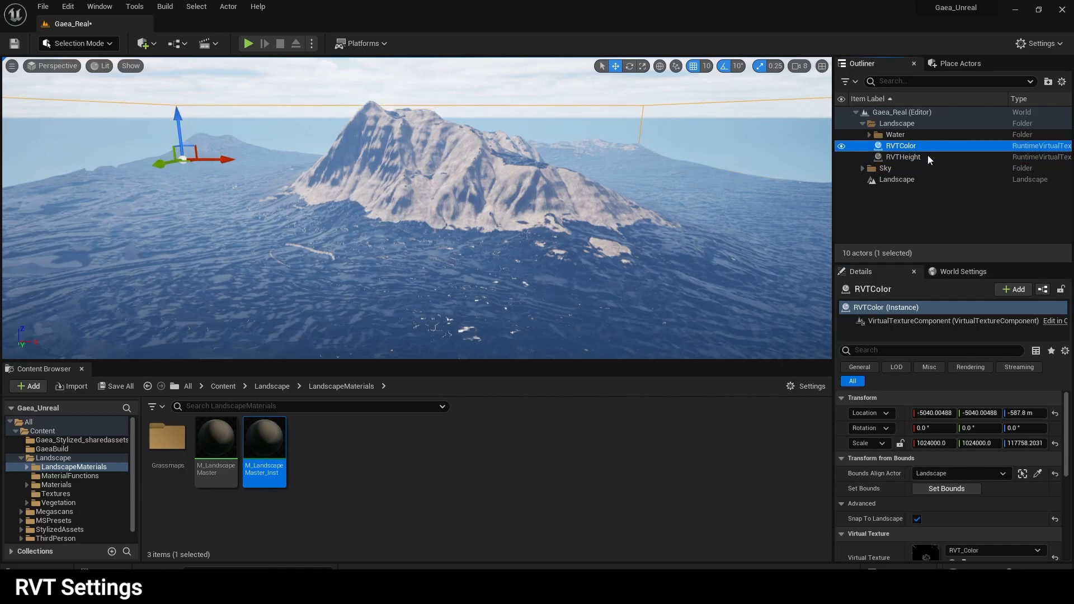
pyautogui.click(954, 492)
pyautogui.moveTo(616, 240); pyautogui.dragTo(680, 230, button='right')
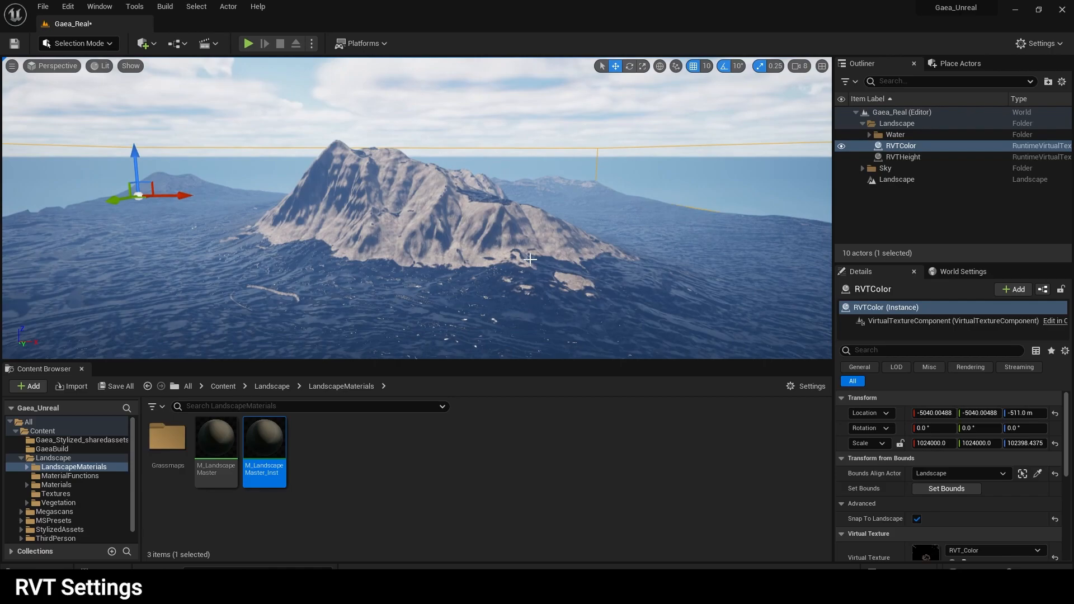
# - Switch to Landscape mode's Paint tools and look through the target layers of the landscape material
pyautogui.click(109, 44)
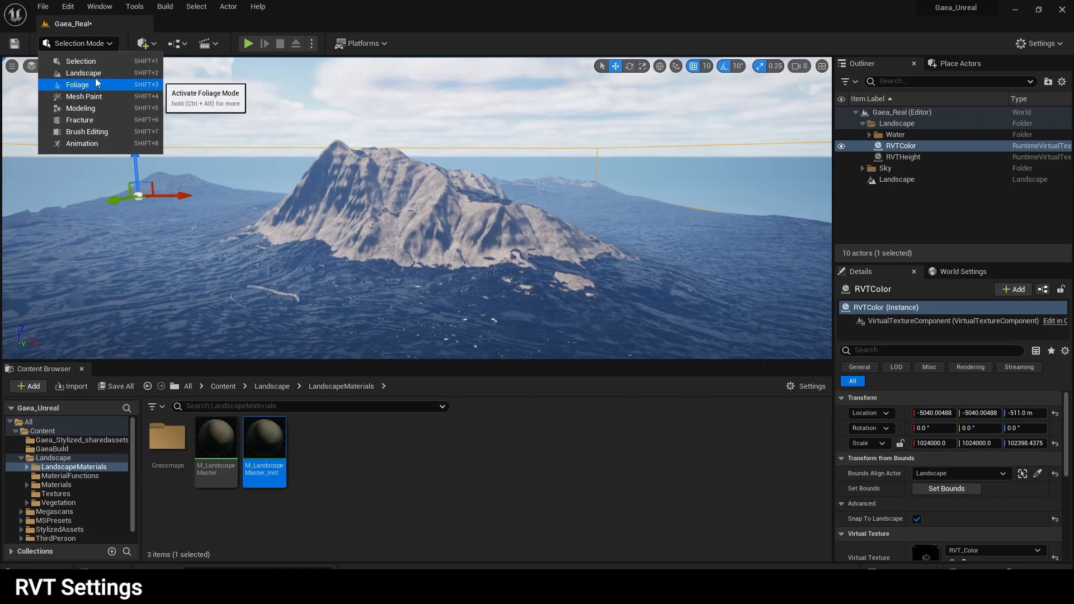
pyautogui.click(98, 79)
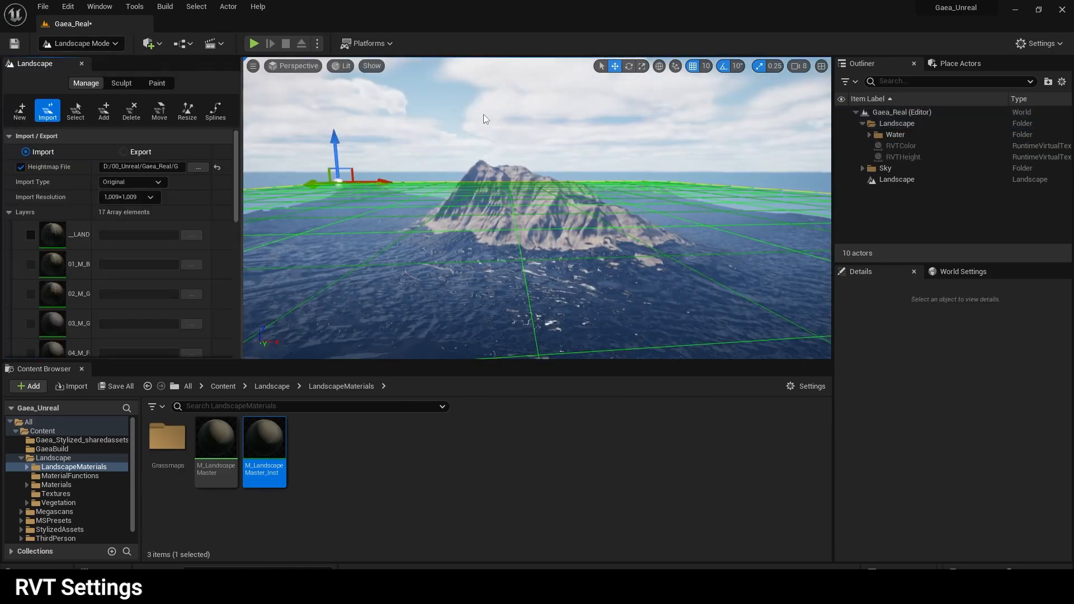
pyautogui.moveTo(483, 114); pyautogui.dragTo(484, 158, button='right')
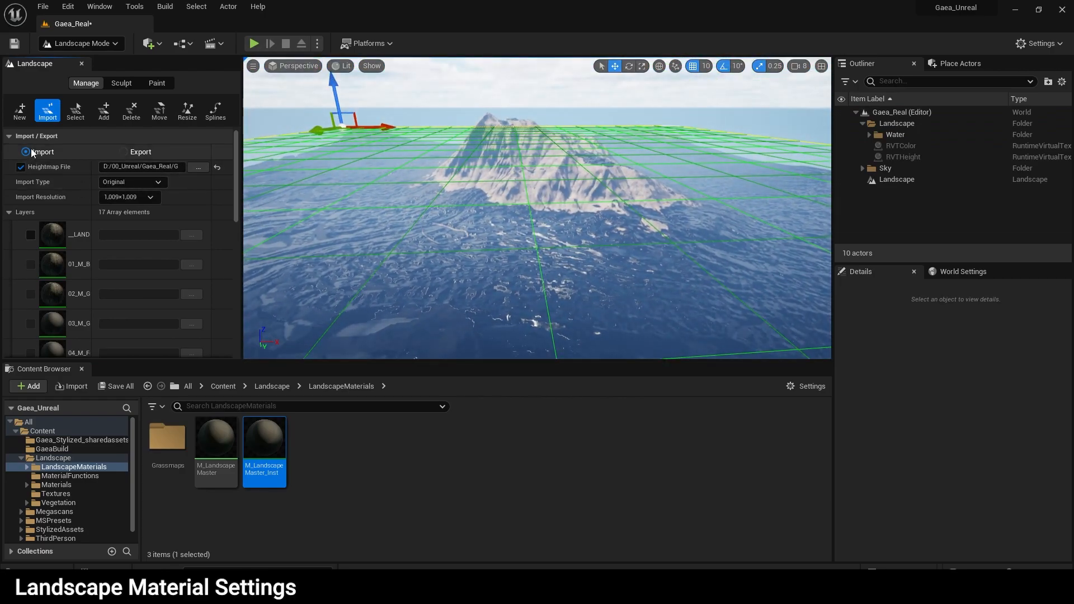
pyautogui.click(149, 85)
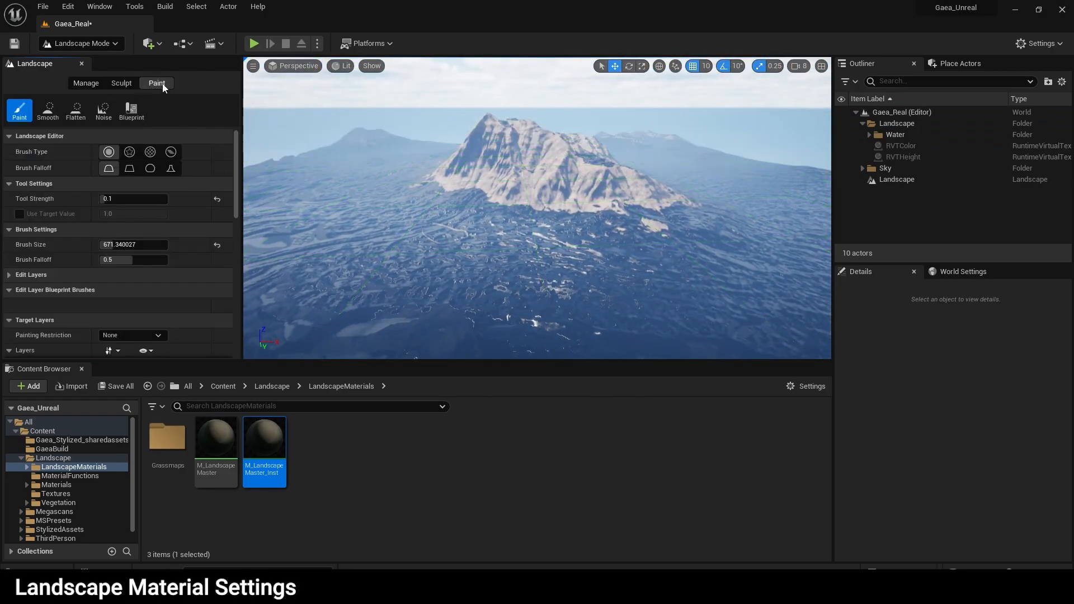
pyautogui.scroll(-10, 159, 213)
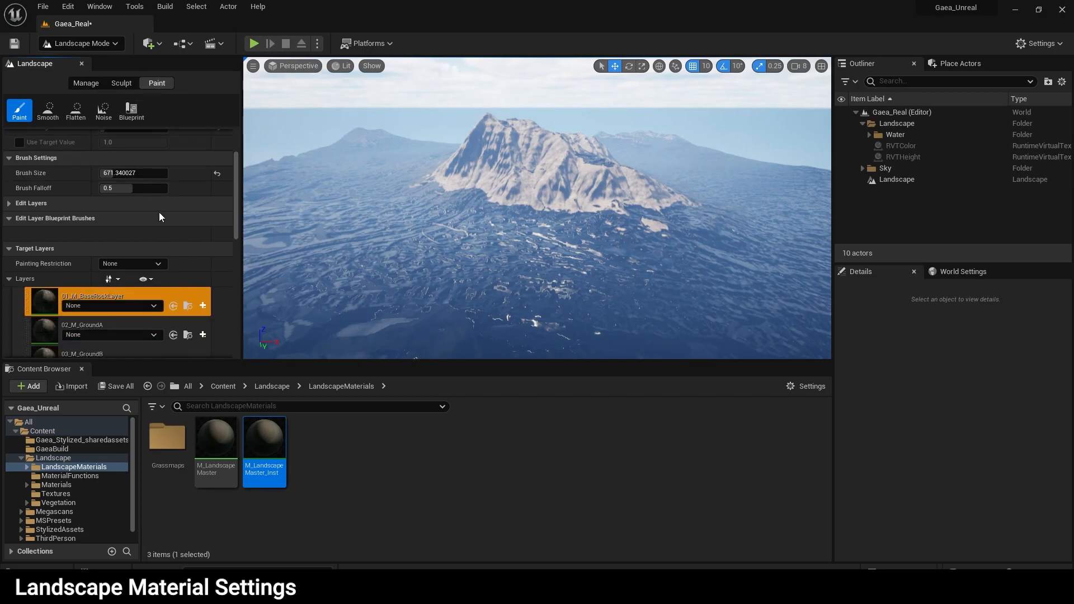
pyautogui.scroll(-4, 120, 324)
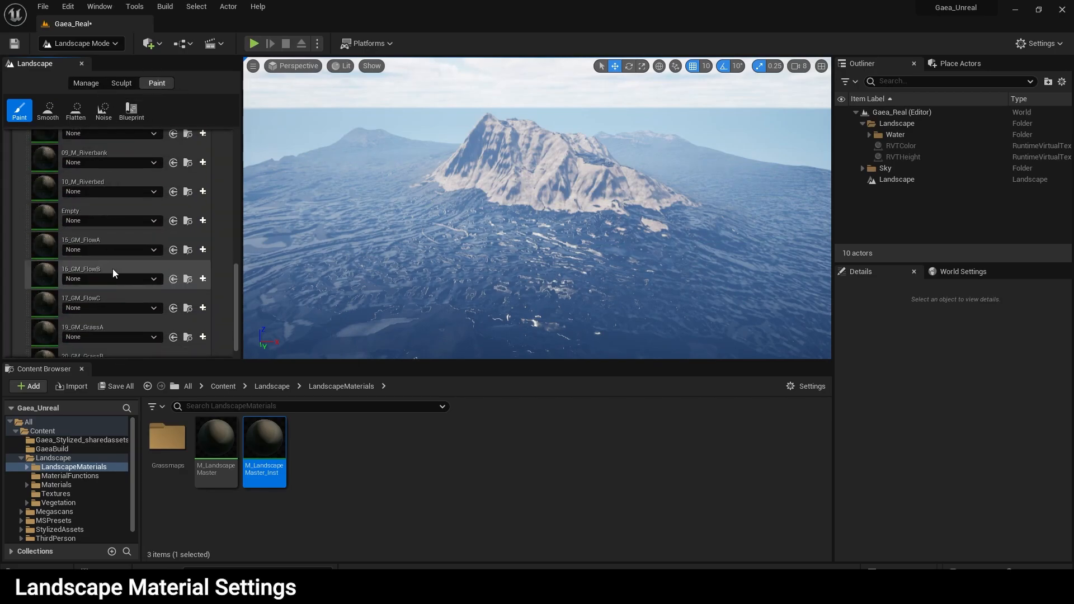
pyautogui.scroll(12, 122, 310)
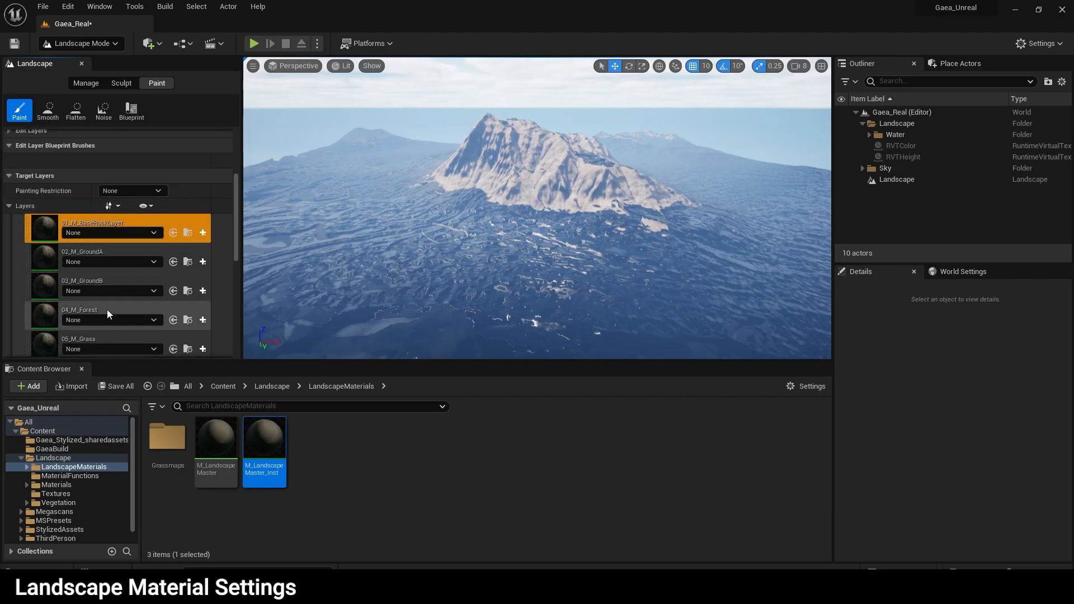
pyautogui.scroll(-1, 95, 285)
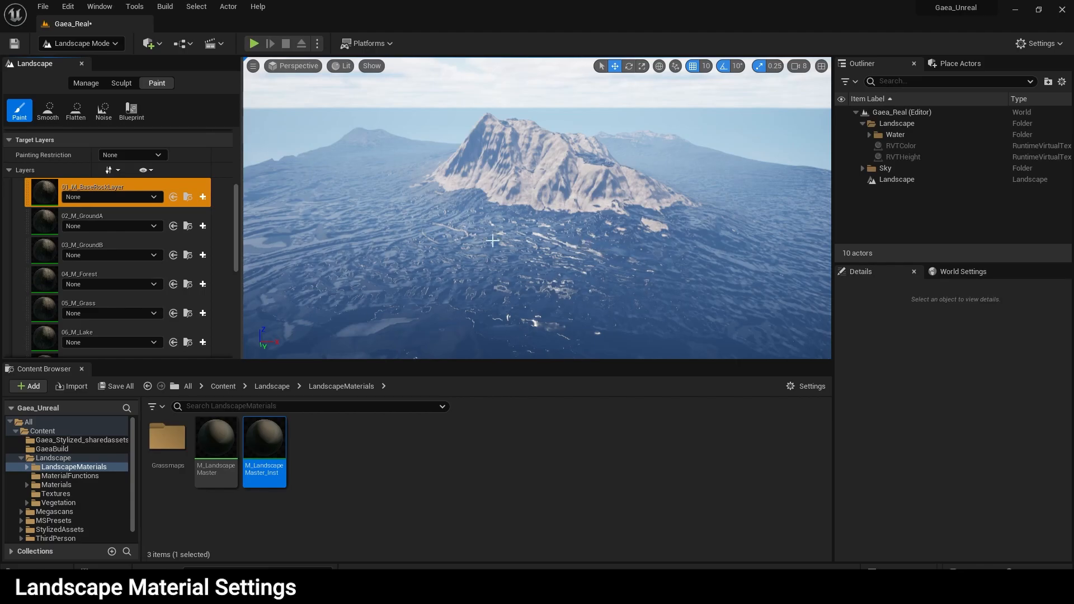
# - Assign the matching existing LayerInfo assets to the 01_M_BaseRockLayer, 02_M_GroundA and 03_M_GroundB target layers
pyautogui.click(134, 196)
pyautogui.click(129, 294)
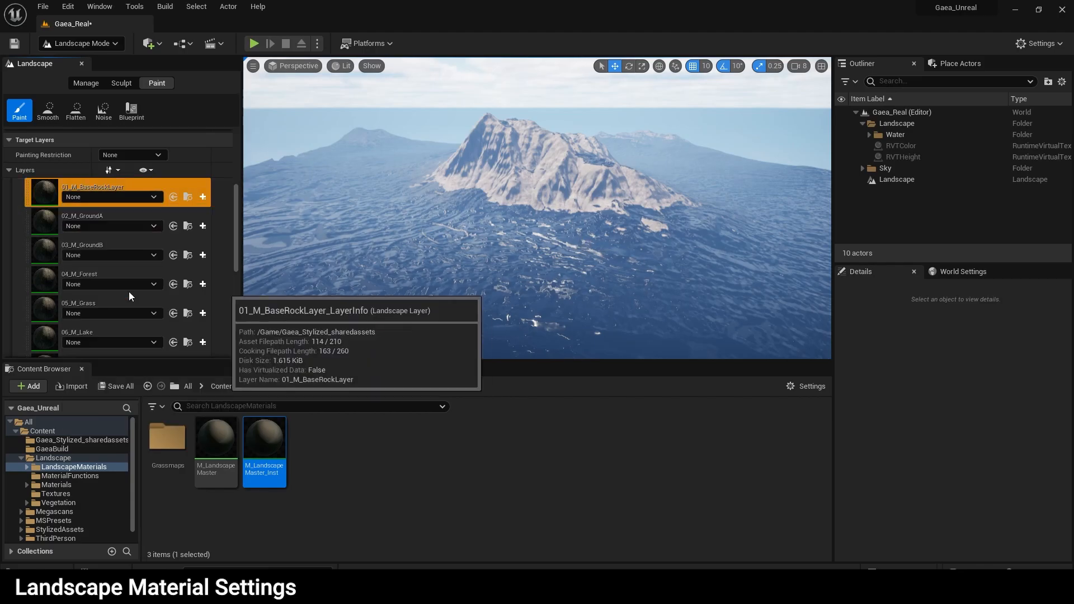
pyautogui.click(129, 230)
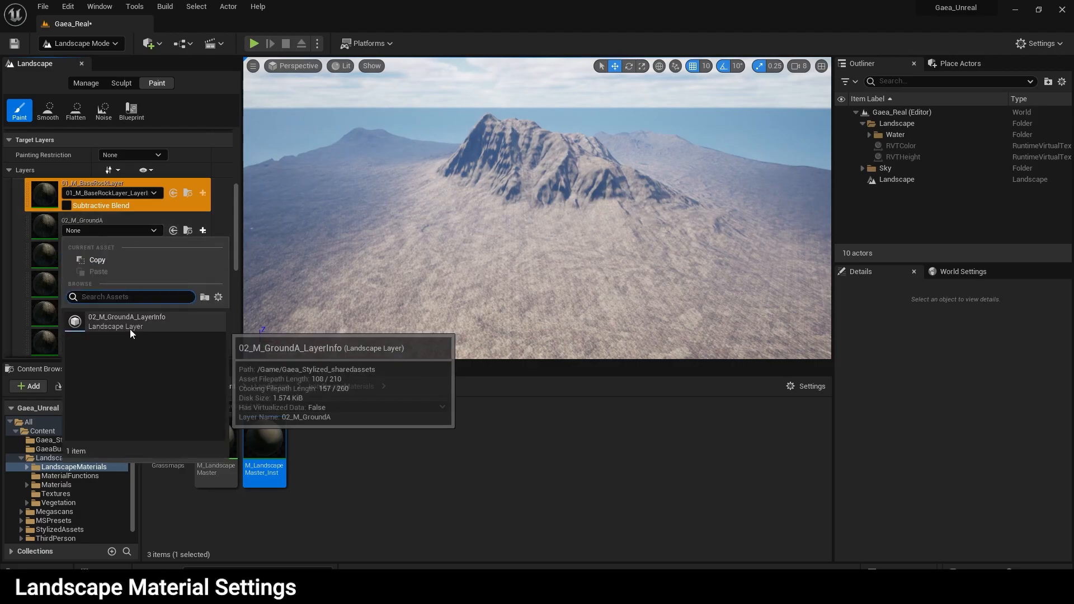
pyautogui.click(129, 329)
pyautogui.scroll(-1, 108, 221)
pyautogui.click(112, 231)
pyautogui.click(126, 321)
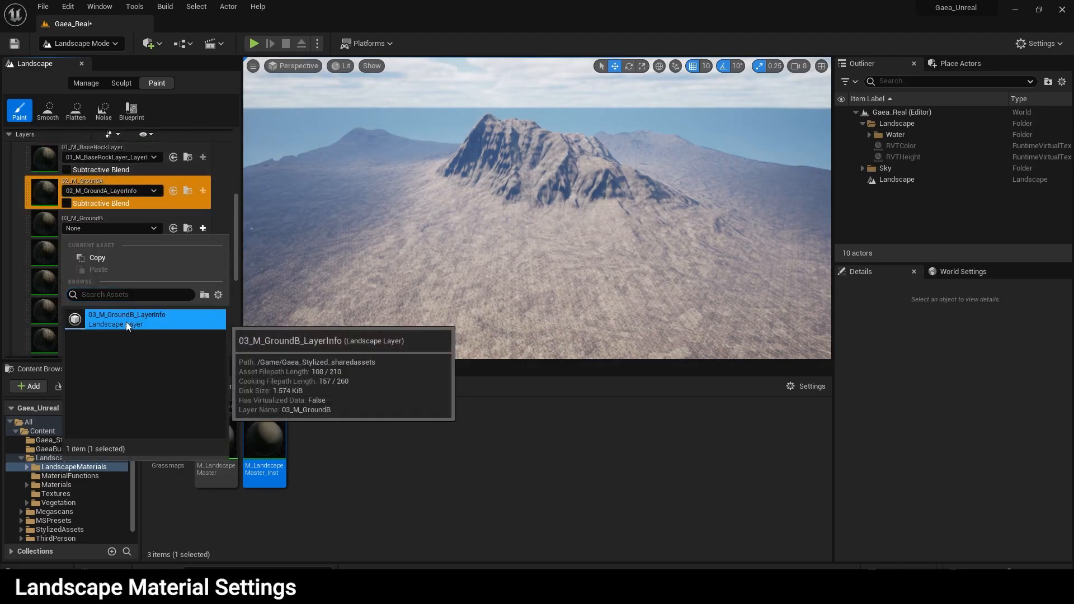
pyautogui.click(126, 321)
# - Assign the matching LayerInfo assets to the 04_M_Forest, 05_M_Grass and 06_M_Lake target layers
pyautogui.click(99, 263)
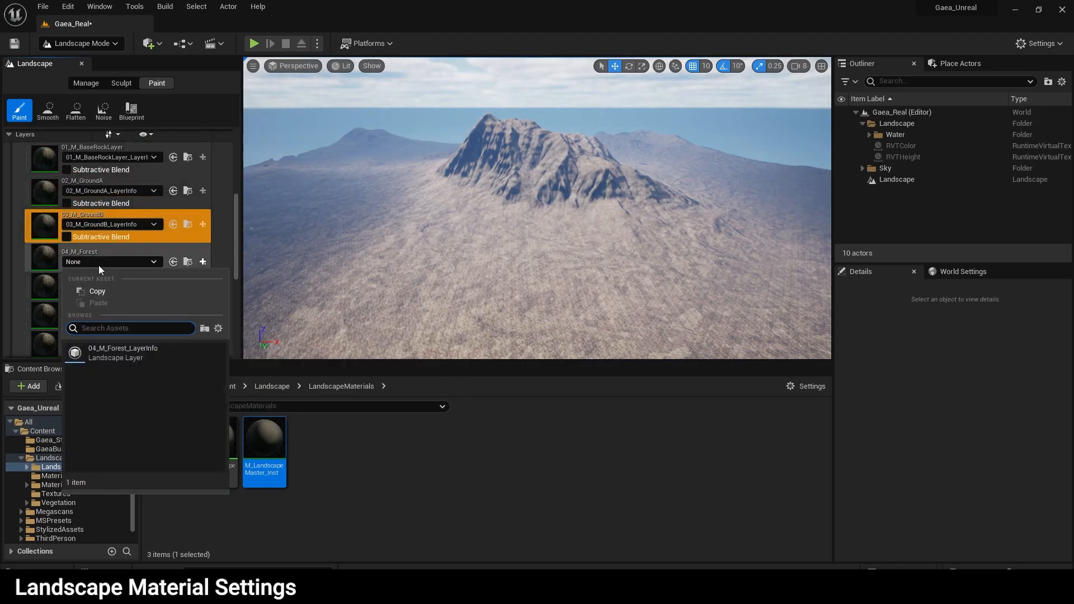
pyautogui.click(112, 350)
pyautogui.scroll(-1, 104, 254)
pyautogui.click(129, 262)
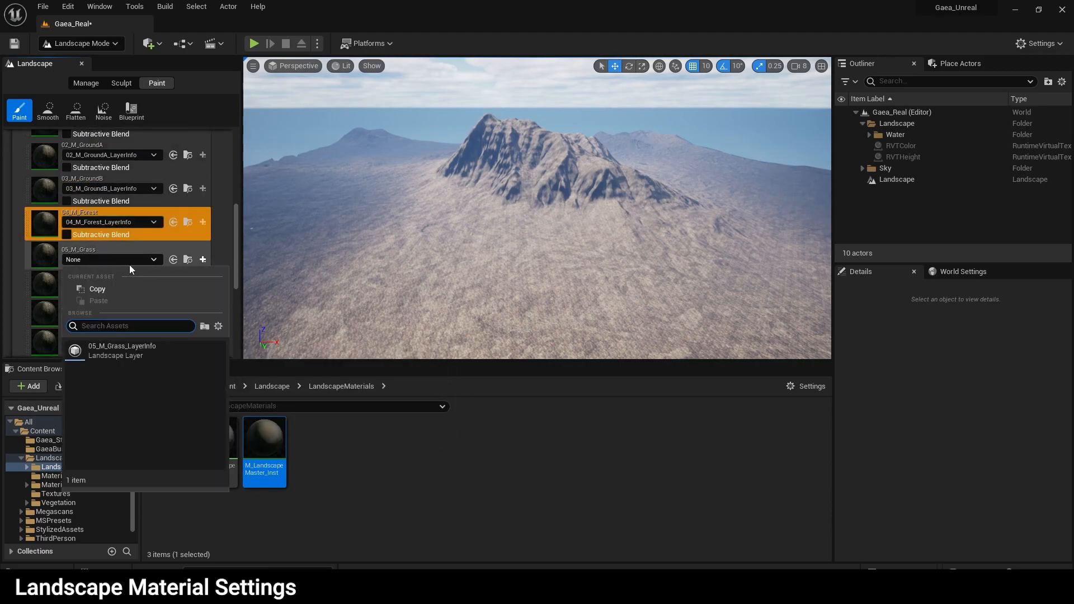
pyautogui.click(133, 346)
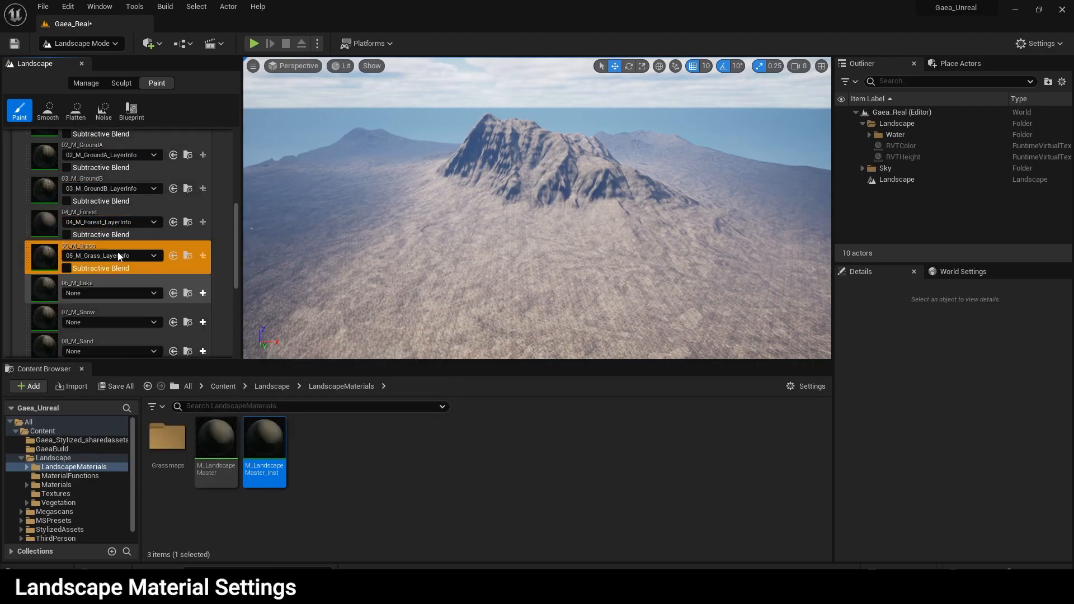
pyautogui.click(122, 274)
pyautogui.click(119, 372)
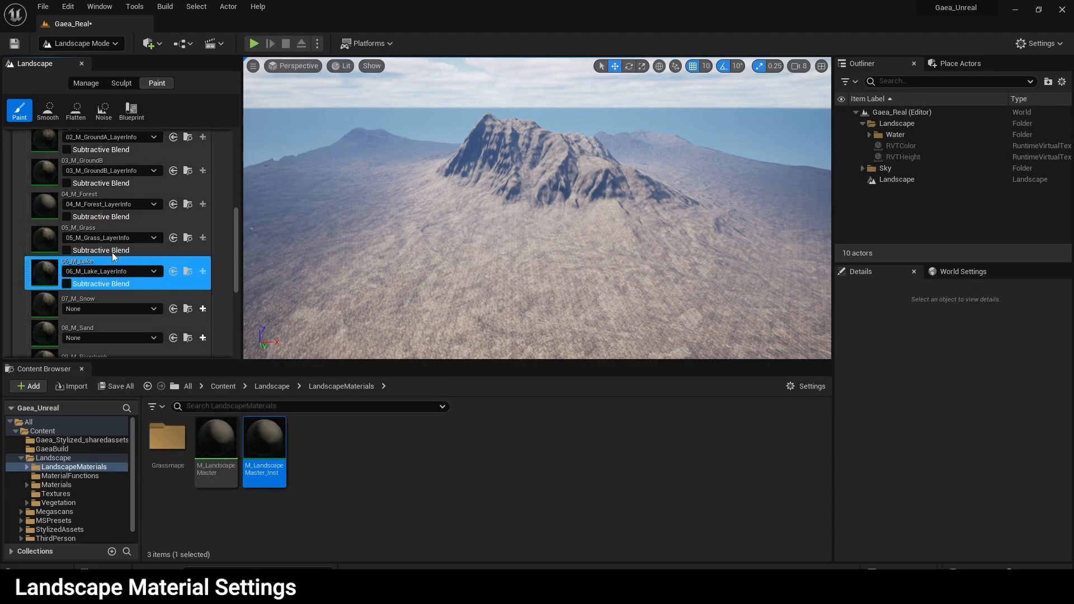
# - Assign 07_M_Snow_LayerInfo and 08_M_Sand_LayerInfo to the snow and sand target layers
pyautogui.scroll(-1, 114, 263)
pyautogui.click(117, 274)
pyautogui.click(120, 367)
pyautogui.scroll(-1, 110, 291)
pyautogui.click(111, 271)
pyautogui.click(124, 340)
# - Assign the matching LayerInfo assets to the 09_M_Riverbank, 10_M_Riverbed and 15_GM_FlowA target layers, leaving the Empty layer unassigned
pyautogui.scroll(-1, 115, 291)
pyautogui.click(105, 287)
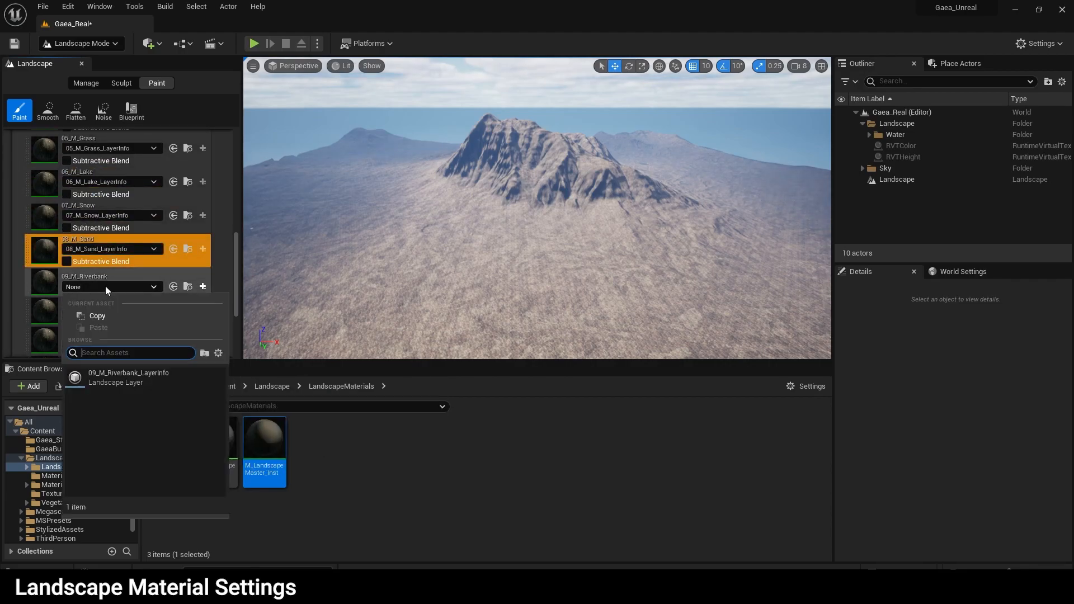
pyautogui.click(125, 377)
pyautogui.scroll(-1, 107, 298)
pyautogui.click(113, 284)
pyautogui.click(124, 377)
pyautogui.scroll(-1, 119, 307)
pyautogui.click(121, 293)
pyautogui.click(143, 380)
pyautogui.scroll(-1, 125, 281)
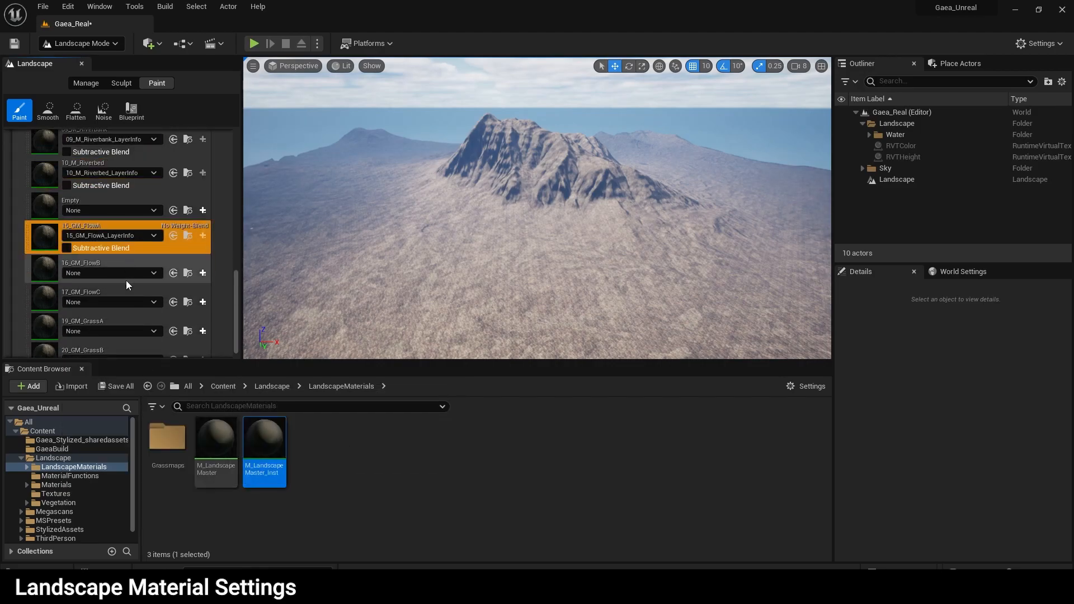
# - Assign the matching layer info assets to the 16_GM_FlowB and 17_GM_FlowC paint layers
pyautogui.click(120, 290)
pyautogui.click(131, 357)
pyautogui.scroll(-1, 106, 280)
pyautogui.click(110, 289)
pyautogui.click(123, 378)
# - Assign 19_GM_GrassA_LayerInfo to the 19_GM_GrassA layer and 20_GM_GrassB_LayerInfo to the 20_GM_GrassB layer
pyautogui.click(102, 321)
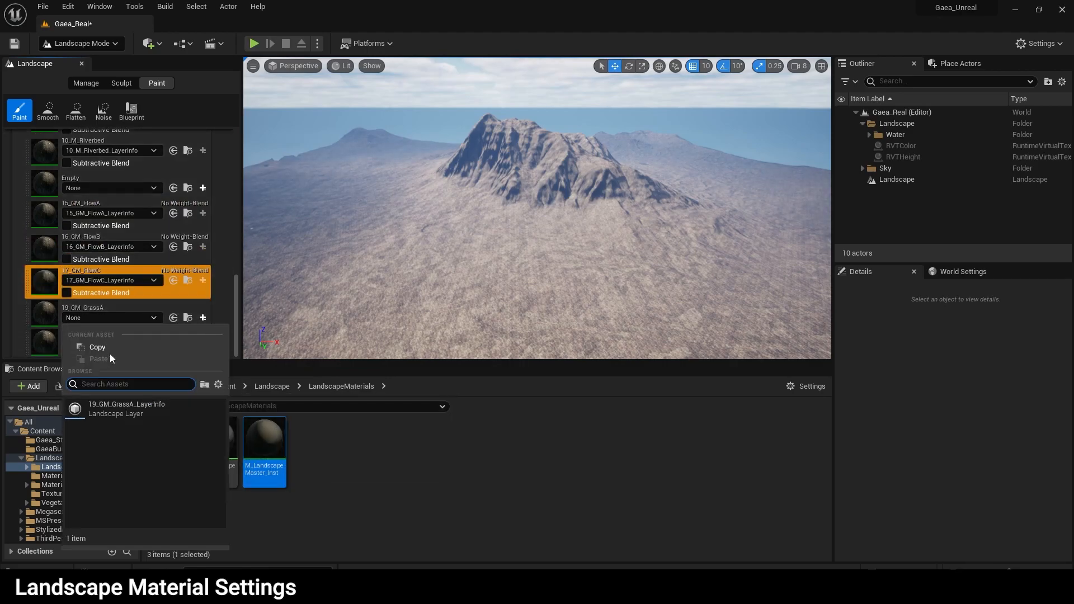
pyautogui.click(124, 409)
pyautogui.scroll(-1, 113, 341)
pyautogui.click(112, 347)
pyautogui.click(127, 438)
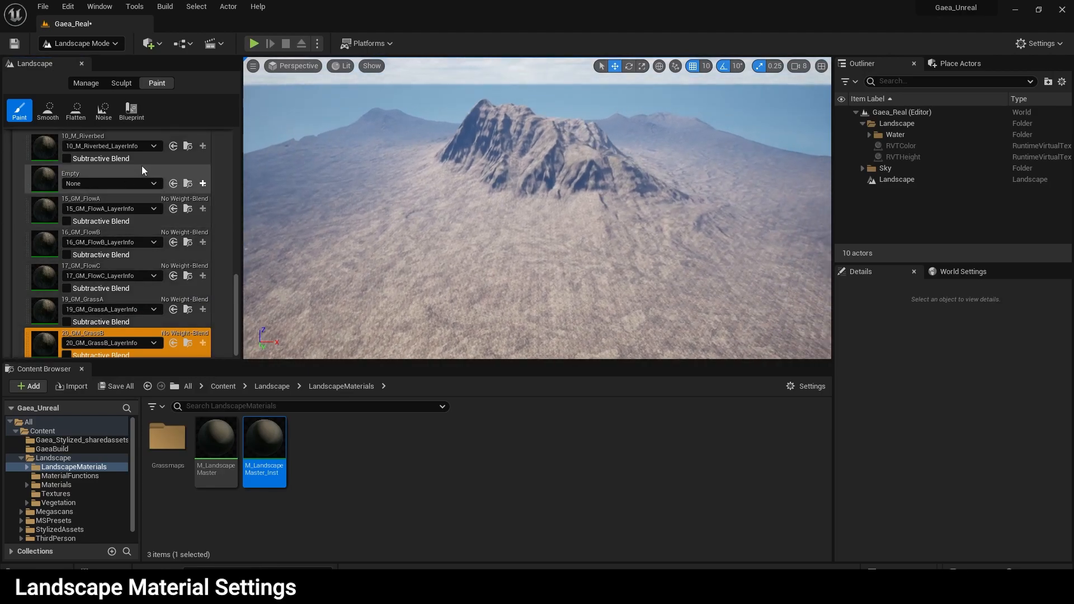
pyautogui.moveTo(415, 240)
pyautogui.mouseDown(button='right')
pyautogui.moveTo(470, 210)
pyautogui.moveTo(408, 222)
pyautogui.mouseUp(button='right')
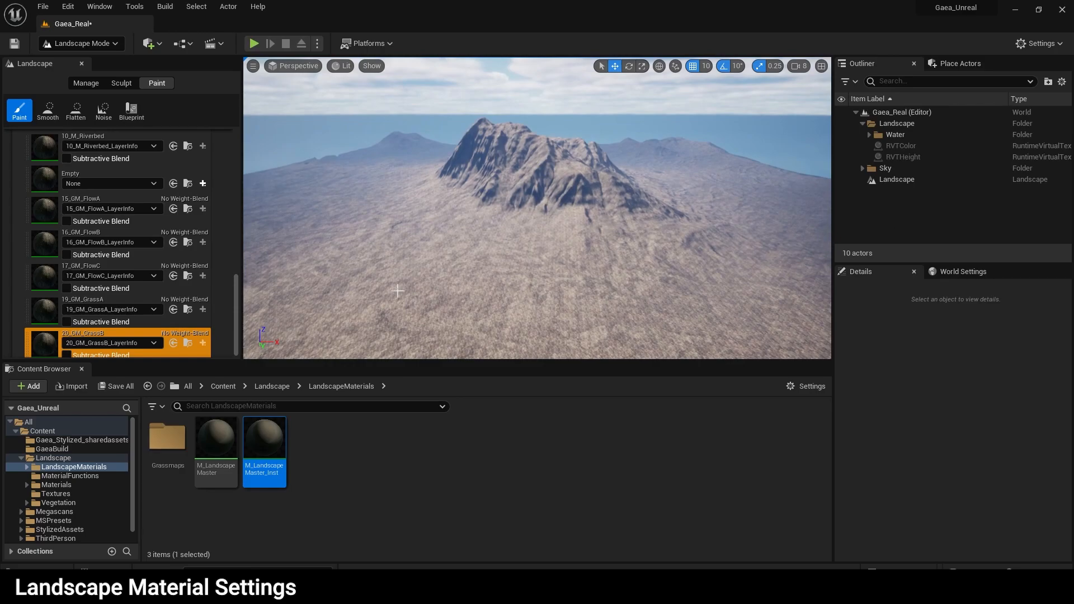
# - Fill the whole landscape with the 01_M_BaseRockLayer paint layer
pyautogui.scroll(15, 186, 270)
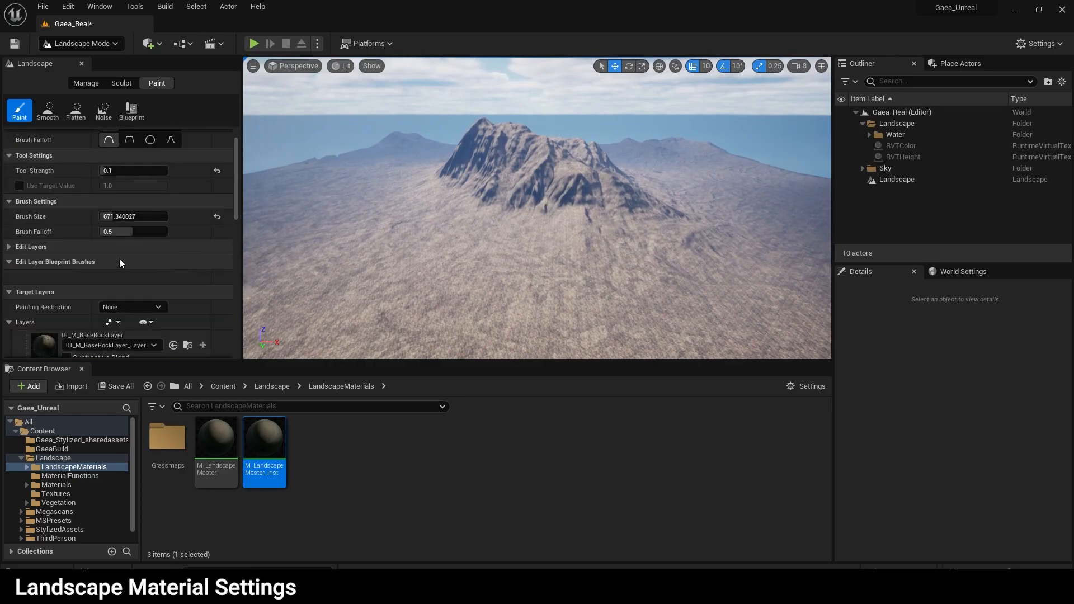
pyautogui.scroll(-4, 115, 256)
pyautogui.rightClick(146, 249)
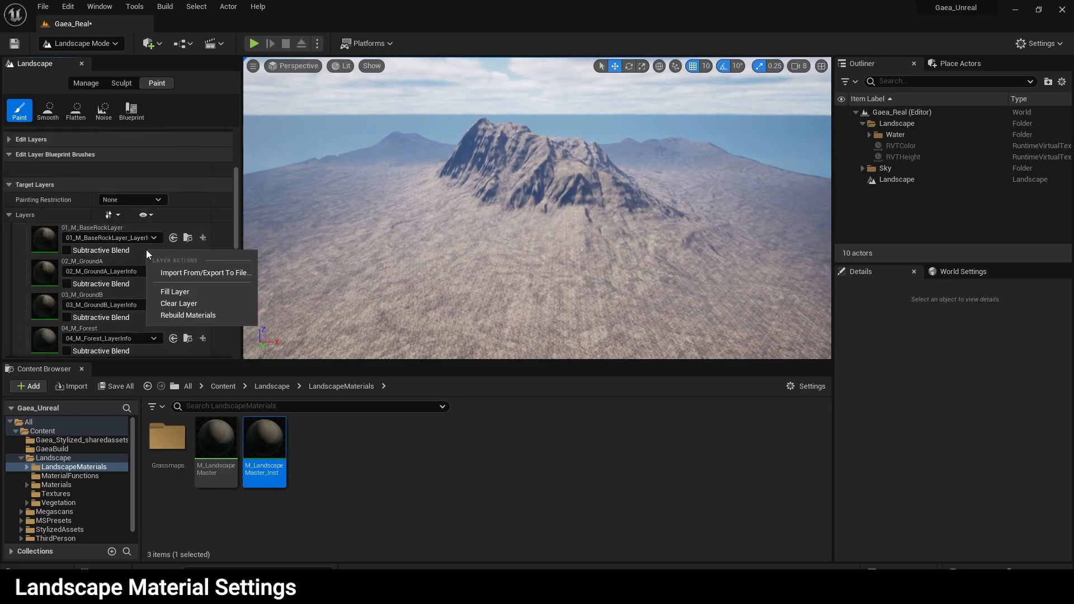
pyautogui.click(235, 292)
pyautogui.moveTo(752, 245); pyautogui.dragTo(746, 278, button='right')
pyautogui.moveTo(689, 193)
pyautogui.mouseDown(button='right')
pyautogui.moveTo(817, 218)
pyautogui.moveTo(673, 193)
pyautogui.mouseUp(button='right')
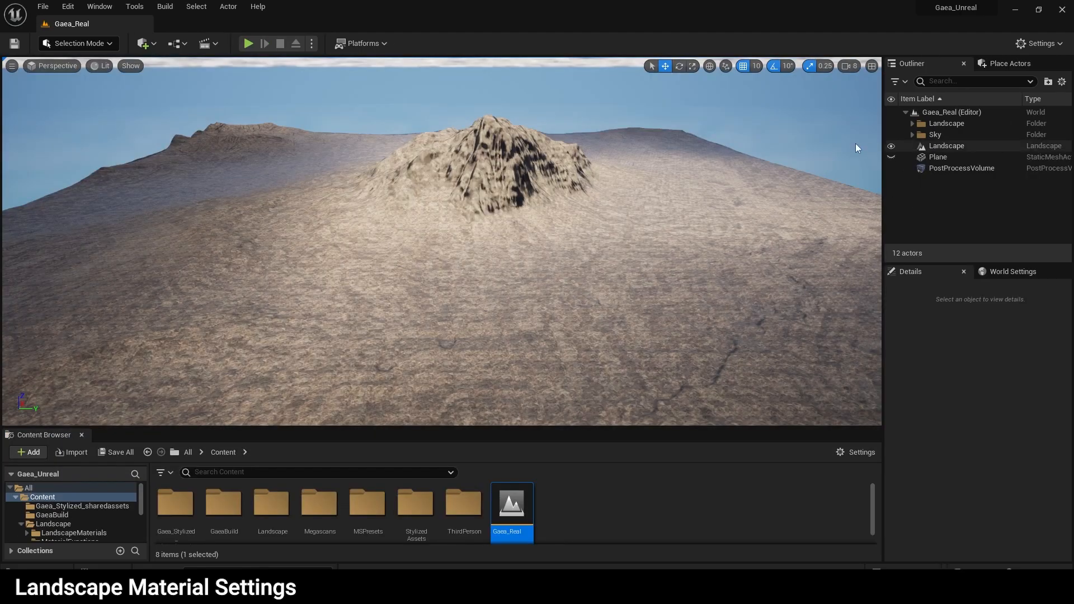
# - Switch to the four-viewport layout and frame the landscape in the orthographic views
pyautogui.scroll(2, 607, 222)
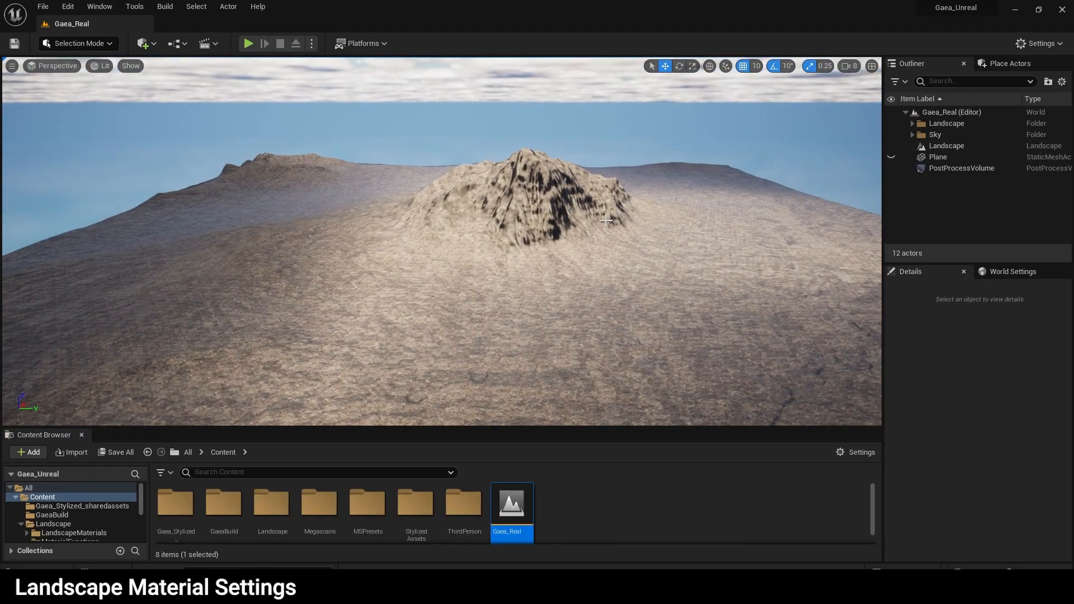
pyautogui.moveTo(442, 240); pyautogui.dragTo(549, 240, button='right')
pyautogui.moveTo(675, 289); pyautogui.dragTo(526, 313, button='right')
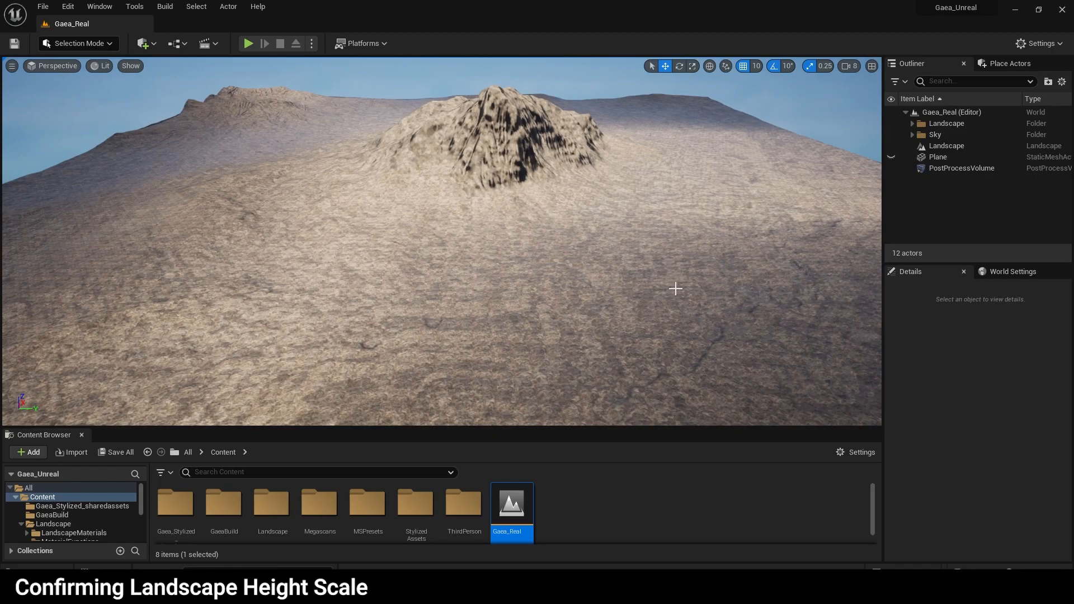
pyautogui.moveTo(680, 147); pyautogui.dragTo(698, 162, button='right')
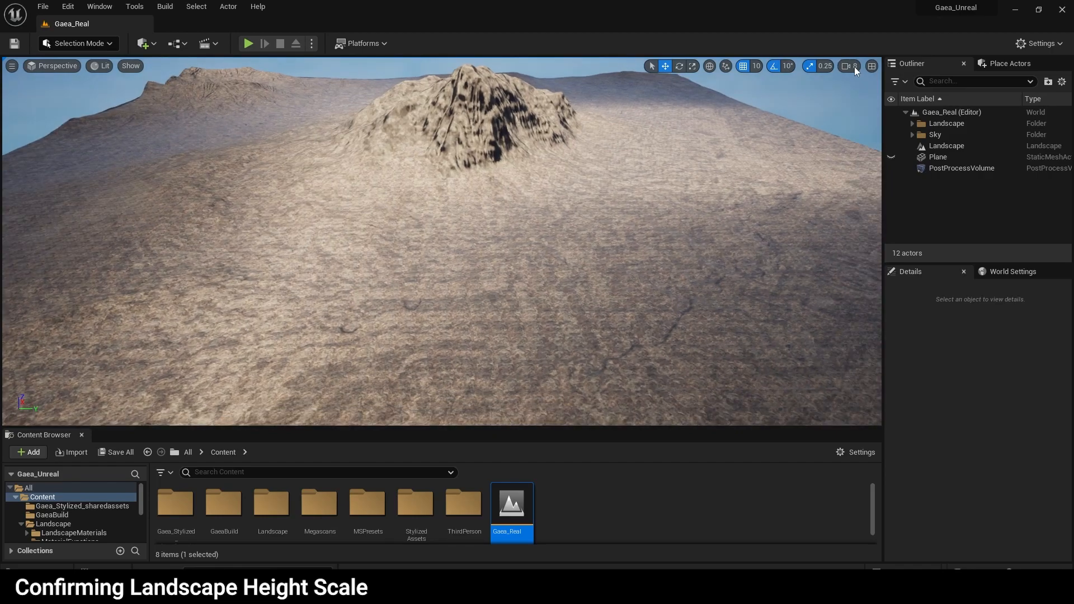
pyautogui.click(872, 67)
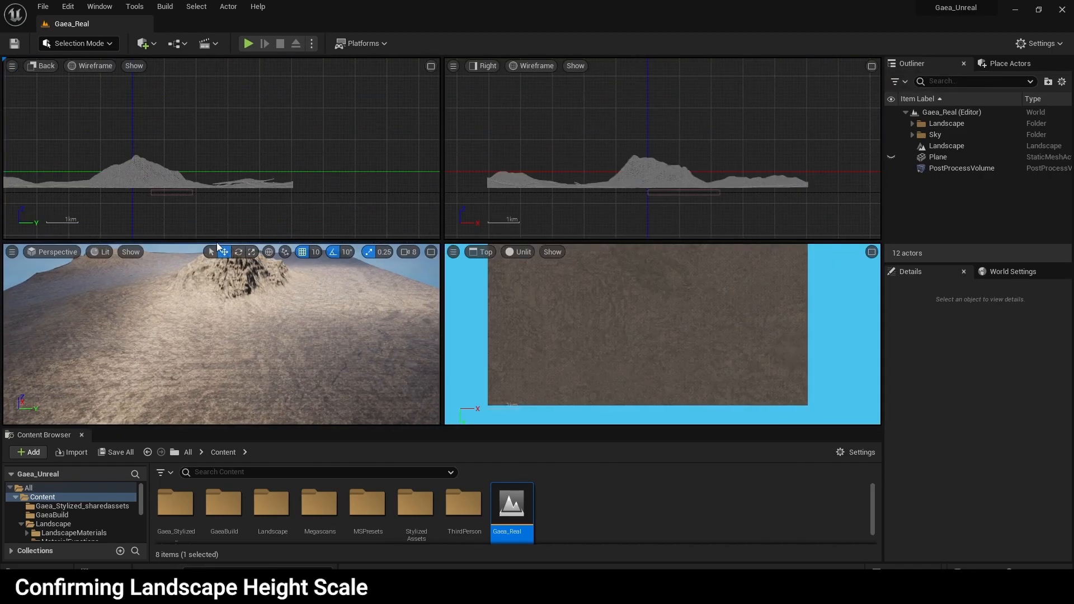
pyautogui.click(431, 251)
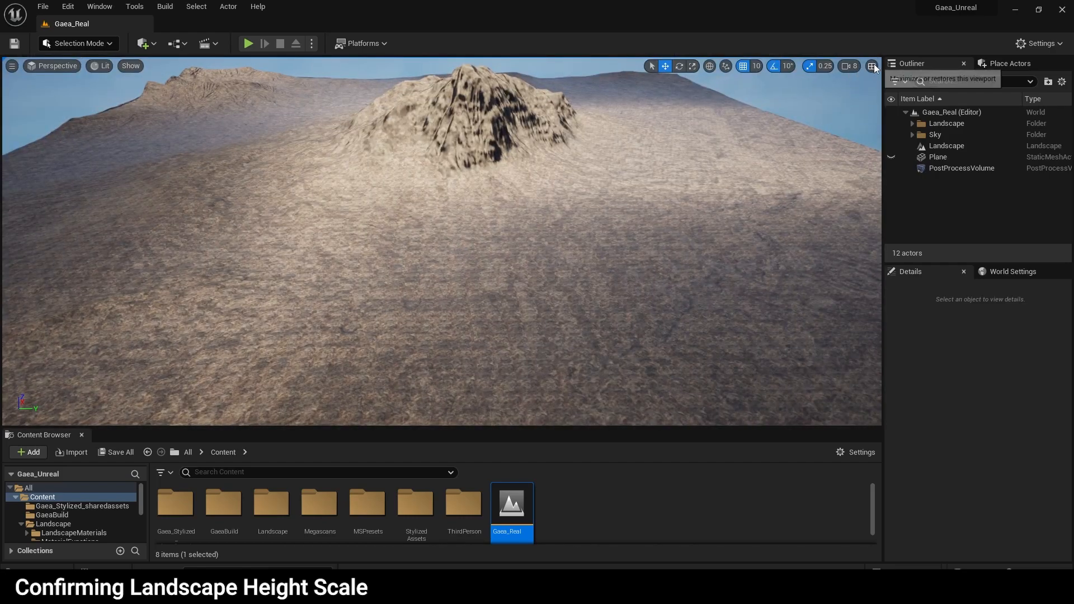
pyautogui.click(873, 65)
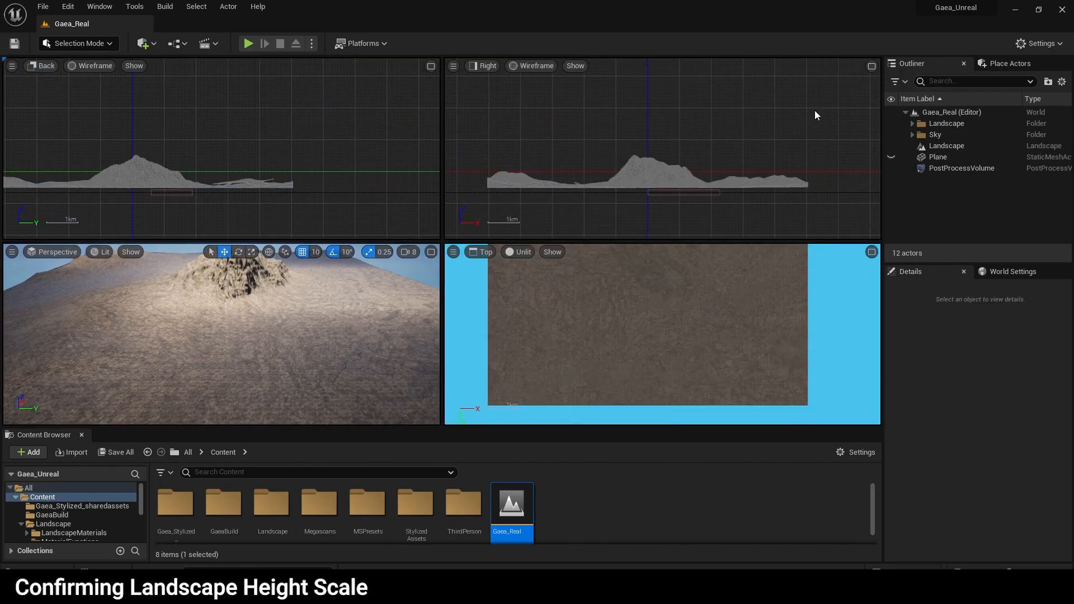
pyautogui.scroll(-2, 511, 267)
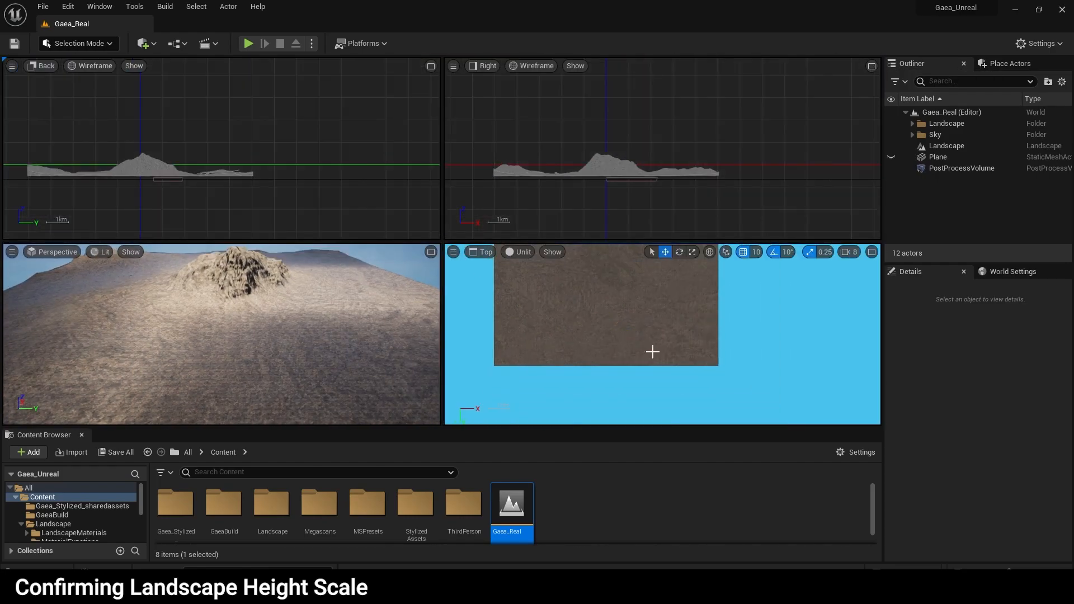
pyautogui.moveTo(769, 355)
pyautogui.mouseDown(button='right')
pyautogui.moveTo(746, 365)
pyautogui.moveTo(771, 371)
pyautogui.mouseUp(button='right')
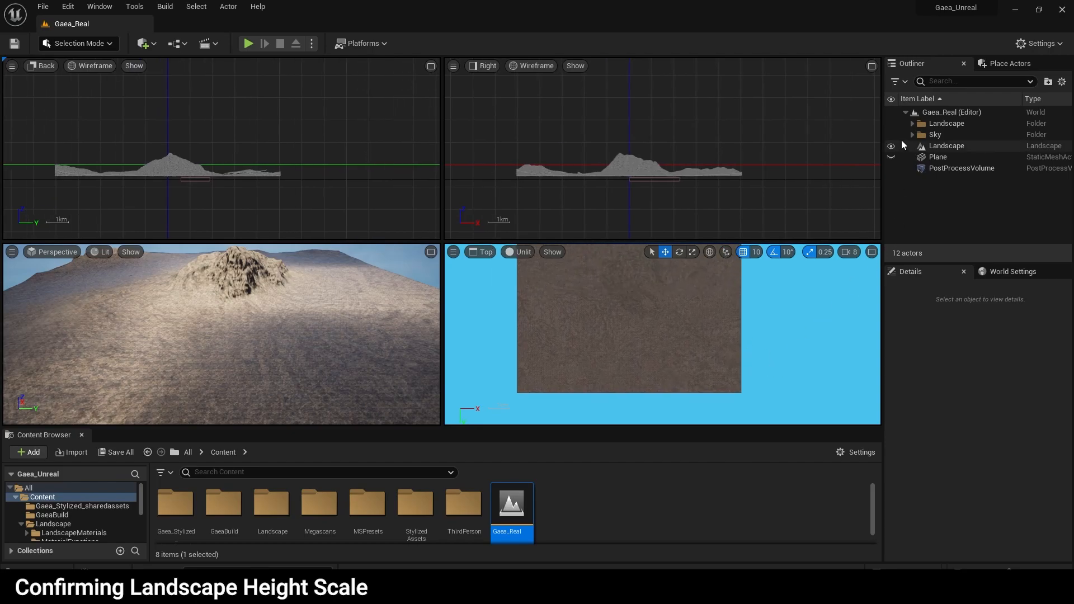
# - Hide the DirectionalLight in the Sky folder, keeping the SkyLight and SkyAtmosphere visible
pyautogui.click(912, 135)
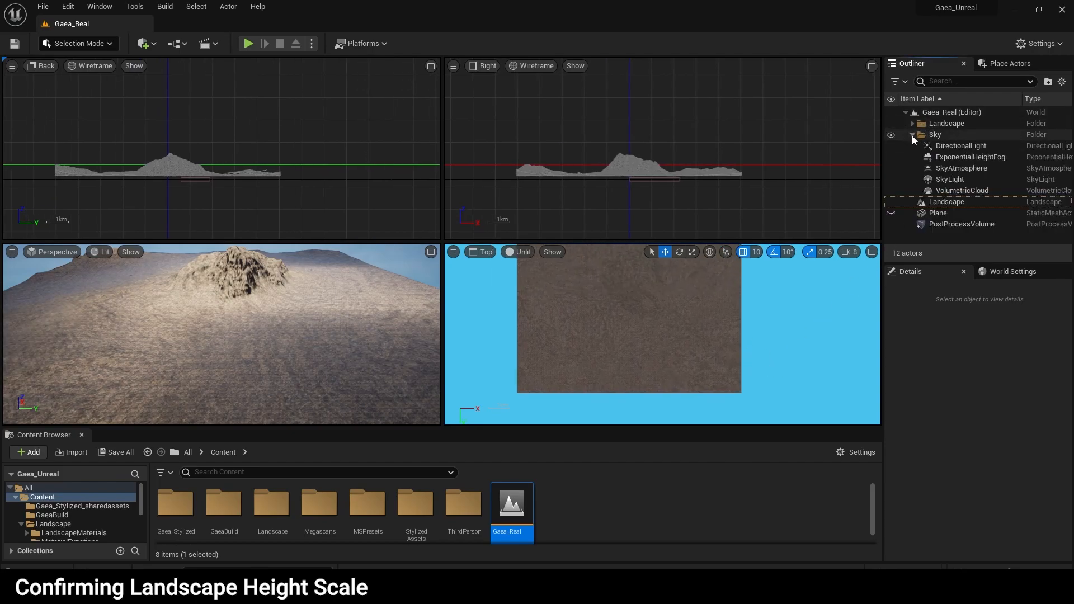
pyautogui.click(891, 179)
pyautogui.click(891, 179)
pyautogui.click(892, 168)
pyautogui.click(892, 168)
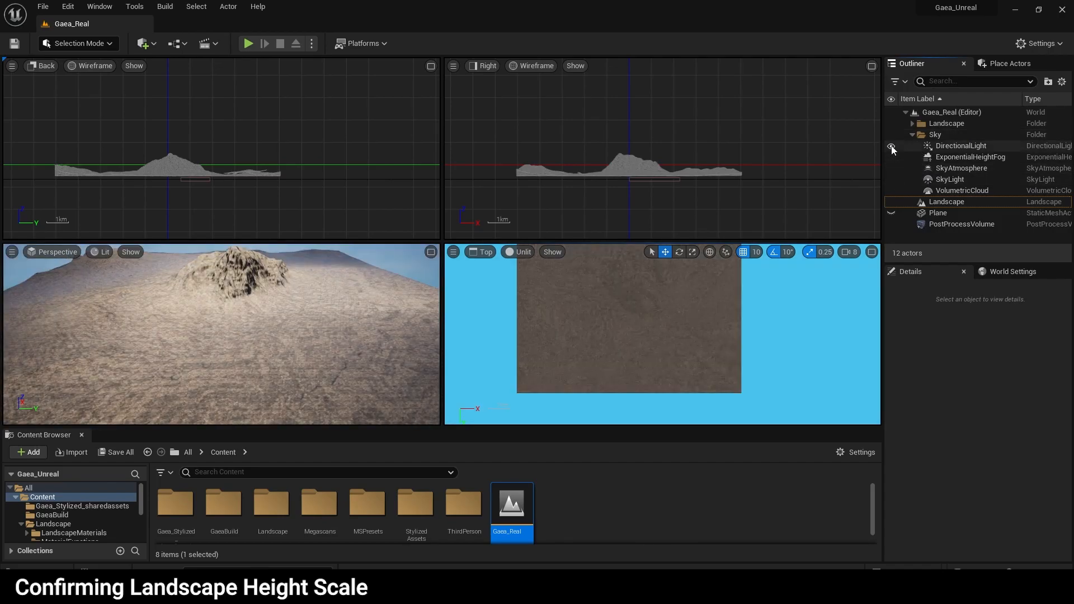
pyautogui.click(891, 147)
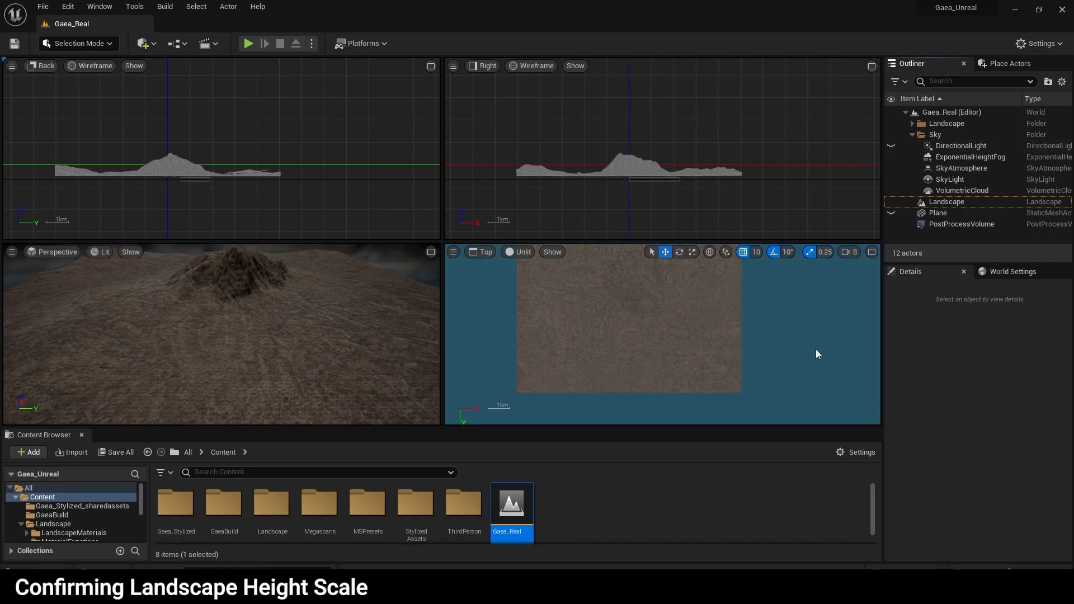
# - Maximize the Top view and align the landscape with the 10 km scale bar to check its width
pyautogui.moveTo(600, 398)
pyautogui.mouseDown(button='right')
pyautogui.moveTo(610, 388)
pyautogui.moveTo(602, 393)
pyautogui.mouseUp(button='right')
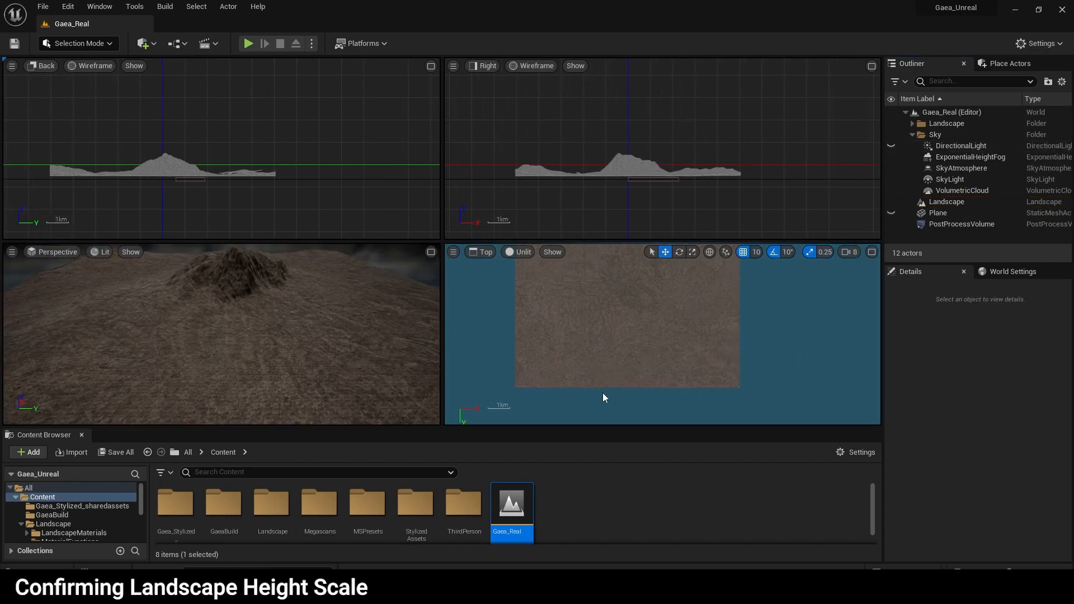
pyautogui.scroll(-3, 603, 392)
pyautogui.moveTo(739, 325); pyautogui.dragTo(684, 336, button='right')
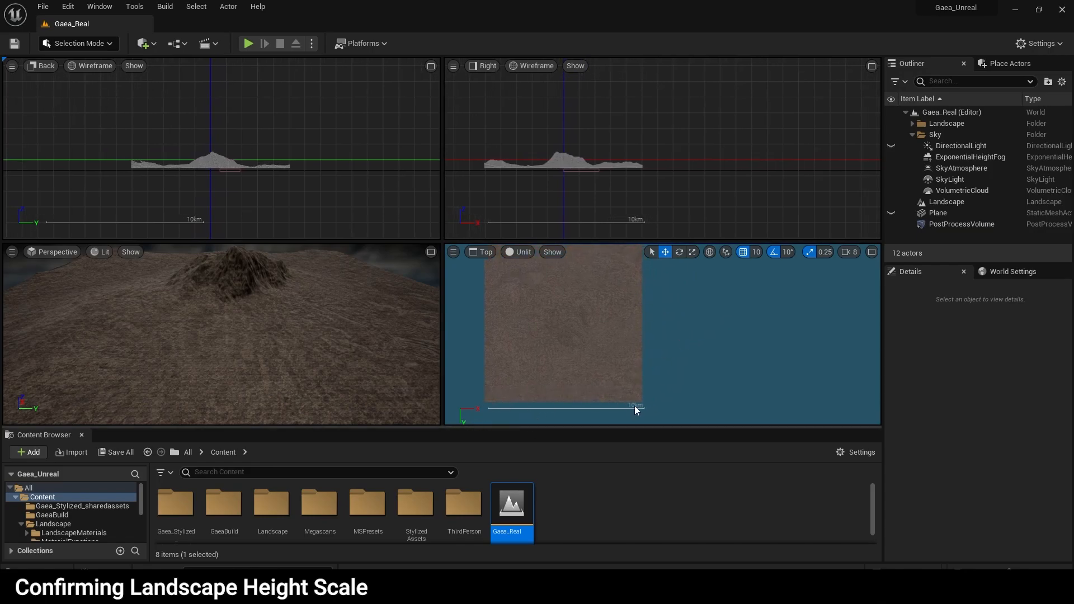
pyautogui.click(872, 252)
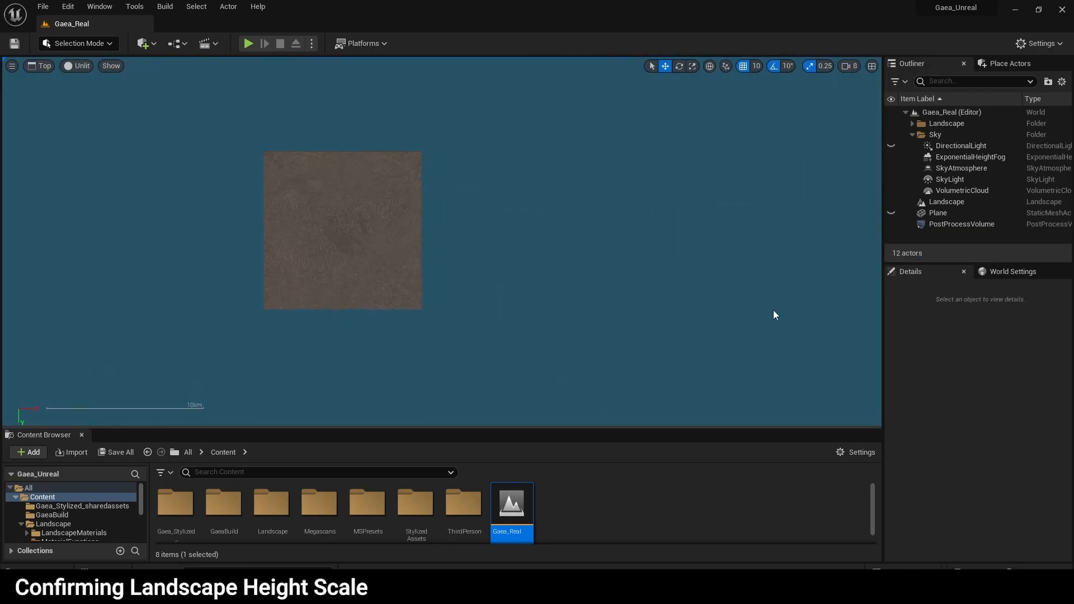
pyautogui.moveTo(486, 296); pyautogui.dragTo(268, 395, button='right')
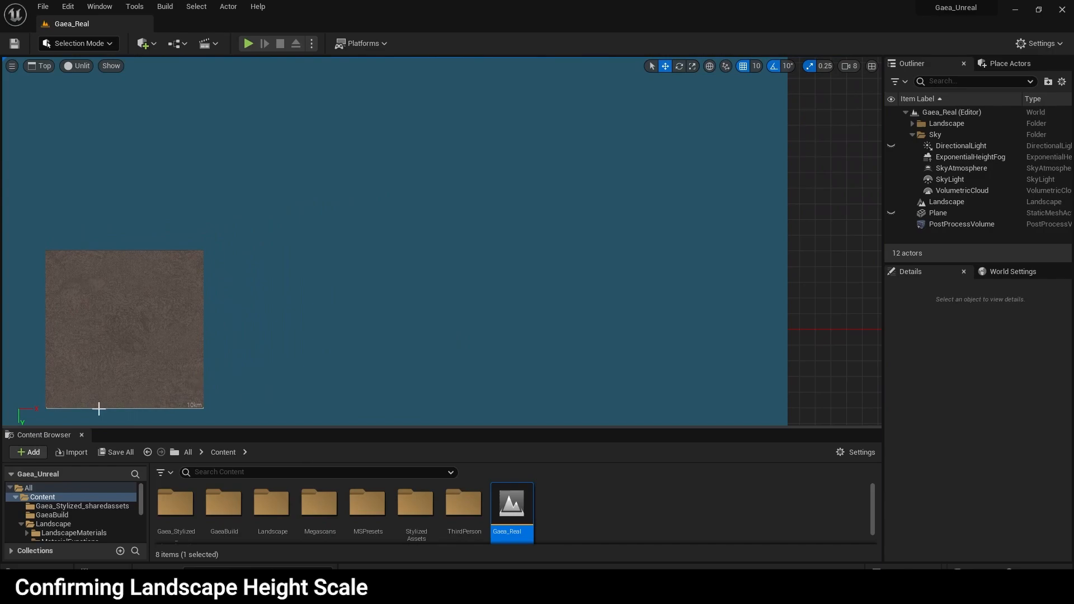
pyautogui.moveTo(210, 406); pyautogui.dragTo(212, 405, button='right')
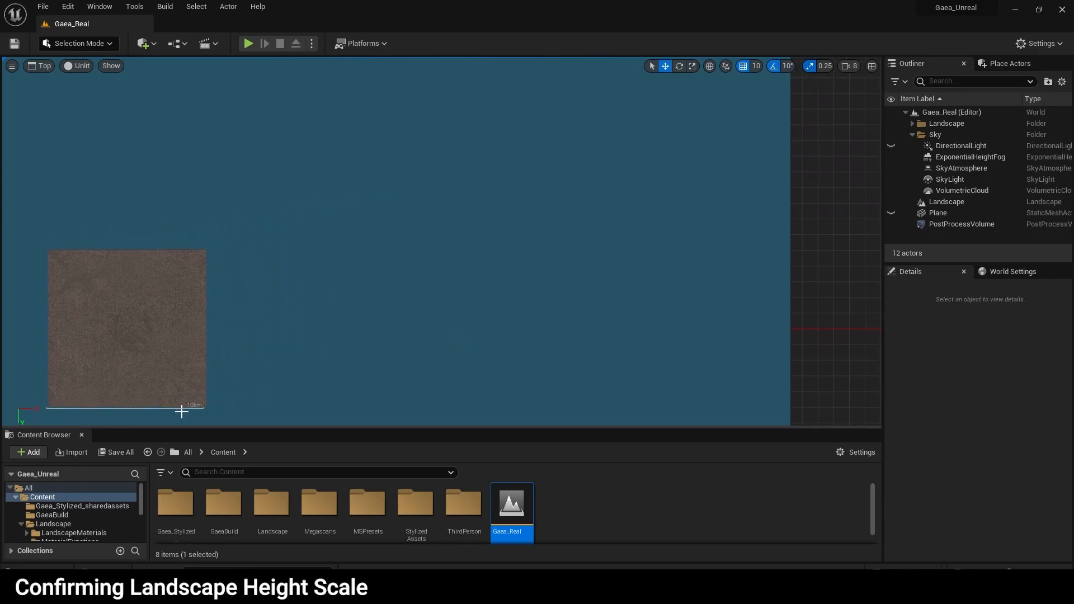
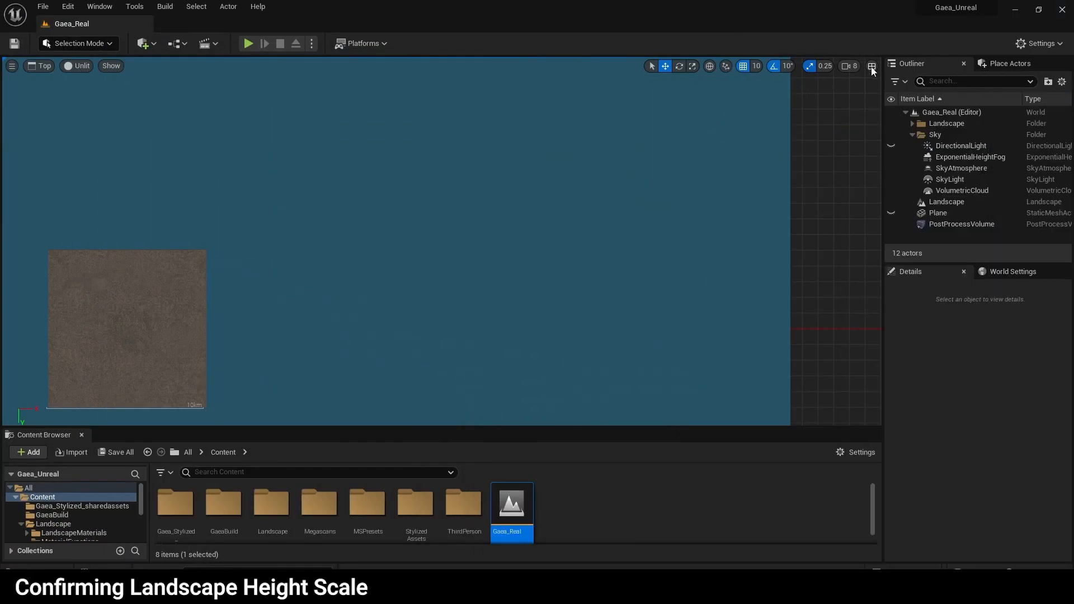
# - Restore the four-viewport layout and measure the mountain's height from its peak to its base in the Right view
pyautogui.click(871, 66)
pyautogui.moveTo(615, 188); pyautogui.dragTo(637, 191, button='middle')
pyautogui.scroll(-9, 619, 175)
pyautogui.scroll(5, 520, 179)
pyautogui.moveTo(520, 162); pyautogui.dragTo(549, 172, button='right')
pyautogui.scroll(3, 554, 175)
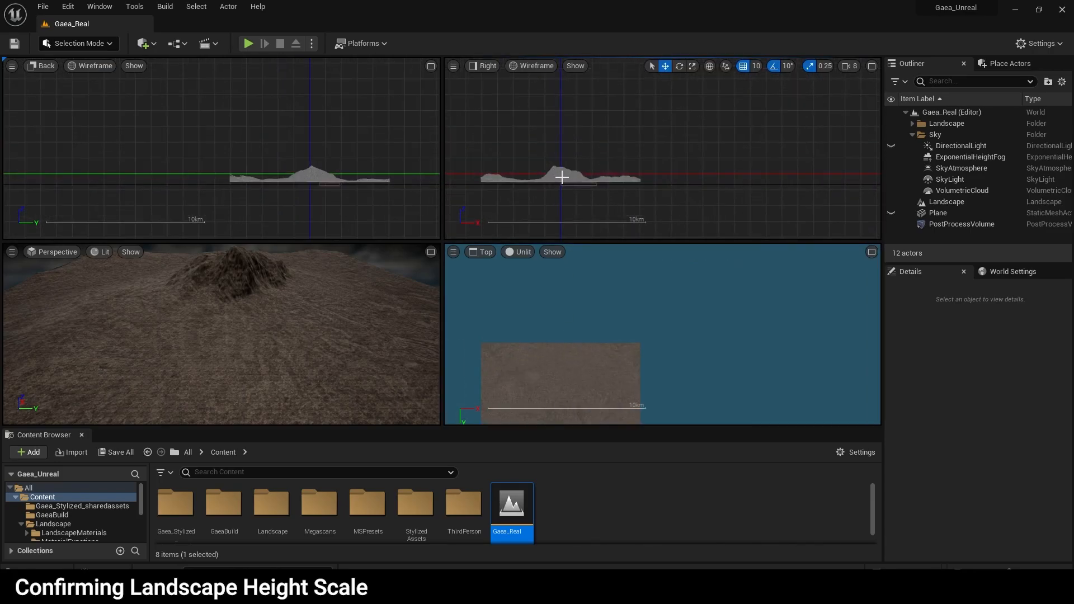
pyautogui.scroll(8, 562, 177)
pyautogui.scroll(-2, 559, 177)
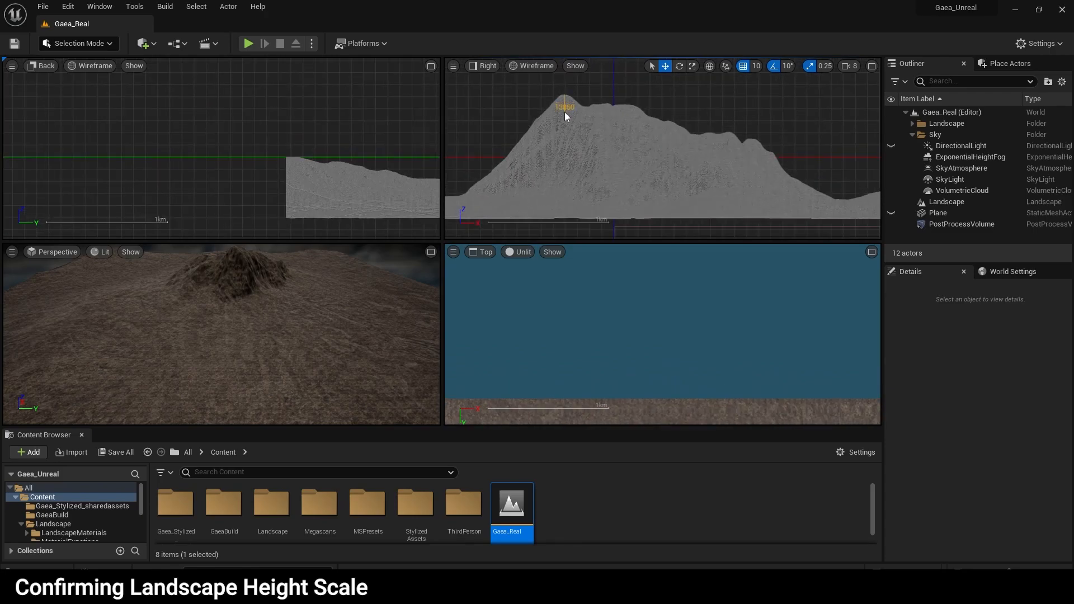
pyautogui.moveTo(565, 194); pyautogui.dragTo(566, 220, button='middle')
pyautogui.moveTo(565, 220); pyautogui.dragTo(565, 220, button='middle')
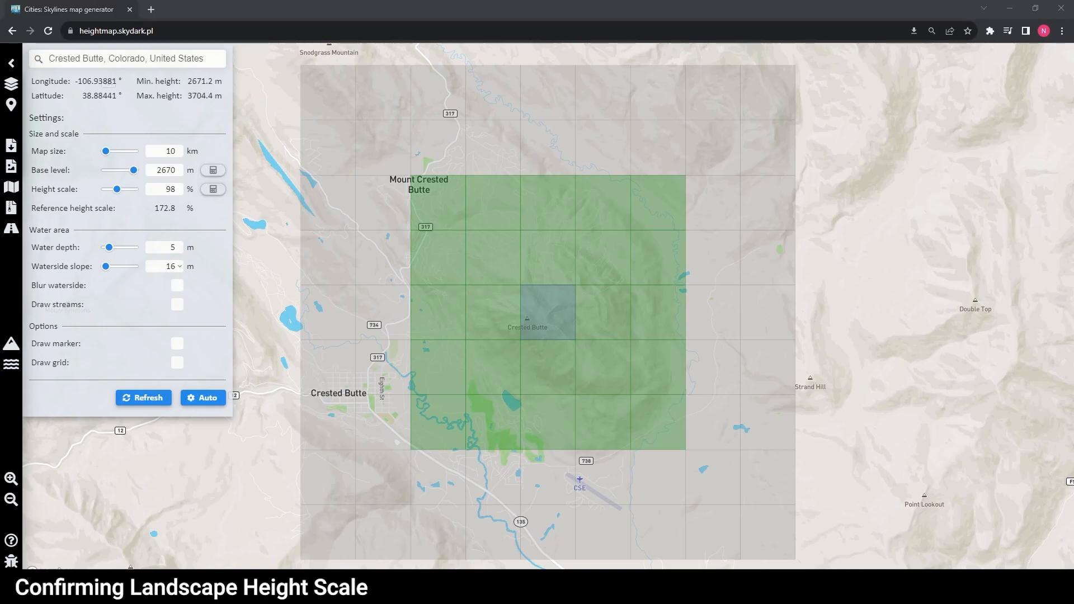
# - Highlight the maximum height on the heightmap.skydark.pl page and open Calculator beside the terrain data
pyautogui.moveTo(188, 81); pyautogui.dragTo(223, 96)
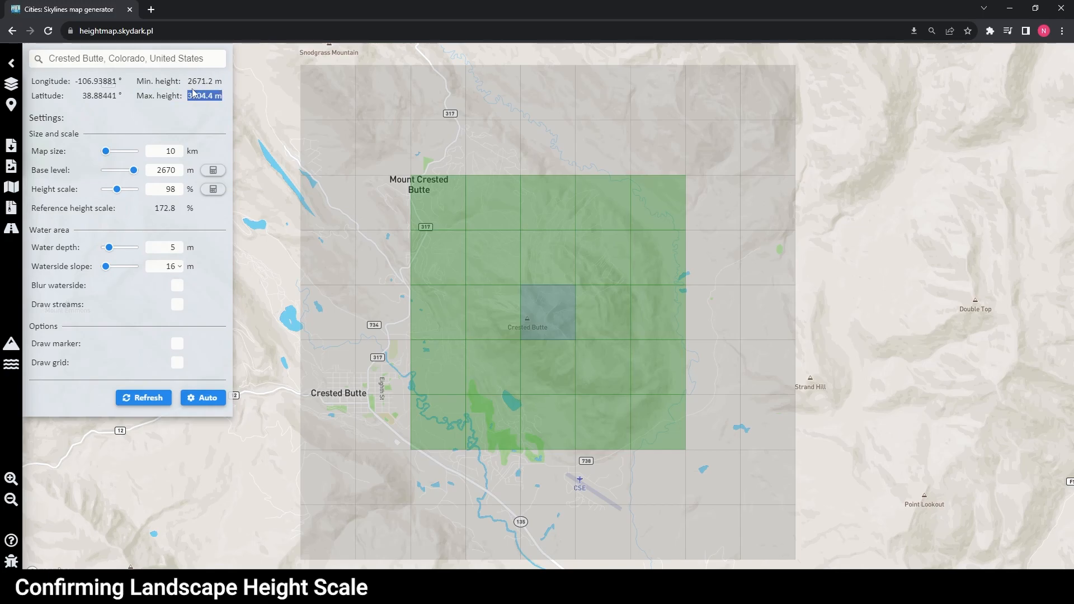
pyautogui.click(84, 592)
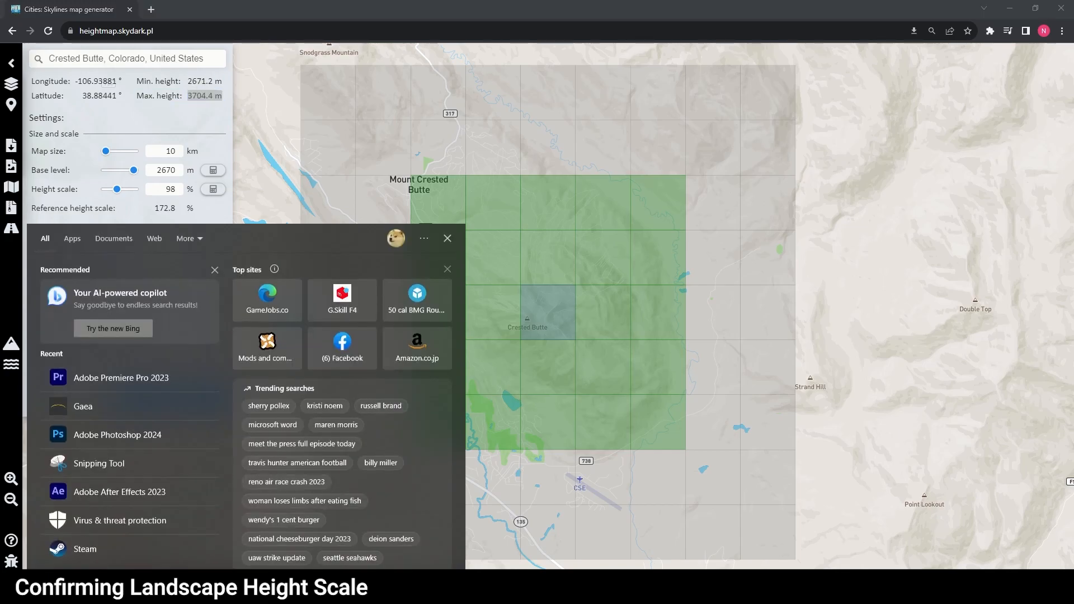
pyautogui.write('ca')
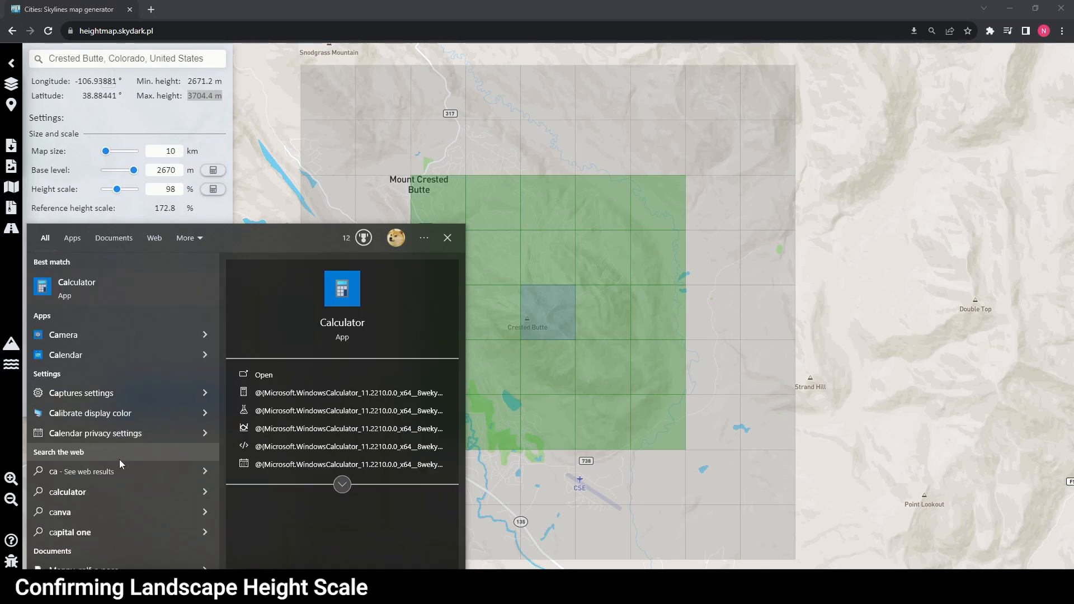
pyautogui.click(105, 291)
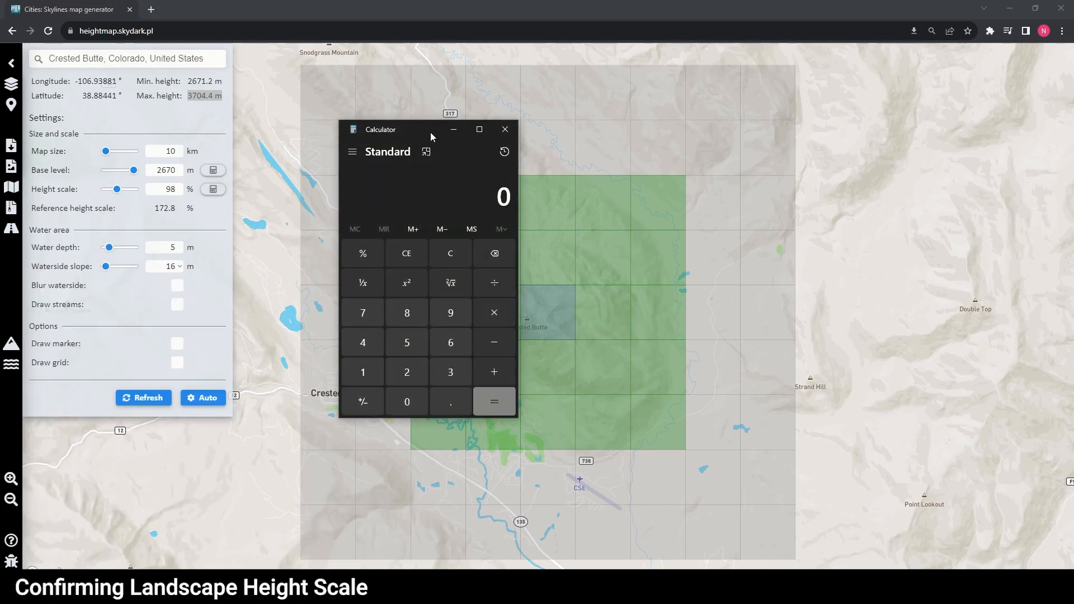
pyautogui.moveTo(432, 135); pyautogui.dragTo(401, 98)
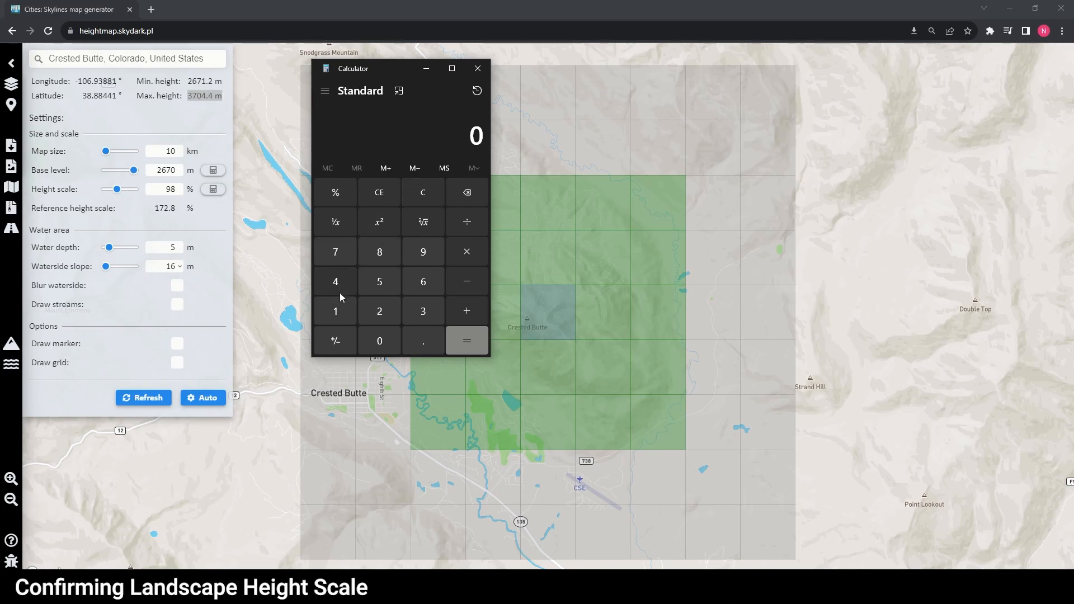
# - Calculate the terrain's height range by subtracting the minimum height 2671.2 from the maximum height 3704.4
pyautogui.click(424, 311)
pyautogui.click(337, 255)
pyautogui.click(380, 340)
pyautogui.click(336, 282)
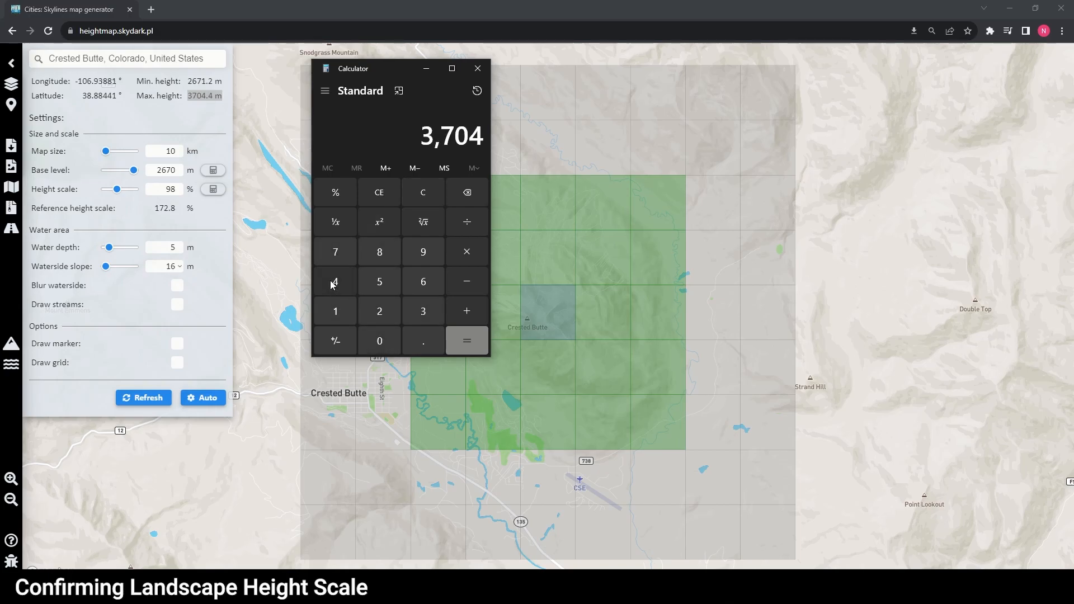
pyautogui.click(423, 339)
pyautogui.click(339, 283)
pyautogui.click(467, 284)
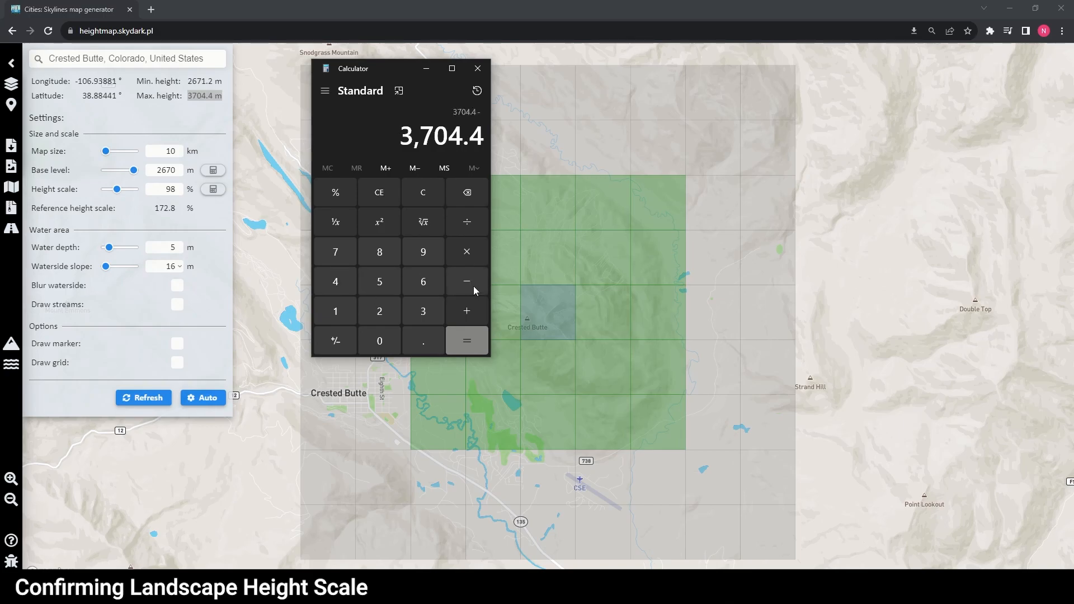
pyautogui.click(379, 313)
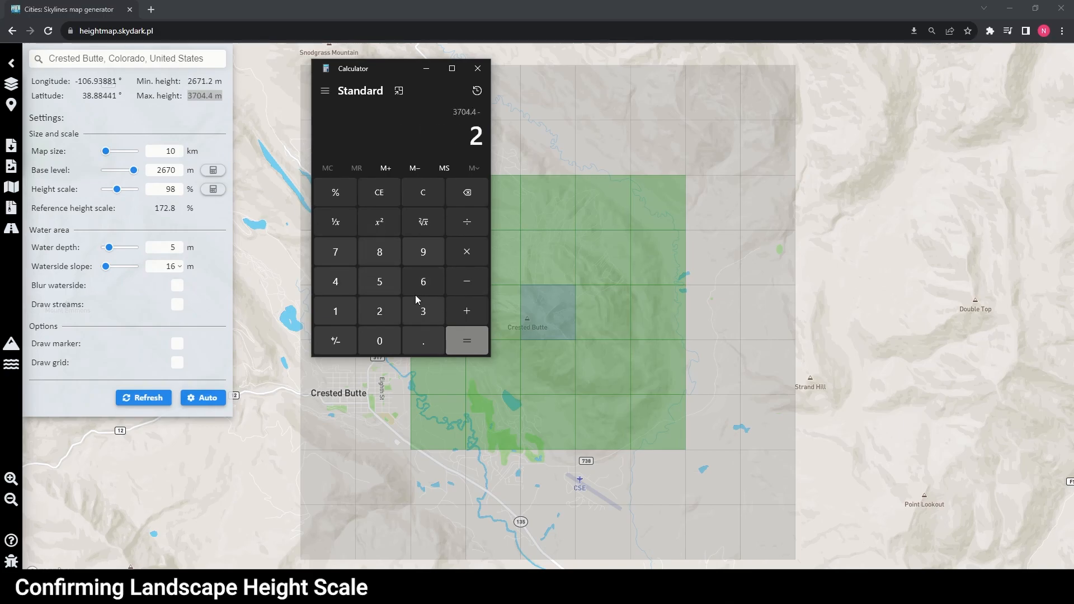
pyautogui.click(428, 286)
pyautogui.click(337, 257)
pyautogui.click(336, 312)
pyautogui.click(423, 341)
pyautogui.click(380, 312)
pyautogui.click(467, 342)
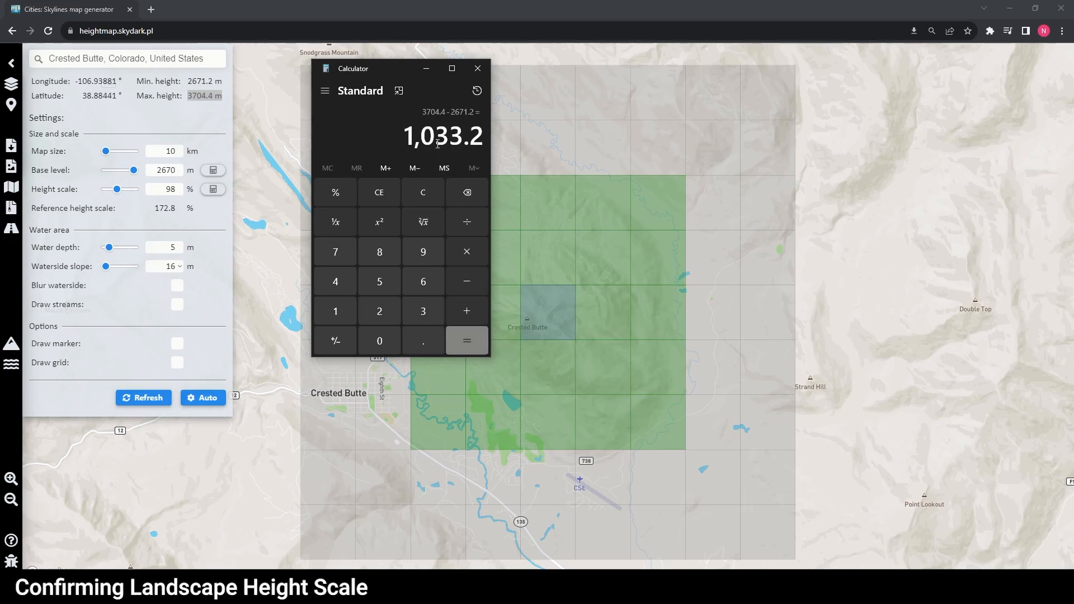
# - Highlight the calculated height range, measure the mountain's height from peak to base in the Right view, and compare the two
pyautogui.doubleClick(409, 131)
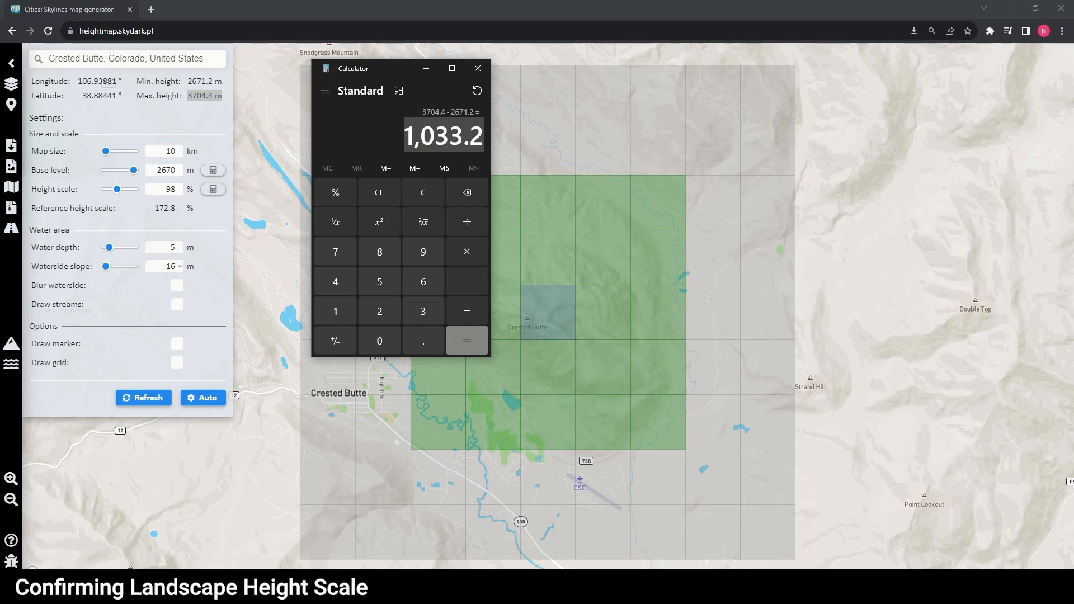
pyautogui.click(466, 556)
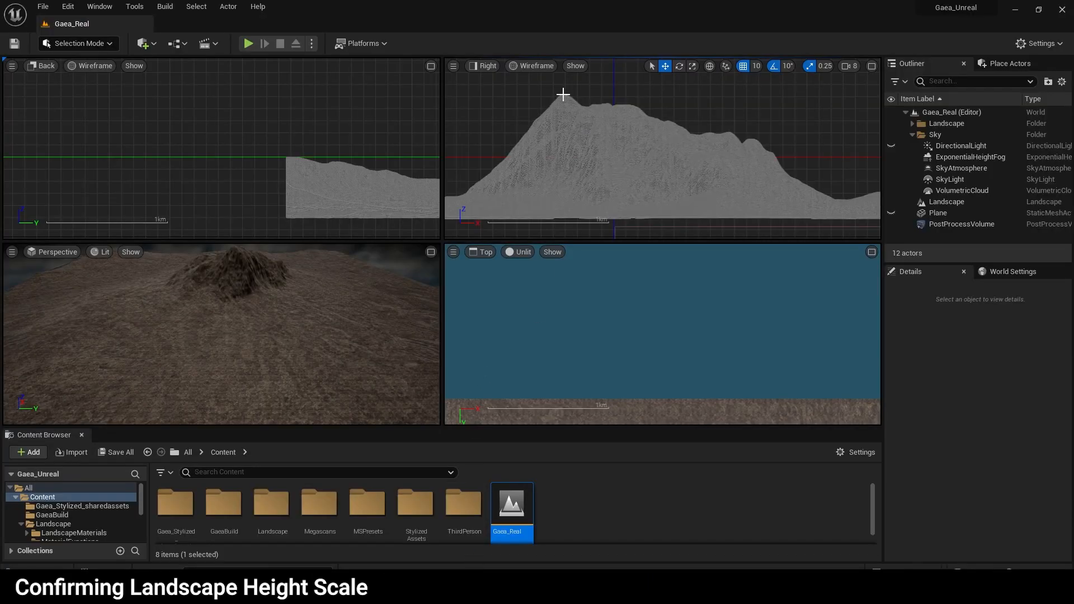
pyautogui.moveTo(565, 160); pyautogui.dragTo(565, 218, button='middle')
pyautogui.moveTo(565, 218); pyautogui.dragTo(566, 219, button='middle')
pyautogui.click(506, 565)
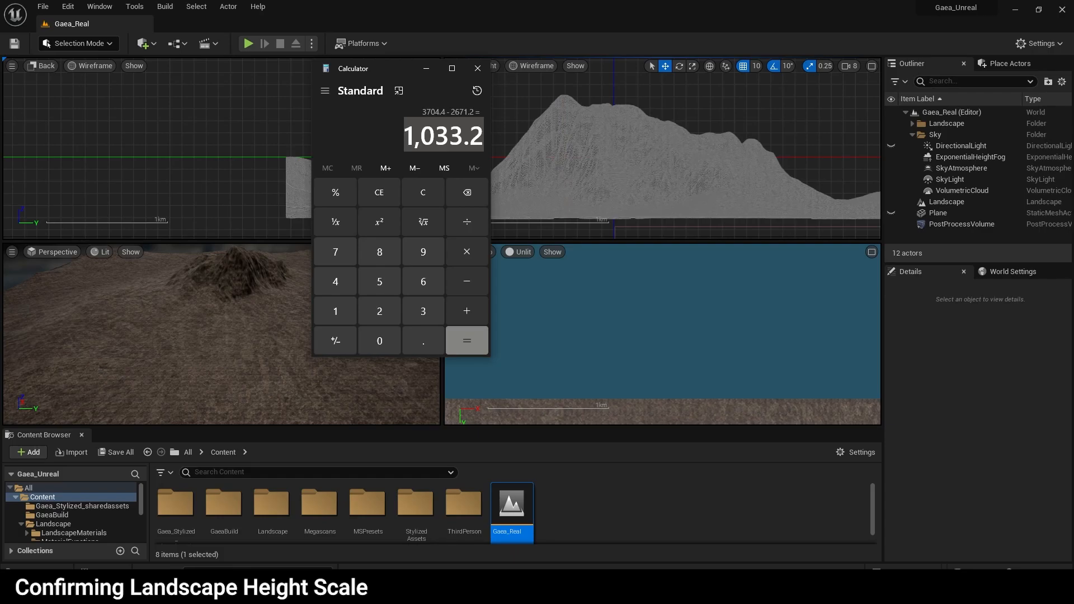
pyautogui.click(529, 587)
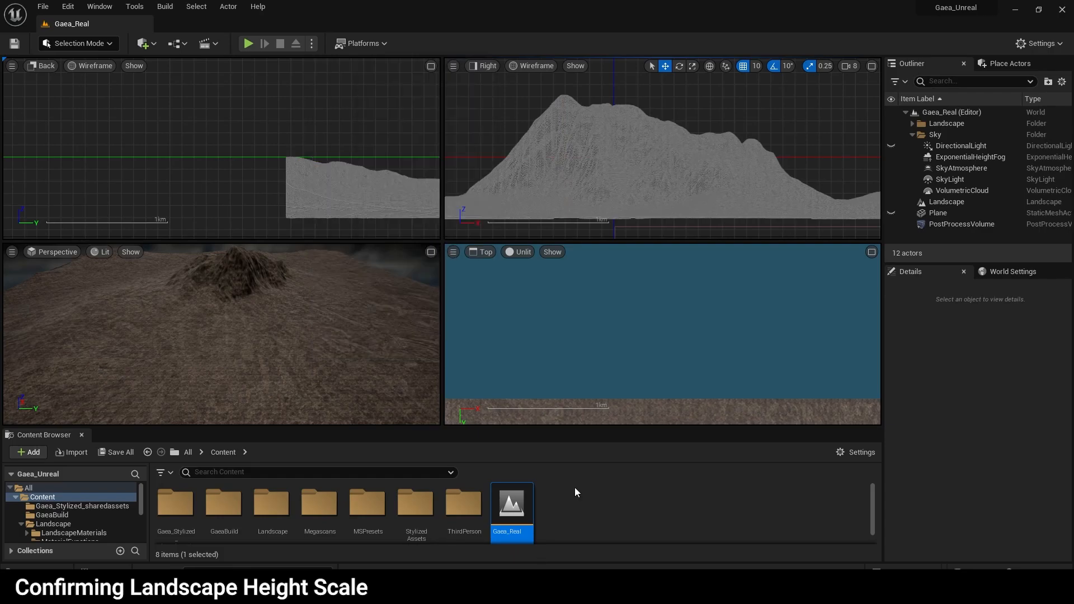
# - Select the landscape and set its Z scale to 205
pyautogui.click(97, 45)
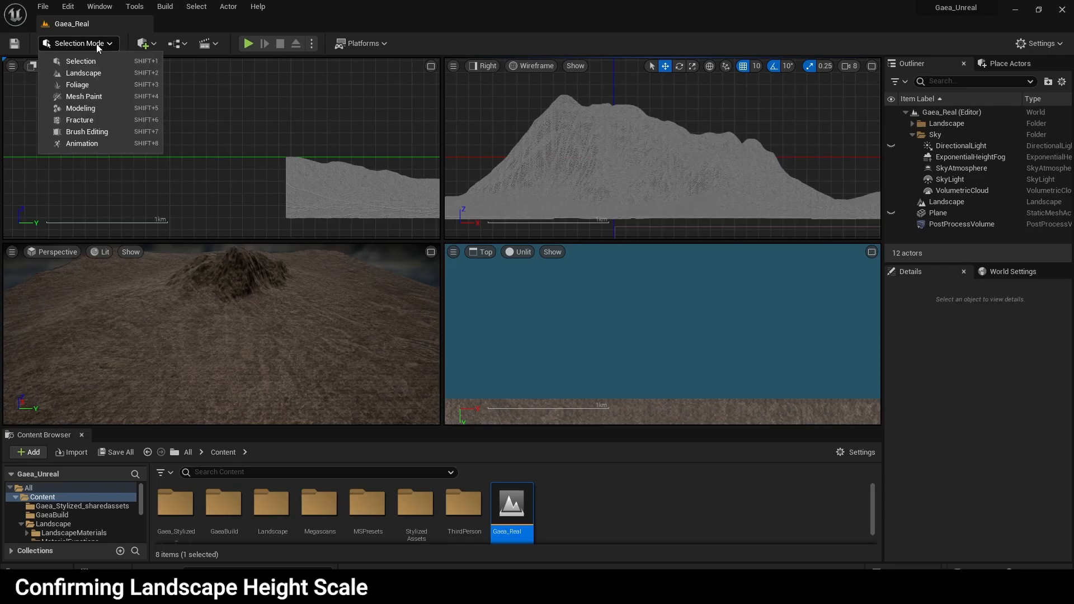
pyautogui.click(107, 67)
pyautogui.click(578, 144)
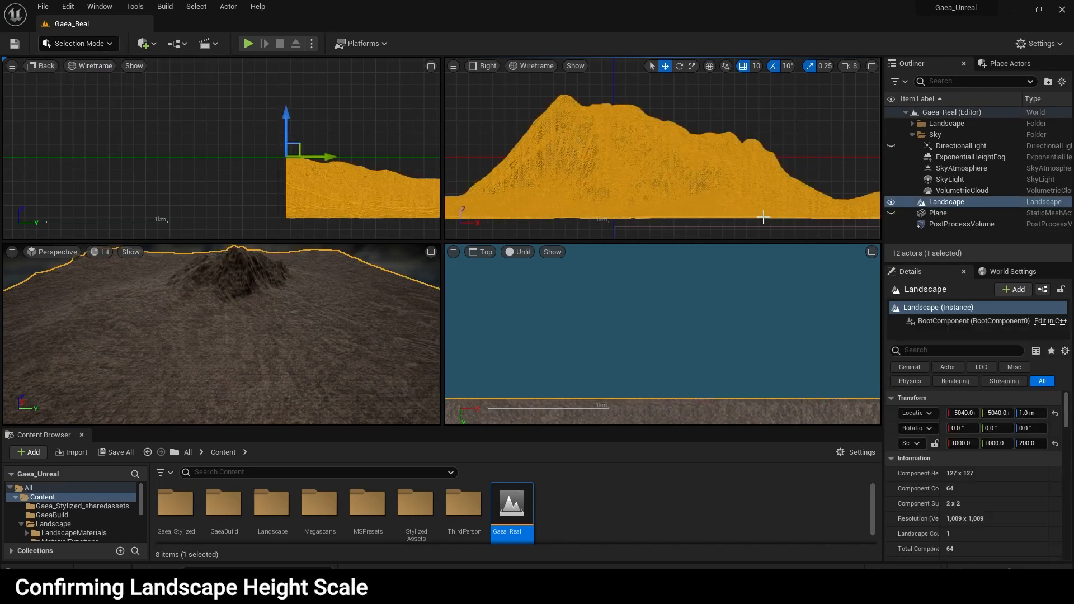
pyautogui.click(1024, 444)
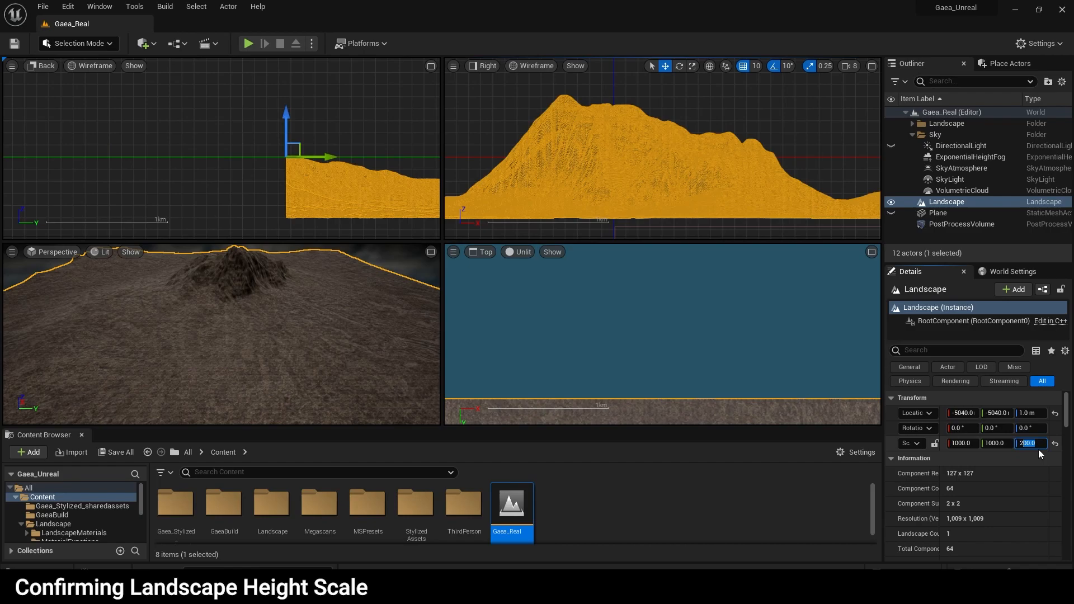
pyautogui.write('05')
pyautogui.press('Return')
# - Deselect the landscape and measure the rescaled mountain's height from peak to base in the Right view
pyautogui.click(559, 89)
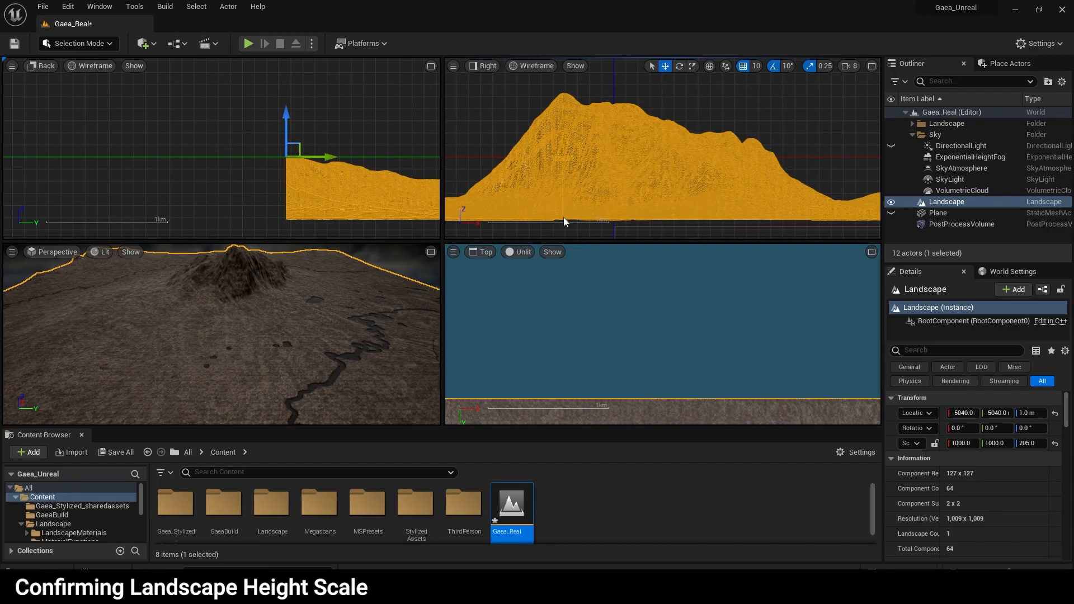
pyautogui.click(767, 118)
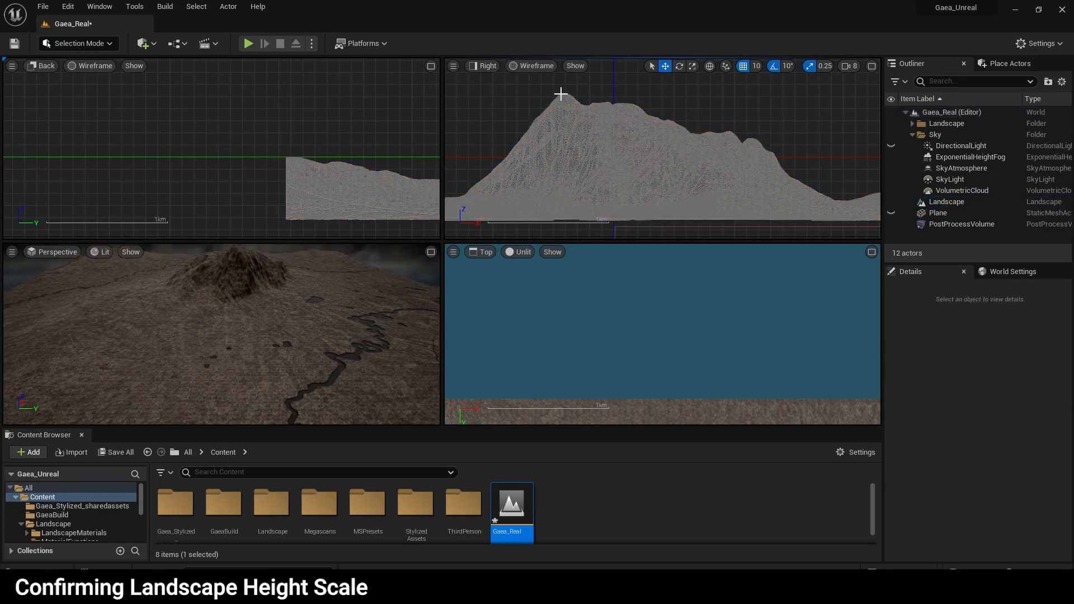
pyautogui.moveTo(560, 145); pyautogui.dragTo(560, 217, button='middle')
pyautogui.moveTo(560, 219); pyautogui.dragTo(560, 219, button='middle')
# - Maximize the Perspective view and unhide the DirectionalLight to show the landscape lit
pyautogui.click(431, 252)
pyautogui.moveTo(477, 279); pyautogui.dragTo(479, 224, button='right')
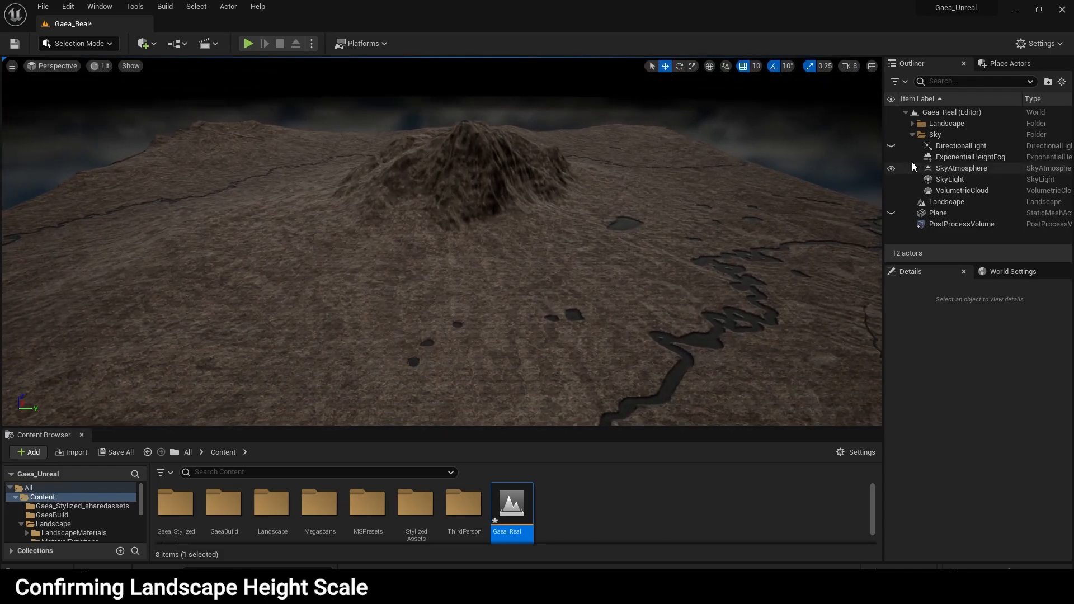
pyautogui.click(891, 146)
pyautogui.moveTo(638, 270)
pyautogui.mouseDown(button='right')
pyautogui.moveTo(638, 241)
pyautogui.moveTo(639, 267)
pyautogui.moveTo(588, 264)
pyautogui.moveTo(643, 274)
pyautogui.moveTo(629, 266)
pyautogui.mouseUp(button='right')
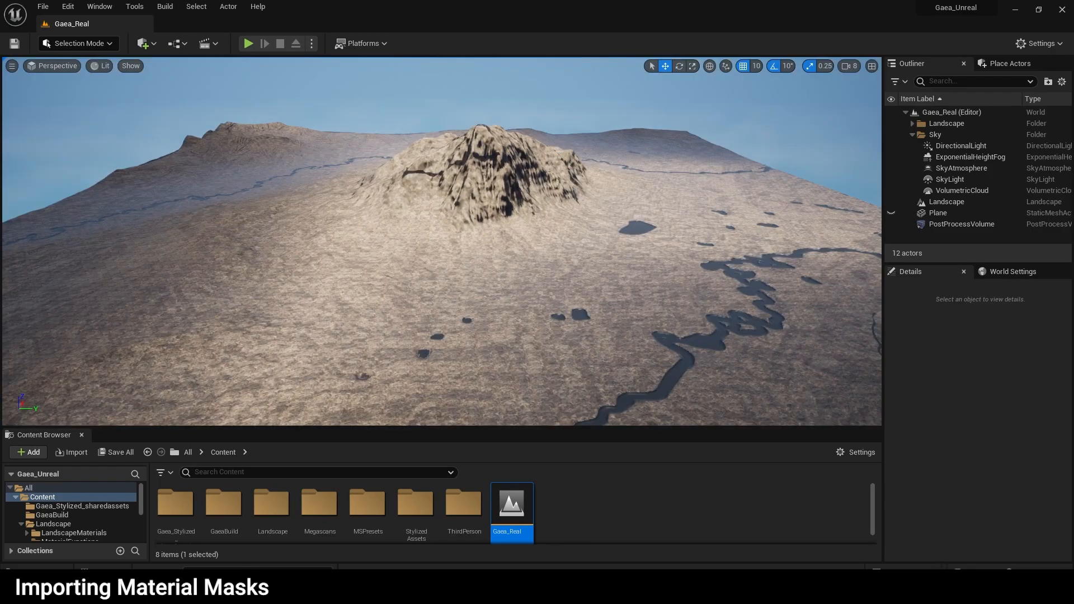
pyautogui.moveTo(579, 219); pyautogui.dragTo(634, 220, button='right')
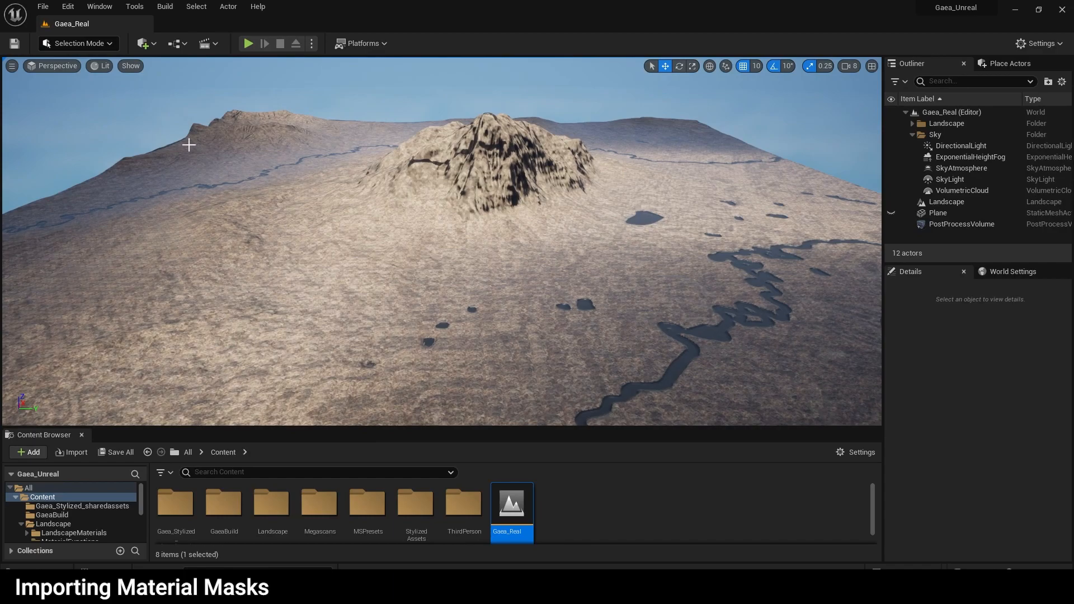
# - Switch to Landscape mode, enable the 02_M_GroundA layer for import and assign it the 02_M_GroundA mask from the GaeaBuild folder
pyautogui.click(66, 45)
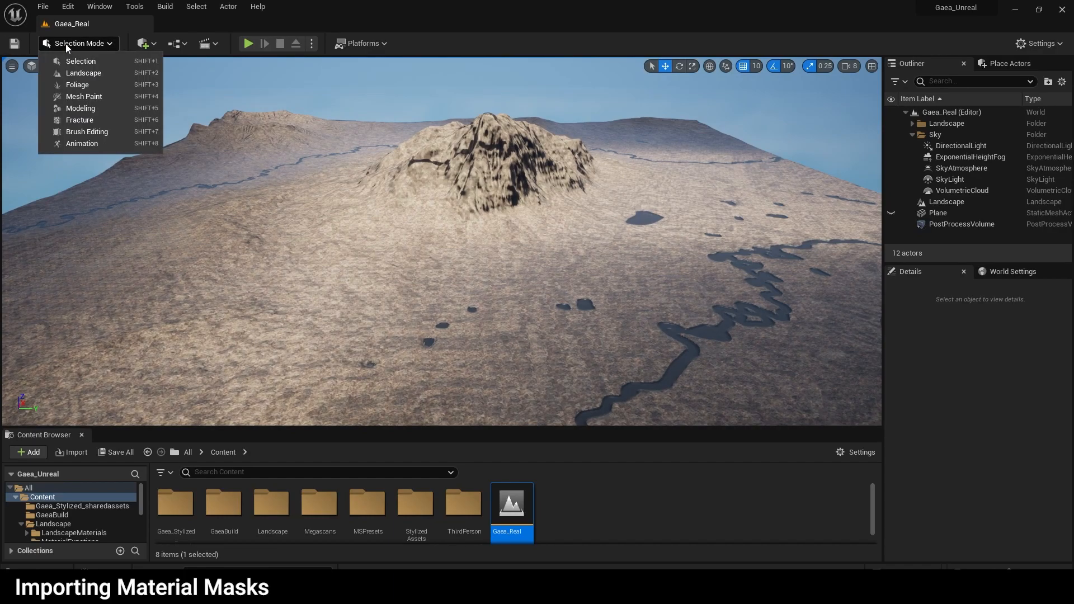
pyautogui.click(92, 72)
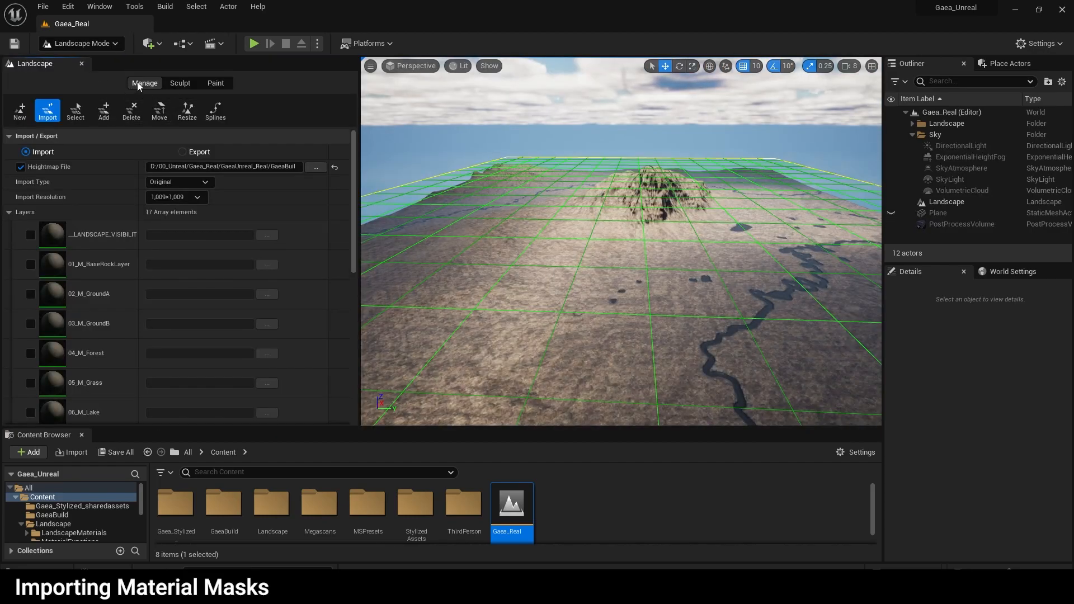
pyautogui.click(30, 294)
pyautogui.click(268, 294)
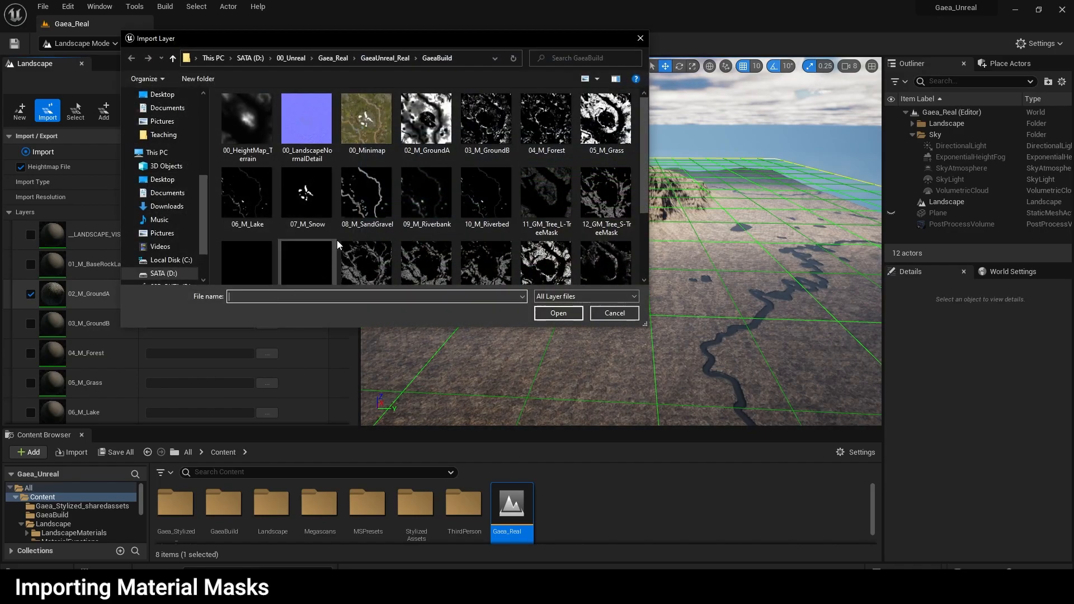
pyautogui.doubleClick(433, 122)
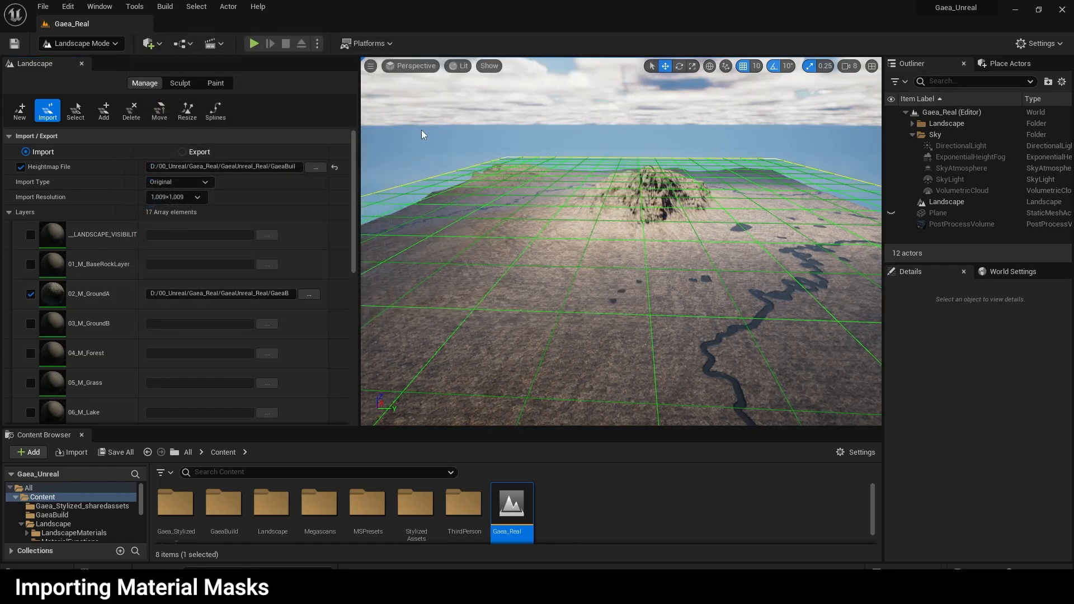
# - Enable the 03_M_GroundB layer for import and assign it the 03_M_GroundB mask
pyautogui.scroll(-1, 67, 314)
pyautogui.click(29, 287)
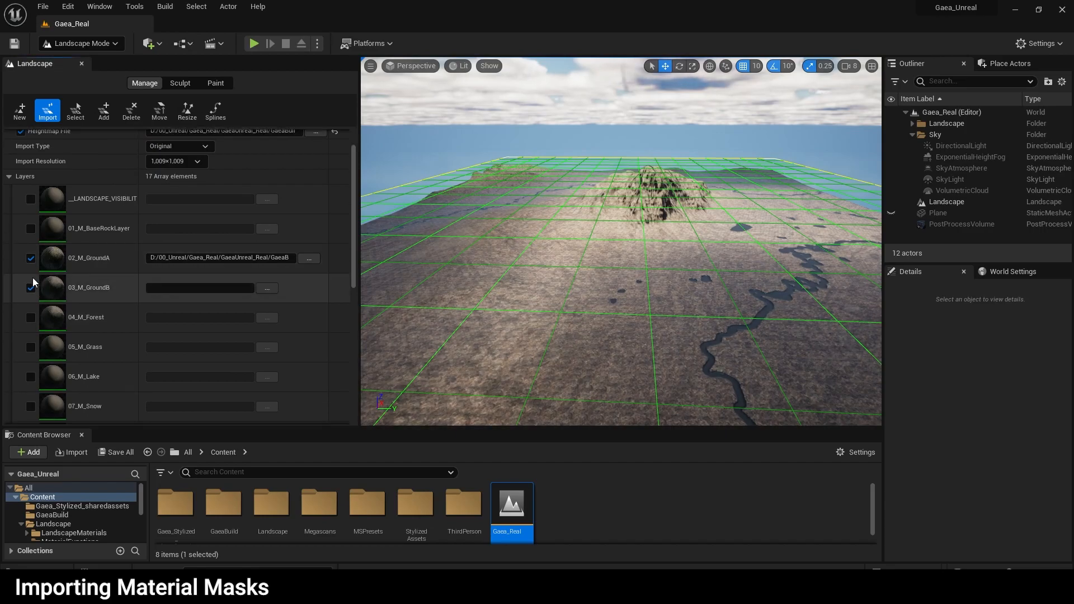
pyautogui.click(267, 288)
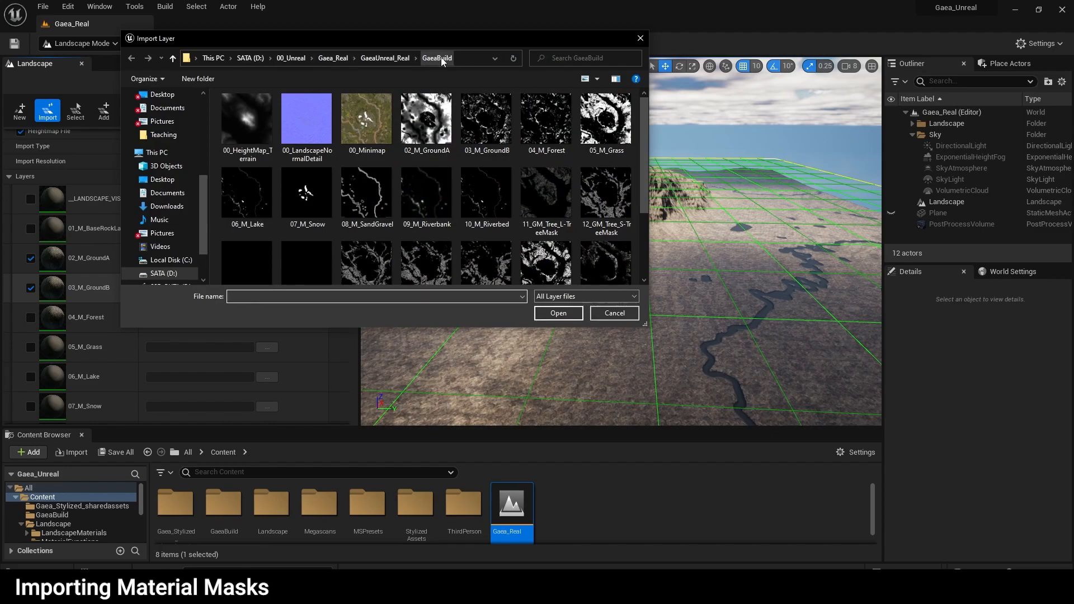
pyautogui.click(504, 127)
pyautogui.doubleClick(504, 127)
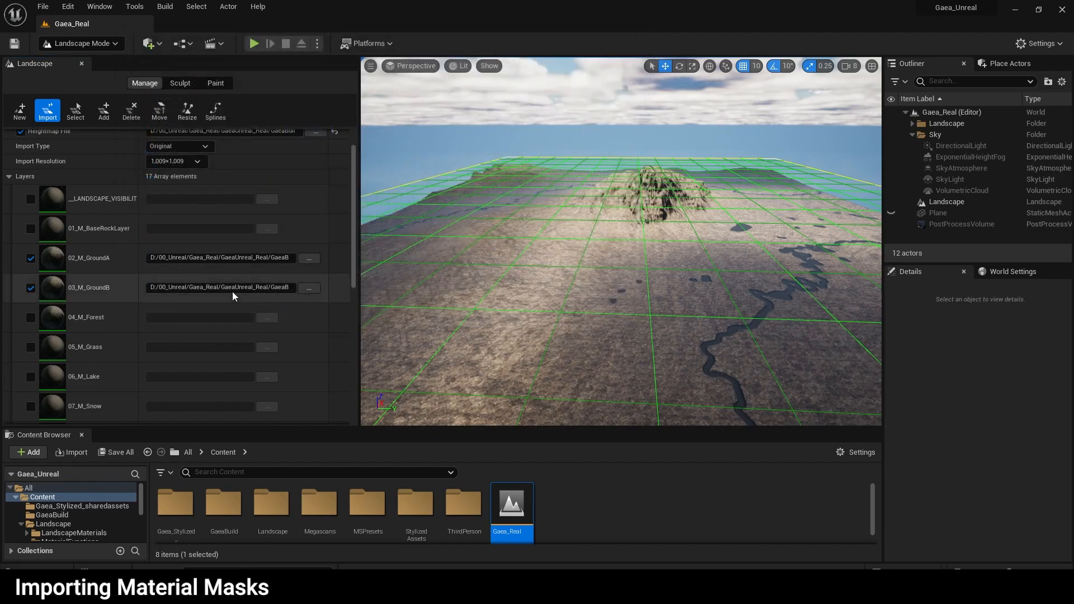
# - Enable the 04_M_Forest and 05_M_Grass layers for import and assign each its mask of the same name
pyautogui.click(31, 317)
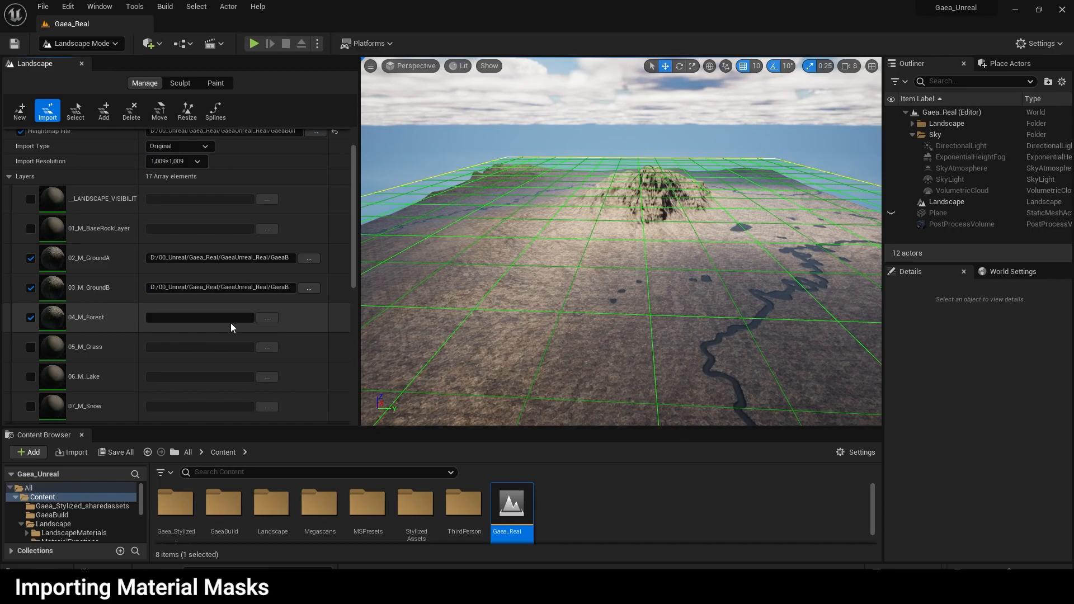
pyautogui.click(270, 318)
pyautogui.doubleClick(545, 123)
pyautogui.scroll(-4, 270, 290)
pyautogui.click(31, 276)
pyautogui.click(267, 275)
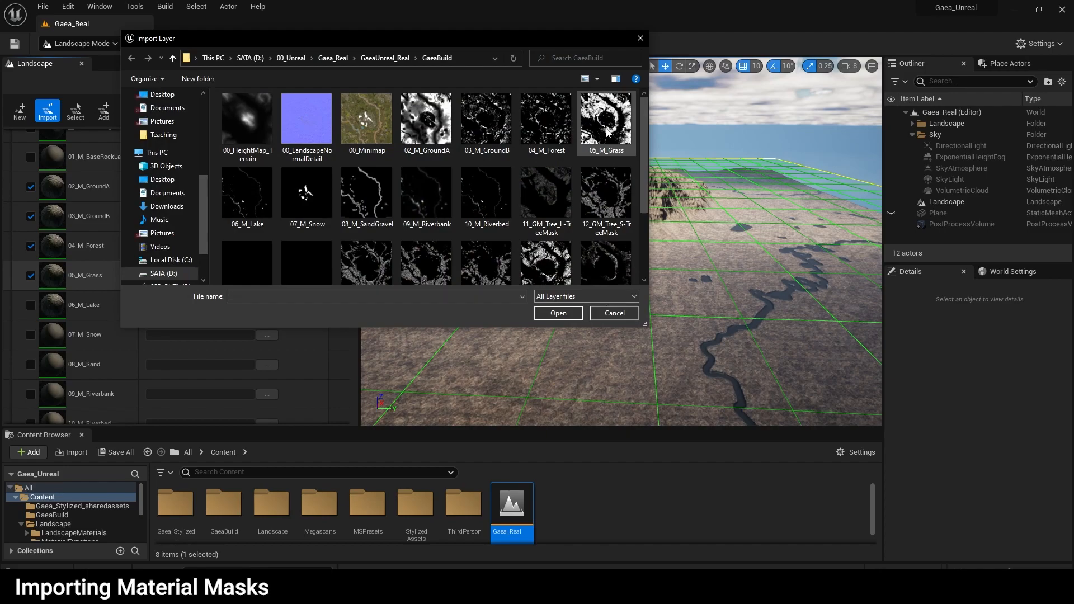
pyautogui.doubleClick(239, 205)
pyautogui.scroll(-1, 22, 302)
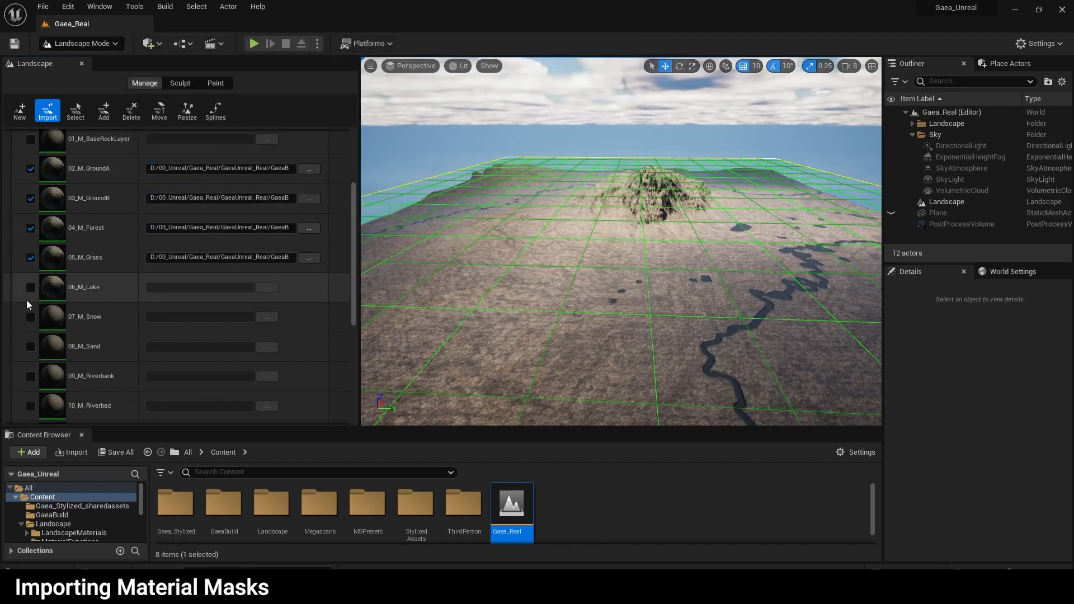
pyautogui.click(309, 262)
pyautogui.doubleClick(601, 121)
# - Enable the 06_M_Lake, 07_M_Snow and 08_M_Sand layers and assign them the 06_M_Lake, 07_M_Snow and 08_M_SandGravel masks
pyautogui.click(30, 288)
pyautogui.click(266, 287)
pyautogui.doubleClick(246, 196)
pyautogui.scroll(-3, 119, 289)
pyautogui.click(31, 264)
pyautogui.click(266, 264)
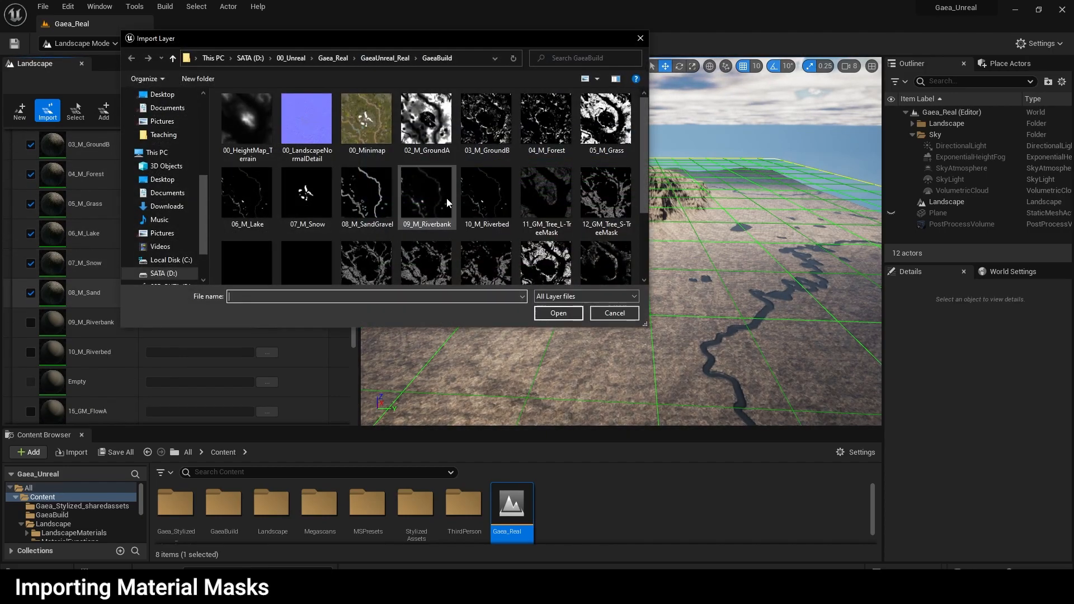
pyautogui.doubleClick(369, 195)
# - Enable the 09_M_Riverbank and 10_M_Riverbed layers for import and assign each its mask of the same name
pyautogui.click(31, 323)
pyautogui.click(267, 322)
pyautogui.doubleClick(427, 195)
pyautogui.click(31, 352)
pyautogui.click(267, 352)
pyautogui.doubleClick(485, 194)
# - Enable the 15_GM_FlowA, 16_GM_FlowB and 17_GM_FlowC layers for import and assign each its matching flow mask
pyautogui.scroll(-5, 67, 328)
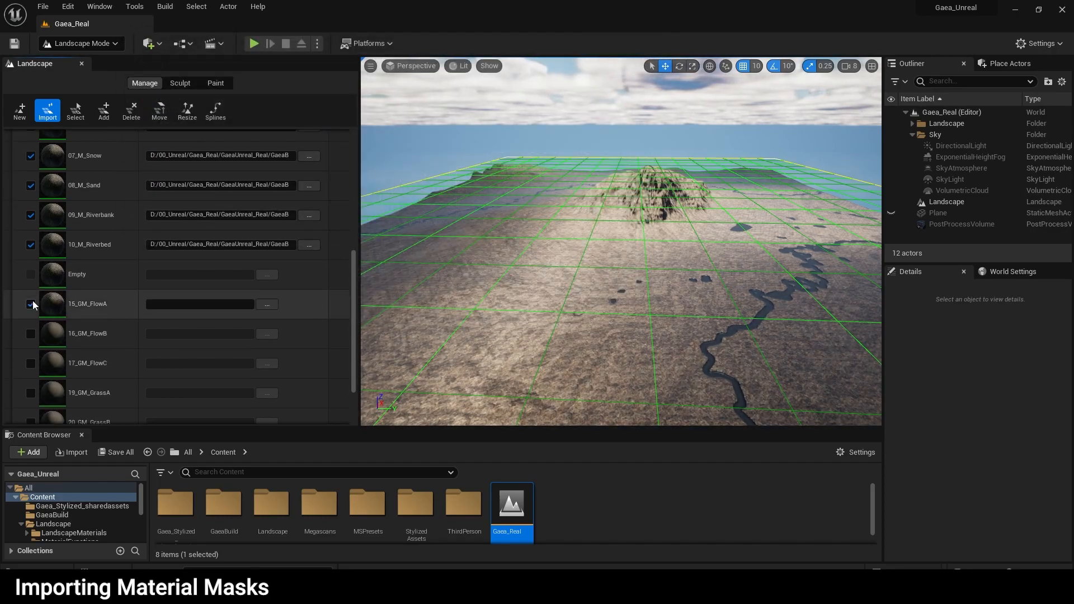
pyautogui.click(31, 304)
pyautogui.click(267, 303)
pyautogui.doubleClick(365, 173)
pyautogui.click(31, 334)
pyautogui.click(267, 333)
pyautogui.doubleClick(426, 173)
pyautogui.click(31, 363)
pyautogui.click(262, 363)
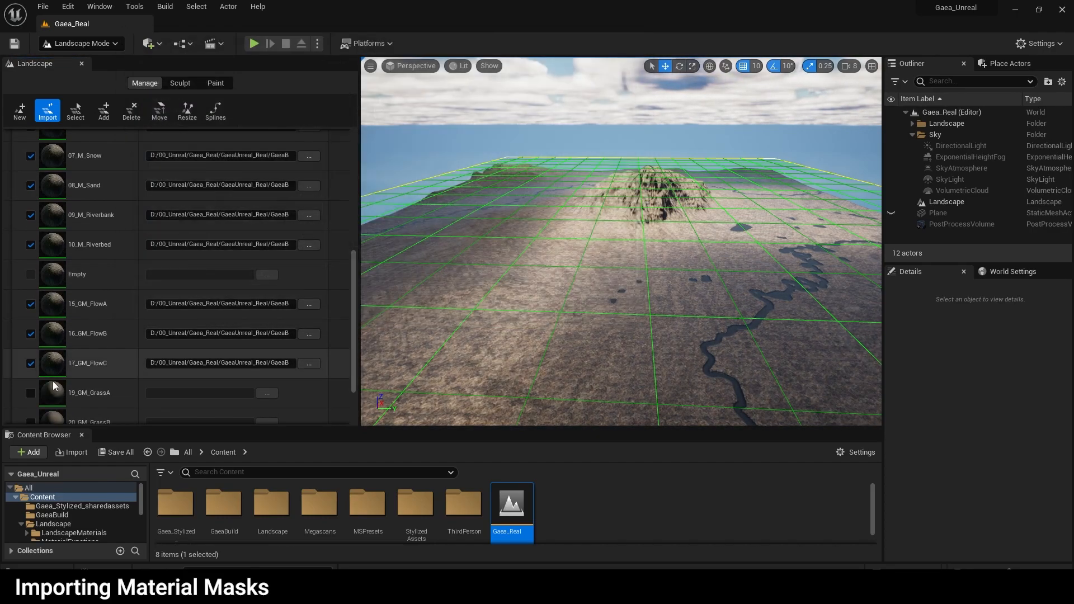
# - Enable the 19_GM_GrassA and 20_GM_GrassB layers for import and assign each its matching grass mask
pyautogui.click(30, 393)
pyautogui.click(267, 393)
pyautogui.scroll(-3, 421, 237)
pyautogui.doubleClick(606, 174)
pyautogui.scroll(-3, 99, 379)
pyautogui.click(30, 370)
pyautogui.click(267, 369)
pyautogui.click(241, 244)
pyautogui.doubleClick(240, 244)
# - Exclude the flow and grass mask layers, 15_GM_FlowA through 20_GM_GrassB, from the import
pyautogui.click(31, 385)
pyautogui.click(31, 355)
pyautogui.click(31, 325)
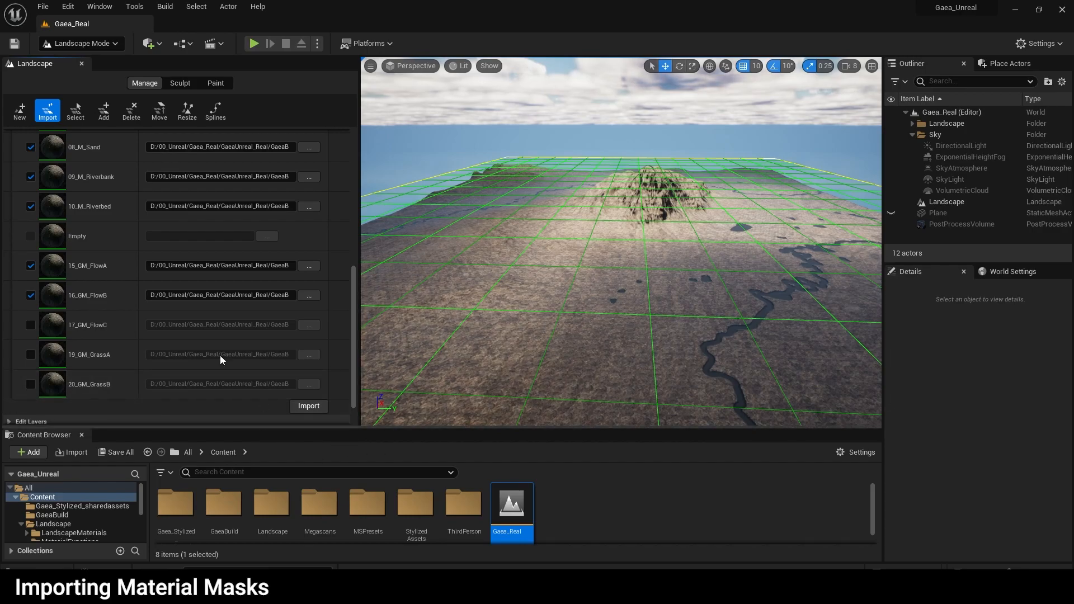
pyautogui.click(31, 296)
pyautogui.click(30, 266)
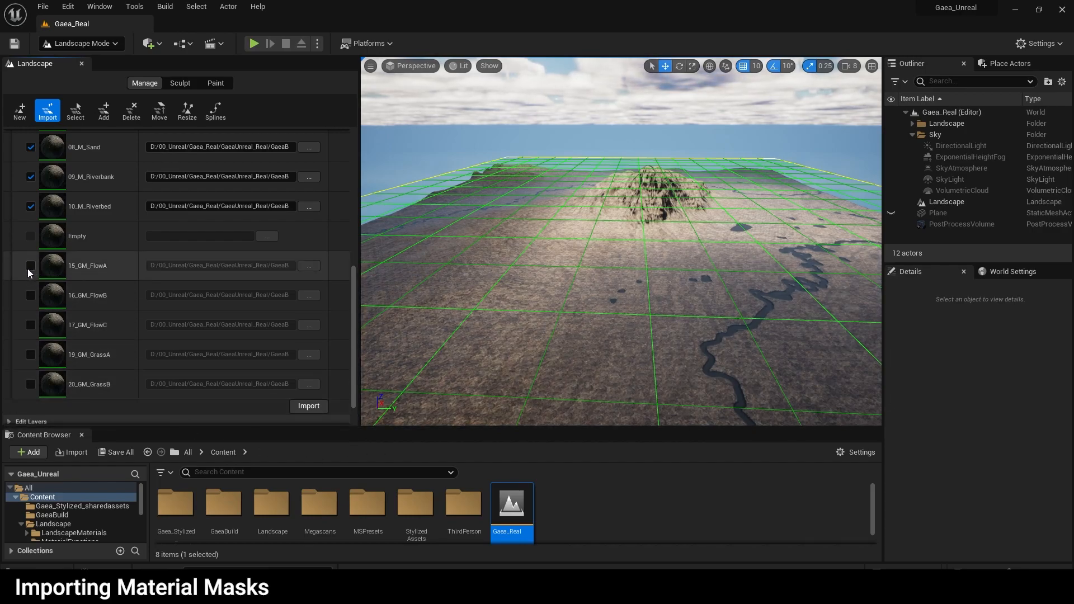
# - Exclude the material layers 03_M_GroundB through 10_M_Riverbed from the import, keeping only 02_M_GroundA enabled
pyautogui.scroll(3, 29, 267)
pyautogui.click(30, 267)
pyautogui.click(31, 296)
pyautogui.click(30, 237)
pyautogui.scroll(2, 34, 263)
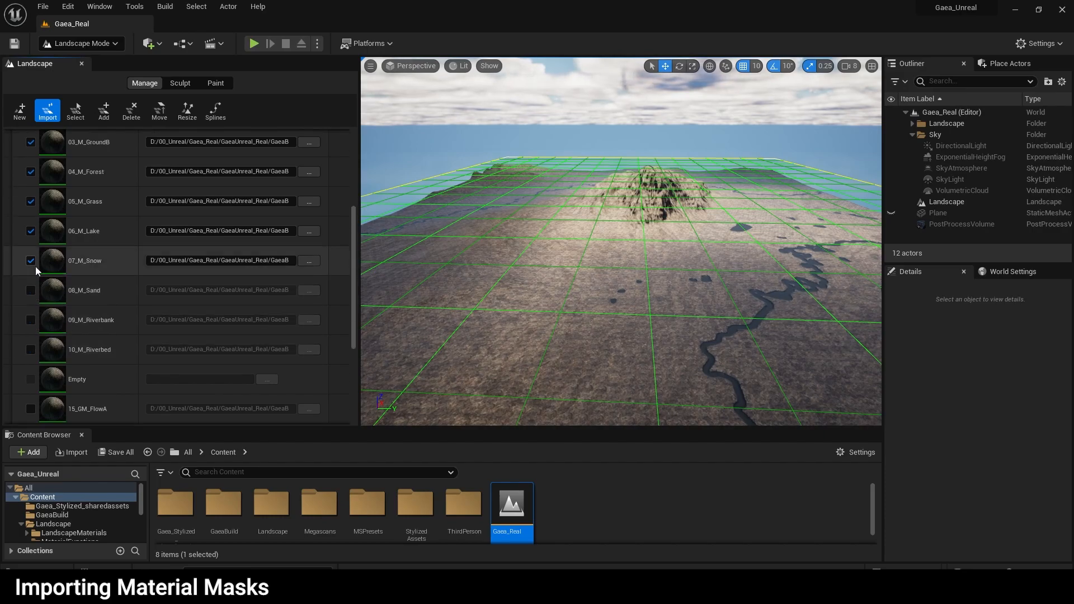
pyautogui.click(32, 263)
pyautogui.scroll(1, 30, 279)
pyautogui.click(30, 248)
pyautogui.click(30, 219)
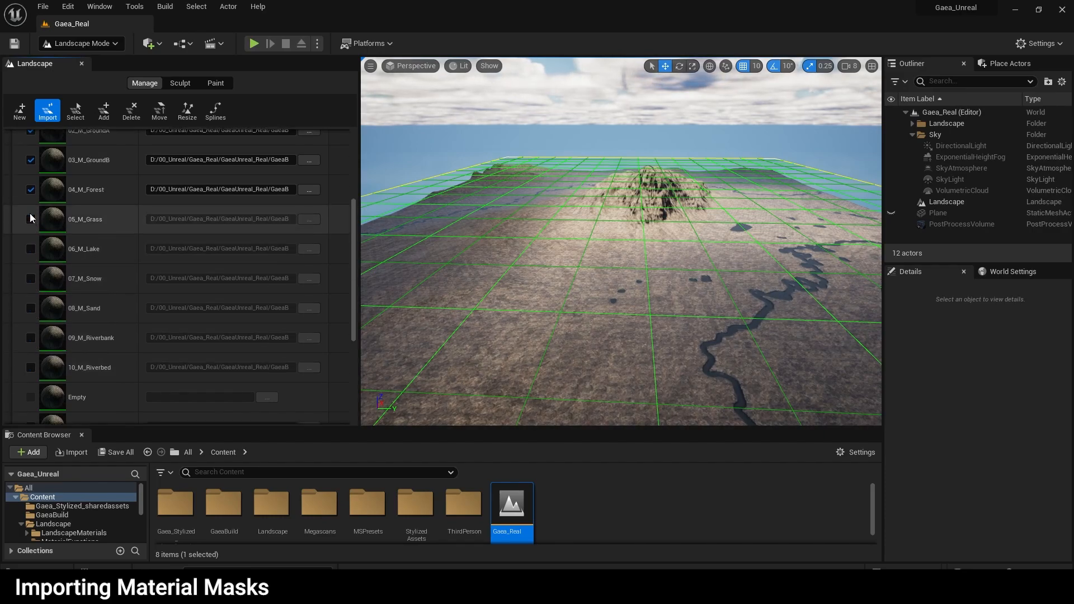
pyautogui.scroll(3, 29, 213)
pyautogui.click(30, 242)
pyautogui.click(31, 213)
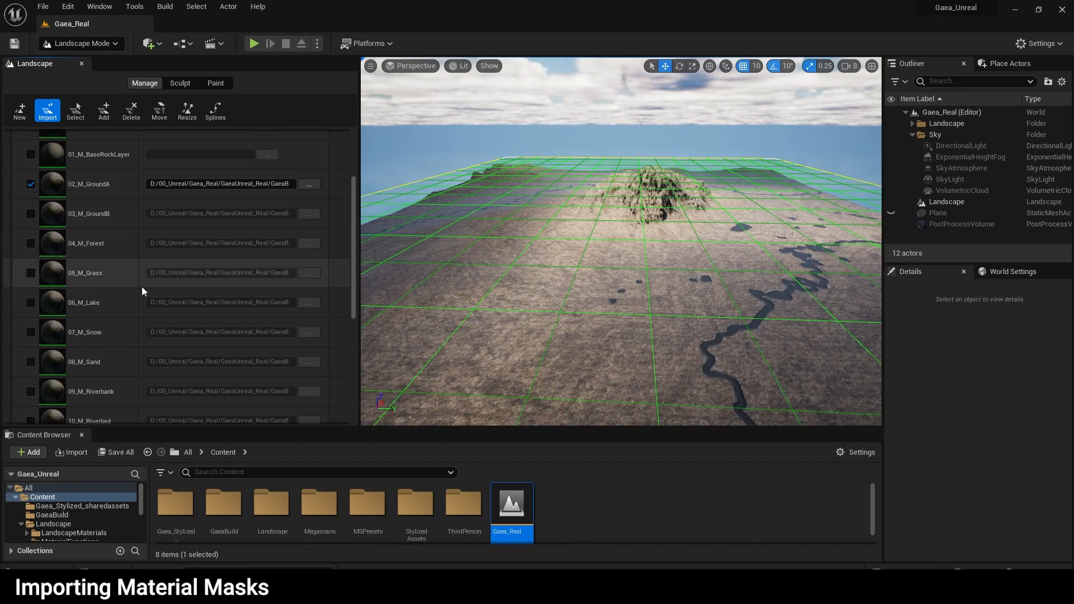
# - Import the 02_M_GroundA mask on its own and inspect its coverage on the landscape
pyautogui.scroll(-10, 120, 254)
pyautogui.scroll(10, 87, 217)
pyautogui.scroll(-13, 261, 342)
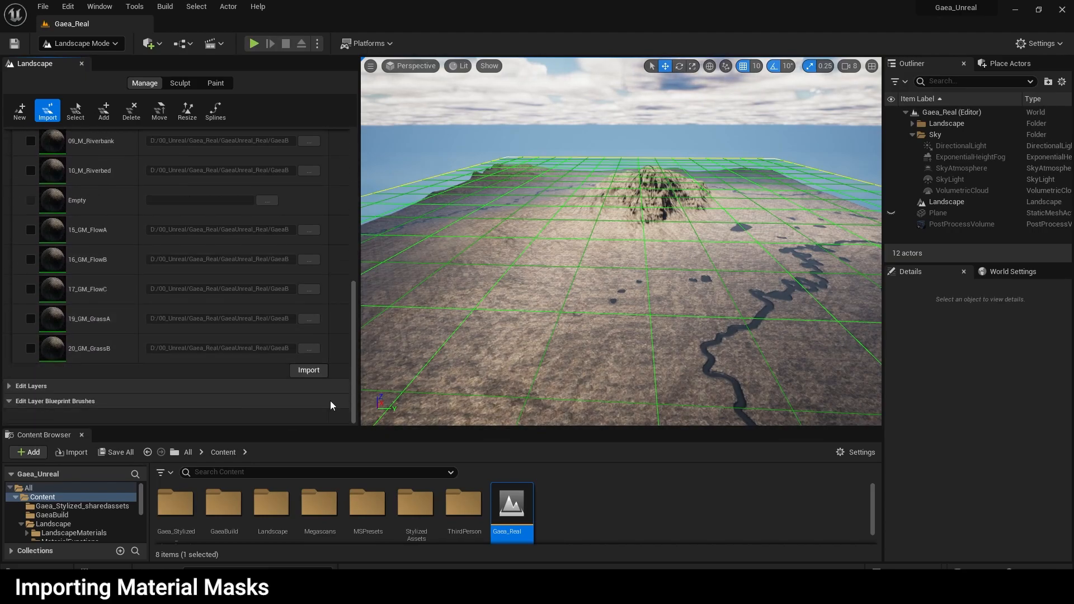
pyautogui.moveTo(649, 306); pyautogui.dragTo(763, 331, button='right')
pyautogui.moveTo(510, 274); pyautogui.dragTo(369, 288, button='right')
pyautogui.moveTo(743, 255); pyautogui.dragTo(792, 236, button='right')
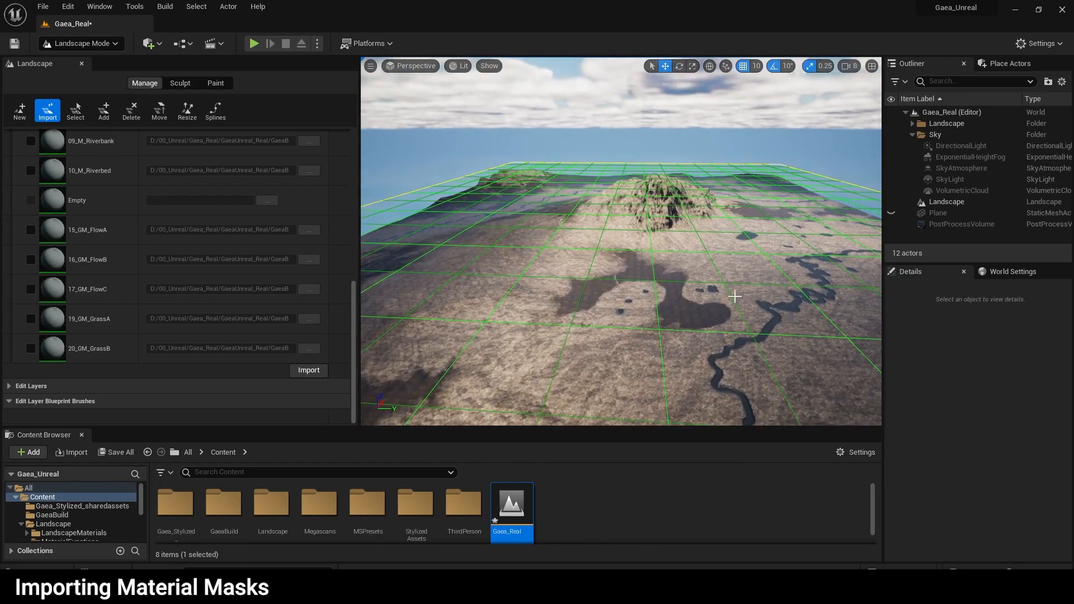
# - Exclude 02_M_GroundA, enable 03_M_GroundB and import its mask onto the landscape
pyautogui.scroll(10, 106, 274)
pyautogui.click(32, 221)
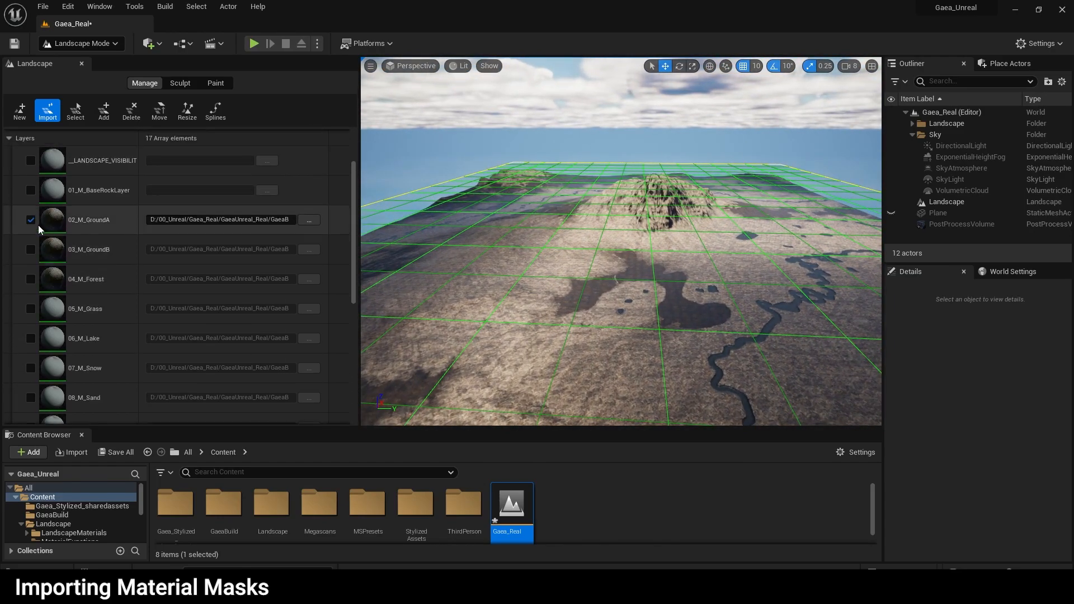
pyautogui.click(31, 250)
pyautogui.scroll(-4, 162, 287)
pyautogui.scroll(-4, 162, 290)
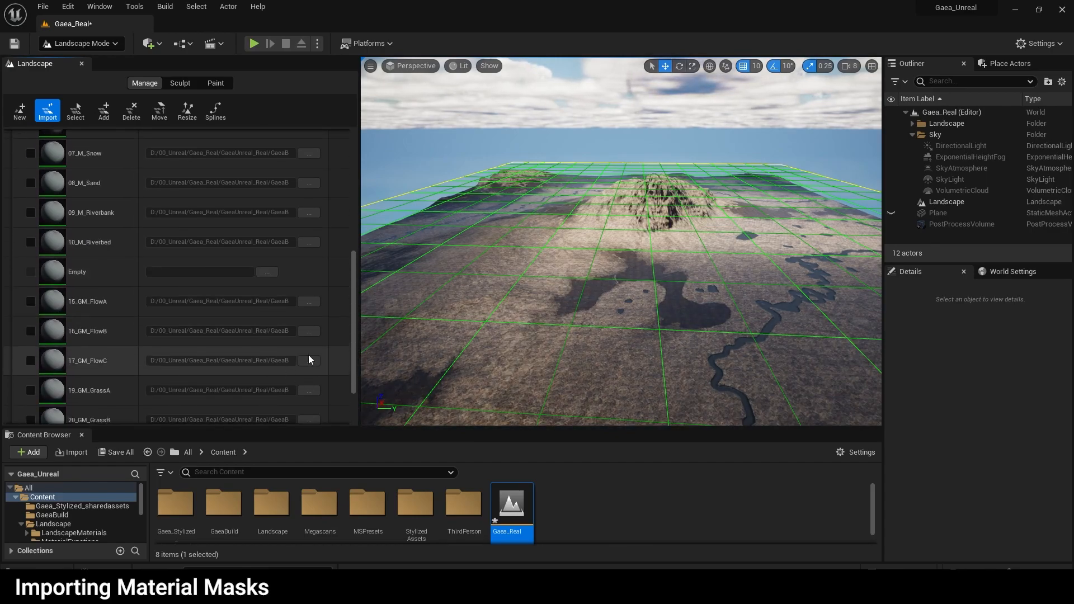
pyautogui.scroll(-3, 304, 351)
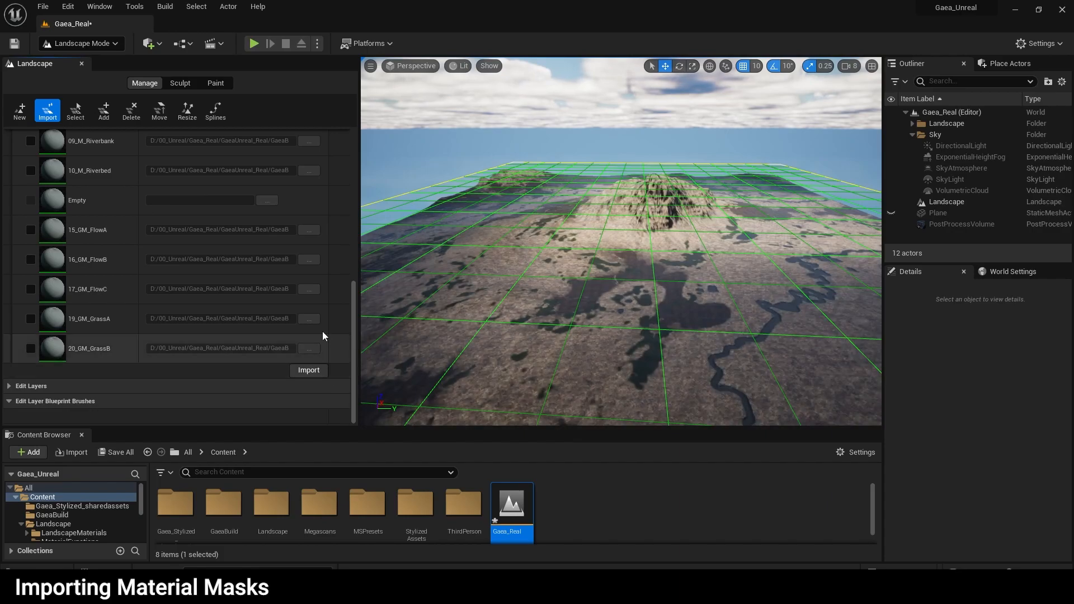
# - Exclude 03_M_GroundB, enable 04_M_Forest and import its mask onto the landscape
pyautogui.scroll(8, 139, 257)
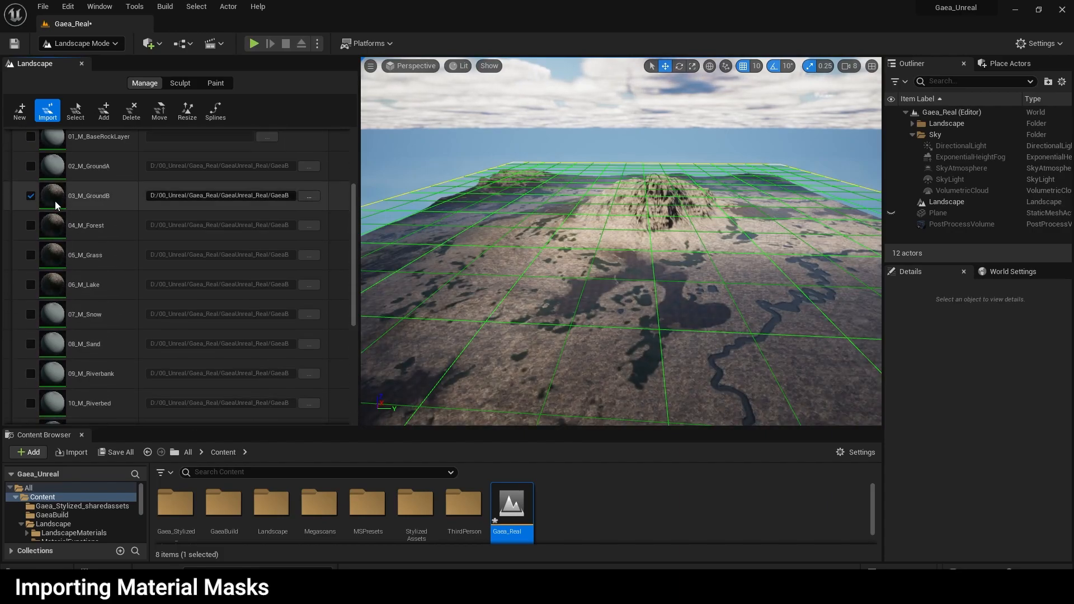
pyautogui.click(30, 225)
pyautogui.scroll(-6, 288, 288)
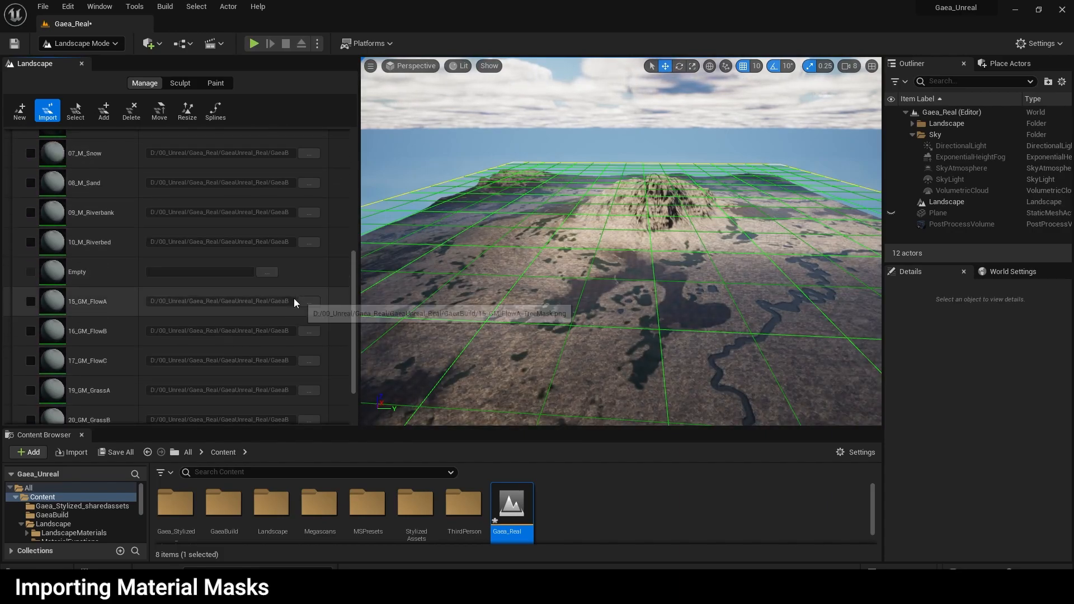
pyautogui.click(308, 371)
# - Exclude 04_M_Forest, enable 05_M_Grass and import its mask onto the landscape
pyautogui.scroll(5, 147, 256)
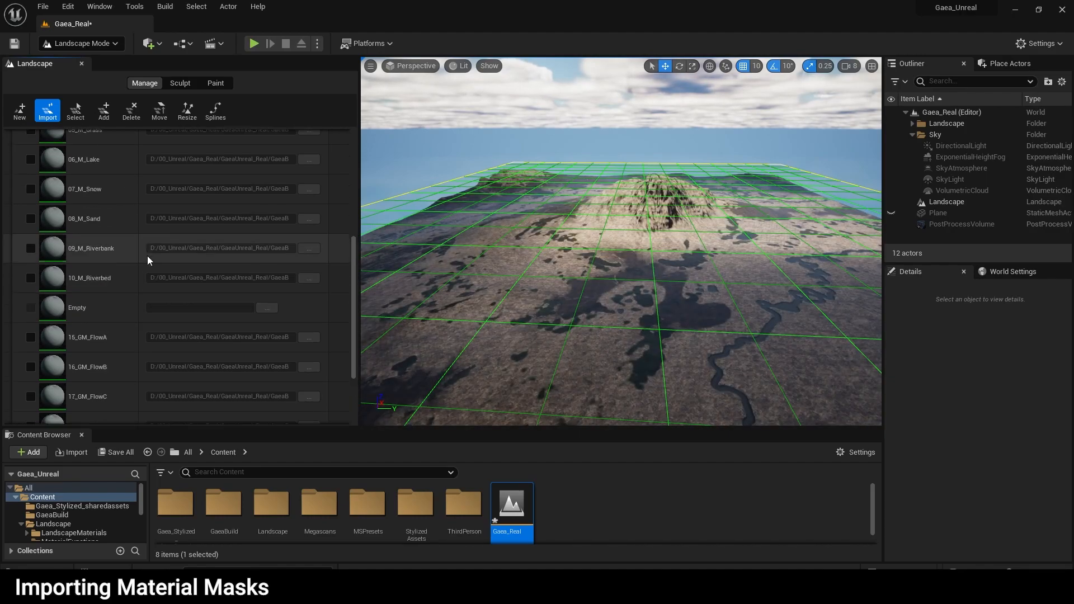
pyautogui.click(30, 208)
pyautogui.click(30, 238)
pyautogui.scroll(-1, 332, 307)
pyautogui.scroll(-5, 333, 307)
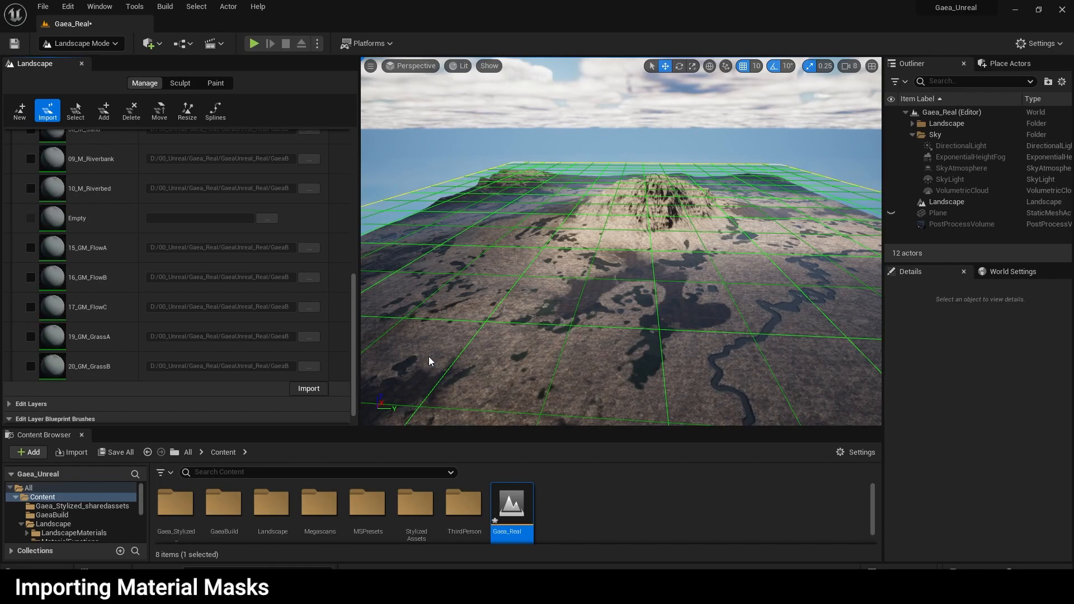
pyautogui.click(311, 392)
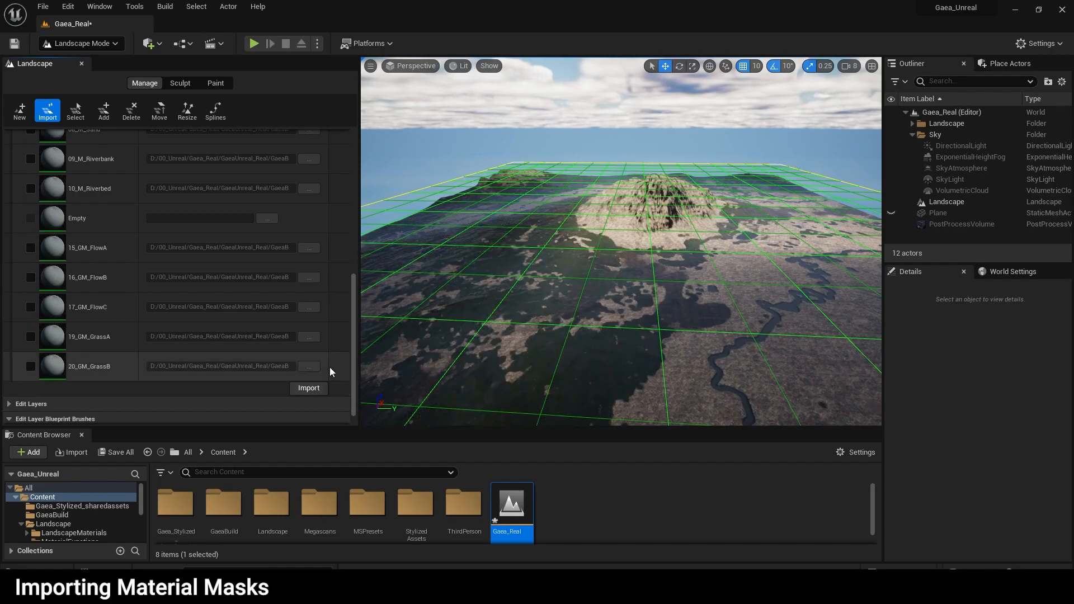
pyautogui.moveTo(554, 280); pyautogui.dragTo(588, 279, button='right')
# - Exclude 05_M_Grass, enable 06_M_Lake and import its mask onto the landscape
pyautogui.scroll(3, 153, 248)
pyautogui.scroll(5, 153, 247)
pyautogui.click(31, 220)
pyautogui.click(32, 249)
pyautogui.scroll(-6, 201, 288)
pyautogui.scroll(-3, 202, 288)
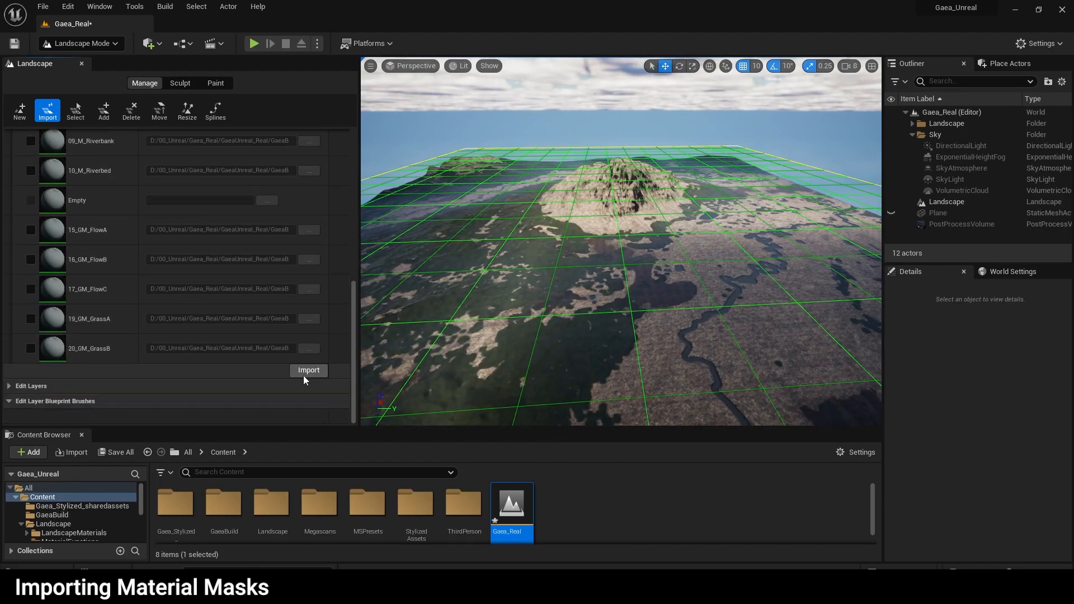
# - Exclude 06_M_Lake, enable 07_M_Snow and import its mask onto the landscape
pyautogui.scroll(5, 143, 254)
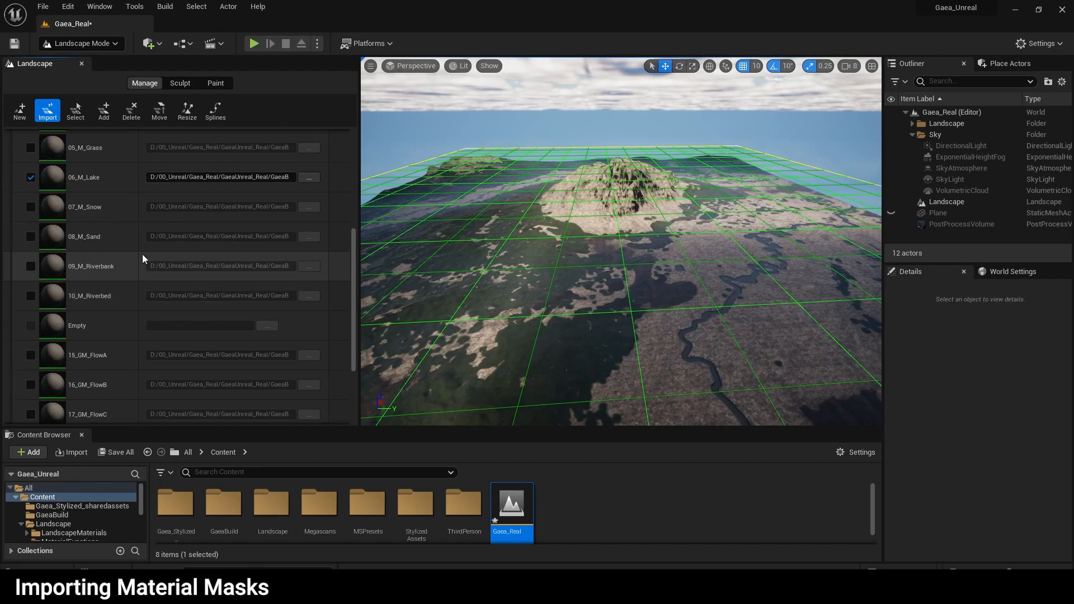
pyautogui.scroll(-5, 278, 297)
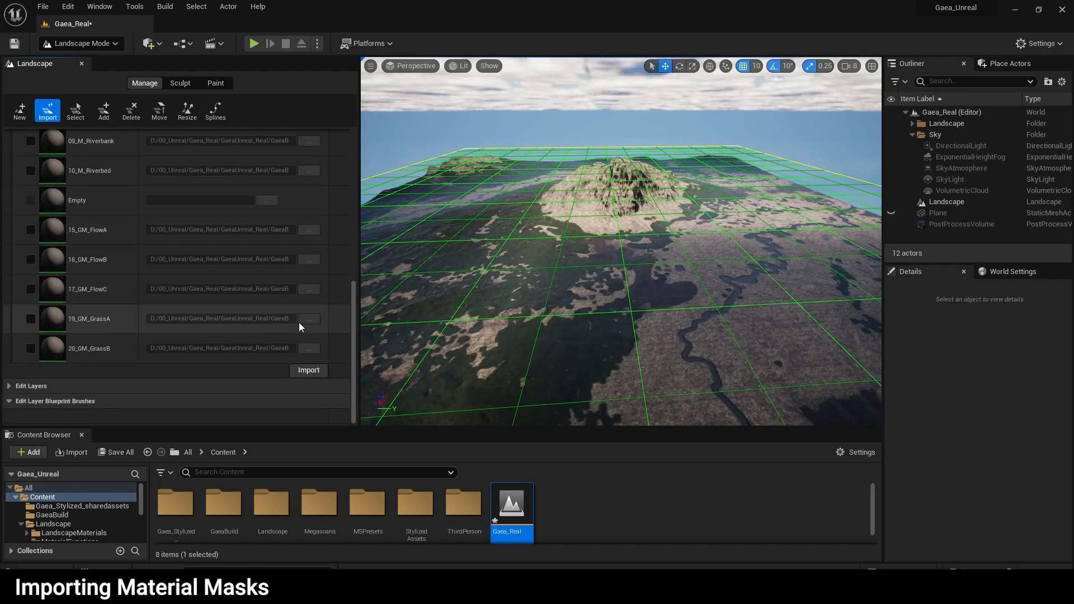
pyautogui.click(309, 371)
# - Exclude 07_M_Snow, enable 08_M_Sand and import its mask onto the landscape
pyautogui.scroll(5, 199, 265)
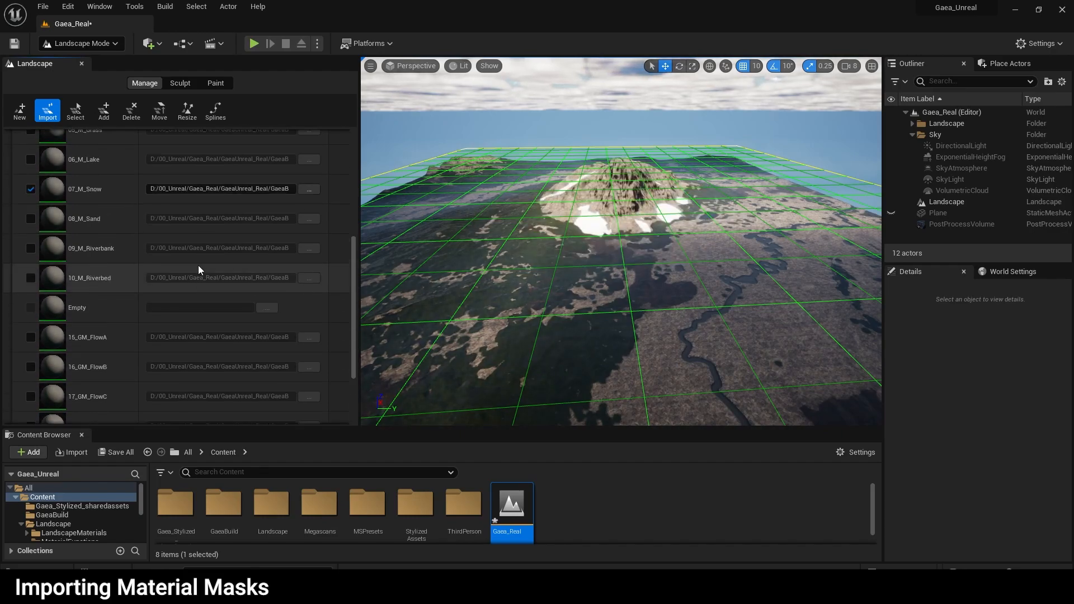
pyautogui.click(30, 254)
pyautogui.scroll(-5, 244, 292)
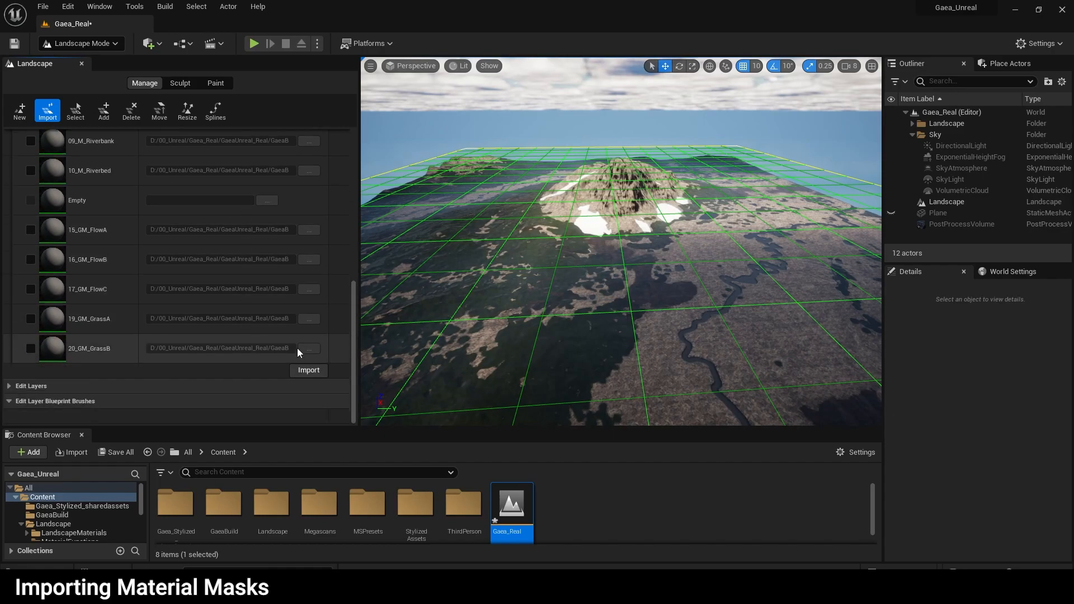
pyautogui.click(310, 371)
# - Exclude 08_M_Sand, enable 09_M_Riverbank and import its mask onto the landscape
pyautogui.scroll(3, 24, 264)
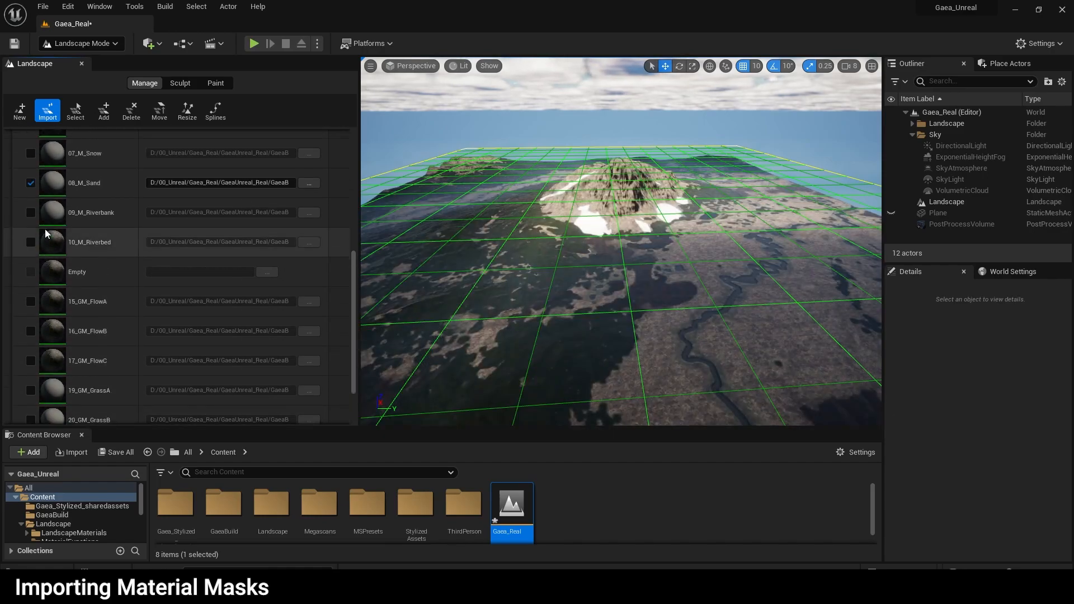
pyautogui.click(30, 183)
pyautogui.click(30, 212)
pyautogui.scroll(-3, 167, 252)
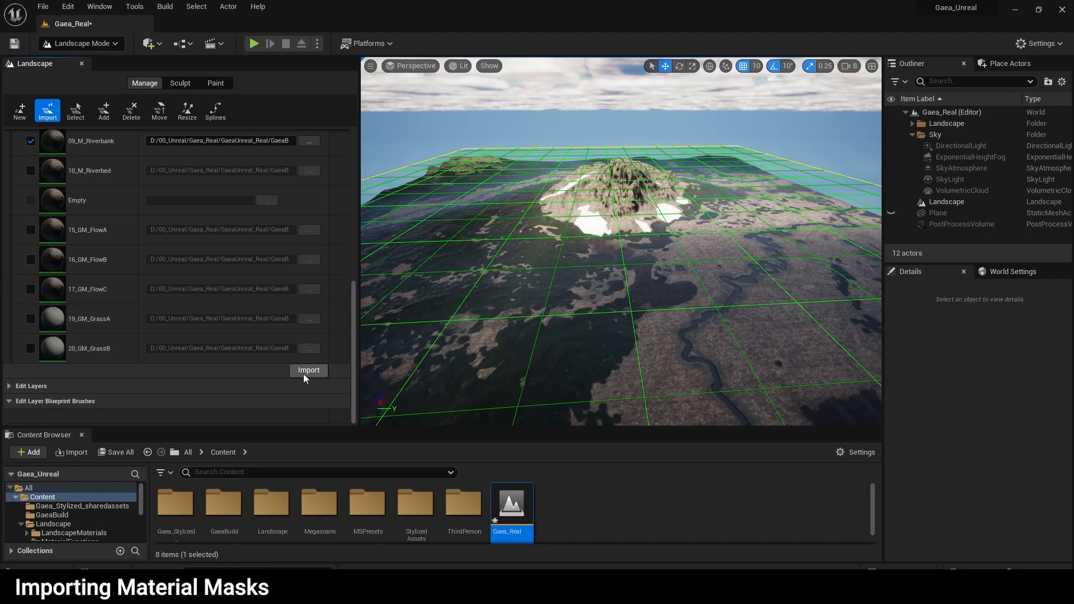
# - Import the 10_M_Riverbed mask in place of 09_M_Riverbank, leaving both layers excluded from further imports
pyautogui.scroll(3, 164, 299)
pyautogui.click(30, 212)
pyautogui.click(30, 242)
pyautogui.scroll(-3, 167, 280)
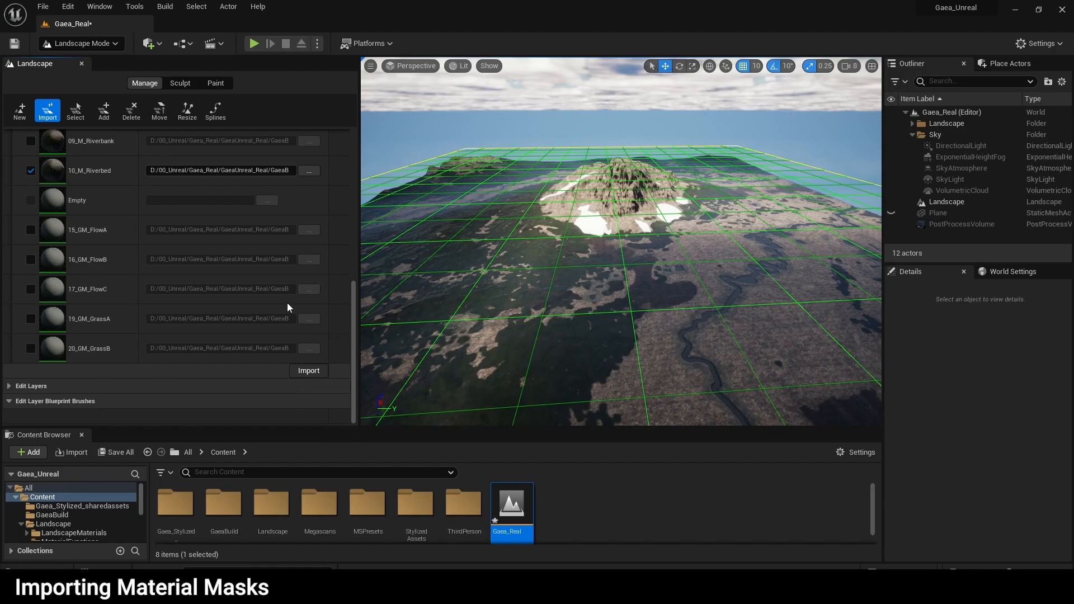
pyautogui.scroll(2, 257, 300)
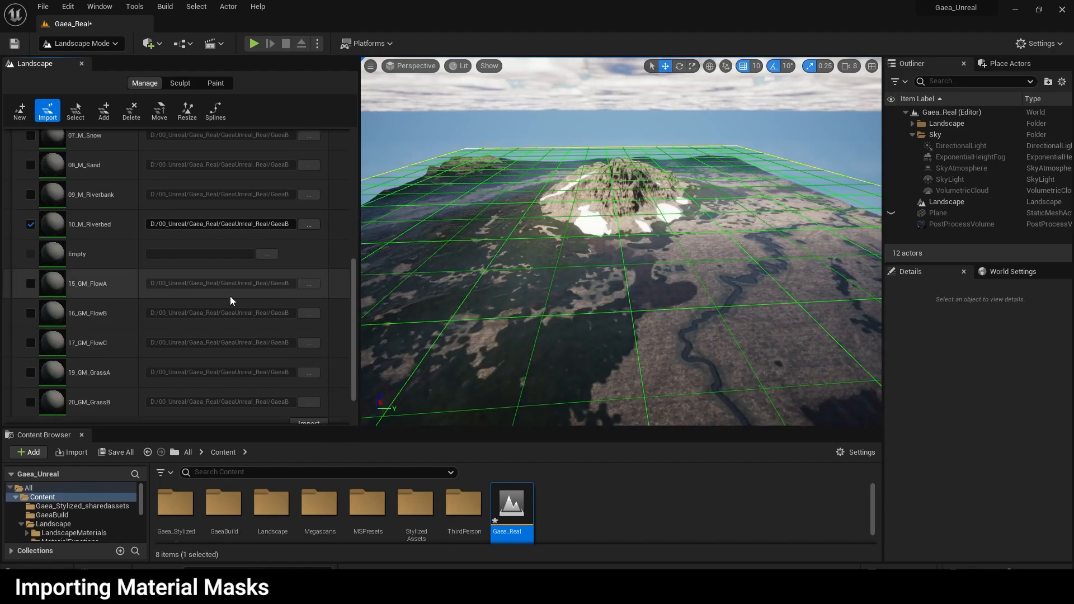
pyautogui.click(31, 225)
# - Switch to Selection mode and examine the imported materials across the landscape from a low viewpoint
pyautogui.moveTo(559, 286); pyautogui.dragTo(500, 260, button='right')
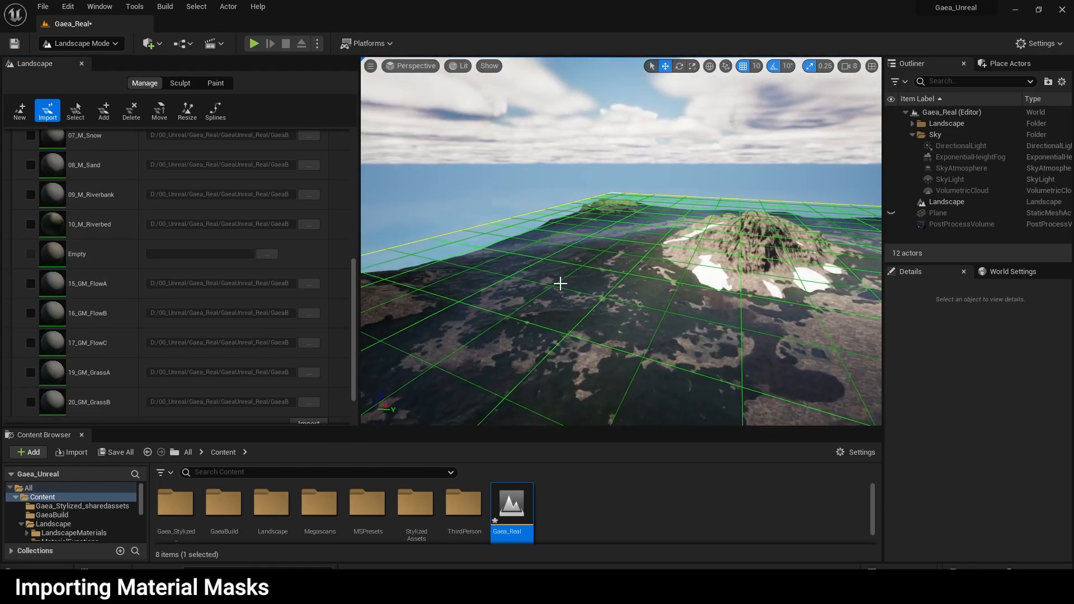
pyautogui.moveTo(561, 268); pyautogui.dragTo(587, 329, button='middle')
pyautogui.moveTo(528, 175); pyautogui.dragTo(553, 189, button='middle')
pyautogui.click(81, 43)
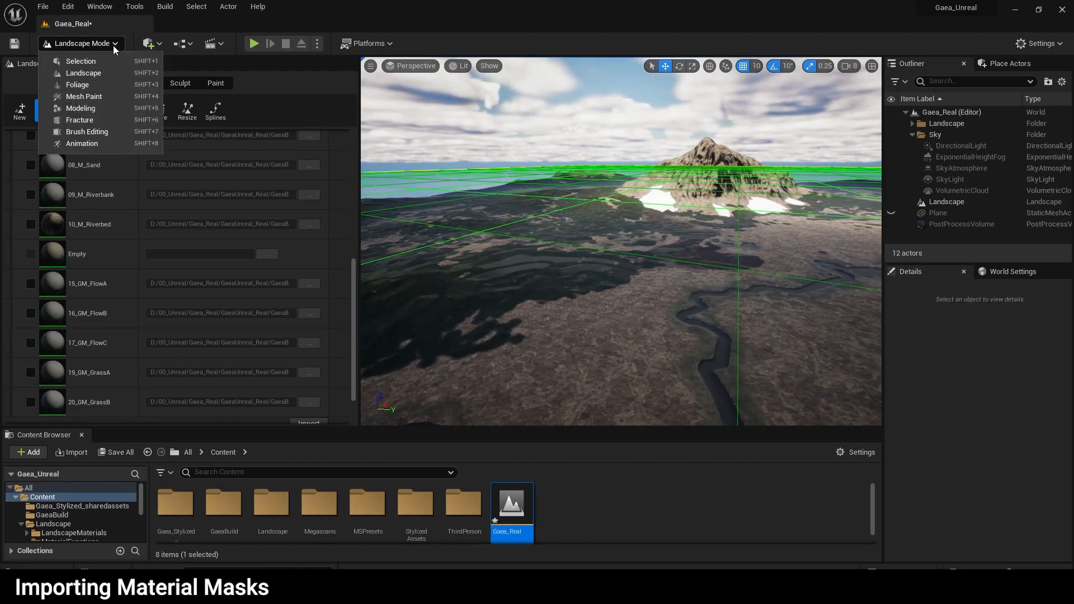
pyautogui.click(67, 69)
pyautogui.moveTo(442, 240); pyautogui.dragTo(548, 201, button='right')
pyautogui.press('a')
pyautogui.press('w')
pyautogui.press('s')
pyautogui.press('s')
pyautogui.press('d')
pyautogui.press('q')
pyautogui.moveTo(255, 351); pyautogui.dragTo(255, 358, button='right')
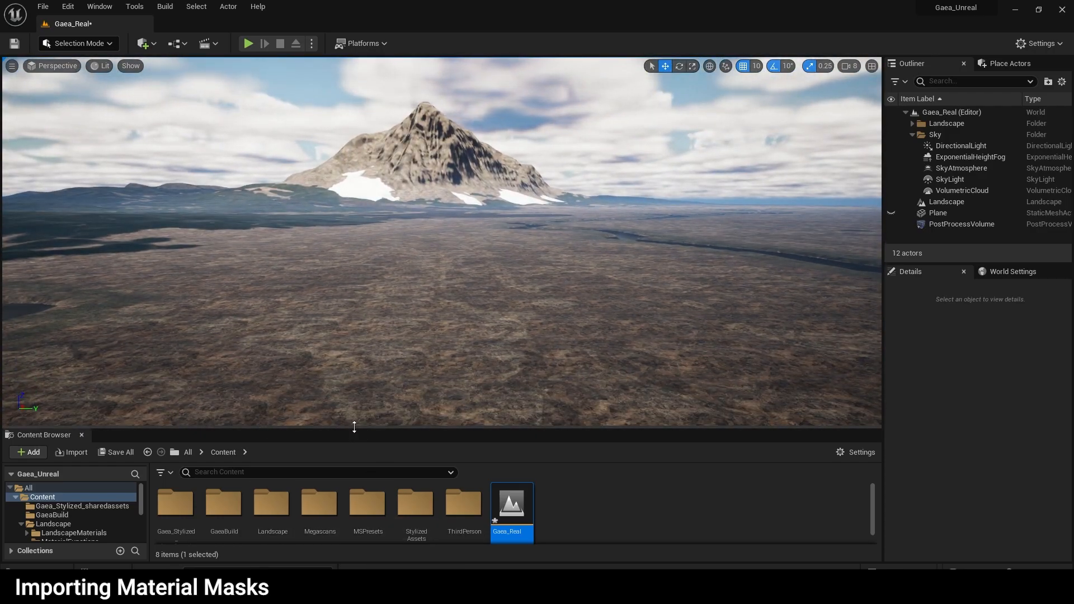
# - Enlarge the Content Browser and open the Surfaces folder inside Megascans
pyautogui.moveTo(355, 428); pyautogui.dragTo(354, 360)
pyautogui.click(320, 438)
pyautogui.doubleClick(320, 437)
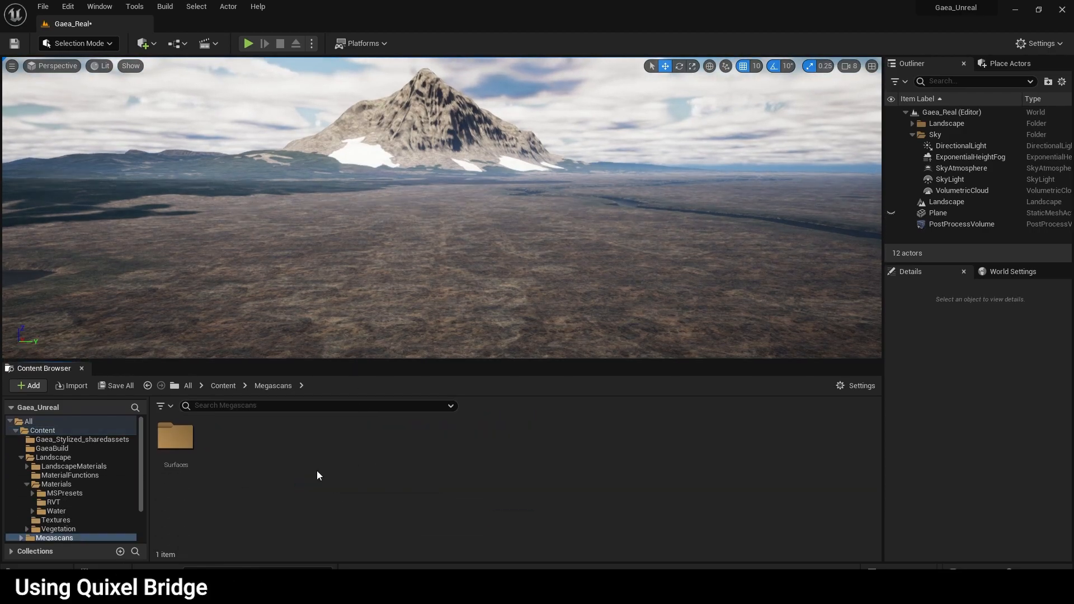
pyautogui.doubleClick(176, 440)
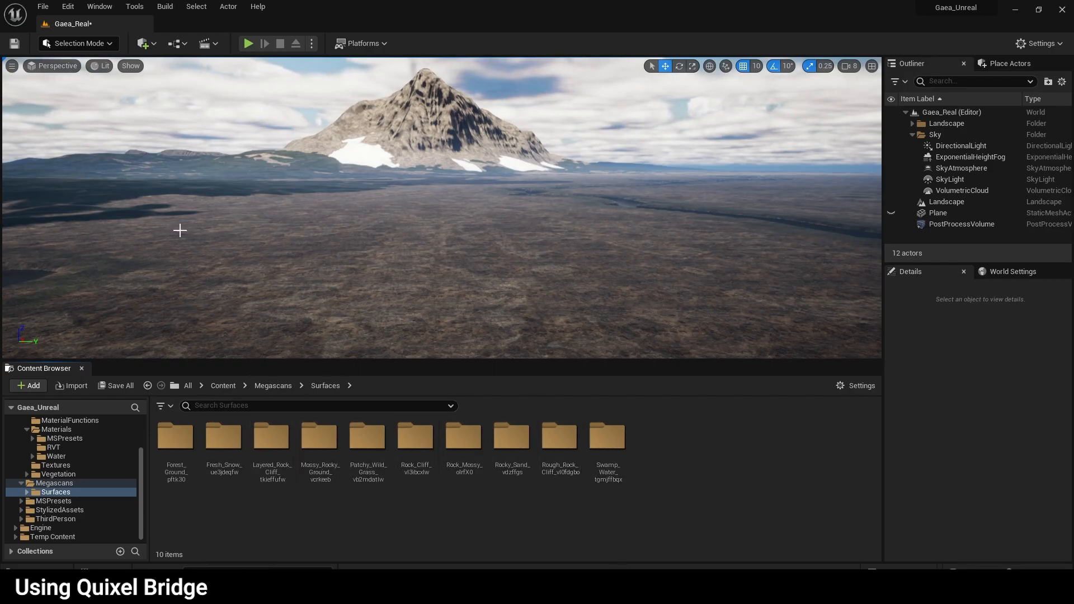
# - Browse the Surfaces category in Quixel Bridge, close it, and look at the textures in the Rocky_Sand_vdzffgs folder
pyautogui.click(101, 6)
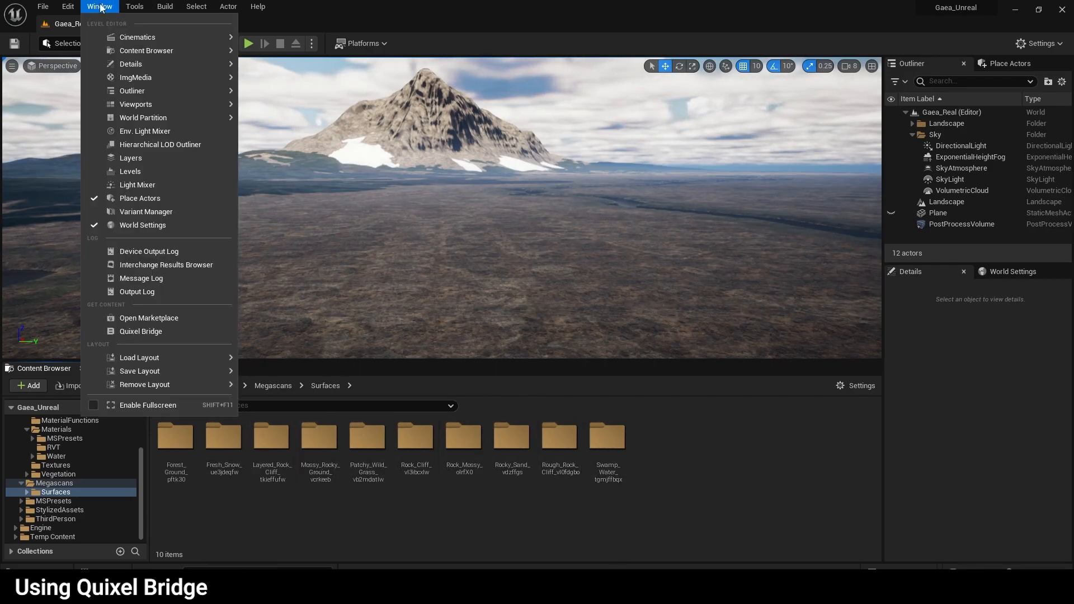
pyautogui.click(160, 331)
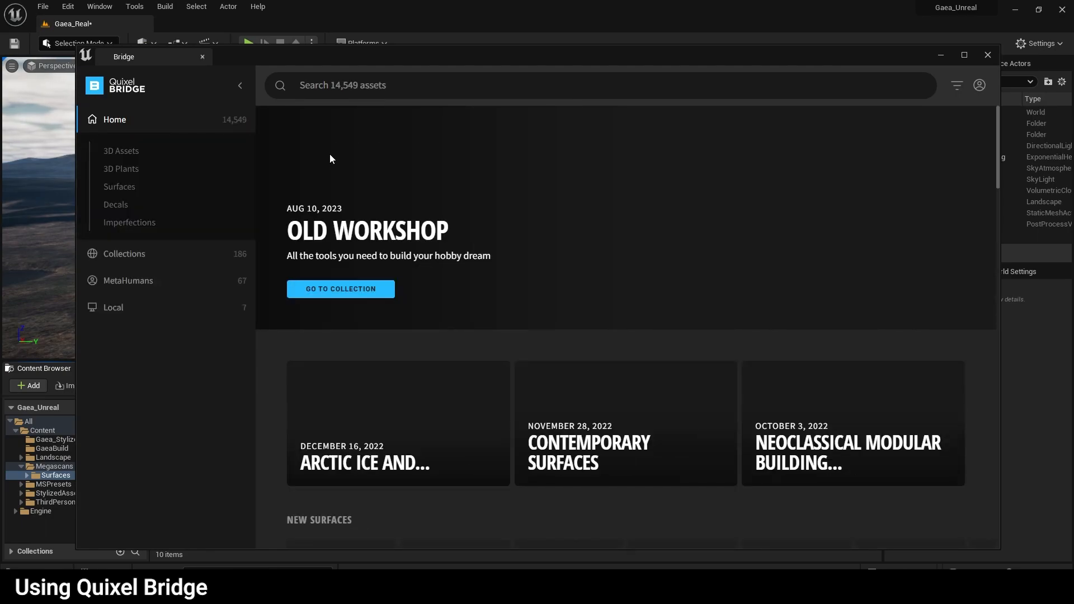
pyautogui.click(120, 186)
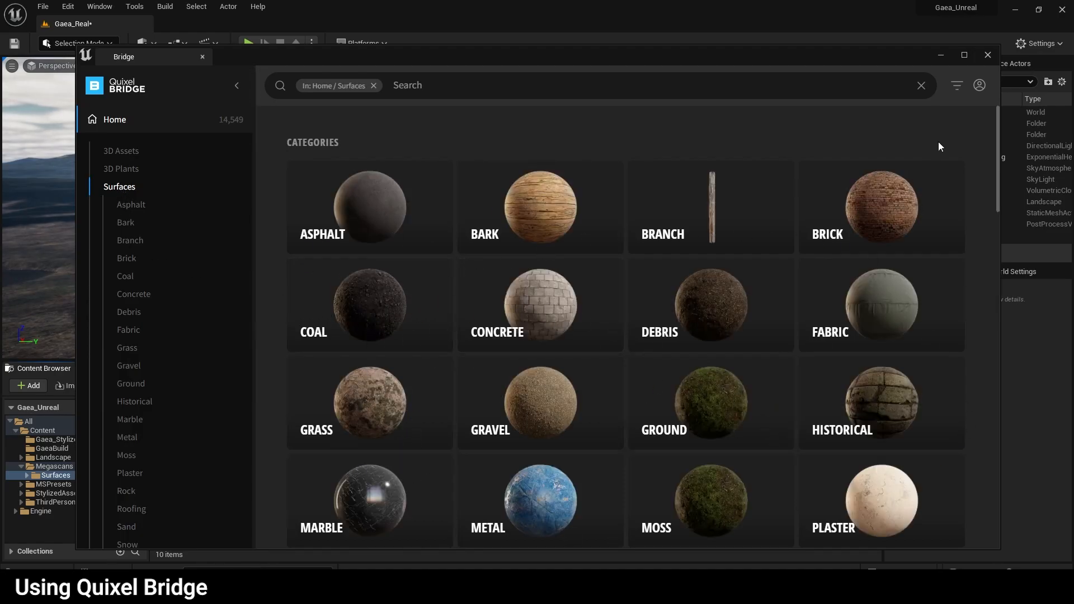
pyautogui.click(989, 55)
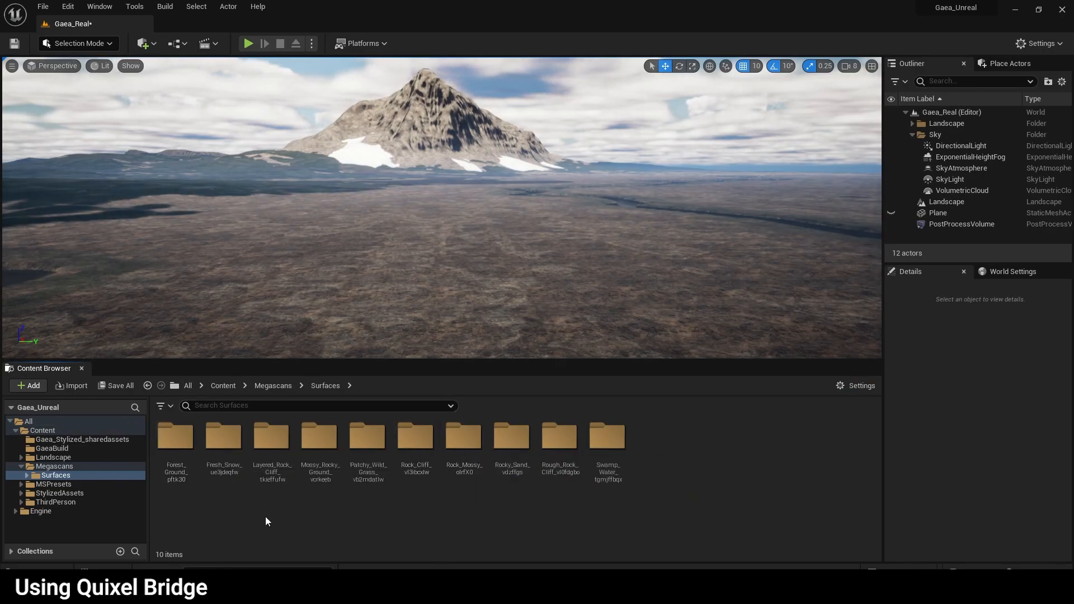
pyautogui.doubleClick(512, 439)
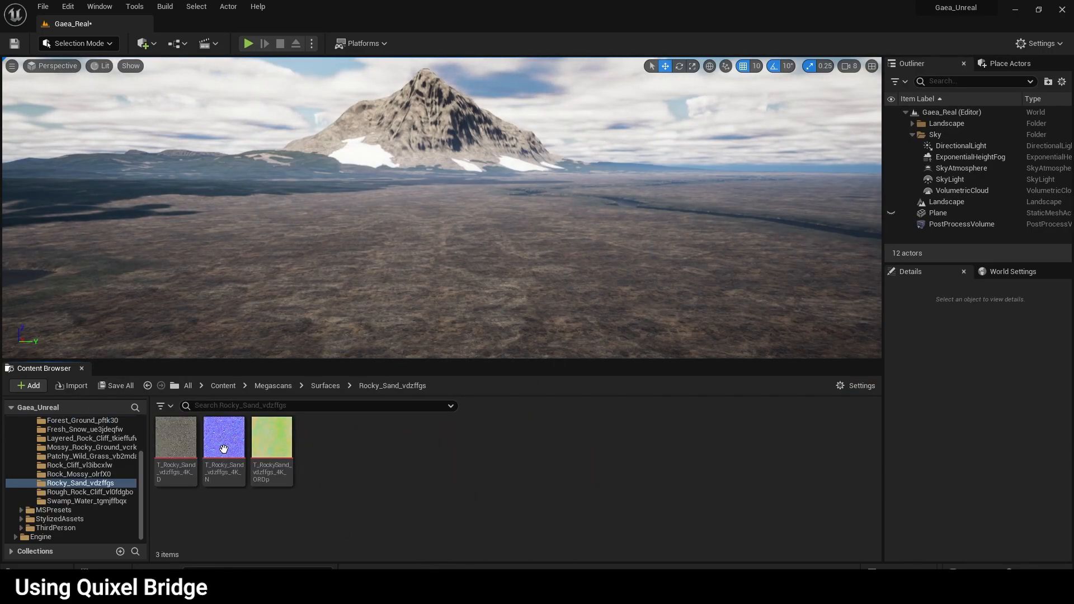
pyautogui.click(328, 388)
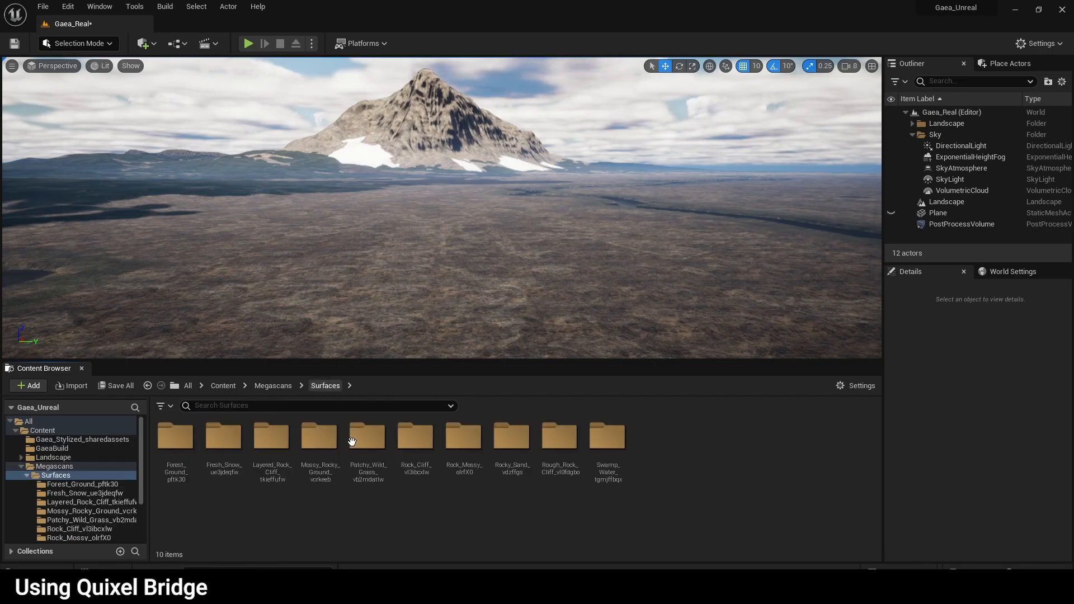
# - Examine the landscape's ground, river and mountain materials from above and from several angles
pyautogui.press('e')
pyautogui.moveTo(532, 308)
pyautogui.mouseDown(button='right')
pyautogui.moveTo(577, 336)
pyautogui.moveTo(531, 299)
pyautogui.mouseUp(button='right')
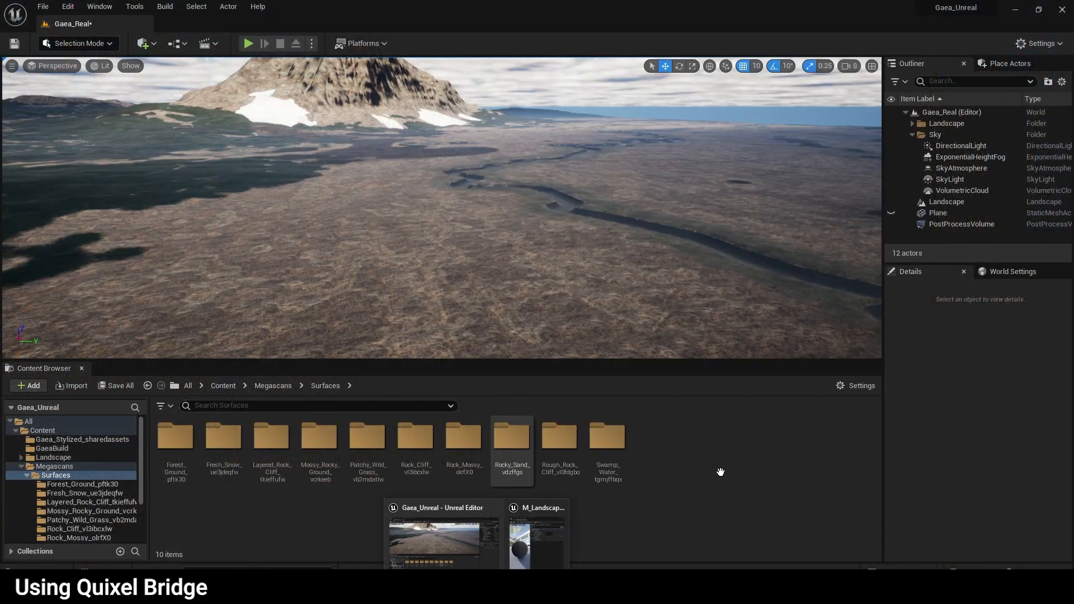
pyautogui.moveTo(587, 268); pyautogui.dragTo(561, 252, button='right')
pyautogui.moveTo(634, 304); pyautogui.dragTo(607, 303, button='right')
pyautogui.moveTo(674, 319); pyautogui.dragTo(617, 359, button='right')
pyautogui.moveTo(420, 275); pyautogui.dragTo(399, 309, button='right')
pyautogui.moveTo(367, 248); pyautogui.dragTo(379, 222, button='right')
pyautogui.moveTo(442, 302); pyautogui.dragTo(479, 257, button='right')
# - Return to Landscape mode and bring up the detail mask layers in the import list
pyautogui.click(79, 44)
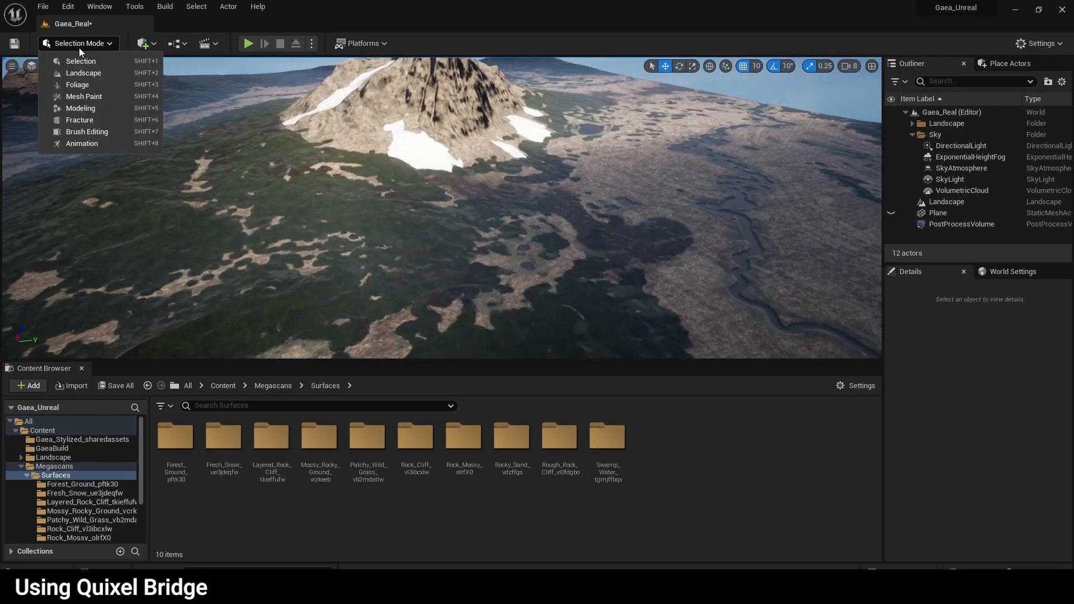
pyautogui.click(96, 72)
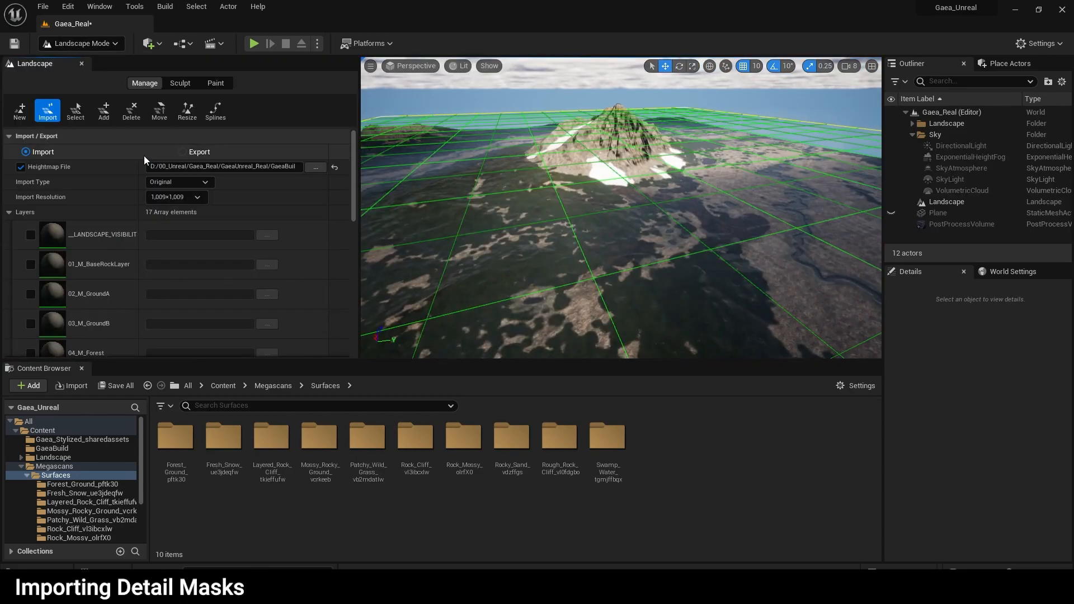
pyautogui.scroll(-12, 143, 226)
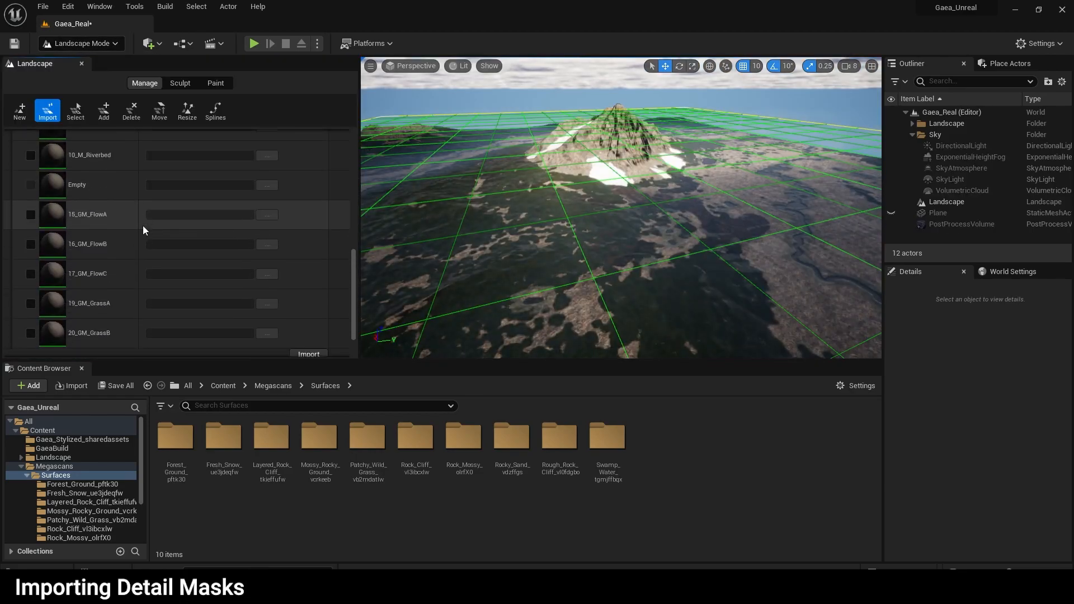
pyautogui.click(30, 218)
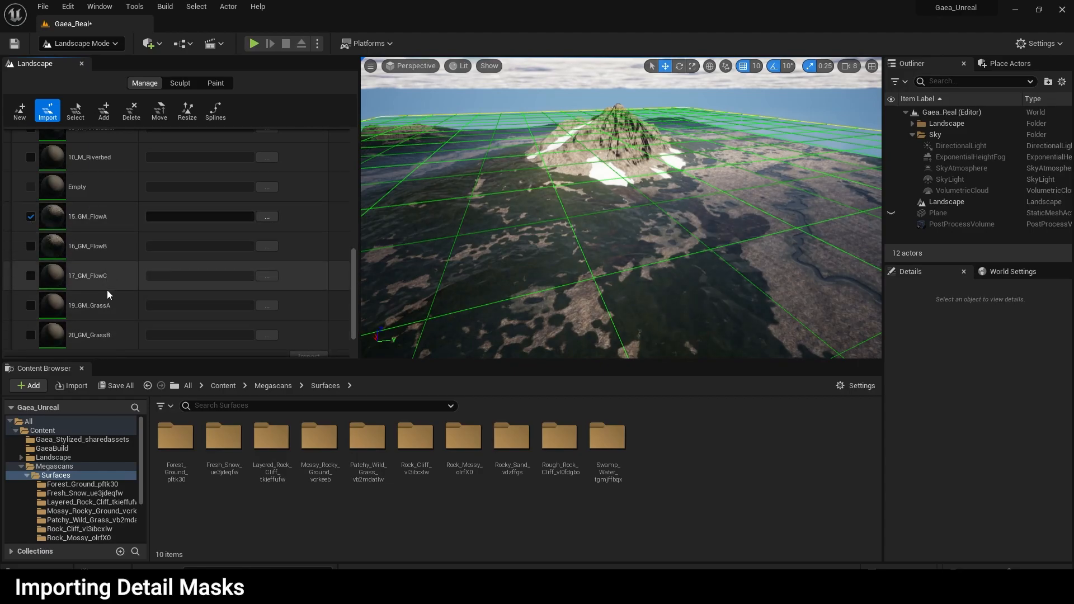
pyautogui.scroll(-2, 108, 313)
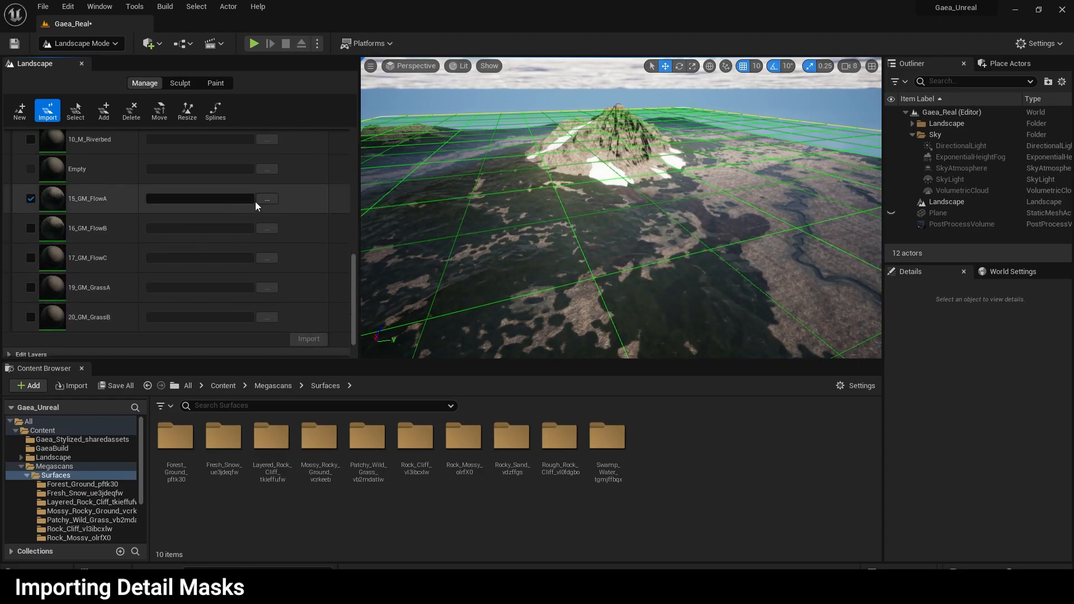
pyautogui.click(32, 198)
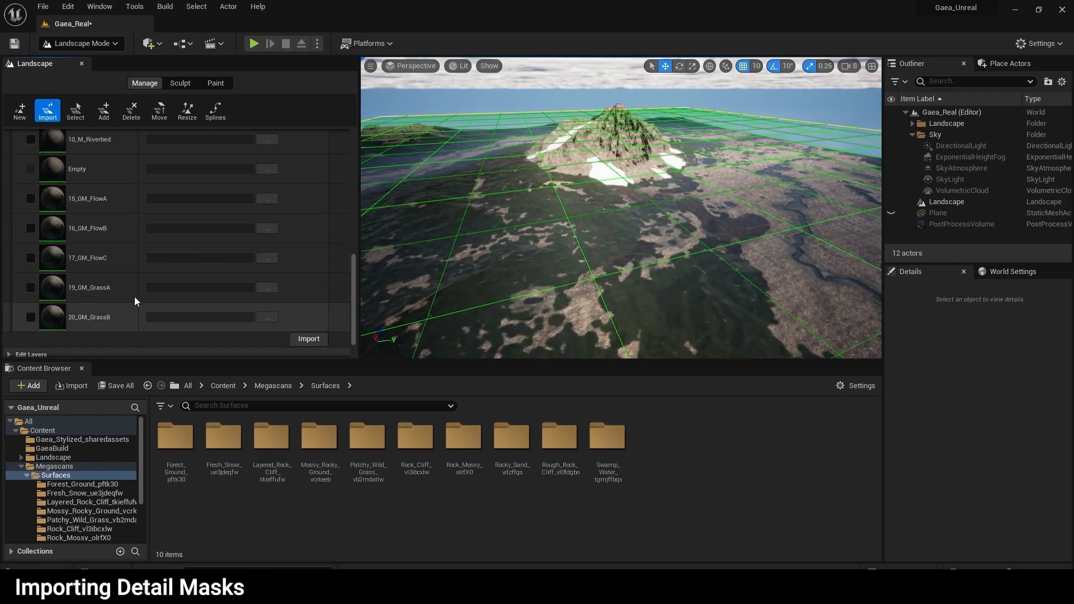
# - Enable the 19_GM_GrassA layer and import the 19_GM_GrassA-TreeMask file into it
pyautogui.click(31, 288)
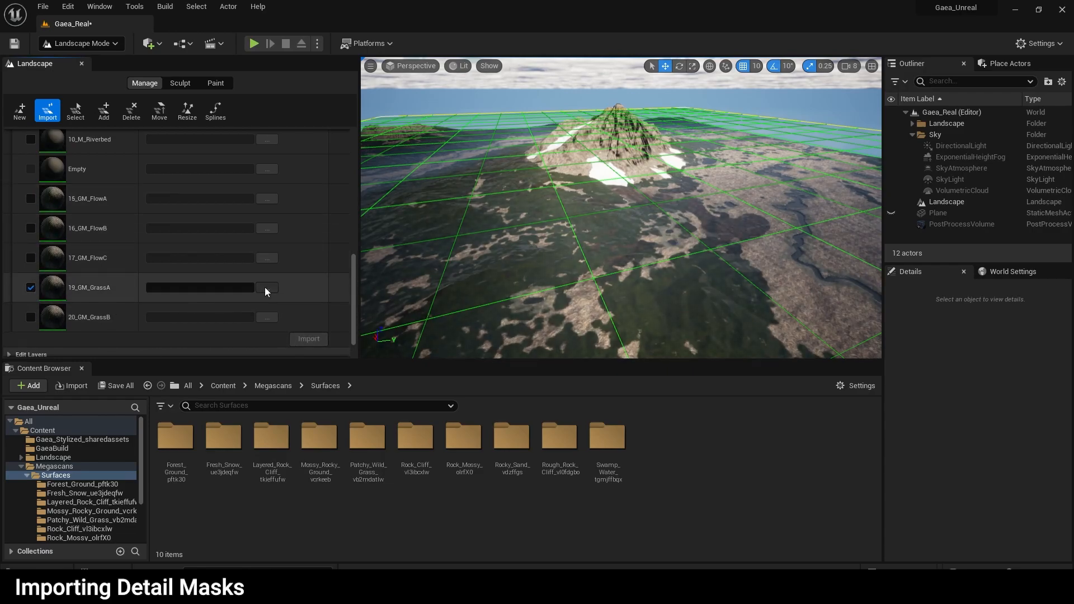
pyautogui.click(264, 287)
pyautogui.scroll(-3, 460, 239)
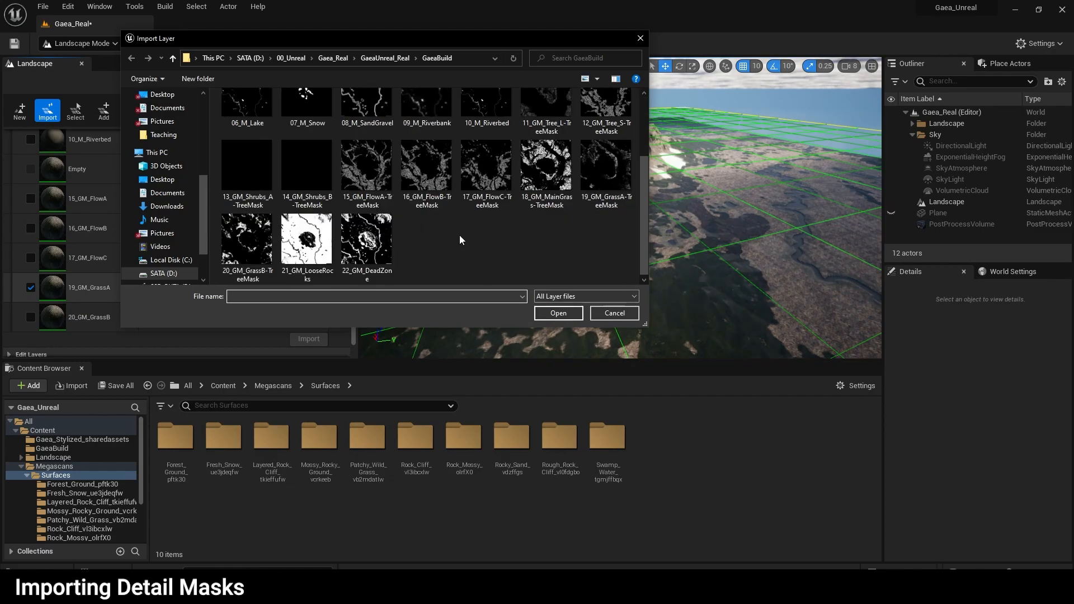
pyautogui.doubleClick(608, 170)
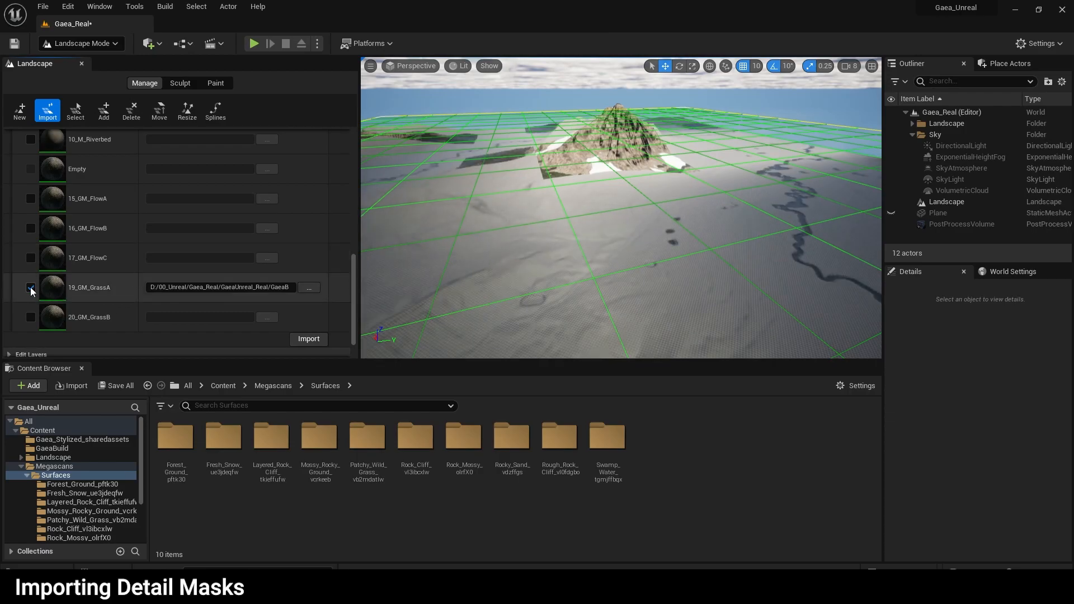
# - Exclude the 19_GM_GrassA layer, enable 20_GM_GrassB and import the 20_GM_GrassB-TreeMask file into it
pyautogui.click(31, 287)
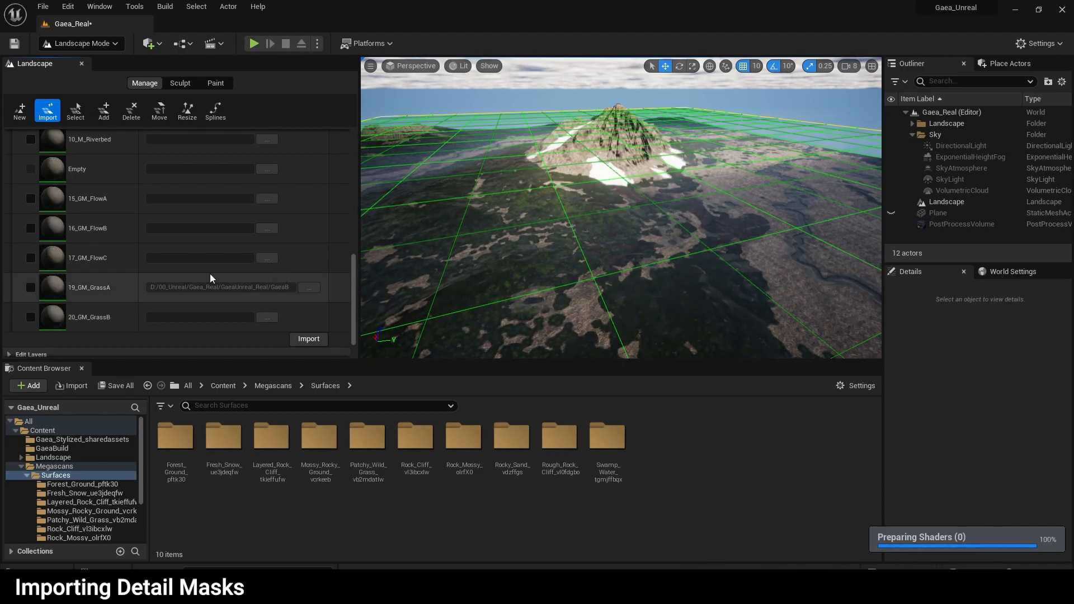
pyautogui.click(31, 317)
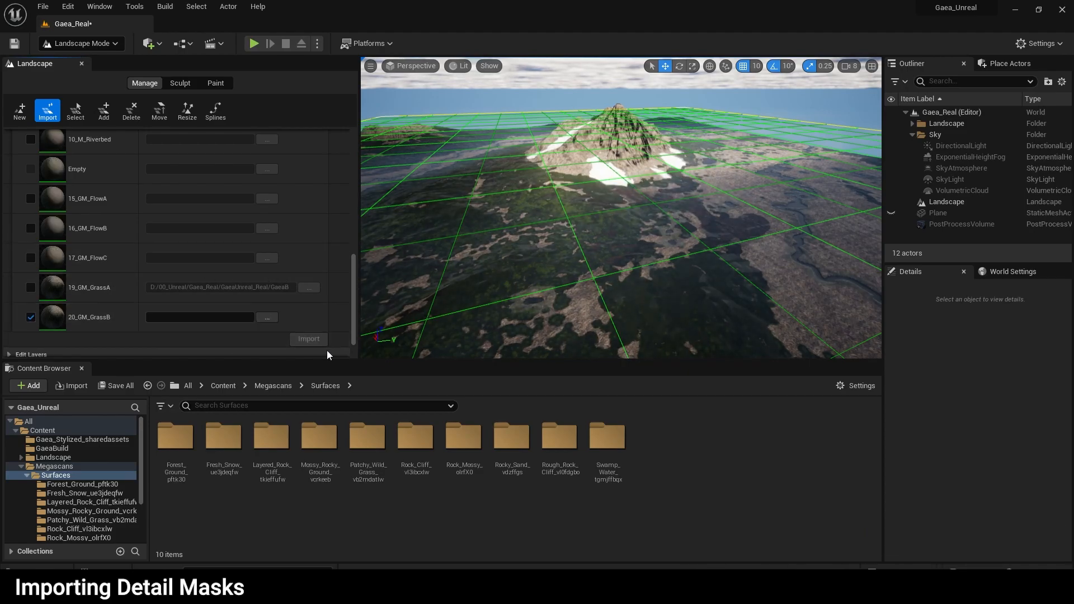
pyautogui.click(268, 317)
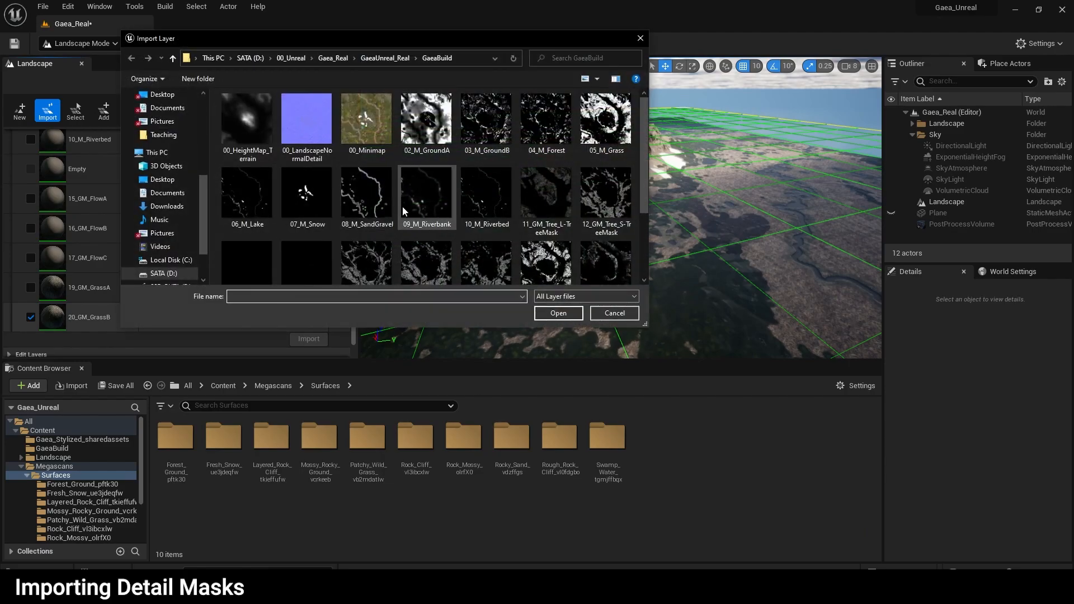
pyautogui.scroll(-2, 492, 214)
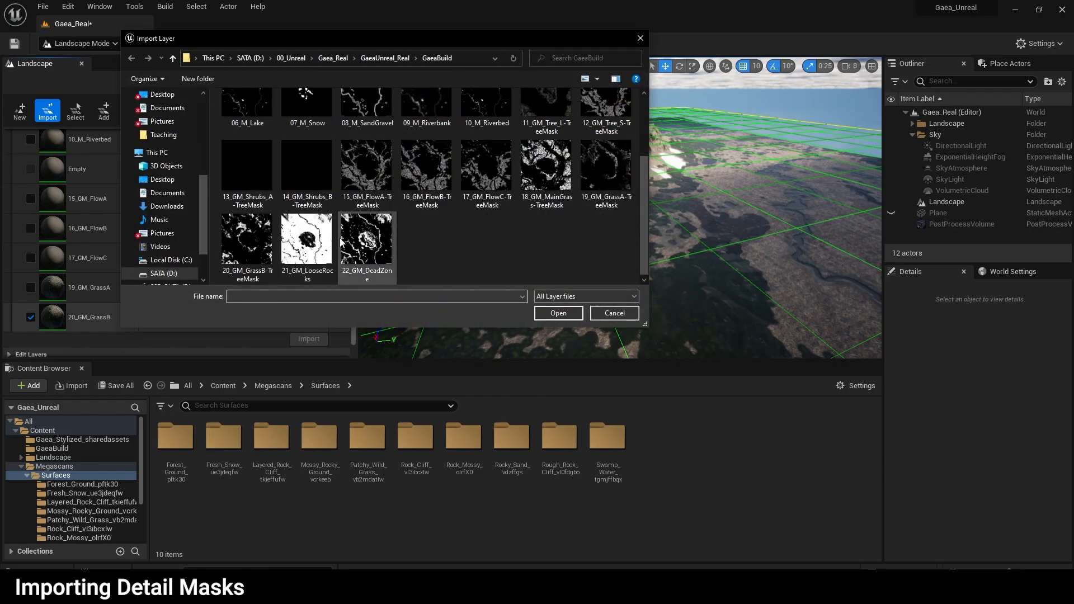
pyautogui.click(247, 239)
pyautogui.click(558, 314)
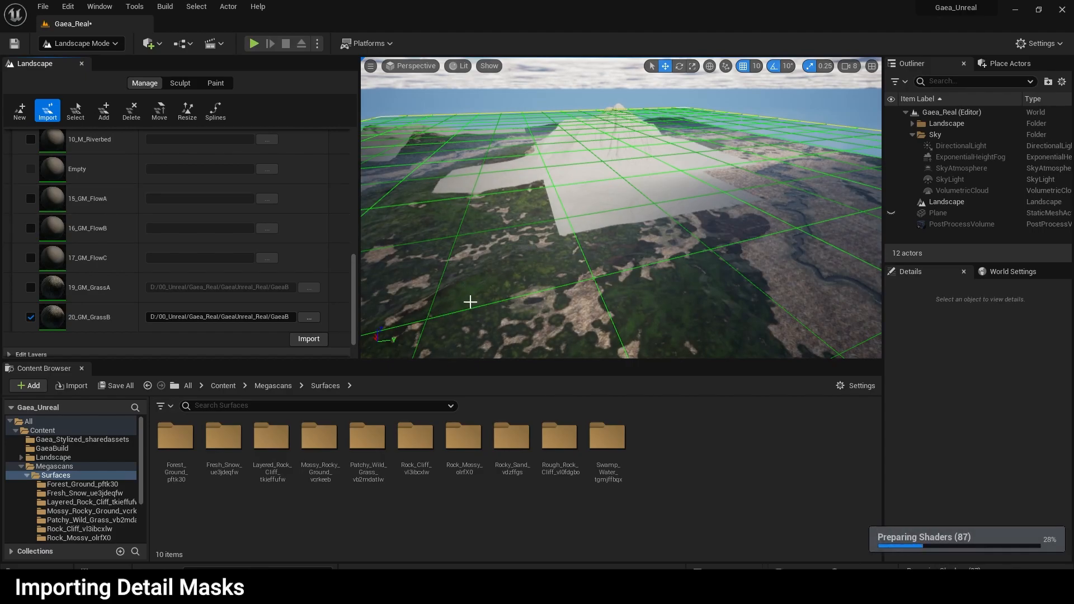
# - Switch to Selection mode and examine the grass and bare ground across the terrain toward the mountain
pyautogui.click(95, 46)
pyautogui.click(123, 57)
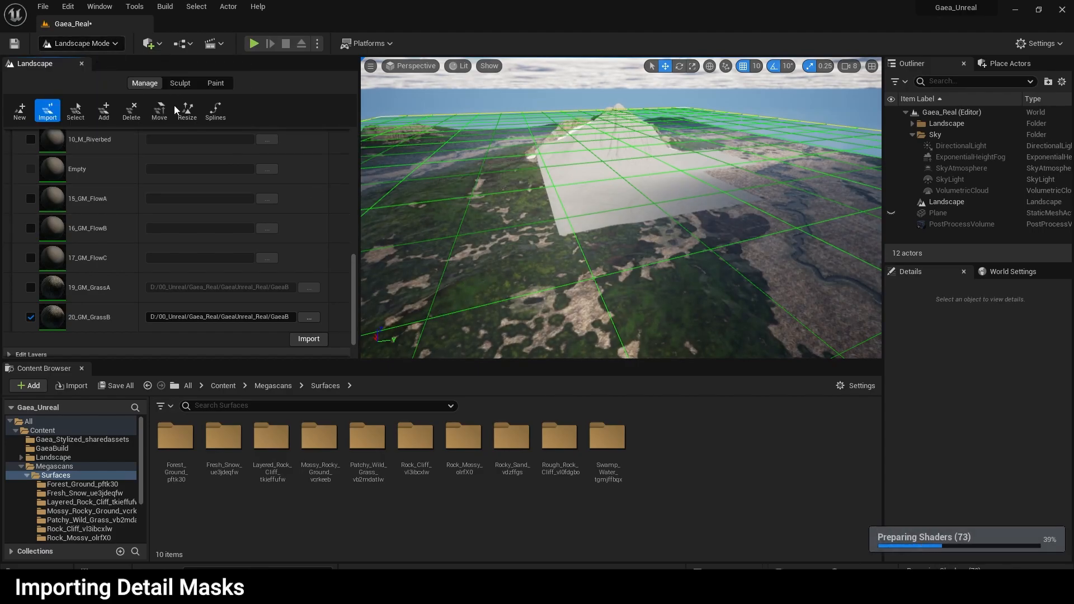
pyautogui.press('w')
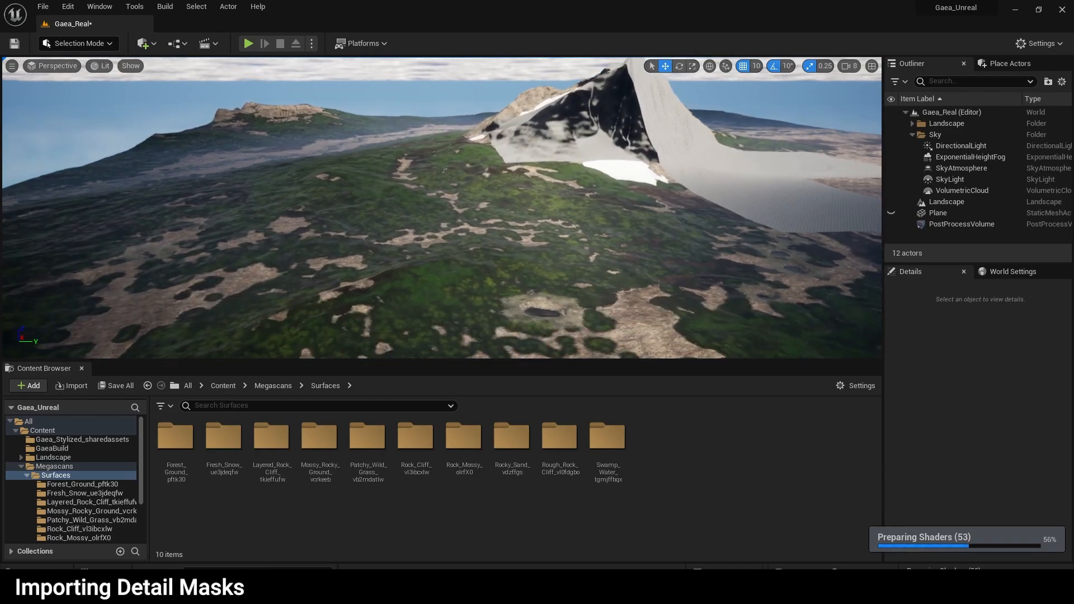
pyautogui.press('d')
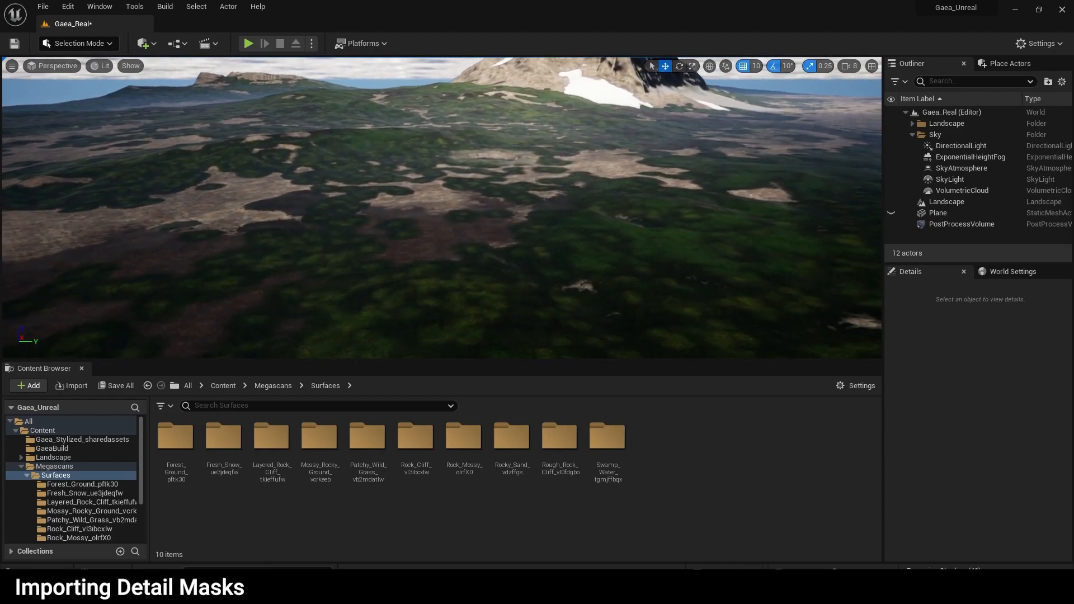
pyautogui.press('d')
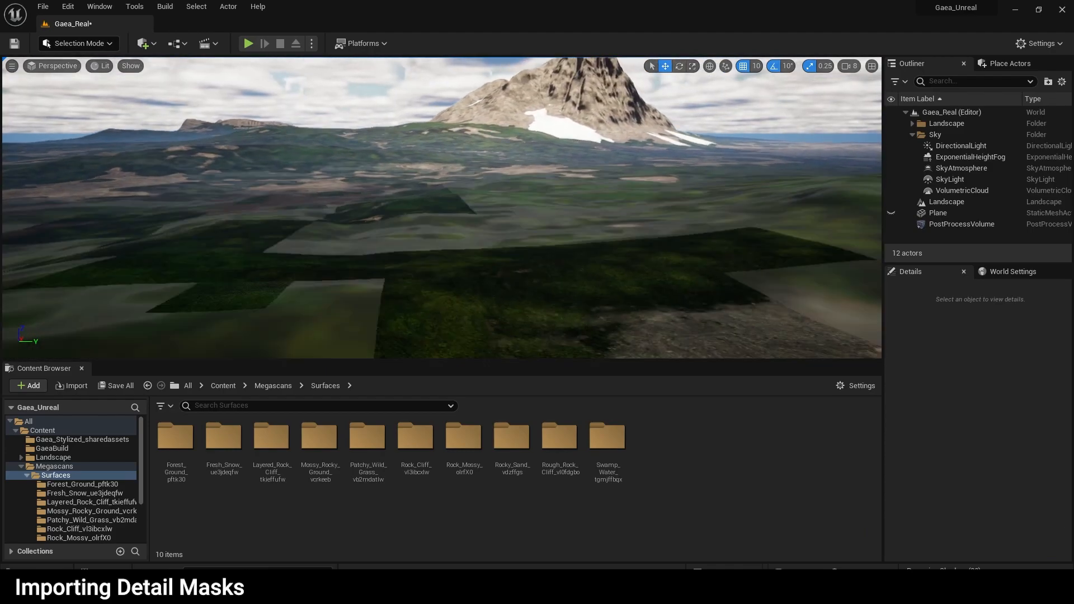
pyautogui.press('d')
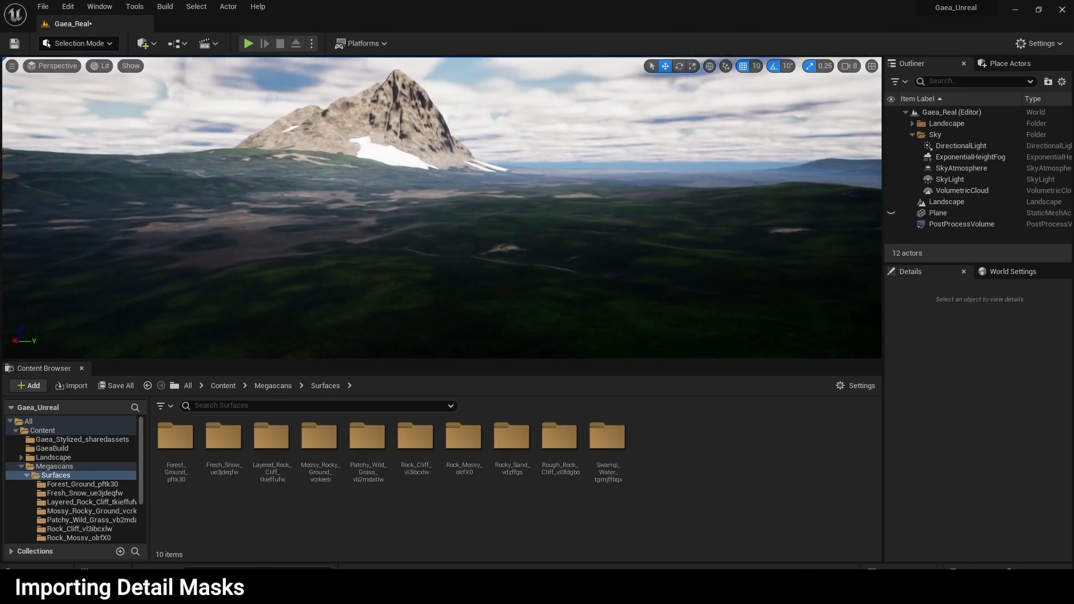
pyautogui.moveTo(513, 232); pyautogui.dragTo(459, 232, button='right')
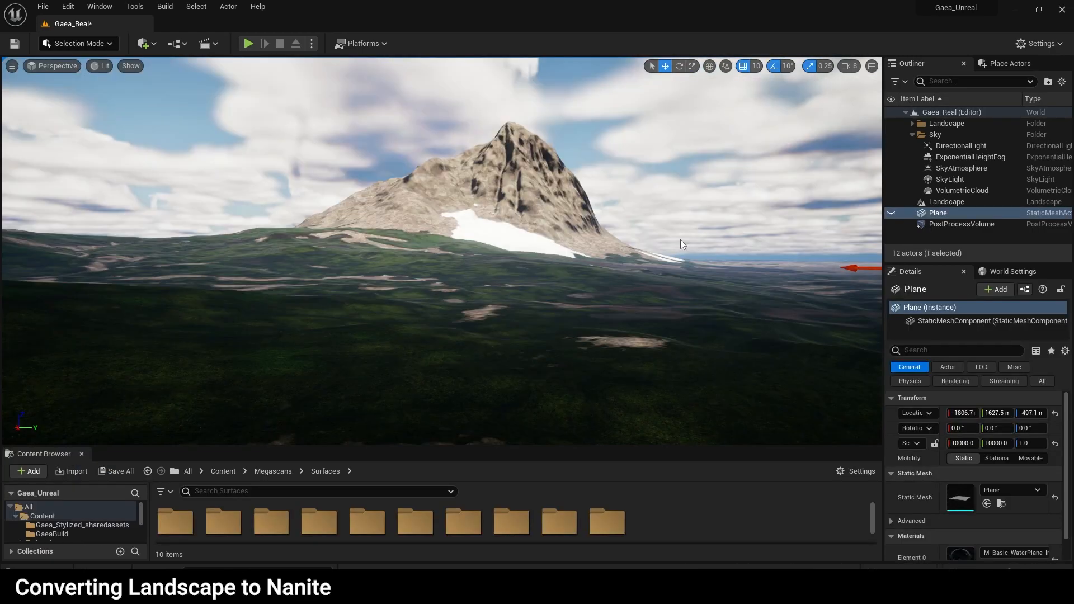
# - Examine the terrain from low level and inspect the bare rocky ground patch up close
pyautogui.press('d')
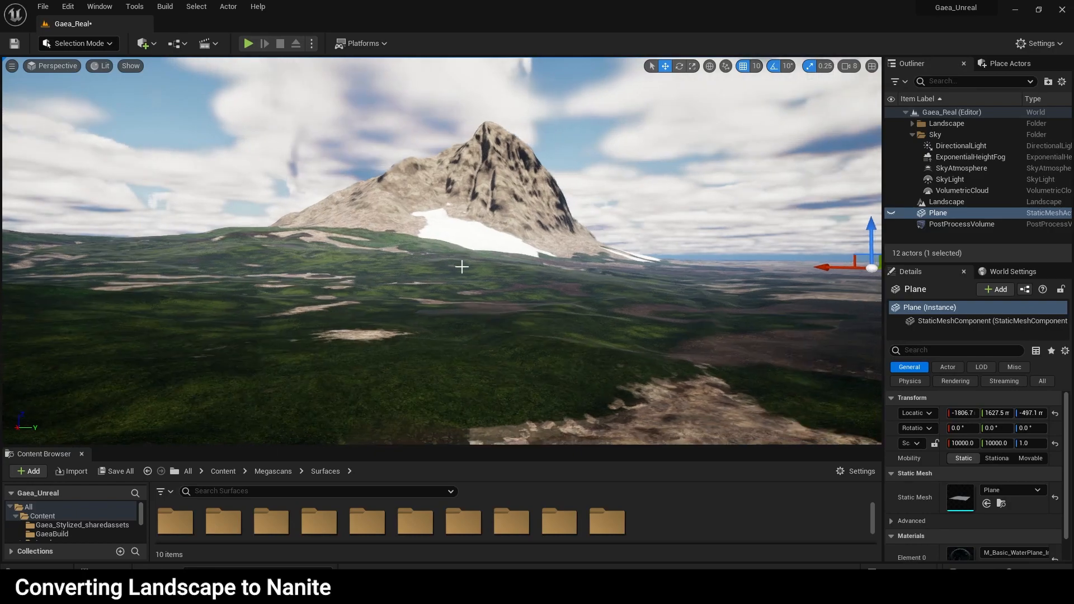
pyautogui.moveTo(317, 275); pyautogui.dragTo(380, 381, button='right')
pyautogui.moveTo(404, 278)
pyautogui.mouseDown(button='right')
pyautogui.moveTo(380, 284)
pyautogui.moveTo(407, 288)
pyautogui.mouseUp(button='right')
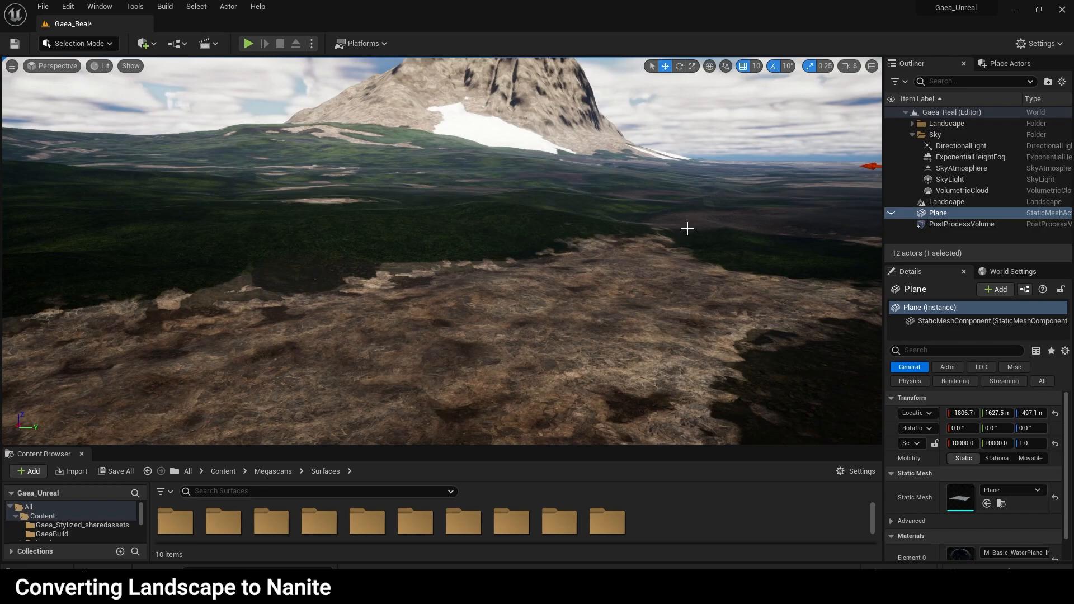
pyautogui.moveTo(695, 226)
pyautogui.mouseDown(button='right')
pyautogui.moveTo(686, 232)
pyautogui.moveTo(693, 220)
pyautogui.moveTo(702, 238)
pyautogui.moveTo(700, 227)
pyautogui.mouseUp(button='right')
pyautogui.hotkey('ctrl', 'h')
pyautogui.press('h')
pyautogui.moveTo(442, 250); pyautogui.dragTo(410, 254, button='right')
pyautogui.moveTo(699, 233); pyautogui.dragTo(739, 241, button='right')
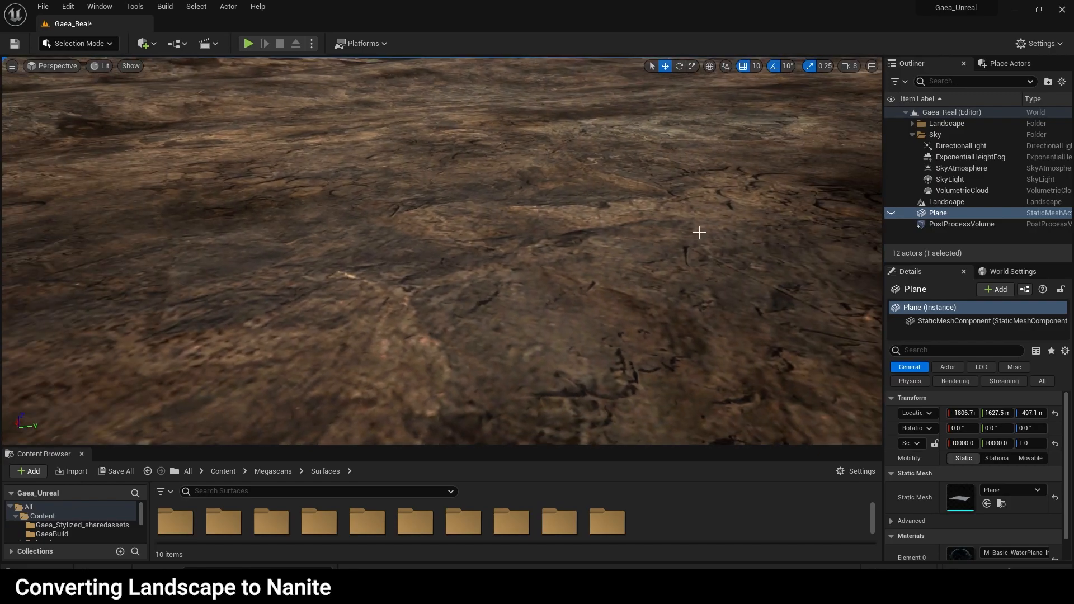
# - Enable Nanite on the Landscape actor and rebuild its Nanite data
pyautogui.click(959, 213)
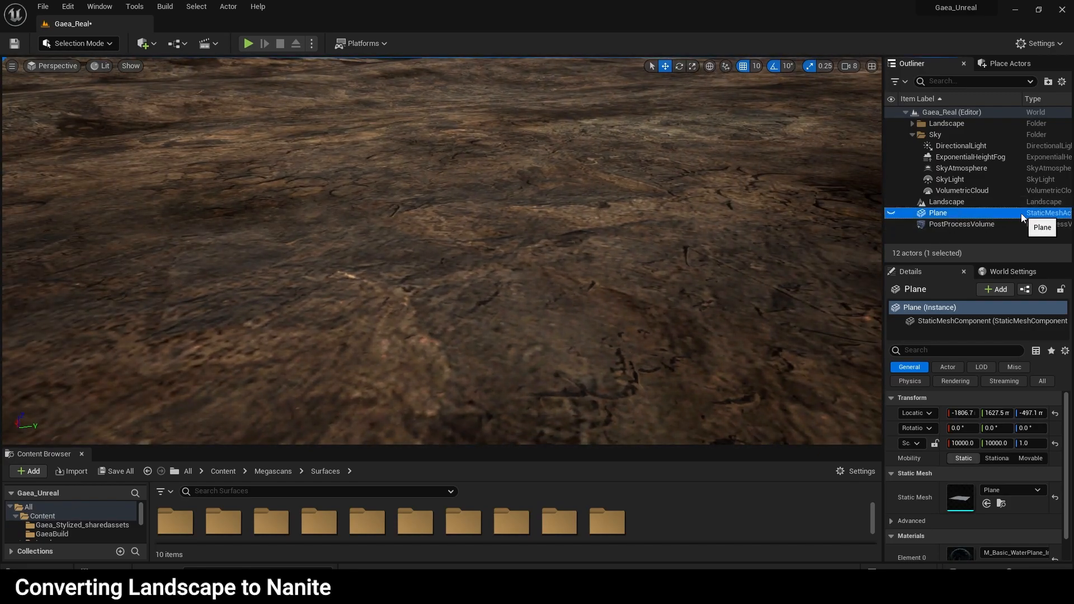
pyautogui.click(954, 201)
pyautogui.scroll(-5, 960, 459)
pyautogui.scroll(-5, 958, 458)
pyautogui.scroll(-4, 953, 458)
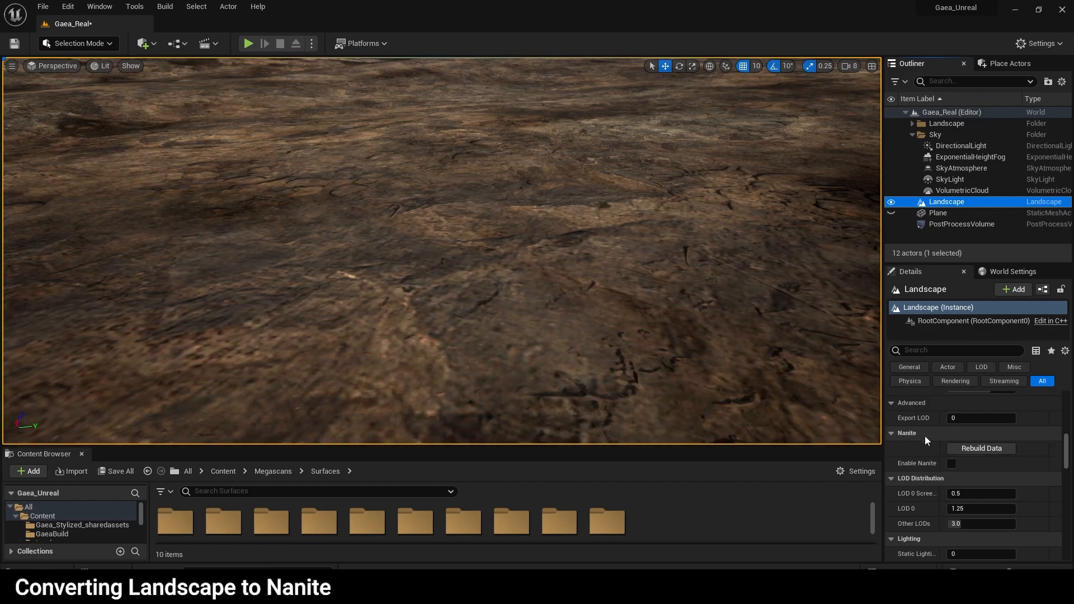
pyautogui.click(951, 463)
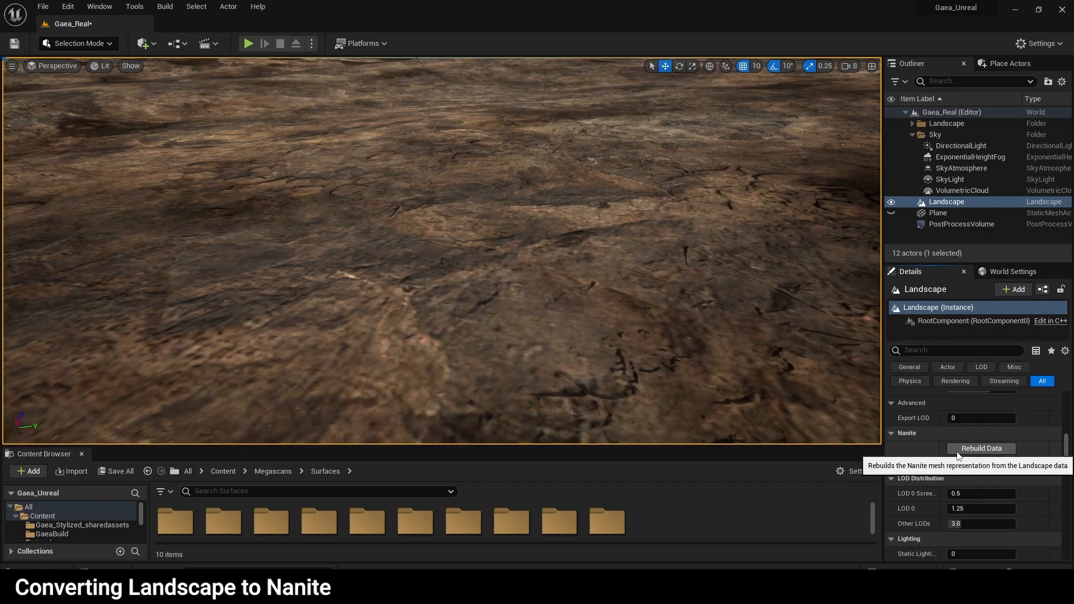
pyautogui.click(979, 449)
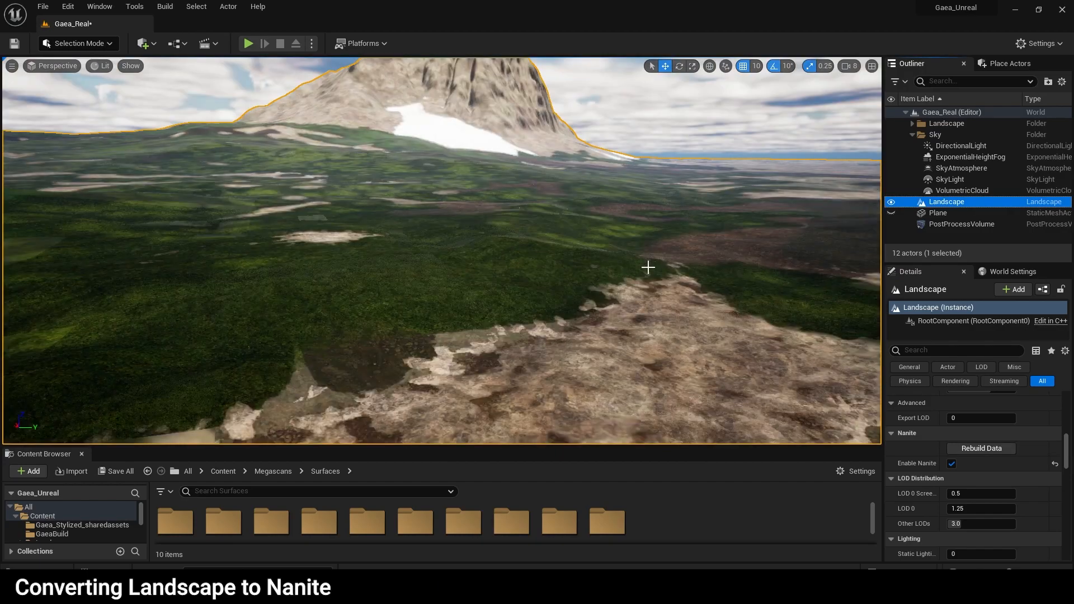
# - Select the Landscape actor and open its M_LandscapeMaster_Inst landscape material for editing
pyautogui.moveTo(603, 264)
pyautogui.mouseDown(button='right')
pyautogui.moveTo(602, 336)
pyautogui.moveTo(611, 262)
pyautogui.moveTo(597, 263)
pyautogui.moveTo(624, 275)
pyautogui.moveTo(612, 278)
pyautogui.mouseUp(button='right')
pyautogui.press('w')
pyautogui.press('s')
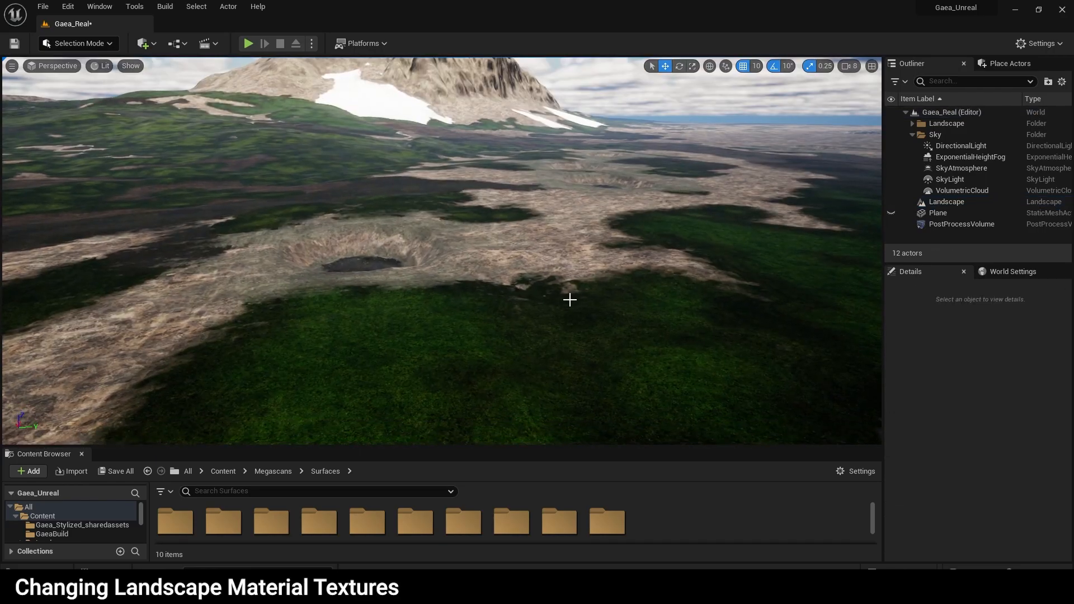
pyautogui.moveTo(690, 252); pyautogui.dragTo(675, 241, button='right')
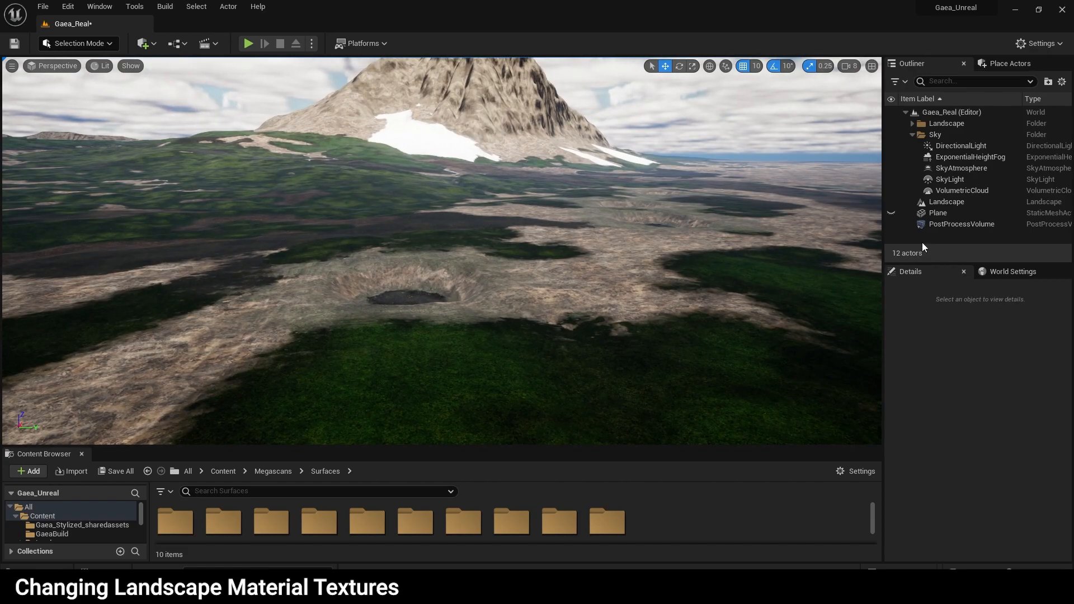
pyautogui.click(951, 204)
pyautogui.scroll(-10, 974, 406)
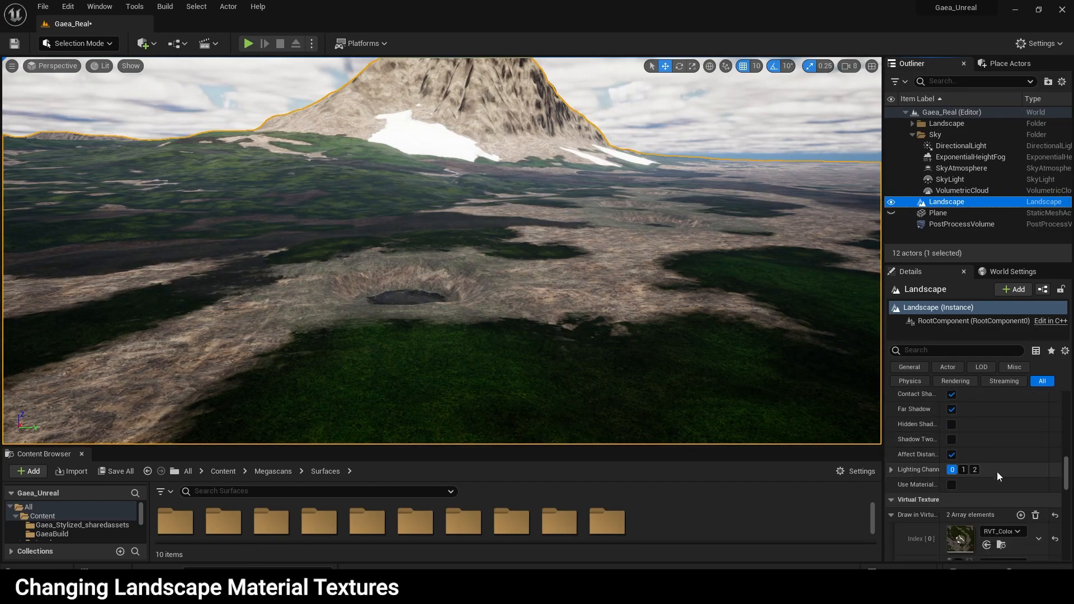
pyautogui.scroll(8, 955, 472)
pyautogui.scroll(-6, 955, 471)
pyautogui.scroll(-8, 954, 467)
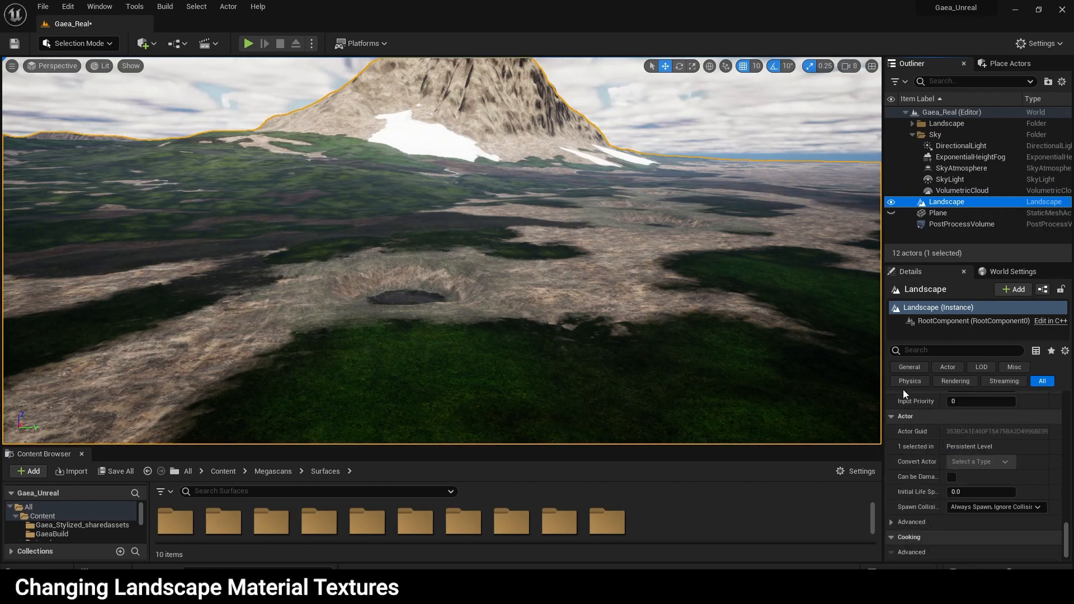
pyautogui.scroll(5, 966, 483)
pyautogui.moveTo(1065, 525); pyautogui.dragTo(1058, 425)
pyautogui.doubleClick(957, 532)
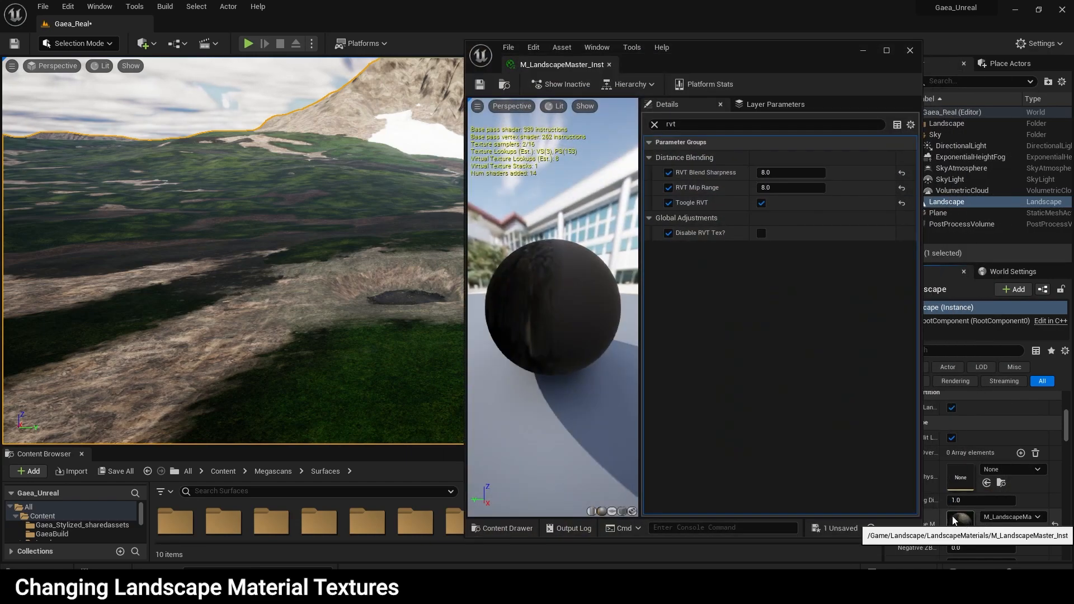
# - Clear the parameter search and collapse the layer parameter groups from 00_Cliff (Slope) through 20_GrassB
pyautogui.click(654, 125)
pyautogui.click(650, 159)
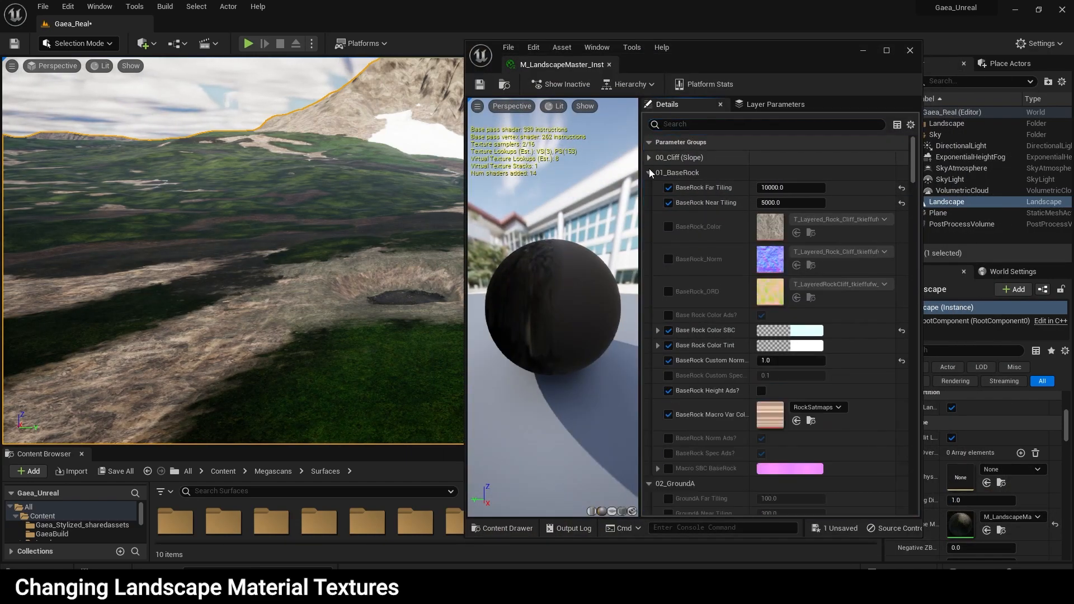
pyautogui.click(650, 172)
pyautogui.click(648, 187)
pyautogui.click(648, 203)
pyautogui.click(649, 218)
pyautogui.click(649, 233)
pyautogui.click(649, 248)
pyautogui.click(649, 263)
pyautogui.click(649, 278)
pyautogui.click(647, 293)
pyautogui.click(647, 309)
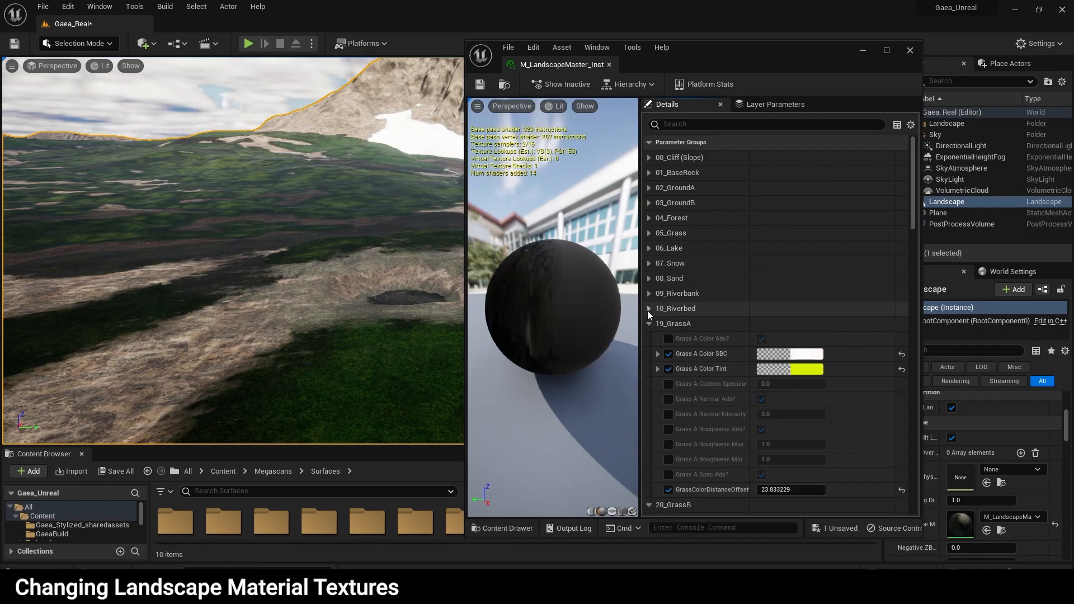
pyautogui.click(647, 319)
pyautogui.click(649, 337)
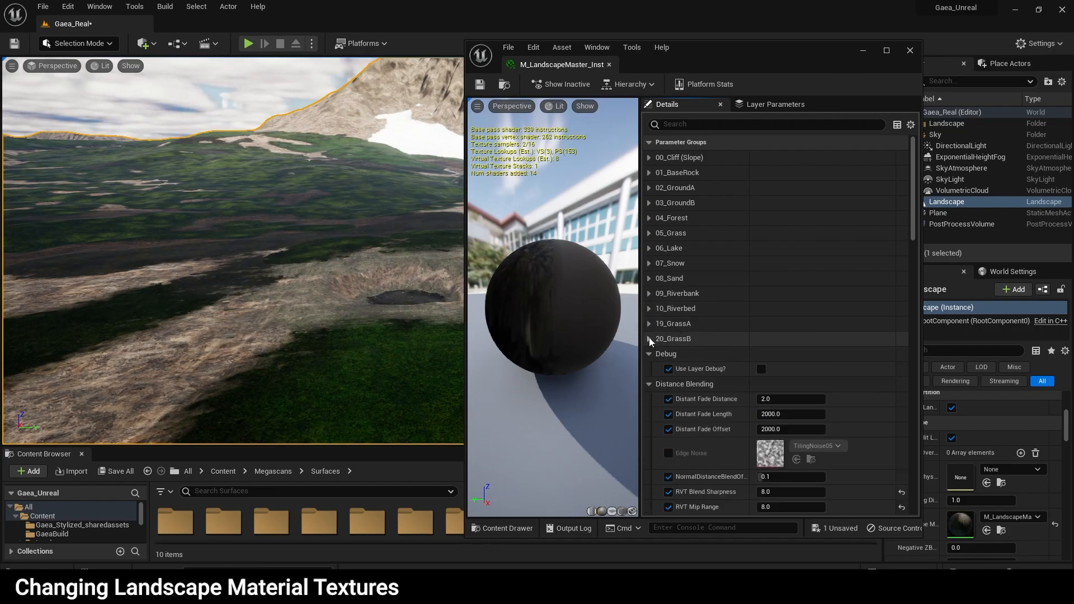
# - Review the parameters in the 19_GrassA and 20_GrassB groups and collapse both again
pyautogui.click(649, 337)
pyautogui.click(649, 324)
pyautogui.scroll(-5, 685, 378)
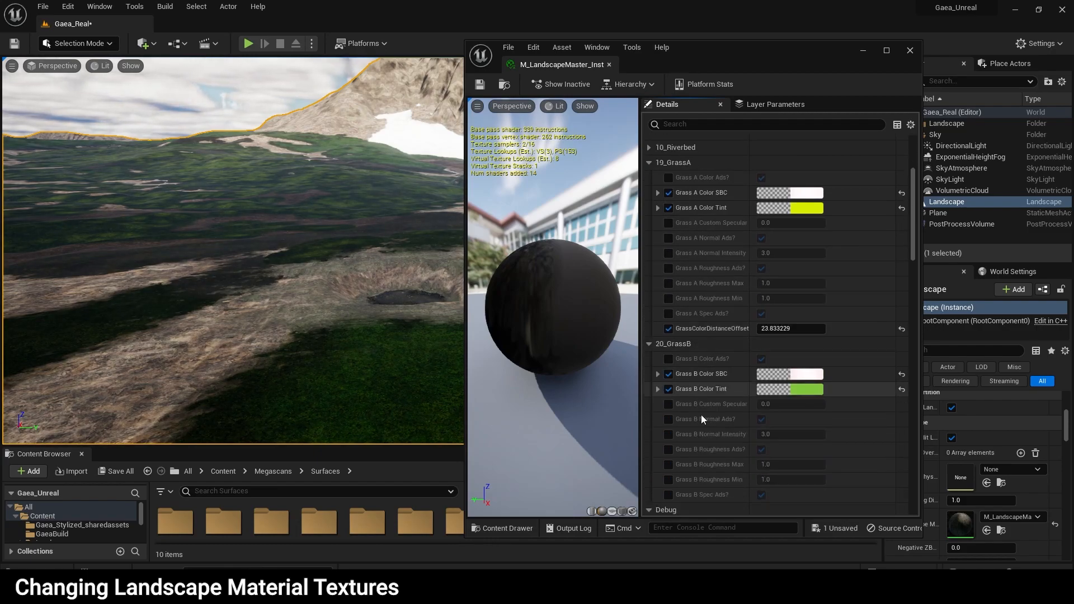
pyautogui.scroll(5, 701, 330)
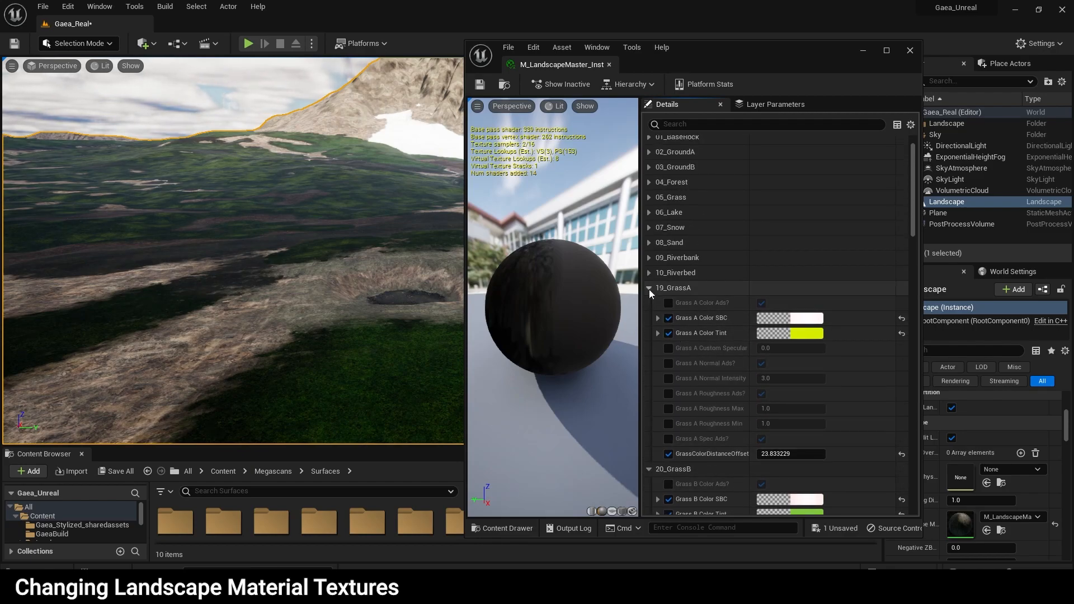
pyautogui.click(649, 288)
pyautogui.click(649, 304)
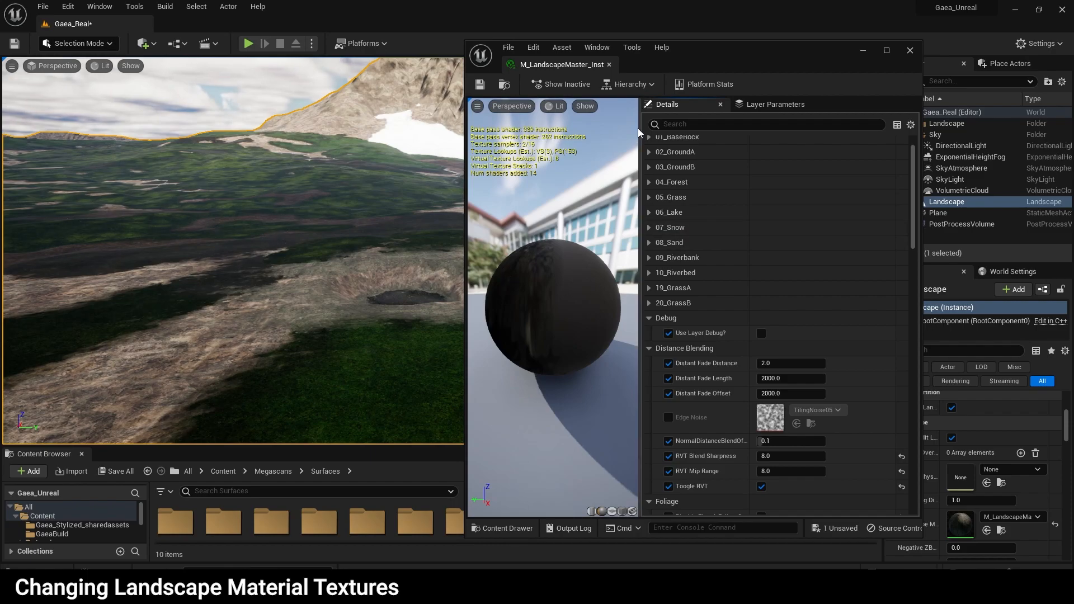
# - Expand the 00_Cliff (Slope) group and enable the Cliff_Albedo, Cliff_Normal and Cliff_ORD texture overrides
pyautogui.scroll(2, 651, 158)
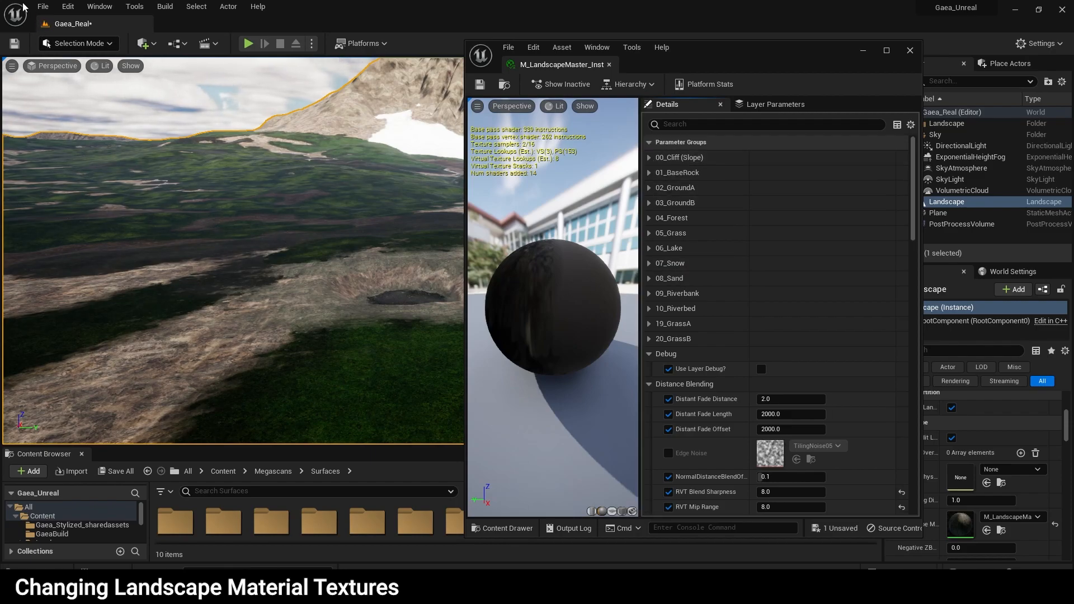
pyautogui.click(651, 159)
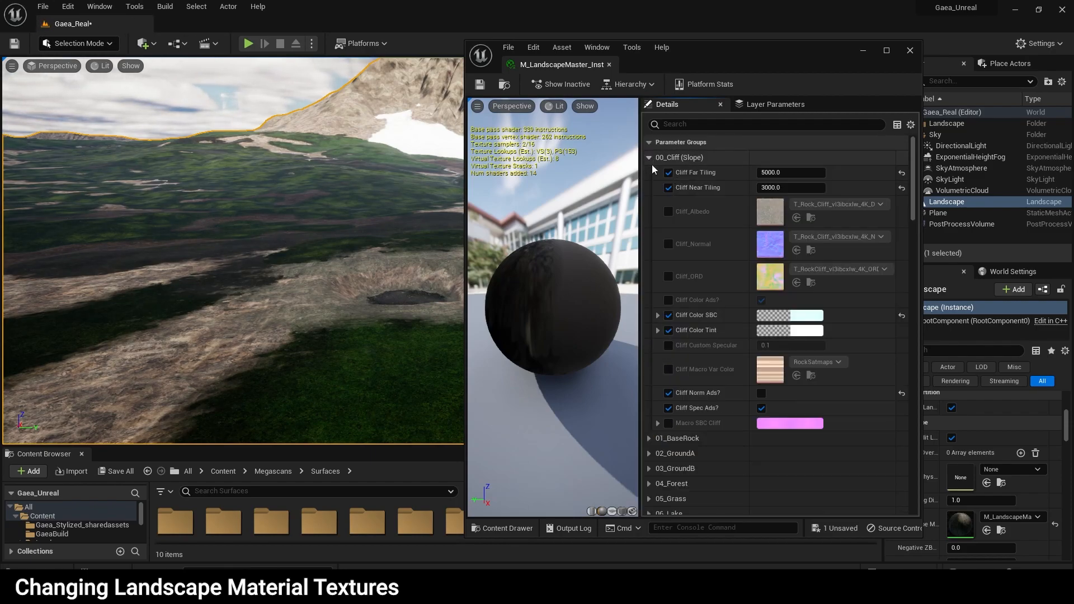
pyautogui.click(669, 244)
pyautogui.click(669, 244)
pyautogui.click(670, 275)
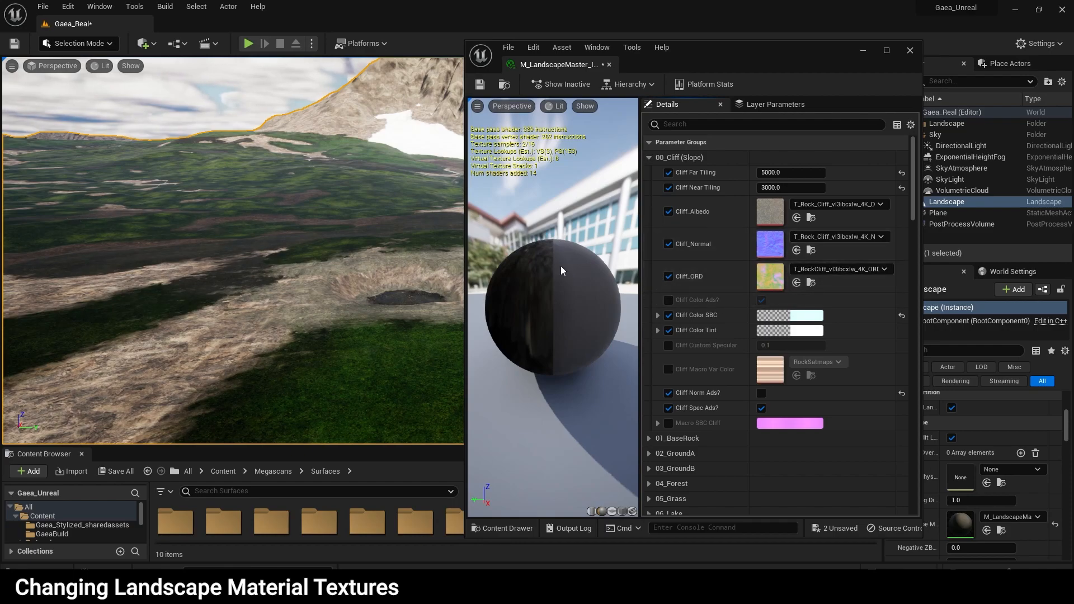
# - Check where Quixel Bridge can be opened and minimize the M_LandscapeMaster_Inst editor window
pyautogui.click(111, 8)
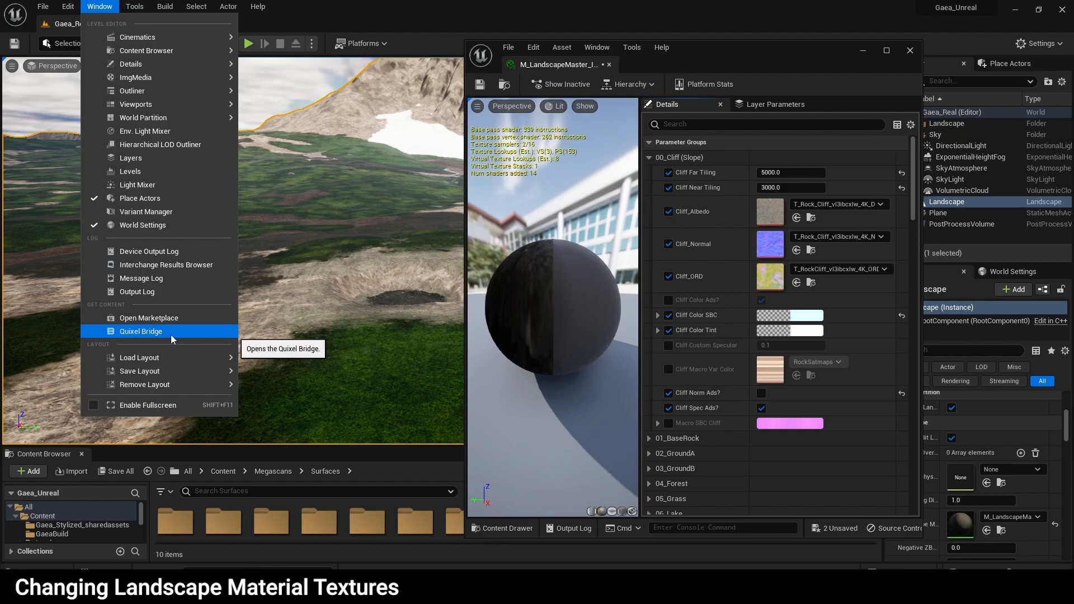
pyautogui.moveTo(157, 358)
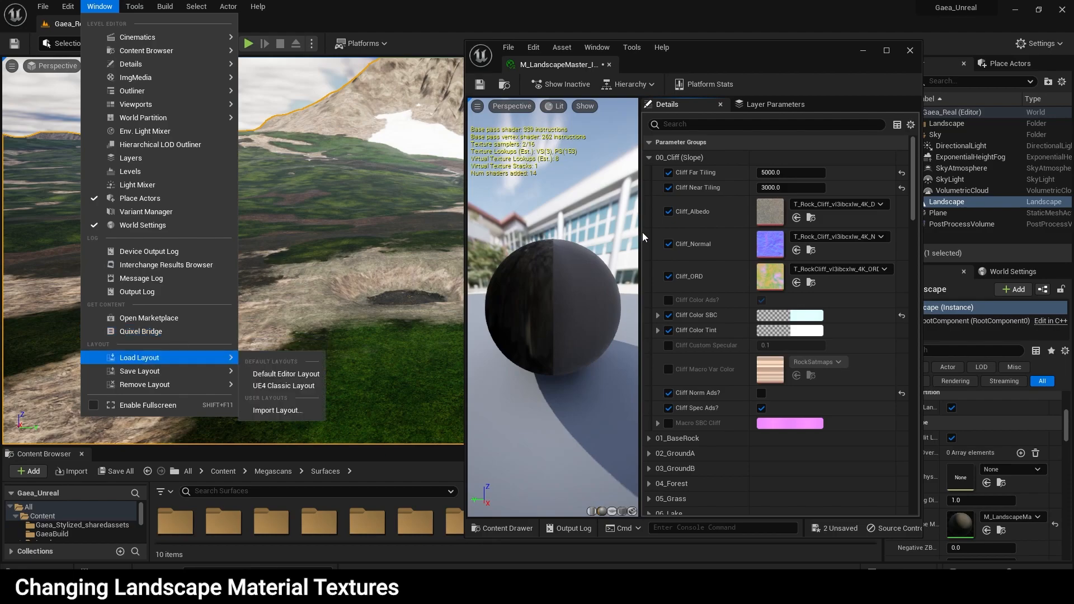
pyautogui.click(862, 53)
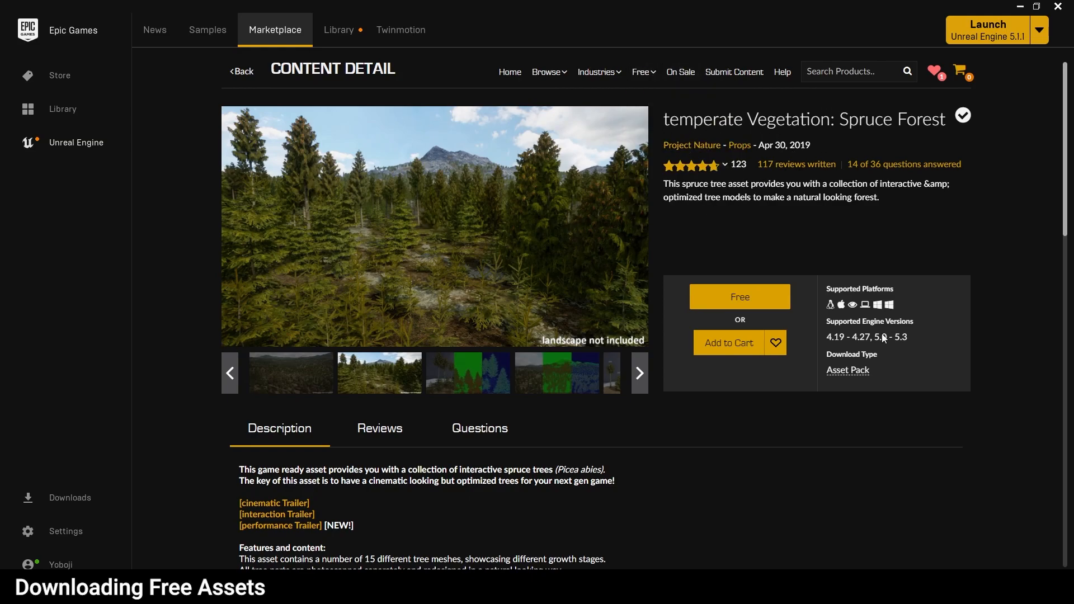
# - Check the supported engine versions of temperate Vegetation: Spruce Forest and return to the list of free tree products
pyautogui.moveTo(879, 340); pyautogui.dragTo(909, 337)
pyautogui.click(243, 71)
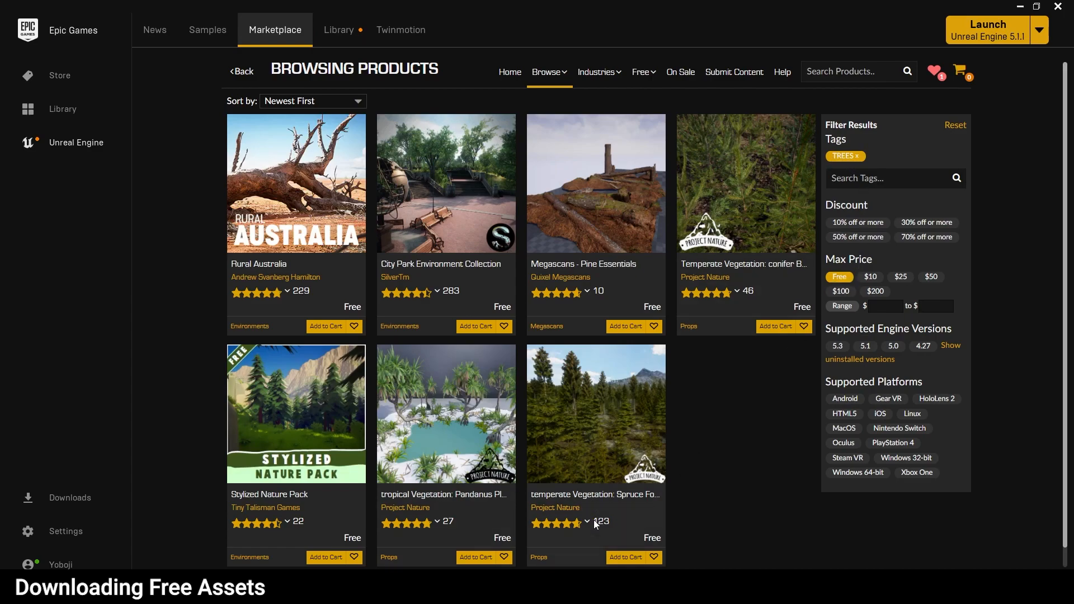
pyautogui.click(623, 500)
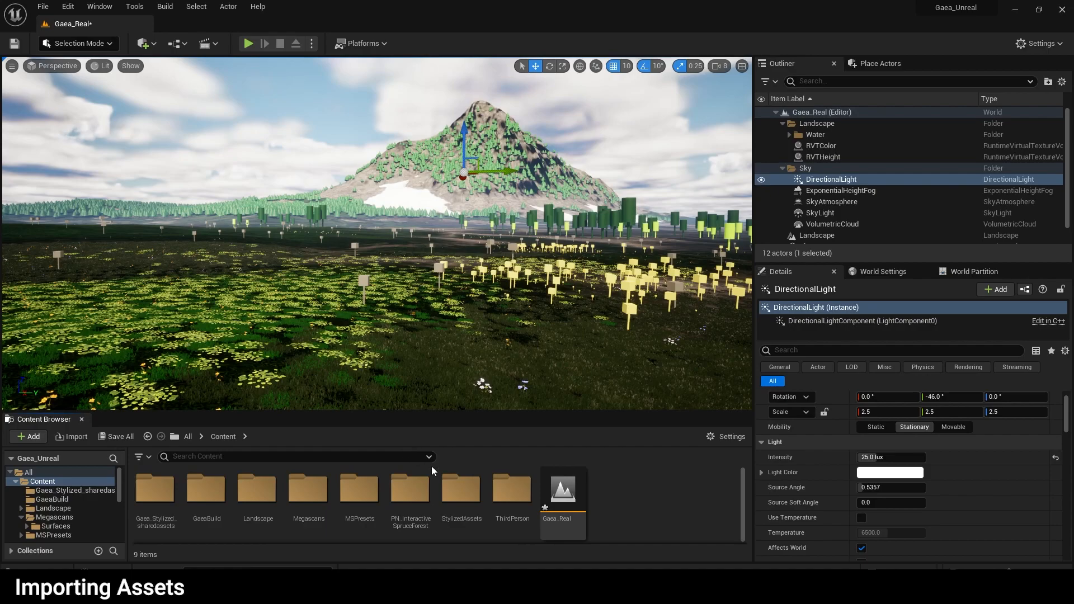
# - Examine the imported spruce tree meshes in the full and half subfolders of PN_interactiveSpruceForest/Meshes
pyautogui.doubleClick(412, 490)
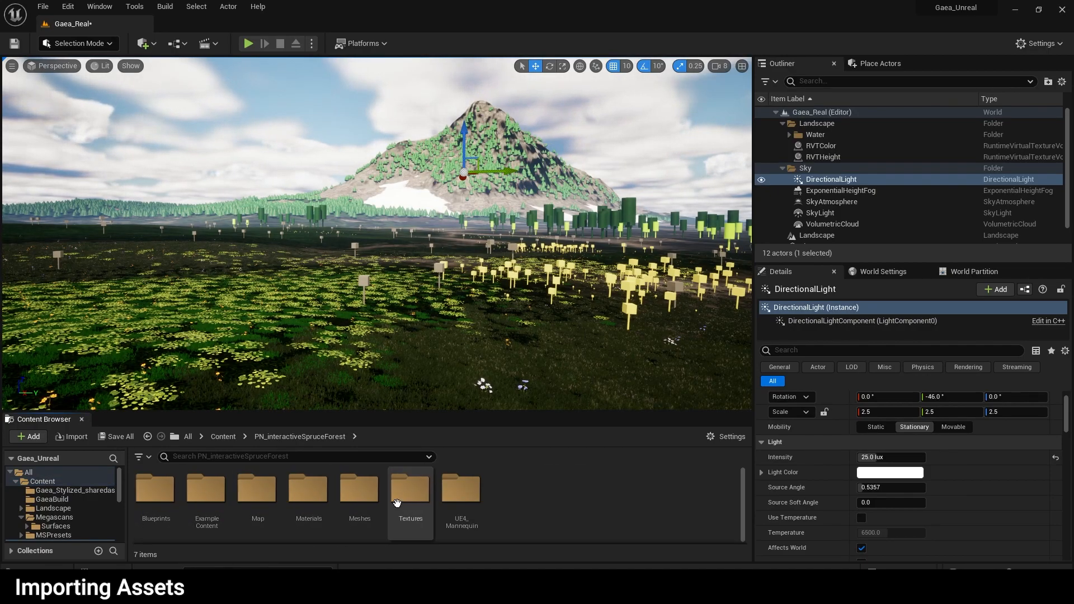
pyautogui.doubleClick(358, 491)
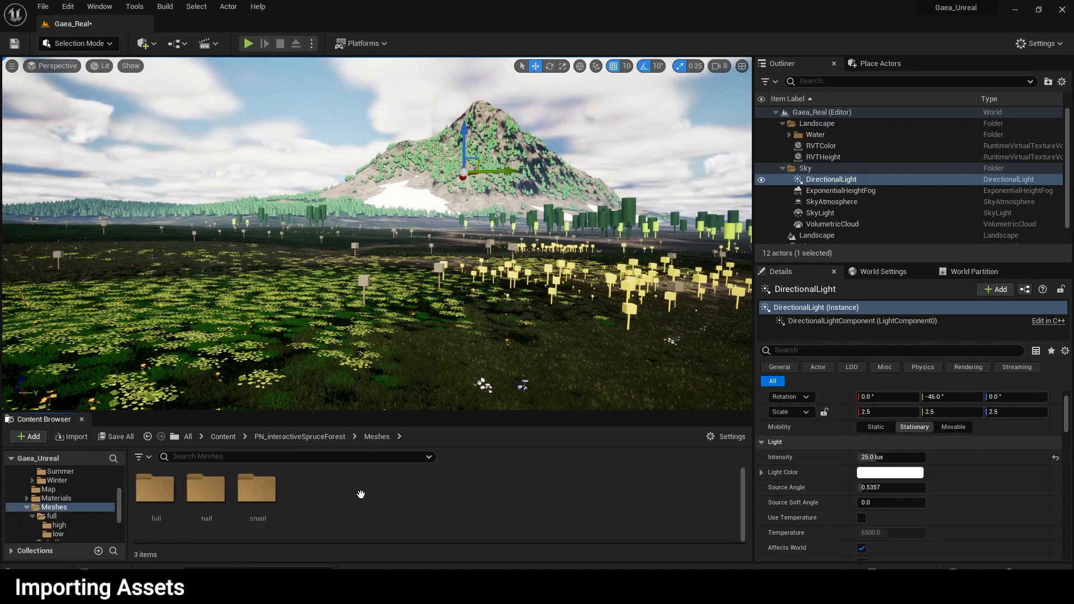
pyautogui.doubleClick(168, 485)
pyautogui.doubleClick(206, 486)
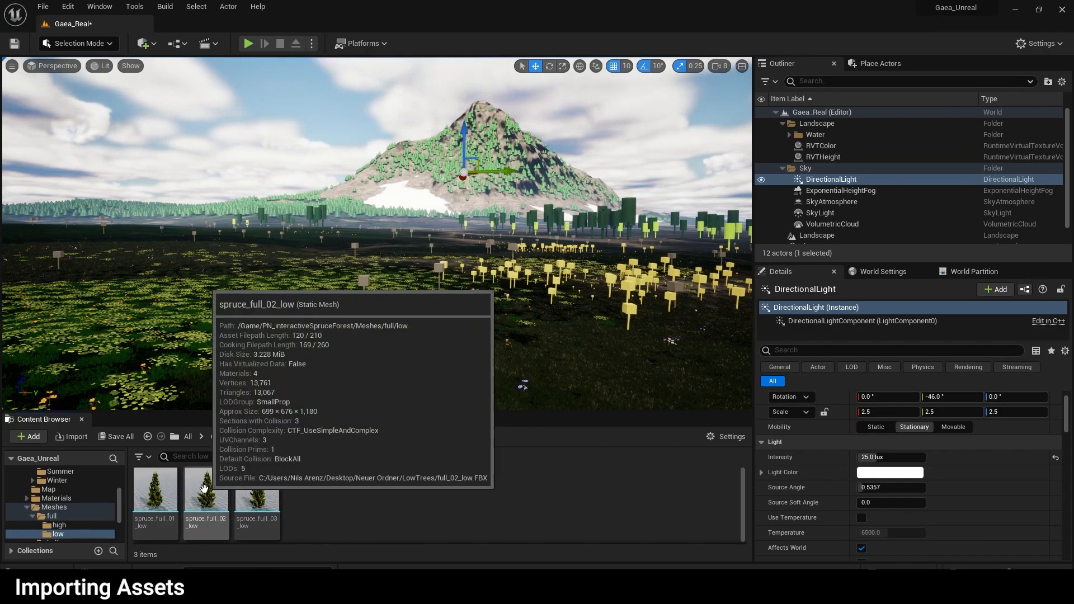
pyautogui.moveTo(225, 538)
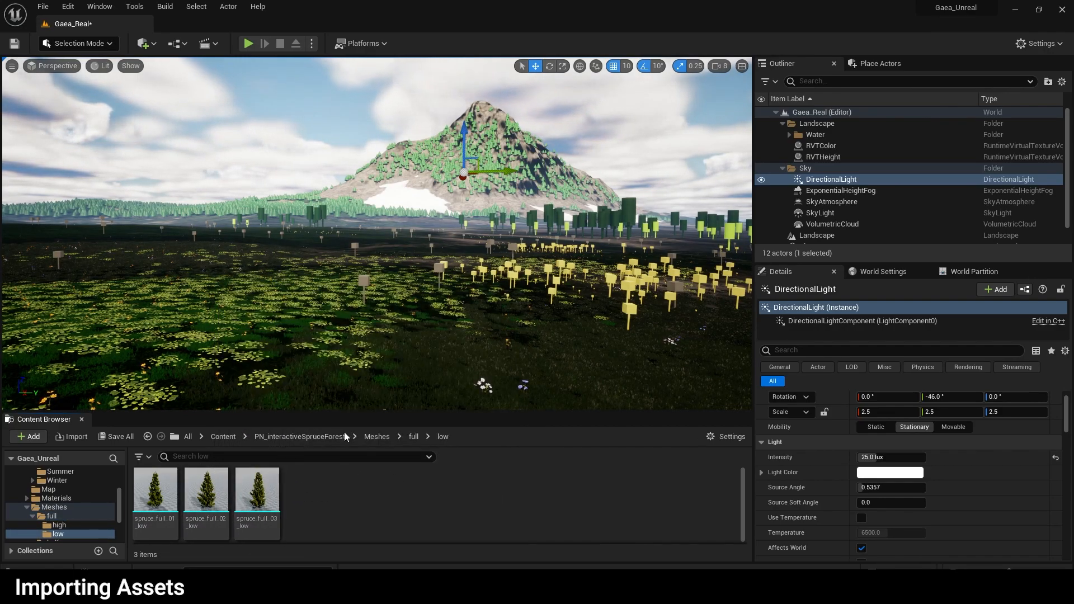
pyautogui.click(376, 437)
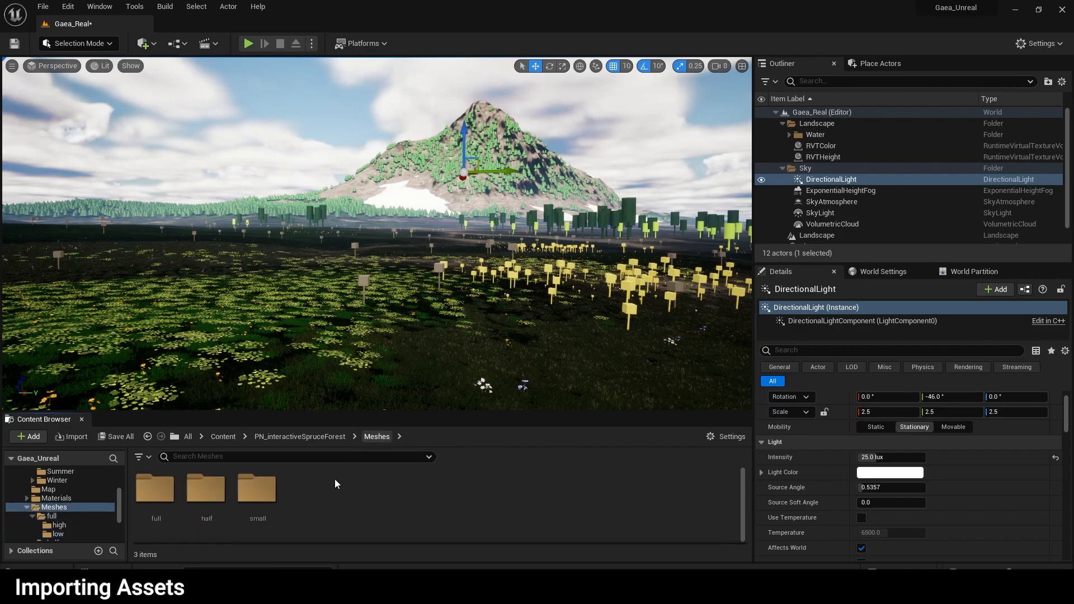
pyautogui.doubleClick(221, 488)
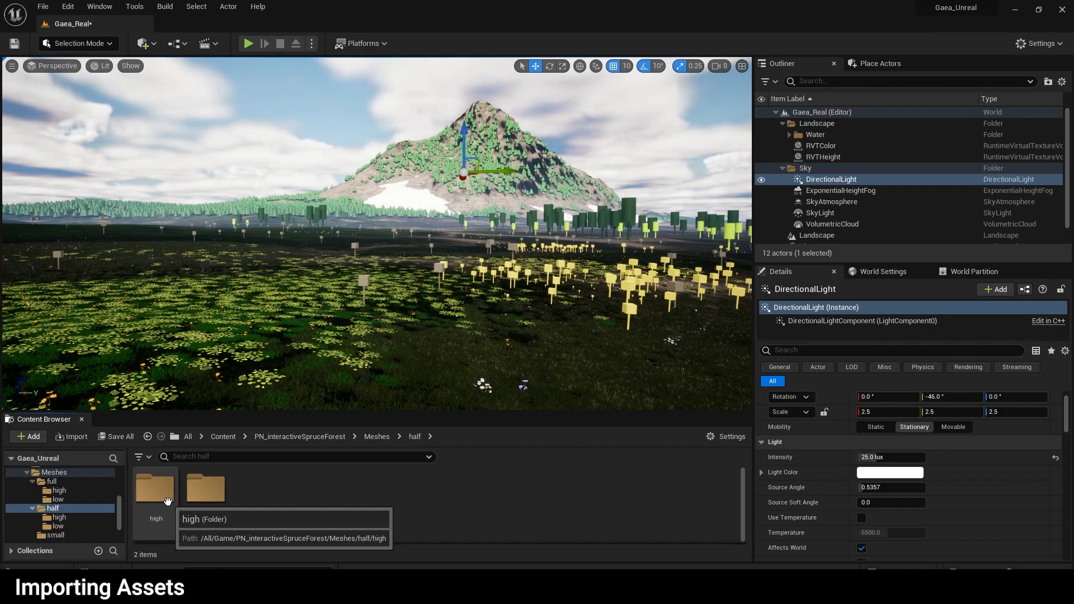
pyautogui.doubleClick(207, 505)
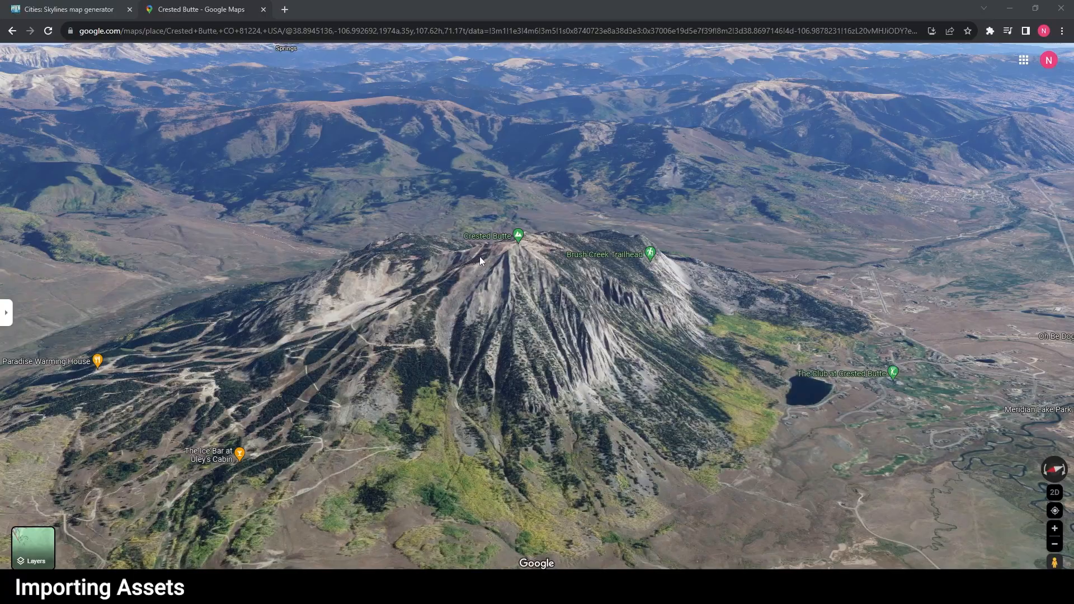
# - Examine the tree distribution on the slopes and foothills of Crested Butte in Google Maps as reference
pyautogui.scroll(5, 608, 335)
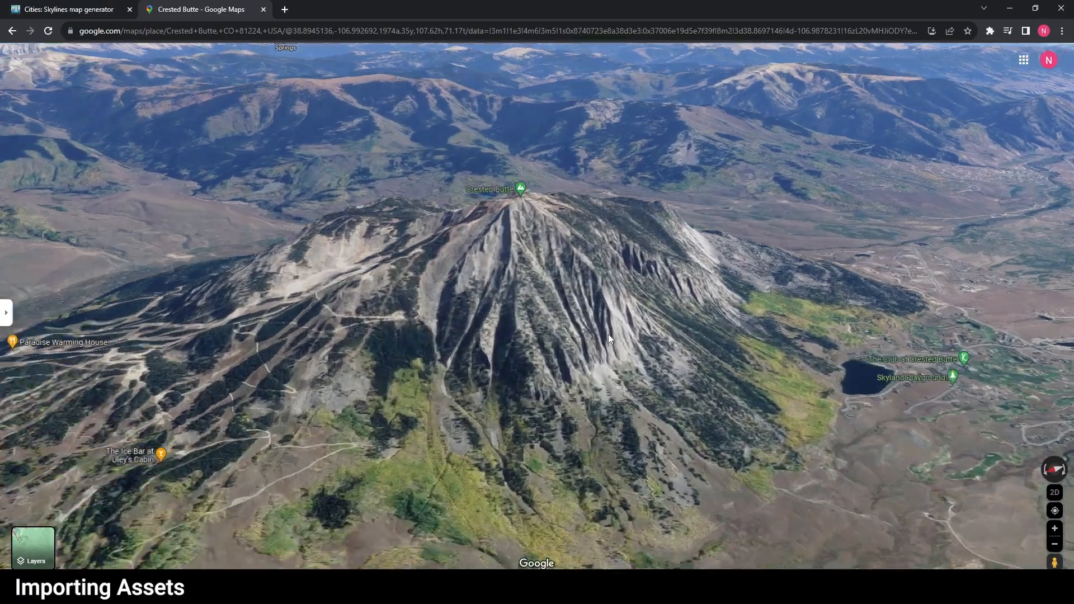
pyautogui.scroll(4, 673, 349)
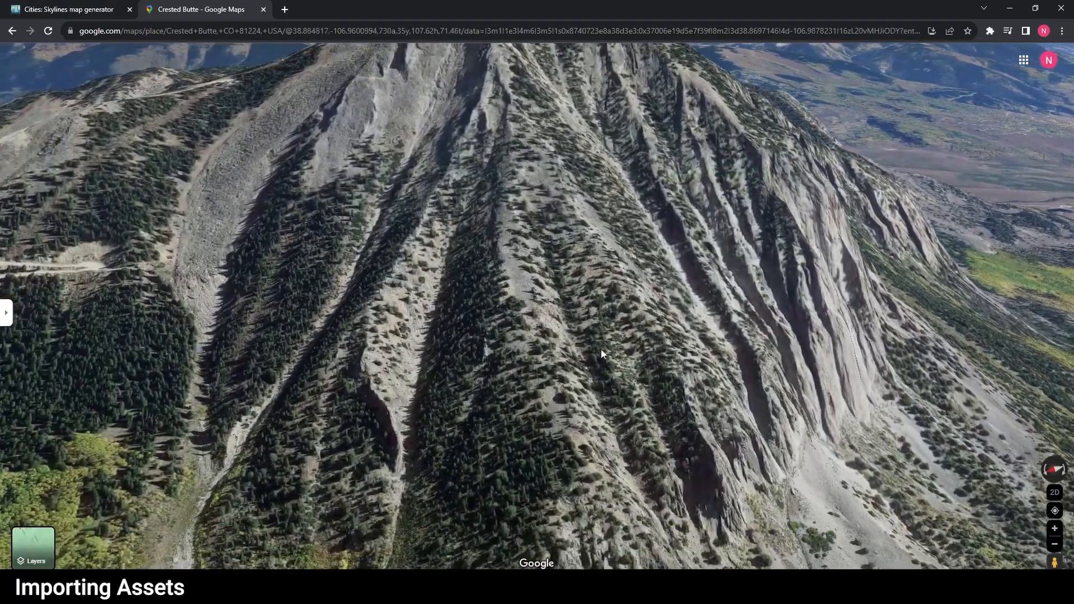
pyautogui.scroll(3, 549, 377)
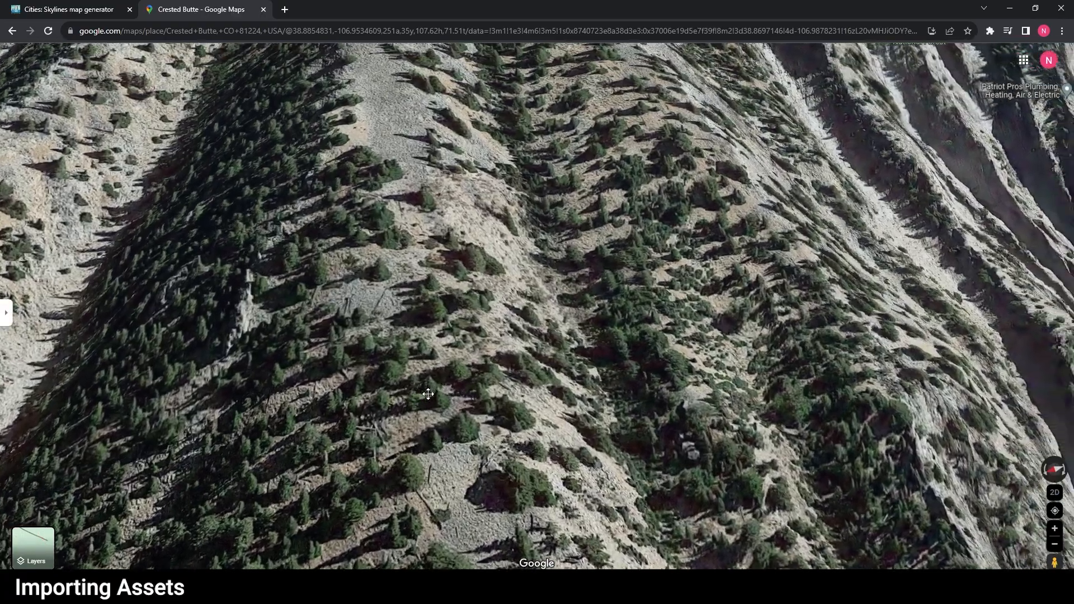
pyautogui.moveTo(428, 394); pyautogui.dragTo(671, 312)
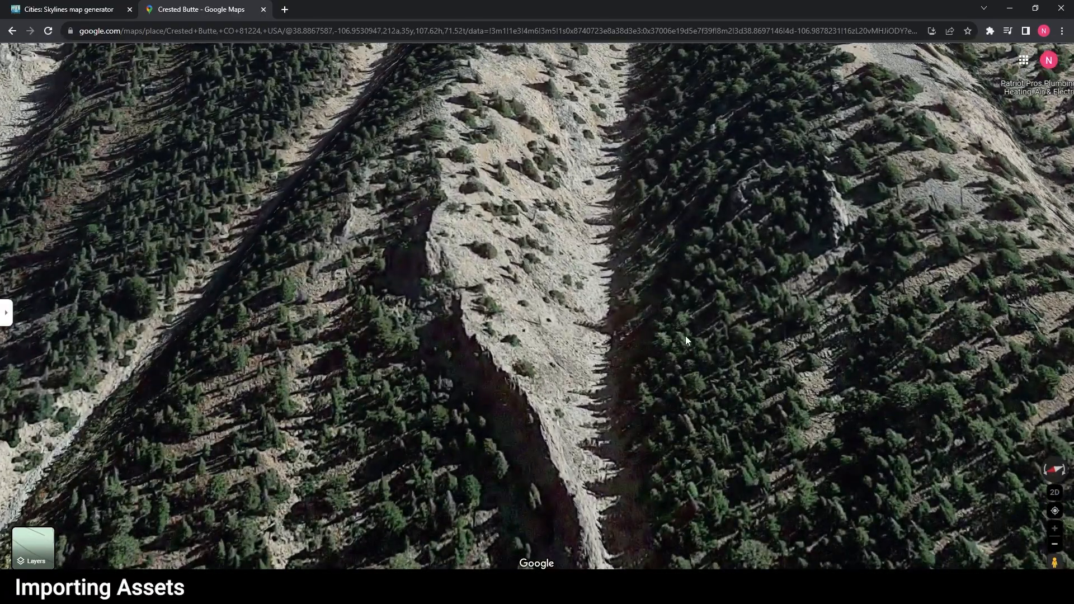
pyautogui.moveTo(479, 358); pyautogui.dragTo(680, 325)
pyautogui.scroll(-3, 767, 319)
pyautogui.scroll(3, 682, 358)
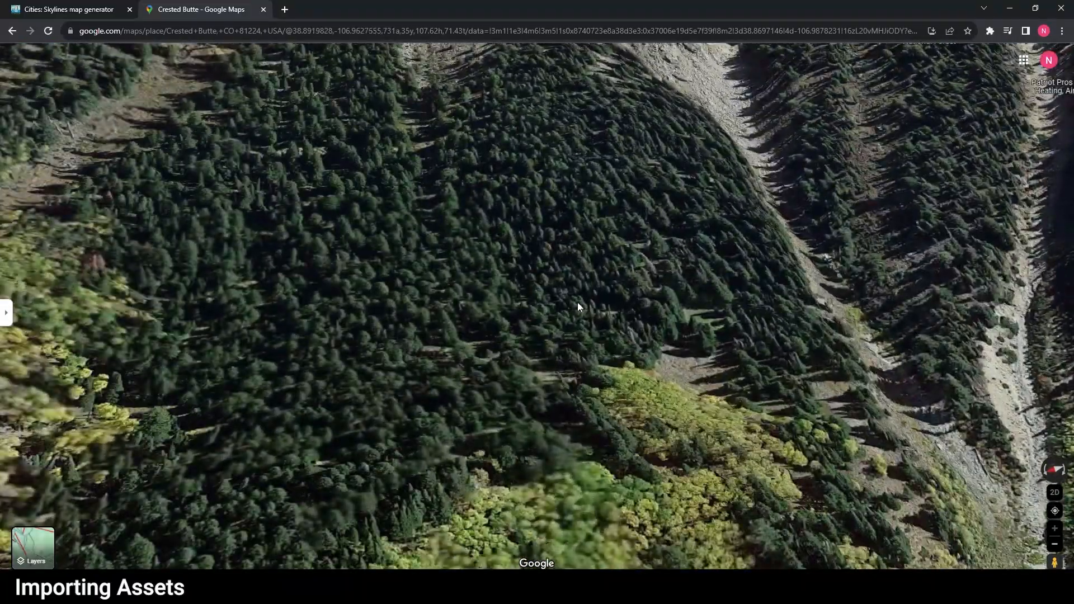
pyautogui.scroll(-3, 501, 353)
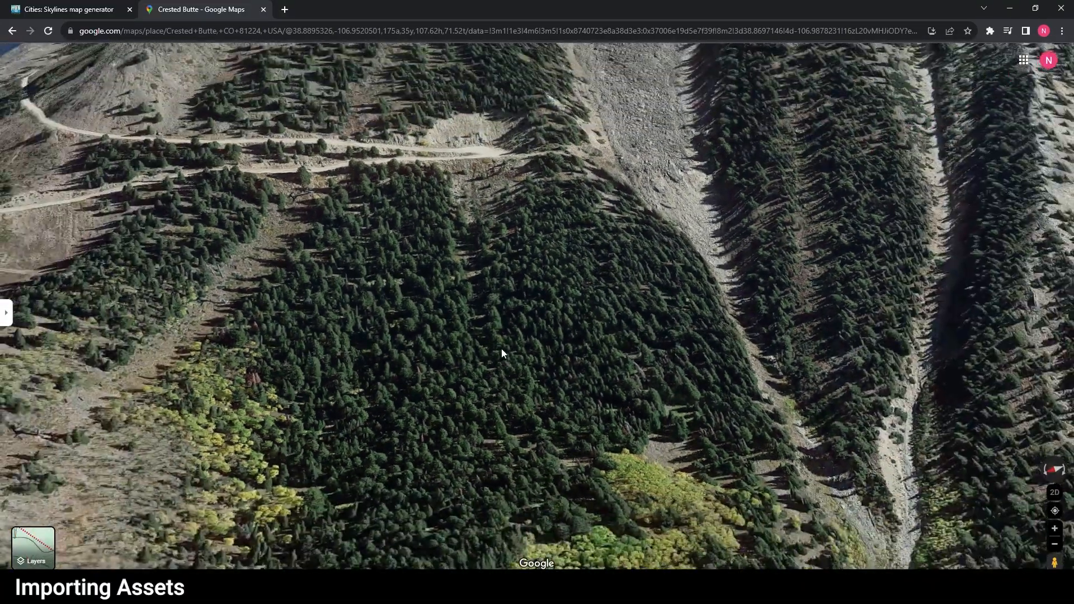
pyautogui.scroll(5, 566, 384)
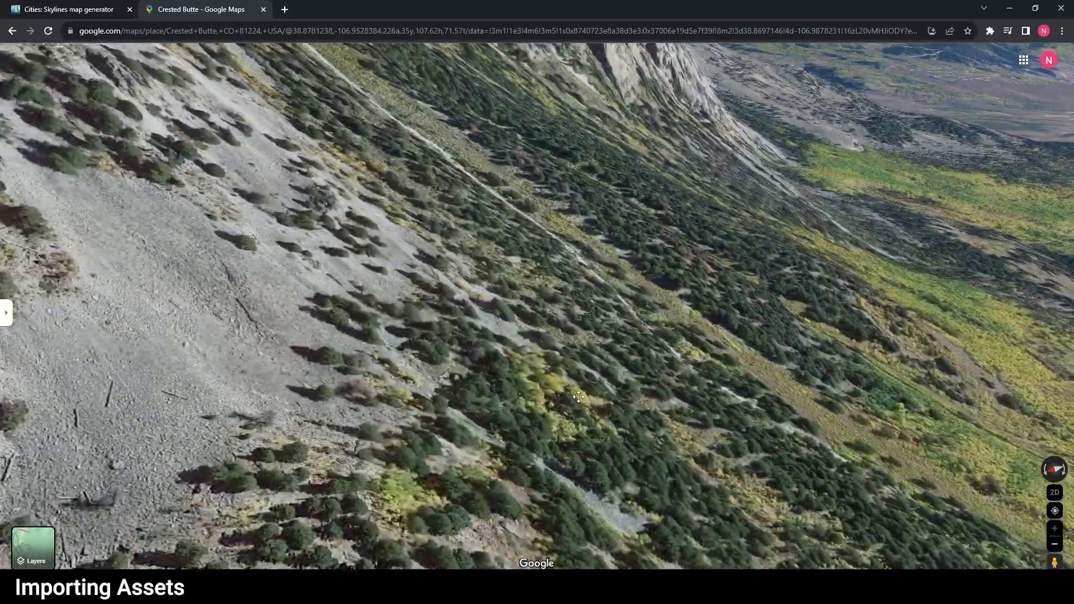
pyautogui.moveTo(578, 397); pyautogui.dragTo(480, 310)
pyautogui.scroll(2, 372, 291)
pyautogui.scroll(-5, 368, 300)
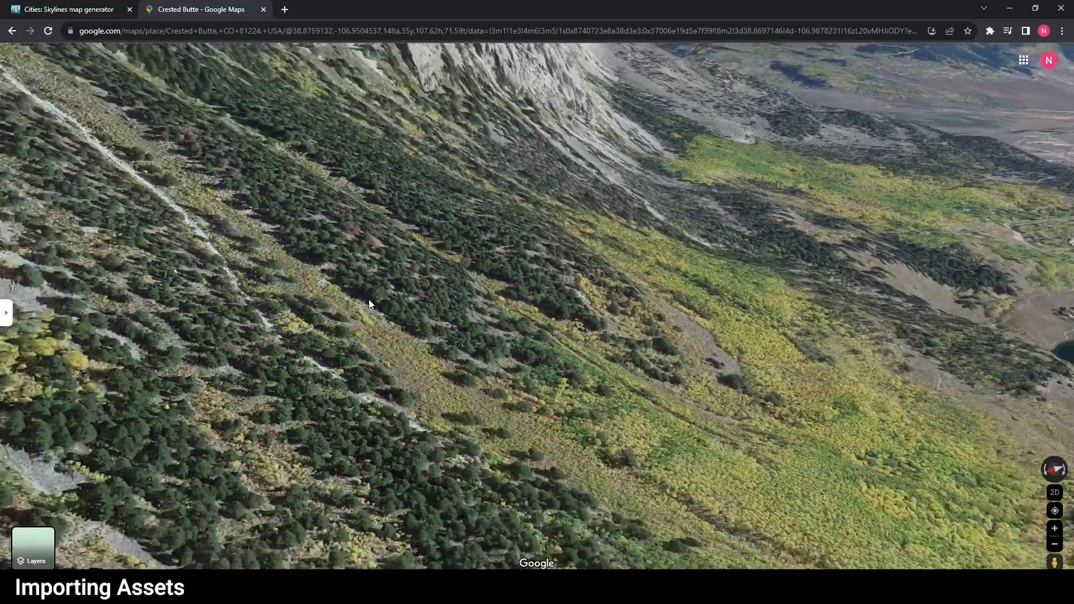
pyautogui.moveTo(358, 304); pyautogui.dragTo(643, 342)
pyautogui.scroll(-2, 643, 342)
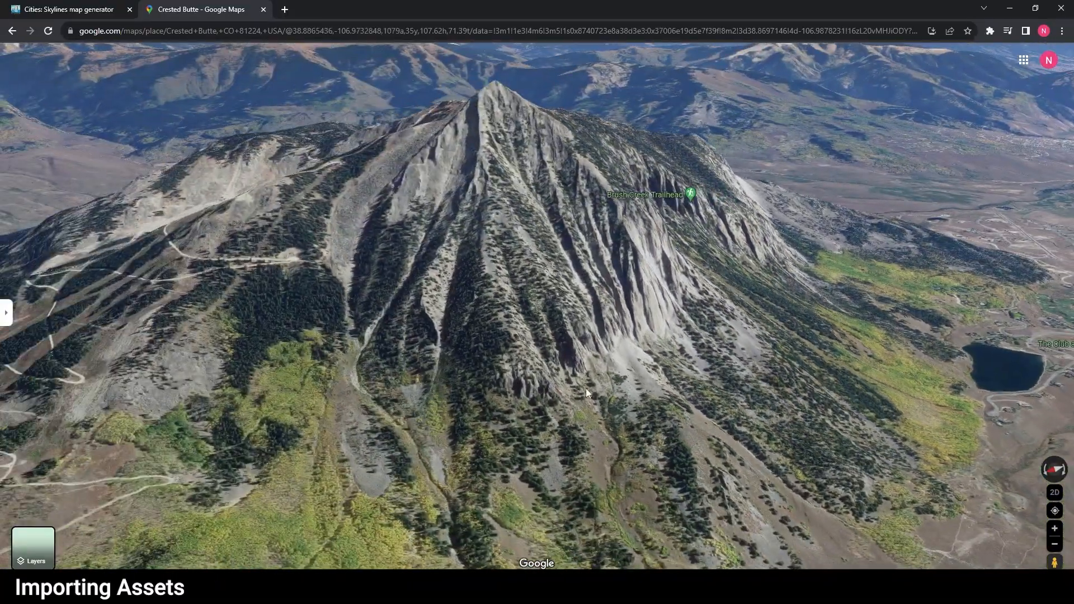
# - Switch back to the Gaea_Unreal project in Unreal Editor, select the Landscape actor and review its assigned landscape material
pyautogui.click(450, 593)
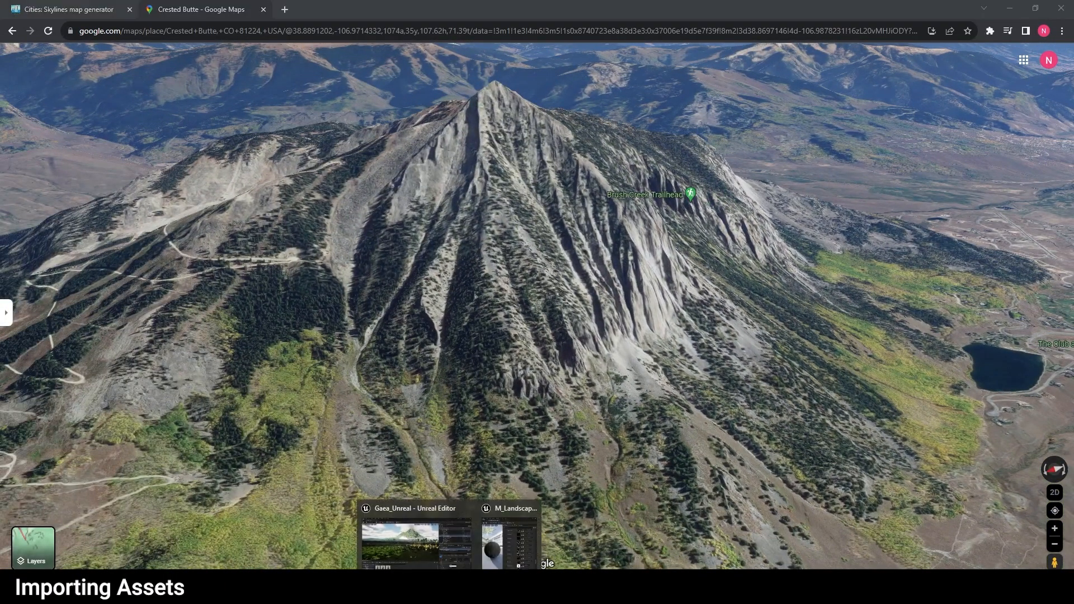
pyautogui.click(401, 545)
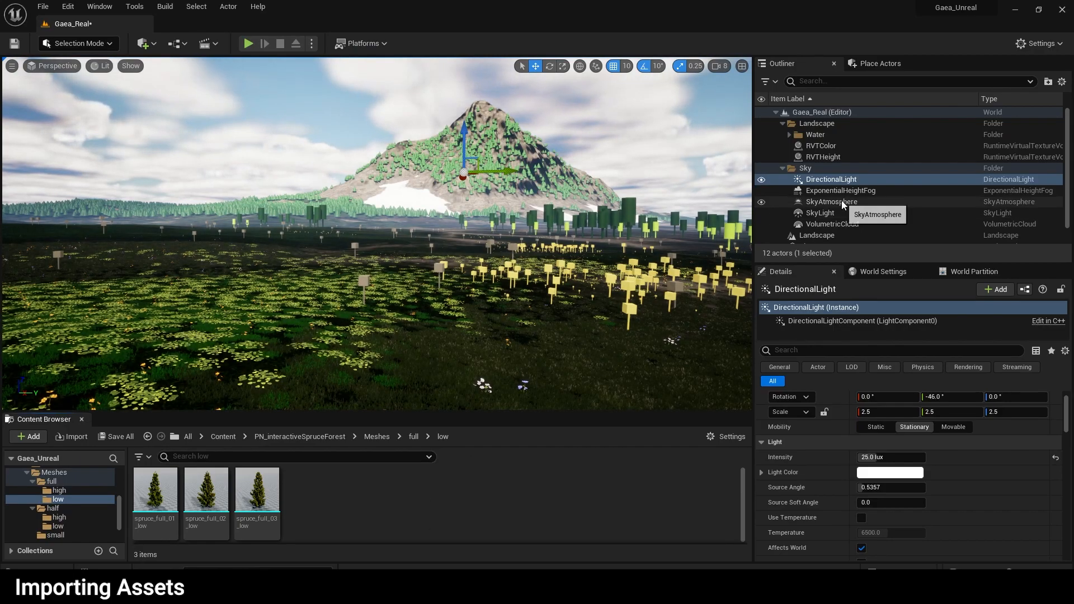
pyautogui.scroll(-1, 807, 209)
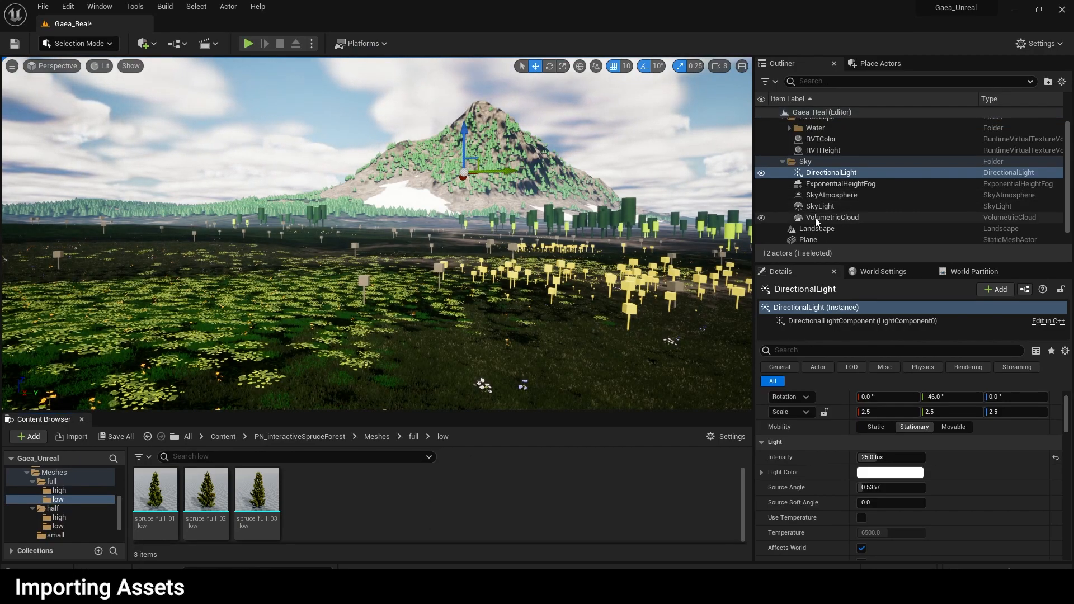
pyautogui.click(817, 227)
pyautogui.scroll(-5, 903, 453)
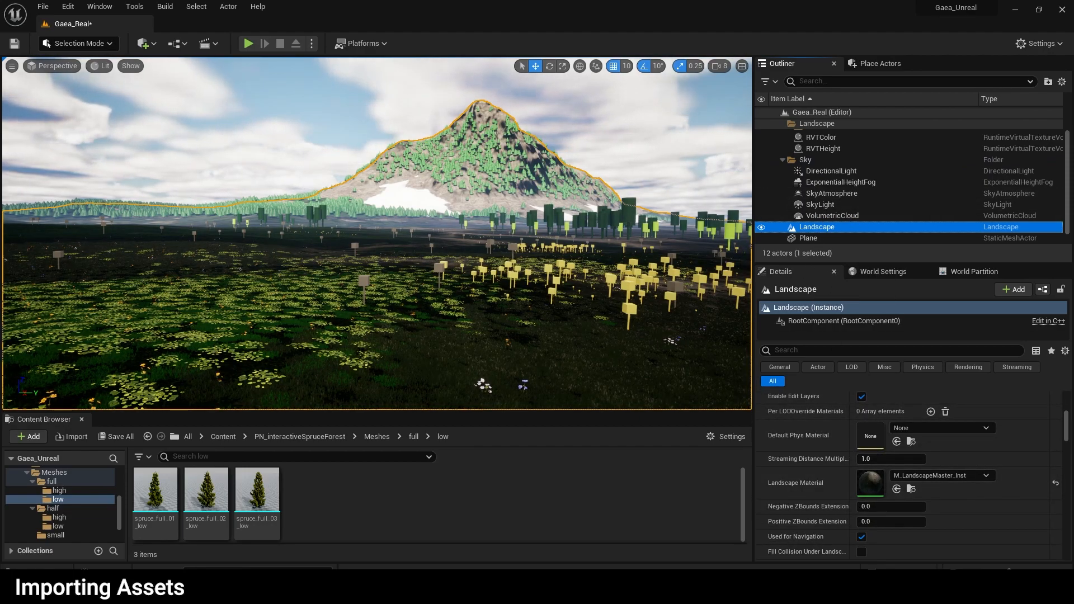
# - Open the Content/Landscape/LandscapeMaterials/Grassmaps folder and enlarge the asset browser area
pyautogui.click(227, 439)
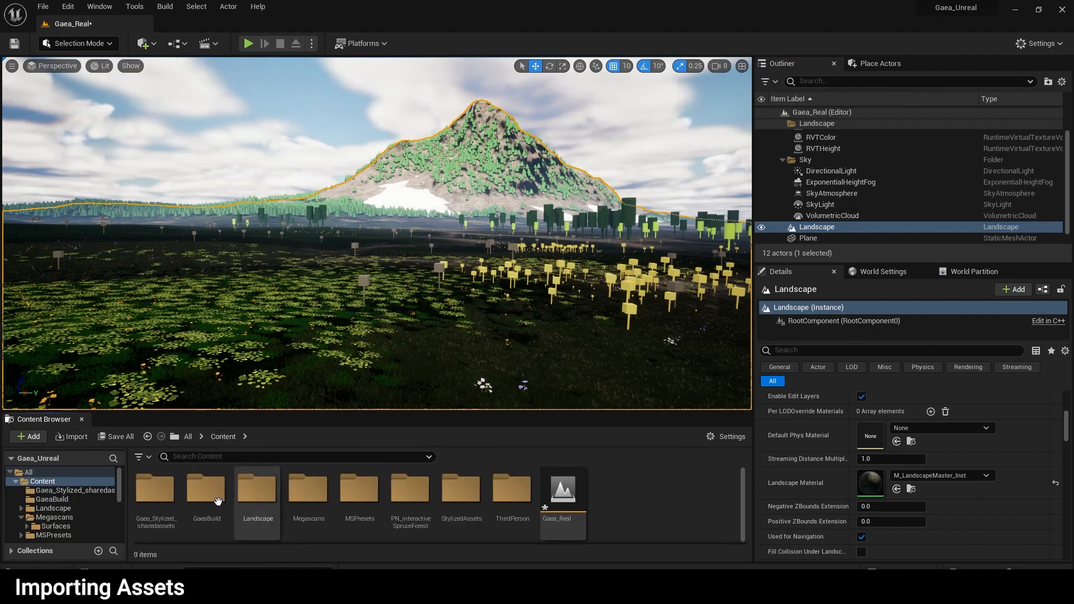
pyautogui.doubleClick(275, 498)
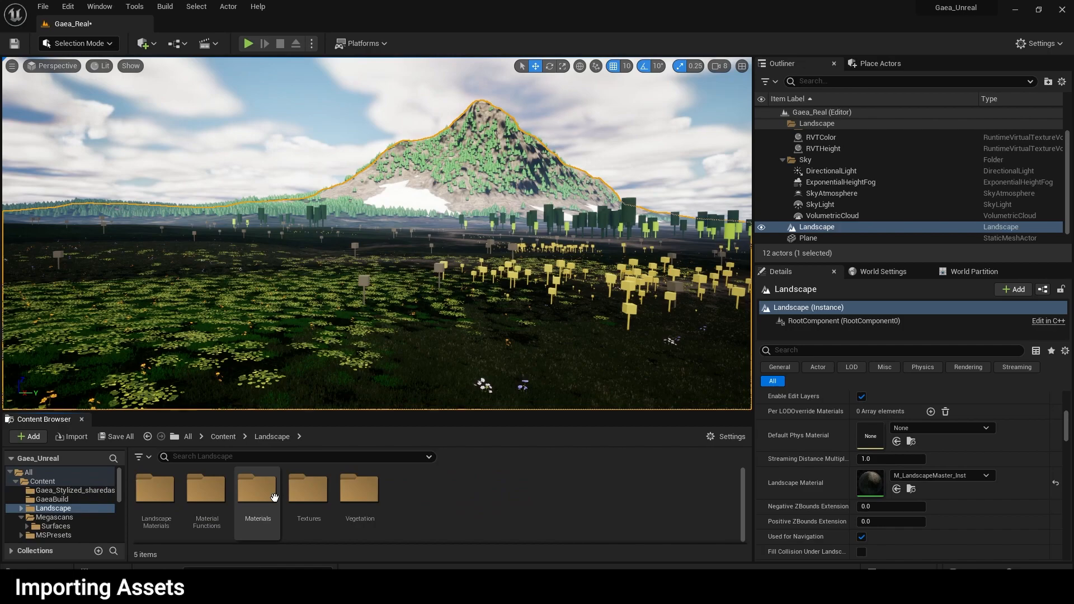
pyautogui.doubleClick(156, 491)
pyautogui.doubleClick(159, 493)
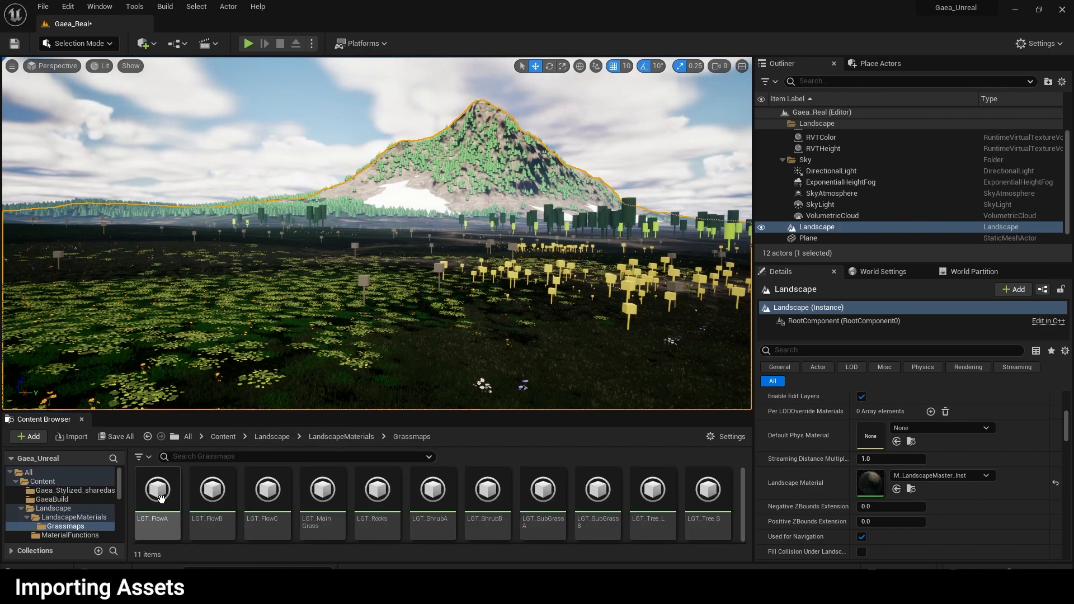
pyautogui.moveTo(377, 412); pyautogui.dragTo(378, 387)
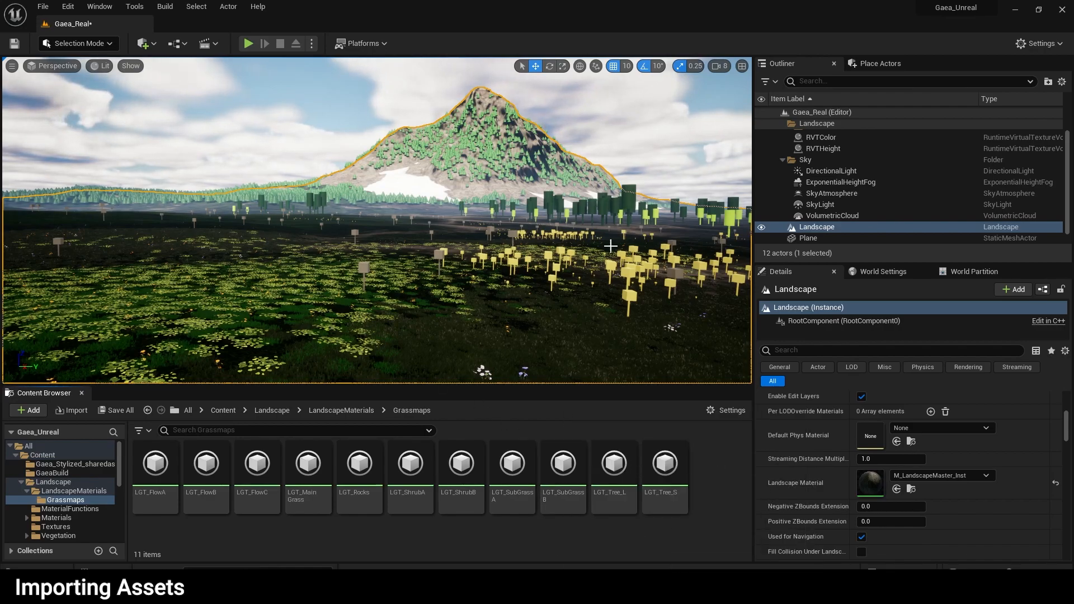
# - Open the LGT_Tree_L grass type and review the settings of its grass varieties
pyautogui.doubleClick(614, 464)
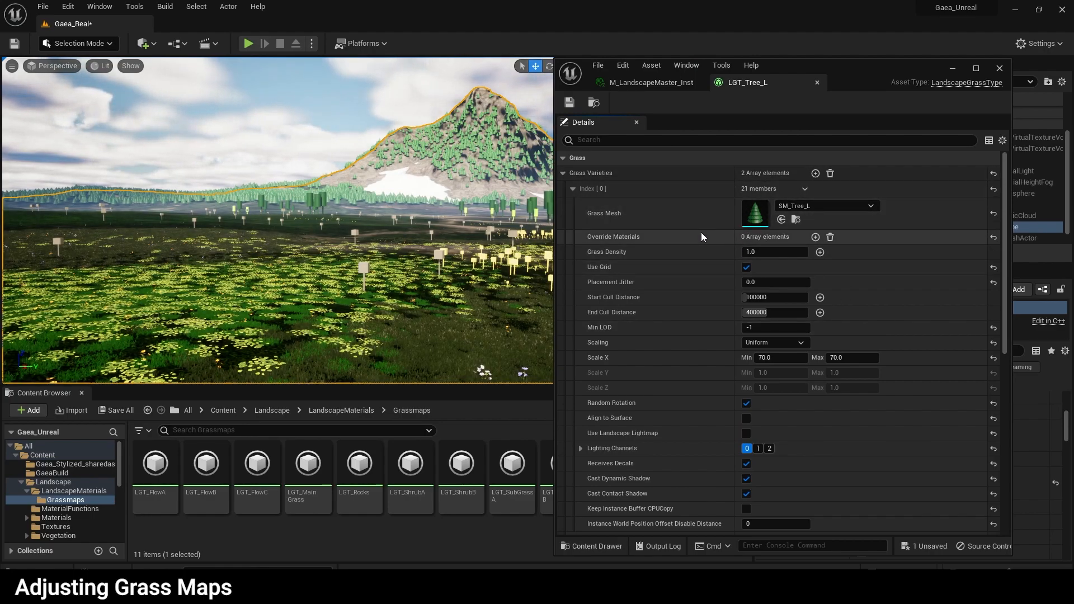
pyautogui.scroll(-5, 705, 229)
pyautogui.scroll(5, 739, 375)
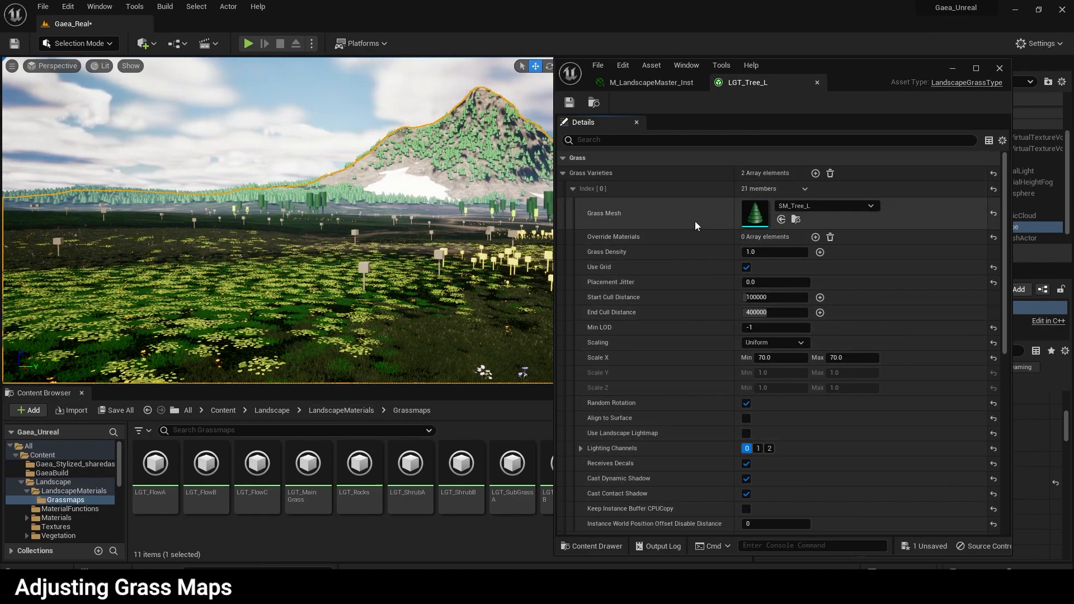
# - Assign spruce_full_02_low from PN_interactiveSpruceForest/Meshes/full/low as the Grass Mesh of Index [0] in LGT_Tree_L
pyautogui.click(229, 413)
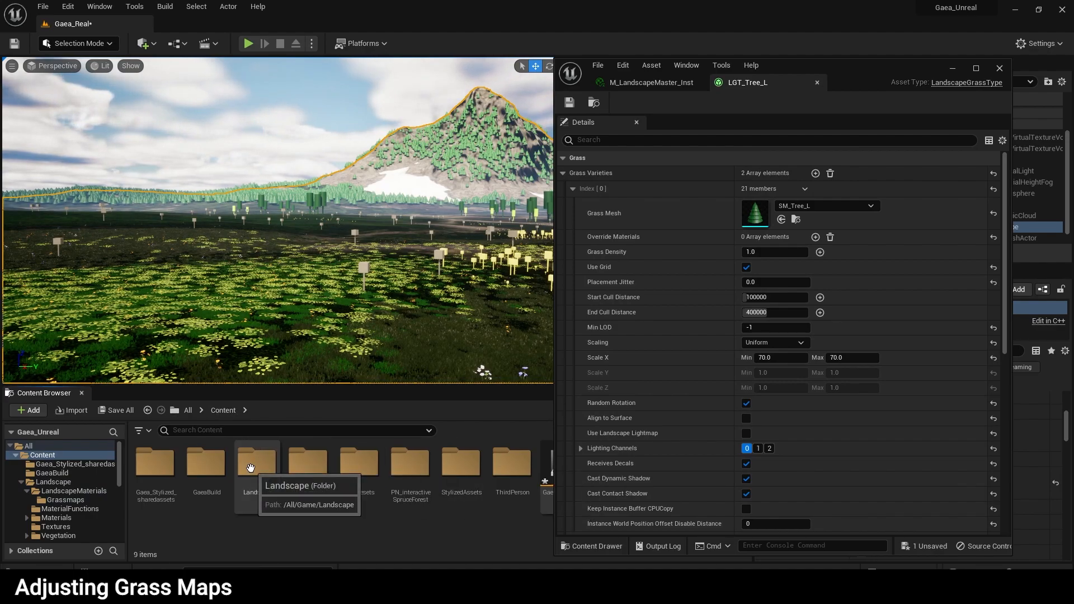
pyautogui.doubleClick(394, 469)
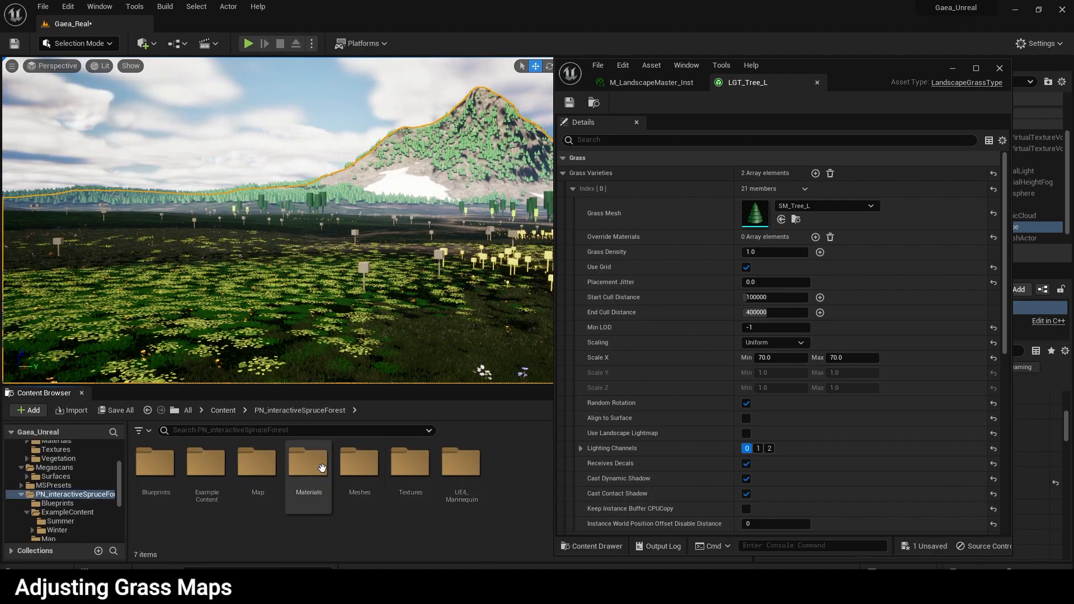
pyautogui.doubleClick(359, 462)
pyautogui.doubleClick(205, 462)
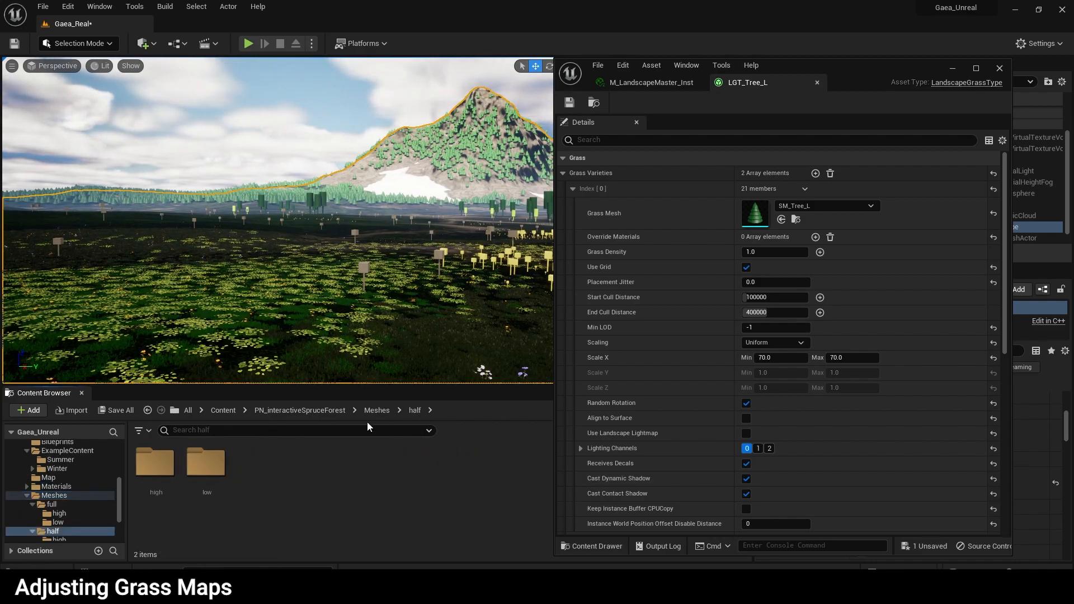
pyautogui.doubleClick(156, 462)
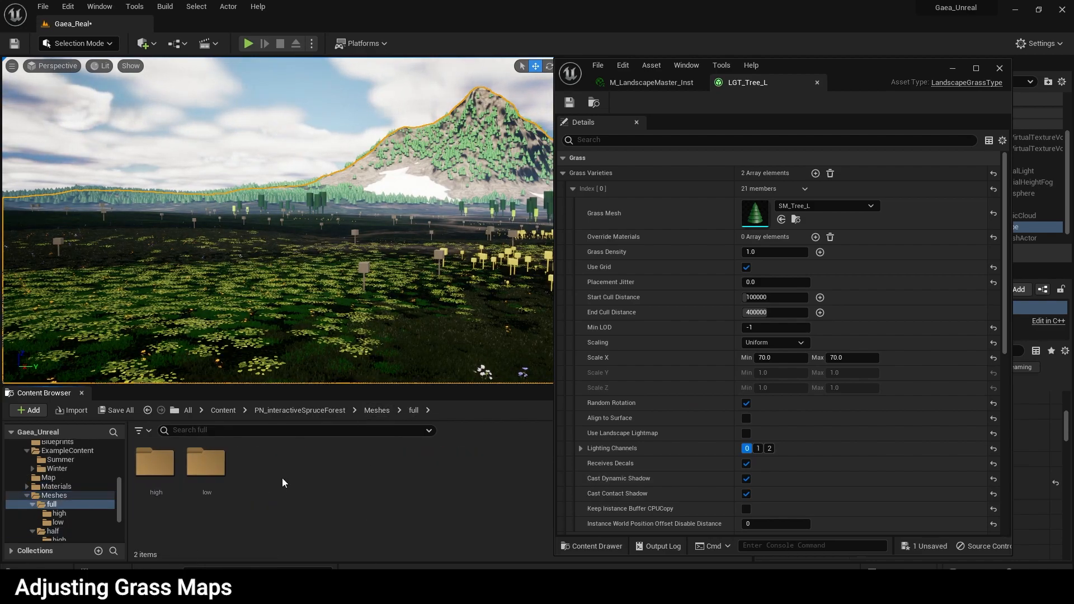
pyautogui.doubleClick(207, 462)
pyautogui.moveTo(206, 454); pyautogui.dragTo(756, 211)
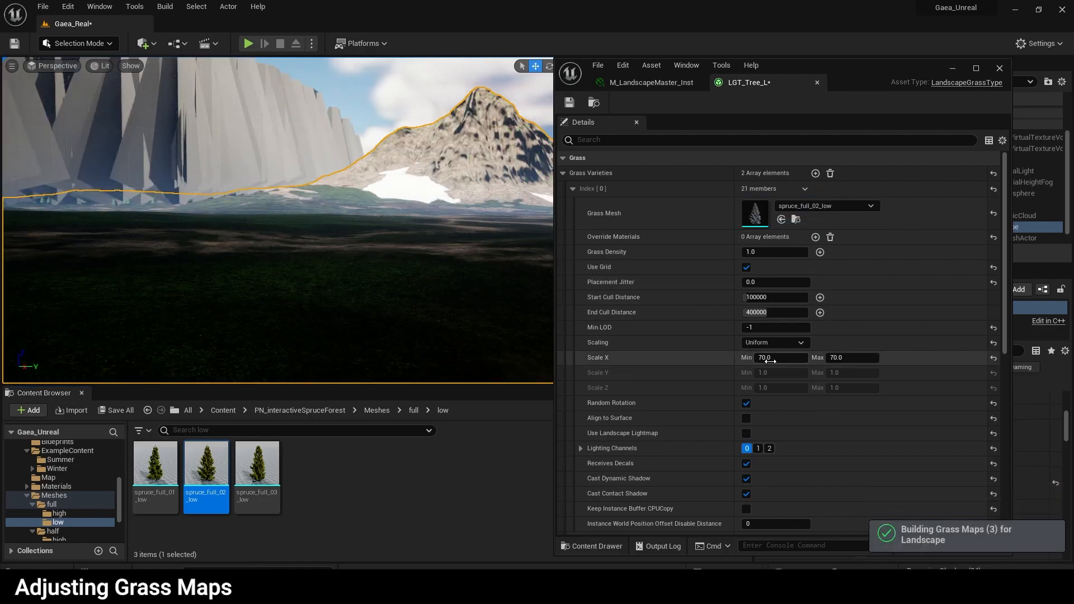
# - Set the Scale X range of Index [0] in LGT_Tree_L to a minimum of 1.0 and a maximum of 2.0
pyautogui.moveTo(278, 220); pyautogui.dragTo(246, 214, button='right')
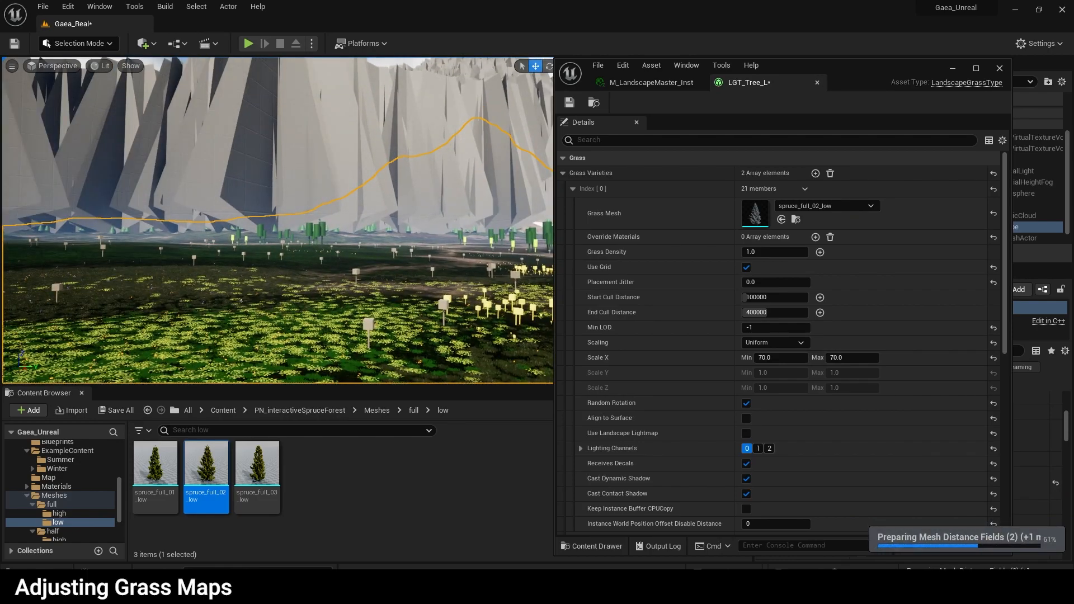
pyautogui.write('1')
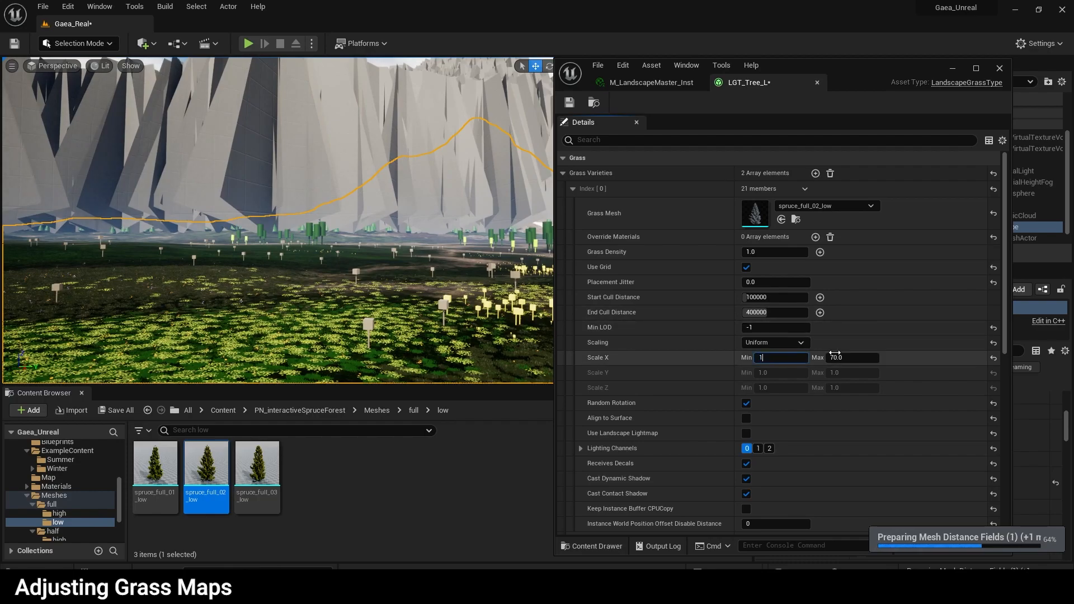
pyautogui.click(834, 355)
pyautogui.write('2')
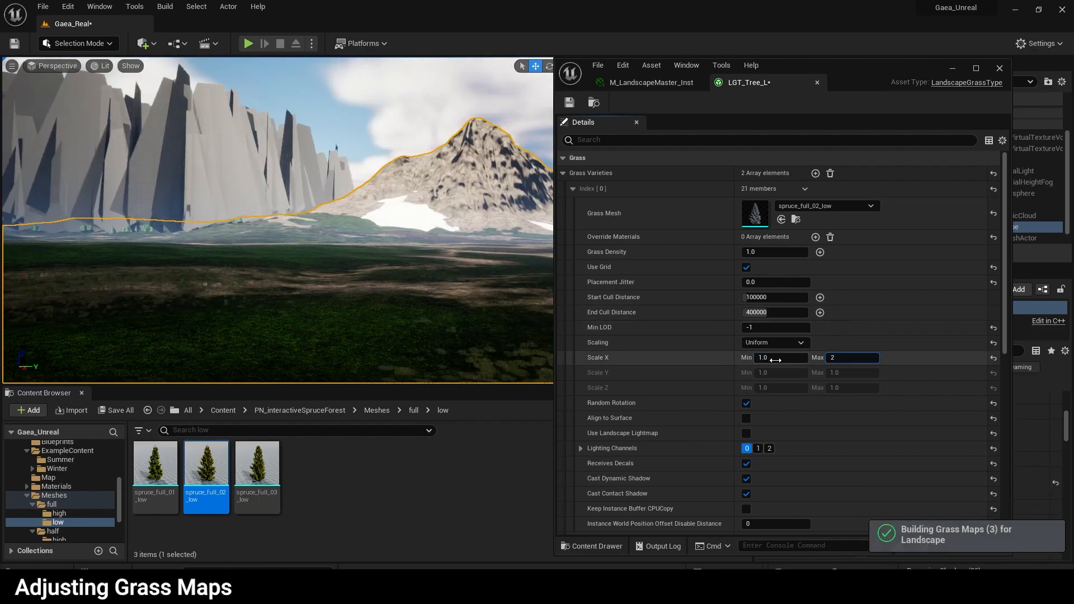
pyautogui.click(776, 358)
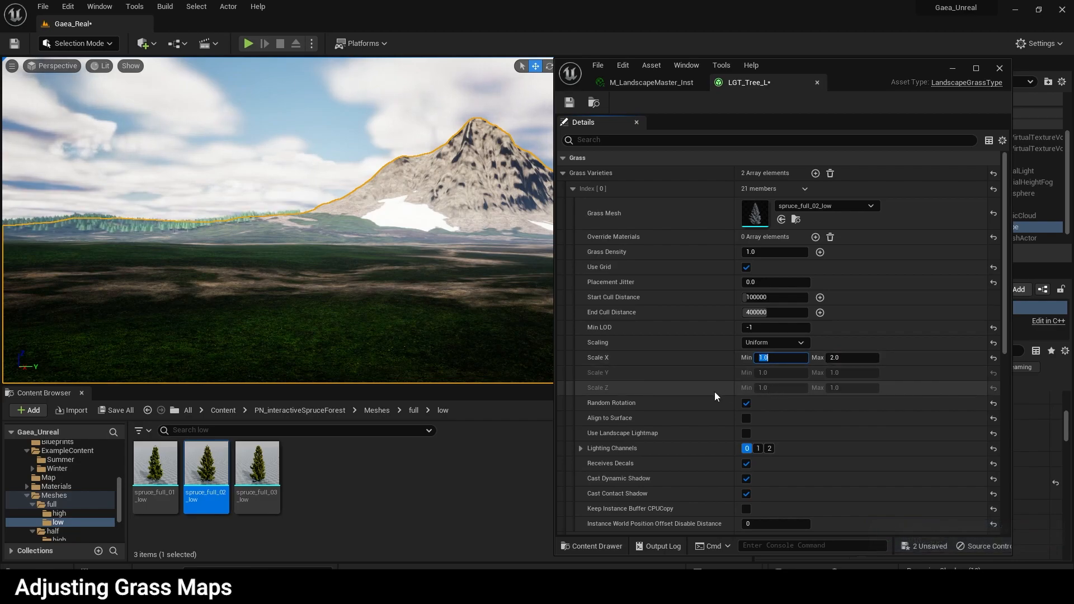
pyautogui.click(785, 401)
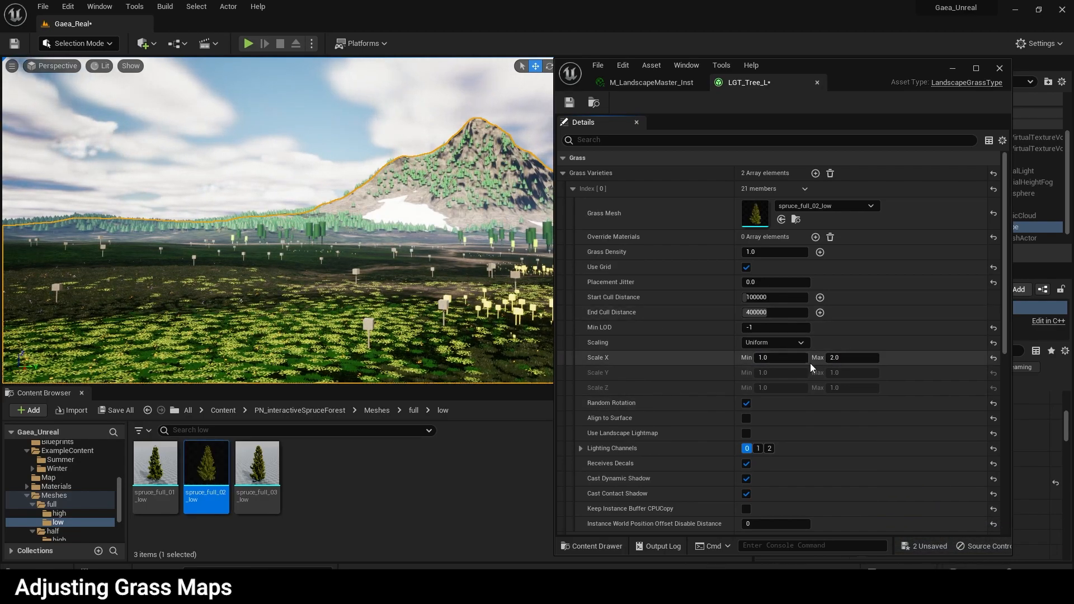
# - Inspect the spruces among the placeholder trees up close in the level, with the grass type editor minimized
pyautogui.moveTo(392, 305); pyautogui.dragTo(440, 316, button='right')
pyautogui.press('w')
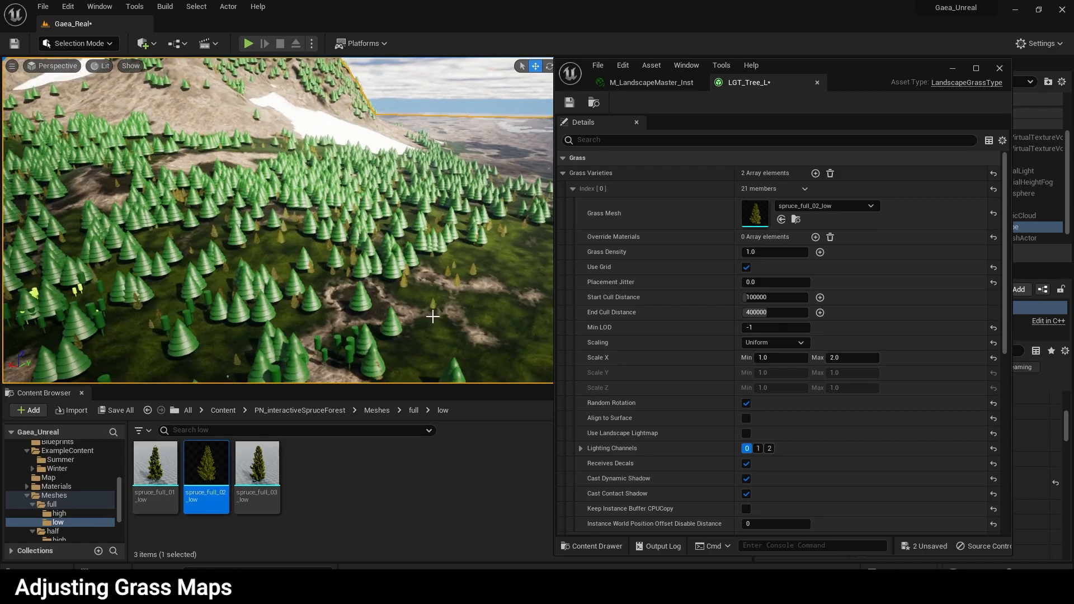
pyautogui.moveTo(392, 305); pyautogui.dragTo(330, 306, button='right')
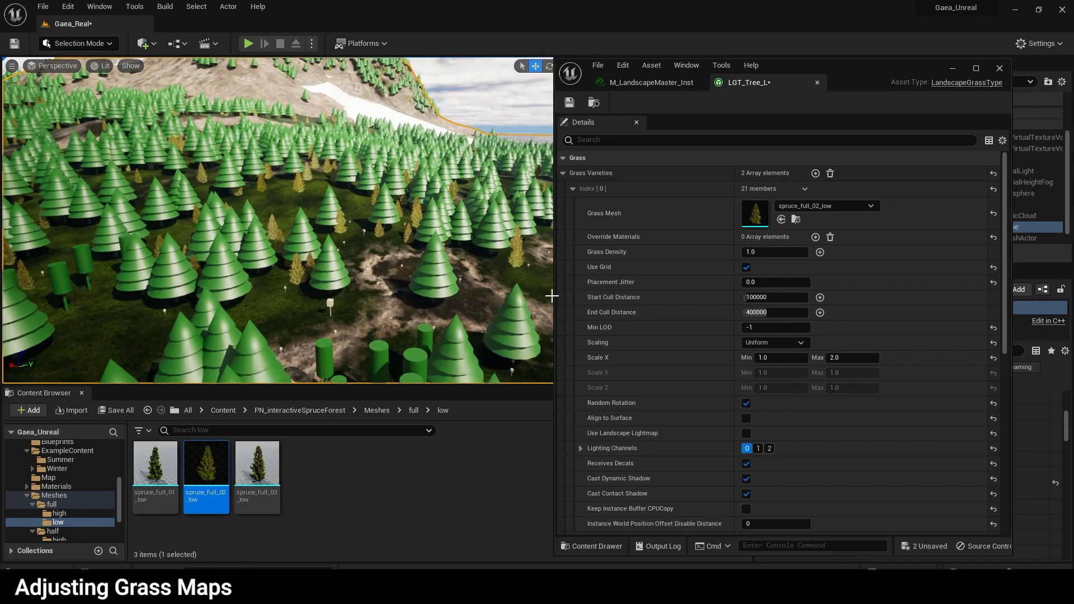
pyautogui.click(955, 73)
pyautogui.press('w')
pyautogui.moveTo(476, 235); pyautogui.dragTo(448, 182, button='right')
pyautogui.press('w')
pyautogui.press('w')
pyautogui.press('w')
pyautogui.press('w')
pyautogui.moveTo(610, 209); pyautogui.dragTo(691, 246, button='right')
pyautogui.press('s')
# - Place a cube on the ground beside a spruce and set its Z scale to 2.0 as a height reference
pyautogui.click(879, 63)
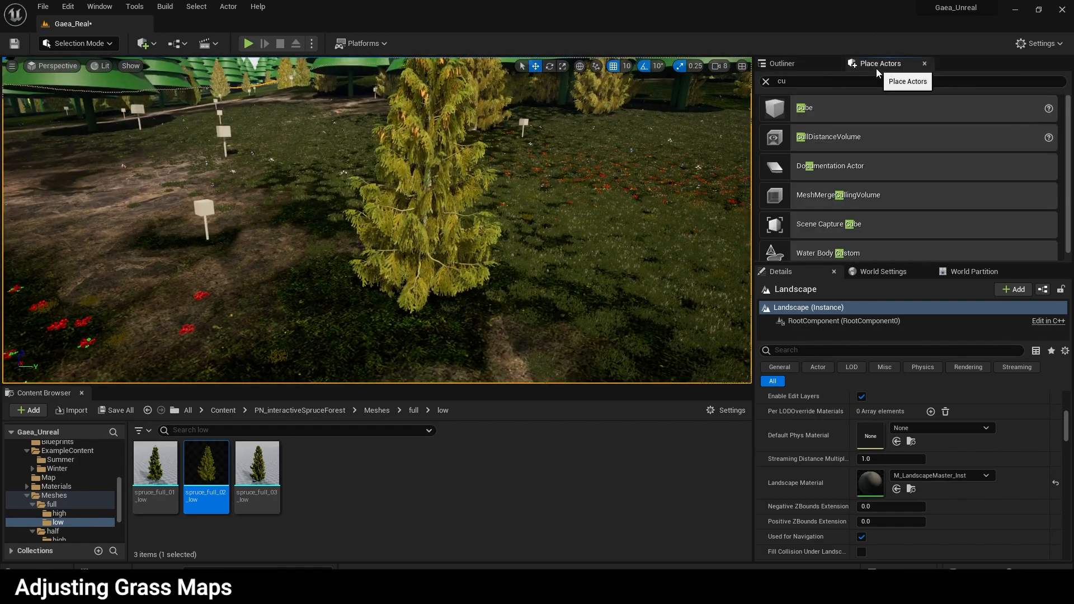
pyautogui.moveTo(775, 107); pyautogui.dragTo(506, 307)
pyautogui.scroll(2, 524, 291)
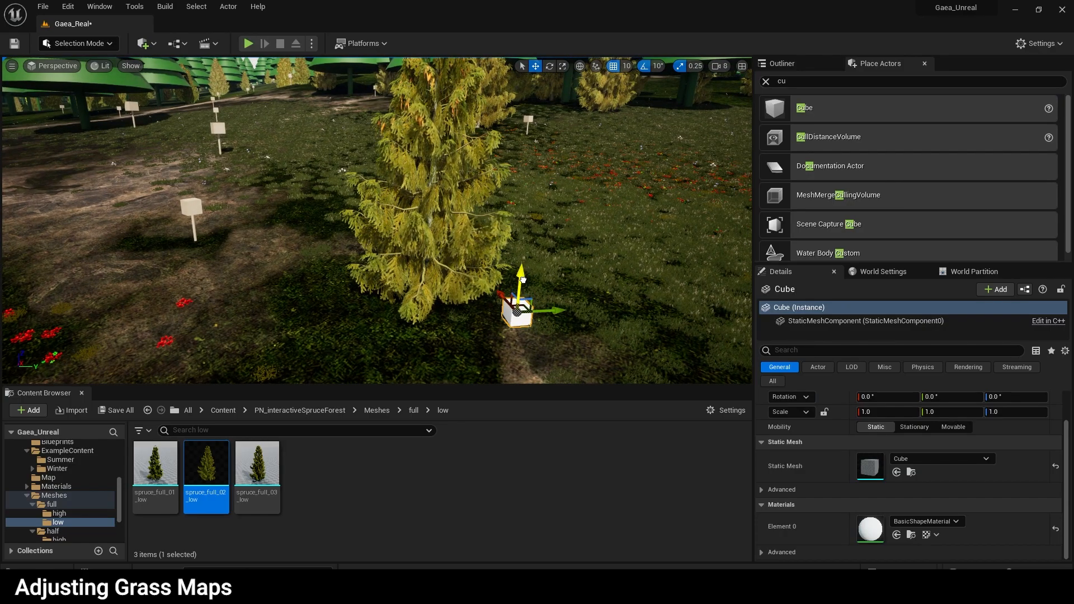
pyautogui.moveTo(610, 296); pyautogui.dragTo(537, 296, button='right')
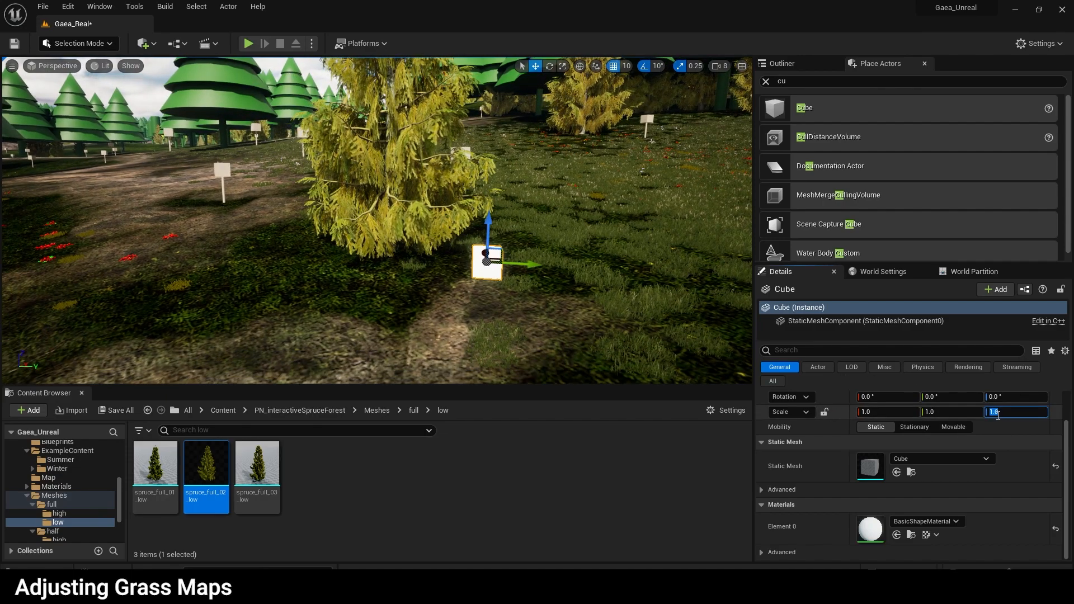
pyautogui.click(572, 277)
pyautogui.click(487, 238)
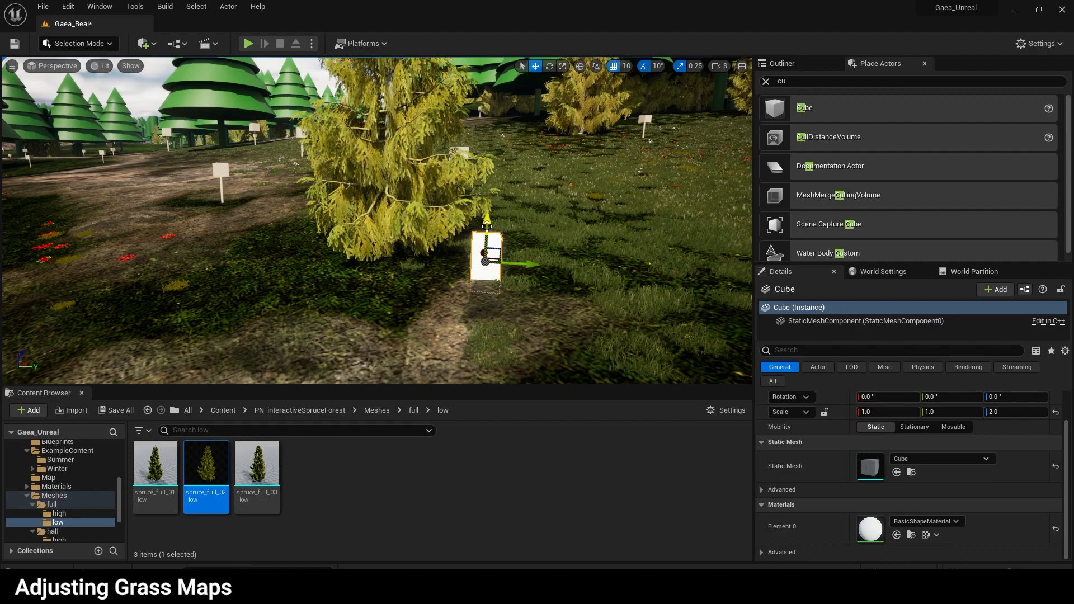
pyautogui.moveTo(488, 212)
pyautogui.mouseDown(button='right')
pyautogui.moveTo(447, 179)
pyautogui.moveTo(455, 160)
pyautogui.moveTo(460, 178)
pyautogui.moveTo(508, 185)
pyautogui.moveTo(512, 231)
pyautogui.moveTo(488, 221)
pyautogui.mouseUp(button='right')
pyautogui.click(632, 277)
pyautogui.click(513, 249)
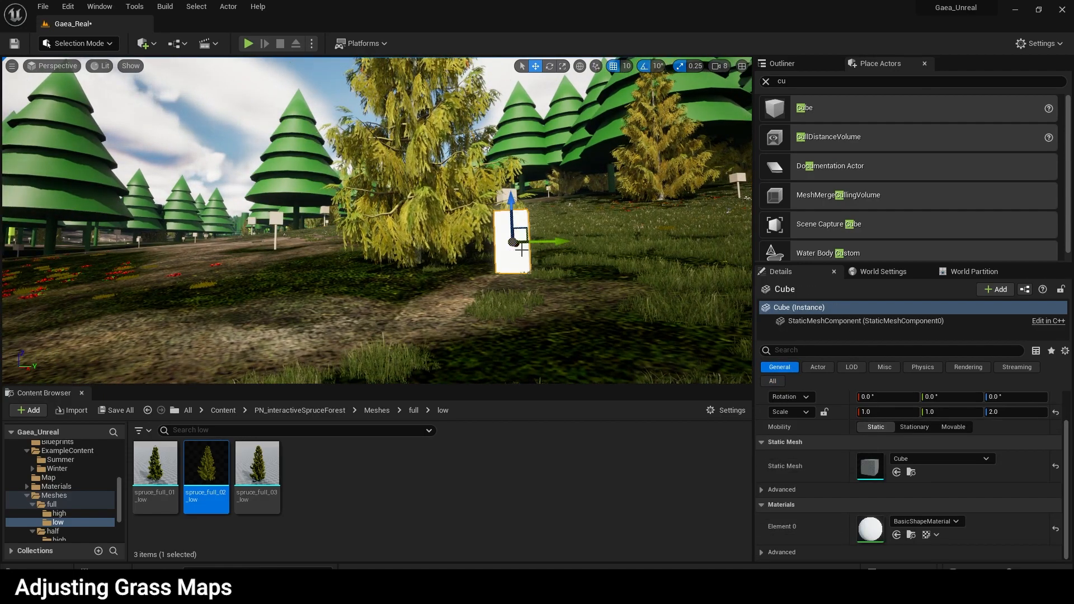
# - Delete the reference cube beside the spruce
pyautogui.press('Delete')
pyautogui.press('s')
pyautogui.moveTo(521, 249); pyautogui.dragTo(571, 263, button='right')
pyautogui.press('w')
pyautogui.press('s')
pyautogui.press('w')
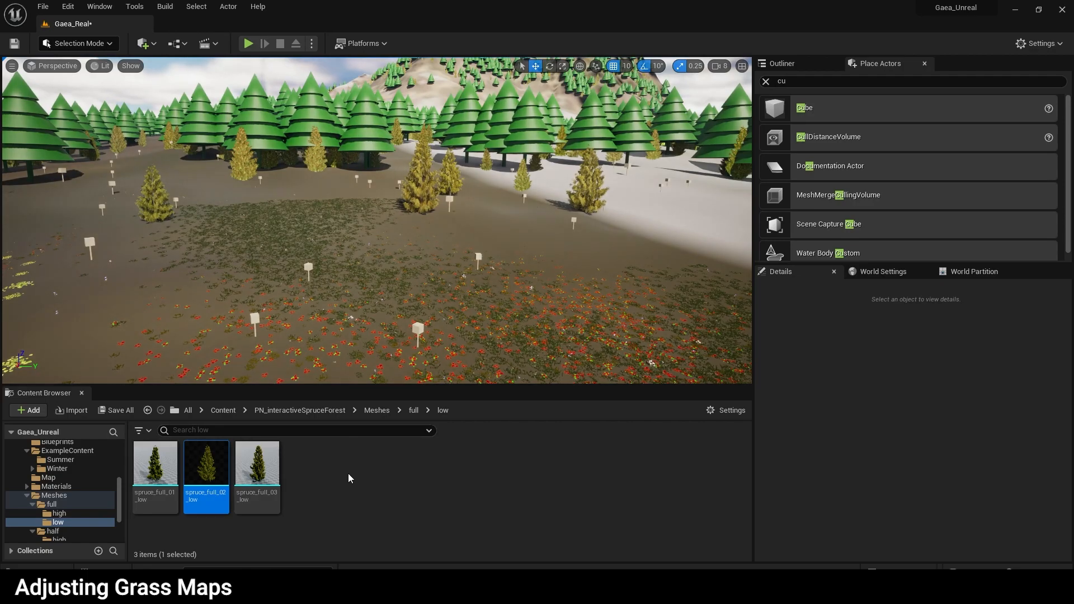
# - Return to LGT_Tree_L and assign spruce_full_03_low as the Grass Mesh of Index [1]
pyautogui.moveTo(448, 576)
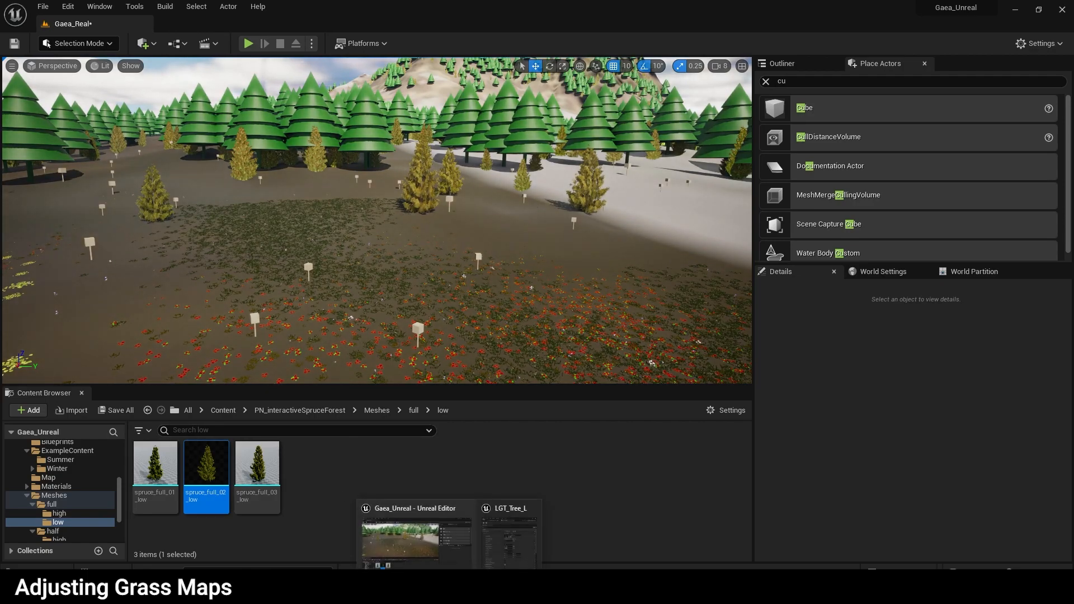
pyautogui.click(505, 566)
pyautogui.scroll(-3, 727, 459)
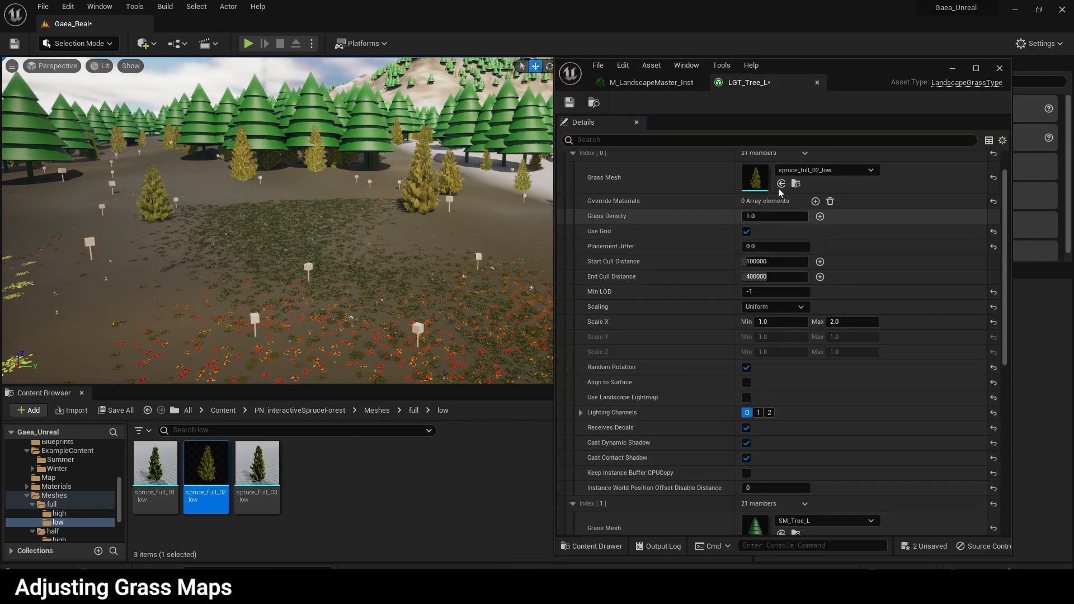
pyautogui.scroll(-5, 712, 412)
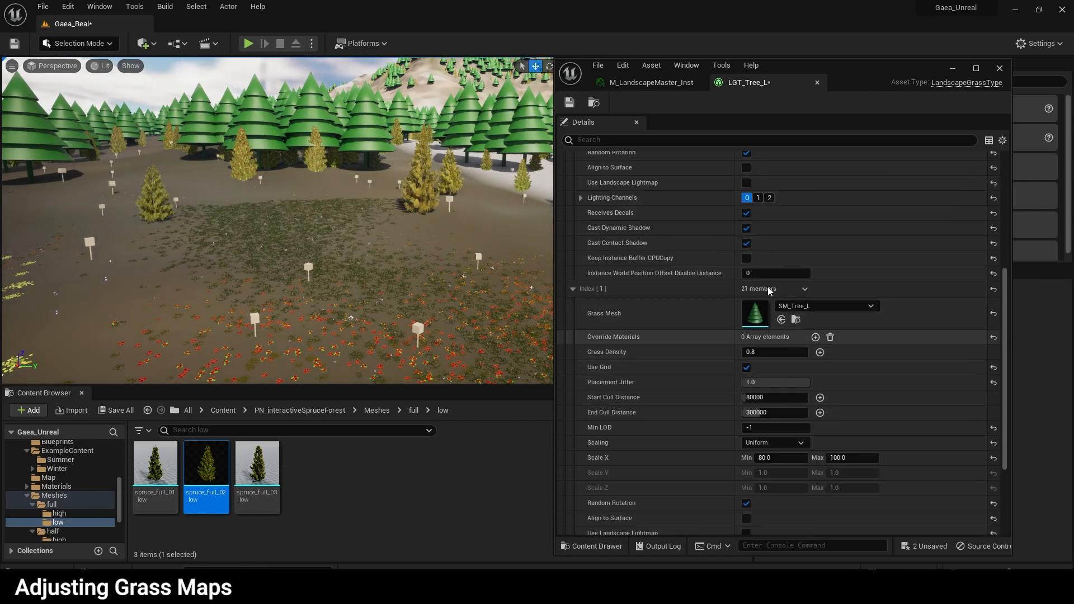
pyautogui.moveTo(257, 465); pyautogui.dragTo(756, 309)
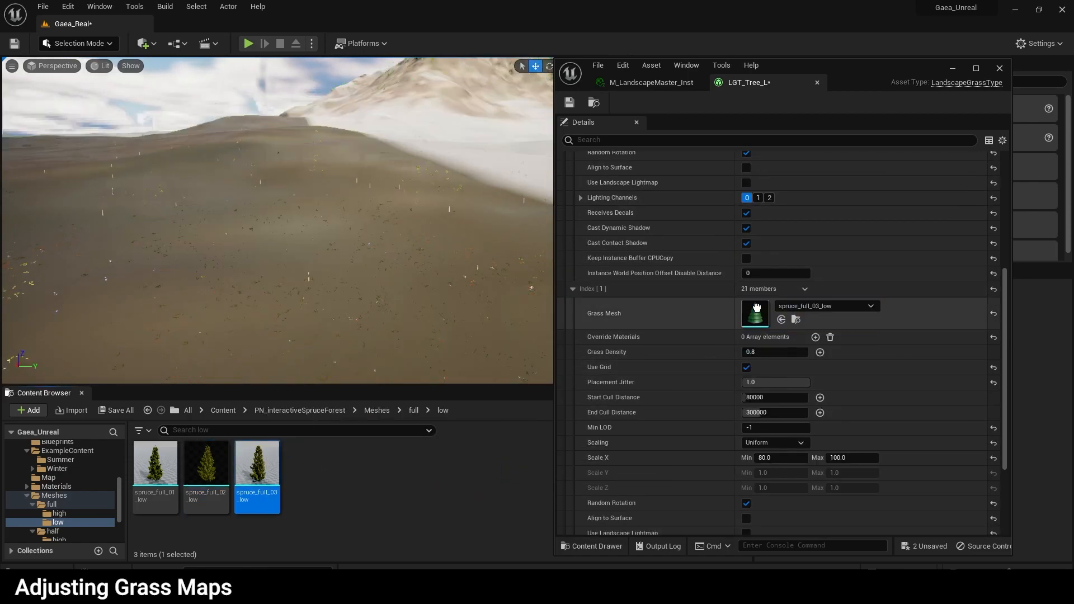
# - Set the Scale X range of Index [1] to a minimum of 1.0 and a maximum of 2.0
pyautogui.click(772, 457)
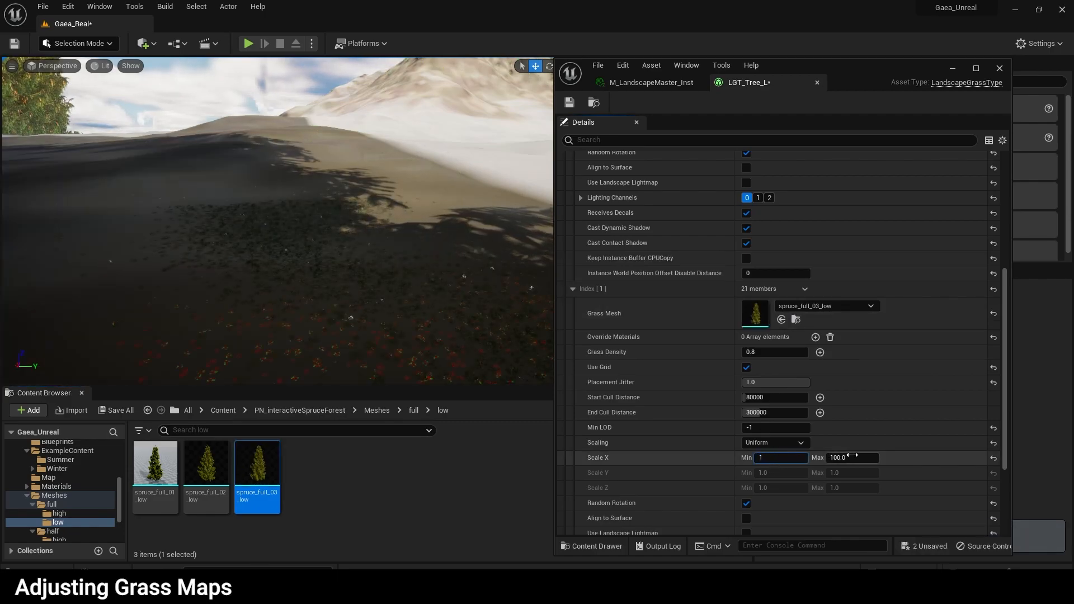
pyautogui.click(851, 456)
pyautogui.write('2')
pyautogui.press('Return')
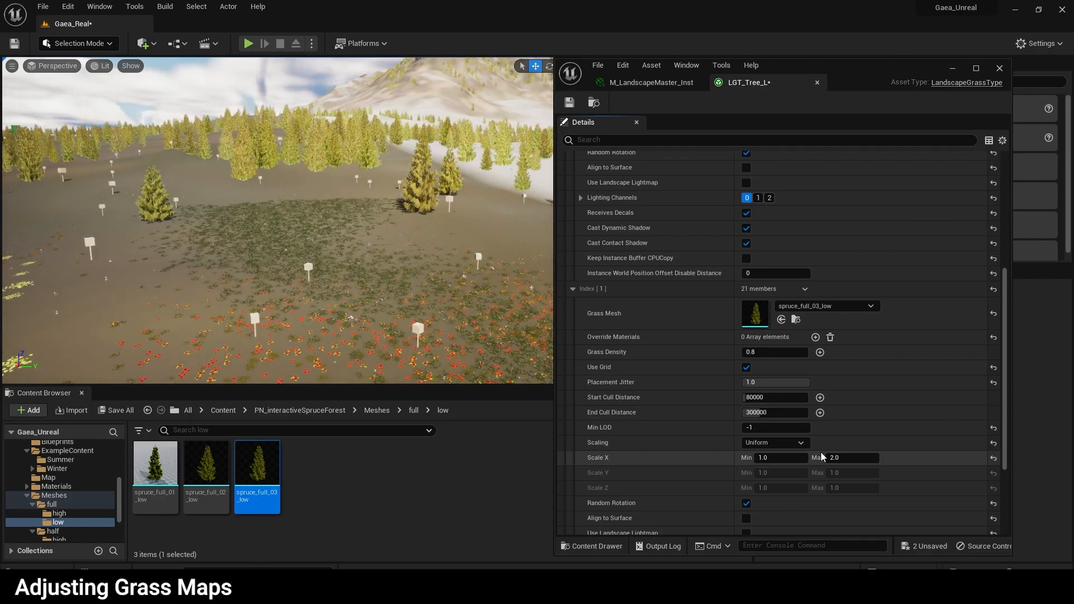
# - Collapse the existing grass varieties, add a third one and expand its Index [2] settings
pyautogui.scroll(3, 743, 402)
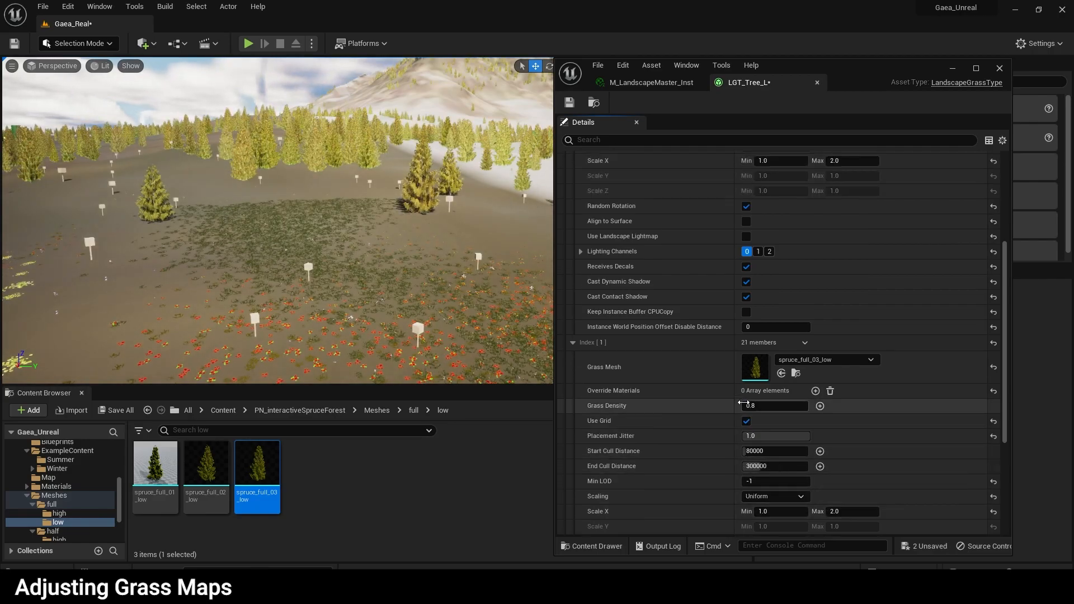
pyautogui.scroll(10, 743, 402)
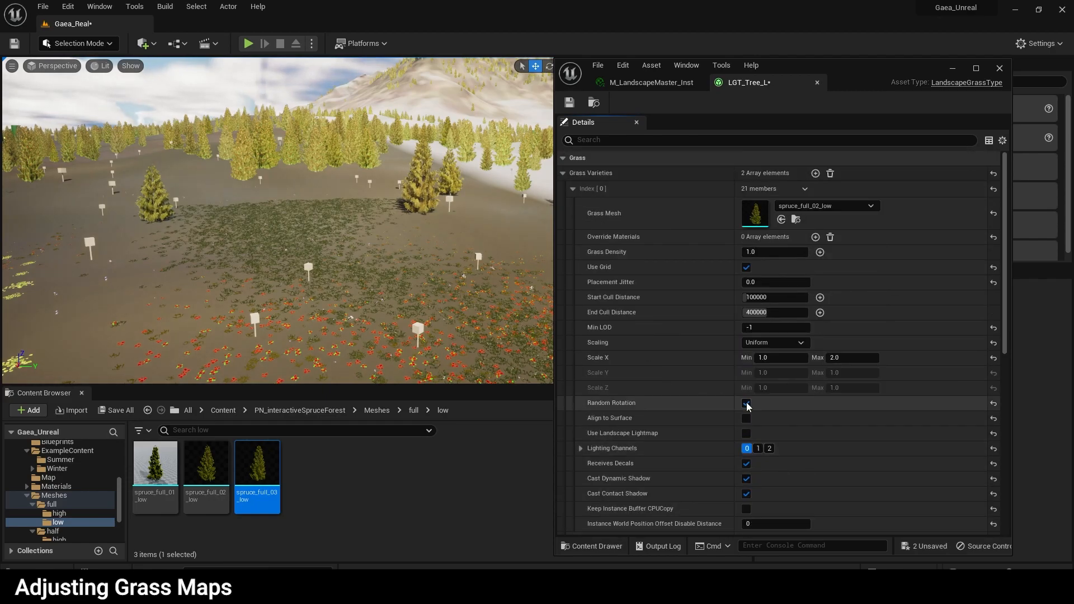
pyautogui.click(572, 189)
pyautogui.click(571, 205)
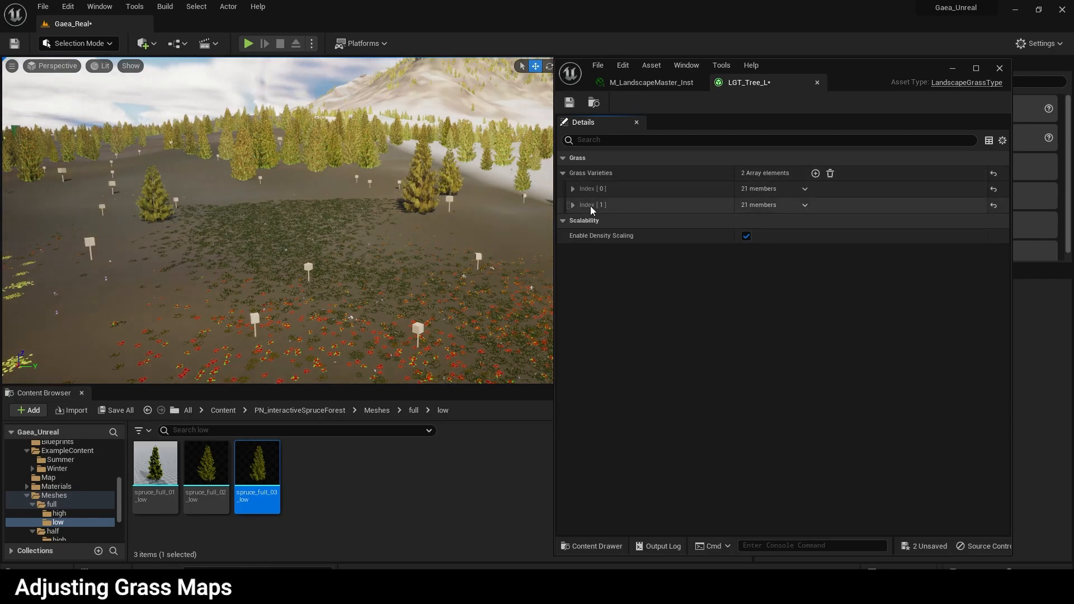
pyautogui.click(816, 175)
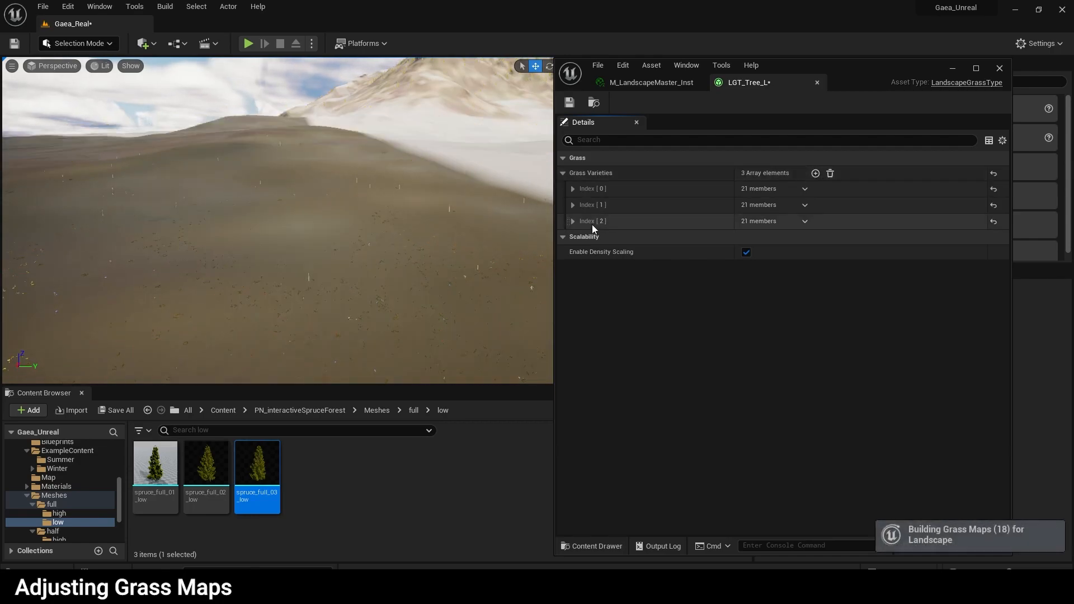
pyautogui.click(573, 221)
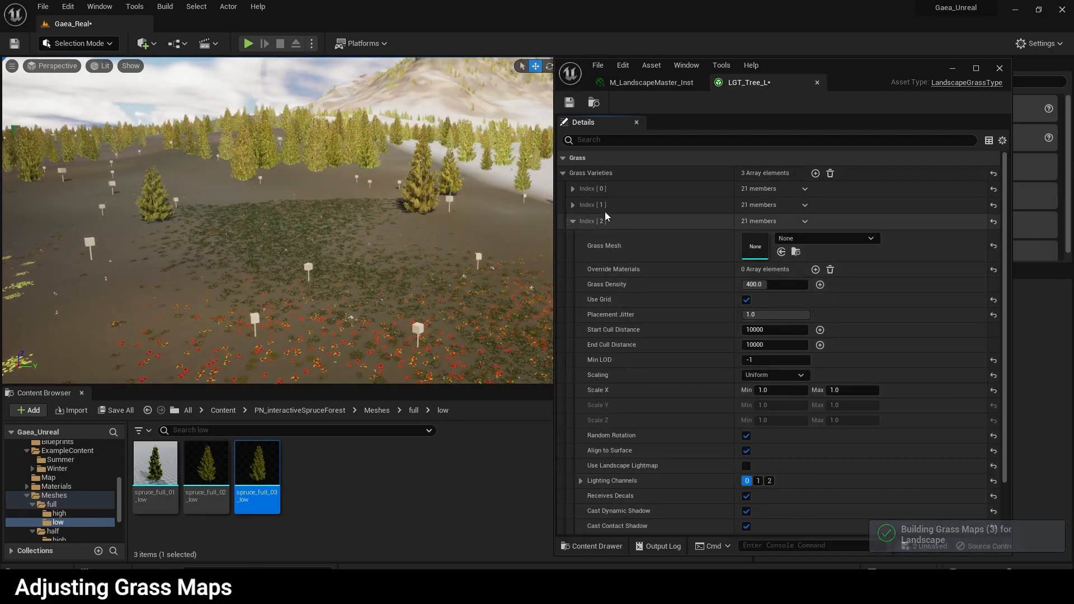
# - Check the Index [1] settings for reference and set the Grass Density of Index [2] to 1.0
pyautogui.click(572, 204)
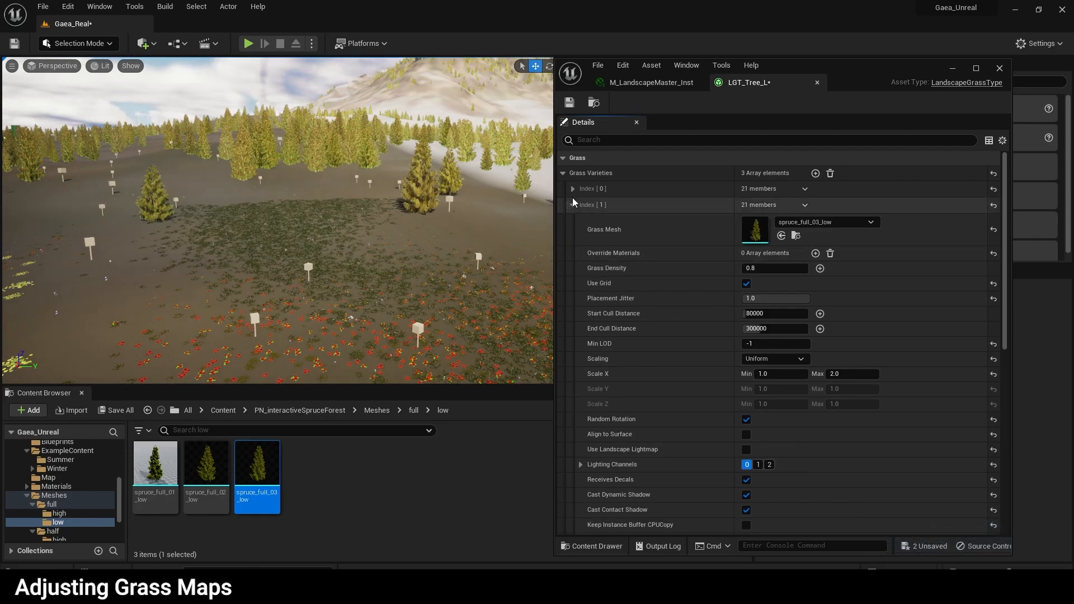
pyautogui.click(572, 205)
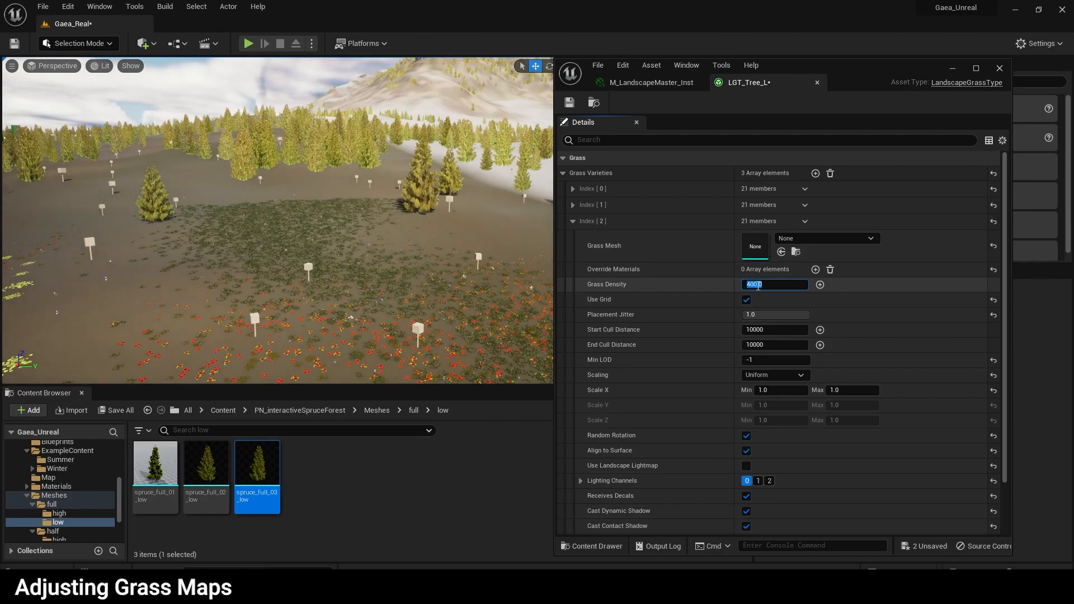
pyautogui.press('Return')
# - Assign spruce_full_01_low as the Grass Mesh of Index [2] after checking the other varieties' settings
pyautogui.click(573, 204)
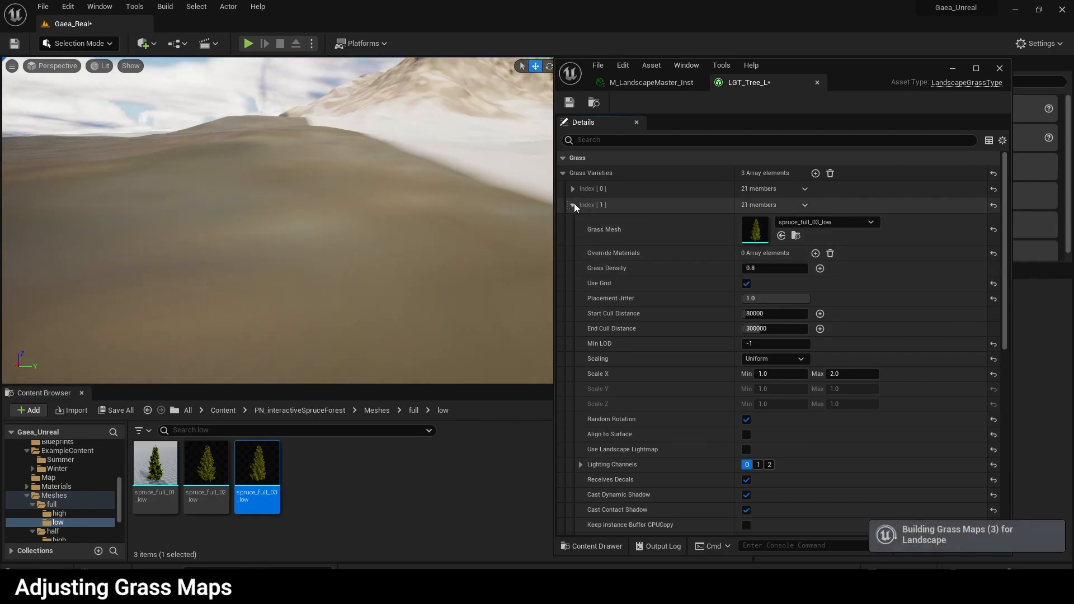
pyautogui.click(574, 203)
pyautogui.click(574, 193)
pyautogui.click(574, 192)
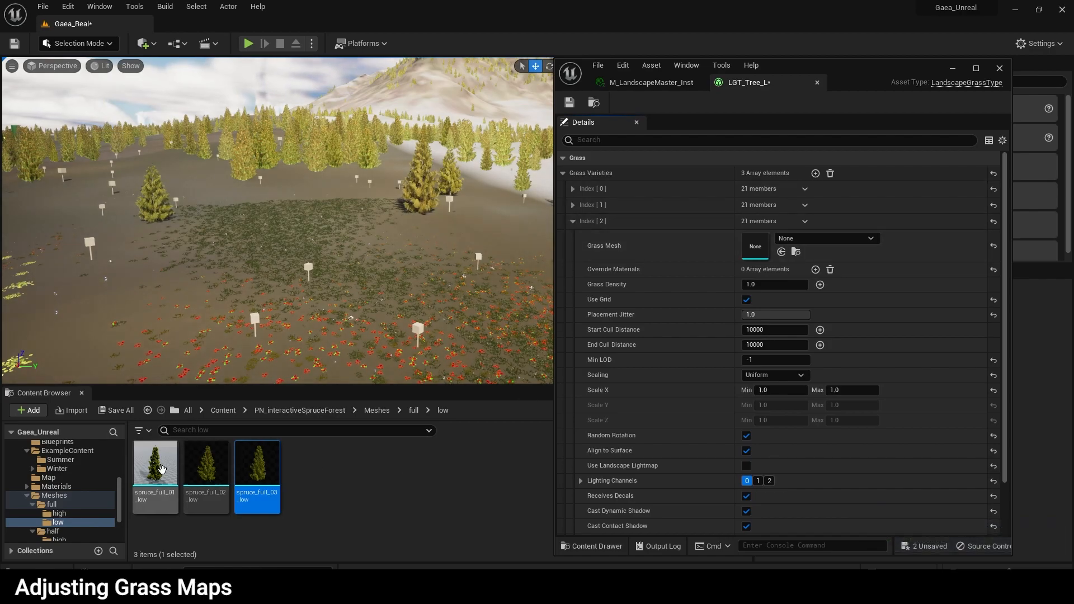
pyautogui.click(180, 466)
pyautogui.moveTo(180, 466); pyautogui.dragTo(759, 248)
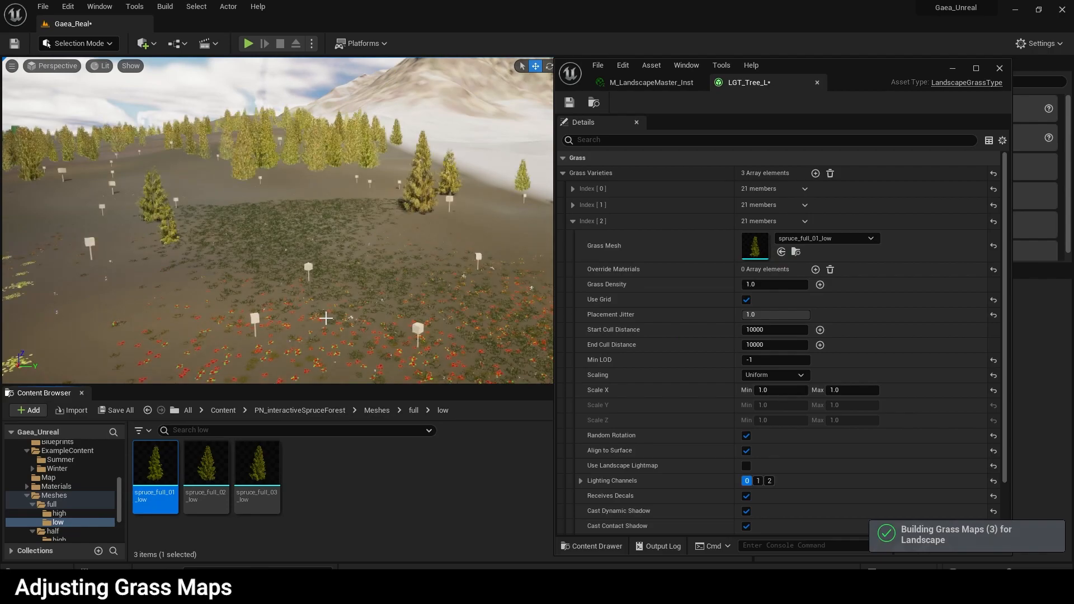
# - Examine the size and distribution of the spruce varieties across the landscape, with the grass type editor minimized
pyautogui.press('s')
pyautogui.moveTo(313, 321); pyautogui.dragTo(389, 321, button='right')
pyautogui.press('s')
pyautogui.press('s')
pyautogui.press('s')
pyautogui.press('s')
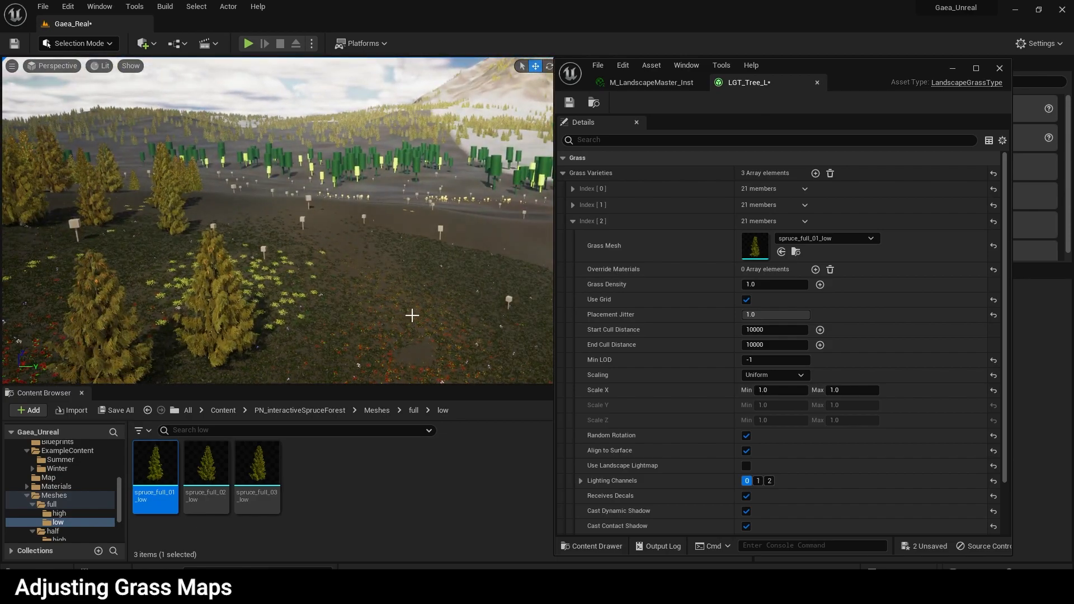
pyautogui.click(409, 316)
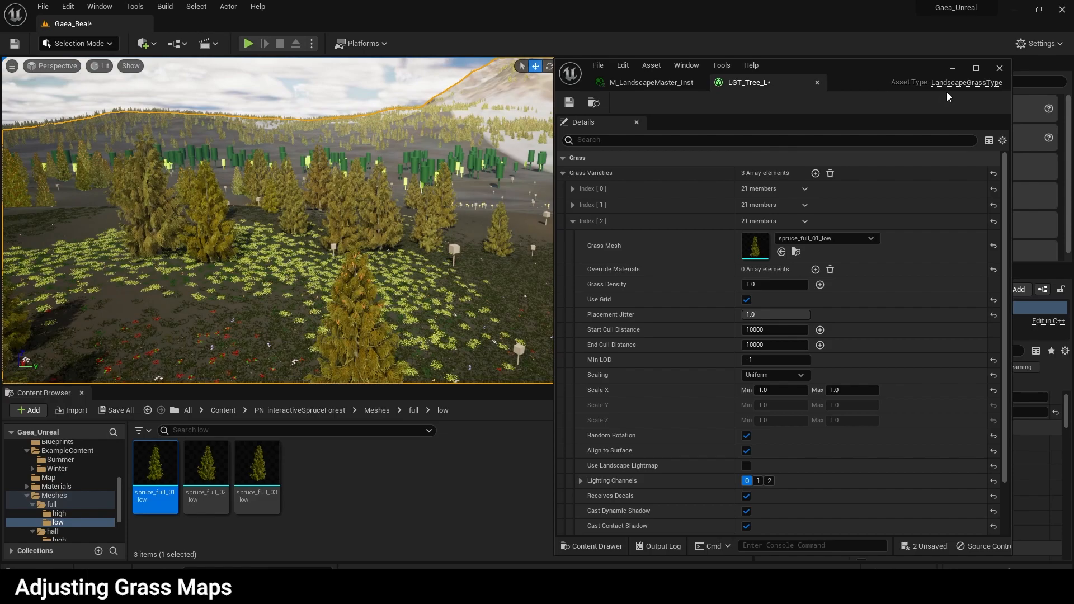
pyautogui.click(952, 69)
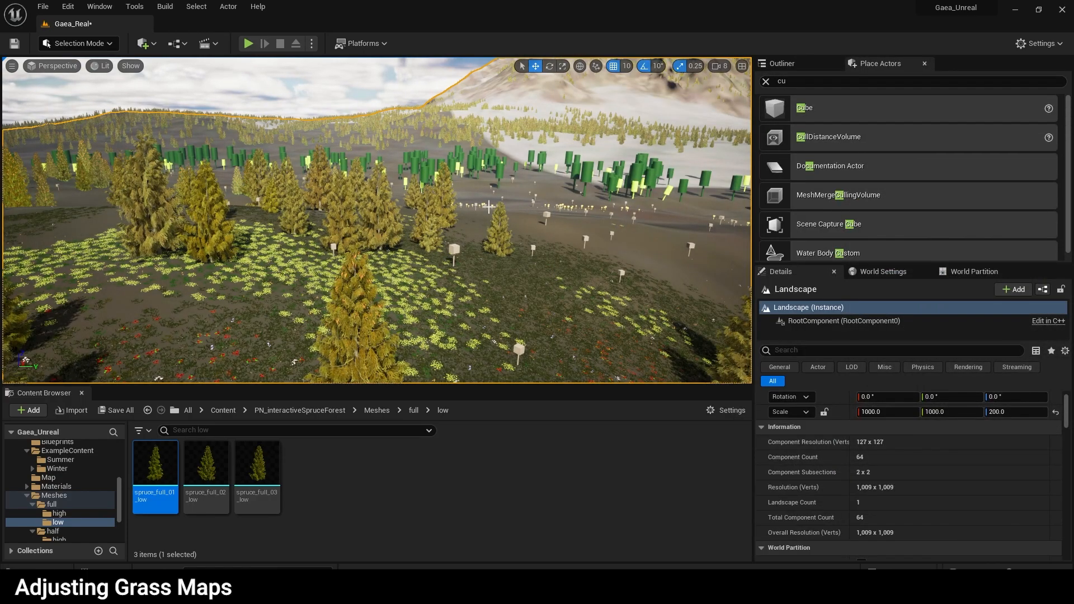
pyautogui.moveTo(490, 156); pyautogui.dragTo(471, 270, button='right')
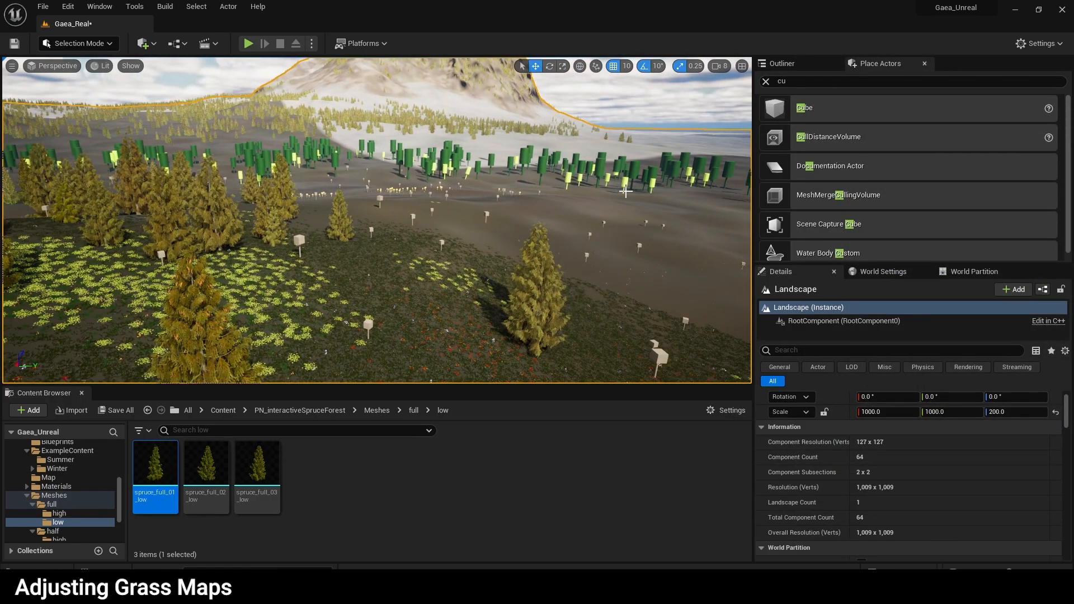
pyautogui.moveTo(526, 243); pyautogui.dragTo(495, 223, button='right')
pyautogui.press('w')
pyautogui.press('d')
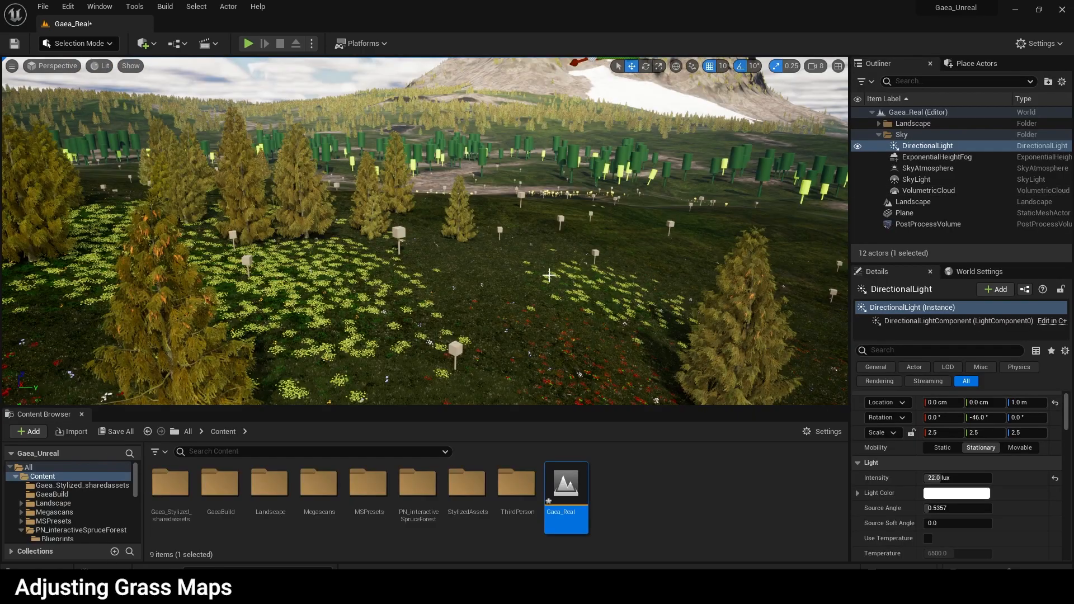
pyautogui.press('a')
pyautogui.press('e')
pyautogui.press('w')
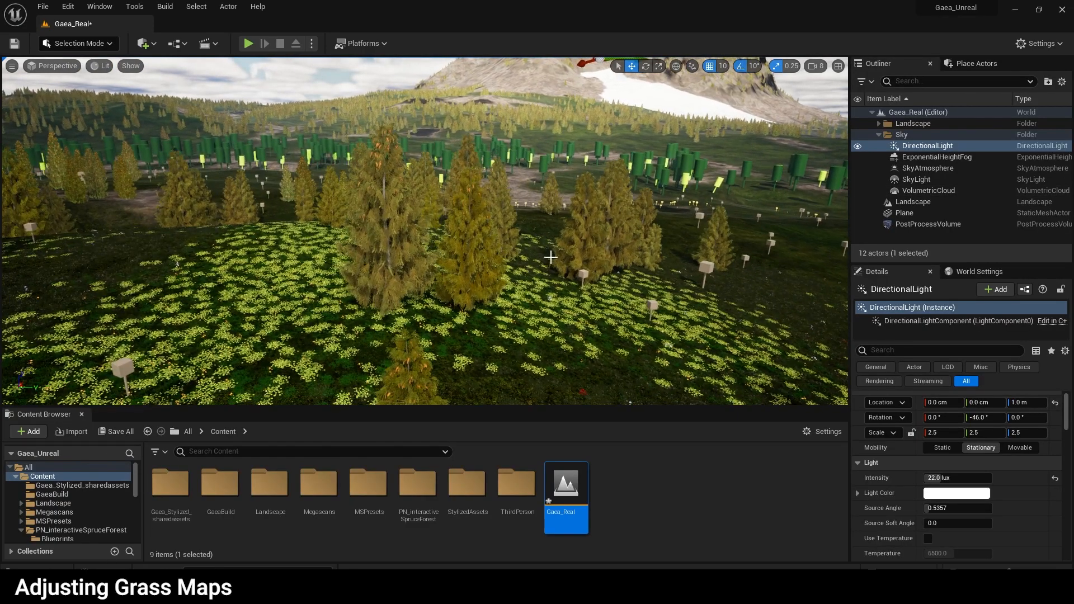
# - Examine the remaining placeholder trees and ground plants around the spruces from several viewpoints across the valley
pyautogui.press('d')
pyautogui.press('w')
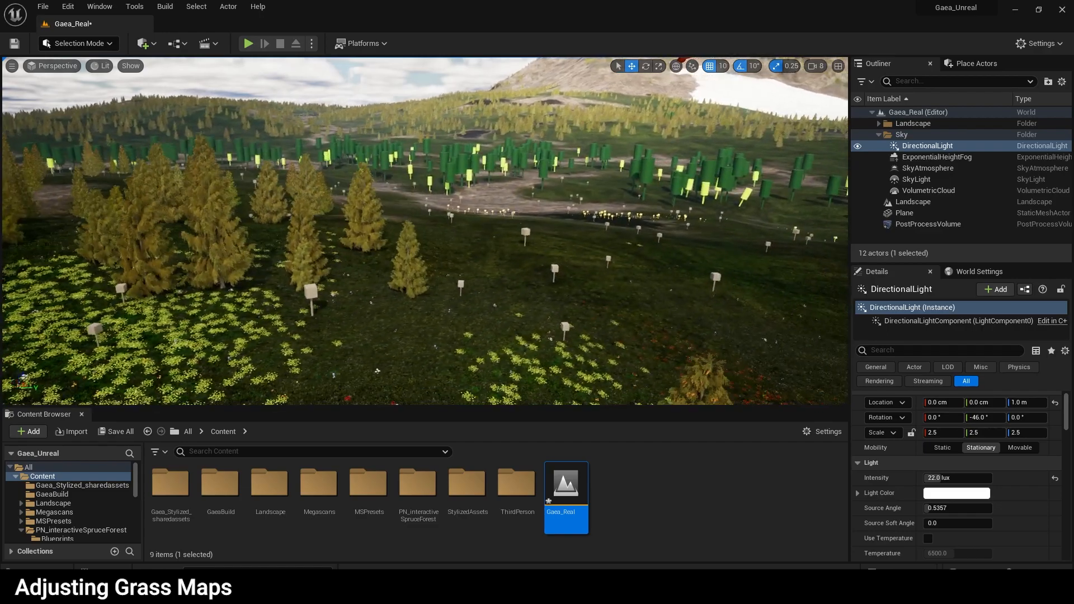
pyautogui.moveTo(543, 273); pyautogui.dragTo(577, 268, button='right')
pyautogui.press('d')
pyautogui.press('w')
pyautogui.press('d')
pyautogui.press('d')
pyautogui.press('a')
pyautogui.press('d')
pyautogui.press('q')
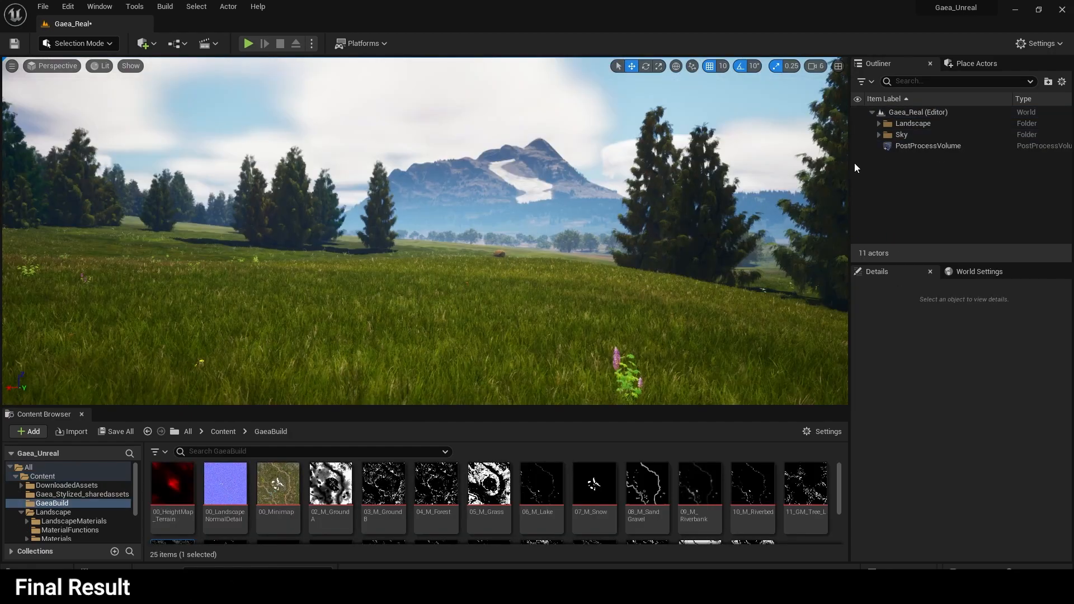
# - Examine the finished scene's meadow and conifers, from ground level and up close among the branches
pyautogui.moveTo(565, 194); pyautogui.dragTo(562, 218, button='right')
pyautogui.press('a')
pyautogui.press('e')
pyautogui.press('w')
pyautogui.press('e')
pyautogui.press('q')
pyautogui.press('q')
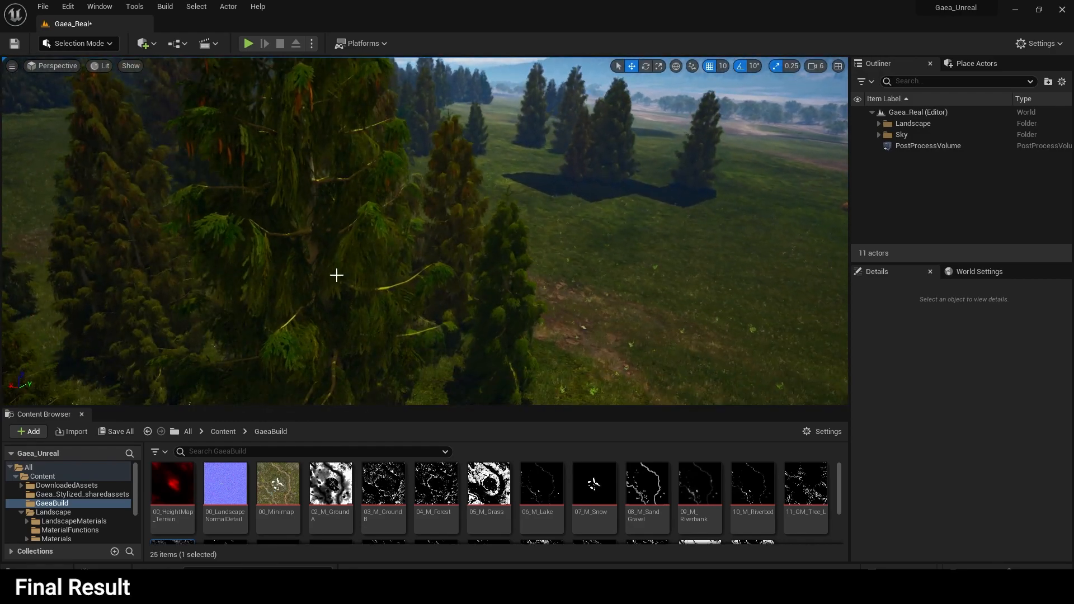
pyautogui.press('w')
pyautogui.moveTo(483, 255); pyautogui.dragTo(551, 248, button='right')
pyautogui.press('w')
# - Examine the deciduous trees and bare dirt patches of the finished scene with the Landscape actor deselected
pyautogui.click(502, 272)
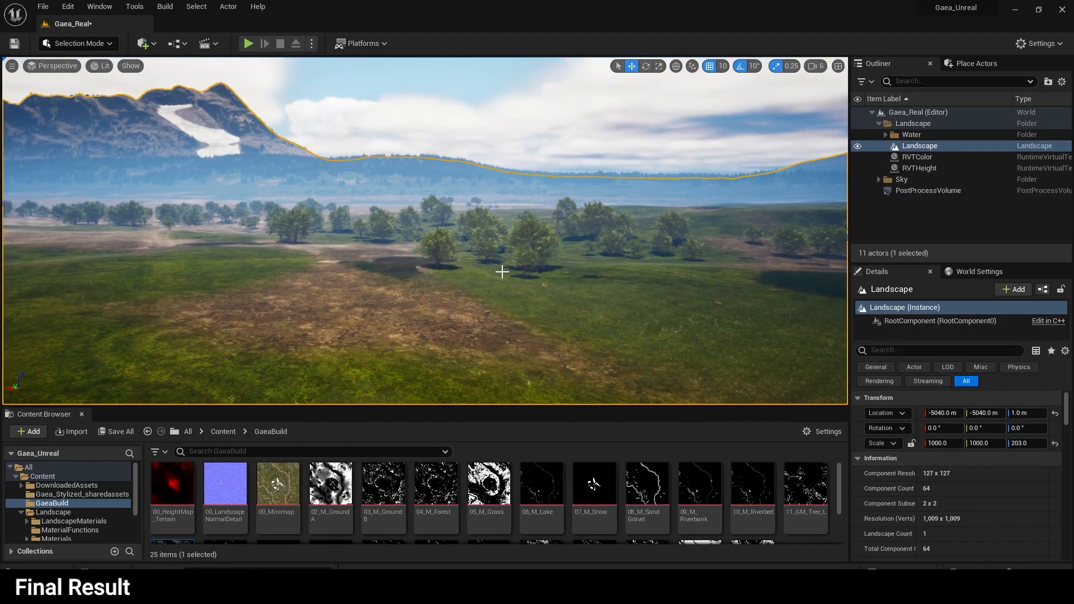
pyautogui.click(533, 137)
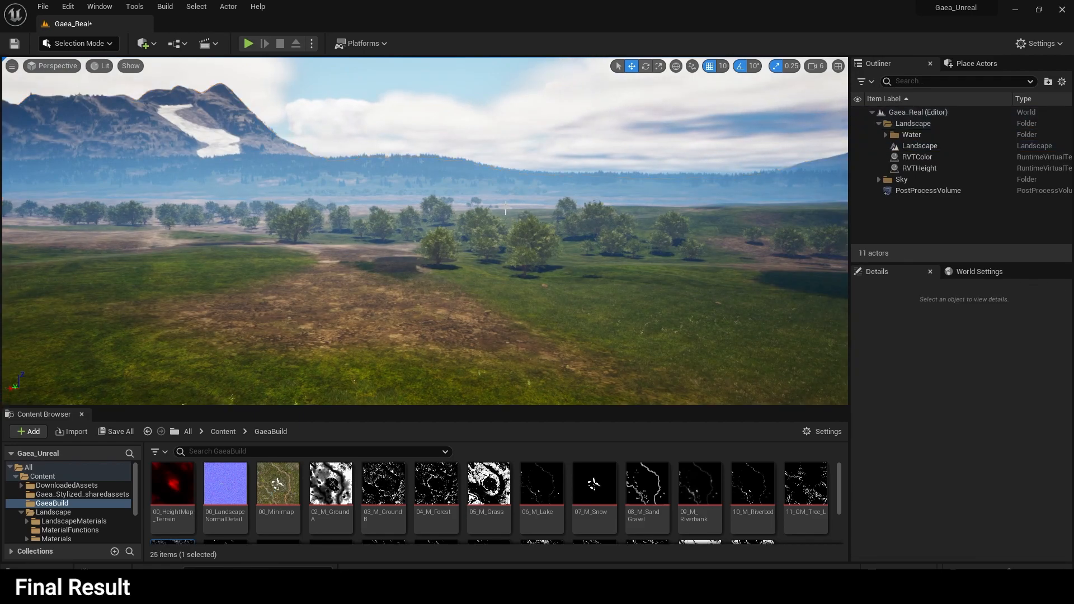
pyautogui.scroll(8, 506, 208)
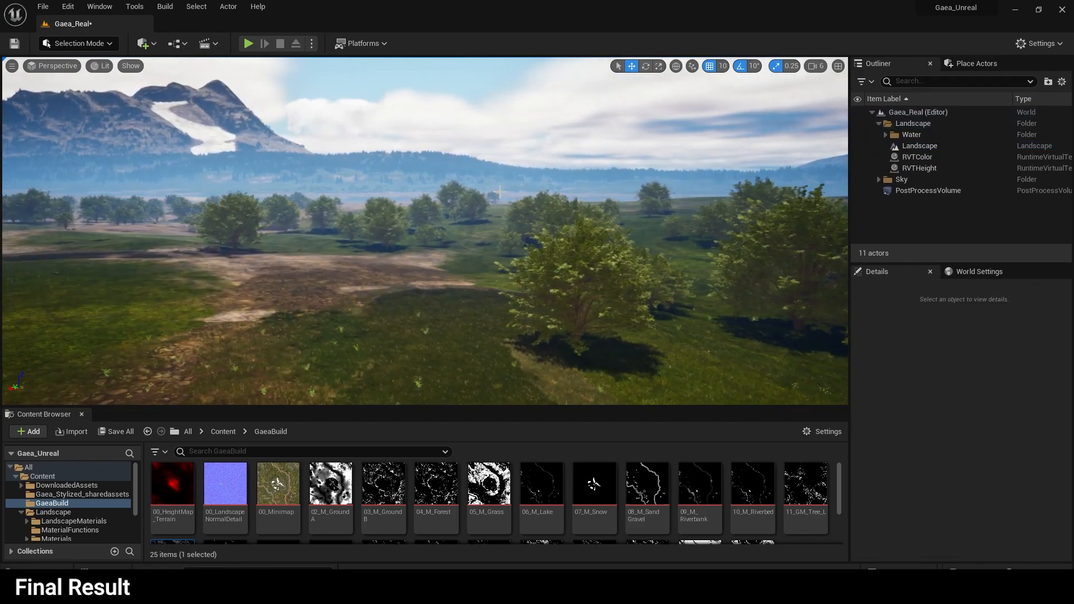
pyautogui.moveTo(463, 210); pyautogui.dragTo(570, 188, button='right')
pyautogui.press('w')
pyautogui.press('s')
pyautogui.press('w')
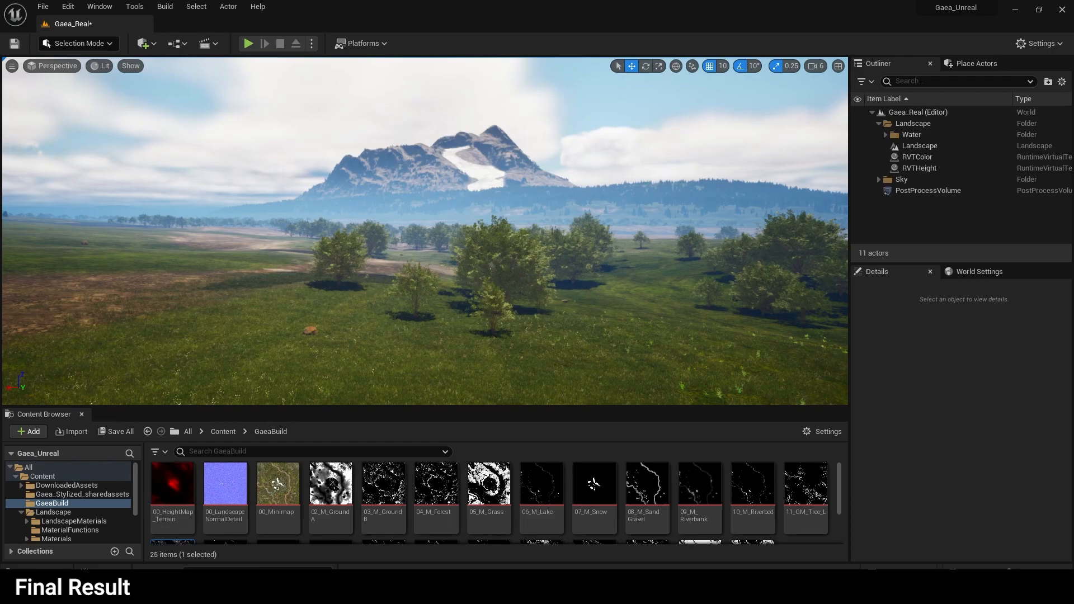
# - Switch to the Epic Games Launcher and browse the free Marketplace assets tagged Trees, including the first results page
pyautogui.click(476, 593)
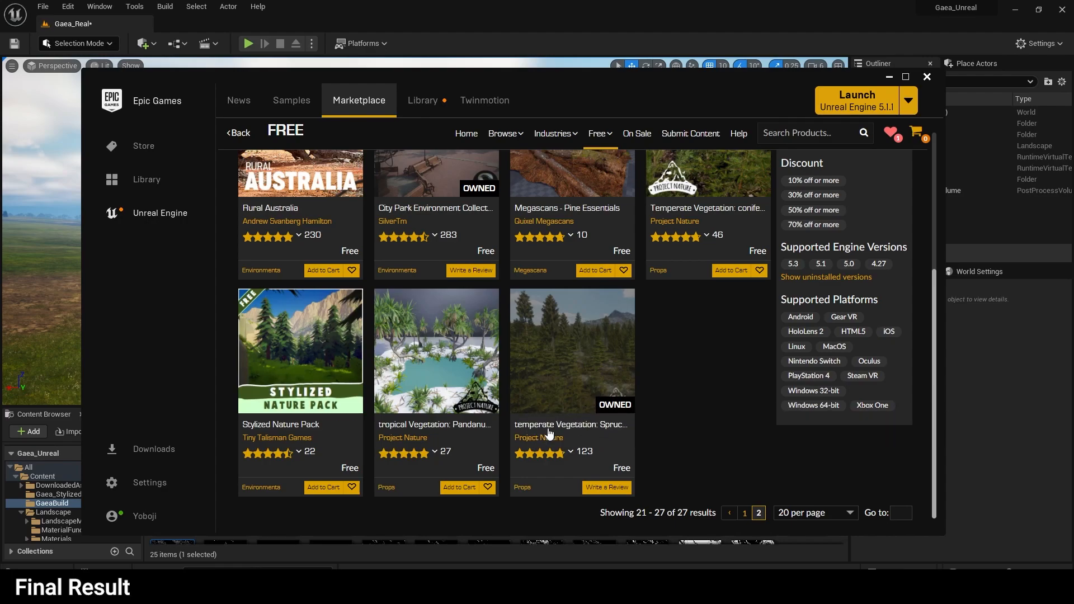
pyautogui.scroll(4, 597, 433)
pyautogui.scroll(-4, 597, 432)
pyautogui.click(745, 513)
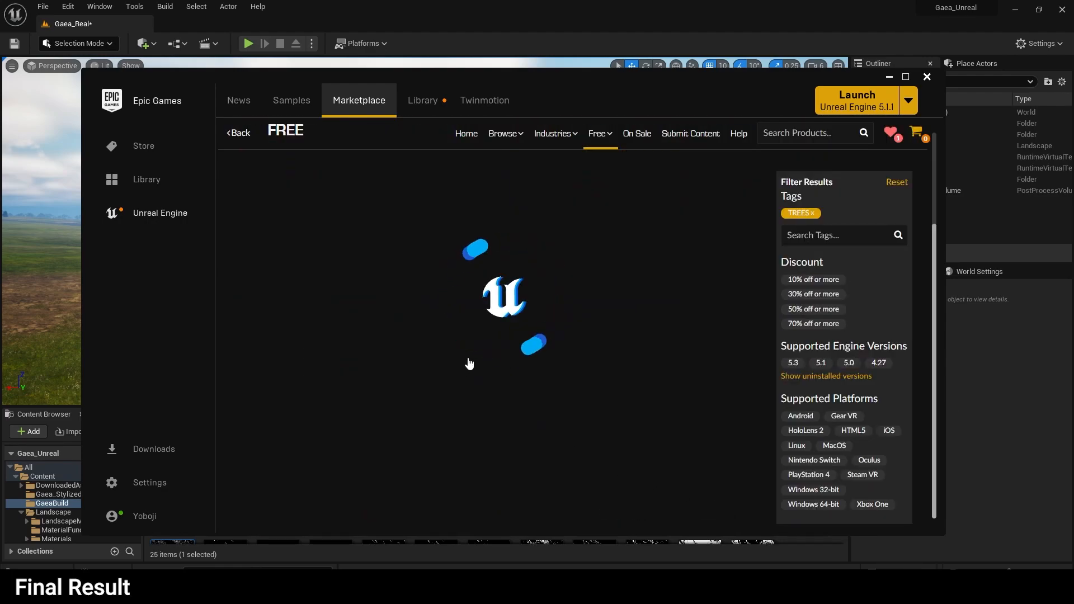
pyautogui.scroll(4, 462, 354)
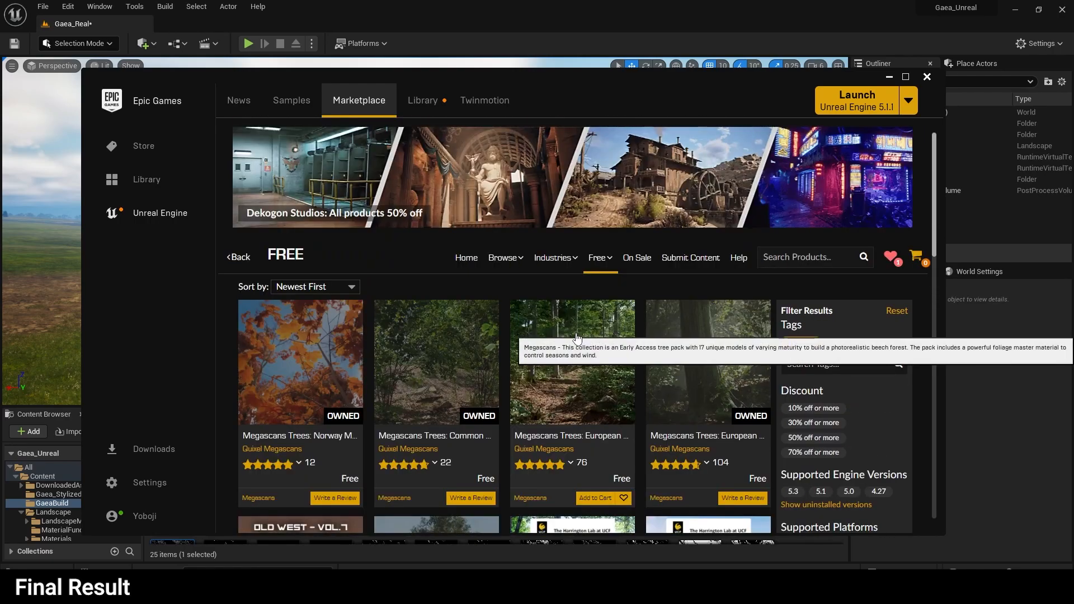
pyautogui.scroll(-2, 392, 280)
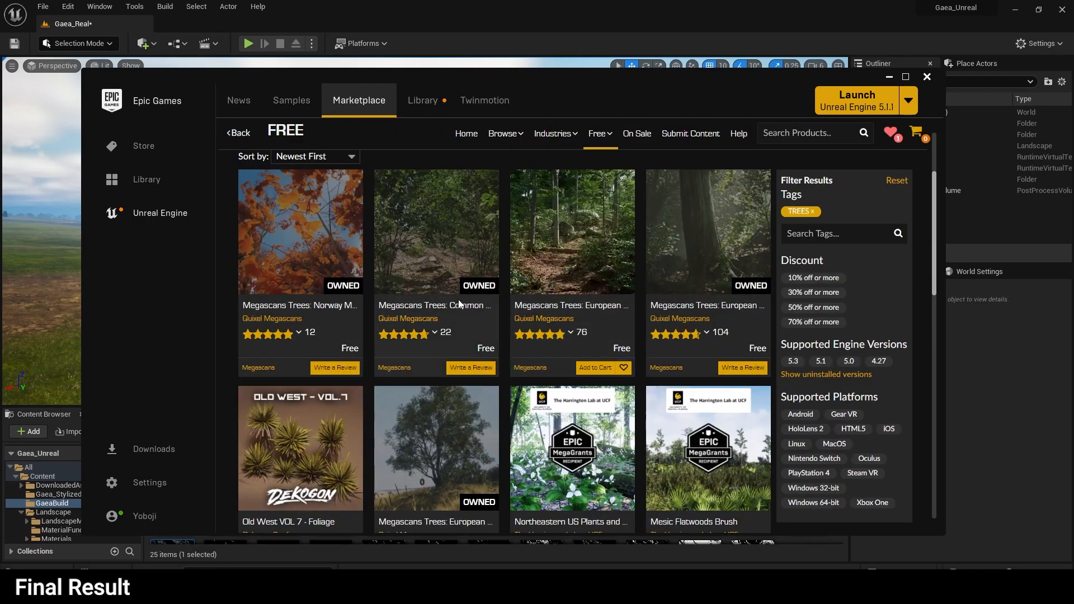
# - View the Megascans Trees: Common Hazel details and the temperate Vegetation foliage pack by Project Nature
pyautogui.click(457, 315)
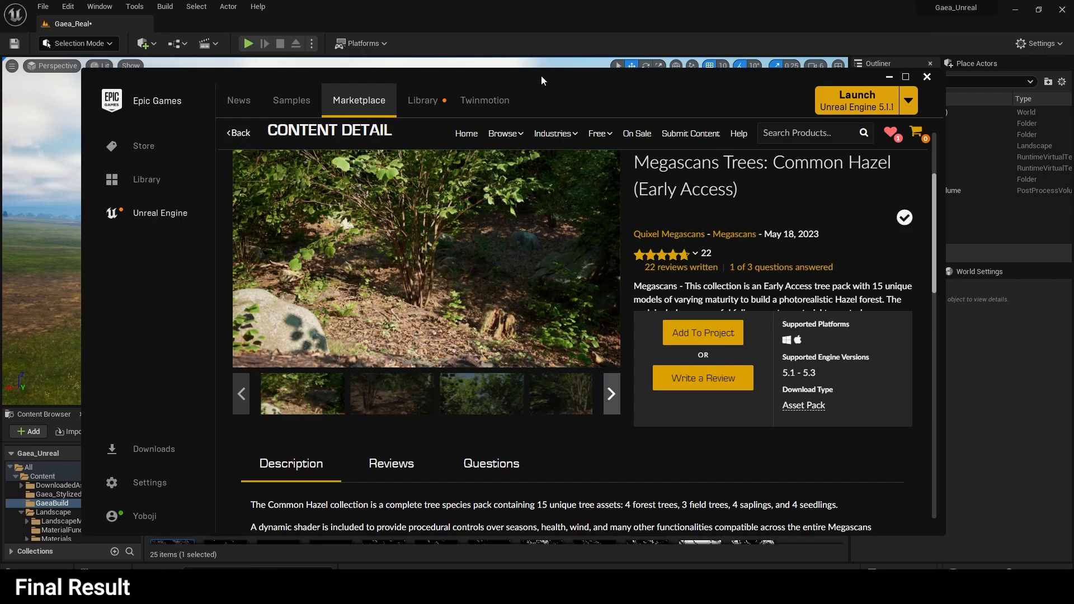
pyautogui.moveTo(541, 80); pyautogui.dragTo(532, 67)
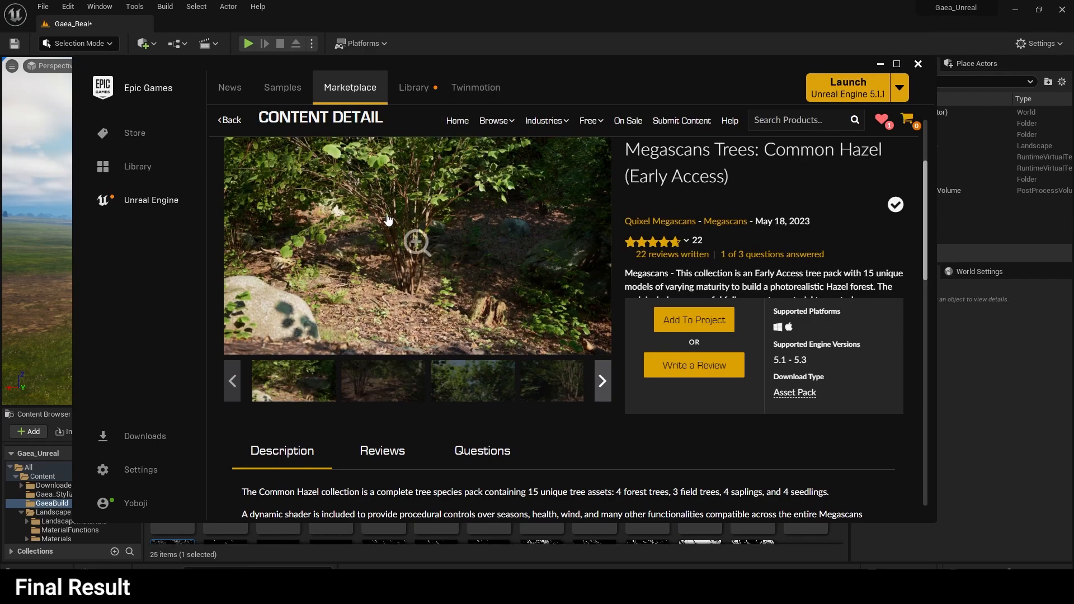
pyautogui.click(227, 119)
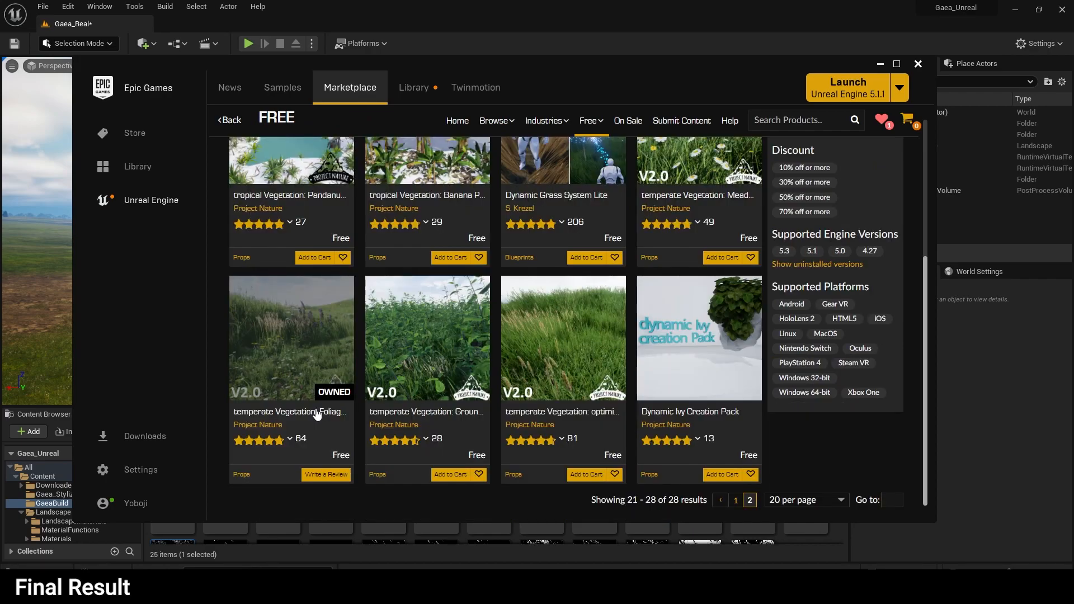
pyautogui.click(317, 413)
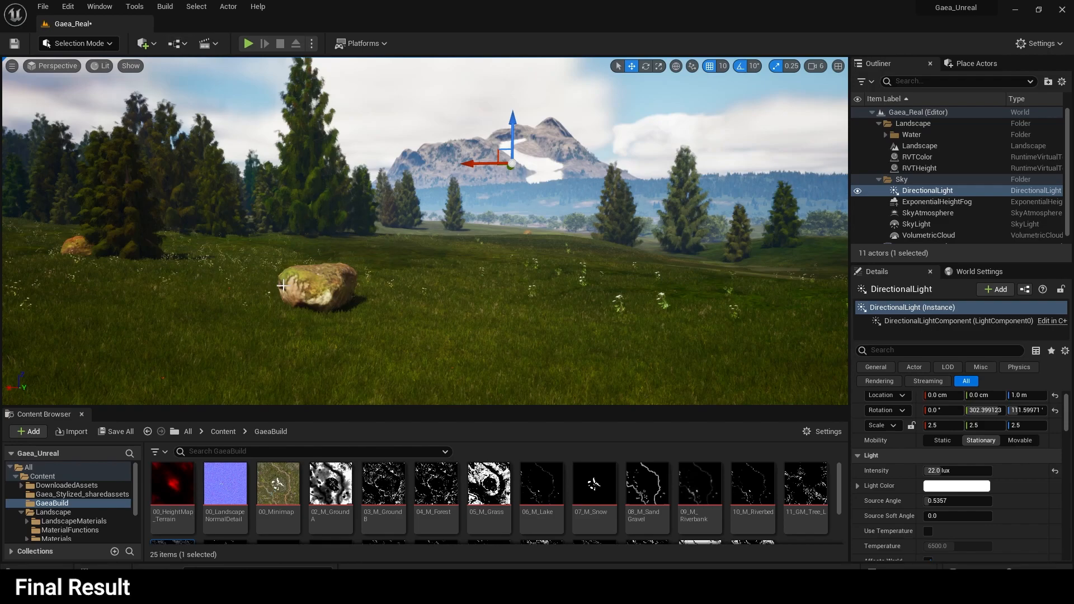
pyautogui.click(135, 7)
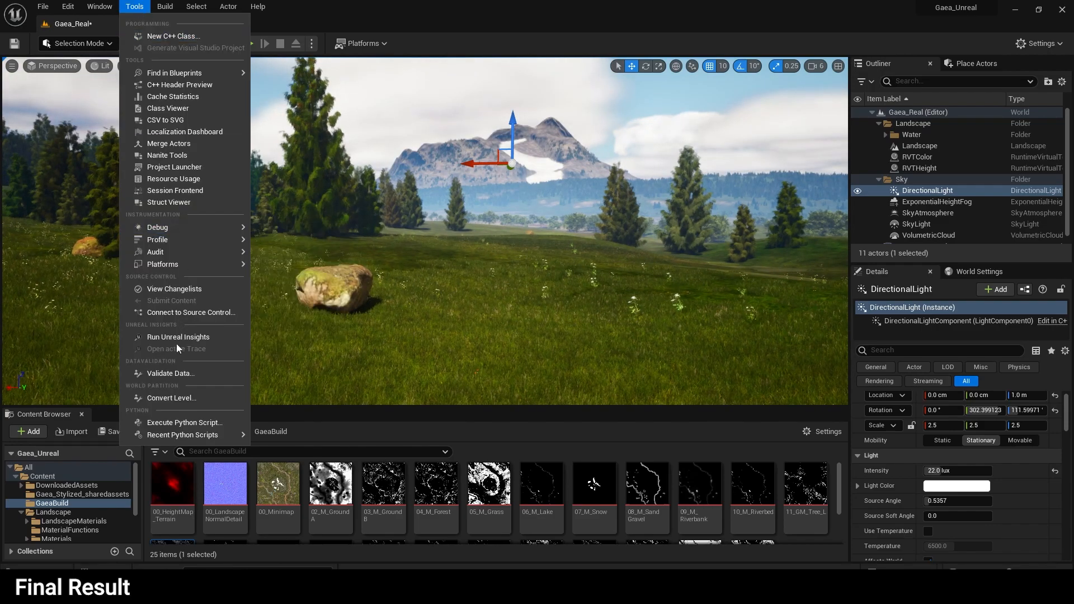
pyautogui.moveTo(156, 9)
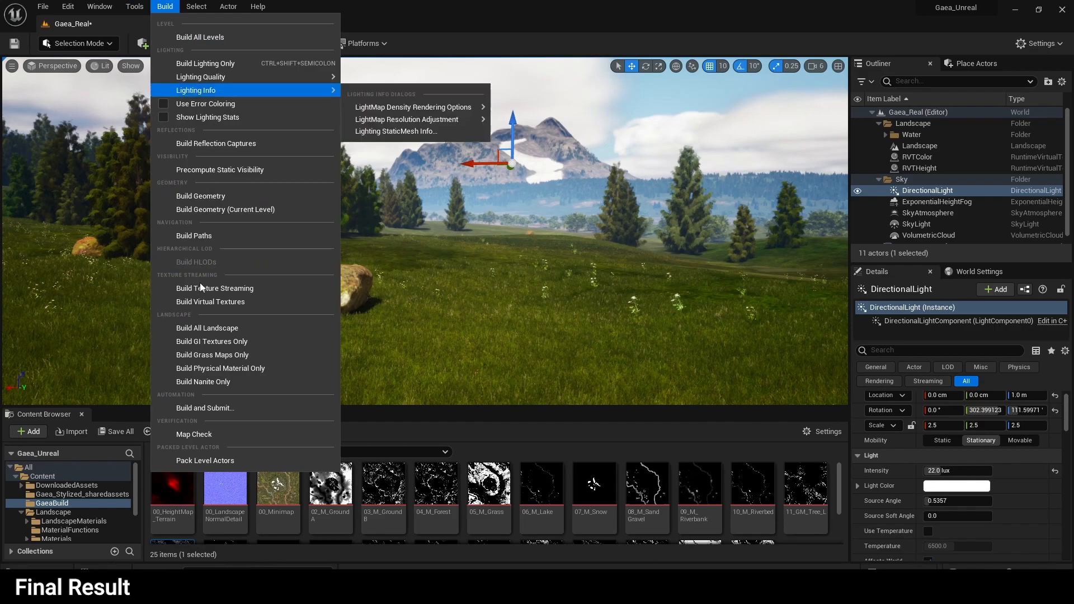
pyautogui.moveTo(100, 6)
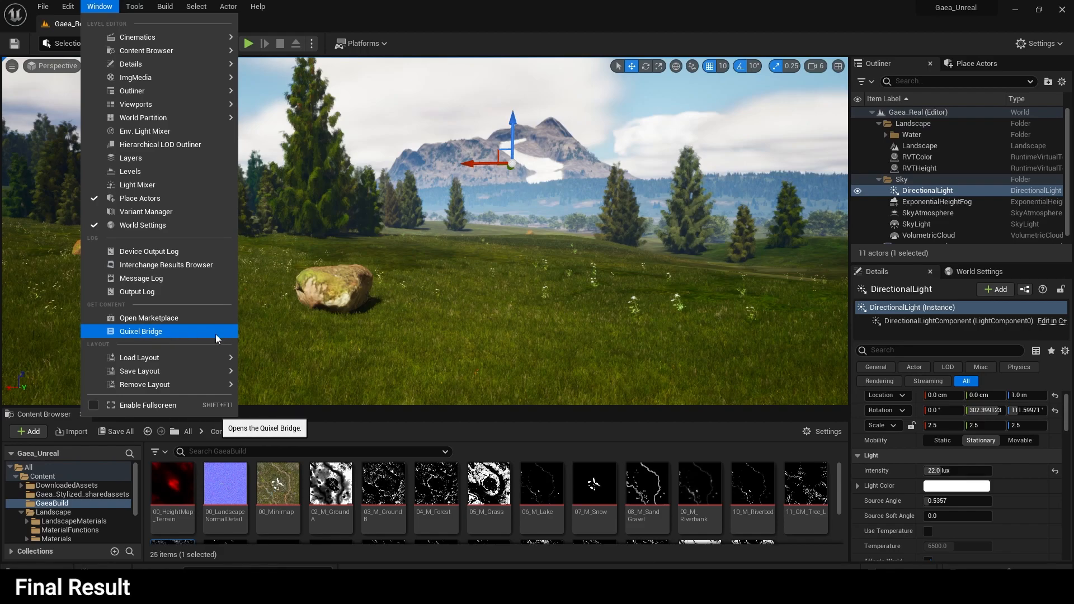
pyautogui.press('Escape')
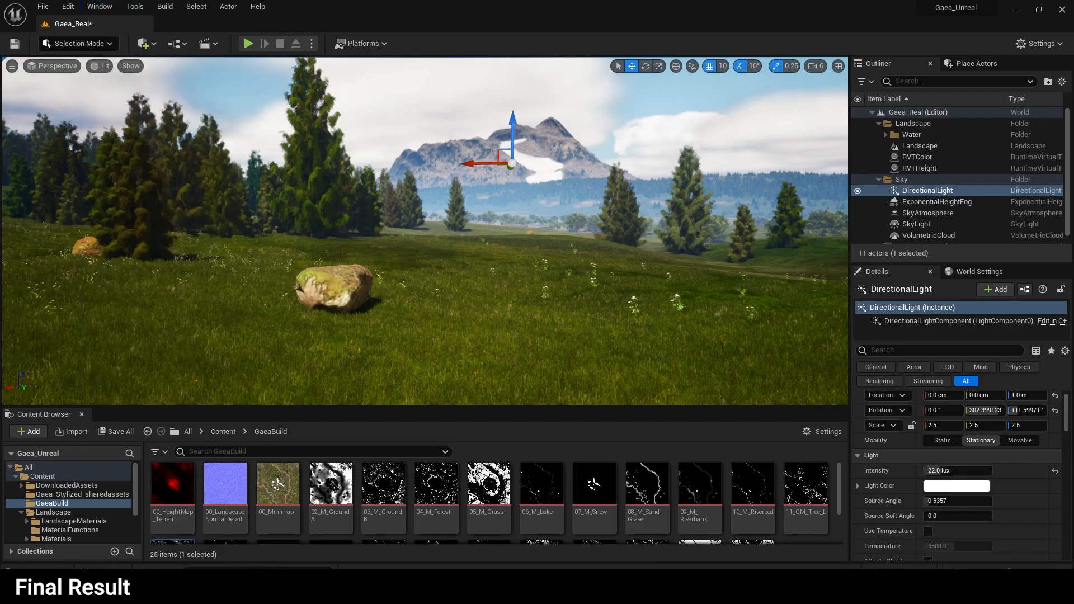
# - Lower the ExponentialHeightFog actor to a Z location of about -505 m
pyautogui.press('d')
pyautogui.press('e')
pyautogui.moveTo(508, 259); pyautogui.dragTo(504, 261, button='right')
pyautogui.click(937, 202)
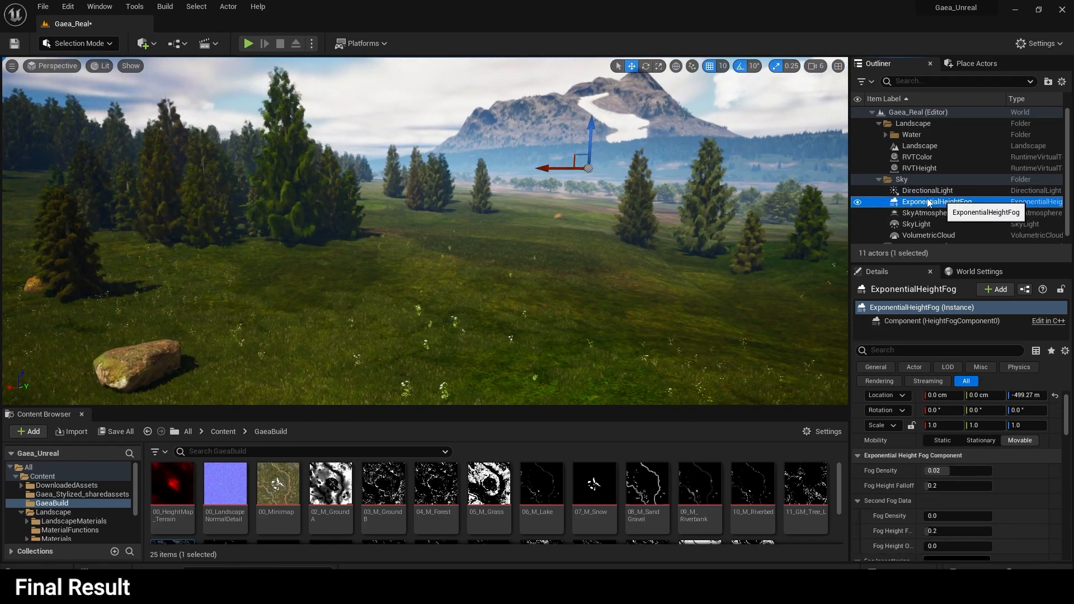
pyautogui.moveTo(604, 186); pyautogui.dragTo(599, 176, button='right')
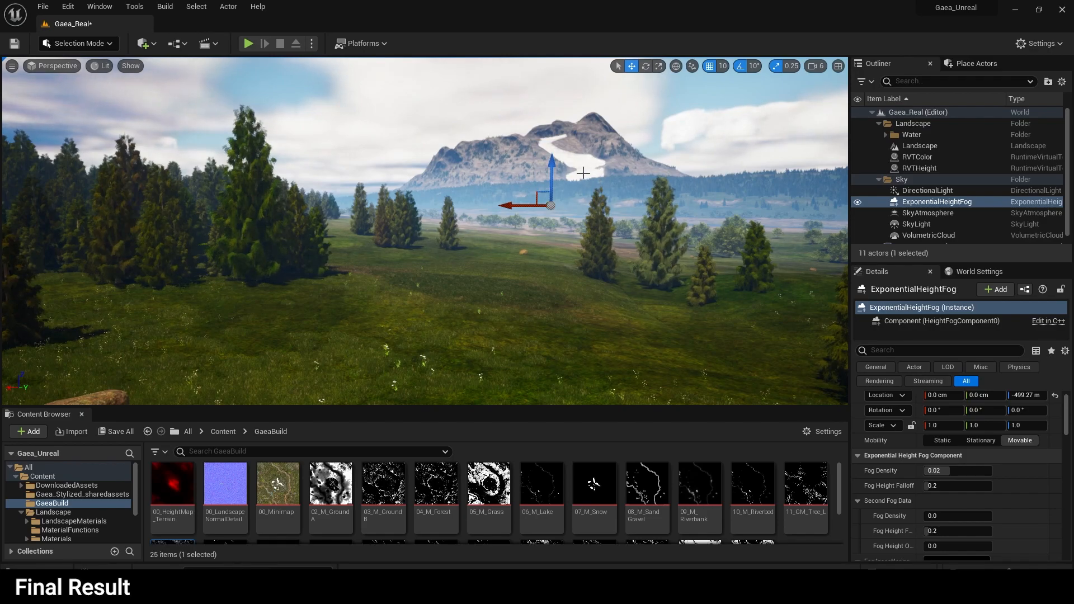
pyautogui.moveTo(554, 172)
pyautogui.mouseDown()
pyautogui.moveTo(554, 151)
pyautogui.moveTo(552, 167)
pyautogui.mouseUp()
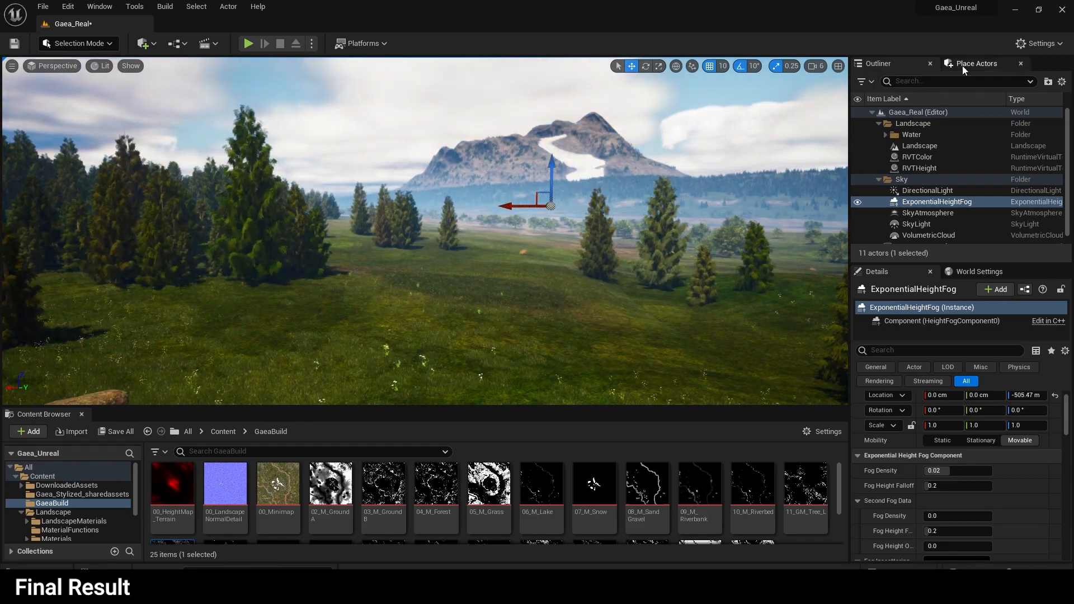
# - Search the placeable actors for "ex", clear the search and return to the scene's actor list
pyautogui.click(962, 66)
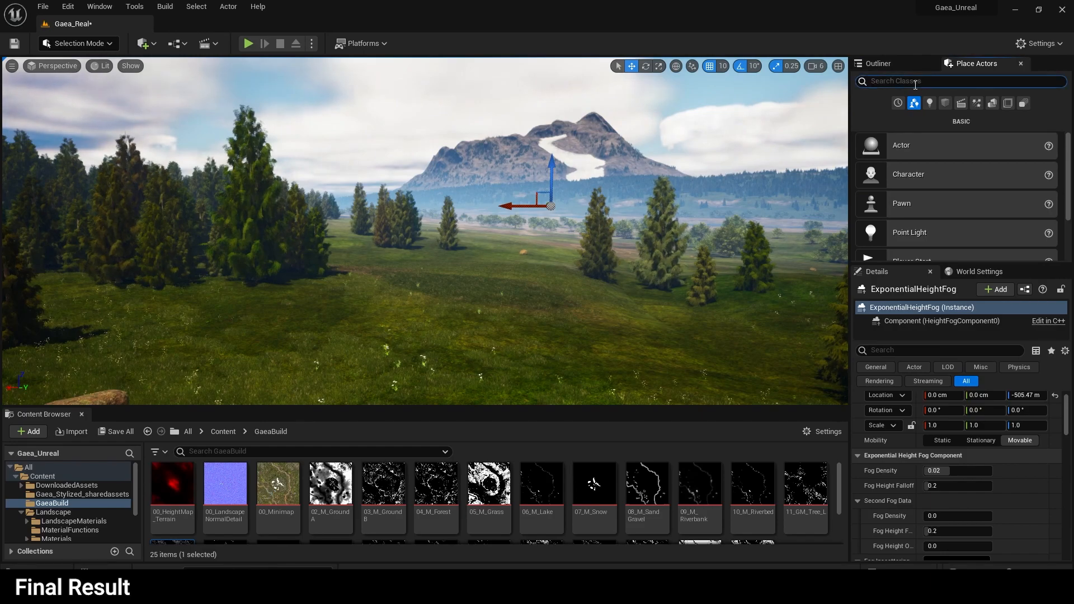
pyautogui.write('ex')
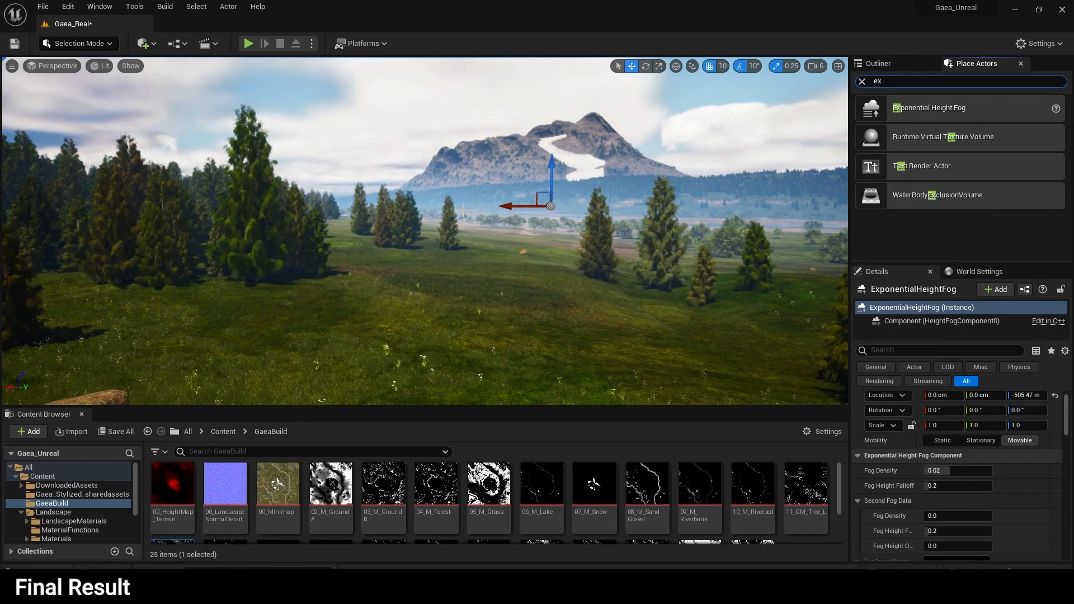
pyautogui.click(861, 82)
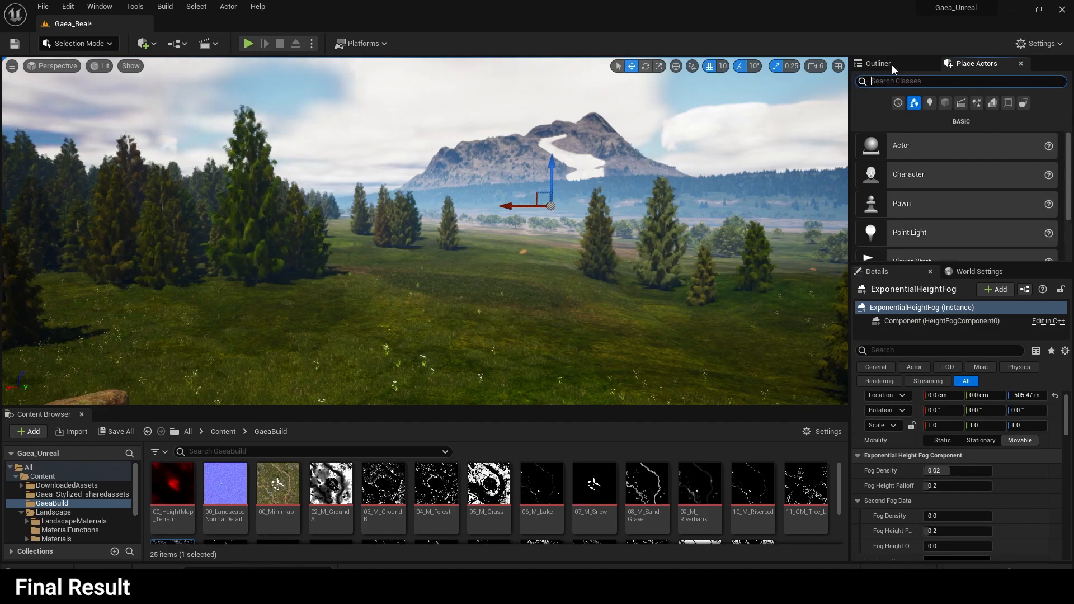
pyautogui.click(892, 65)
# - Collapse the Sky folder and inspect the PostProcessVolume's global Saturation and Contrast color grading settings
pyautogui.click(879, 179)
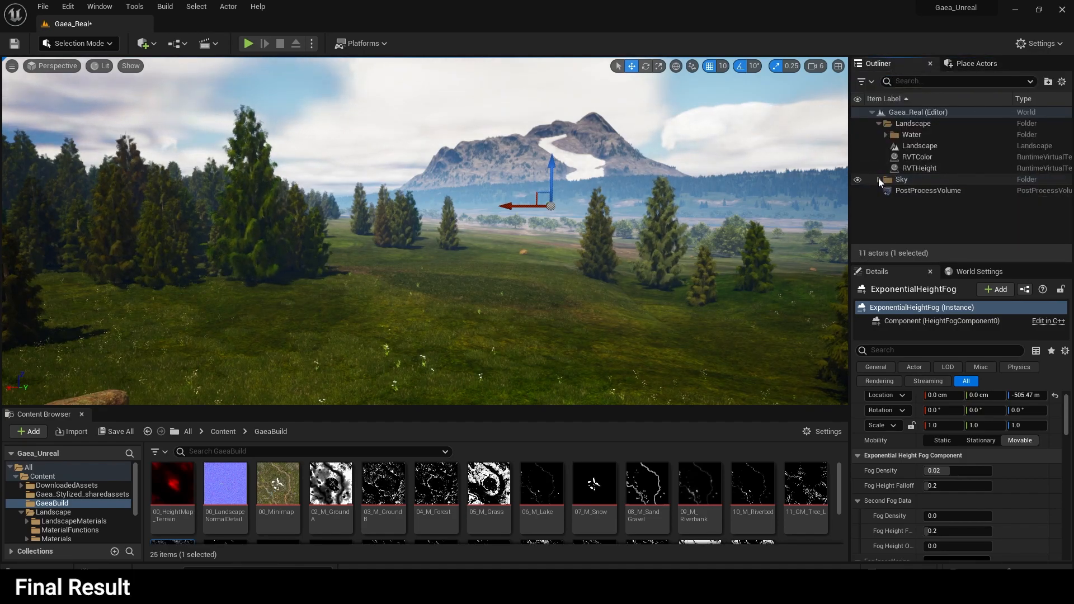
pyautogui.click(920, 191)
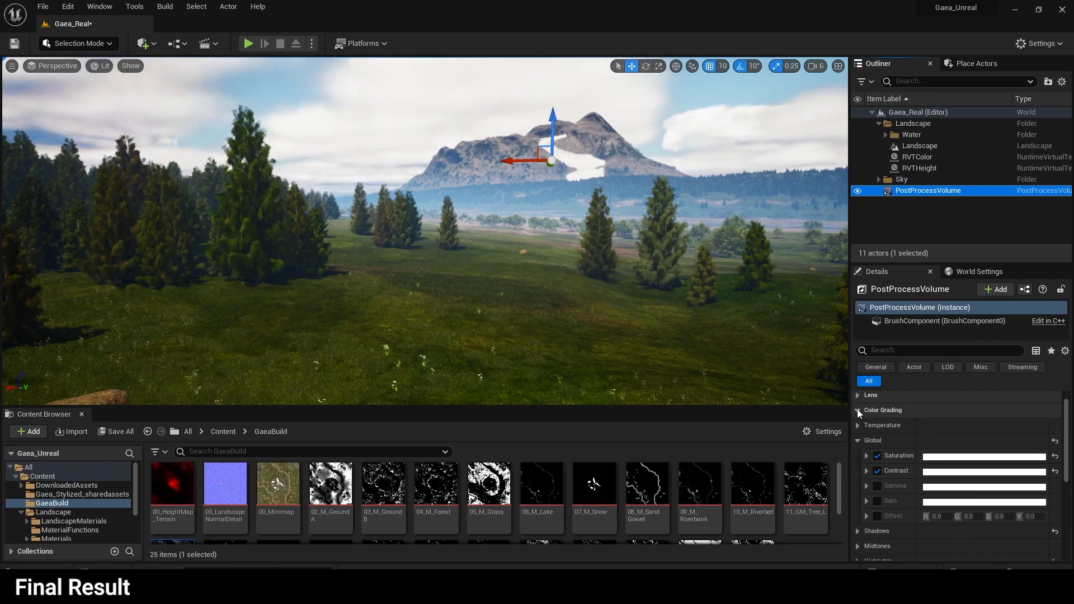
pyautogui.click(865, 456)
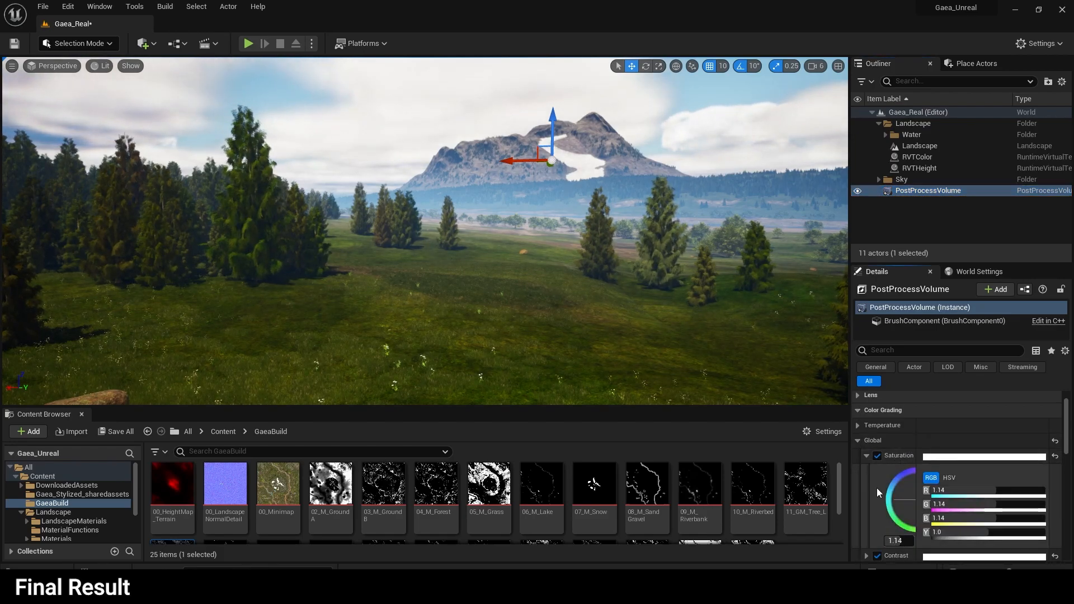
pyautogui.moveTo(575, 314); pyautogui.dragTo(583, 249, button='middle')
pyautogui.moveTo(583, 249); pyautogui.dragTo(531, 255, button='right')
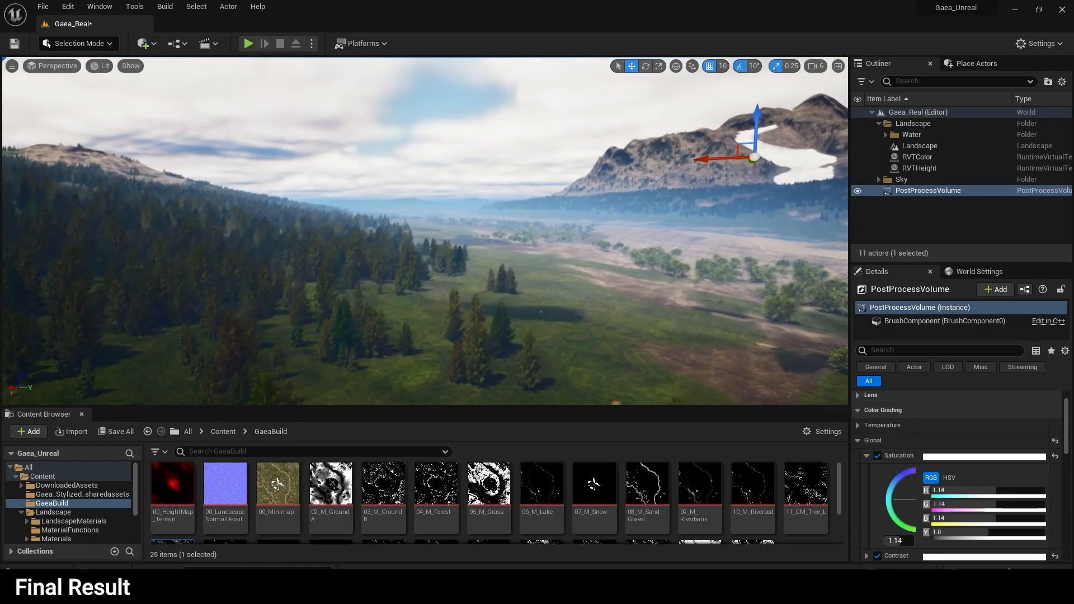
pyautogui.click(866, 455)
pyautogui.click(866, 471)
pyautogui.scroll(-1, 884, 497)
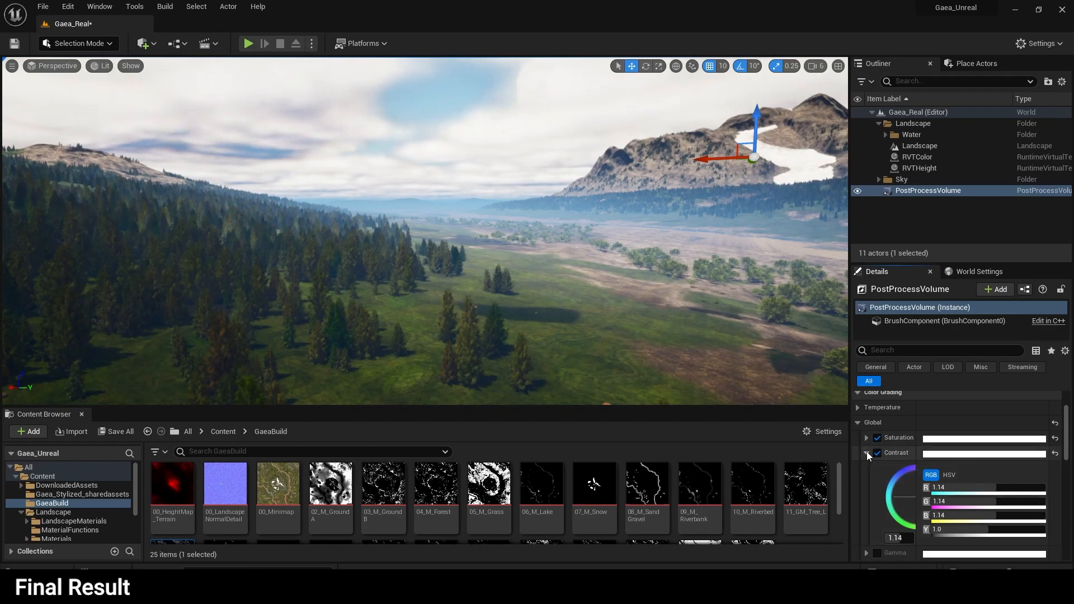
# - Examine the color-graded landscape across the forest, meadow and snowy mountain
pyautogui.moveTo(587, 355); pyautogui.dragTo(572, 250, button='right')
pyautogui.moveTo(571, 250); pyautogui.dragTo(559, 262, button='middle')
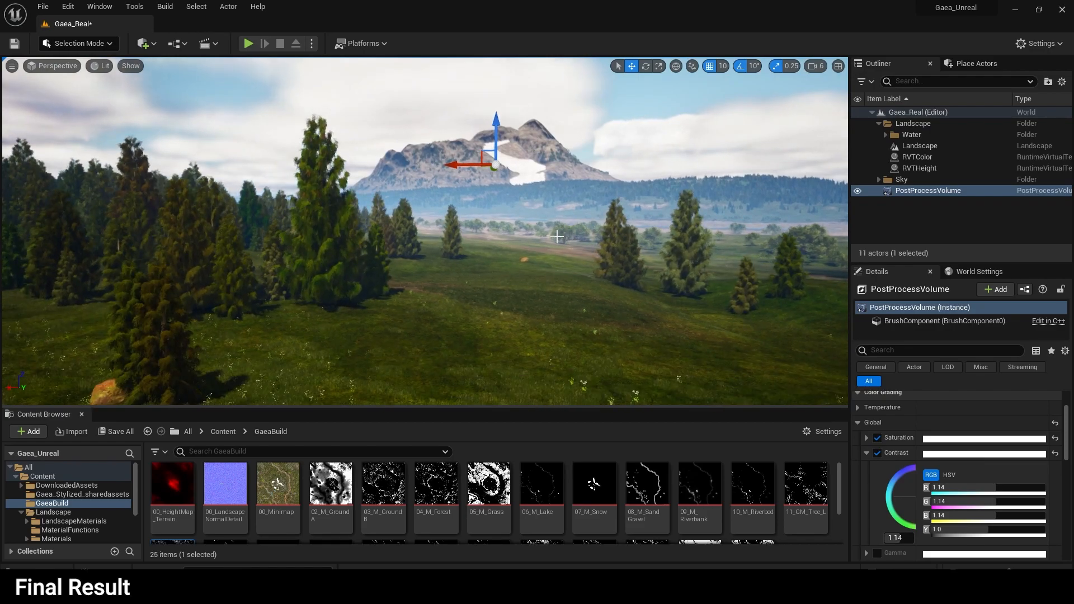
pyautogui.moveTo(552, 233); pyautogui.dragTo(525, 232, button='right')
pyautogui.moveTo(551, 233); pyautogui.dragTo(546, 237, button='middle')
pyautogui.moveTo(546, 237); pyautogui.dragTo(599, 242, button='right')
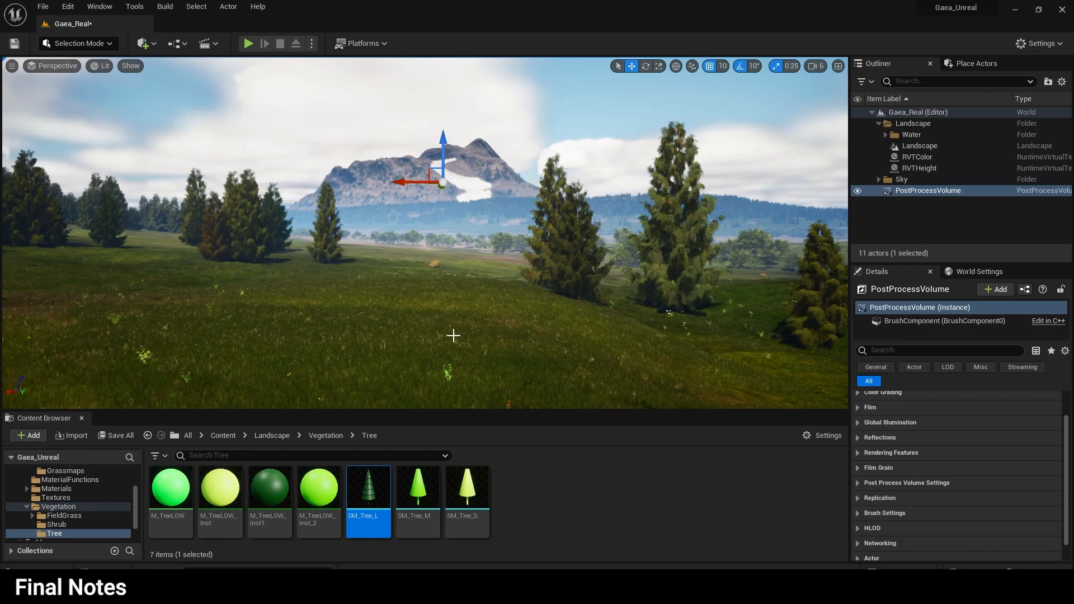
# - Go up from the Tree assets to the Landscape project content's Vegetation folder
pyautogui.moveTo(485, 215); pyautogui.dragTo(448, 220, button='right')
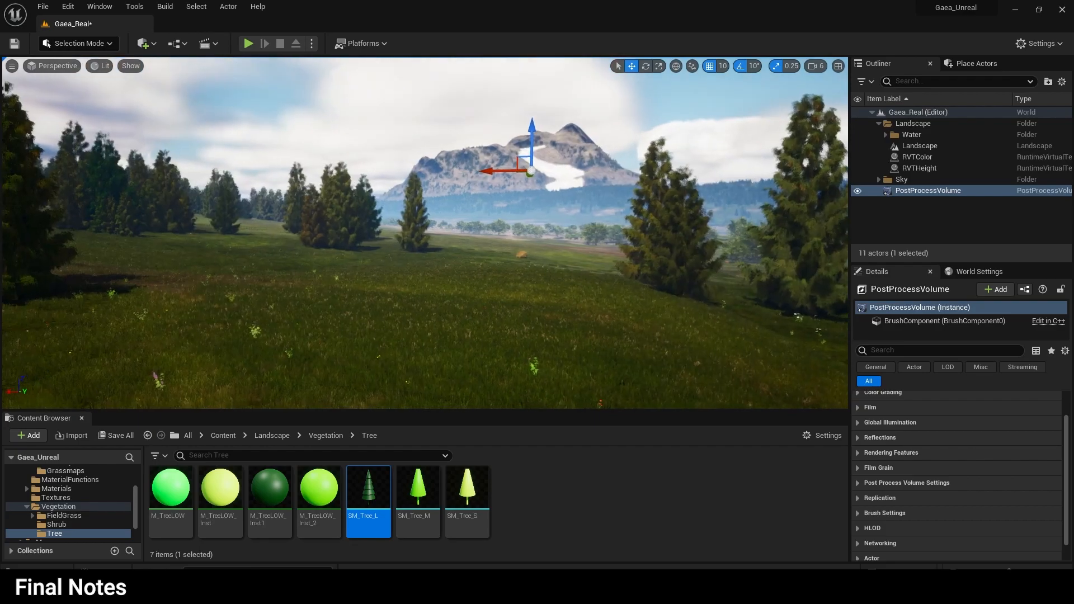
pyautogui.moveTo(533, 247); pyautogui.dragTo(542, 251, button='right')
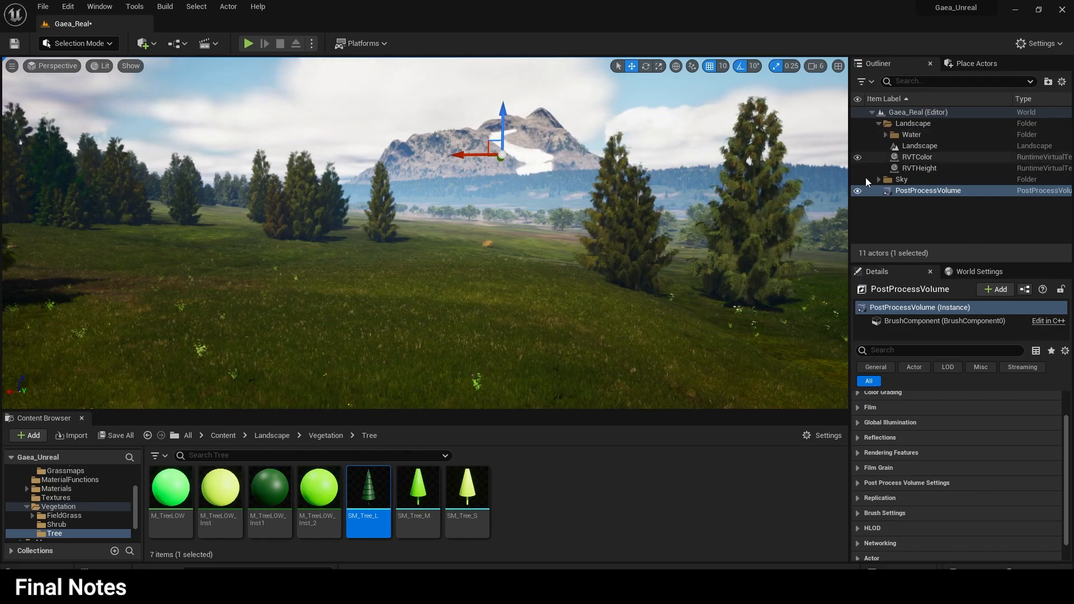
pyautogui.click(322, 436)
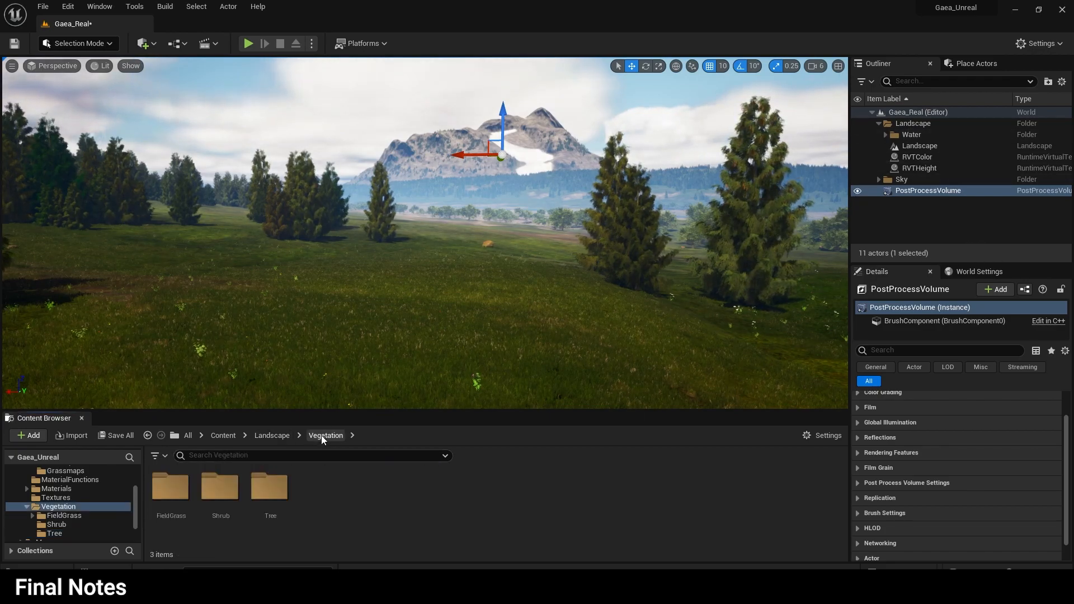
# - Open the LGT_Tree_L grass type from the LandscapeMaterials Grassmaps folder
pyautogui.click(272, 435)
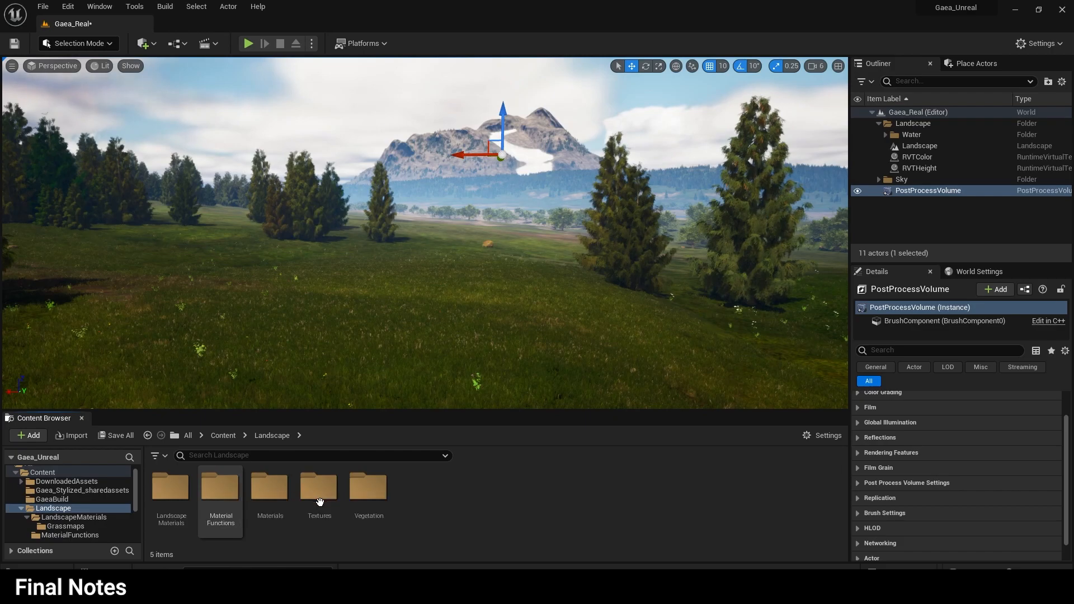
pyautogui.doubleClick(186, 491)
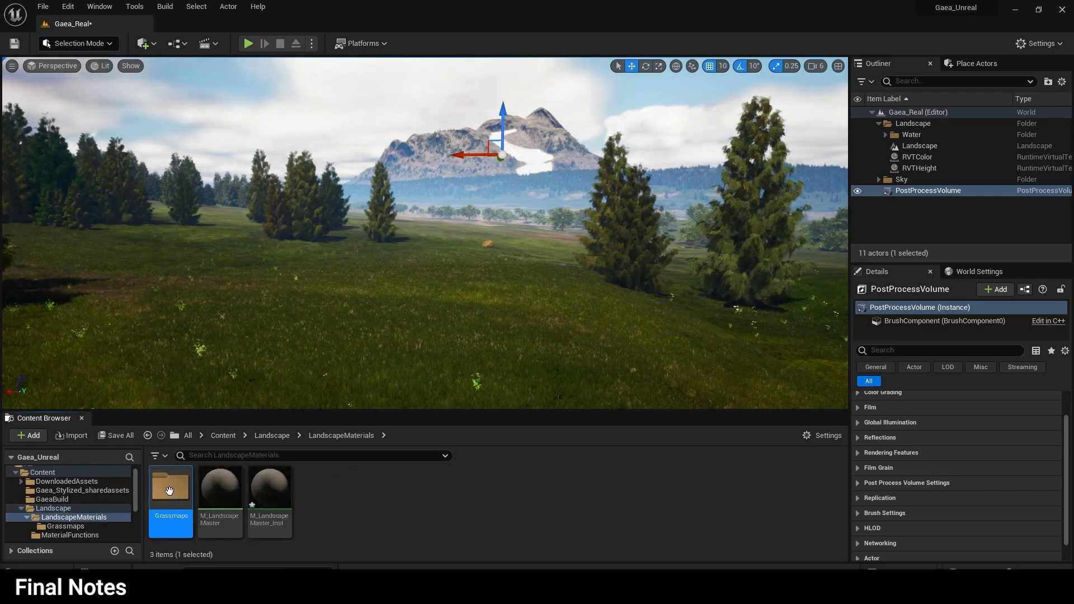
pyautogui.doubleClick(171, 490)
pyautogui.doubleClick(616, 490)
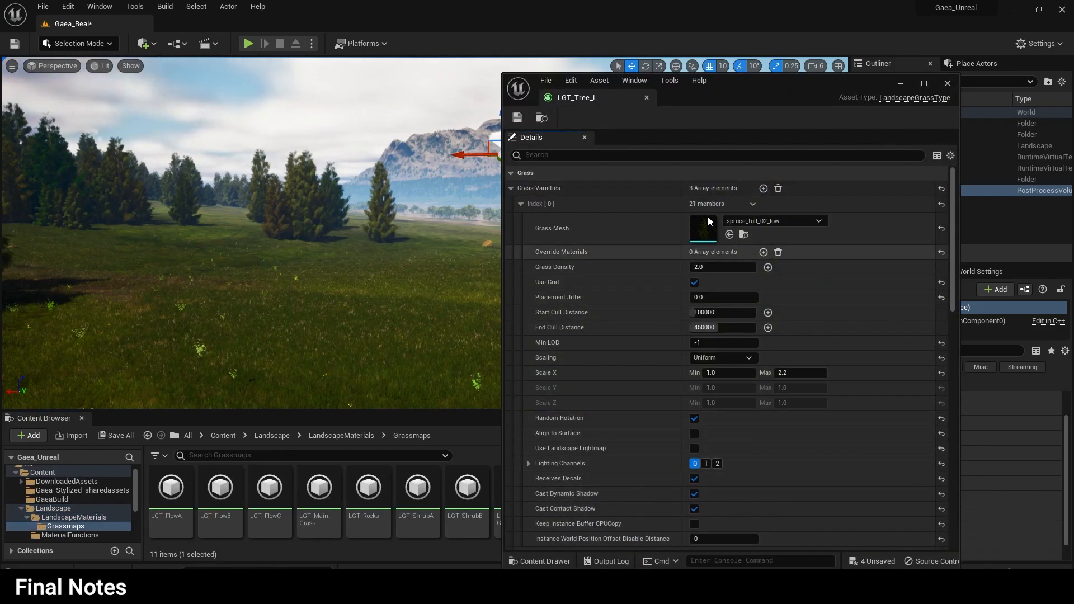
# - Replace the first grass variety's mesh in LGT_Tree_L with SM_Tree_L from the Vegetation Tree folder and inspect the trees in the scene
pyautogui.click(222, 436)
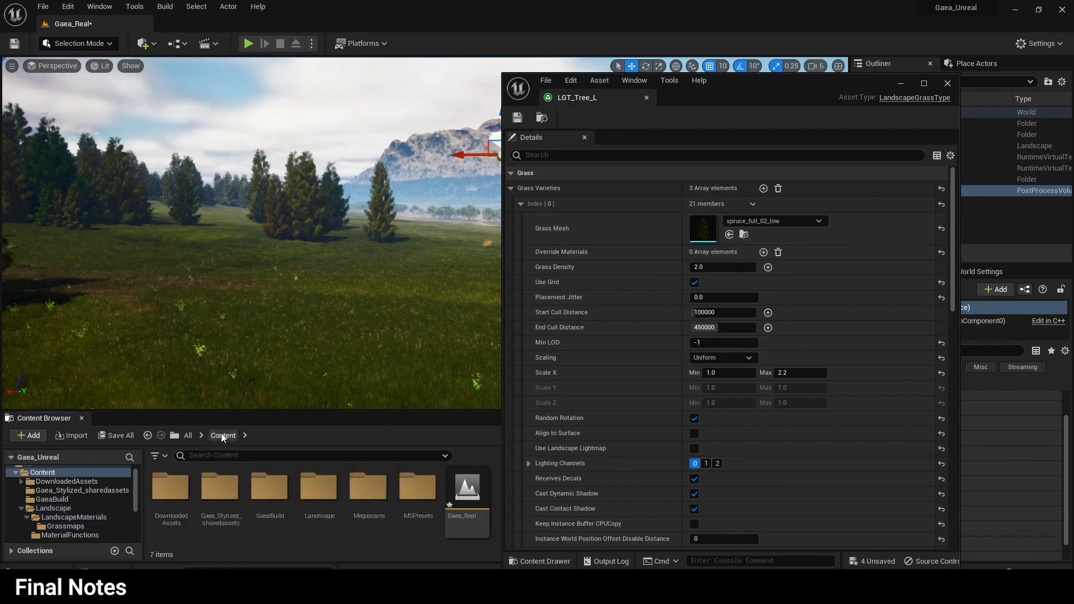
pyautogui.doubleClick(317, 491)
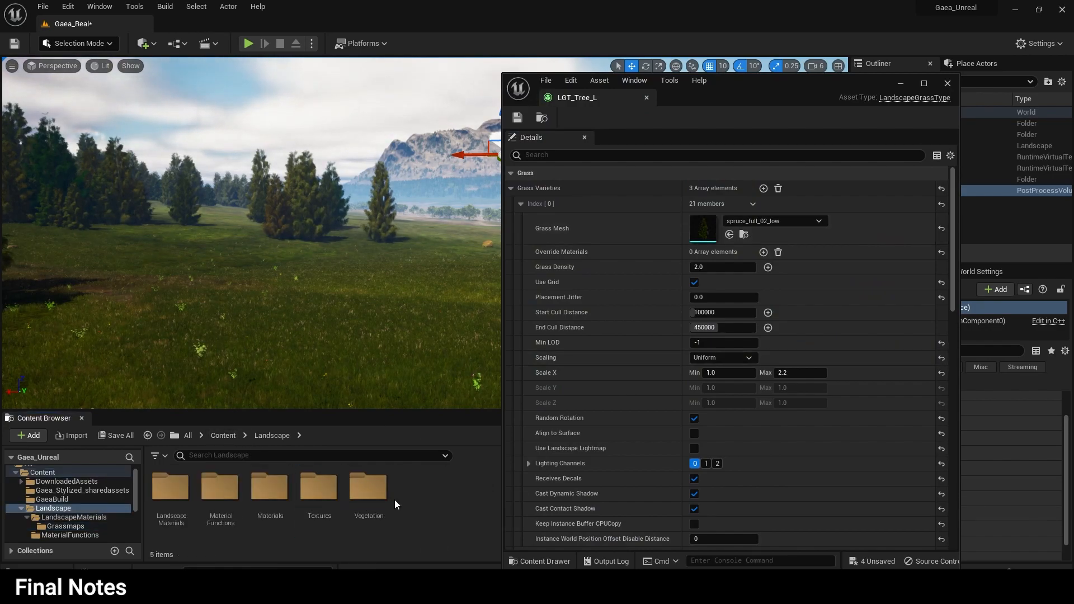
pyautogui.doubleClick(397, 496)
pyautogui.click(285, 491)
pyautogui.doubleClick(284, 492)
pyautogui.moveTo(368, 492); pyautogui.dragTo(724, 253)
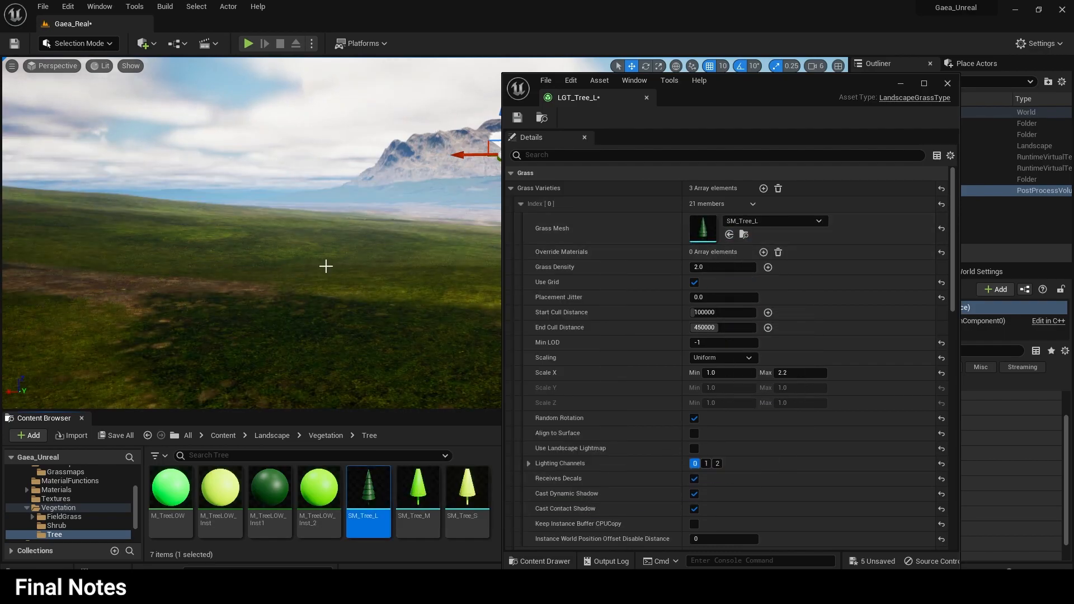
pyautogui.click(901, 85)
pyautogui.moveTo(398, 178); pyautogui.dragTo(476, 179, button='right')
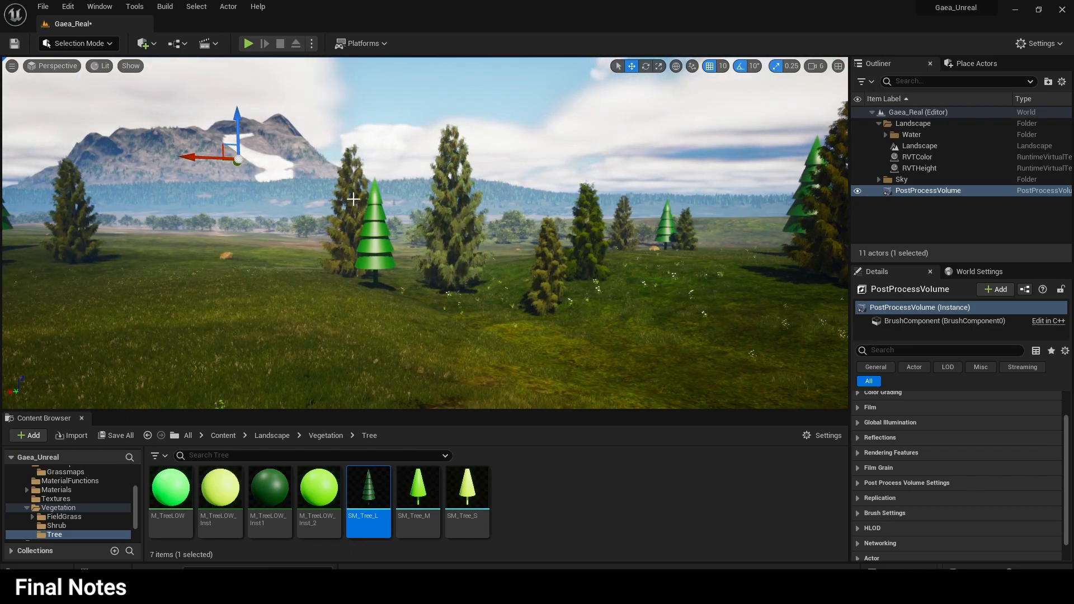
pyautogui.moveTo(438, 296); pyautogui.dragTo(319, 300, button='right')
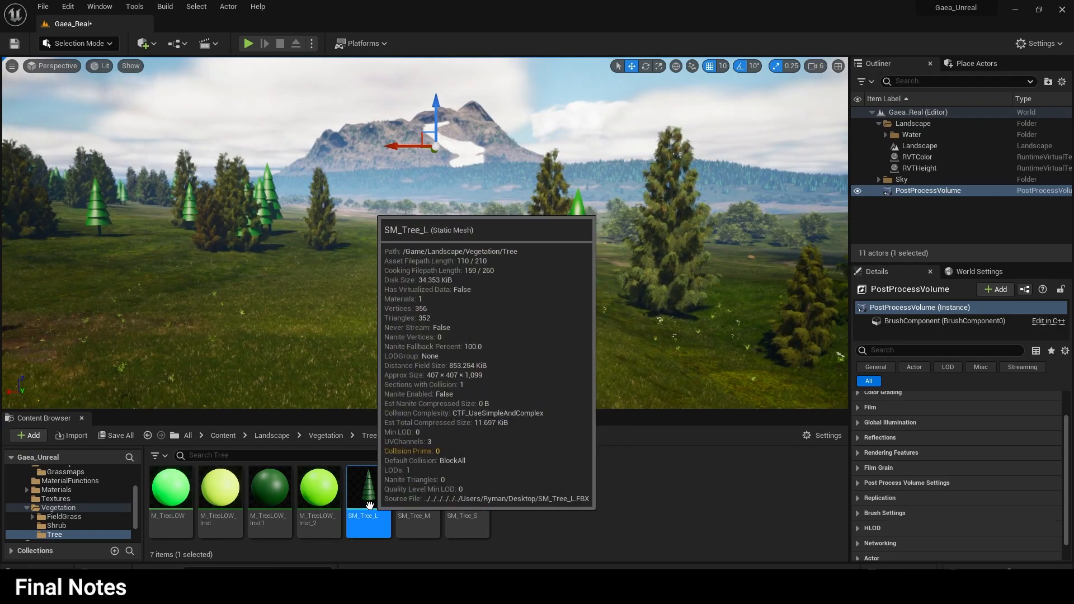
# - Undo the grass mesh replacement in LGT_Tree_L and return to the landscape view
pyautogui.moveTo(395, 592)
pyautogui.click(457, 537)
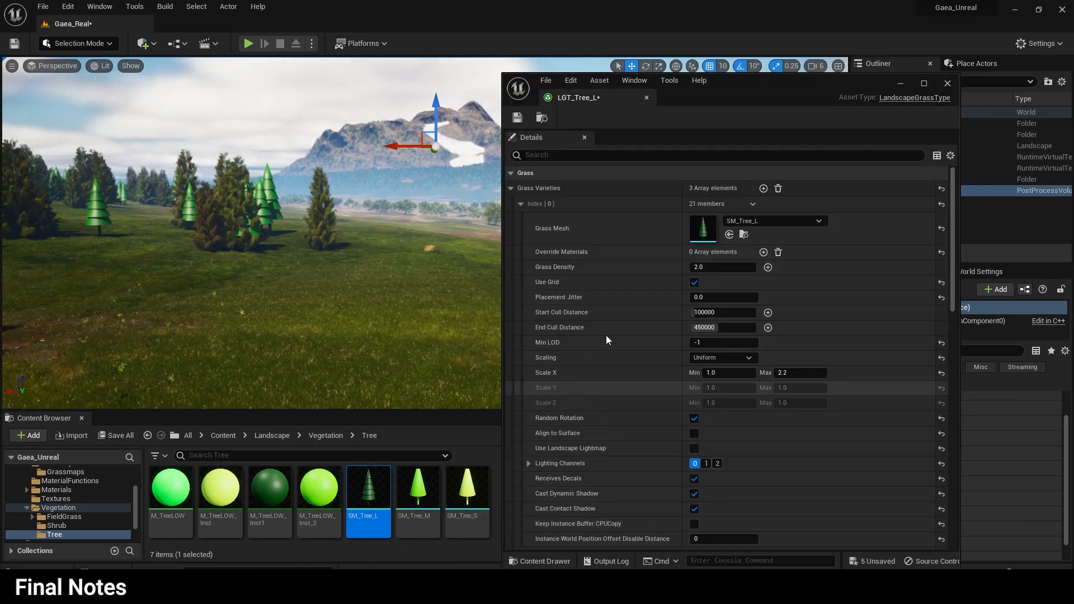
pyautogui.hotkey('ctrl', 'z')
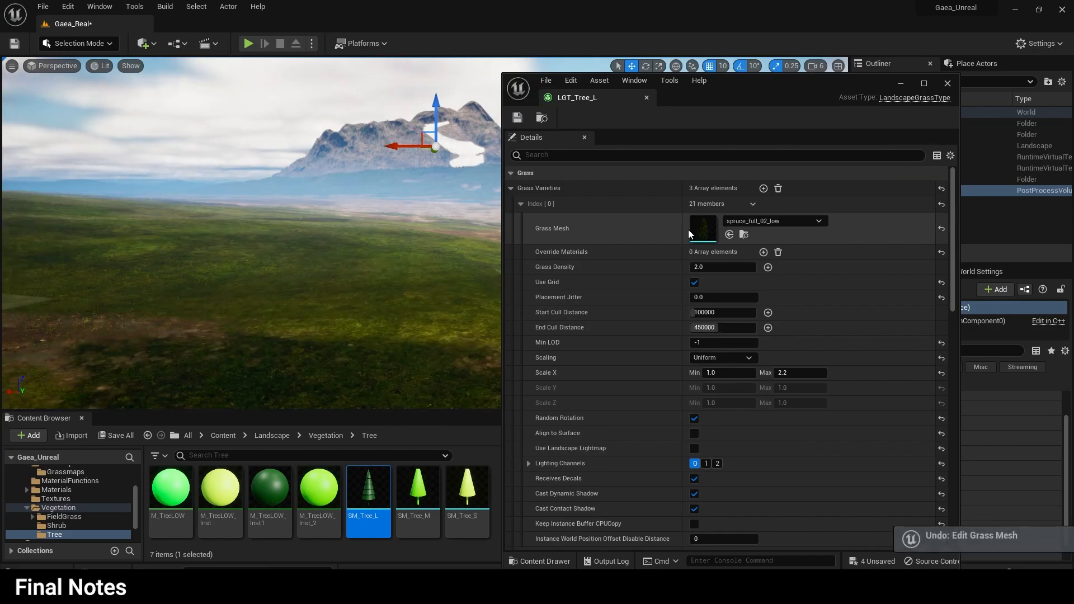
pyautogui.click(901, 83)
pyautogui.moveTo(608, 263); pyautogui.dragTo(594, 245, button='right')
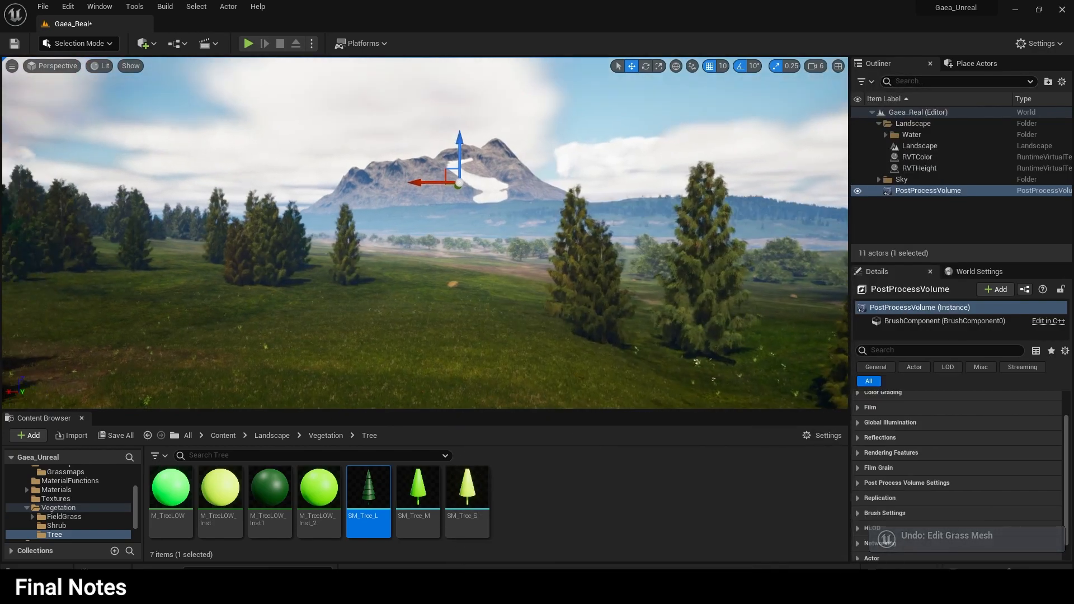
pyautogui.moveTo(564, 283); pyautogui.dragTo(578, 275, button='right')
pyautogui.press('a')
pyautogui.press('q')
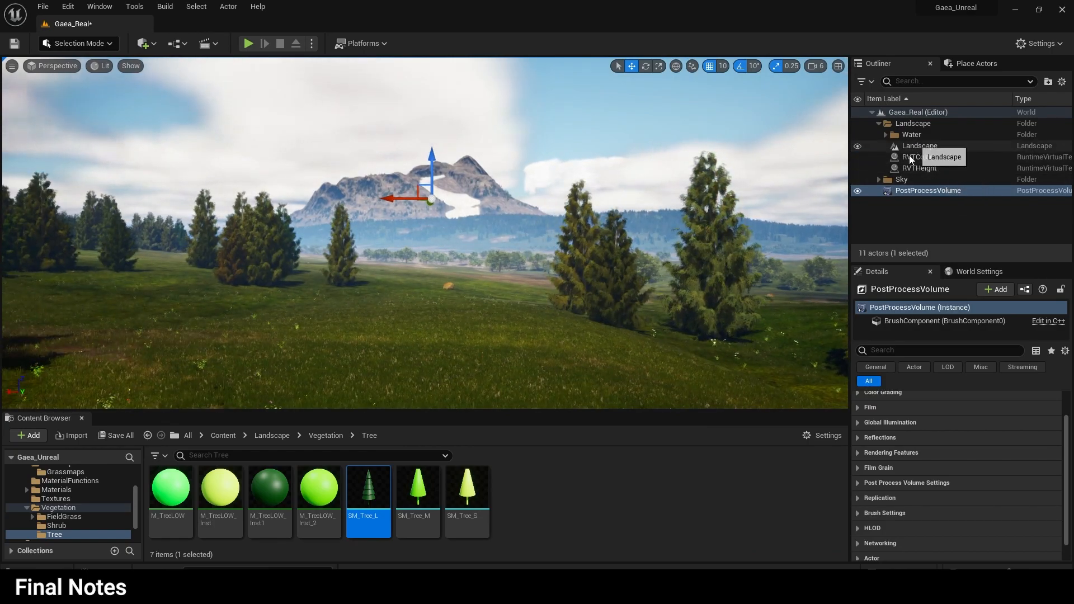
# - Set the Y rotation of the DirectionalLight in the Sky folder to about 223.2° and deselect the light
pyautogui.click(879, 179)
pyautogui.click(927, 191)
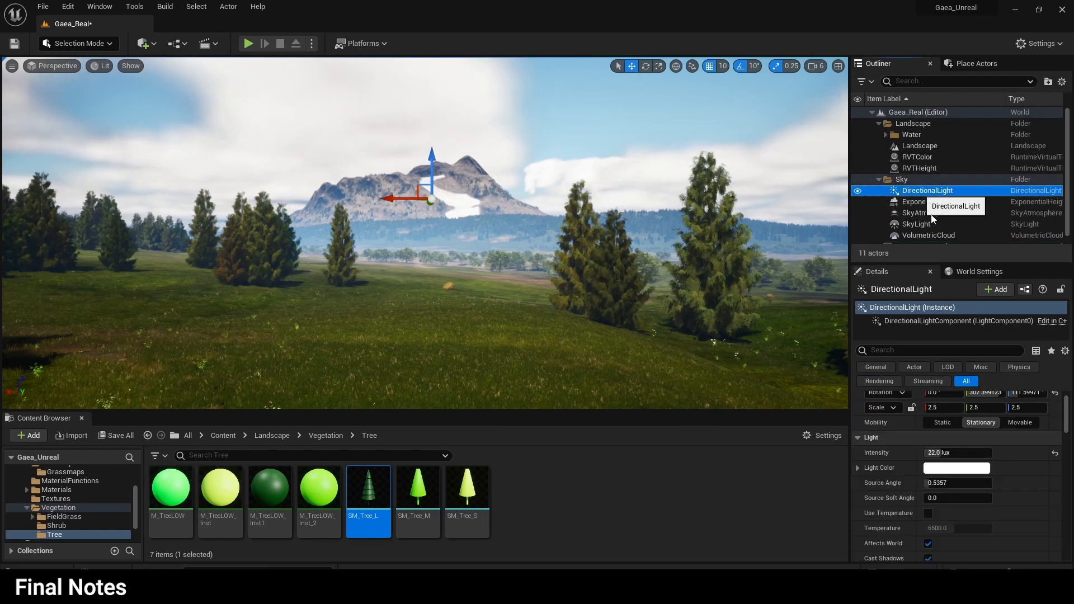
pyautogui.scroll(2, 976, 431)
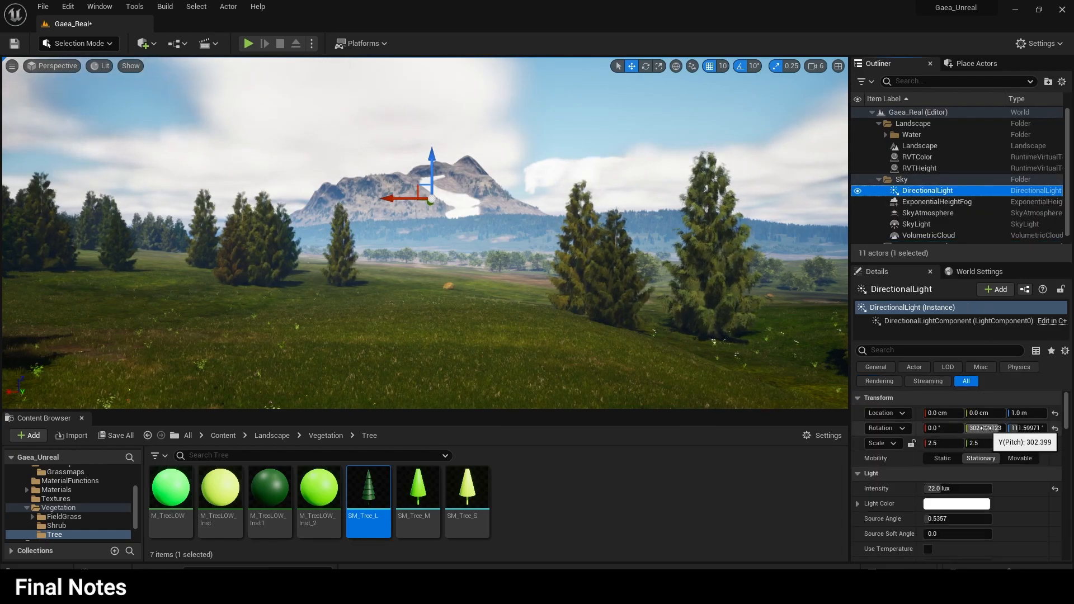
pyautogui.moveTo(475, 298); pyautogui.dragTo(463, 293, button='right')
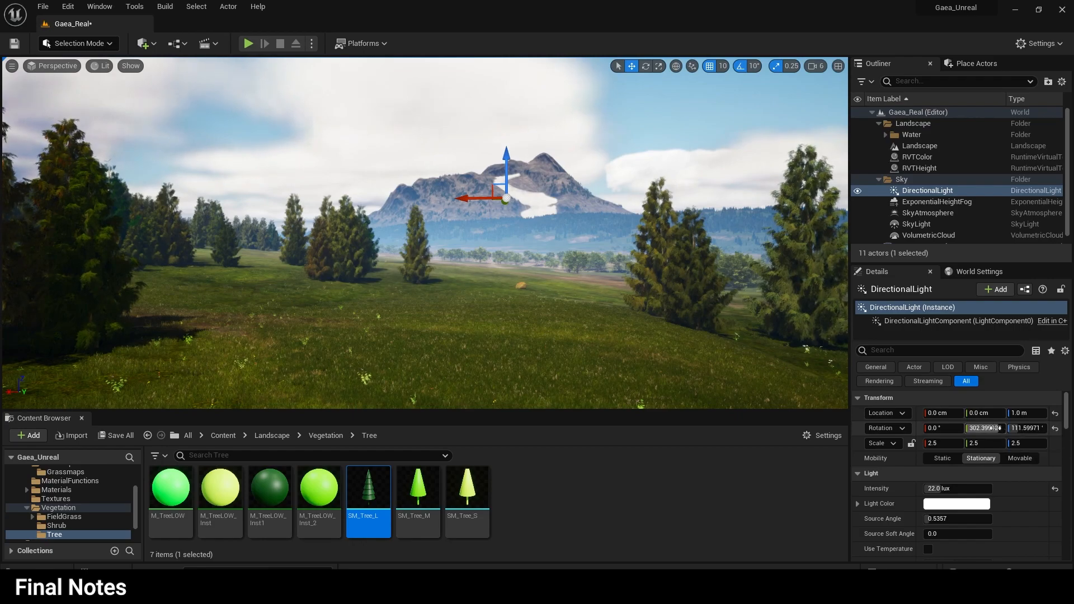
pyautogui.moveTo(985, 428)
pyautogui.mouseDown()
pyautogui.moveTo(940, 428)
pyautogui.moveTo(984, 428)
pyautogui.mouseUp()
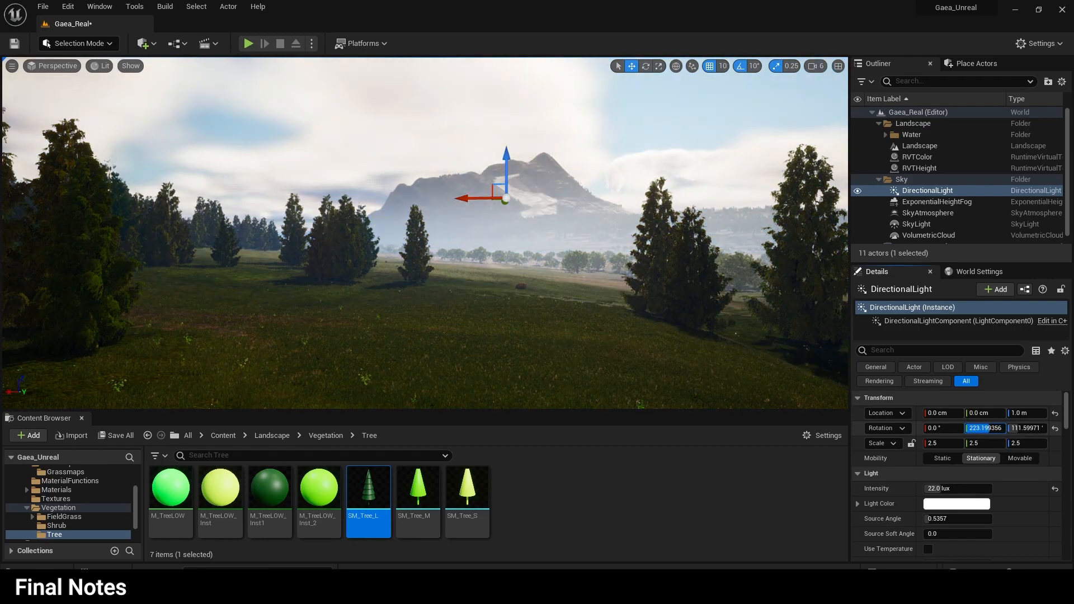
pyautogui.press('Escape')
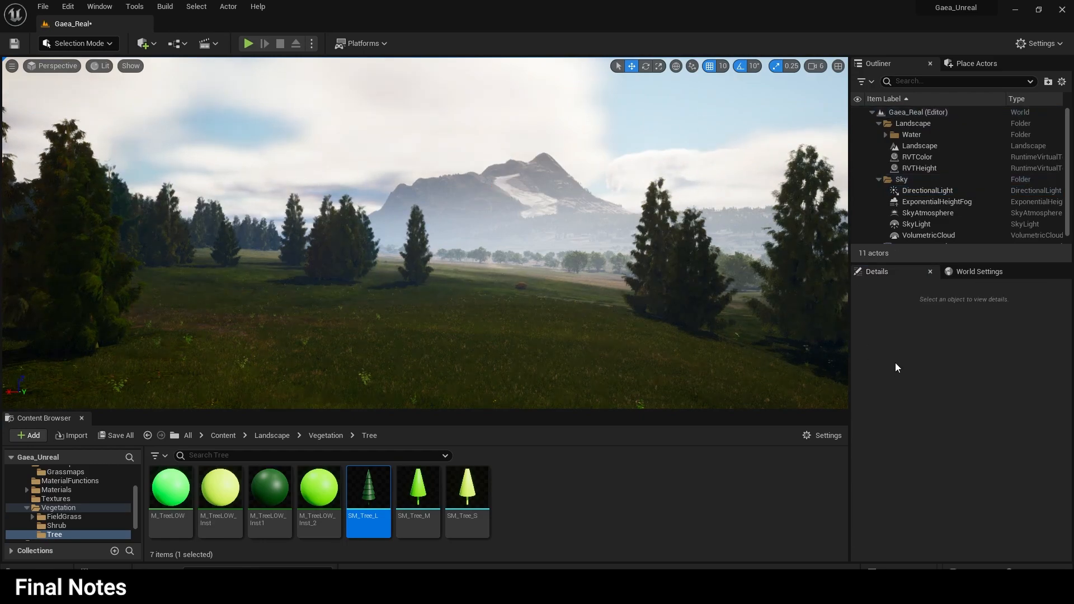
# - Set the DirectionalLight's Y rotation to about 237.6° and deselect it to view the landscape without the gizmo
pyautogui.click(929, 192)
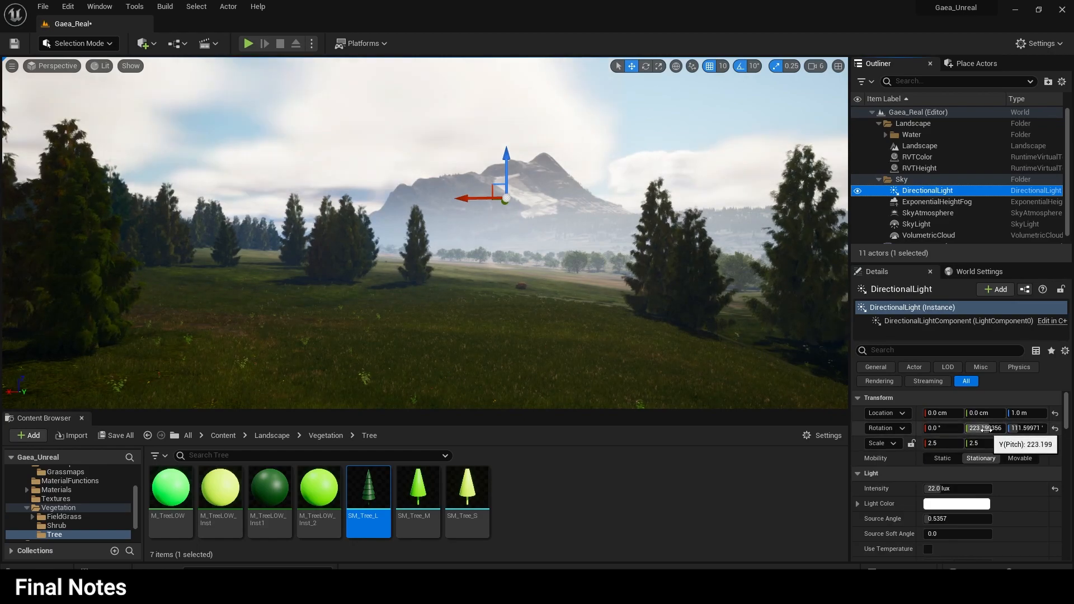
pyautogui.moveTo(986, 429); pyautogui.dragTo(997, 429)
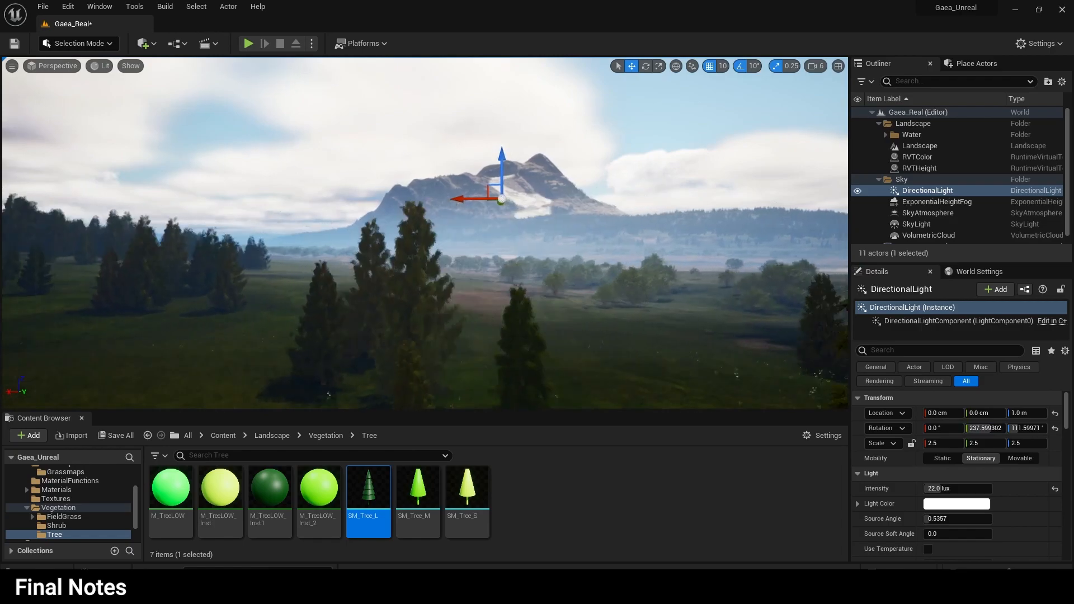
pyautogui.press('d')
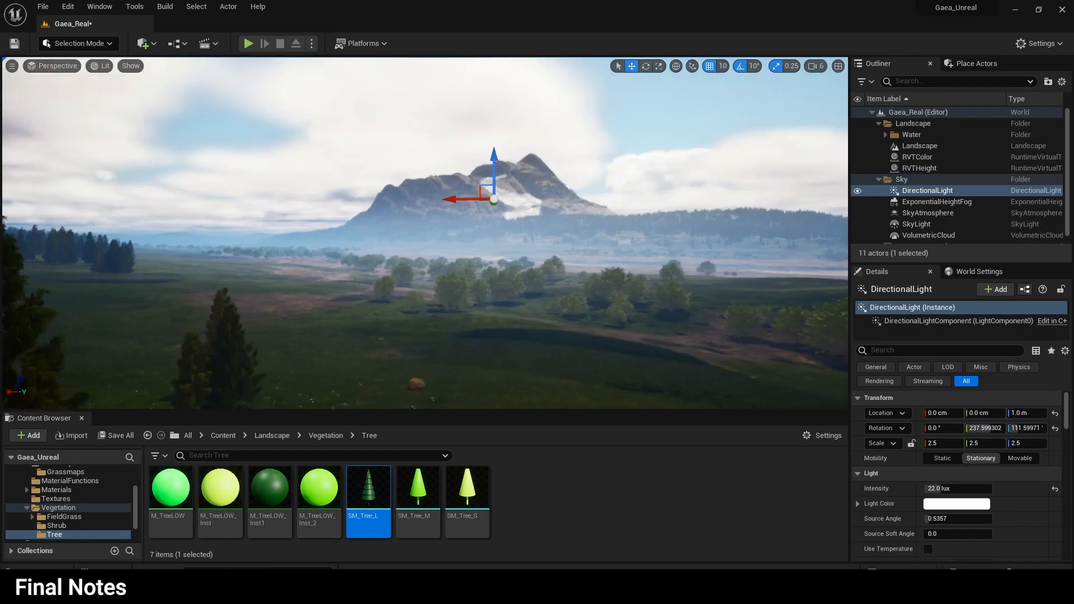
pyautogui.press('d')
pyautogui.press('a')
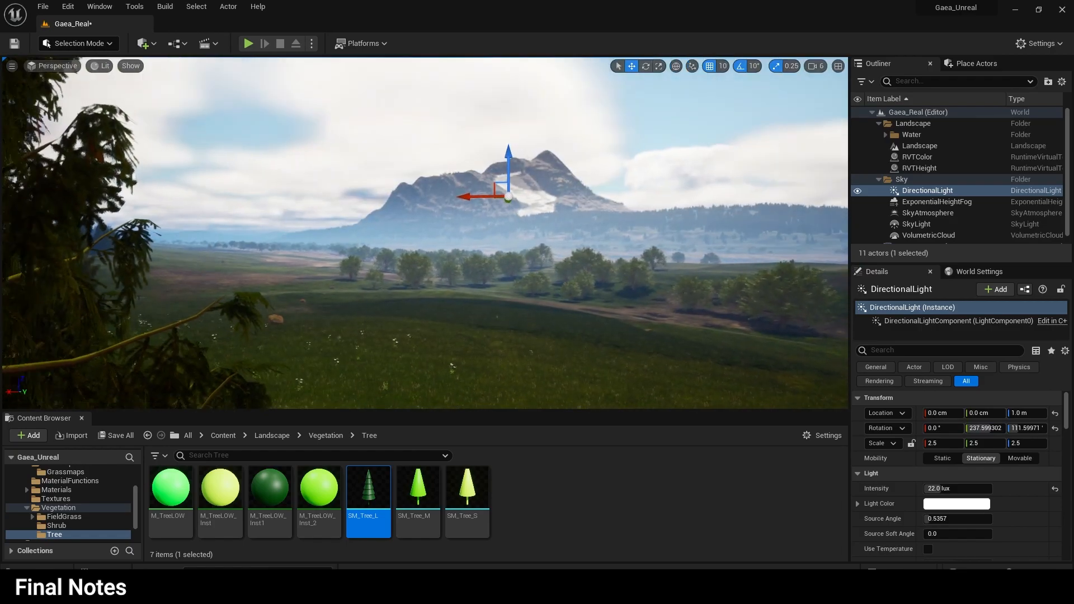
pyautogui.click(396, 147)
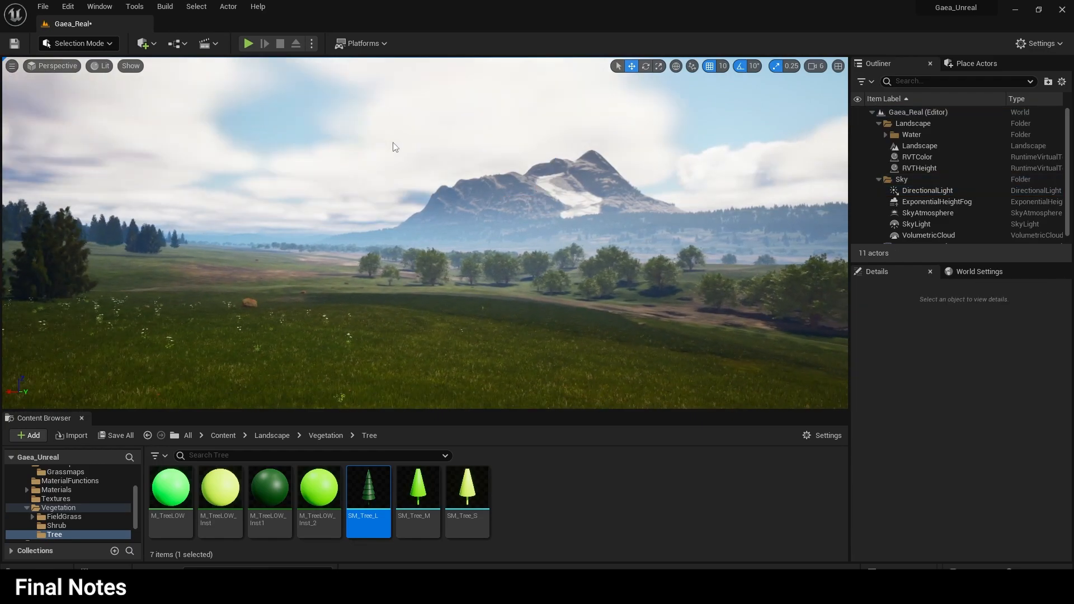
# - Examine the relit landscape across the flower meadow, spruce trees, rocks and distant snowy mountain
pyautogui.moveTo(395, 147); pyautogui.dragTo(533, 215, button='right')
pyautogui.press('d')
pyautogui.press('d')
pyautogui.moveTo(618, 252); pyautogui.dragTo(672, 328, button='right')
pyautogui.moveTo(570, 251); pyautogui.dragTo(579, 278, button='right')
pyautogui.press('w')
pyautogui.press('s')
pyautogui.moveTo(510, 249); pyautogui.dragTo(512, 181, button='right')
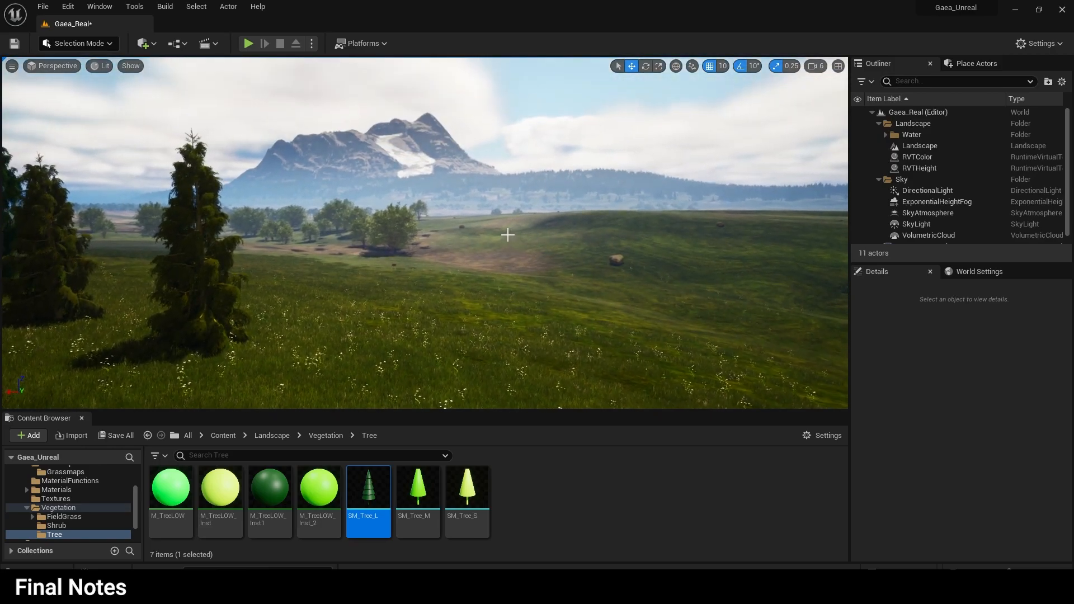
pyautogui.moveTo(505, 234); pyautogui.dragTo(493, 233, button='right')
pyautogui.press('d')
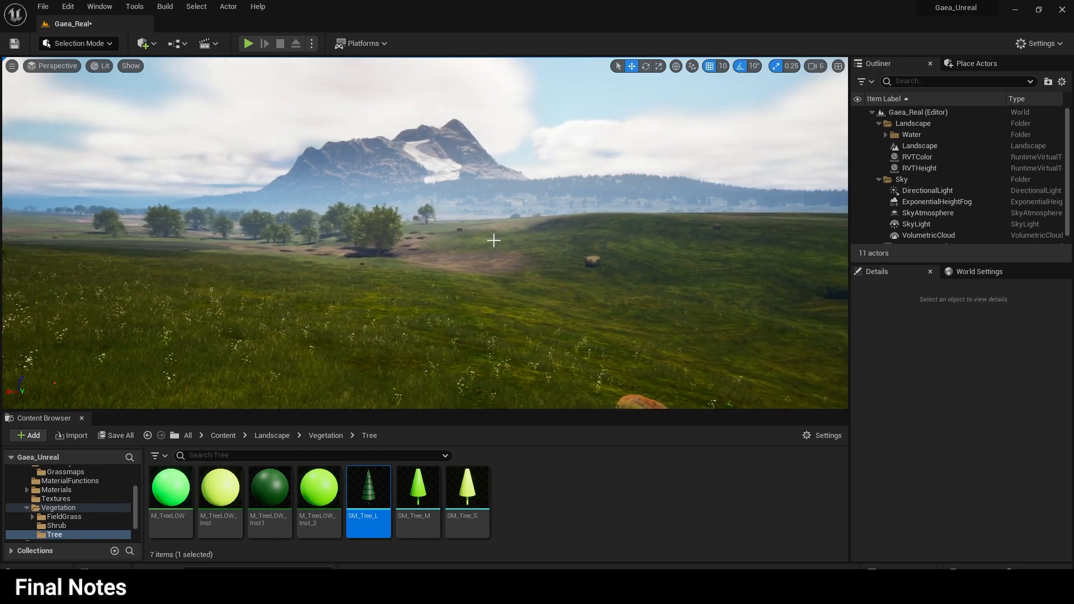
pyautogui.moveTo(499, 243); pyautogui.dragTo(493, 243, button='right')
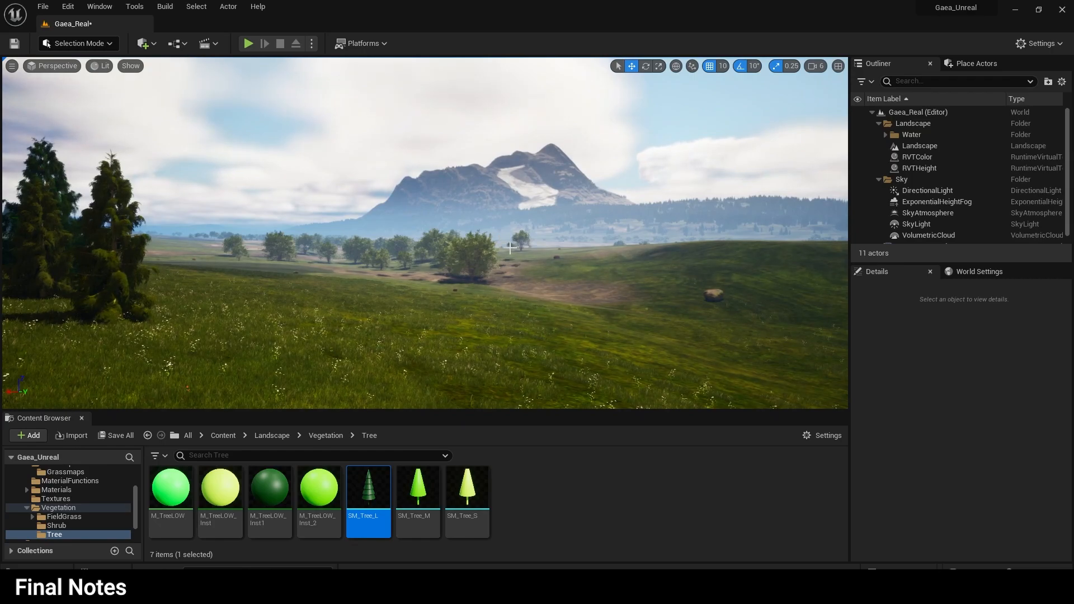